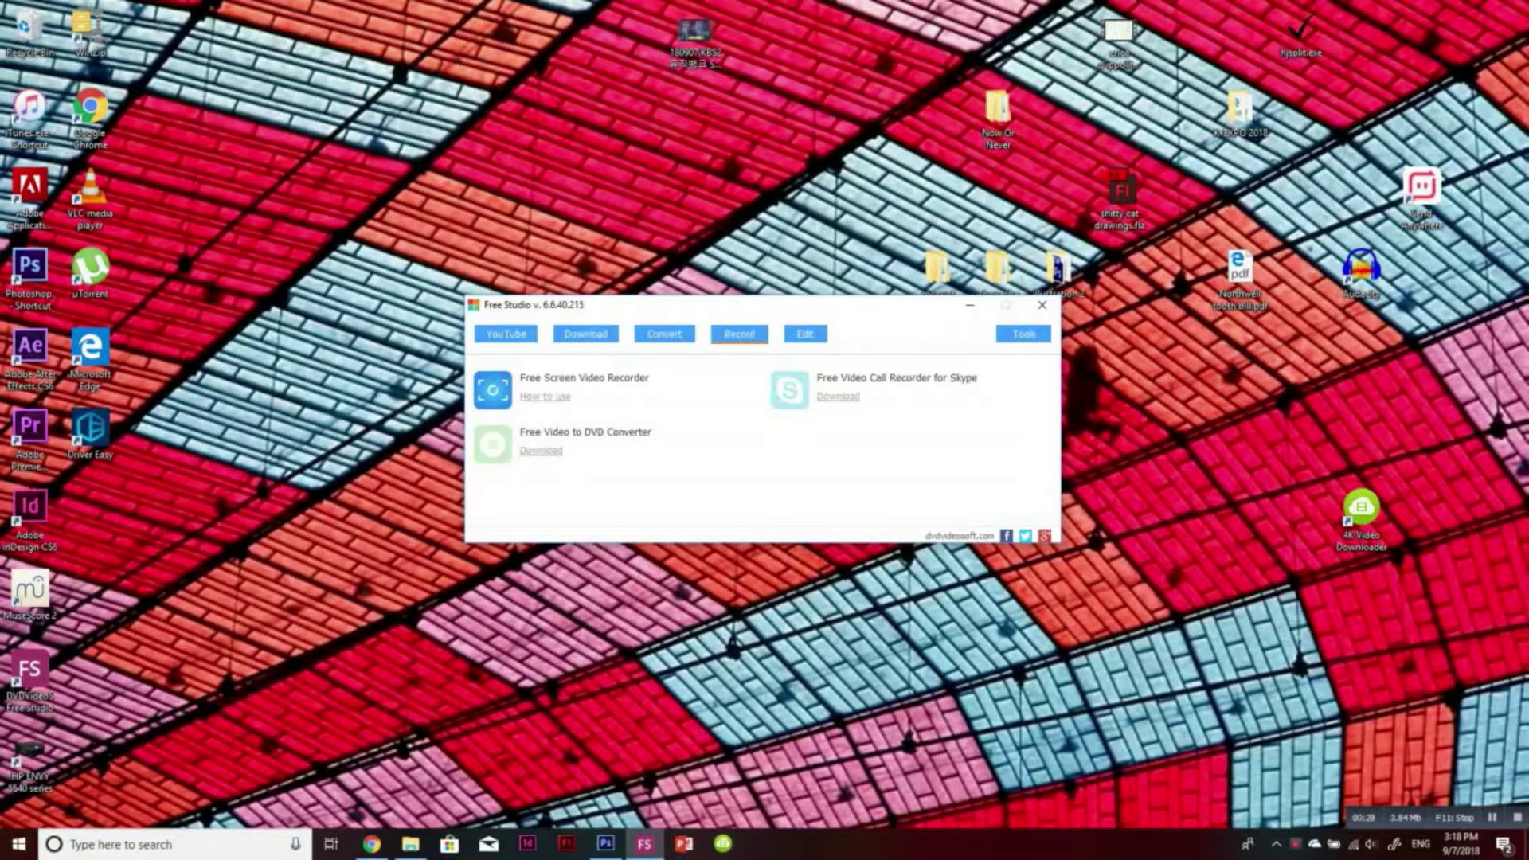
Look through the Free Studio tool categories and open the Free MP4 Video Converter
{"action": "left_click_drag", "start_coordinate": [763, 305], "coordinate": [729, 214]}
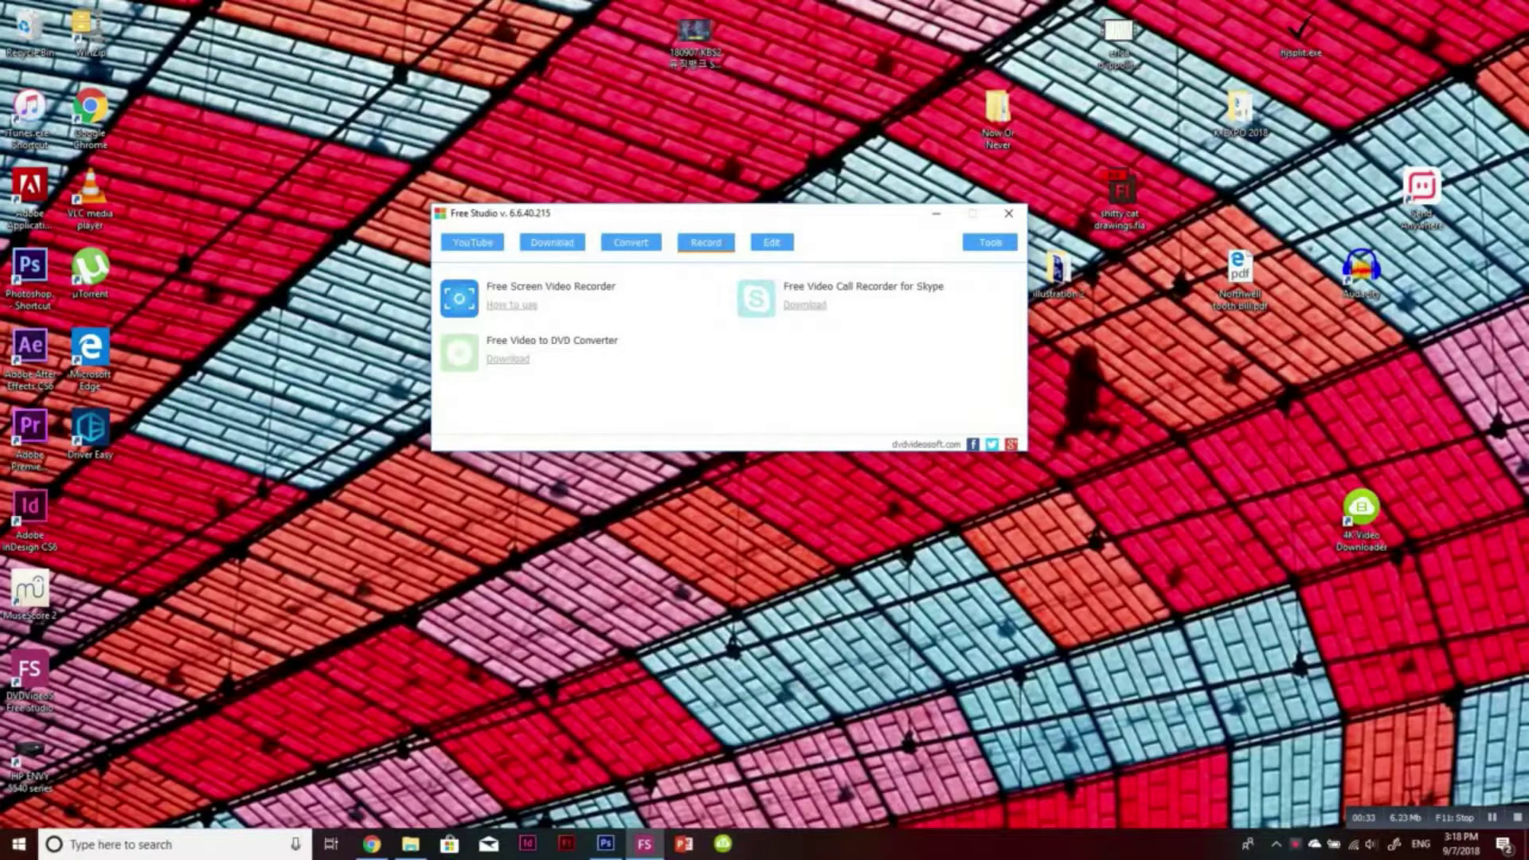
{"action": "left_click", "coordinate": [472, 242]}
{"action": "left_click", "coordinate": [552, 242]}
{"action": "left_click", "coordinate": [631, 242]}
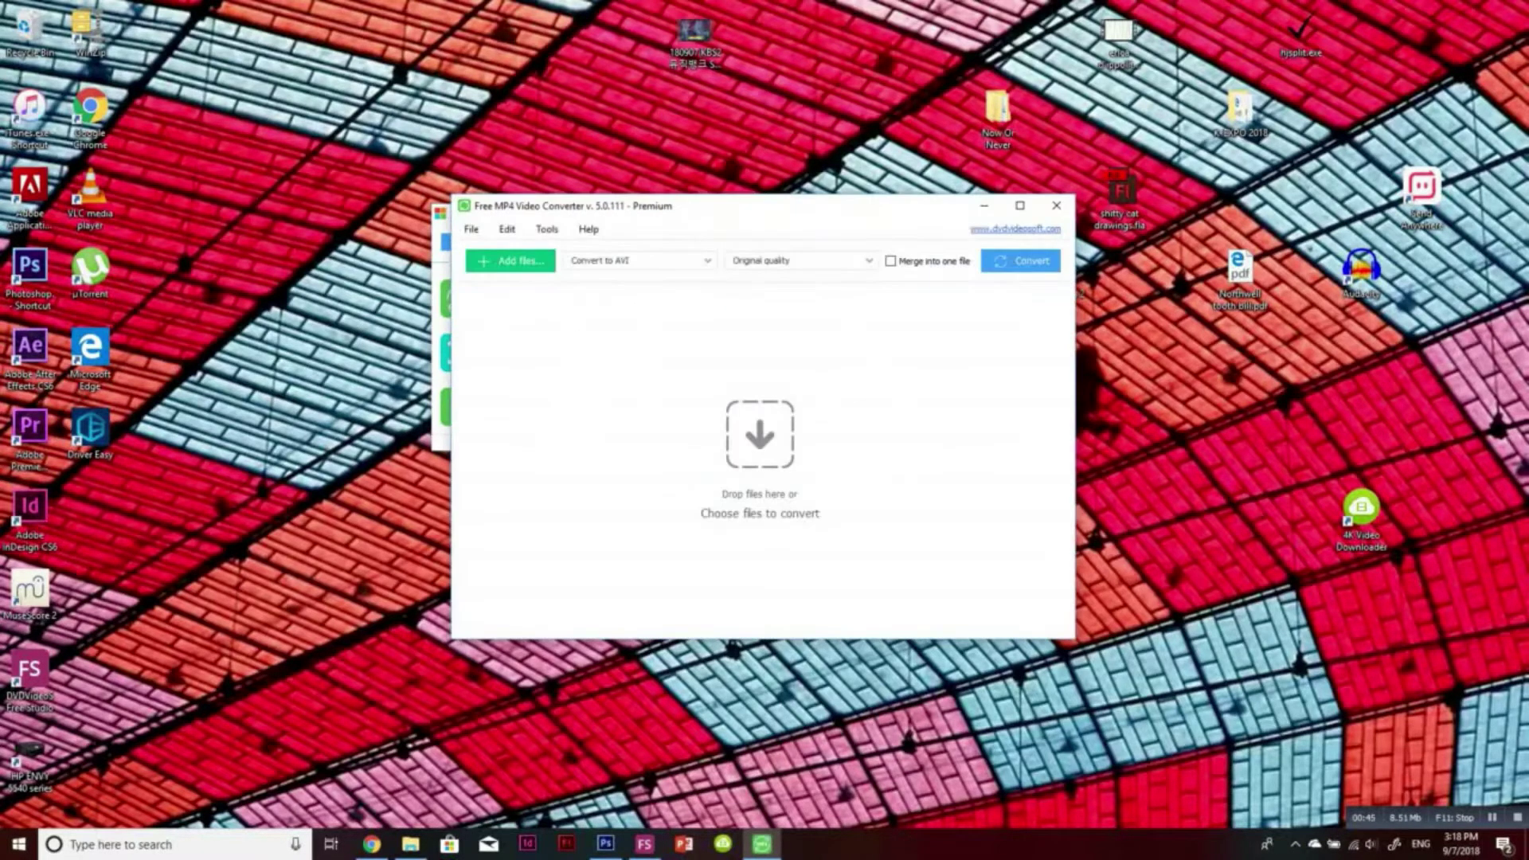
Add the SF9 .ts video from the desktop to the converter and convert it to AVI at original quality
{"action": "left_click", "coordinate": [695, 40]}
{"action": "left_click_drag", "start_coordinate": [695, 36], "coordinate": [748, 295]}
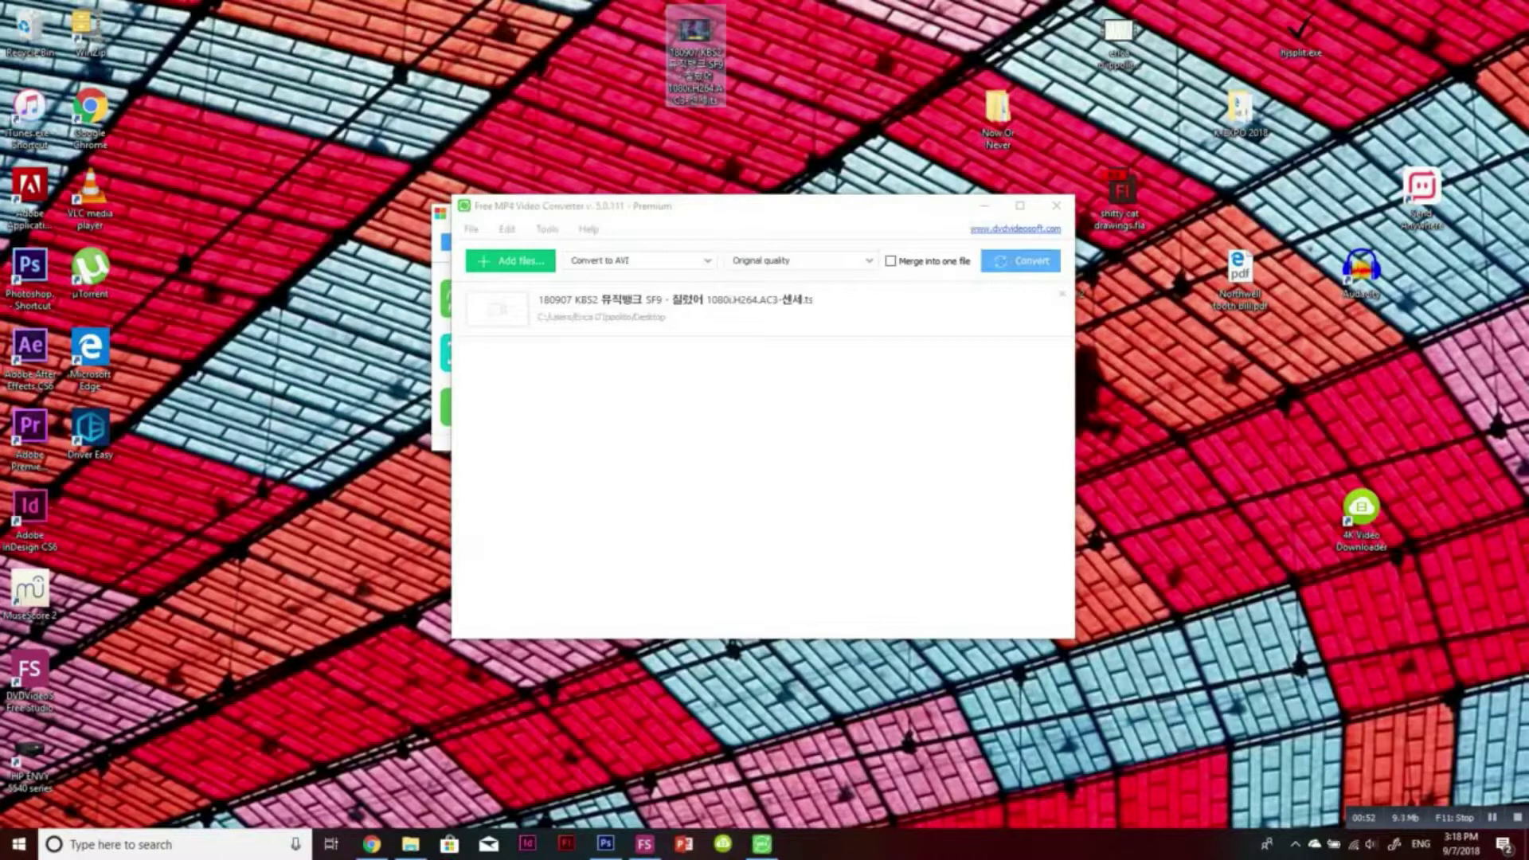
{"action": "left_click", "coordinate": [1020, 261]}
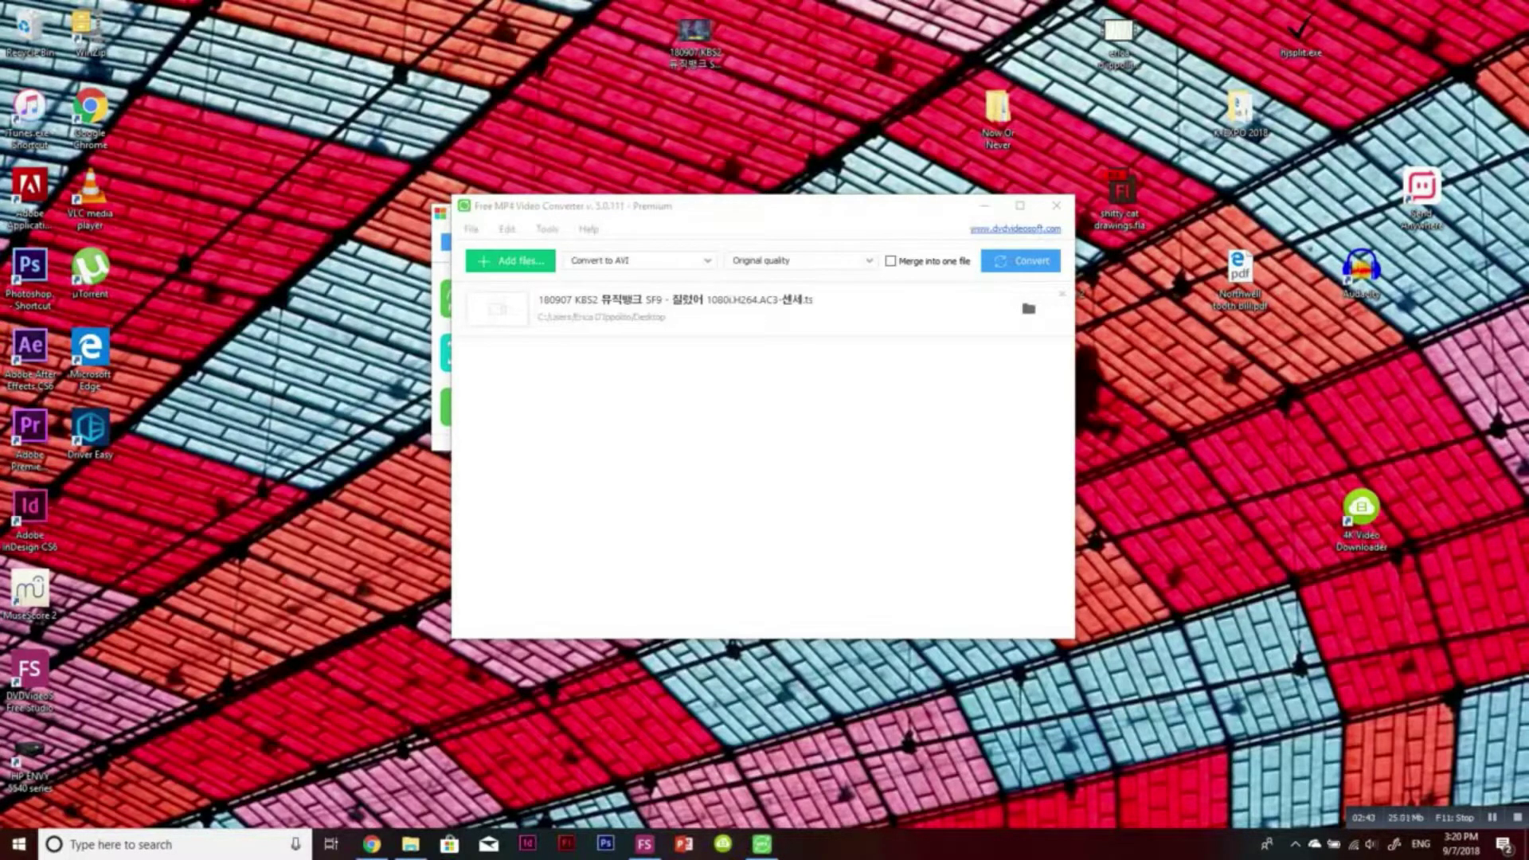
Open the folder holding the converted AVI and move the file to the desktop
{"action": "left_click", "coordinate": [1030, 308]}
{"action": "left_click", "coordinate": [1030, 308]}
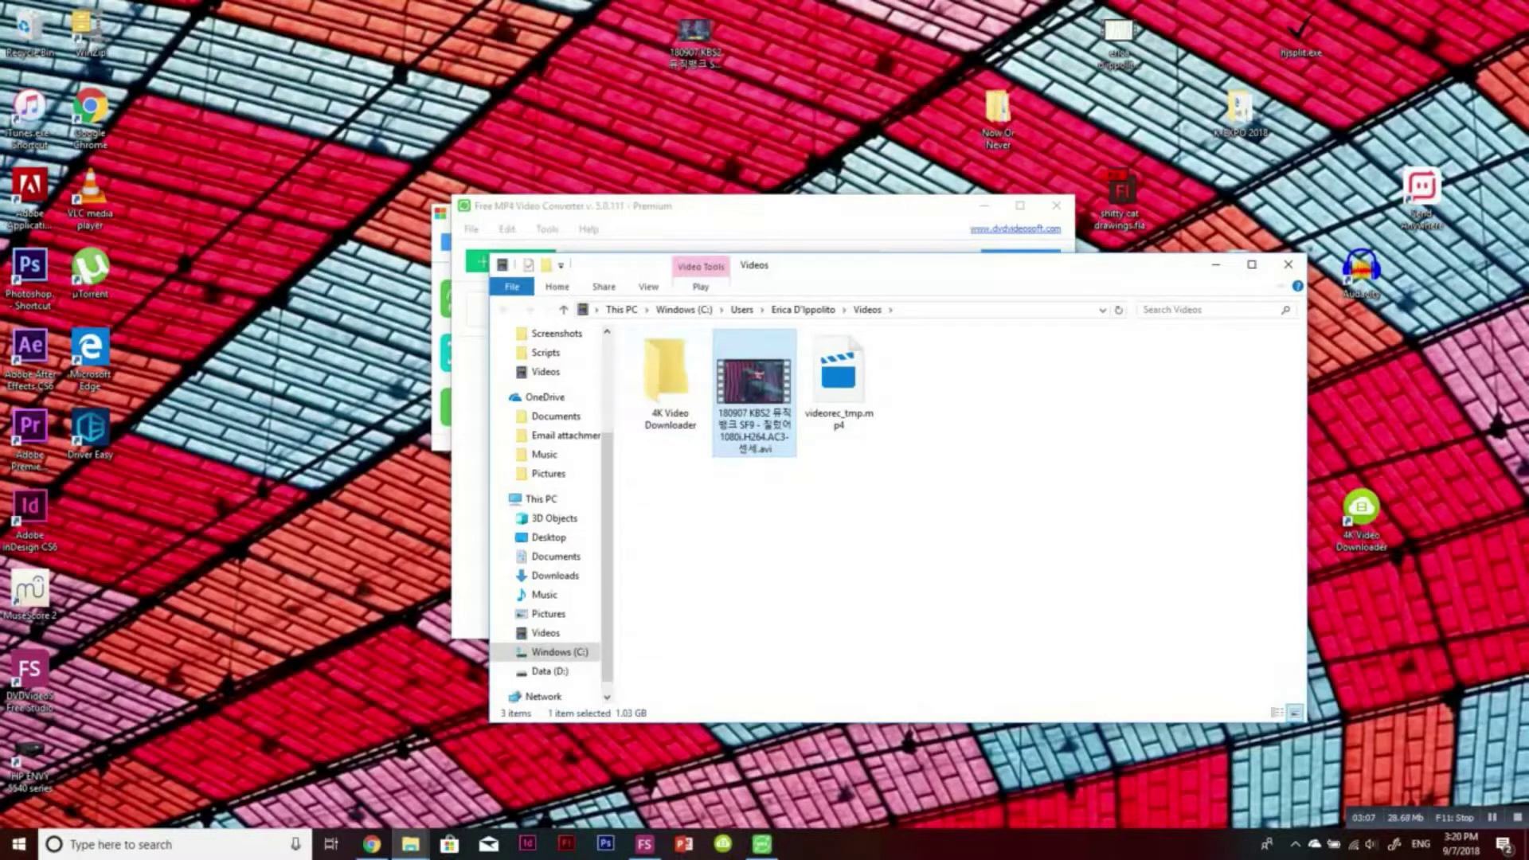
{"action": "left_click_drag", "start_coordinate": [754, 386], "coordinate": [575, 36]}
Delete the original .ts video from the desktop, permanently empty the Recycle Bin and close its window
{"action": "left_click", "coordinate": [695, 36]}
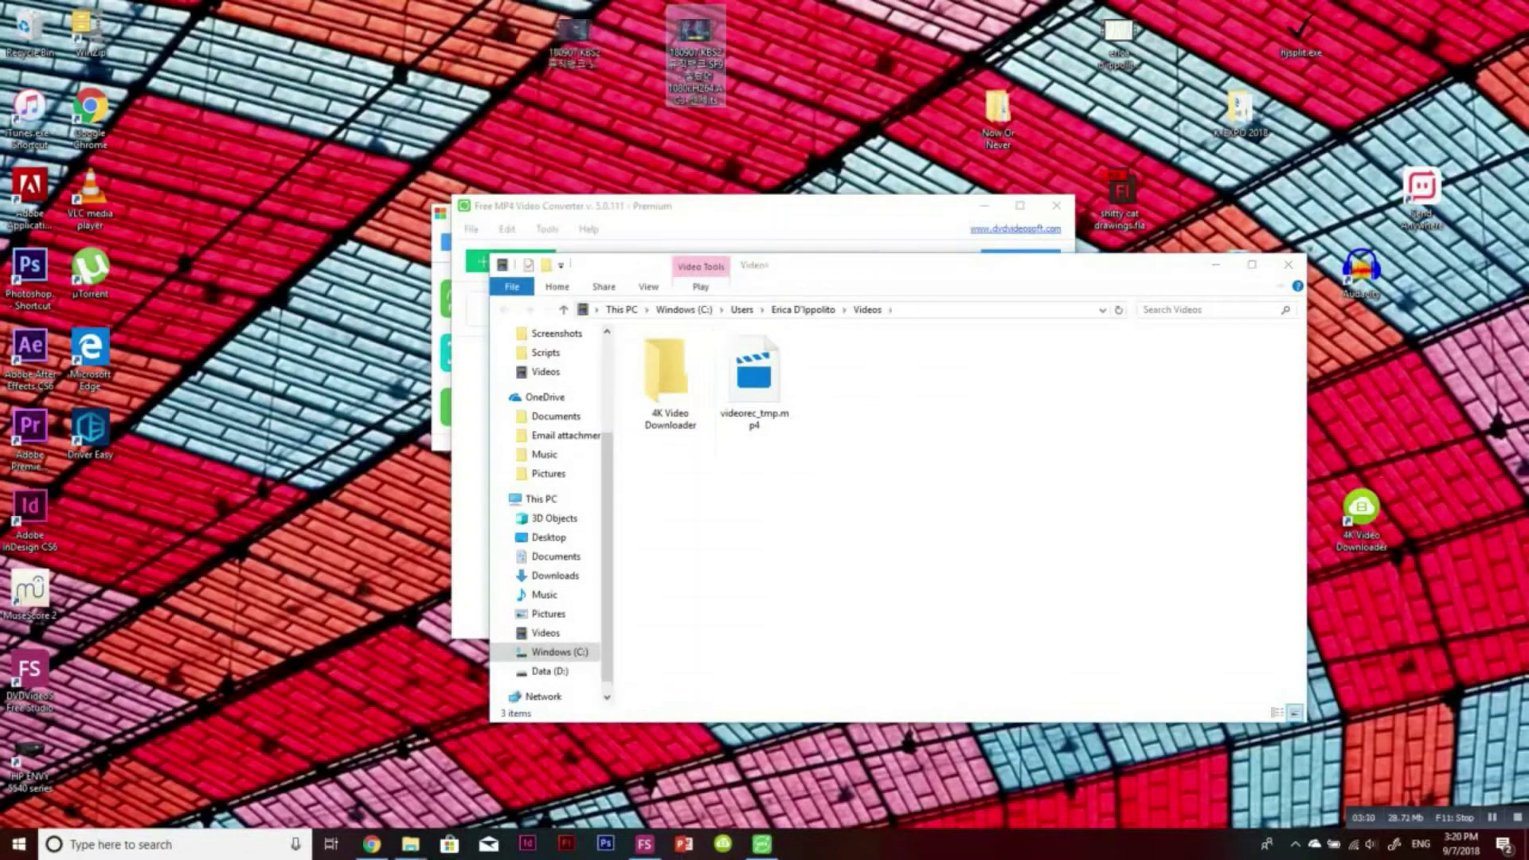
{"action": "key", "text": "Delete"}
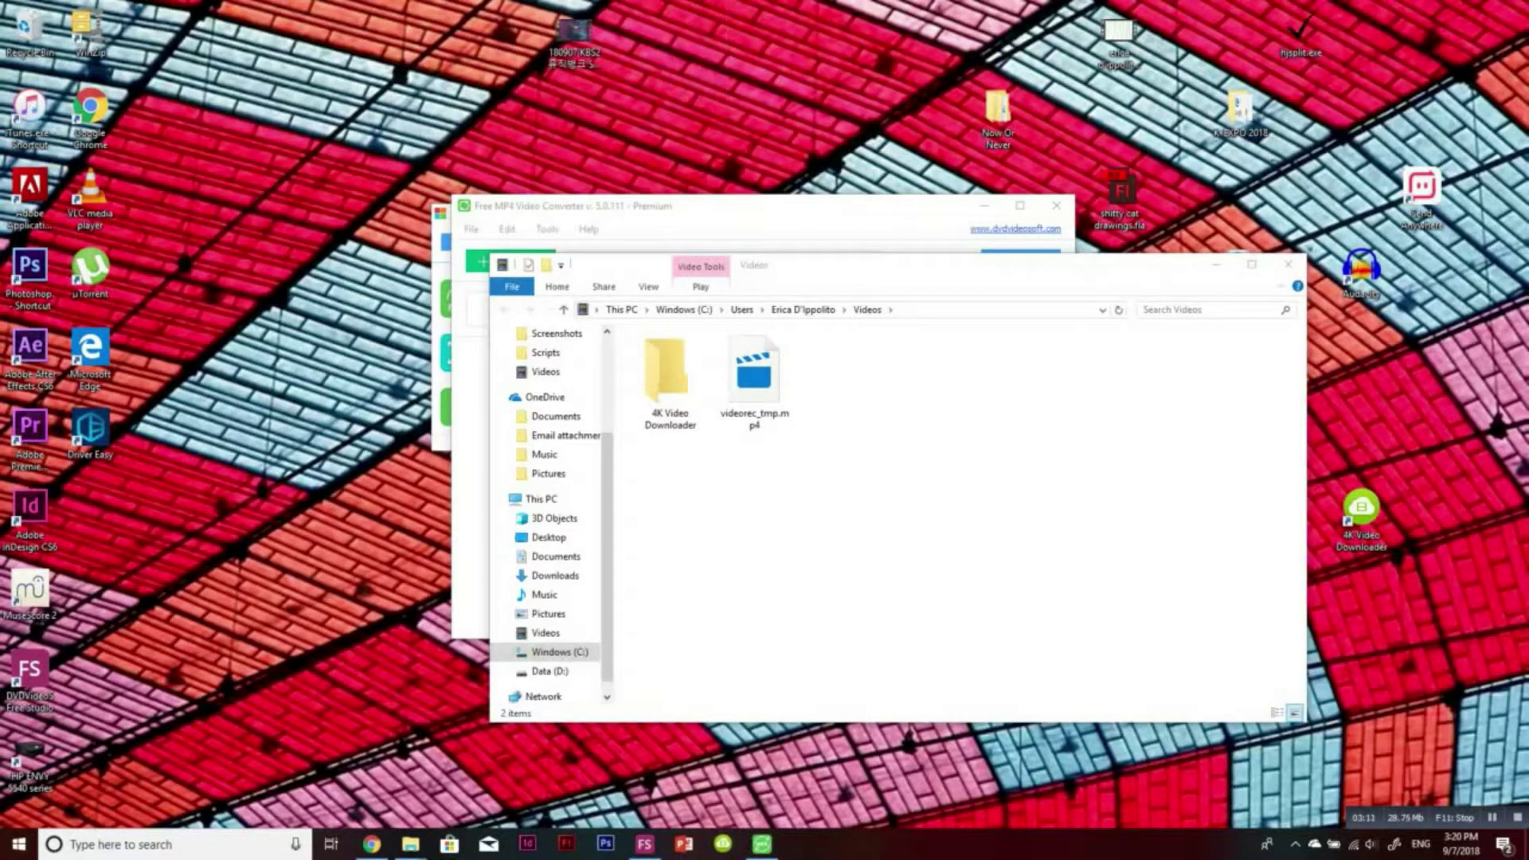
{"action": "double_click", "coordinate": [30, 32]}
{"action": "left_click", "coordinate": [710, 287]}
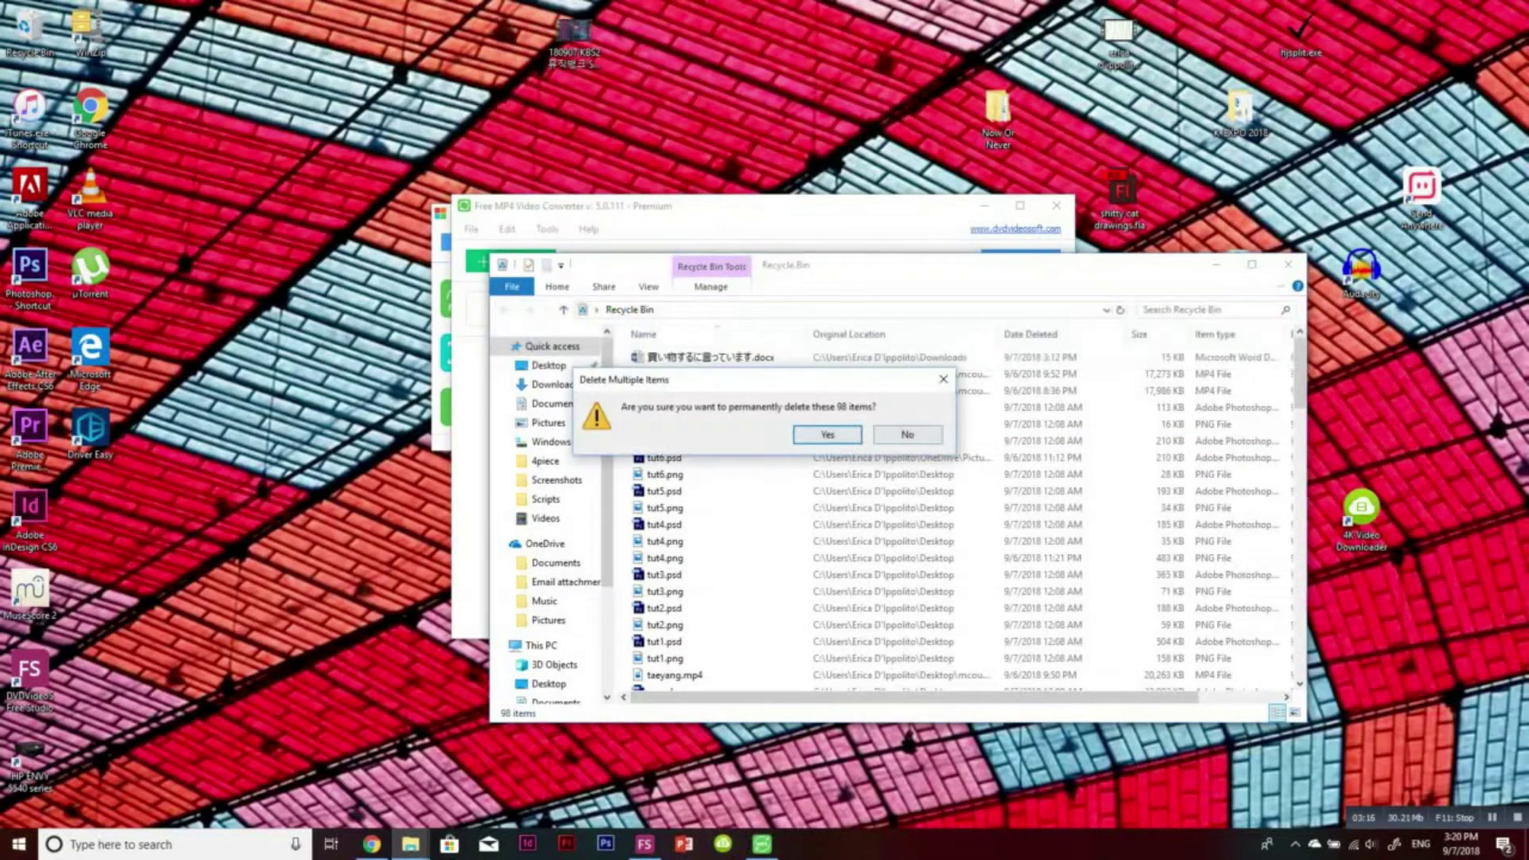
{"action": "key", "text": "Return"}
{"action": "key", "text": "alt+F4"}
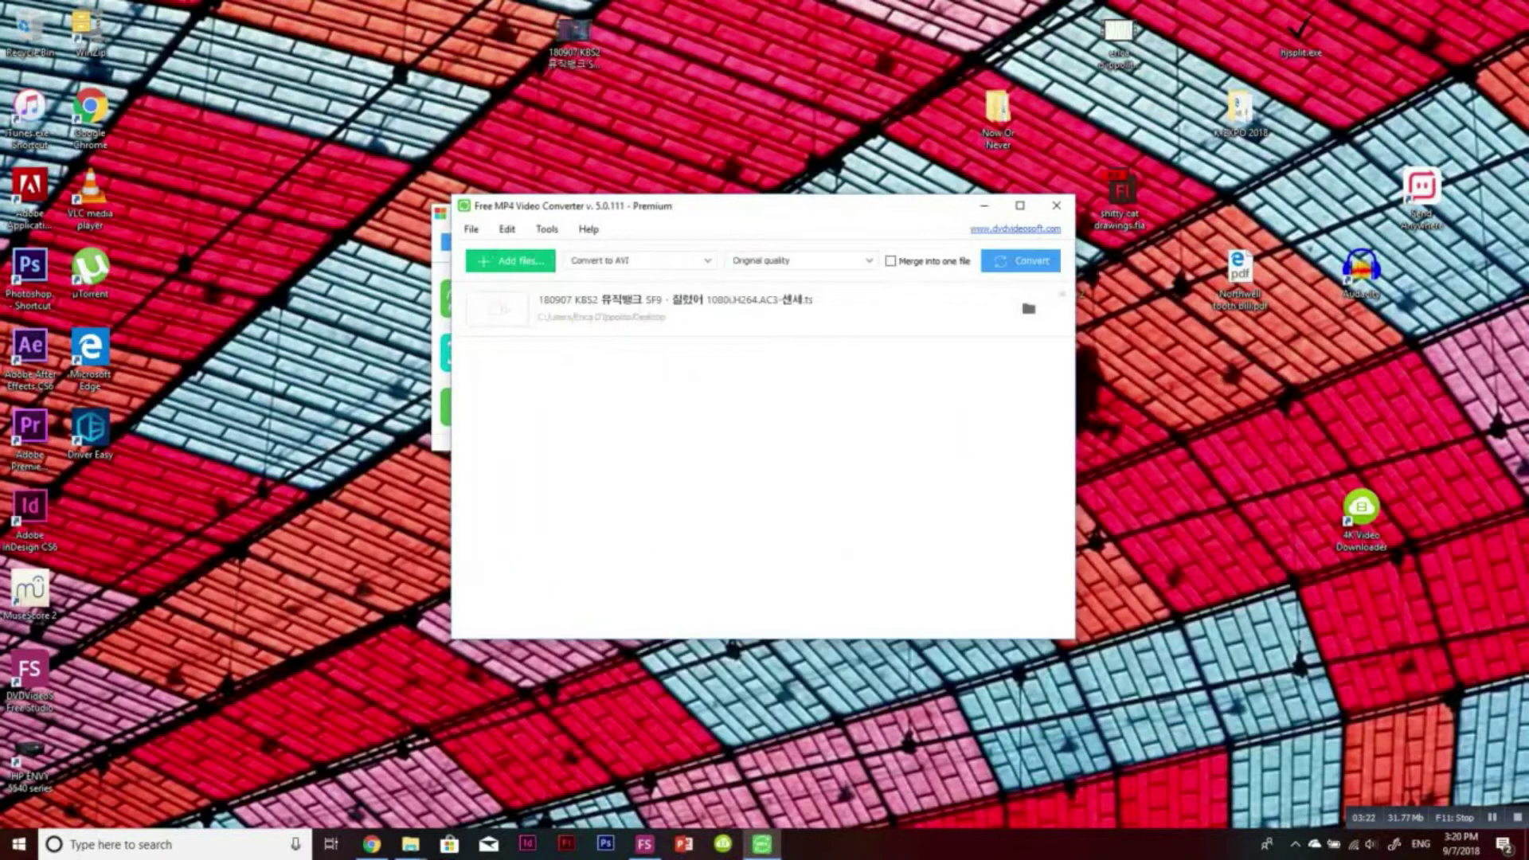
Switch to Photoshop and open the converted AVI from the desktop there as a video layer, with the program window maximized
{"action": "left_click_drag", "start_coordinate": [574, 36], "coordinate": [587, 119]}
{"action": "left_click", "coordinate": [605, 843]}
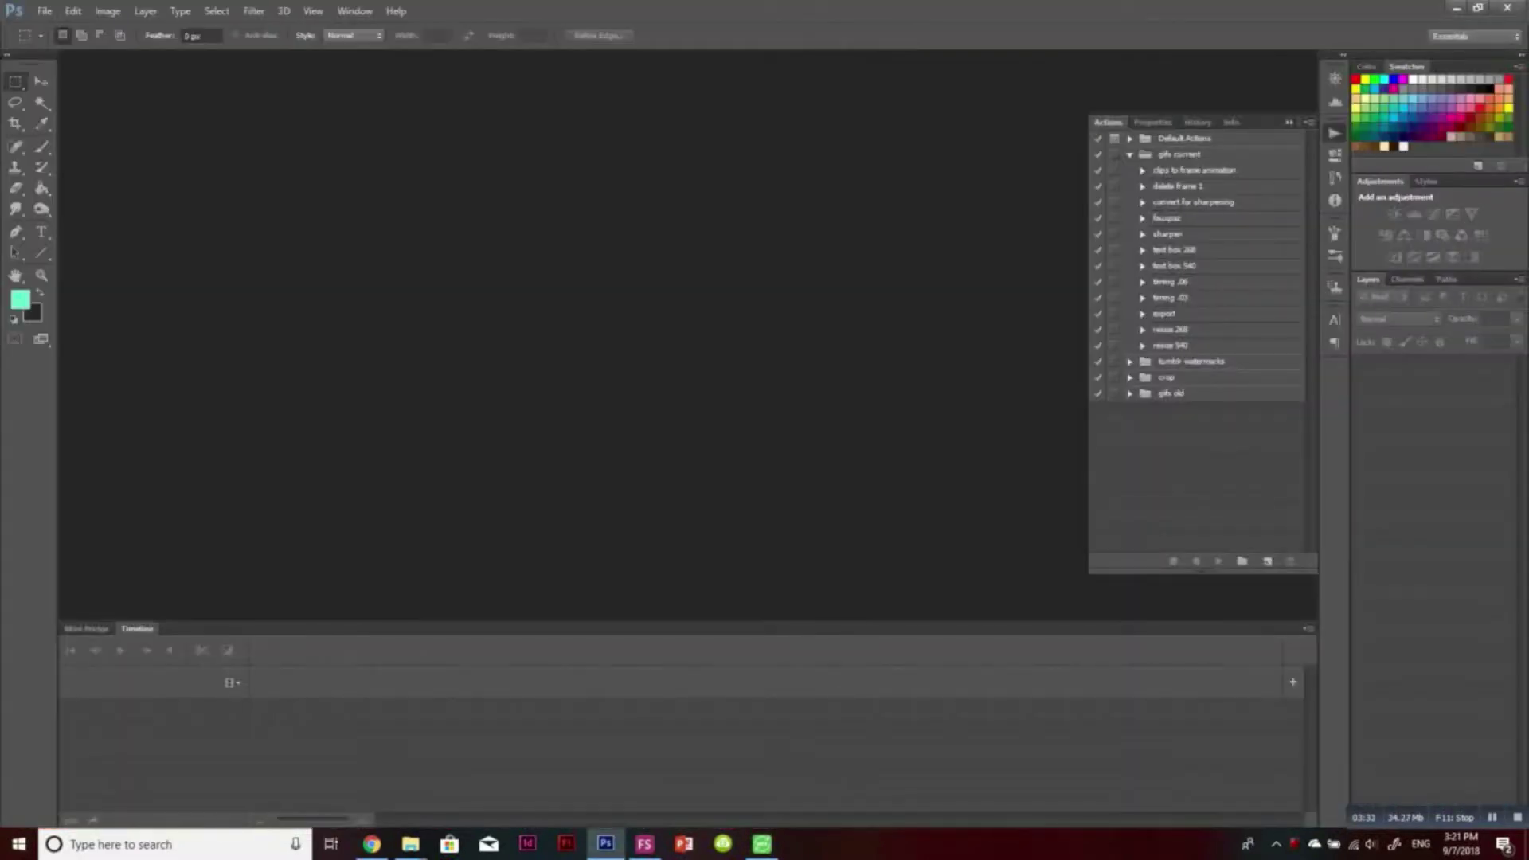
{"action": "left_click_drag", "start_coordinate": [510, 11], "coordinate": [664, 420]}
{"action": "left_click_drag", "start_coordinate": [574, 115], "coordinate": [553, 569]}
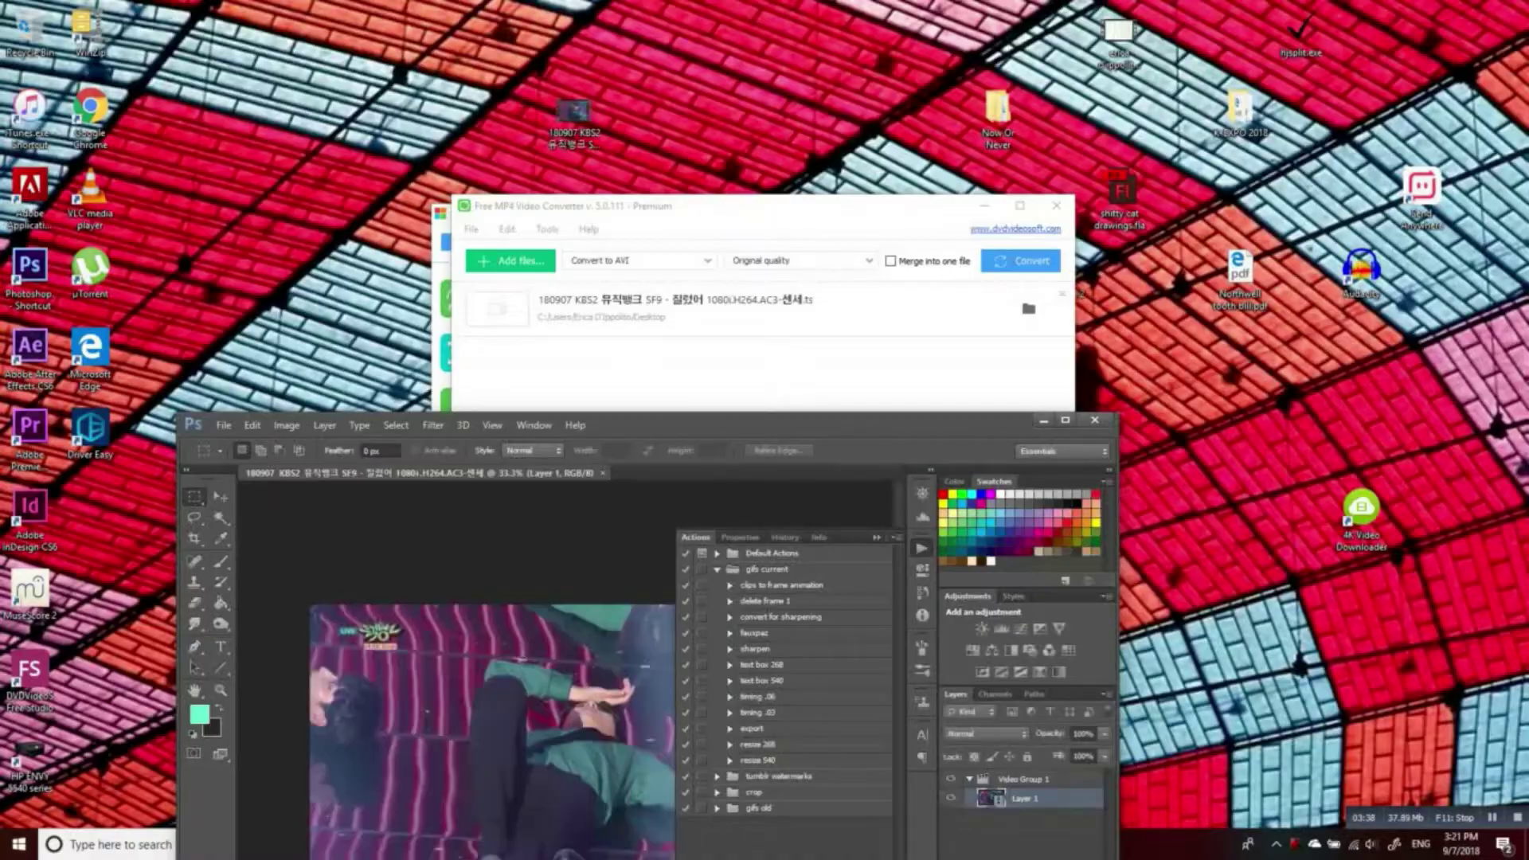
{"action": "left_click", "coordinate": [1066, 420]}
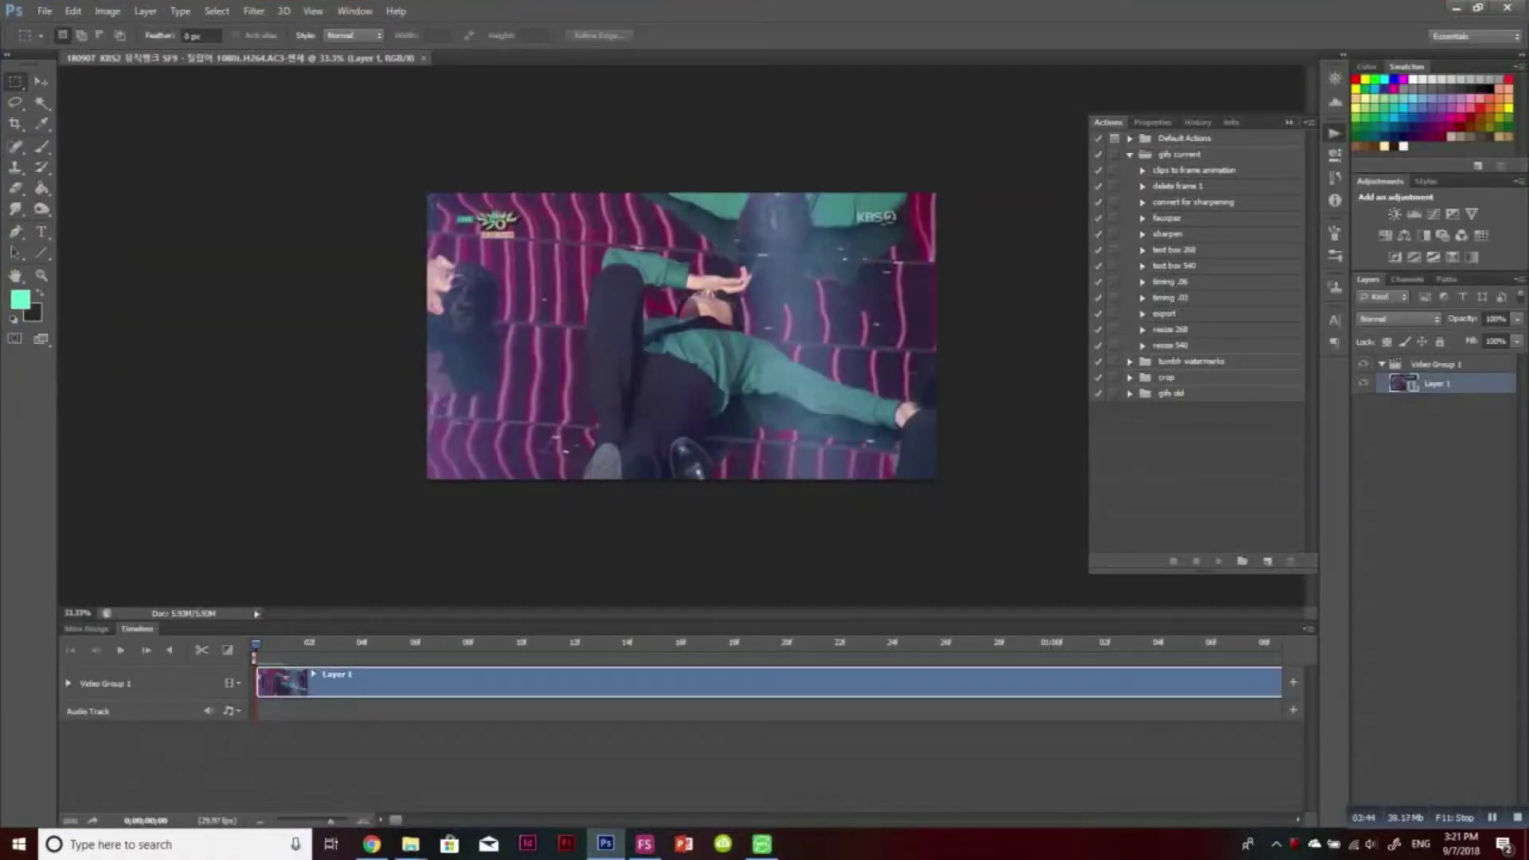
Preview the video's opening and trim the start of the clip to cut off the first shots
{"action": "key", "text": "space"}
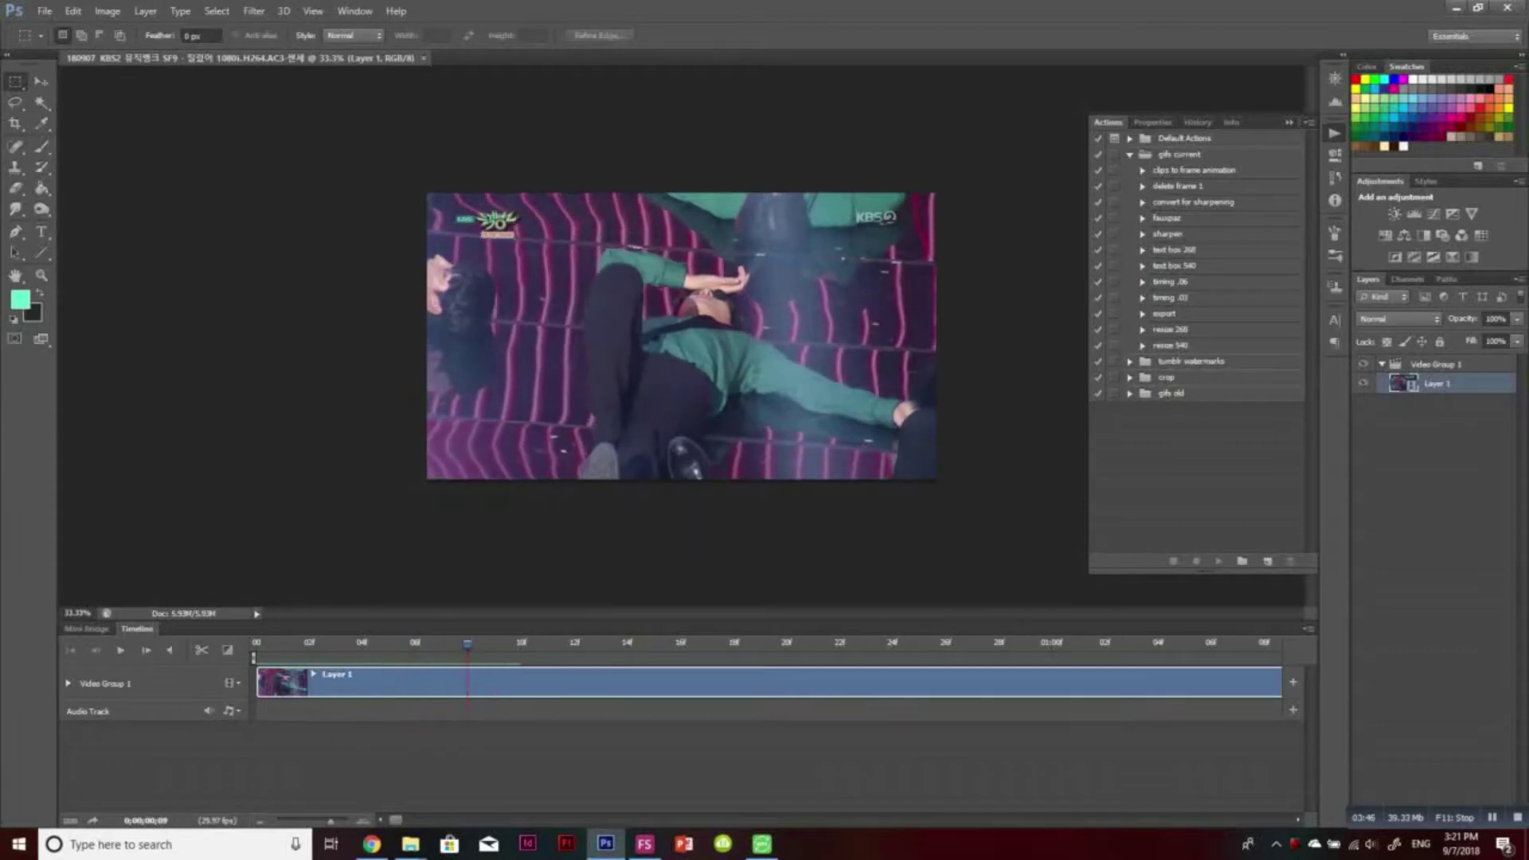
{"action": "key", "text": "space"}
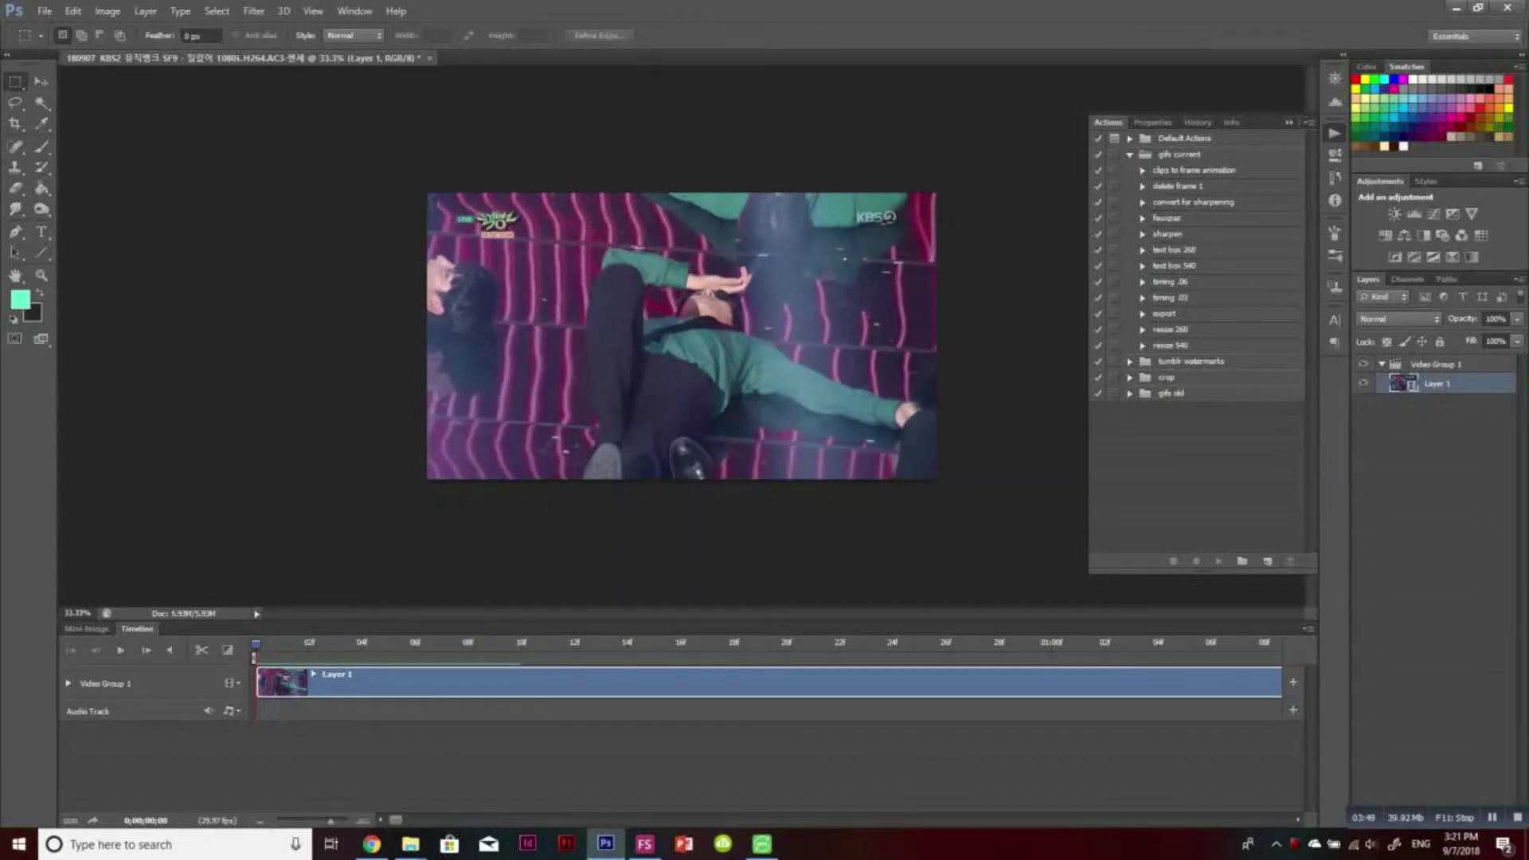
{"action": "left_click_drag", "start_coordinate": [259, 682], "coordinate": [1145, 682]}
{"action": "key", "text": "space"}
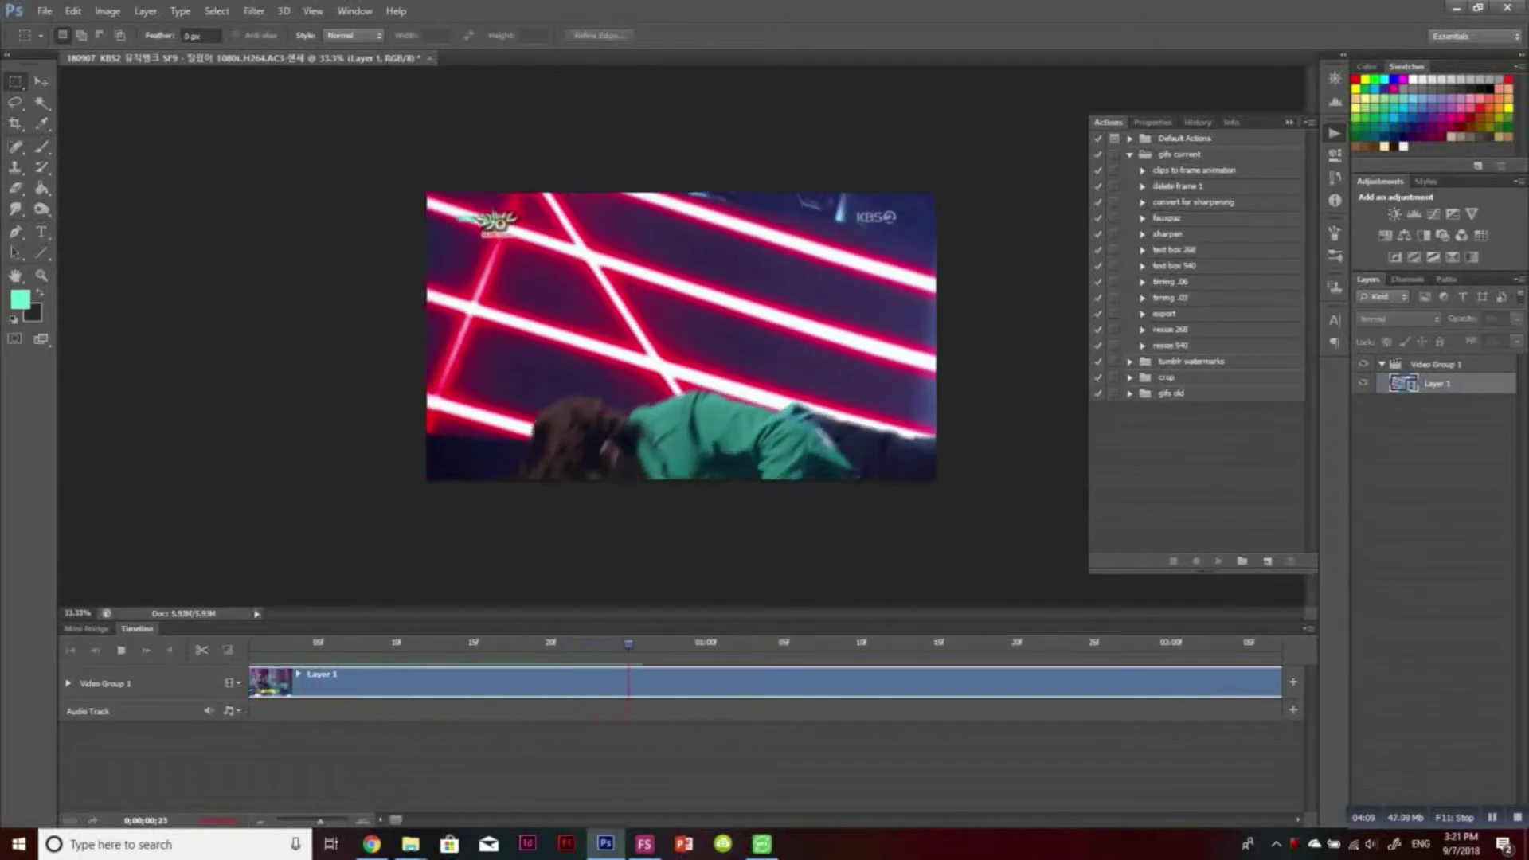
{"action": "key", "text": "space"}
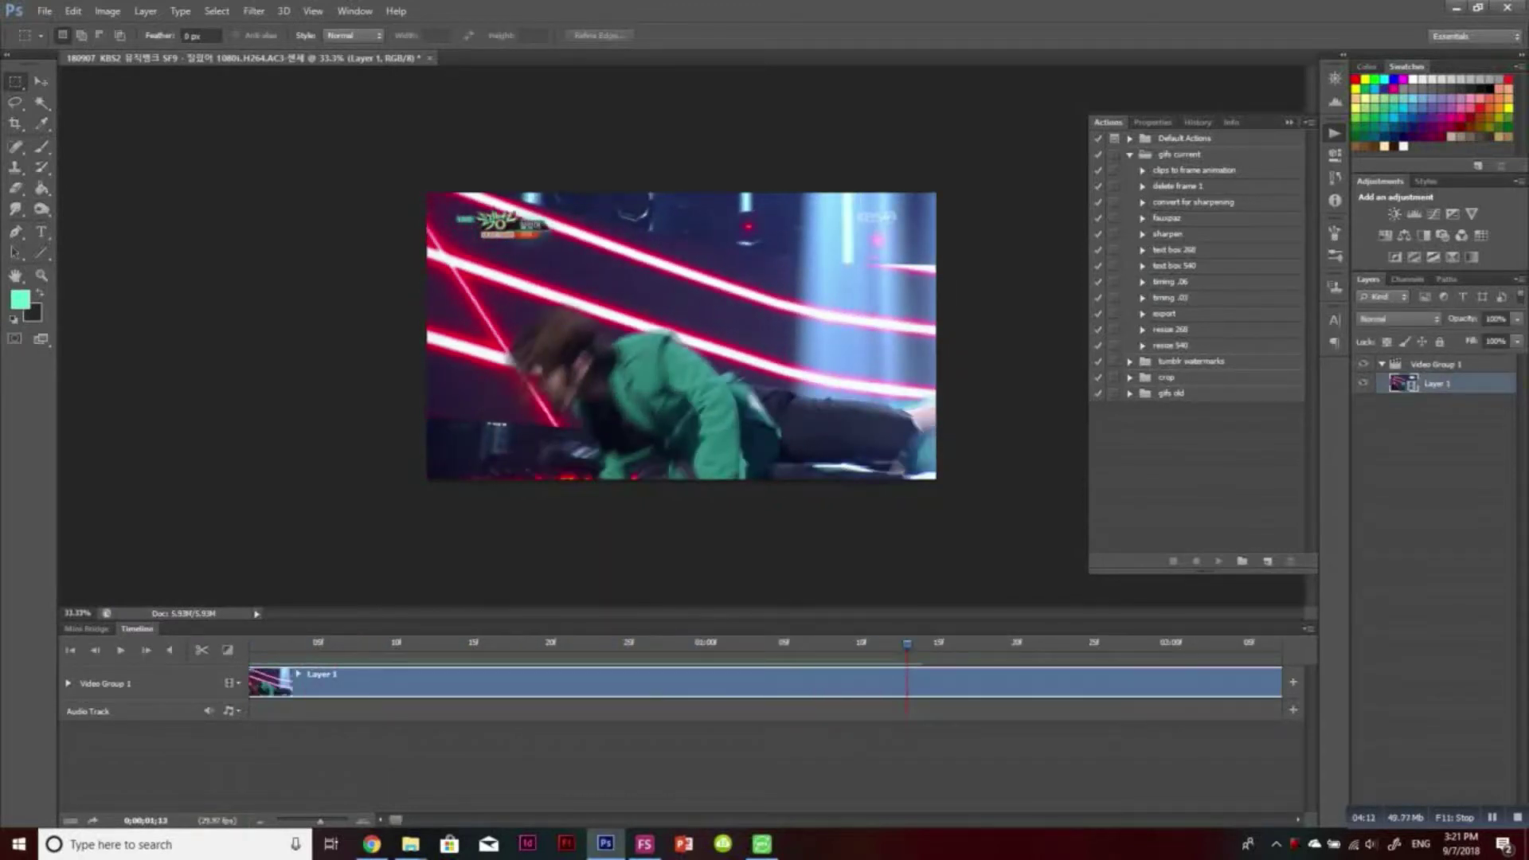
Trim the start of the clip further and return the playhead to the beginning of the timeline
{"action": "left_click_drag", "start_coordinate": [320, 821], "coordinate": [301, 822]}
{"action": "left_click_drag", "start_coordinate": [258, 684], "coordinate": [537, 683]}
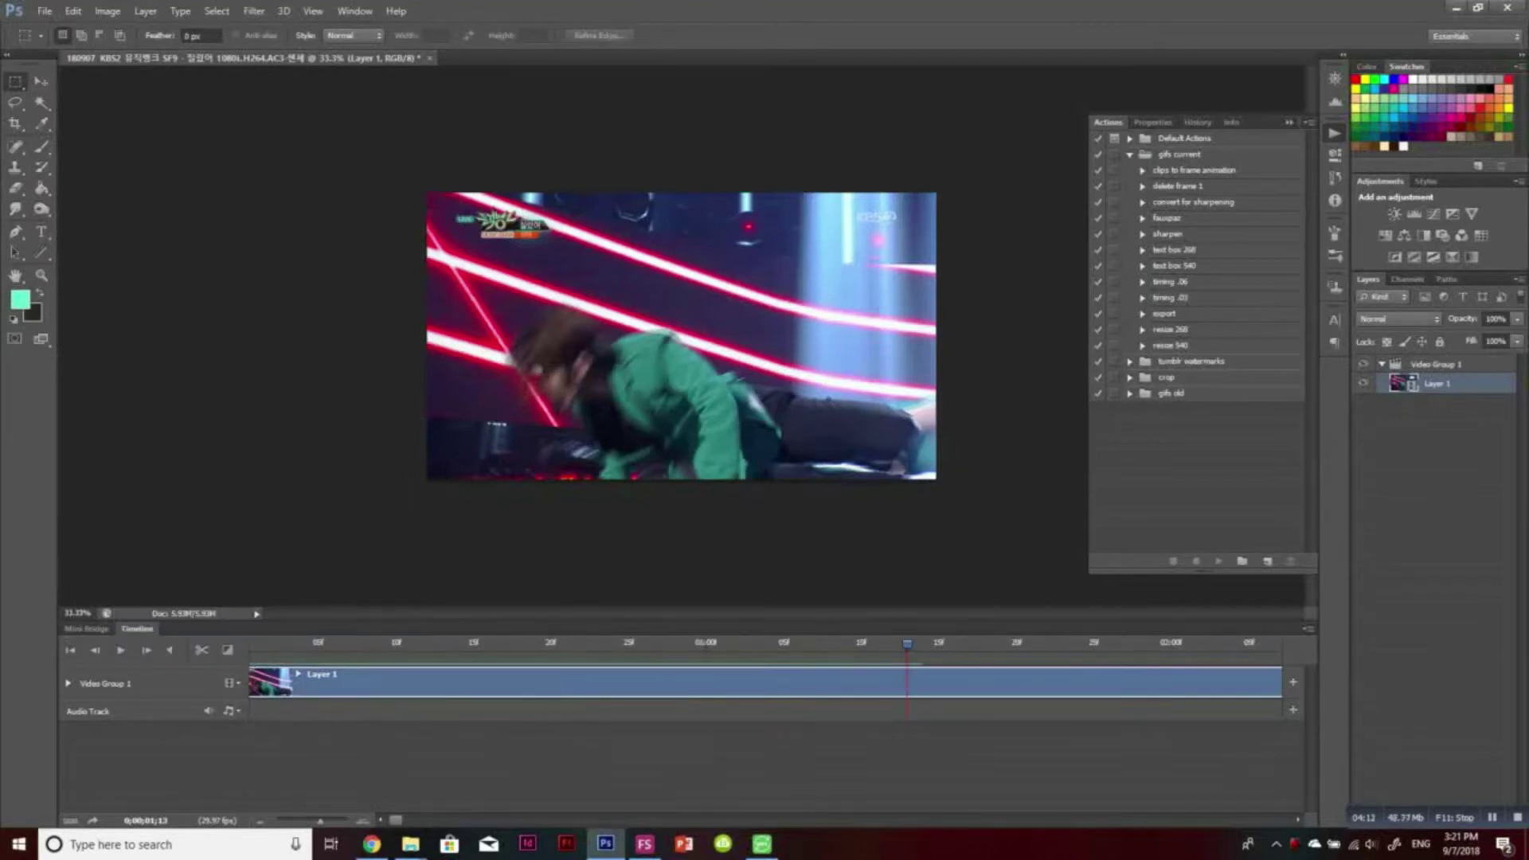
{"action": "left_click_drag", "start_coordinate": [320, 821], "coordinate": [301, 821]}
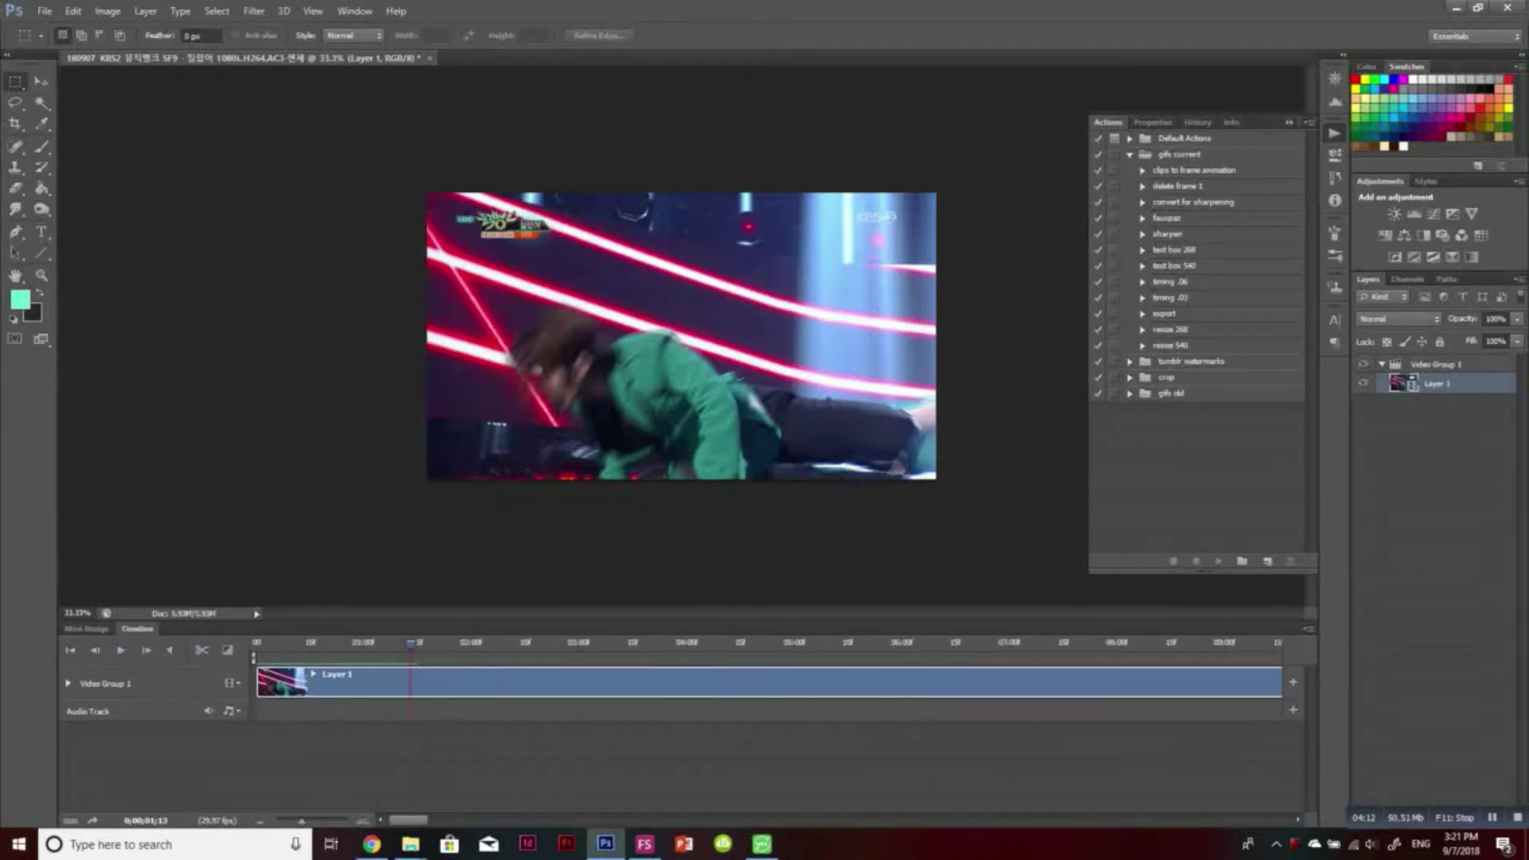
{"action": "left_click_drag", "start_coordinate": [258, 684], "coordinate": [256, 643]}
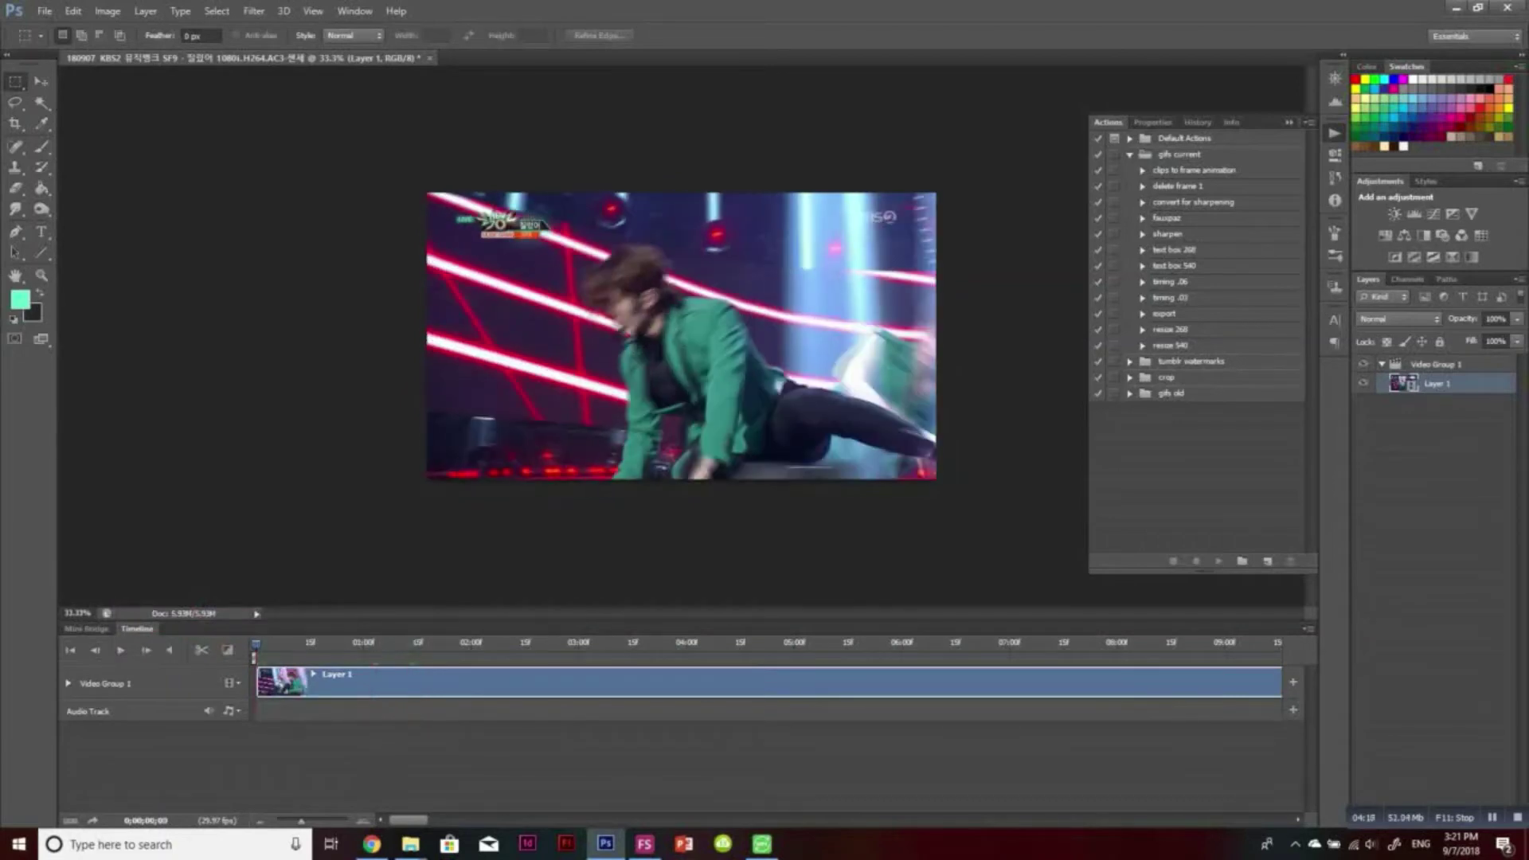
Play the clip, split it at 0;00;03;00 and rename the first segment's layer as hy
{"action": "key", "text": "space"}
{"action": "key", "text": "space"}
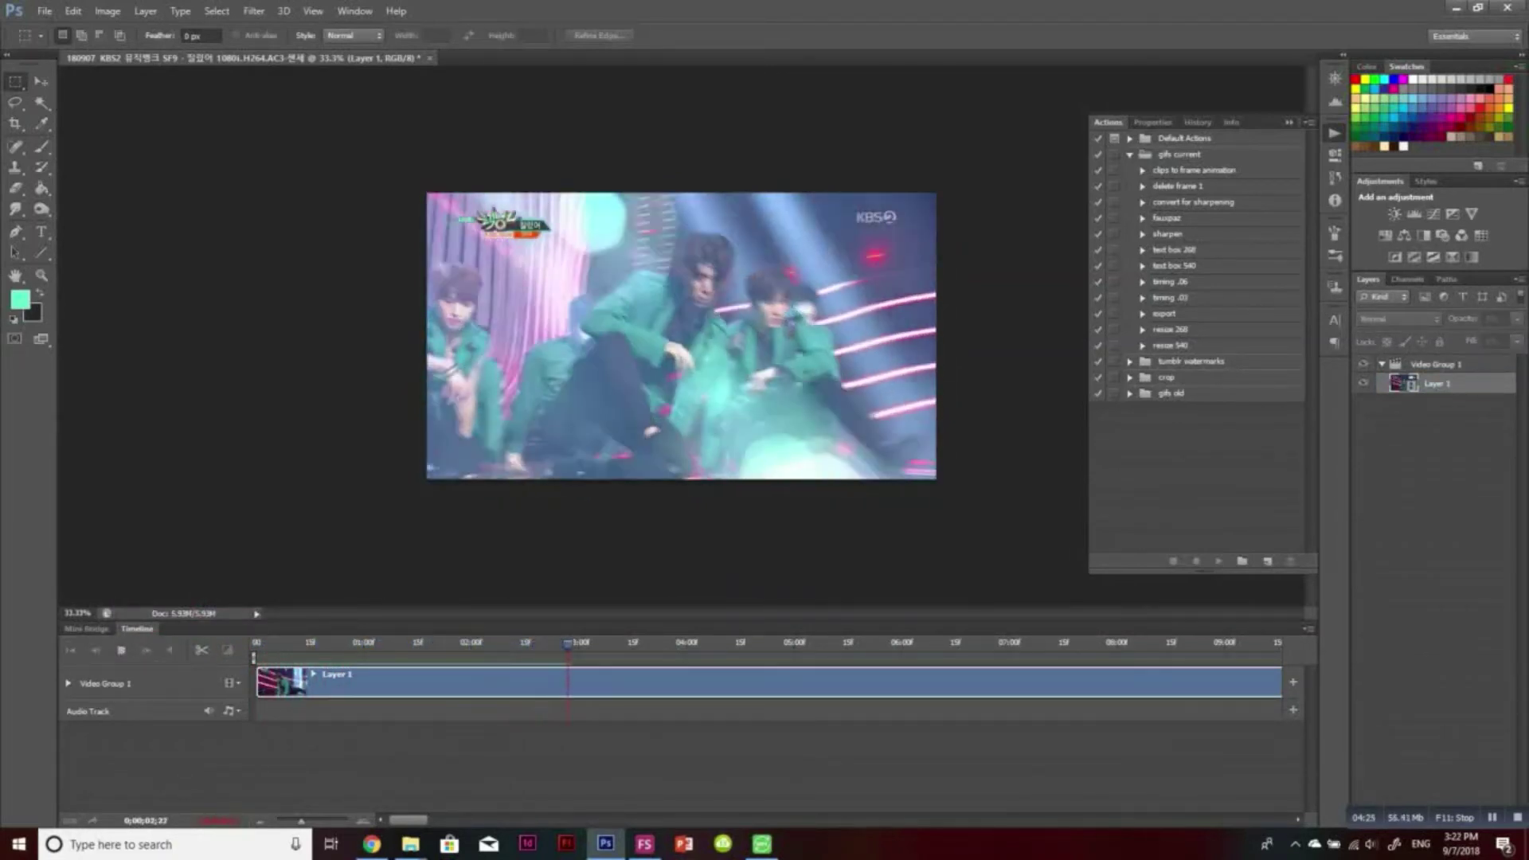
{"action": "key", "text": "space"}
{"action": "left_click", "coordinate": [201, 650]}
{"action": "double_click", "coordinate": [1438, 403]}
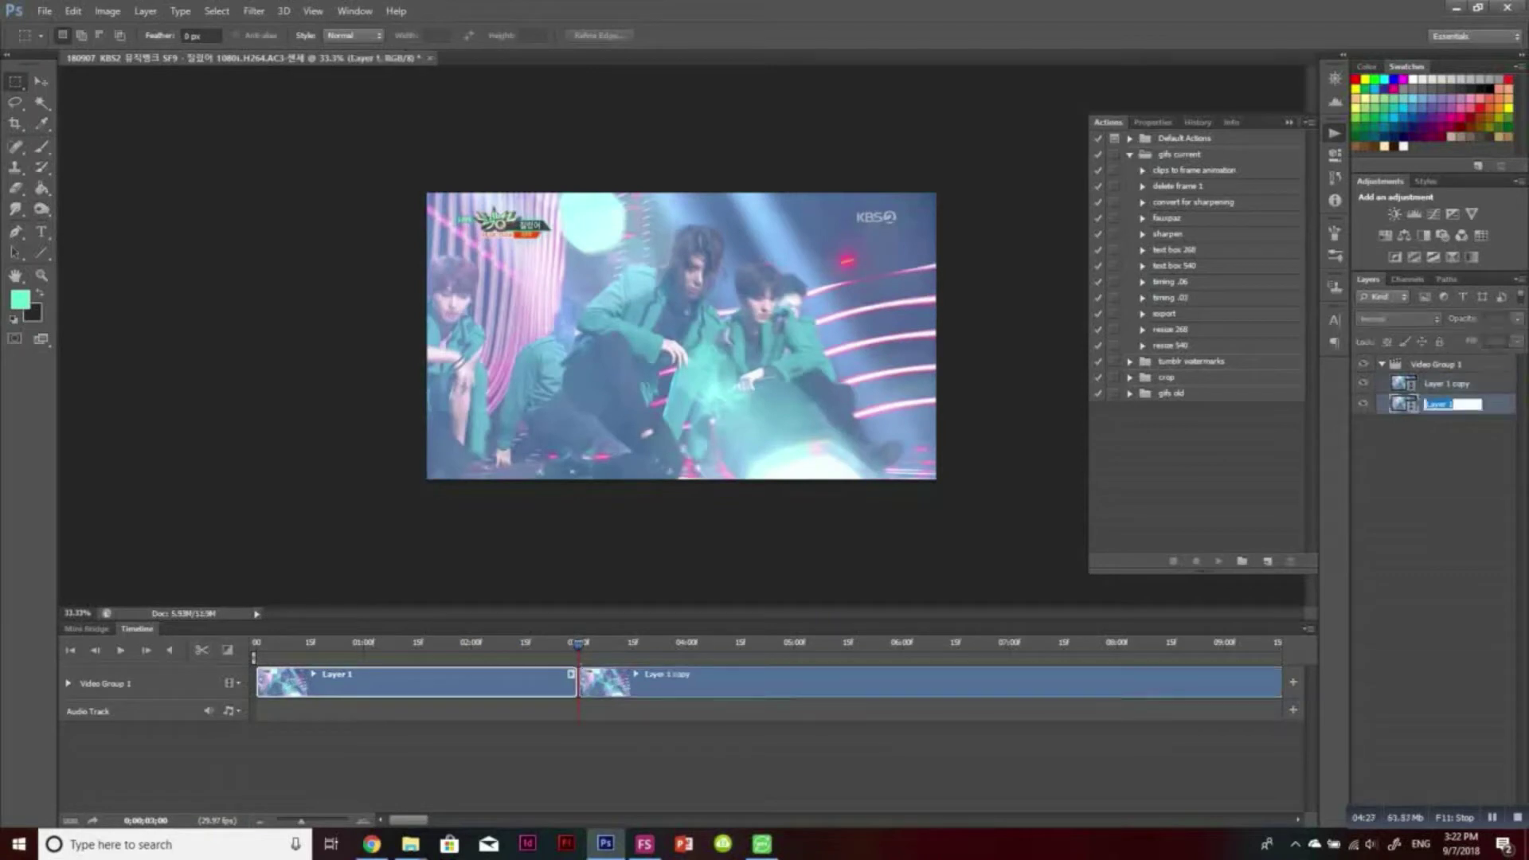
{"action": "type", "text": "hy"}
{"action": "key", "text": "Return"}
Trim the start of the Layer 1 copy clip to a later shot and play it back
{"action": "left_click", "coordinate": [1447, 384]}
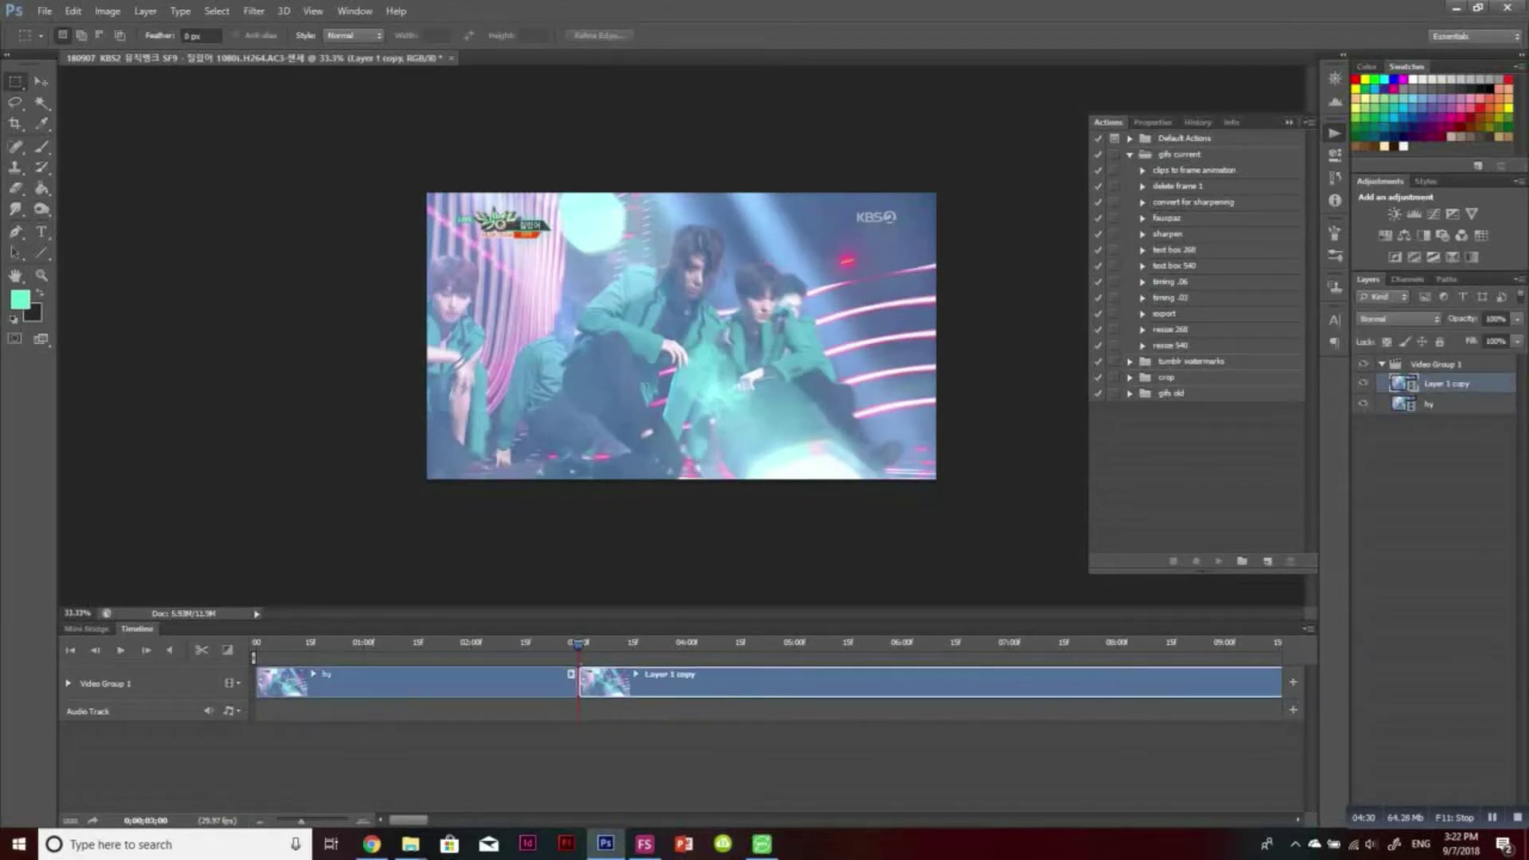
{"action": "left_click_drag", "start_coordinate": [580, 683], "coordinate": [1096, 683]}
{"action": "key", "text": "space"}
{"action": "key", "text": "space"}
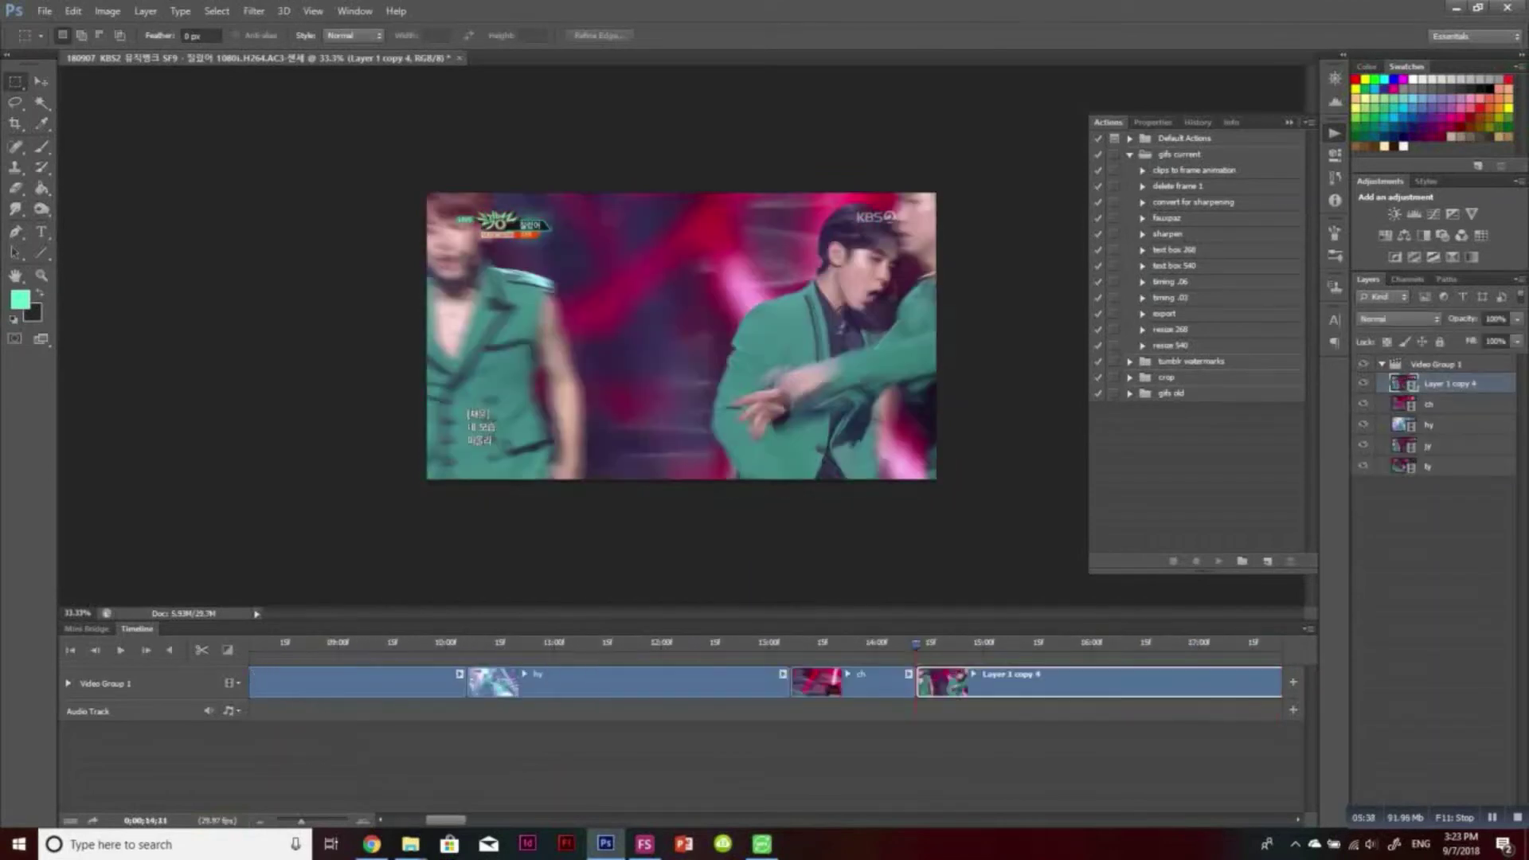
Trim the start of Layer 1 copy 4 to the red-haired singer's close-up and split the clip at 0;00;17;06
{"action": "left_click_drag", "start_coordinate": [919, 682], "coordinate": [1227, 683]}
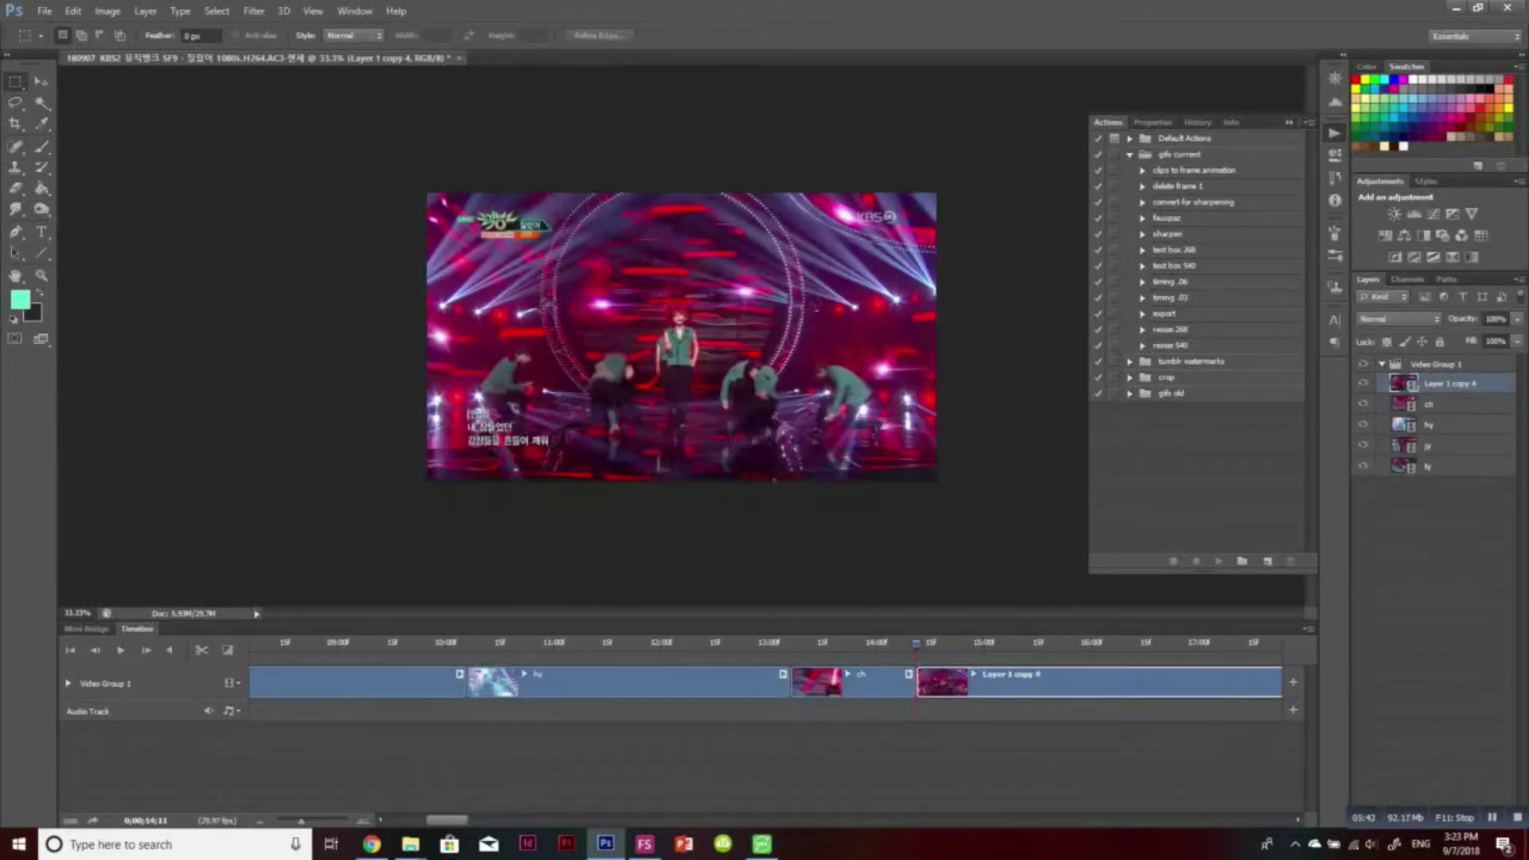
{"action": "left_click_drag", "start_coordinate": [917, 682], "coordinate": [1108, 683]}
{"action": "key", "text": "space"}
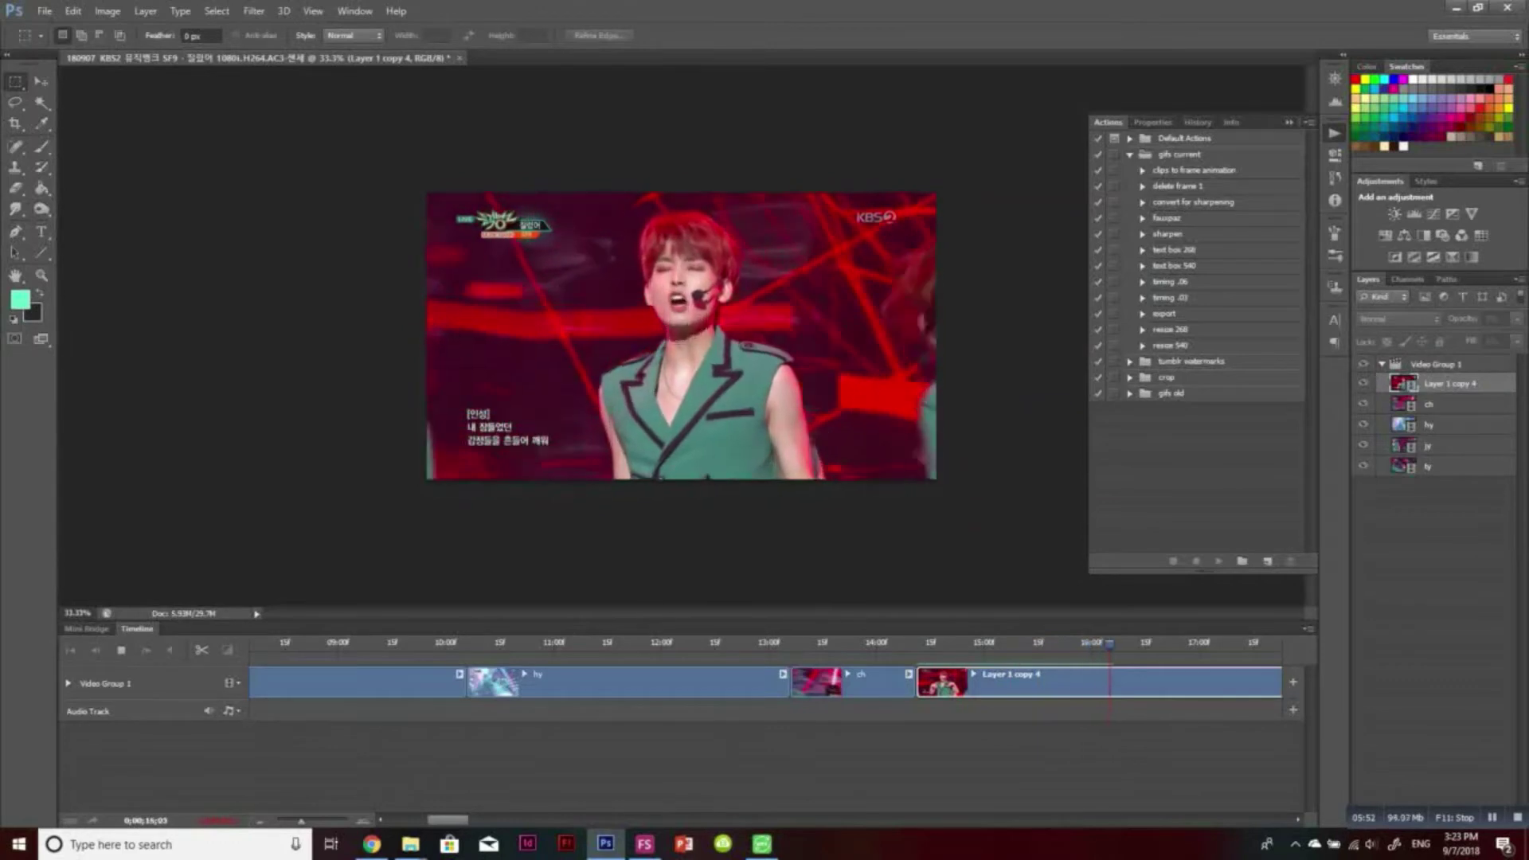
{"action": "key", "text": "space"}
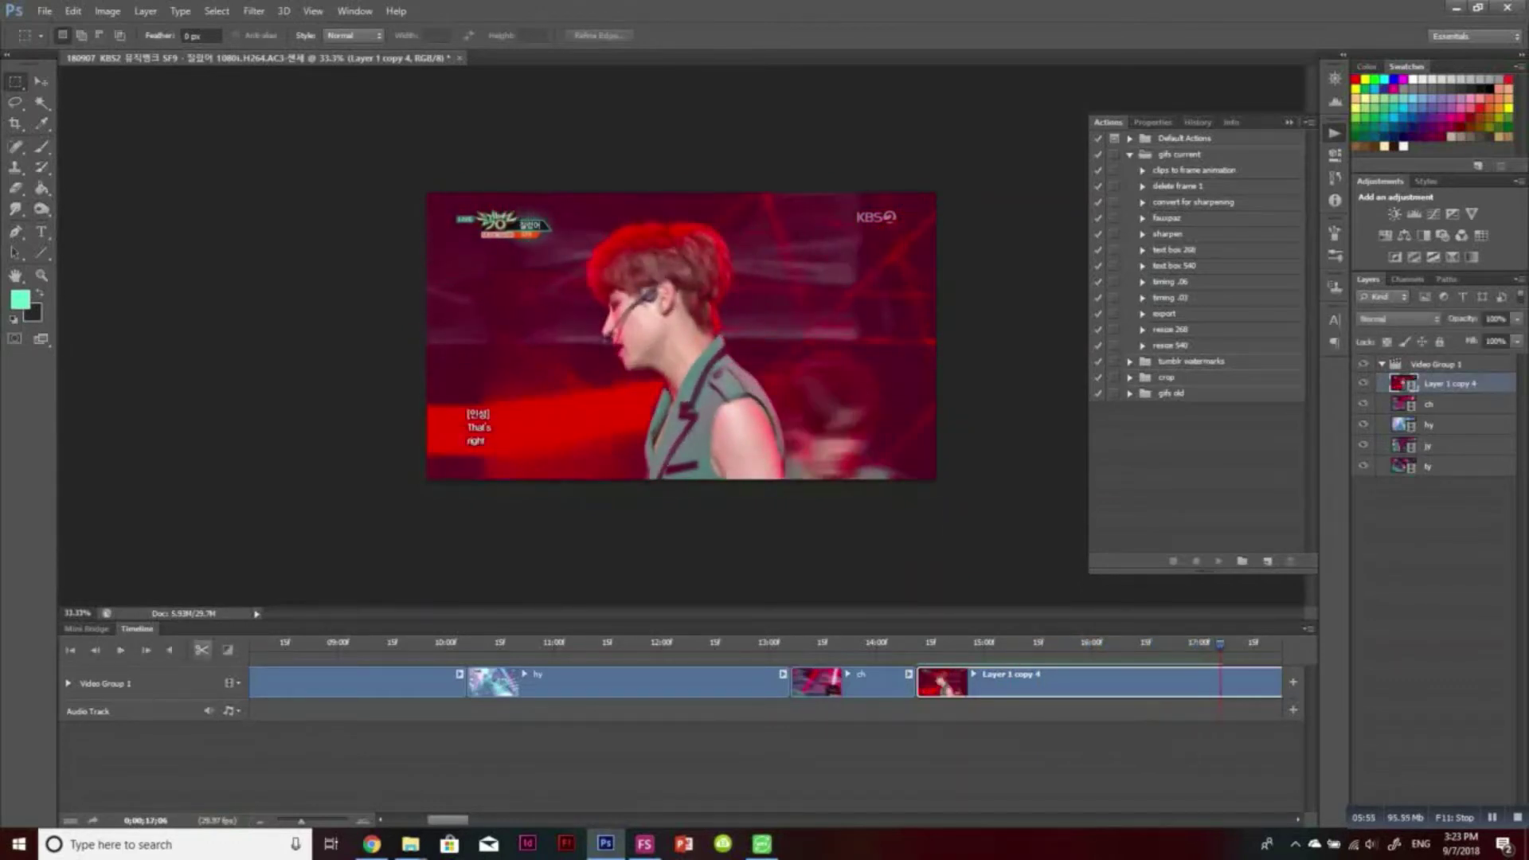
{"action": "key", "text": "ctrl+slash"}
Rename the segment before the split as is and move its layer below hy, beside the jr layer
{"action": "double_click", "coordinate": [1449, 405]}
{"action": "type", "text": "is"}
{"action": "key", "text": "Return"}
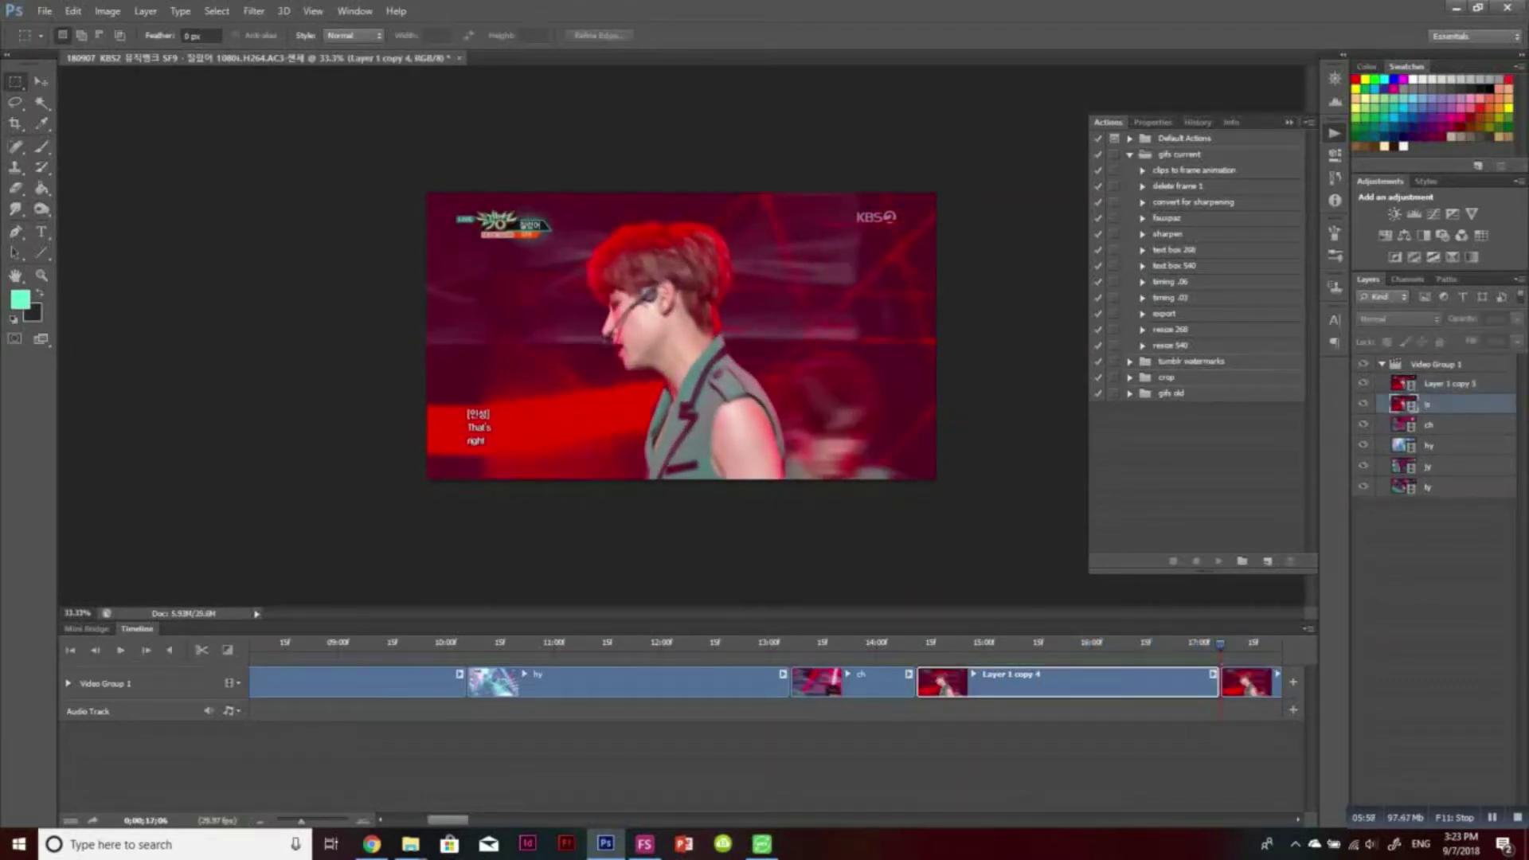
{"action": "left_click_drag", "start_coordinate": [1449, 405], "coordinate": [1450, 470]}
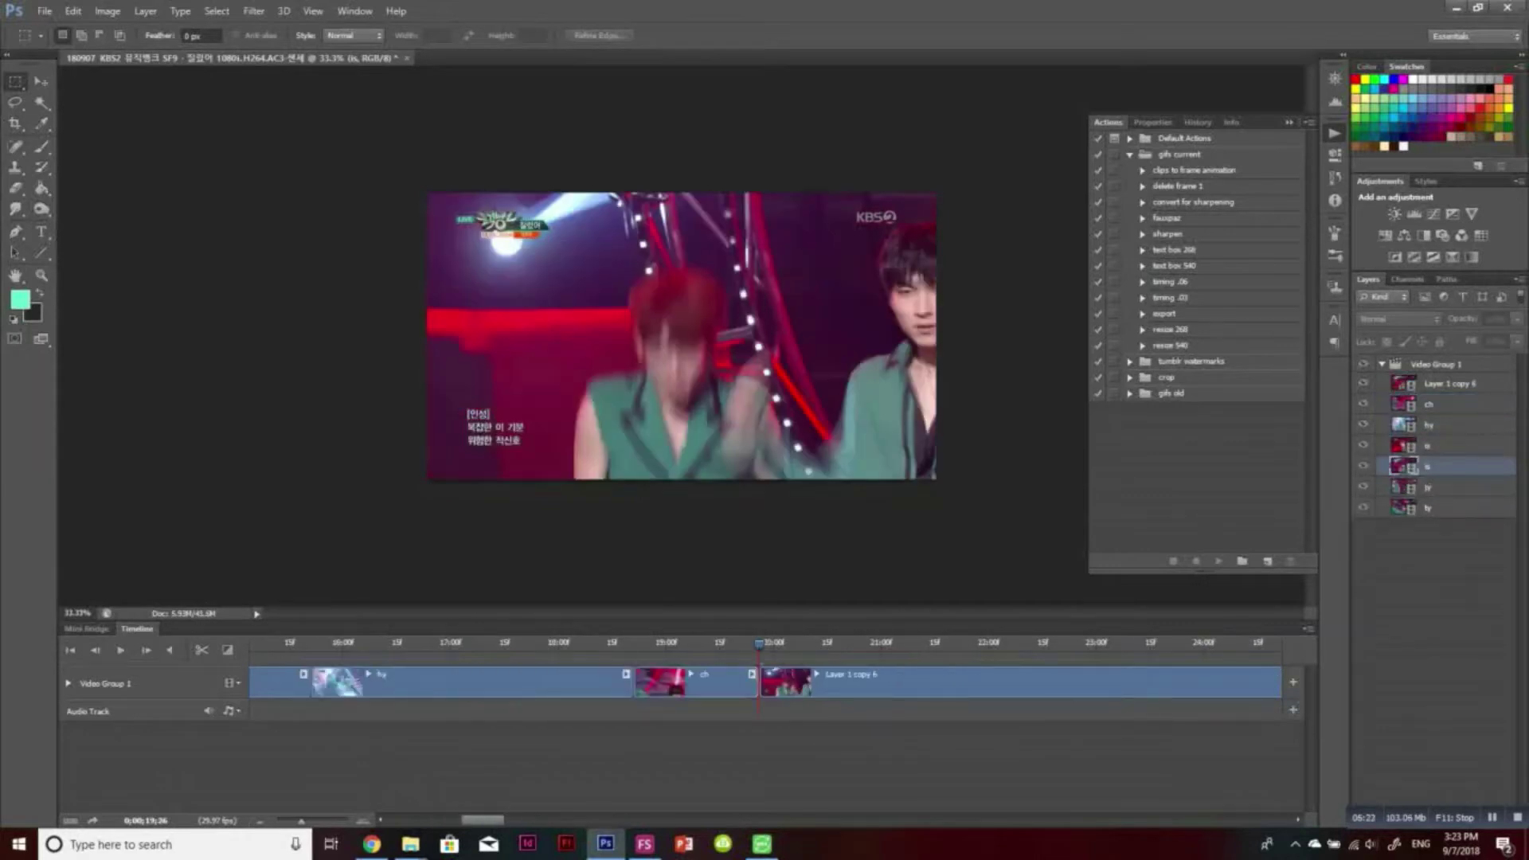
Inspect the current frame's detail up close and trim the start of Layer 1 copy 6 to a later shot
{"action": "scroll", "coordinate": [681, 334], "scroll_direction": "up", "scroll_amount": 5}
{"action": "scroll", "coordinate": [601, 267], "scroll_direction": "up", "scroll_amount": 3}
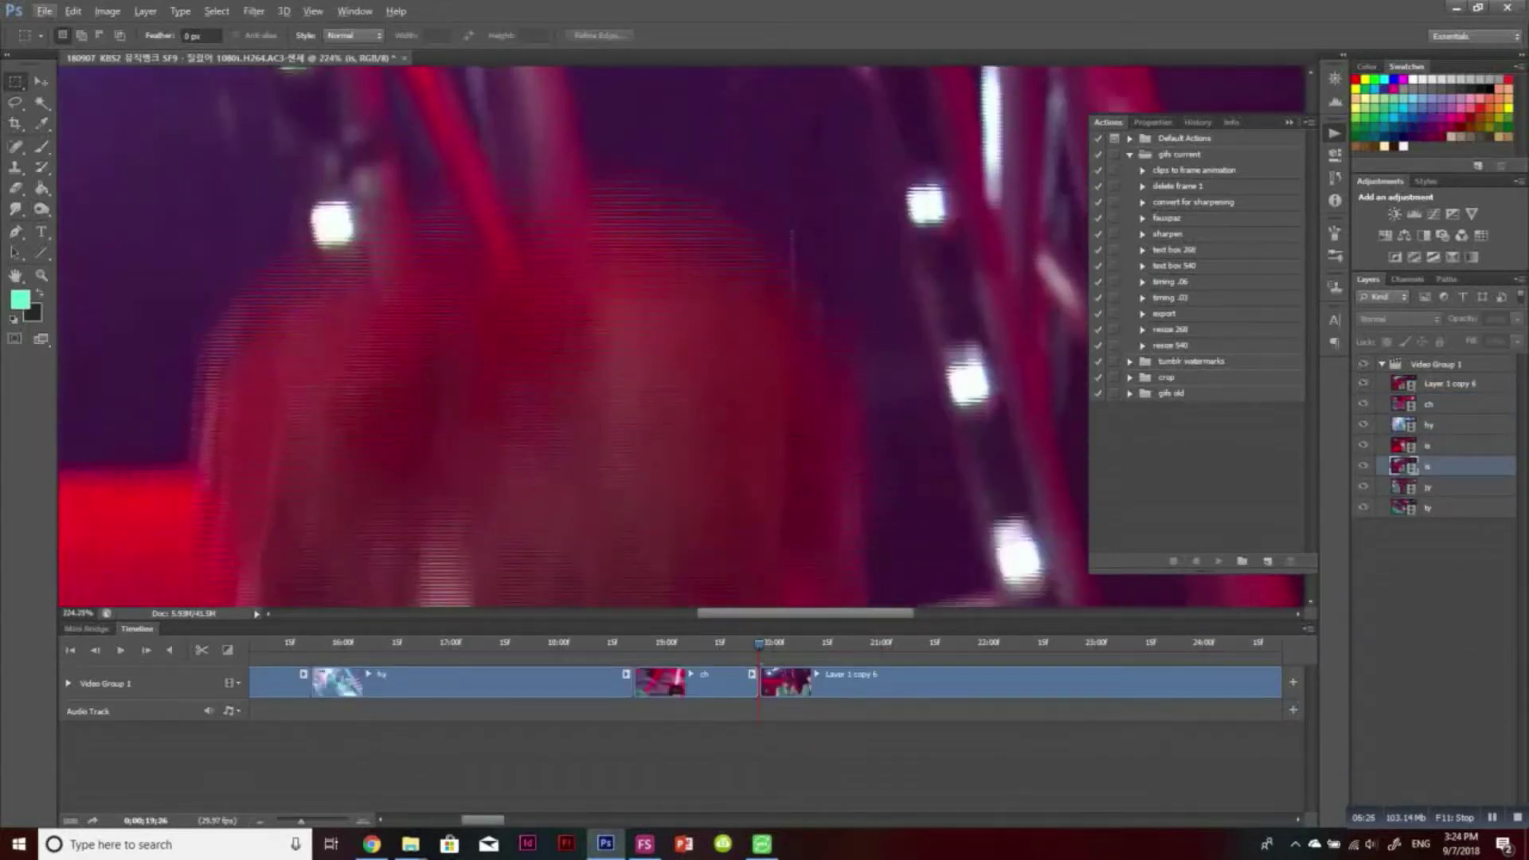
{"action": "scroll", "coordinate": [681, 334], "scroll_direction": "down", "scroll_amount": 6}
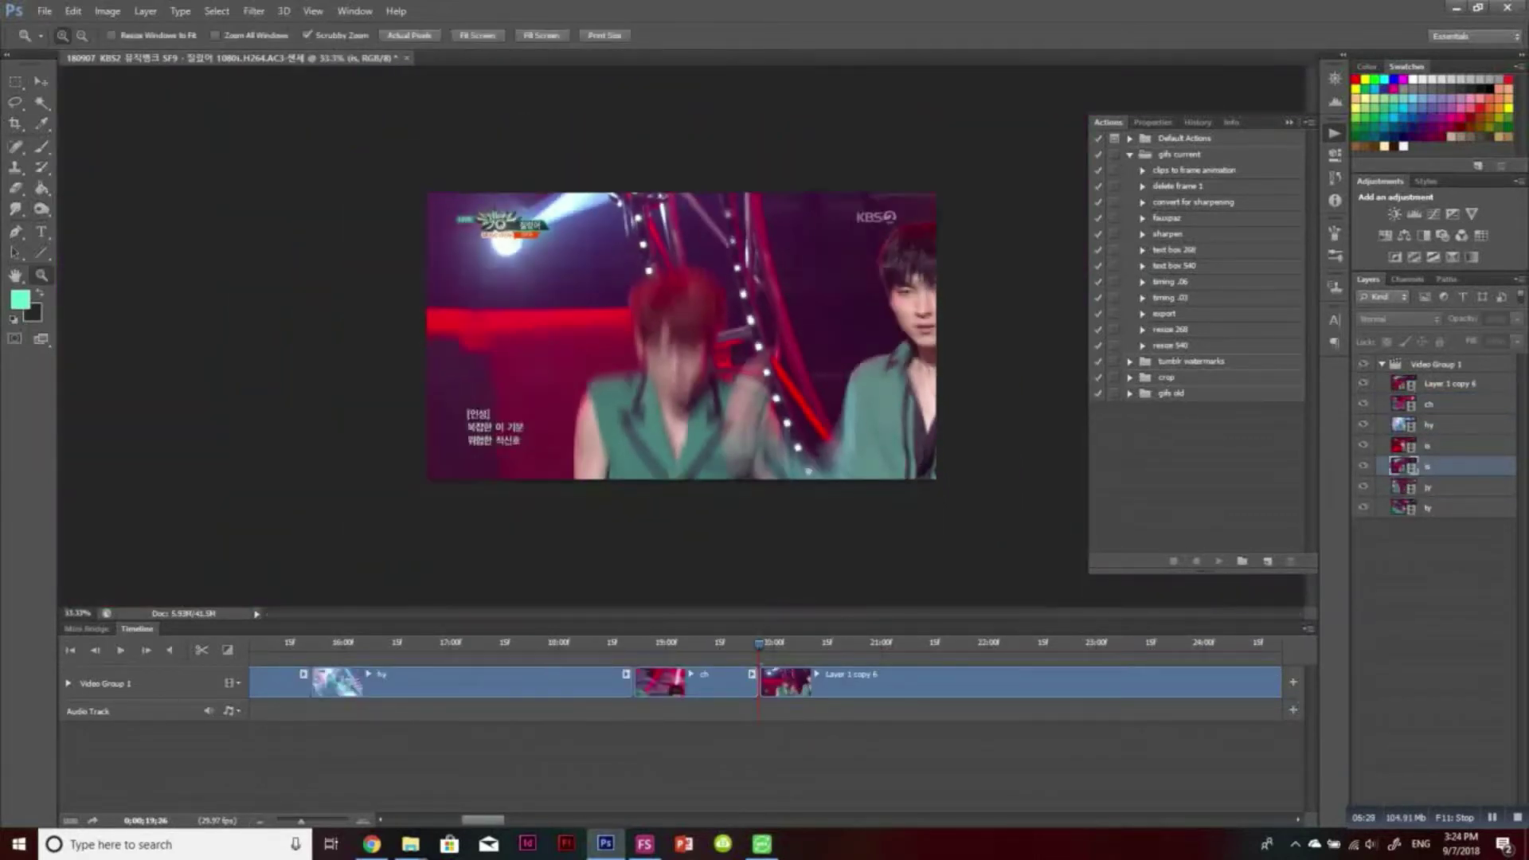
{"action": "key", "text": "v"}
{"action": "left_click_drag", "start_coordinate": [763, 684], "coordinate": [1187, 683]}
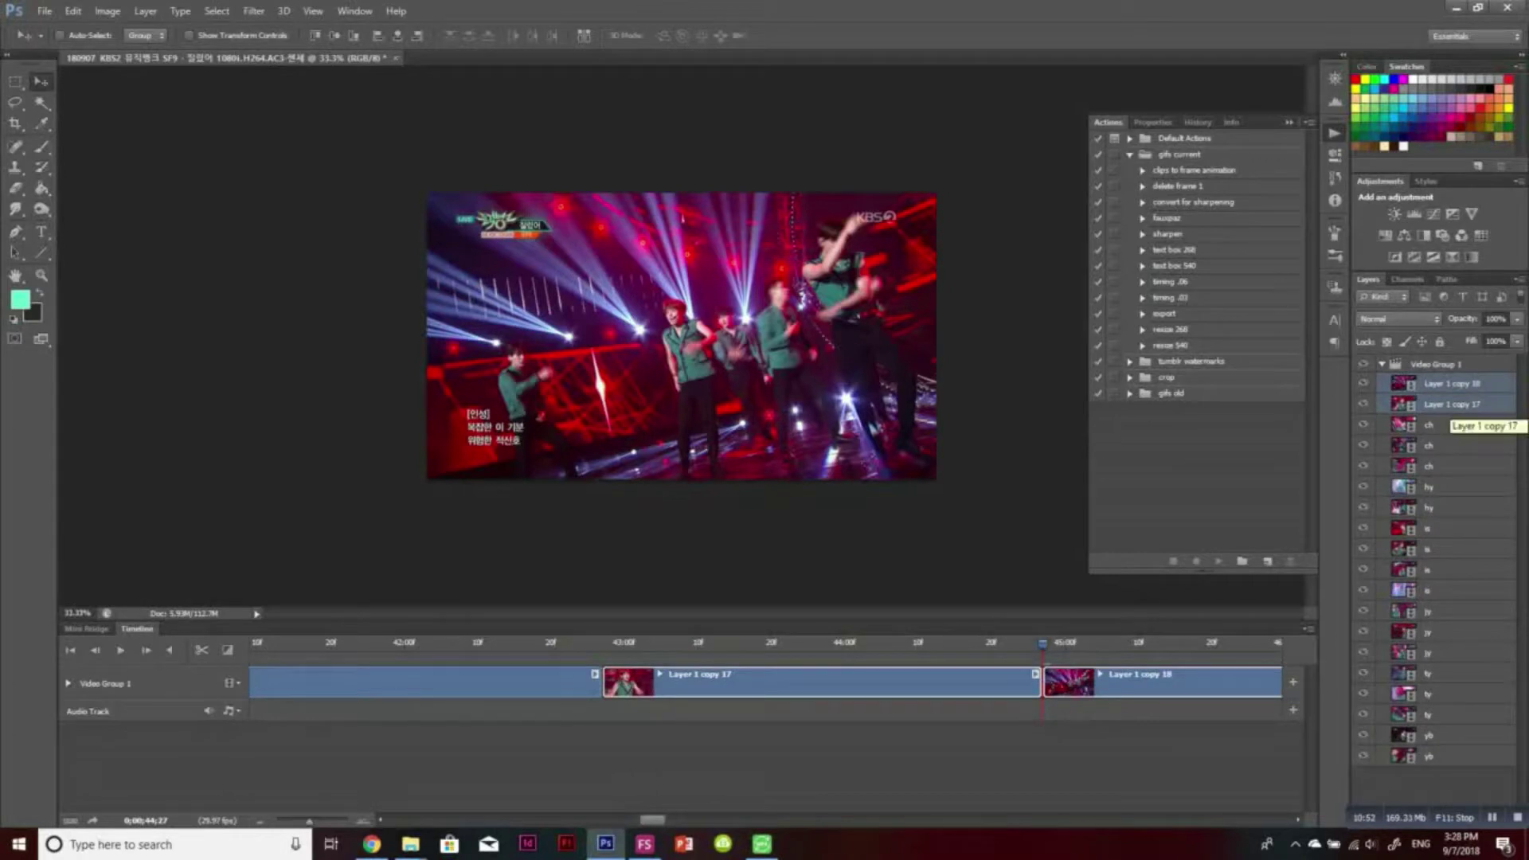
Play the Layer 1 copy 17 segment, rename it dw is zh and place its layer between the ch and hy layers
{"action": "left_click", "coordinate": [1451, 403]}
{"action": "key", "text": "space"}
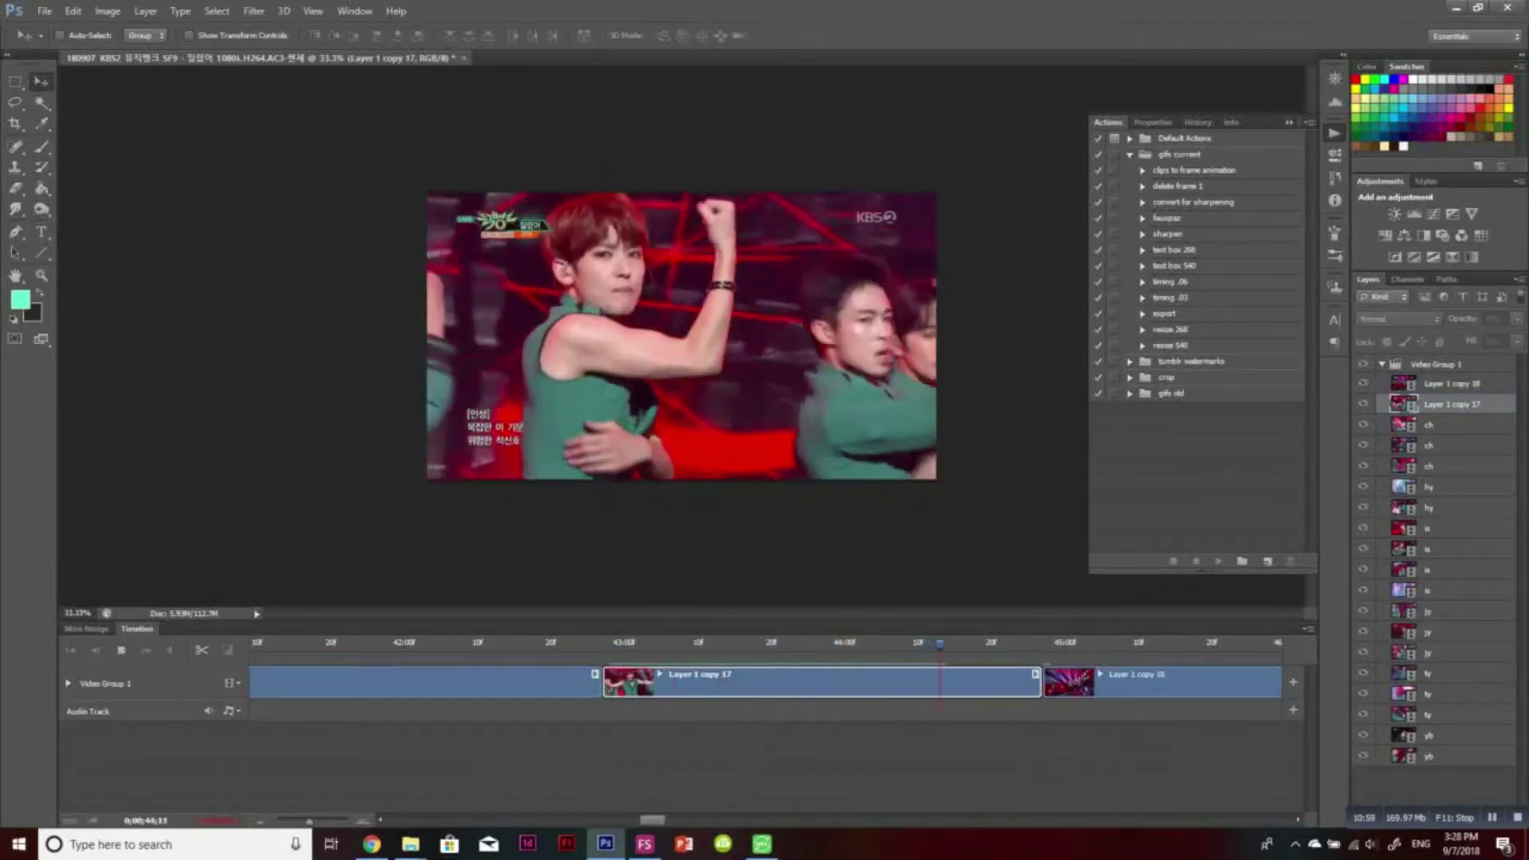
{"action": "key", "text": "space"}
{"action": "double_click", "coordinate": [1453, 405]}
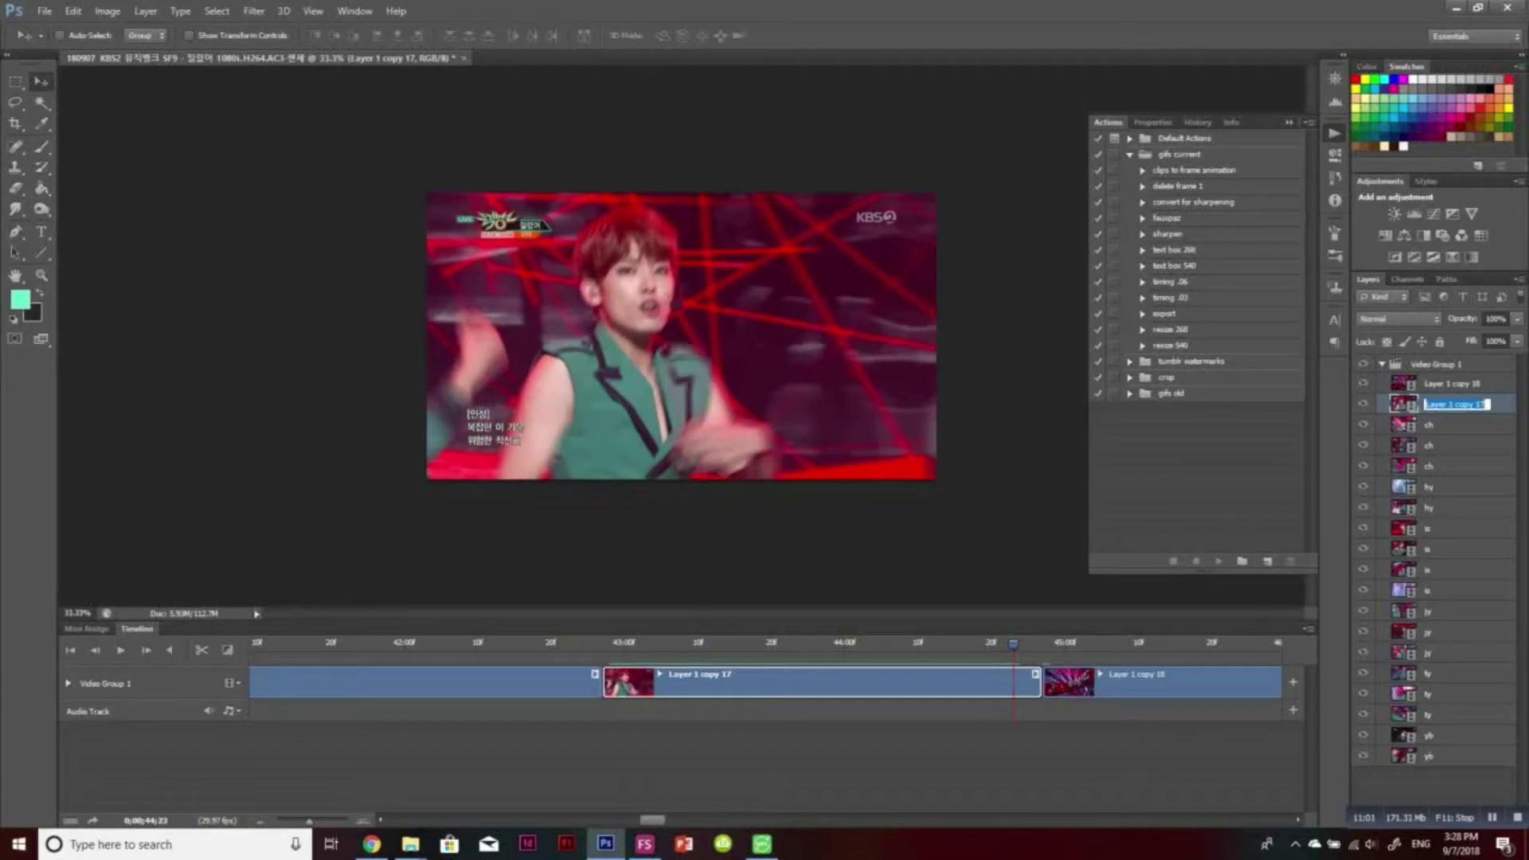
{"action": "type", "text": "dw & zh"}
{"action": "key", "text": "Return"}
{"action": "left_click_drag", "start_coordinate": [1440, 405], "coordinate": [1443, 475]}
Trim the start of the remaining Layer 1 copy 18 clip to a later shot
{"action": "left_click_drag", "start_coordinate": [1013, 644], "coordinate": [1286, 683]}
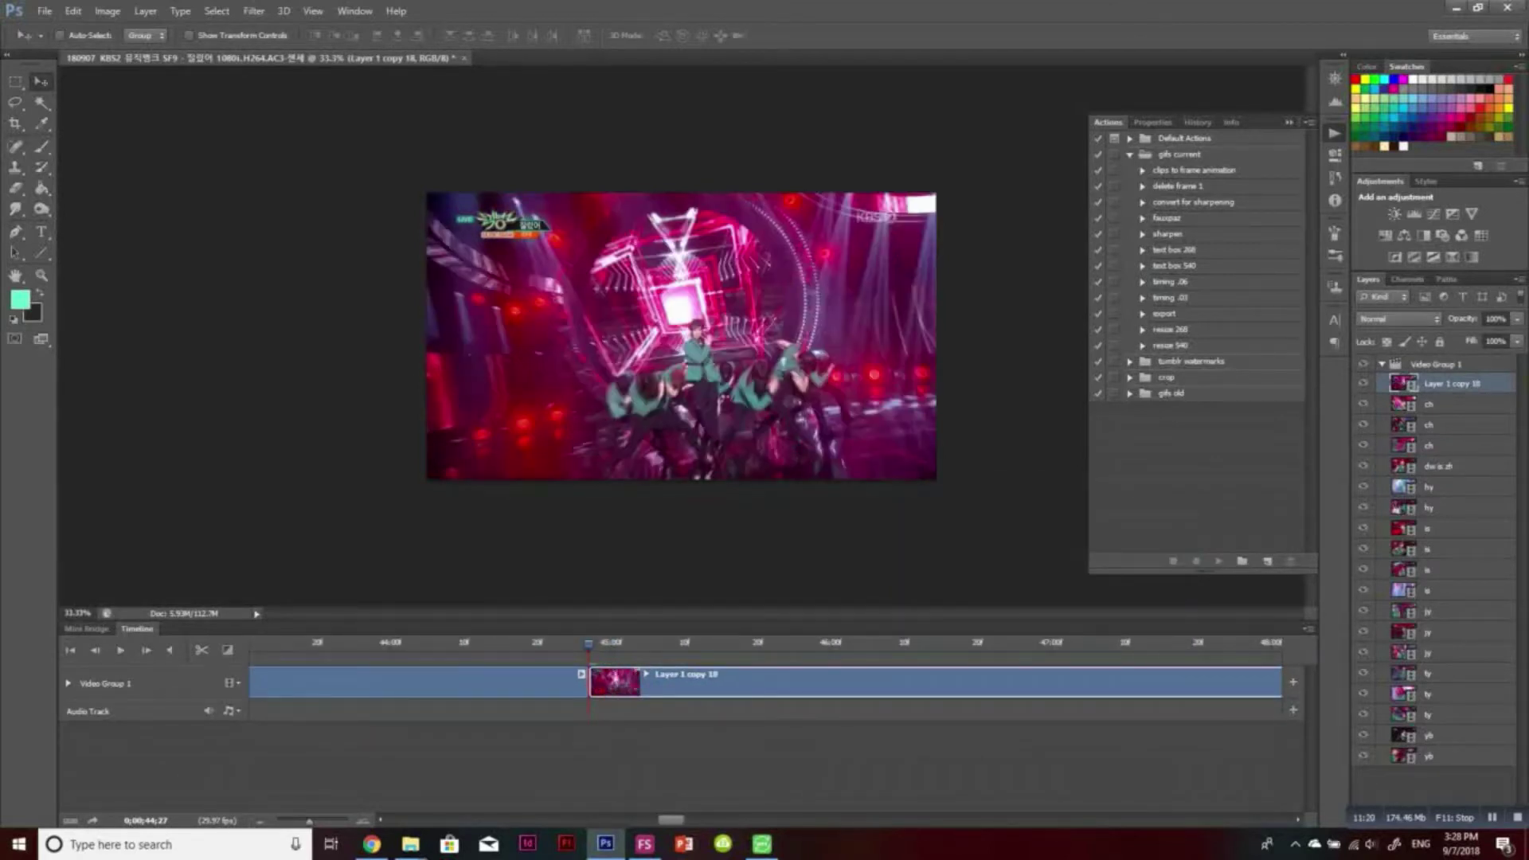
{"action": "left_click_drag", "start_coordinate": [591, 682], "coordinate": [1030, 683]}
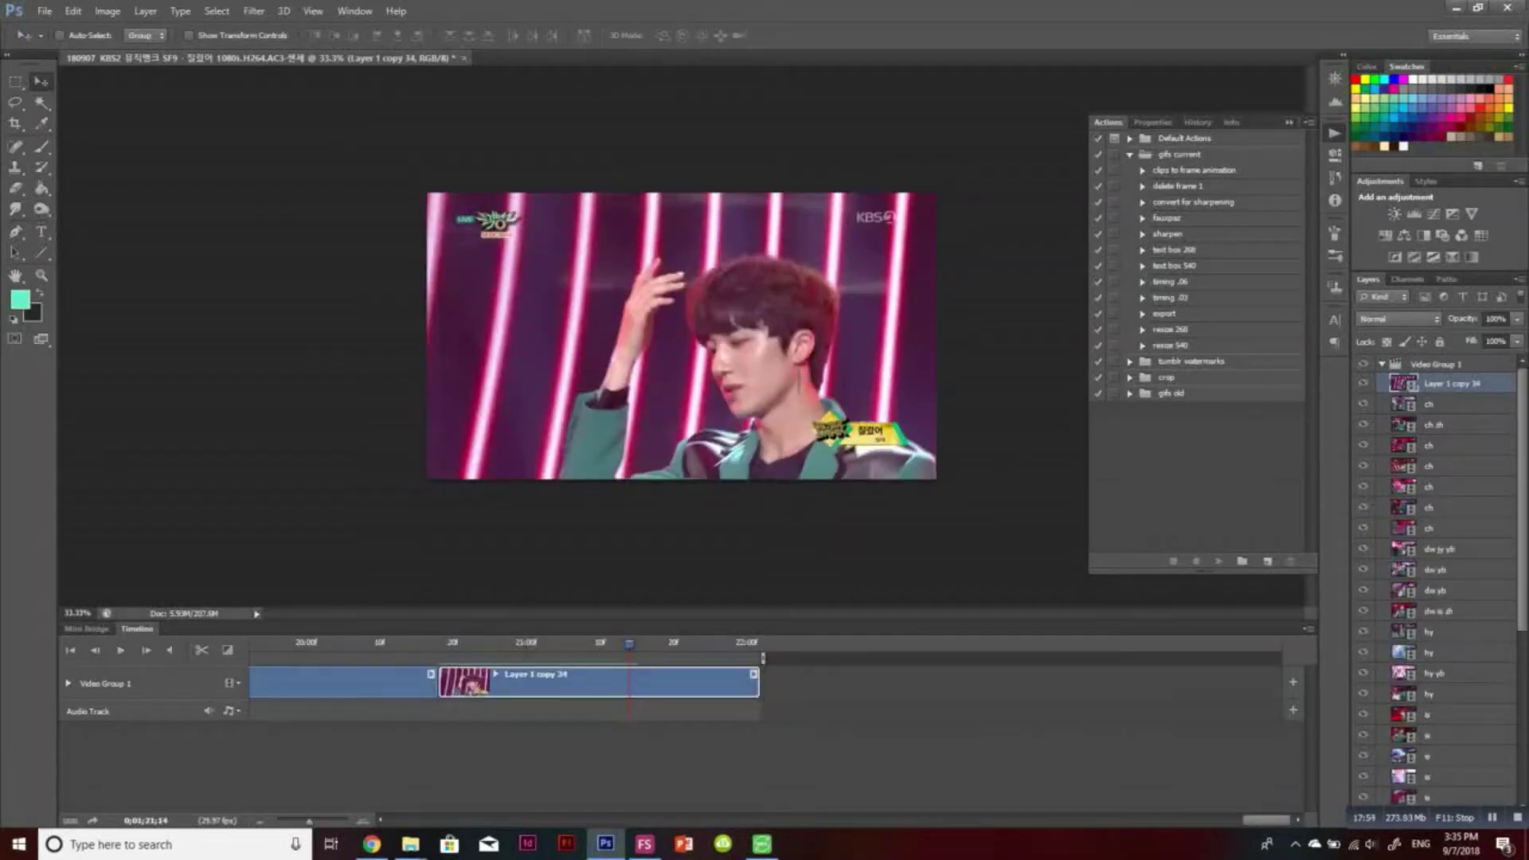
Rename Layer 1 copy 34 as ch and select the whole block of ch layers, including ch zh
{"action": "double_click", "coordinate": [1455, 383]}
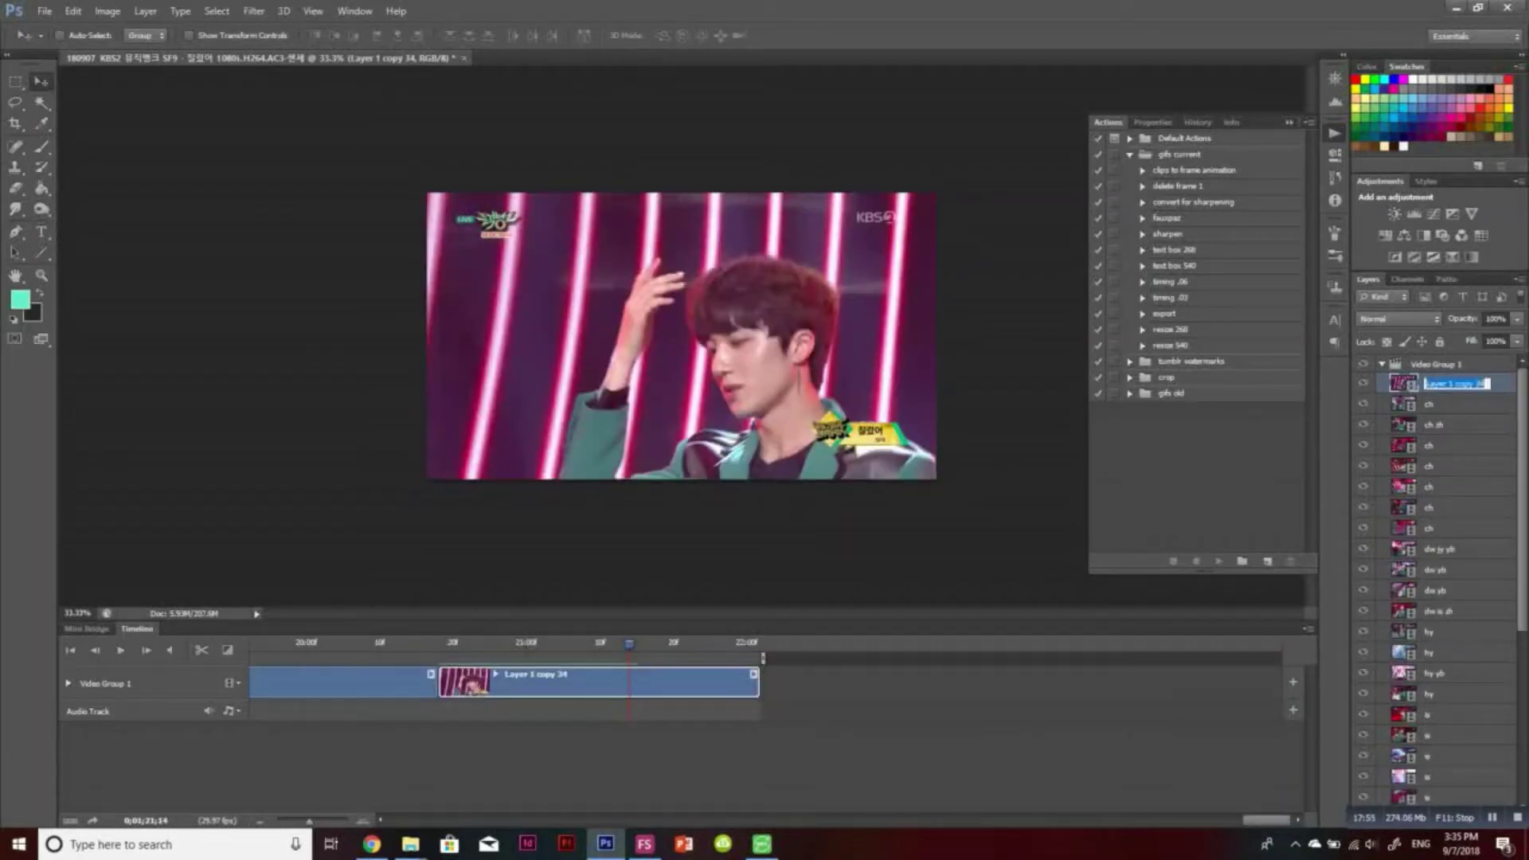
{"action": "key", "text": "Return"}
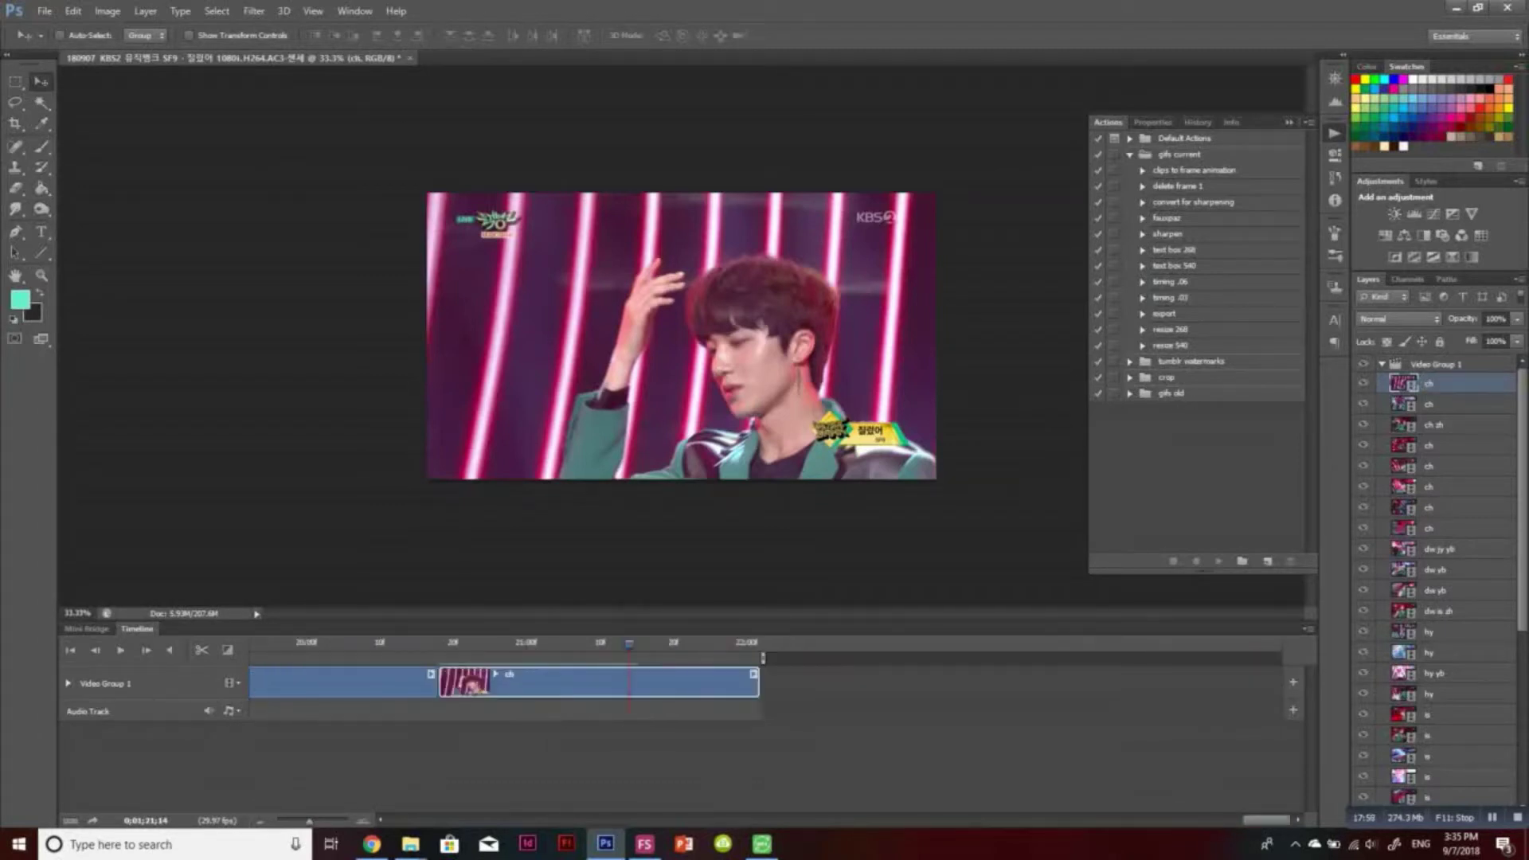
{"action": "scroll", "coordinate": [1434, 581], "scroll_direction": "down", "scroll_amount": 2}
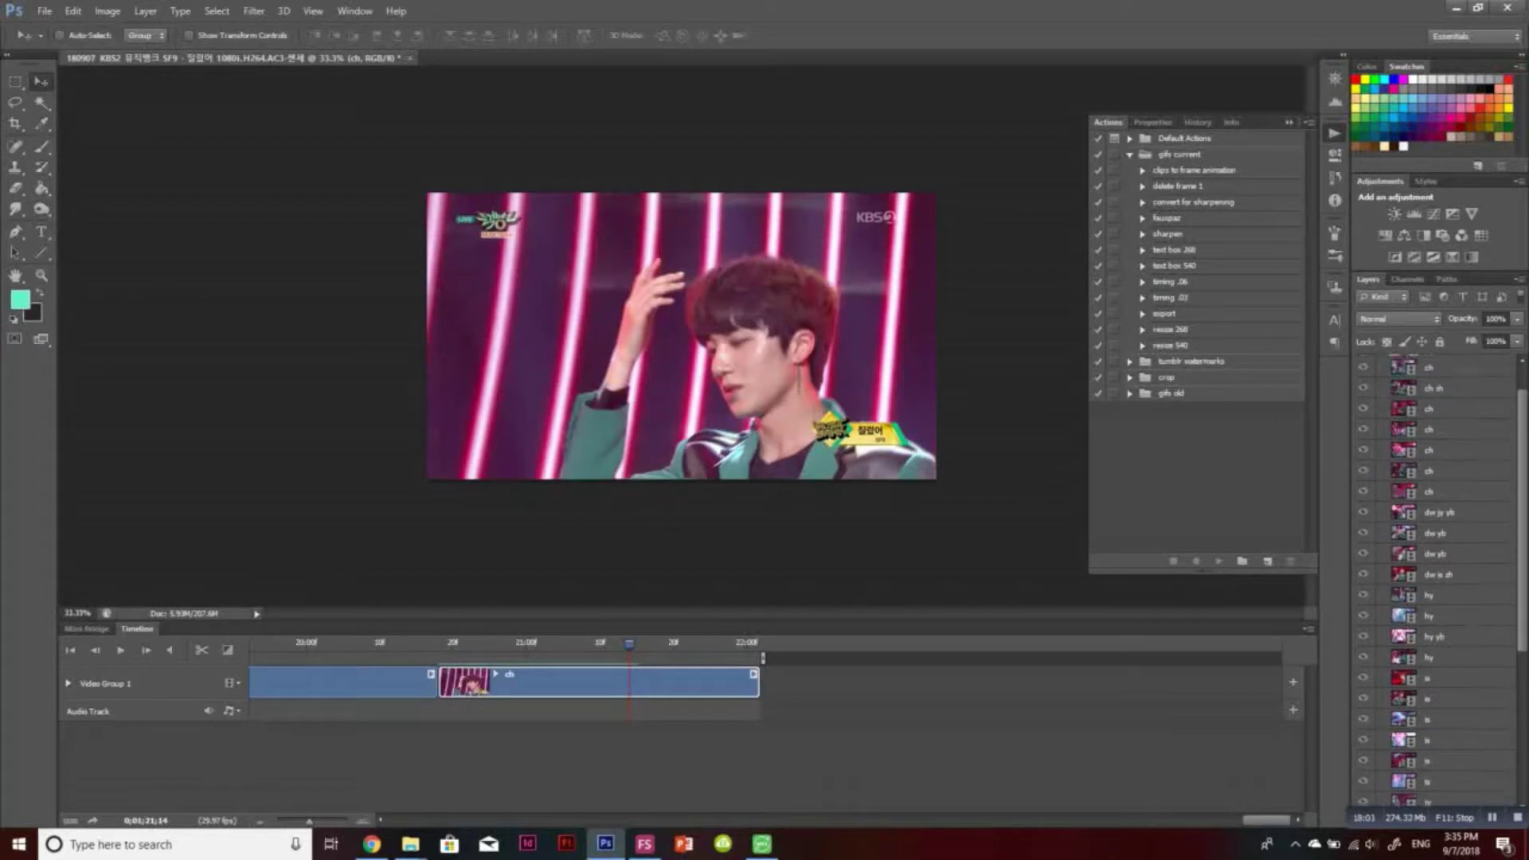
{"action": "left_click", "coordinate": [1450, 491], "text": "shift"}
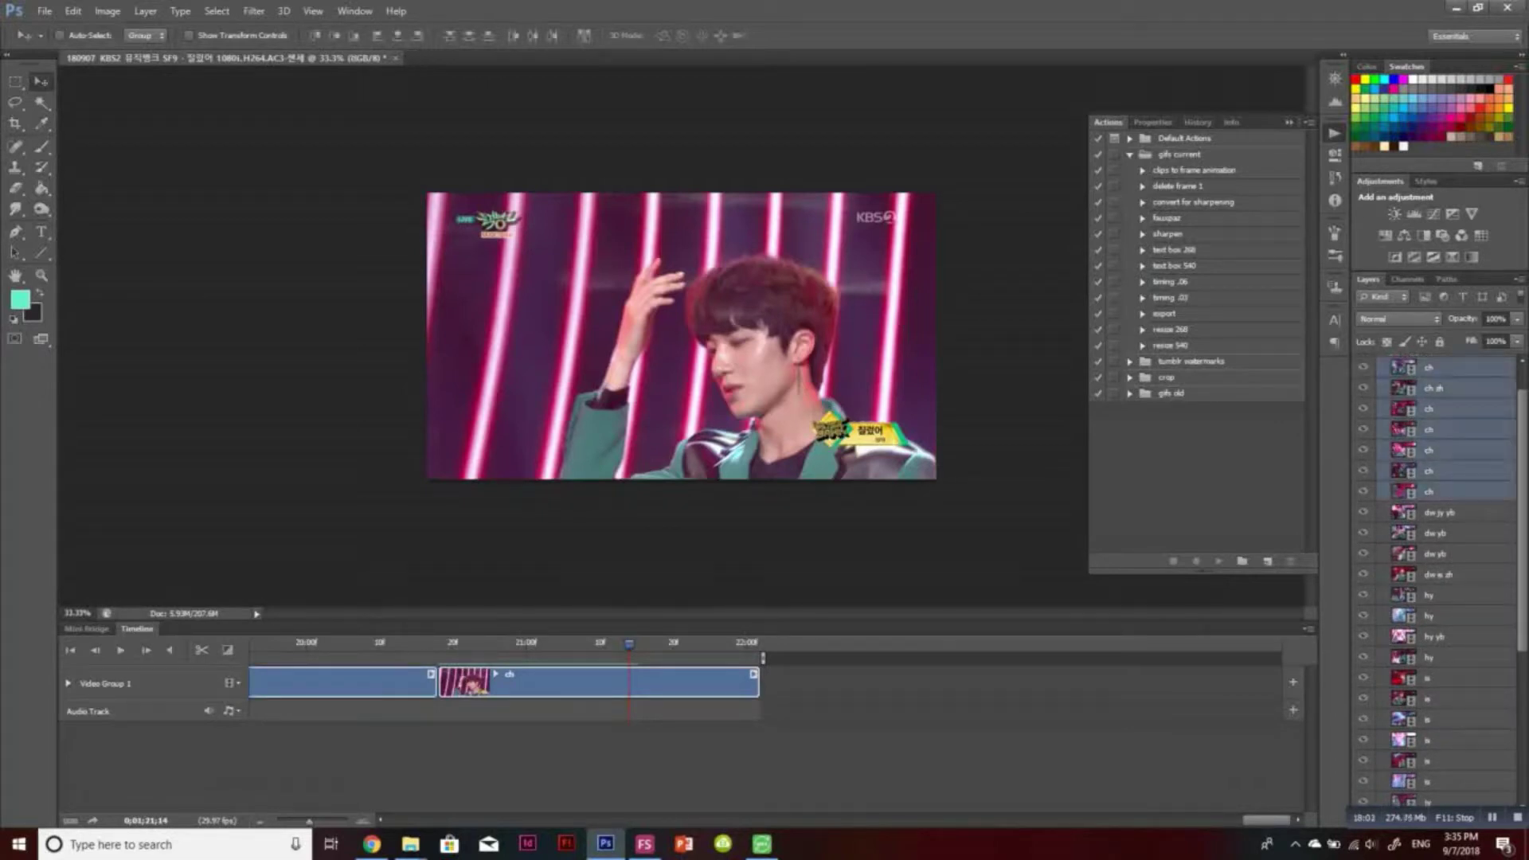
{"action": "left_click", "coordinate": [1450, 512]}
{"action": "left_click", "coordinate": [1450, 575], "text": "shift"}
{"action": "scroll", "coordinate": [1449, 569], "scroll_direction": "up", "scroll_amount": 2}
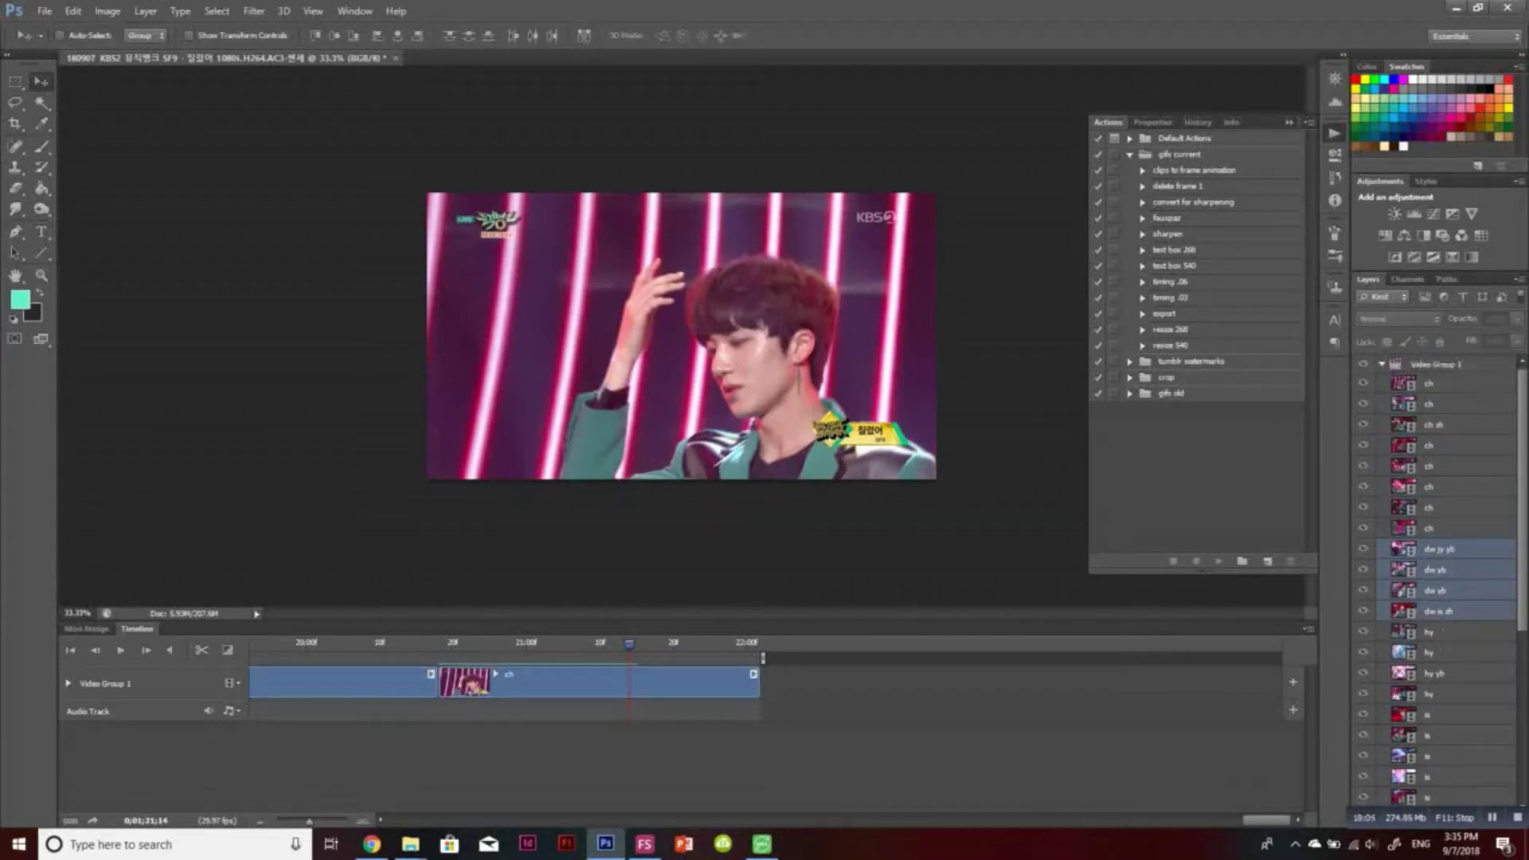
{"action": "left_click", "coordinate": [1449, 383]}
{"action": "left_click", "coordinate": [1449, 528], "text": "shift"}
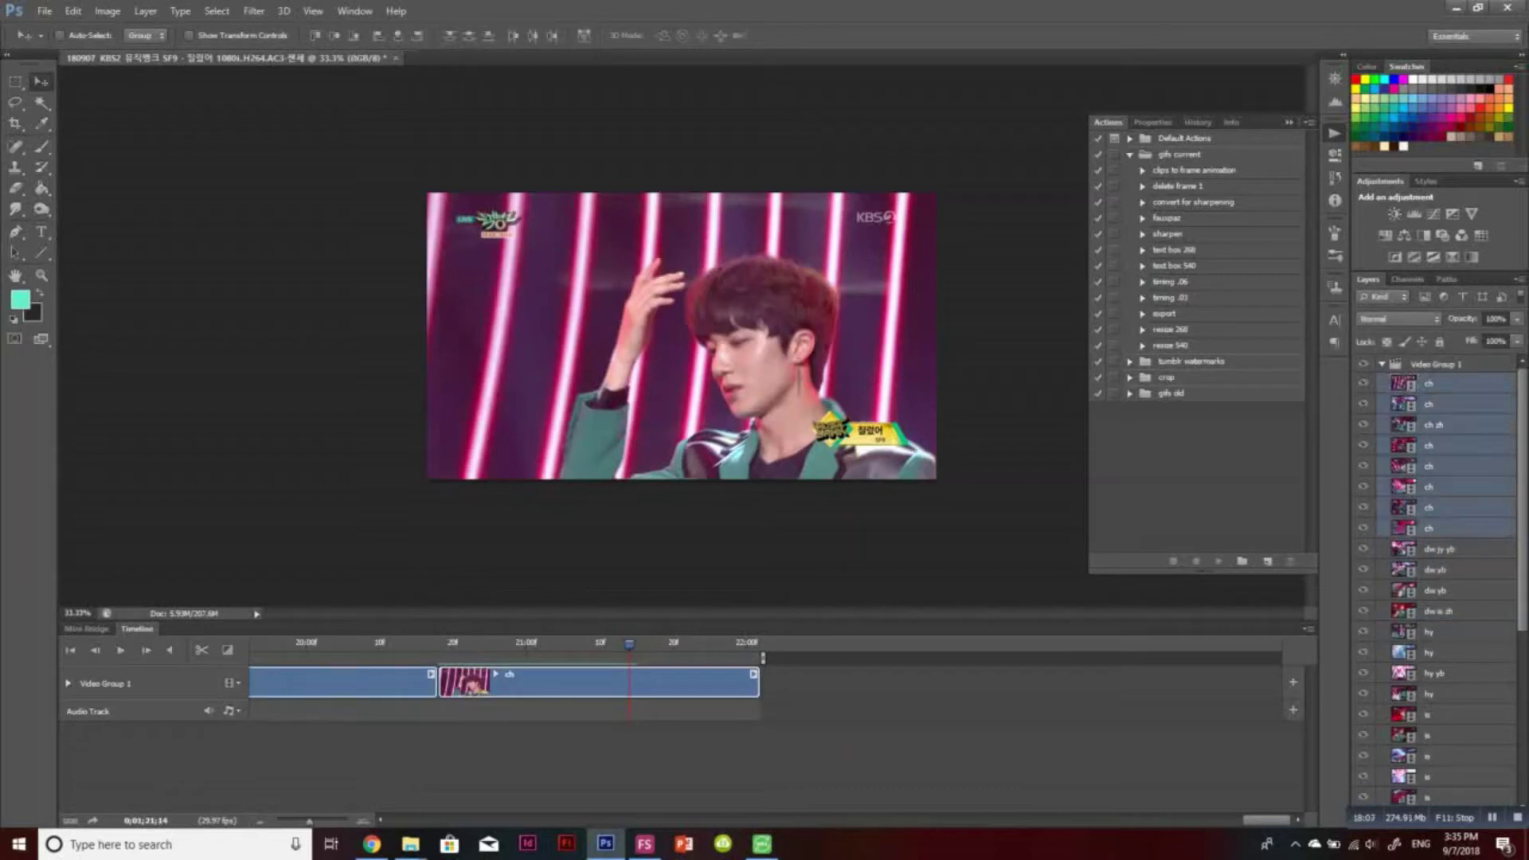
Move the work area's start from the beginning of the timeline to the start of the first ch clip
{"action": "left_click_drag", "start_coordinate": [1266, 820], "coordinate": [413, 820]}
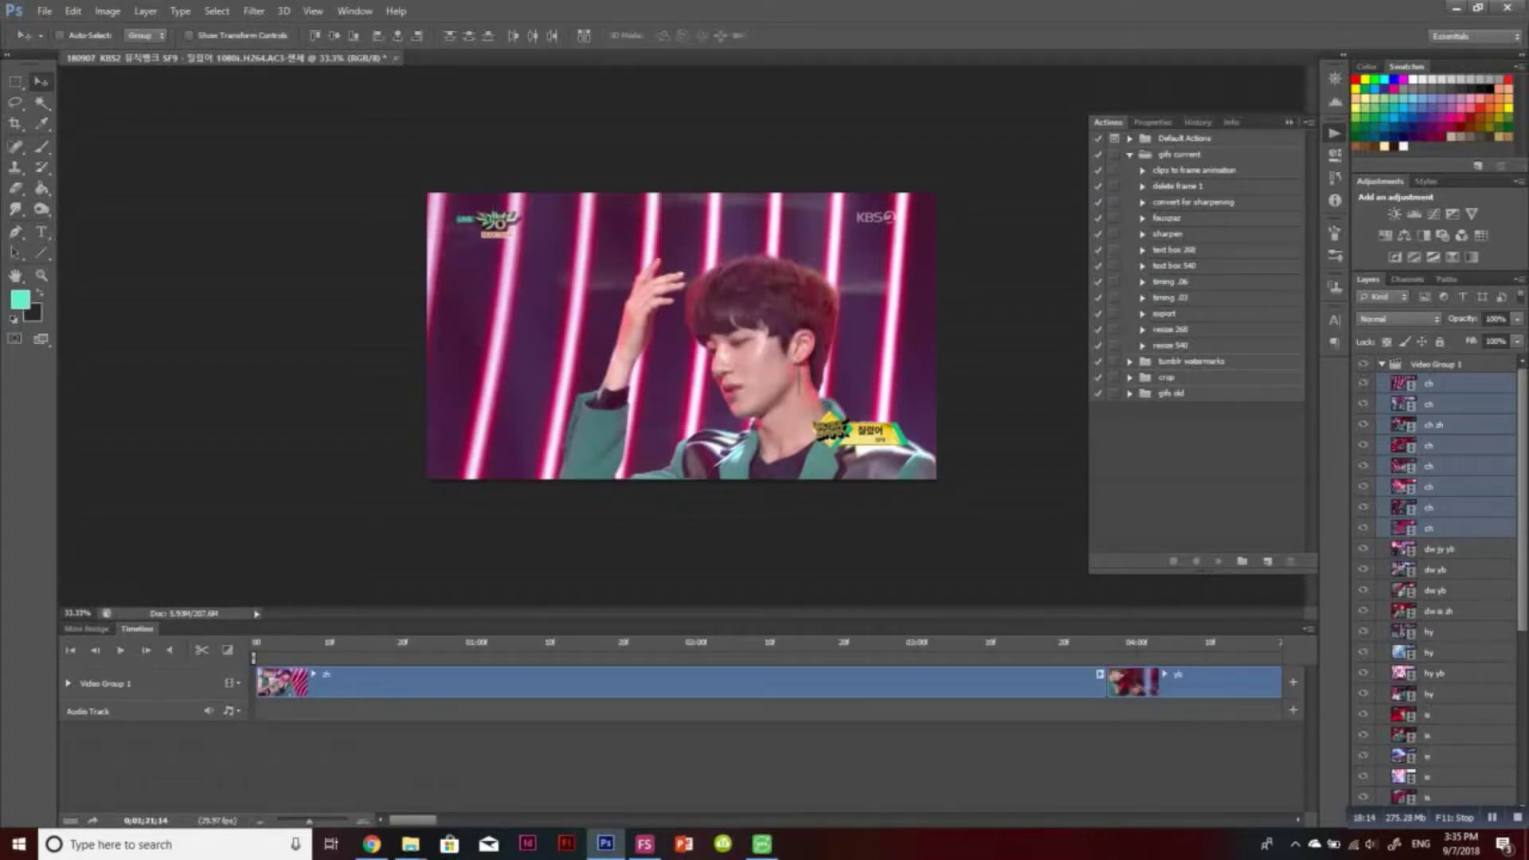
{"action": "left_click_drag", "start_coordinate": [254, 658], "coordinate": [1284, 658]}
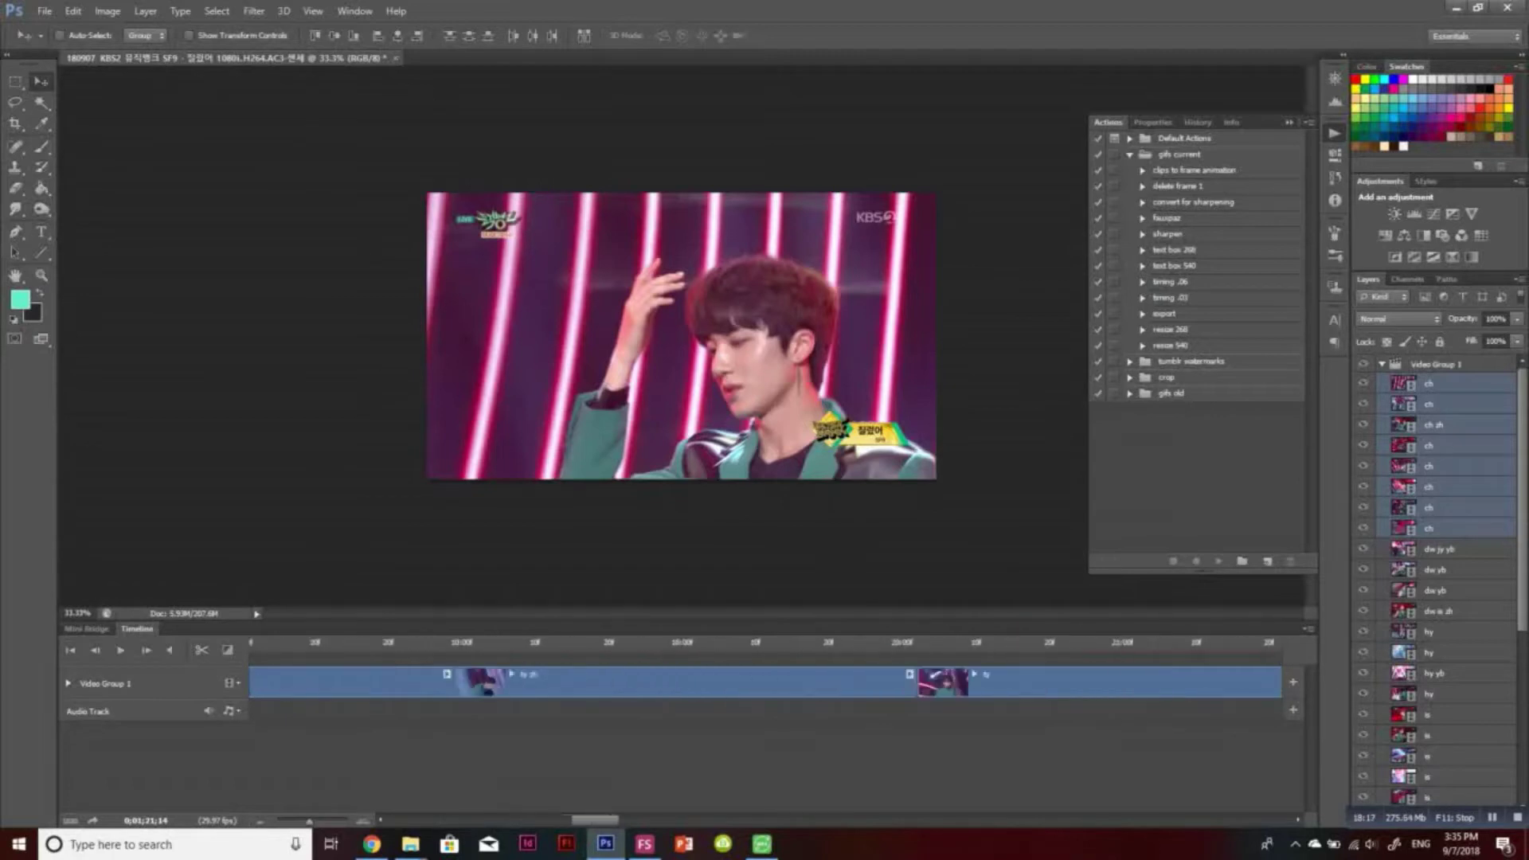
{"action": "scroll", "coordinate": [765, 681], "scroll_direction": "down", "scroll_amount": 5}
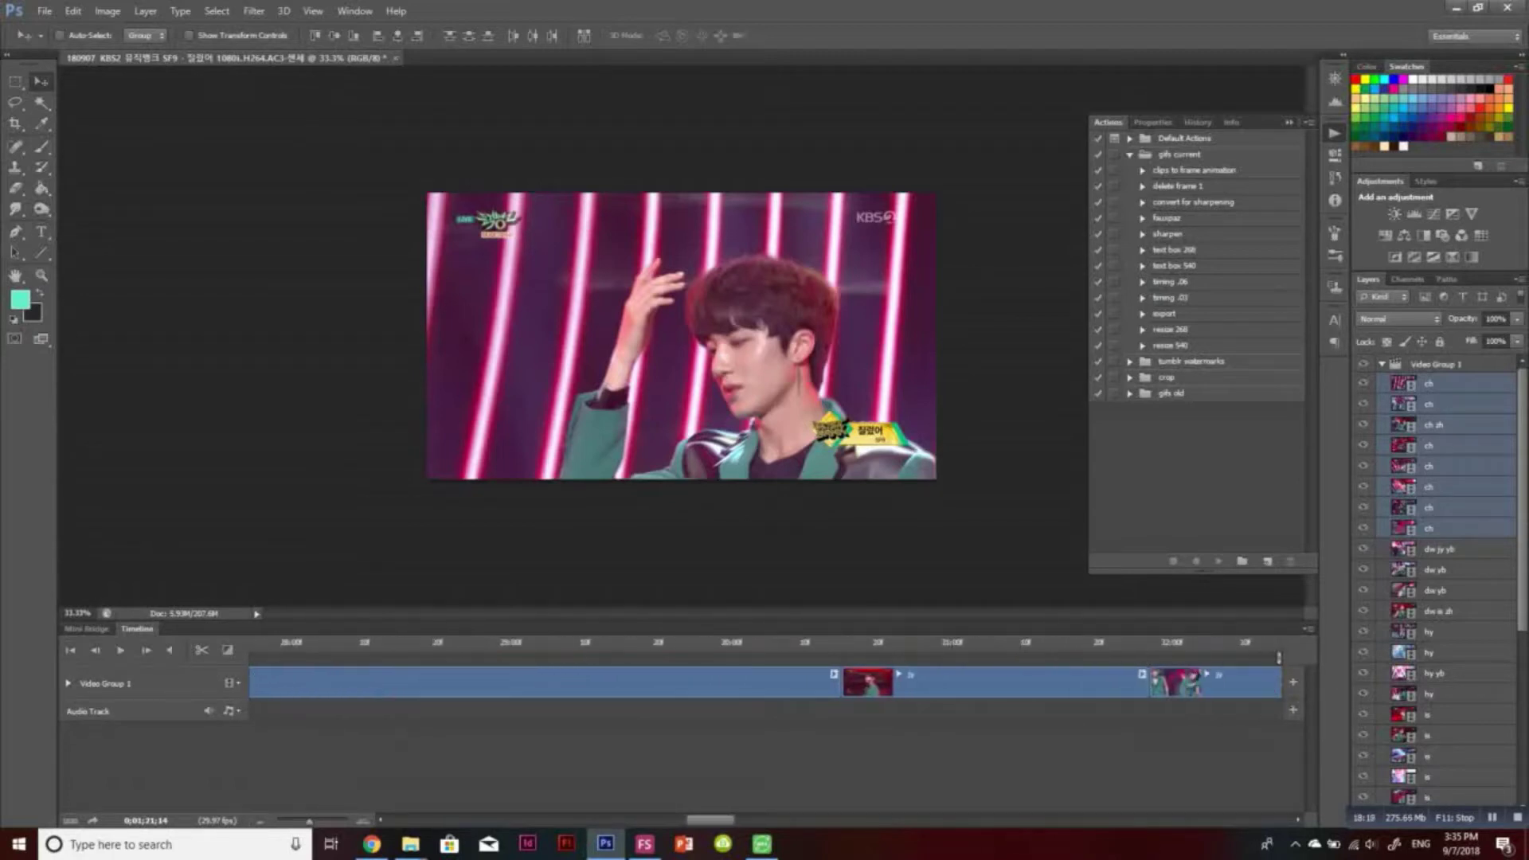
{"action": "scroll", "coordinate": [764, 681], "scroll_direction": "down", "scroll_amount": 5}
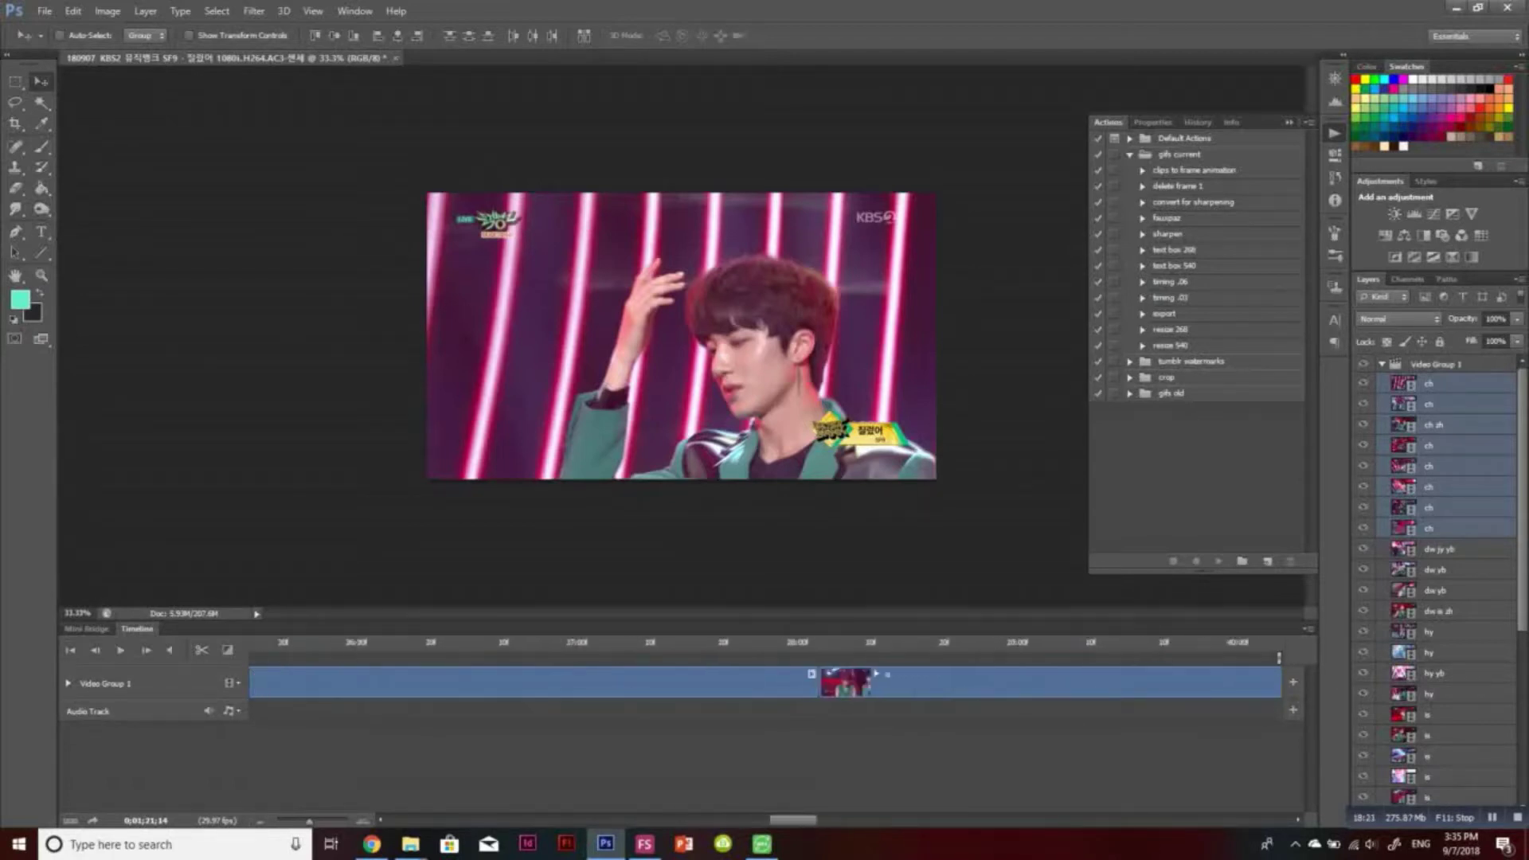
{"action": "scroll", "coordinate": [765, 681], "scroll_direction": "down", "scroll_amount": 5}
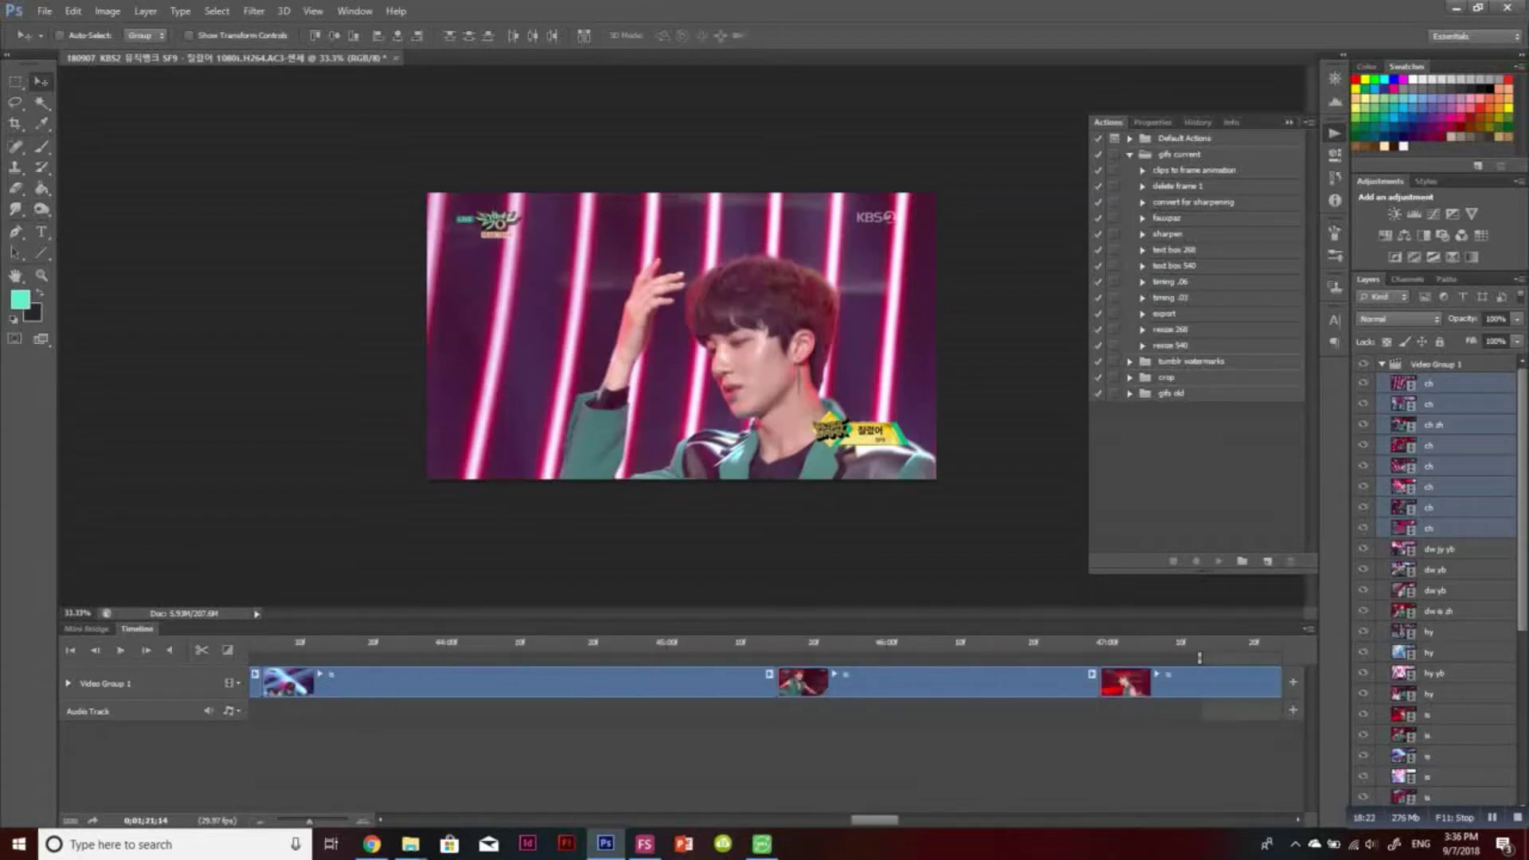
{"action": "scroll", "coordinate": [765, 681], "scroll_direction": "down", "scroll_amount": 5}
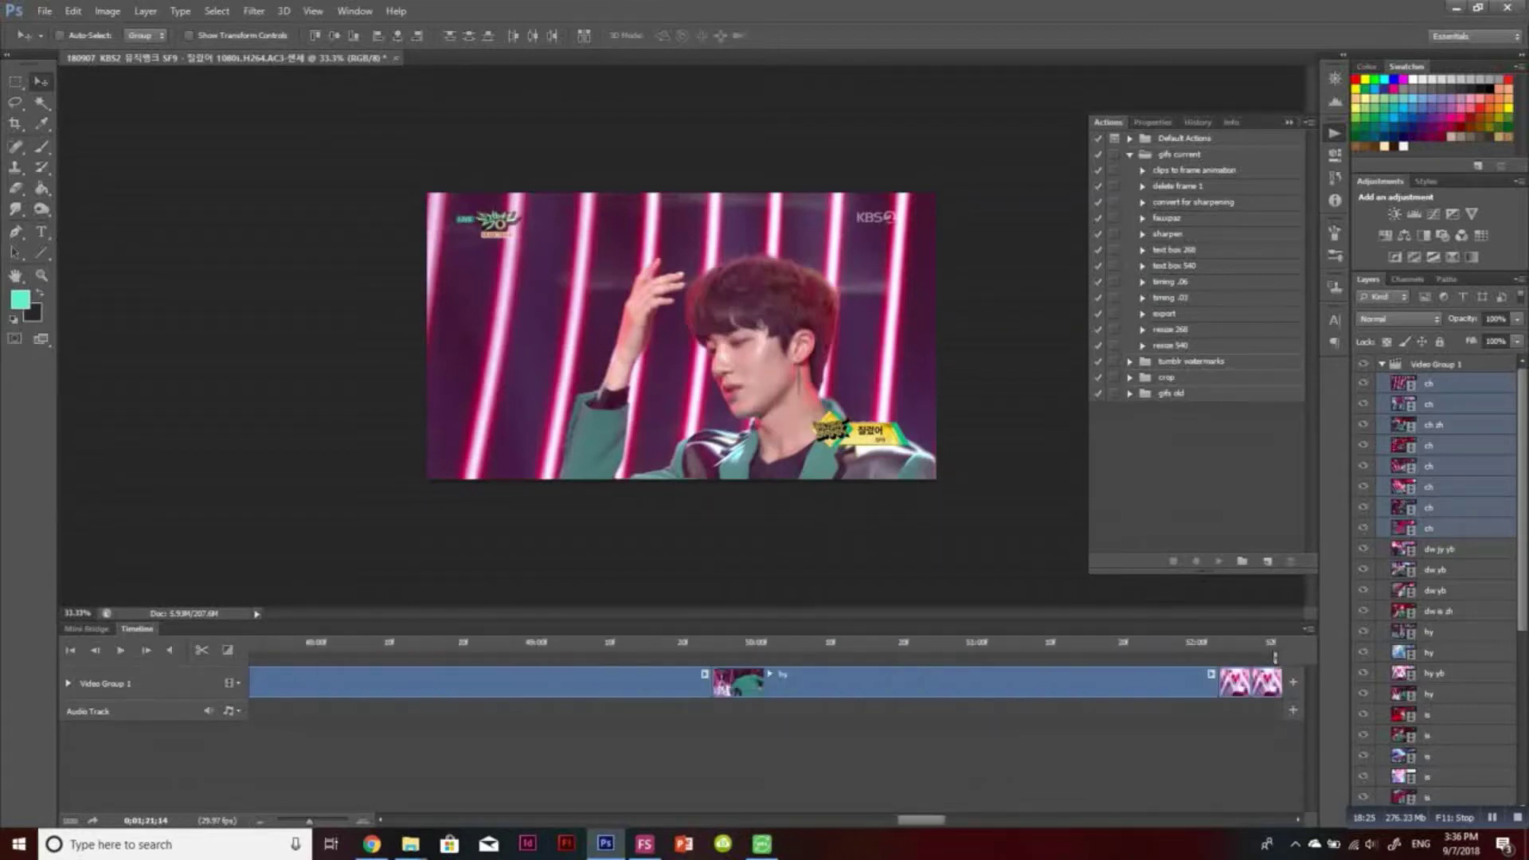
{"action": "scroll", "coordinate": [765, 681], "scroll_direction": "down", "scroll_amount": 5}
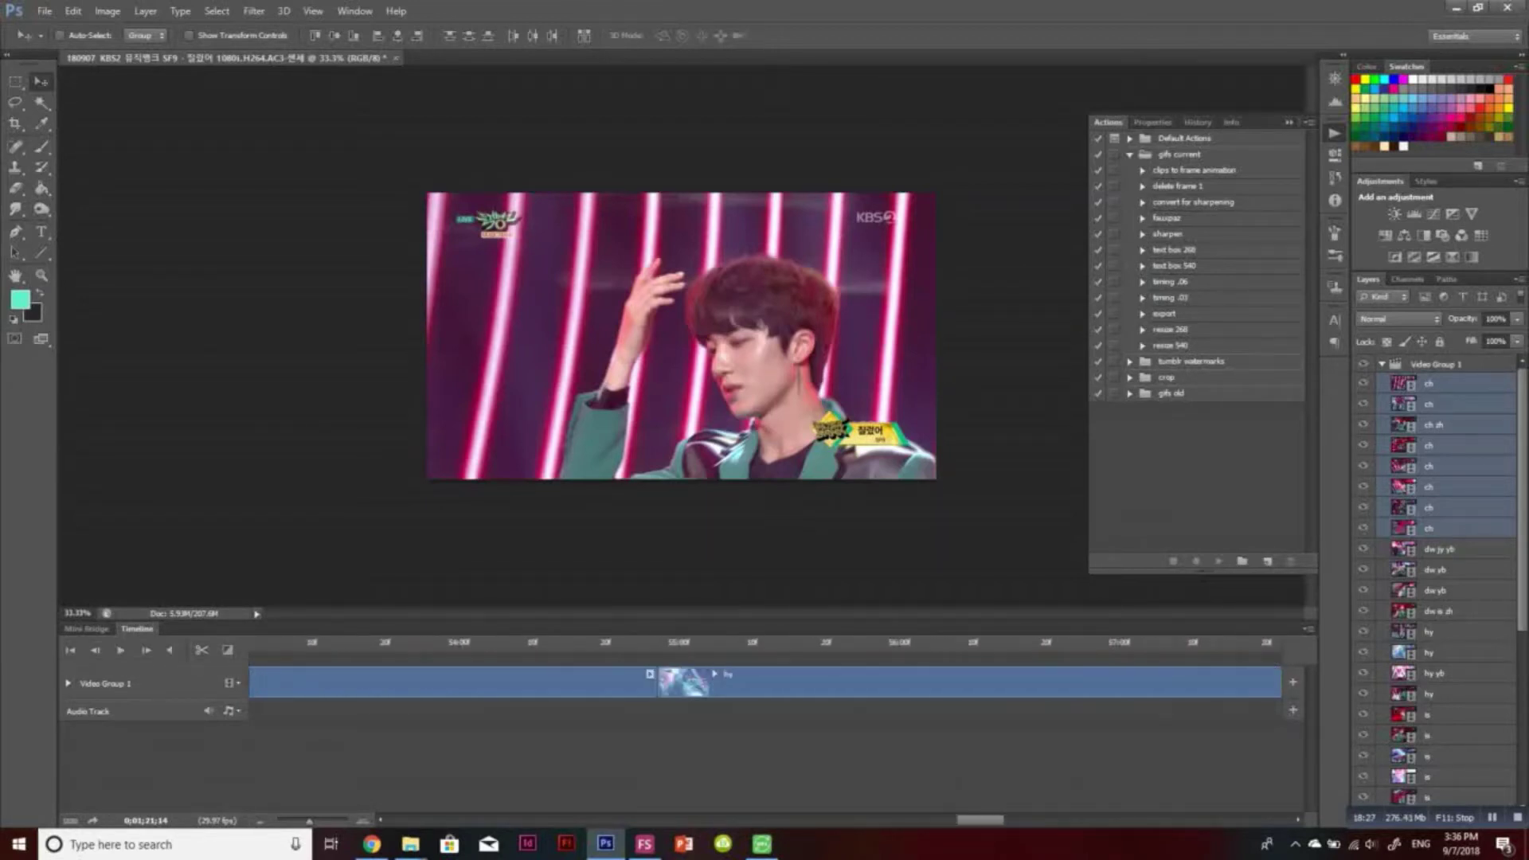
{"action": "scroll", "coordinate": [765, 681], "scroll_direction": "down", "scroll_amount": 5}
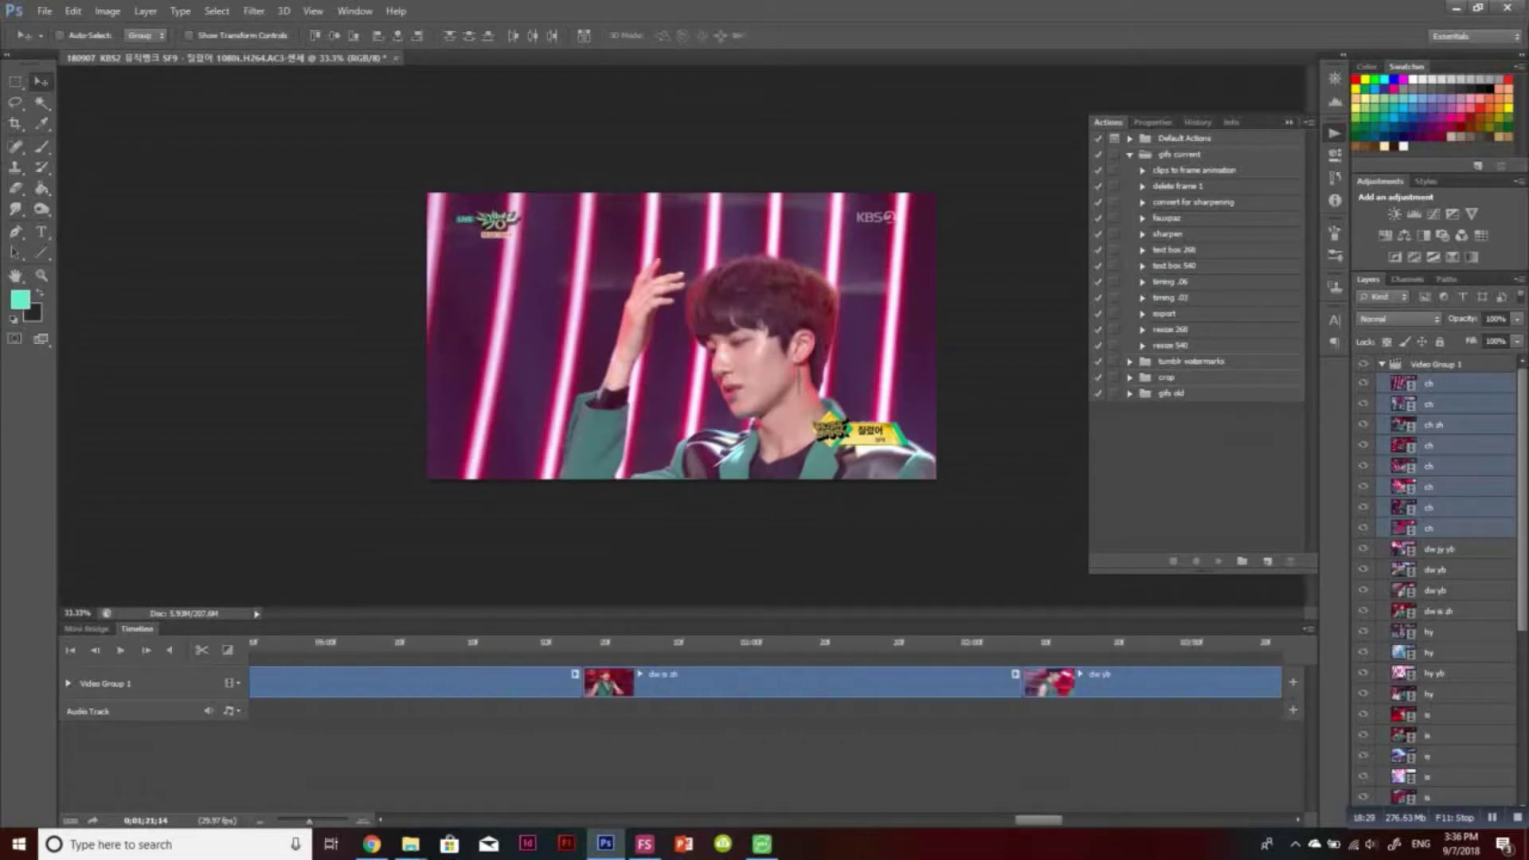
{"action": "scroll", "coordinate": [764, 681], "scroll_direction": "down", "scroll_amount": 5}
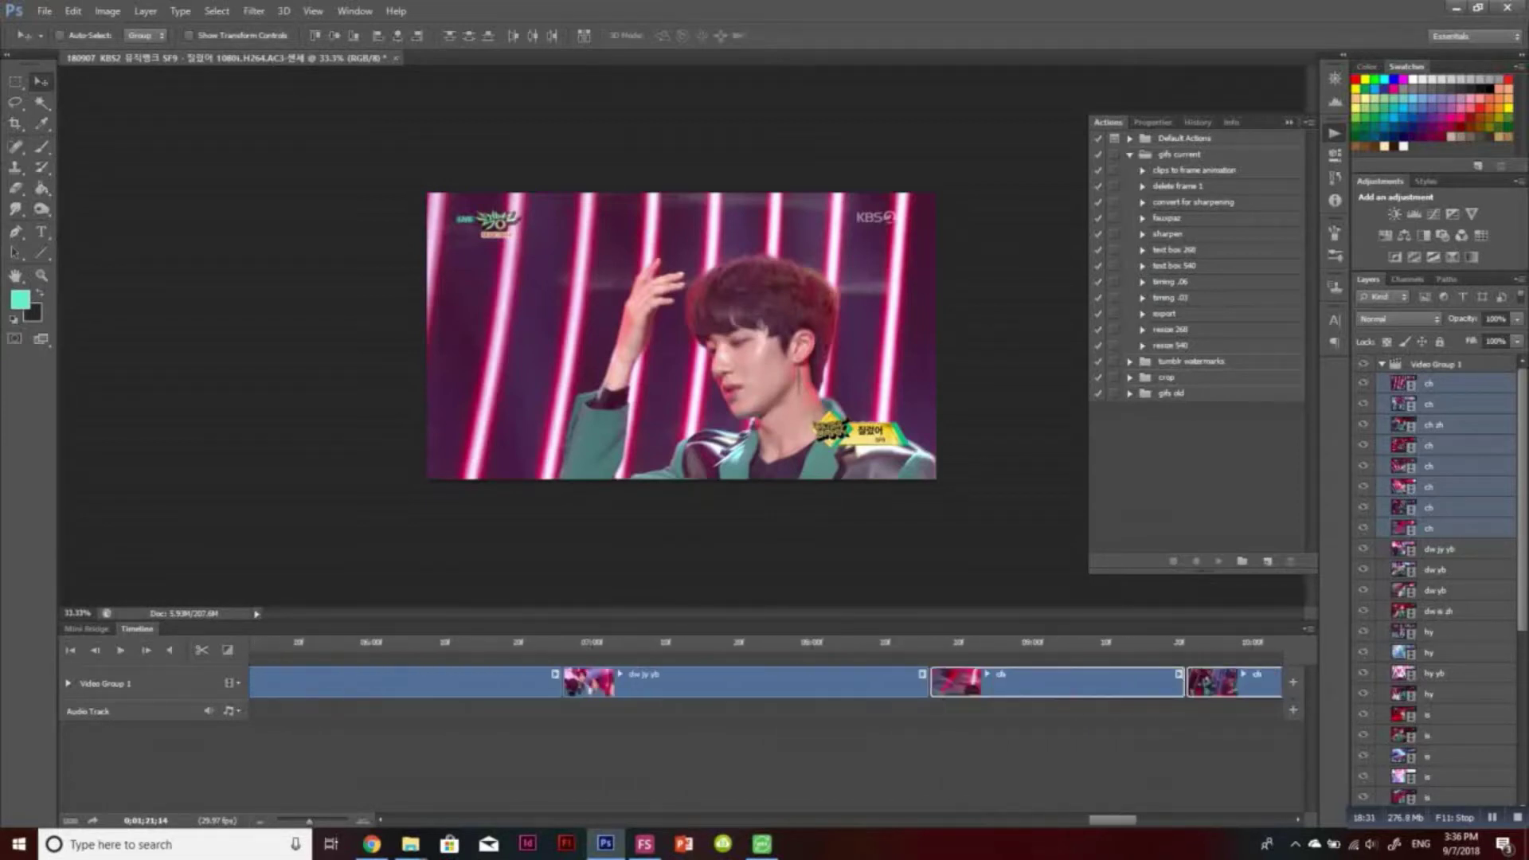
{"action": "scroll", "coordinate": [654, 658], "scroll_direction": "down", "scroll_amount": 1}
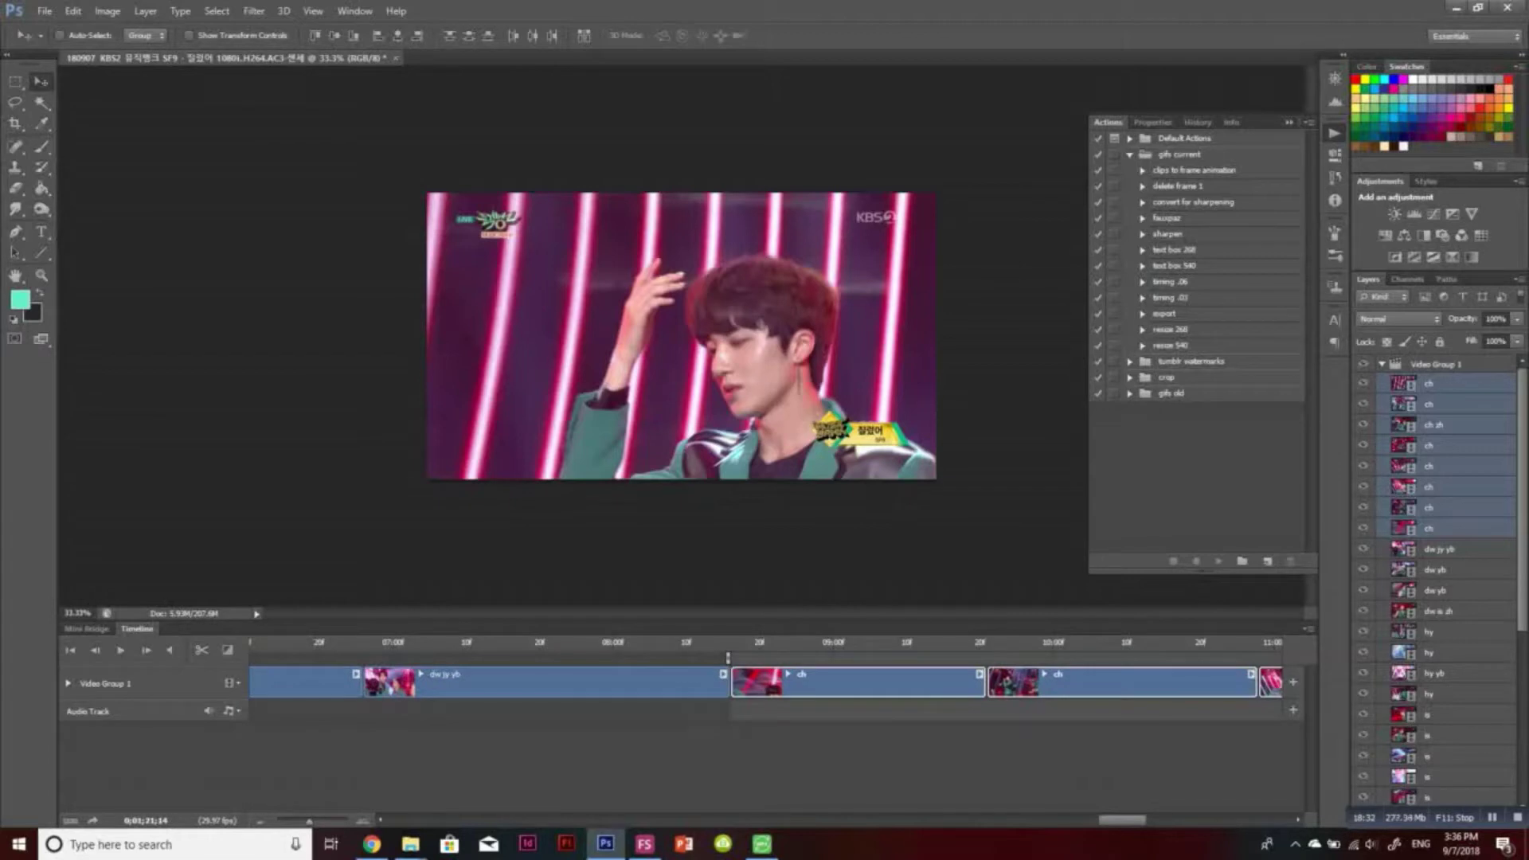
Play the ch clips from the work area's start and check the timeline's Loop Playback option
{"action": "left_click", "coordinate": [729, 644]}
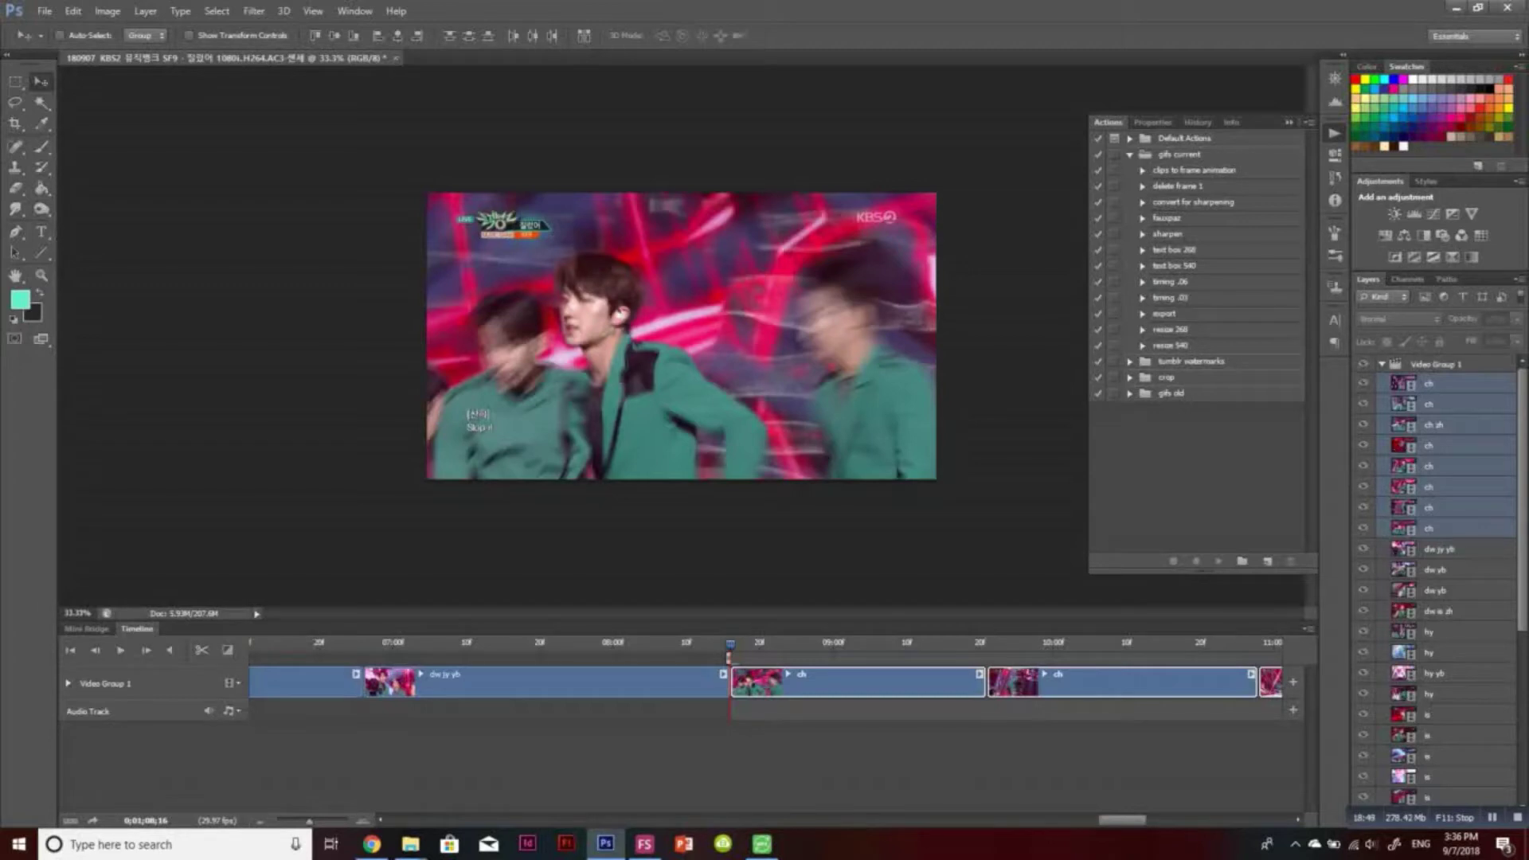
{"action": "key", "text": "space"}
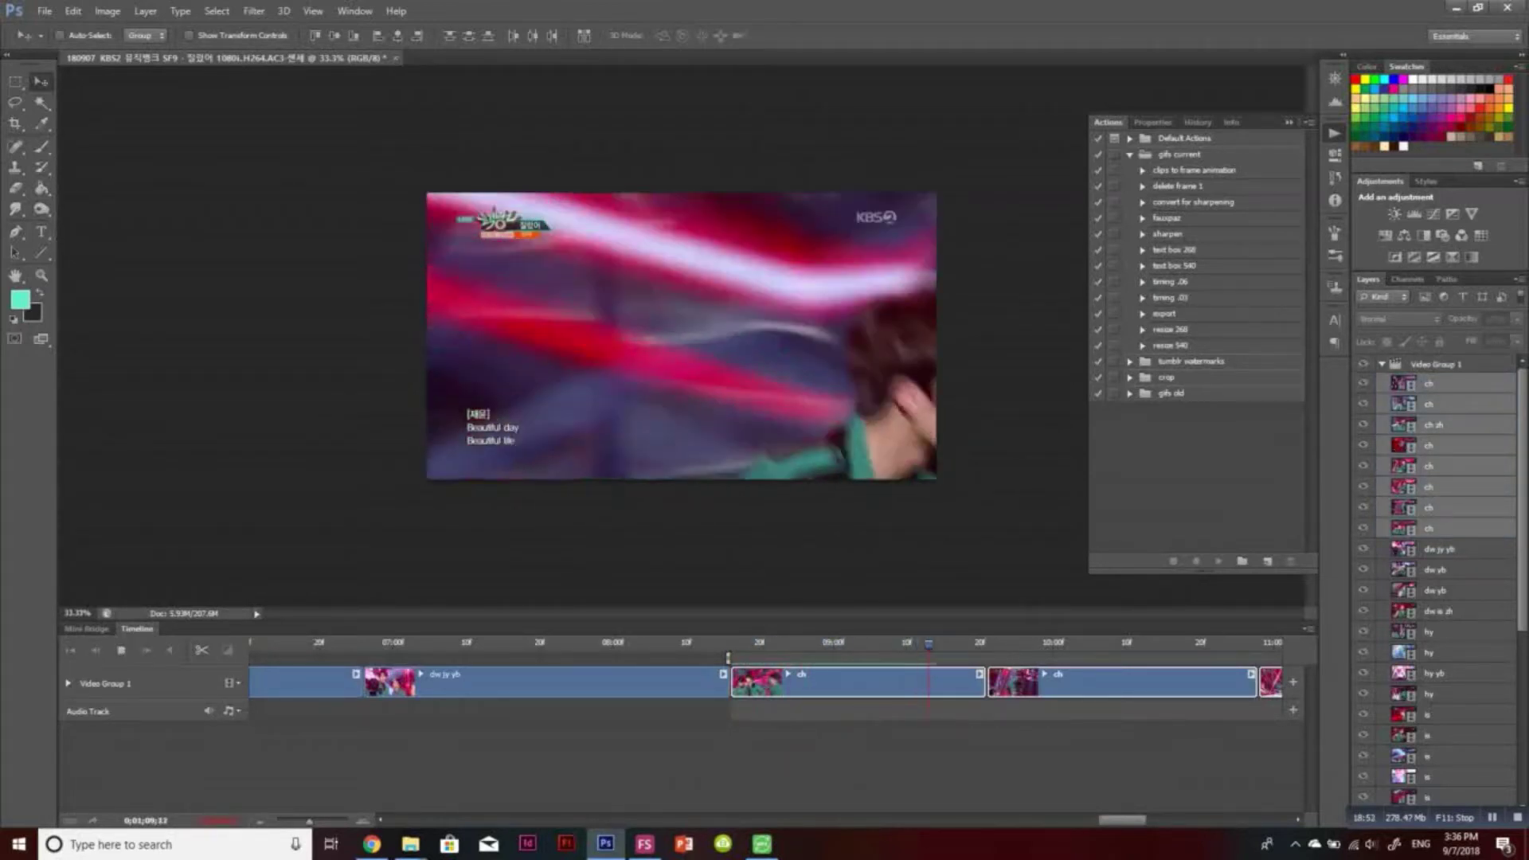
{"action": "key", "text": "space"}
{"action": "left_click", "coordinate": [1309, 629]}
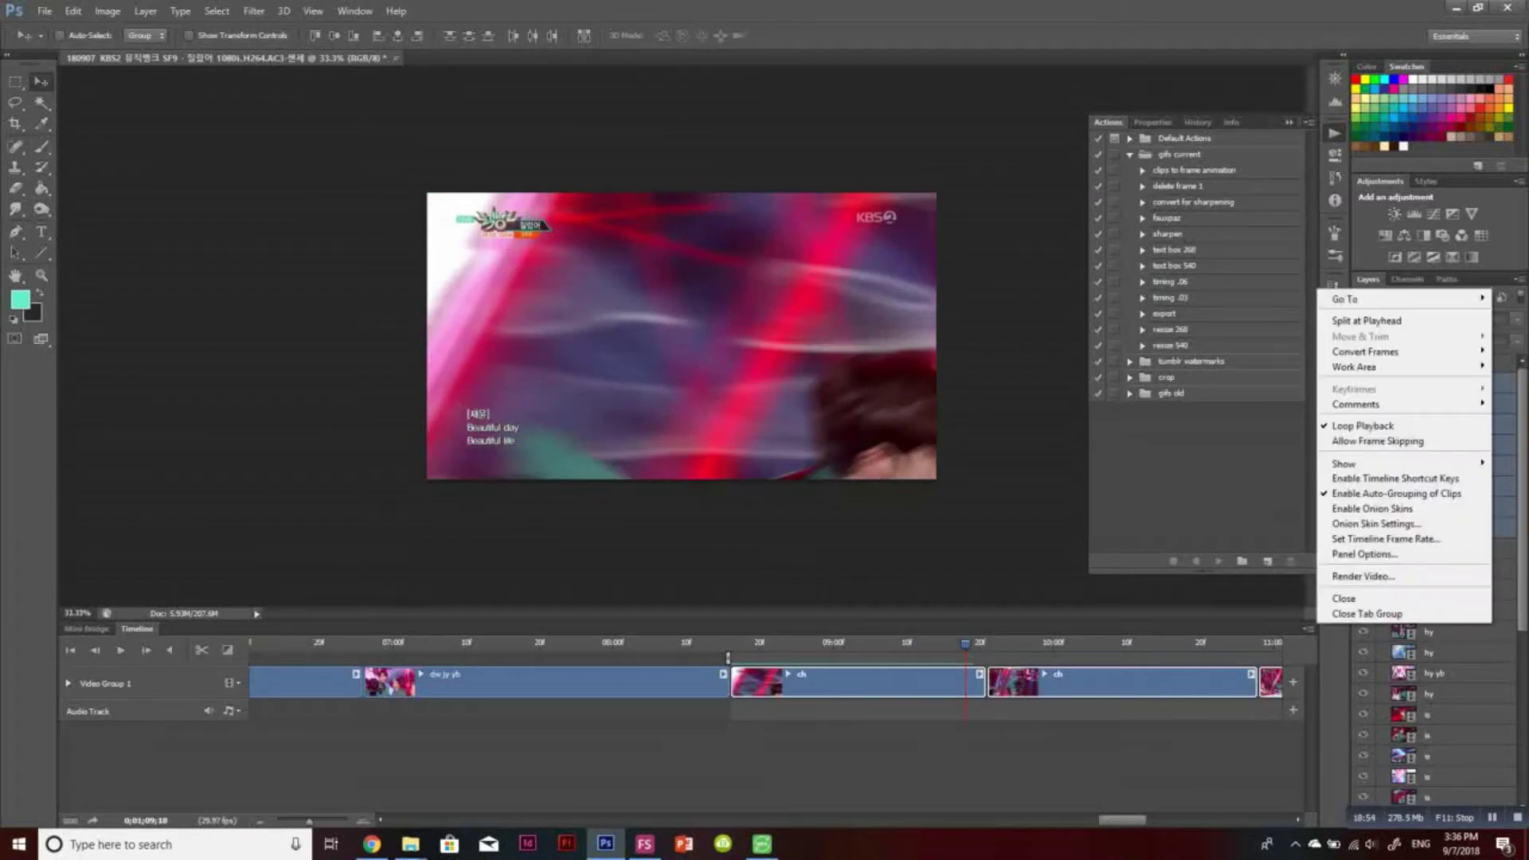
{"action": "key", "text": "Escape"}
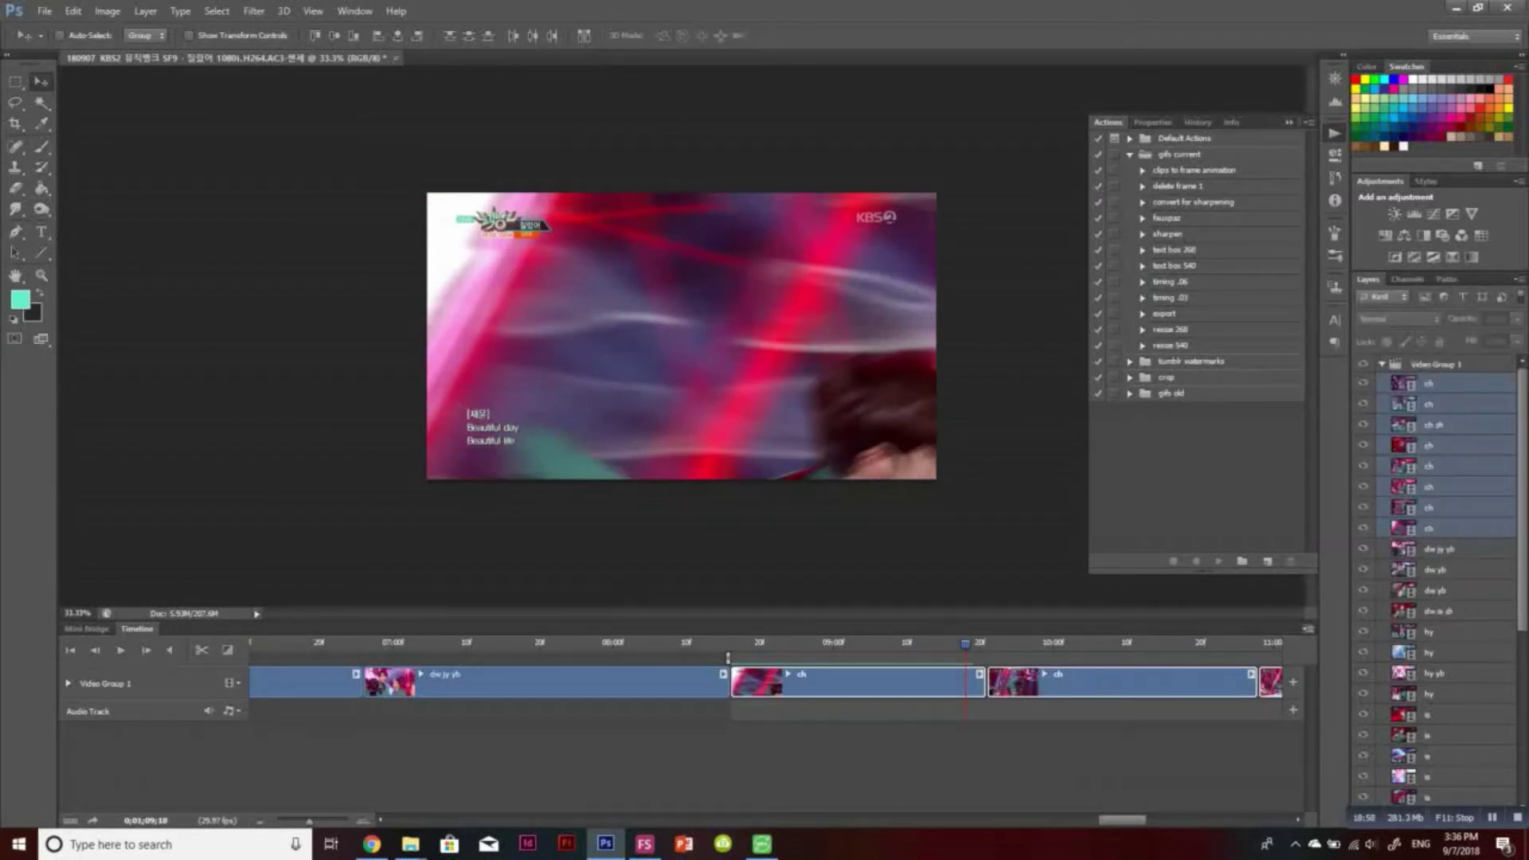
{"action": "left_click", "coordinate": [1308, 629]}
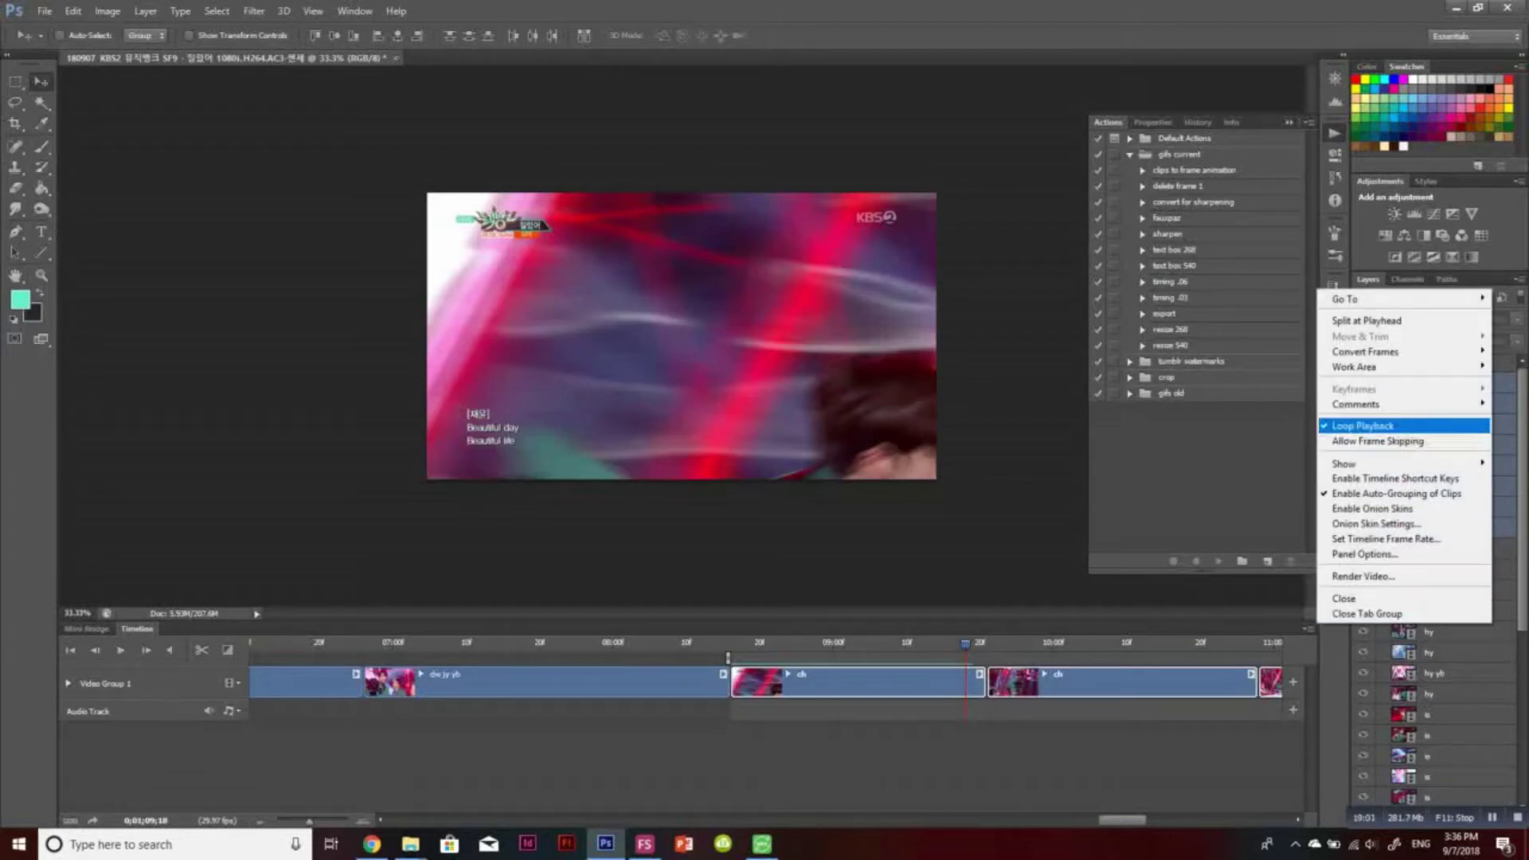
{"action": "key", "text": "Escape"}
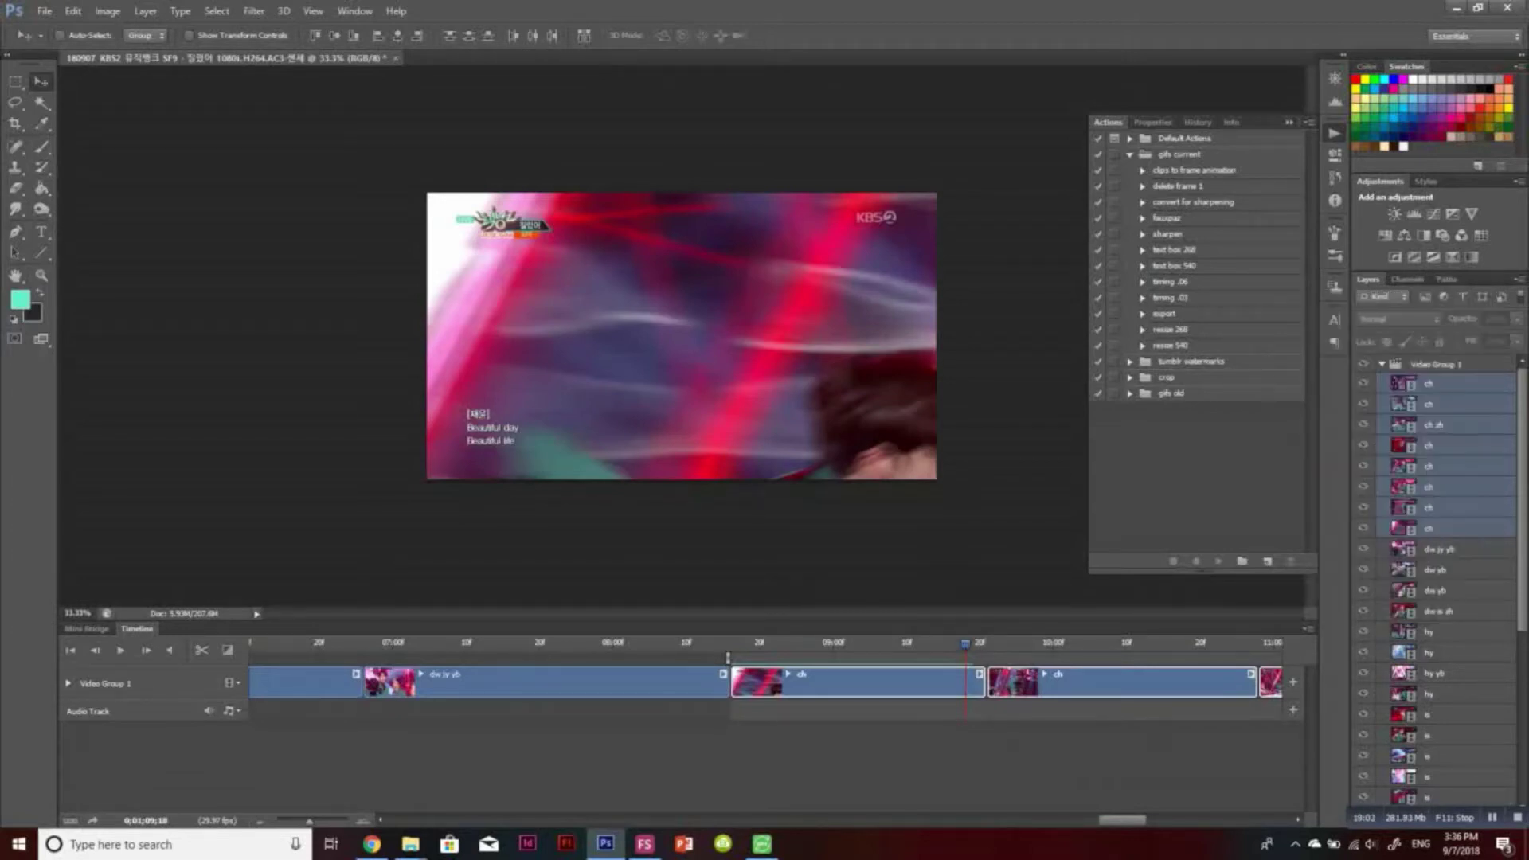
Play on through the first ch clip and trim its end back to about 0;01;09;07, before the blurred shot
{"action": "key", "text": "space"}
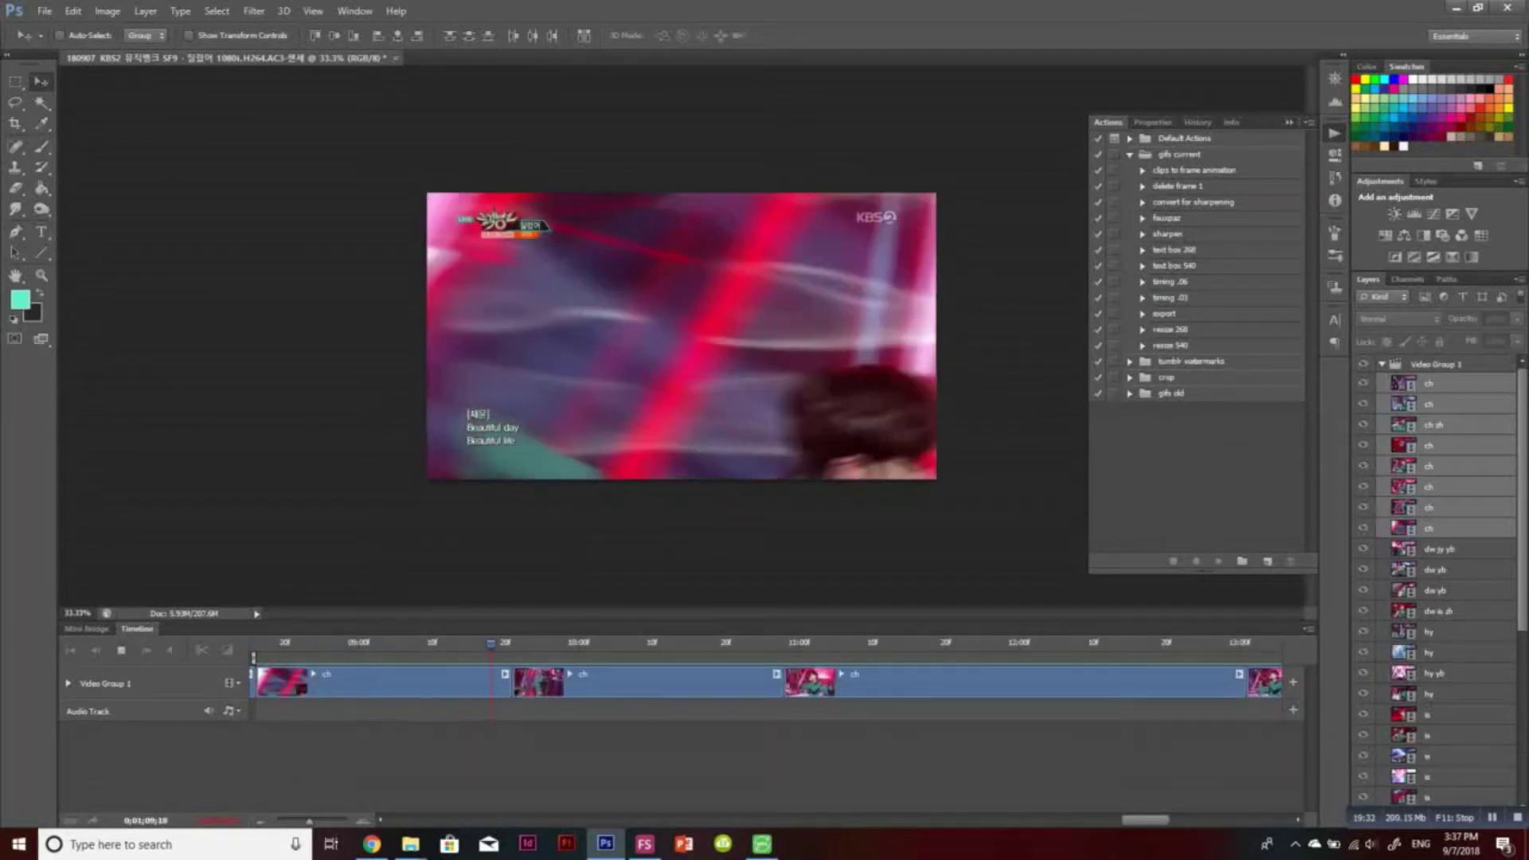
{"action": "left_click", "coordinate": [399, 683]}
{"action": "left_click_drag", "start_coordinate": [507, 683], "coordinate": [407, 684]}
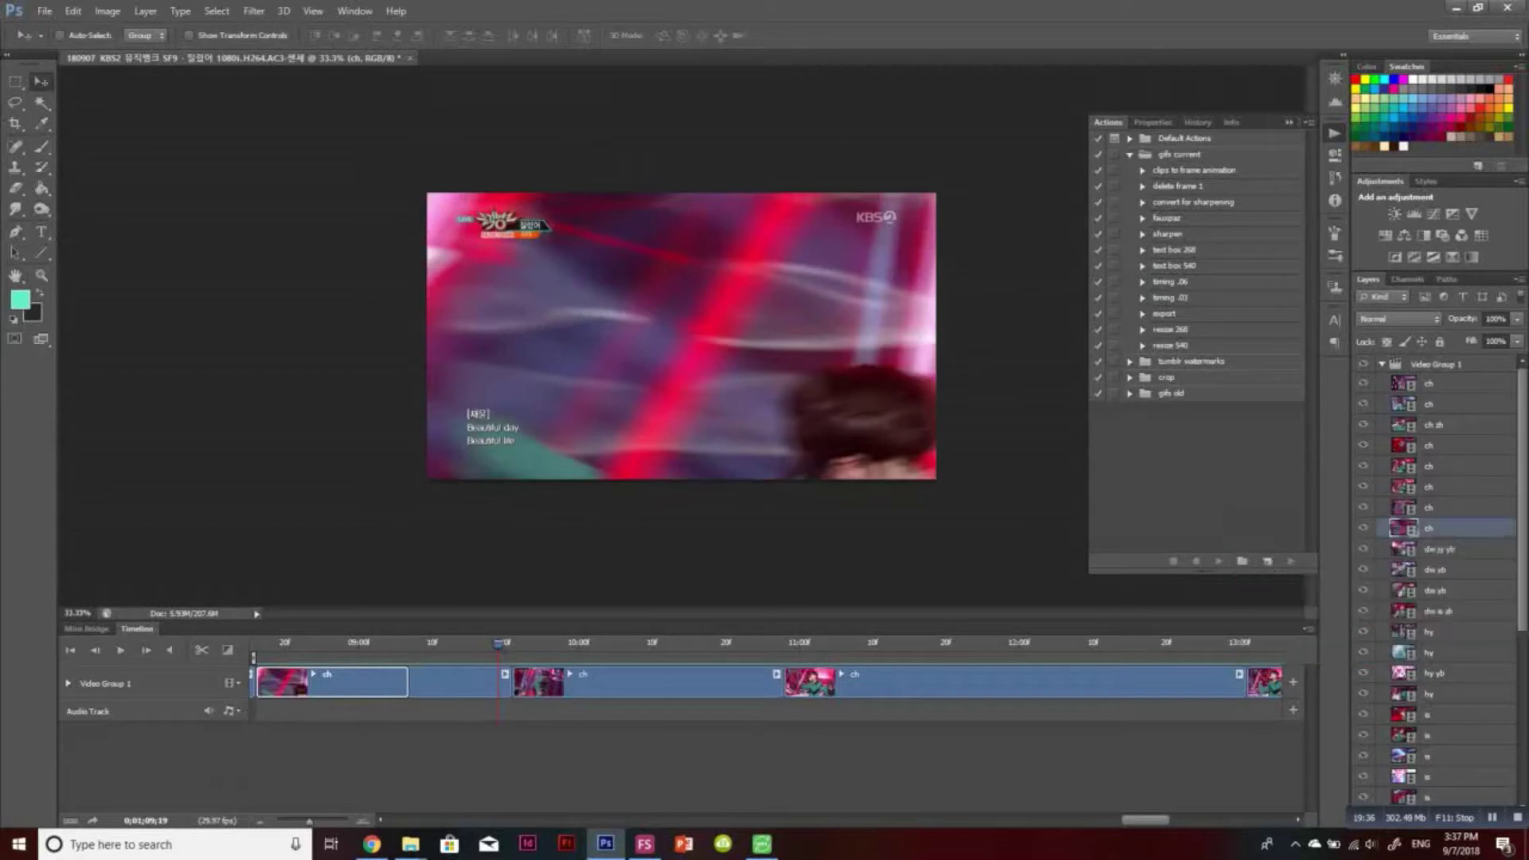
Preview the second ch clip, the blurry group shot, and delete it
{"action": "key", "text": "space"}
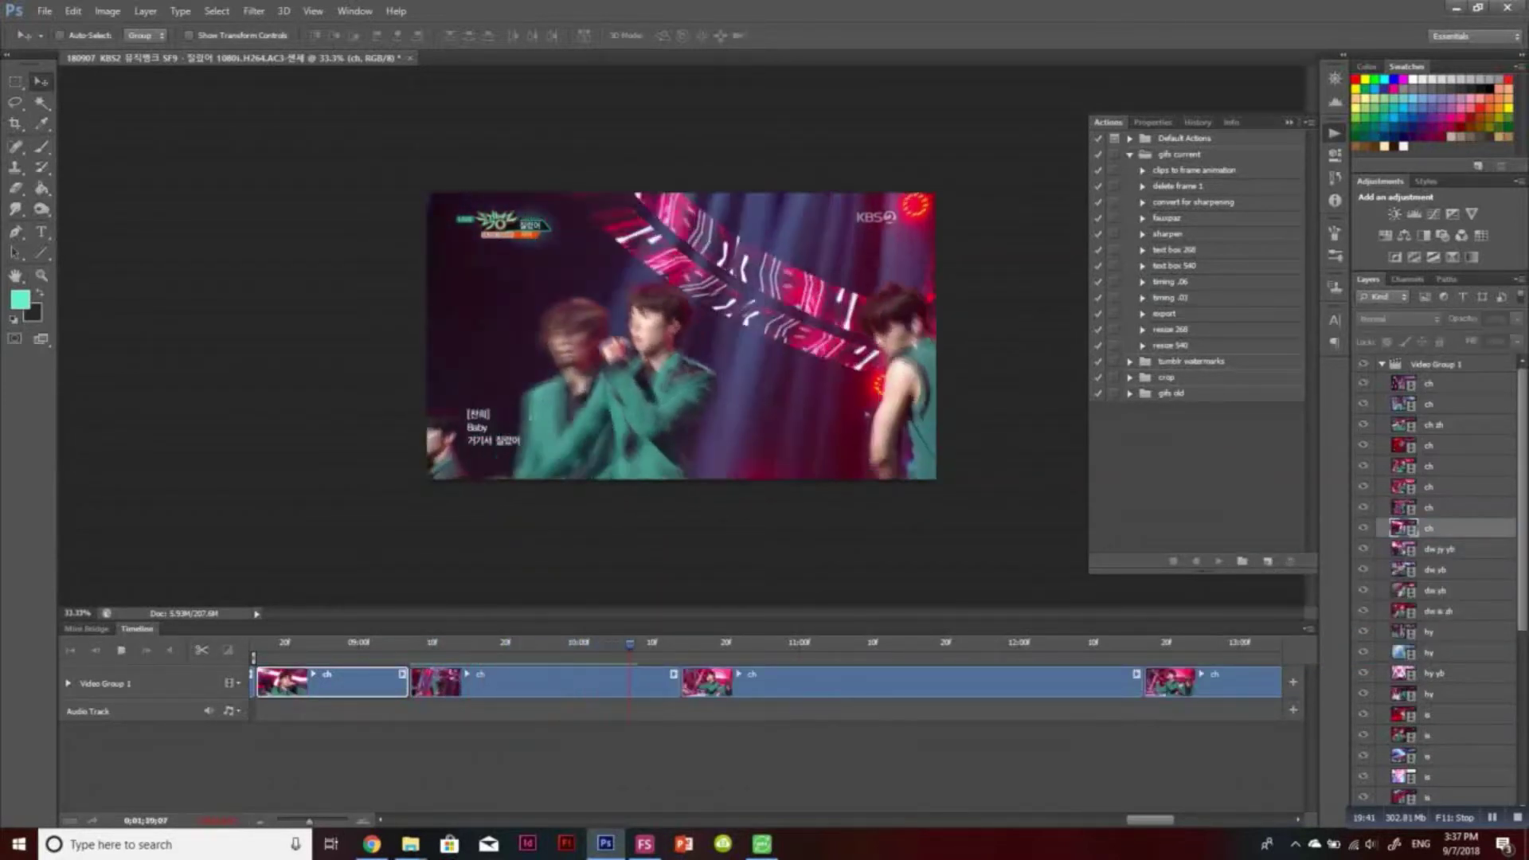
{"action": "key", "text": "space"}
{"action": "key", "text": "Delete"}
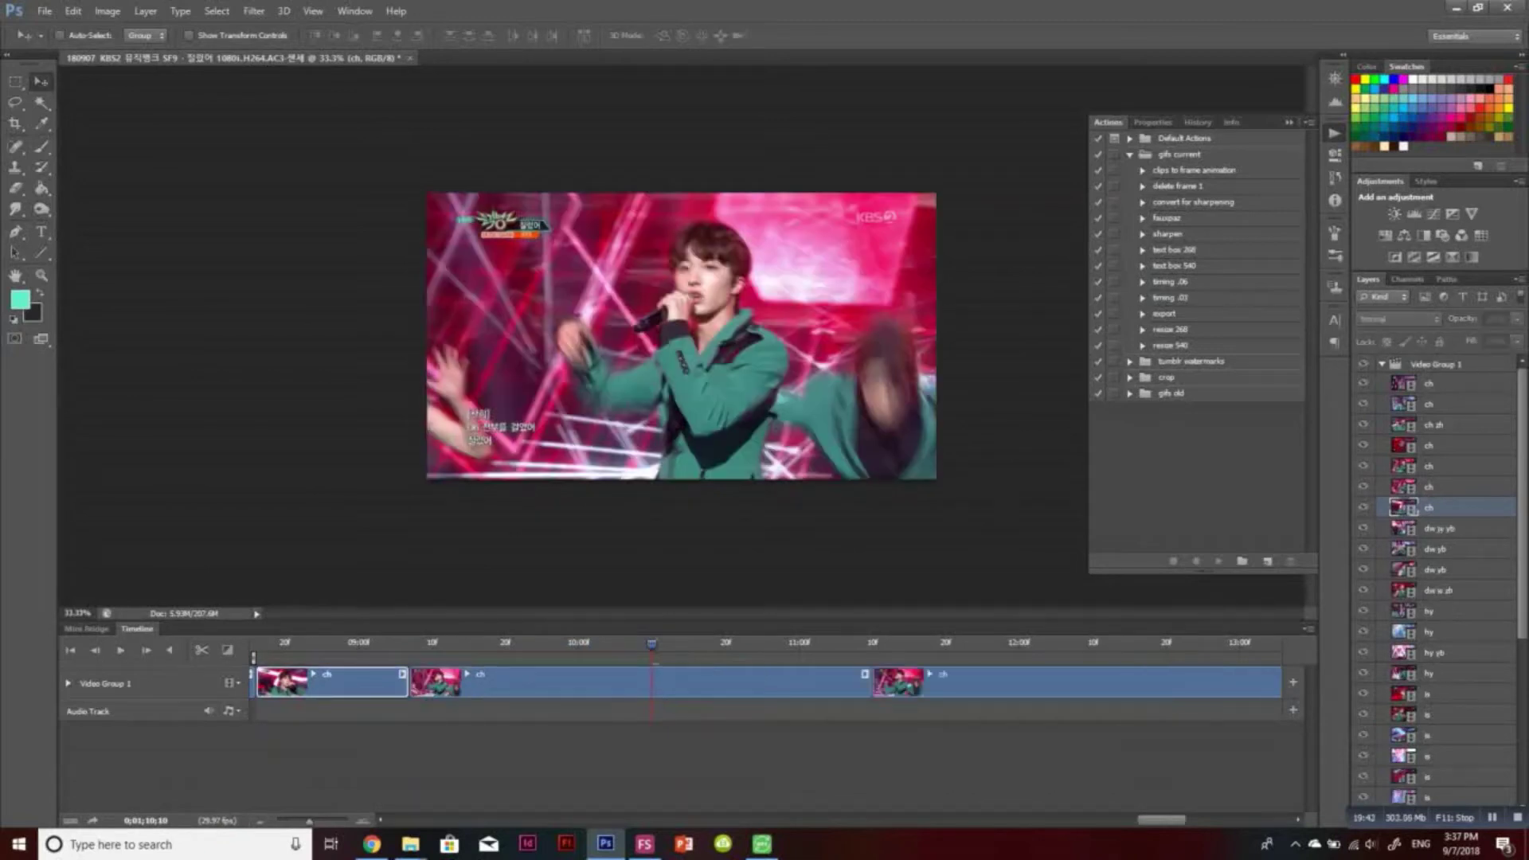
Play the ch clip that follows the first one and trim about 20 frames off its start
{"action": "key", "text": "space"}
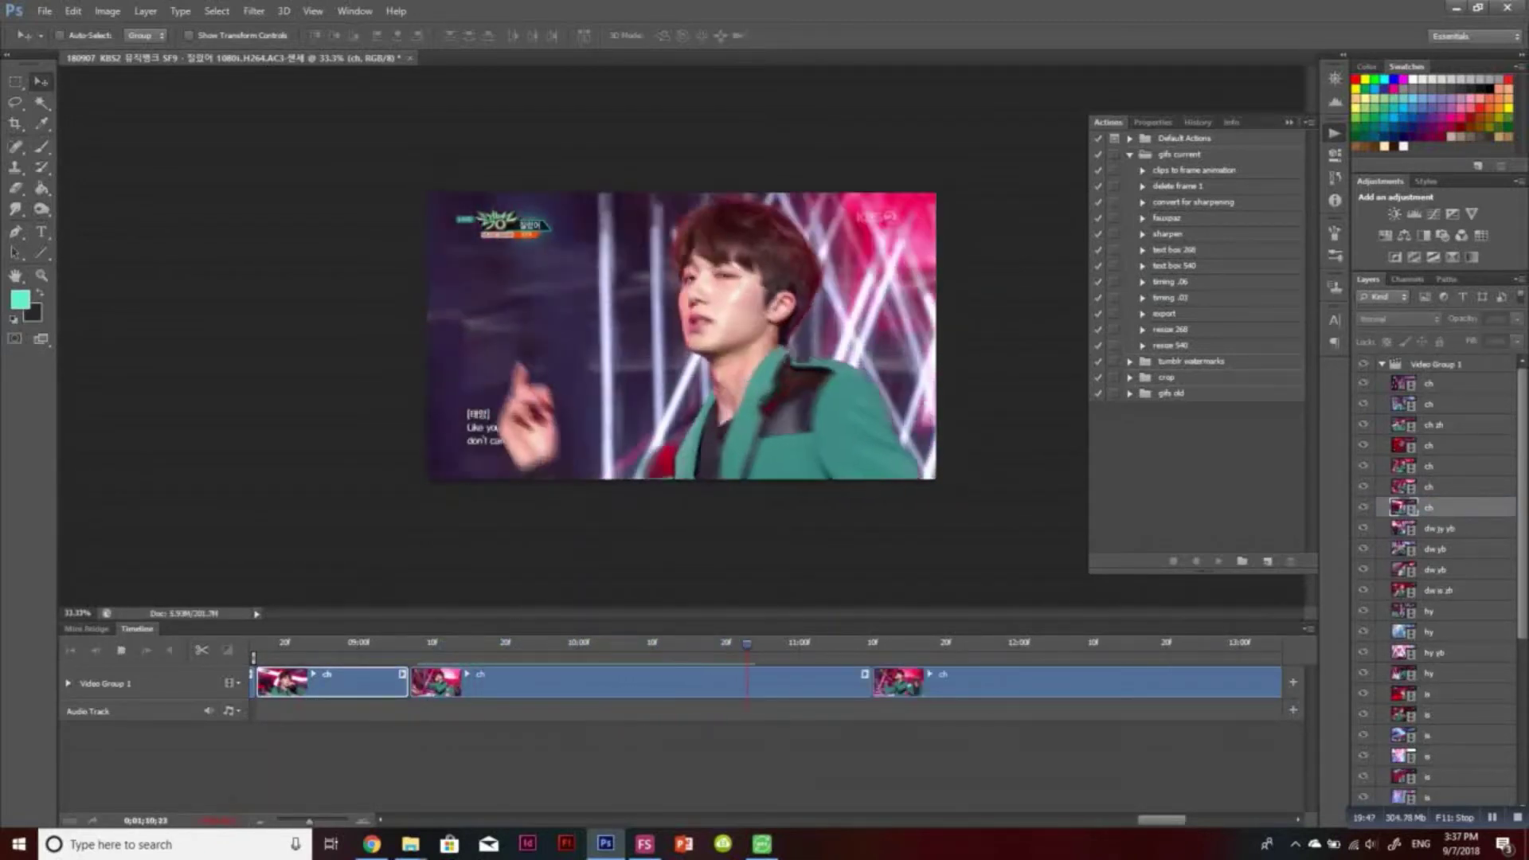
{"action": "key", "text": "space"}
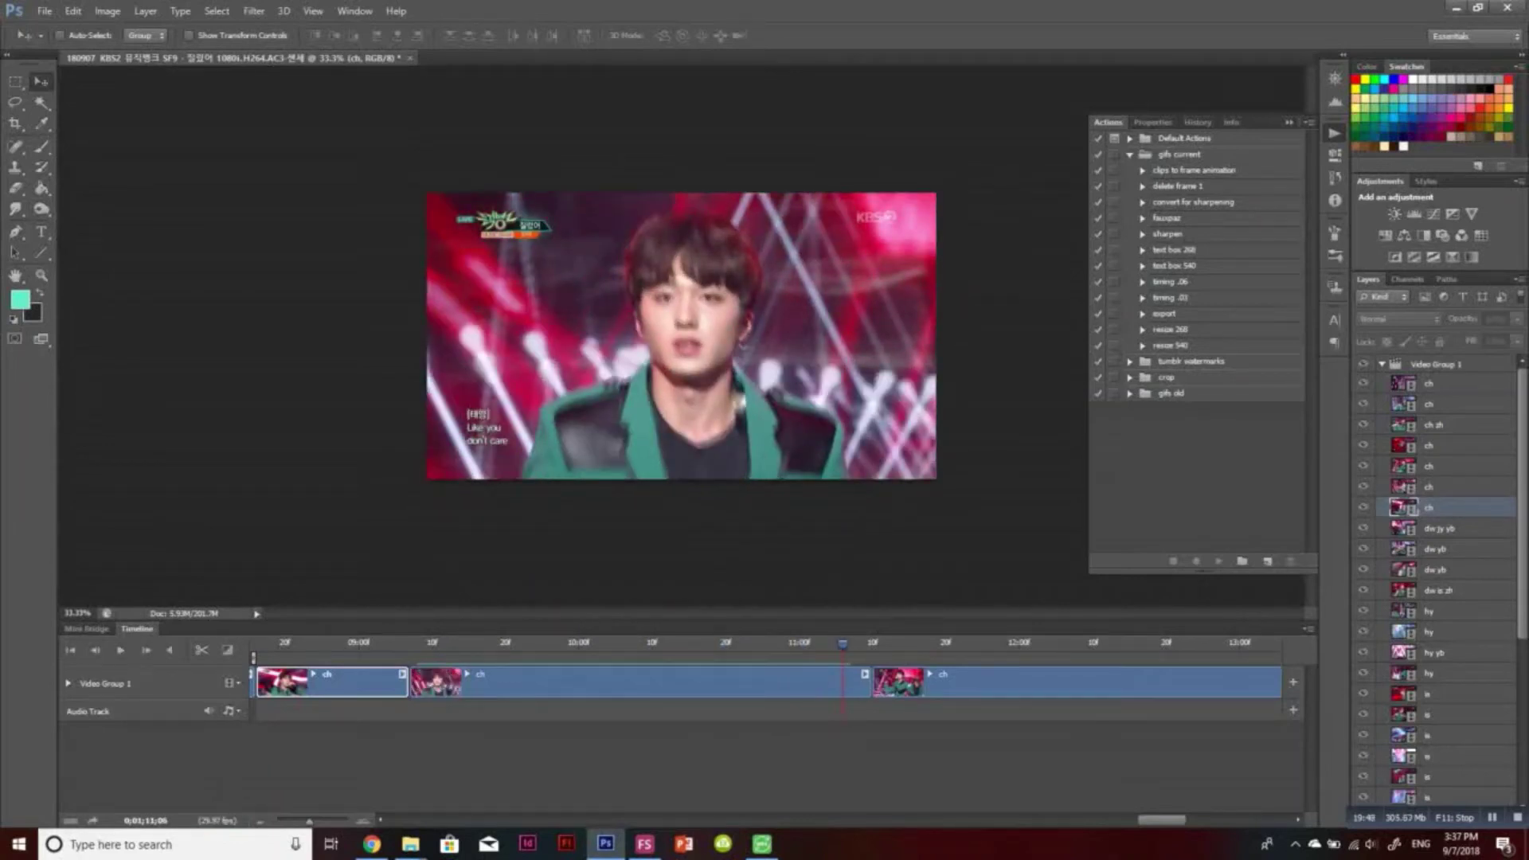
{"action": "left_click_drag", "start_coordinate": [411, 683], "coordinate": [558, 683]}
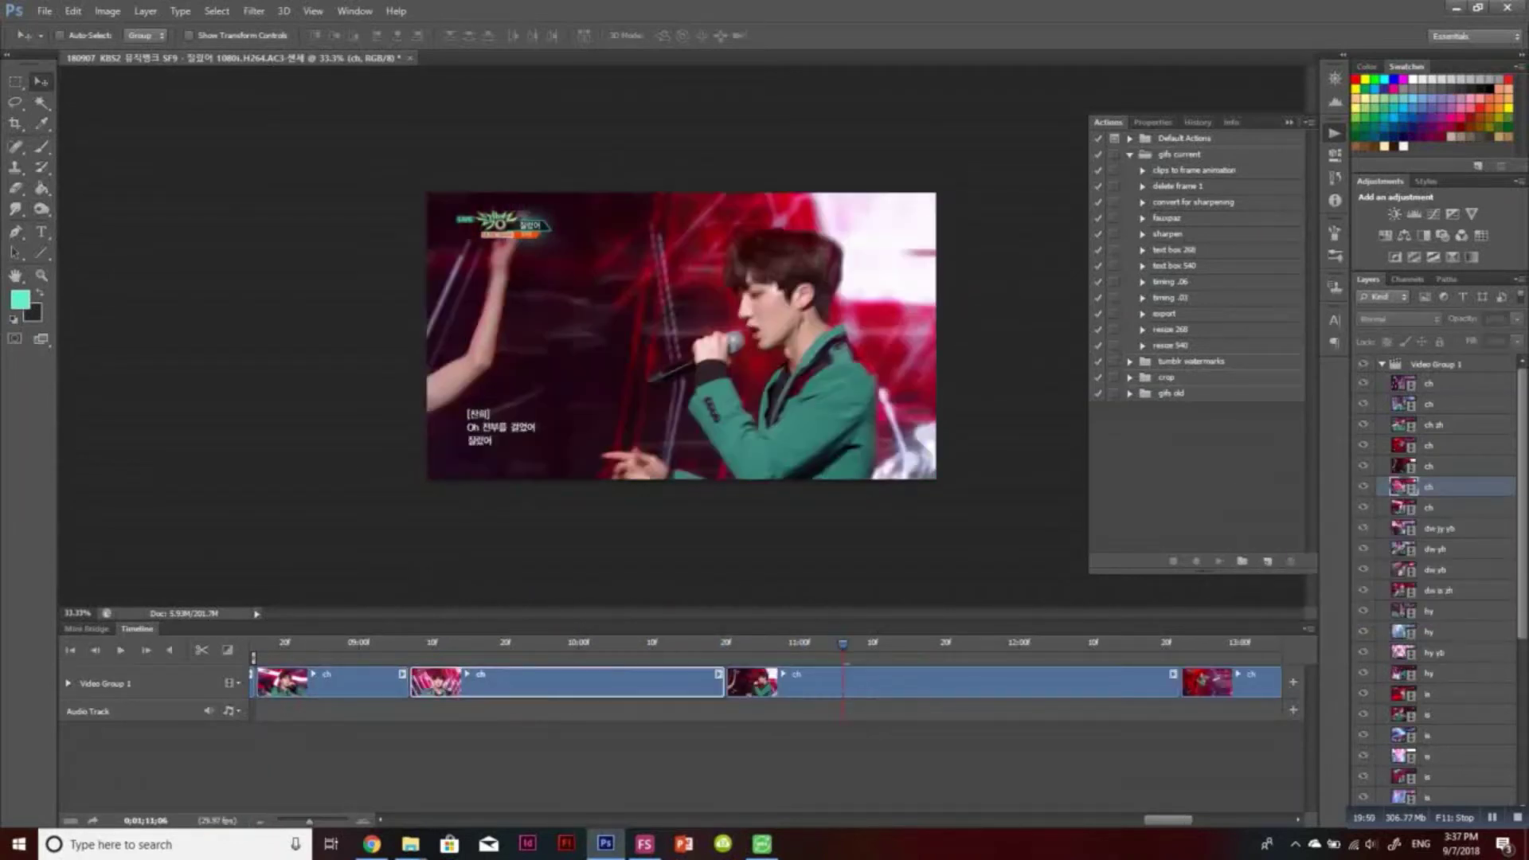
Preview the third ch clip, the side-profile shot with the microphone, and delete it
{"action": "key", "text": "space"}
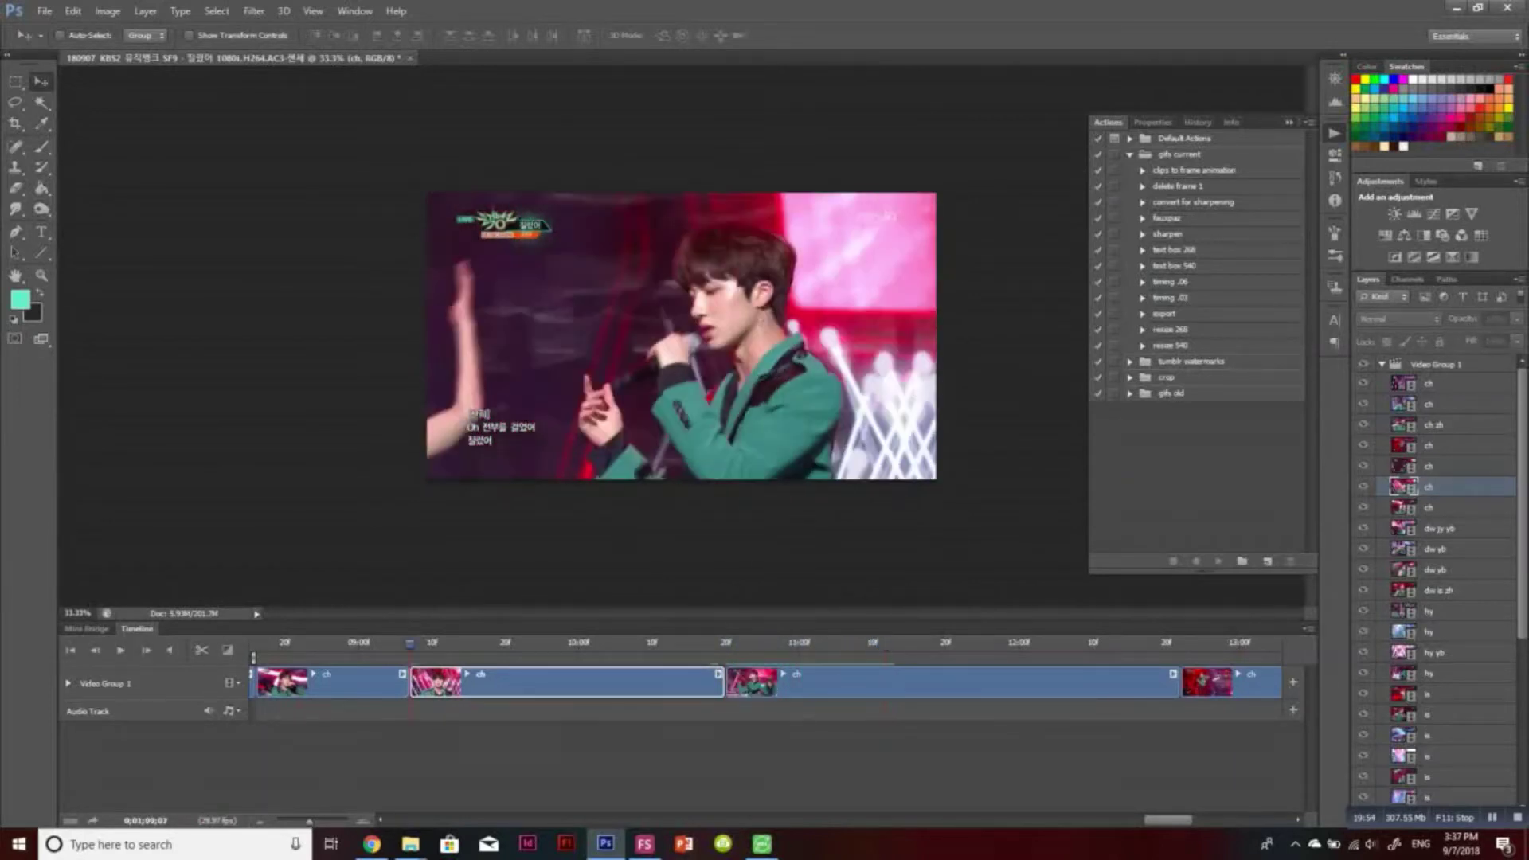
{"action": "key", "text": "space"}
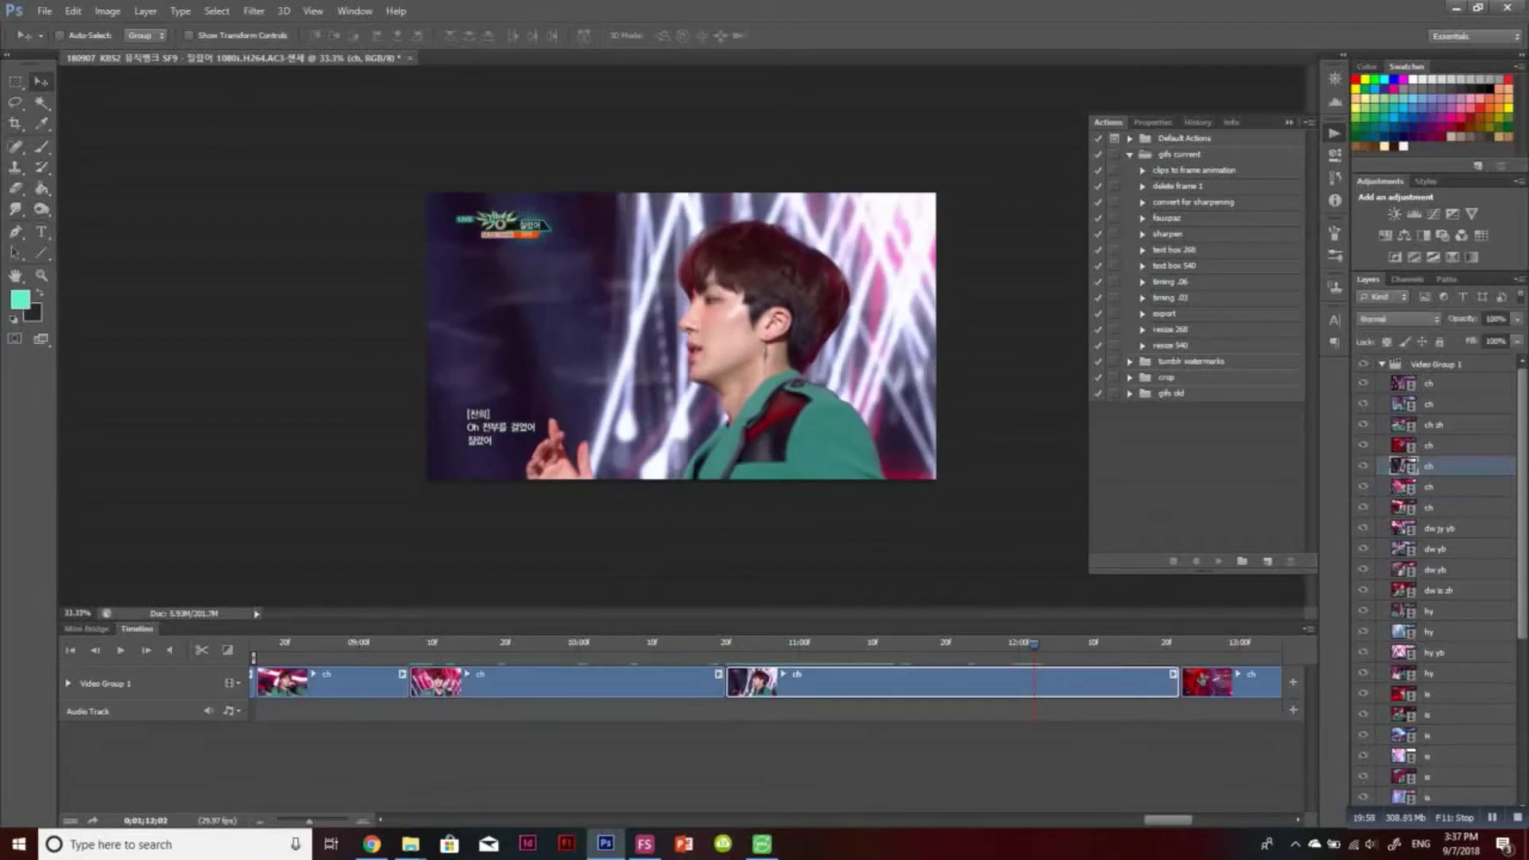
{"action": "key", "text": "Delete"}
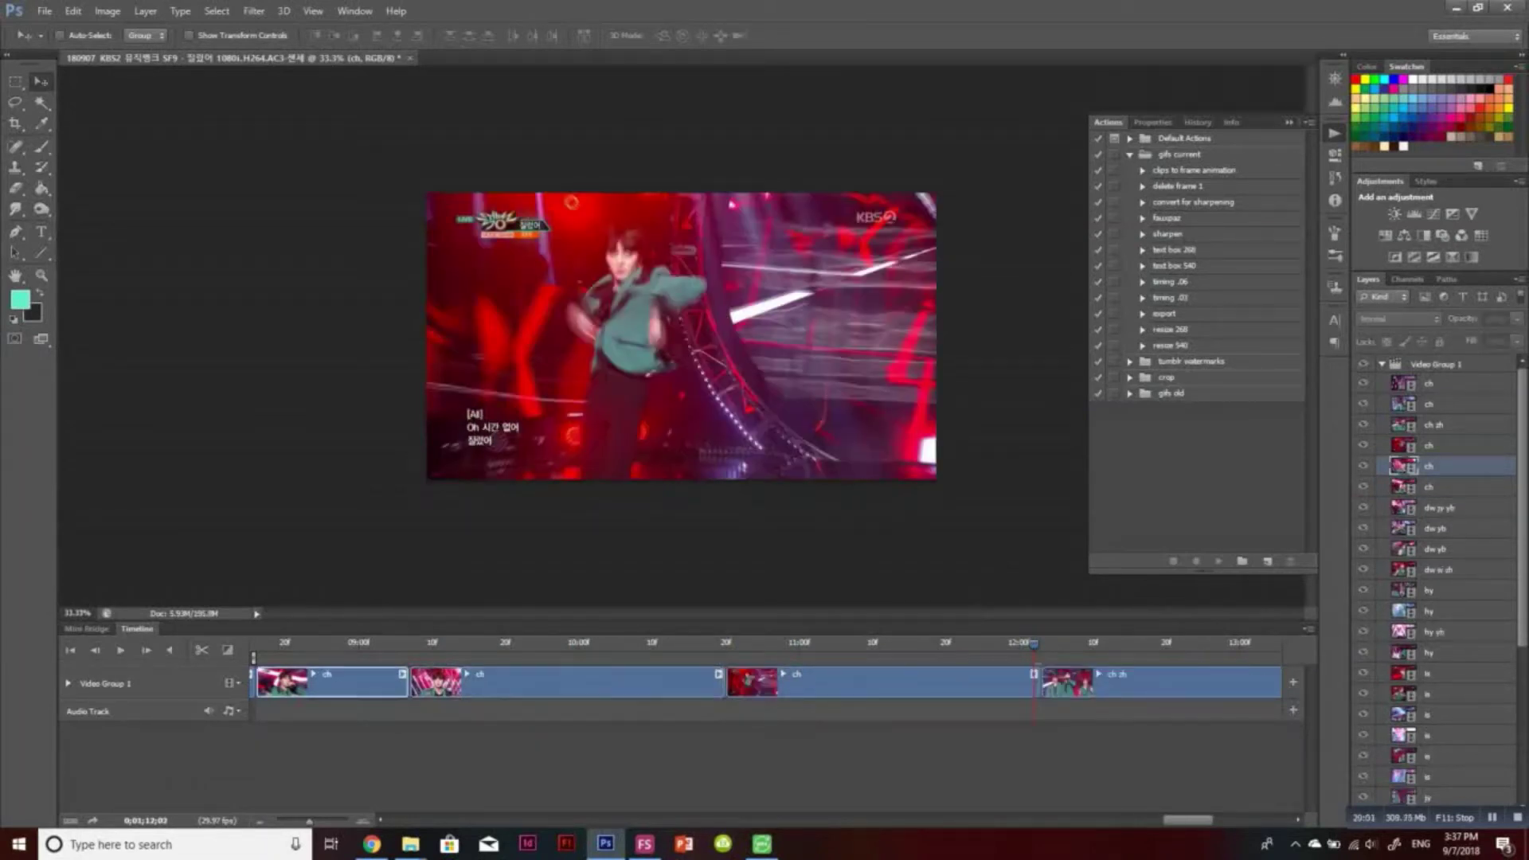
Reselect all remaining ch layers and return the playhead to the start of the first ch clip
{"action": "key", "text": "ctrl+a"}
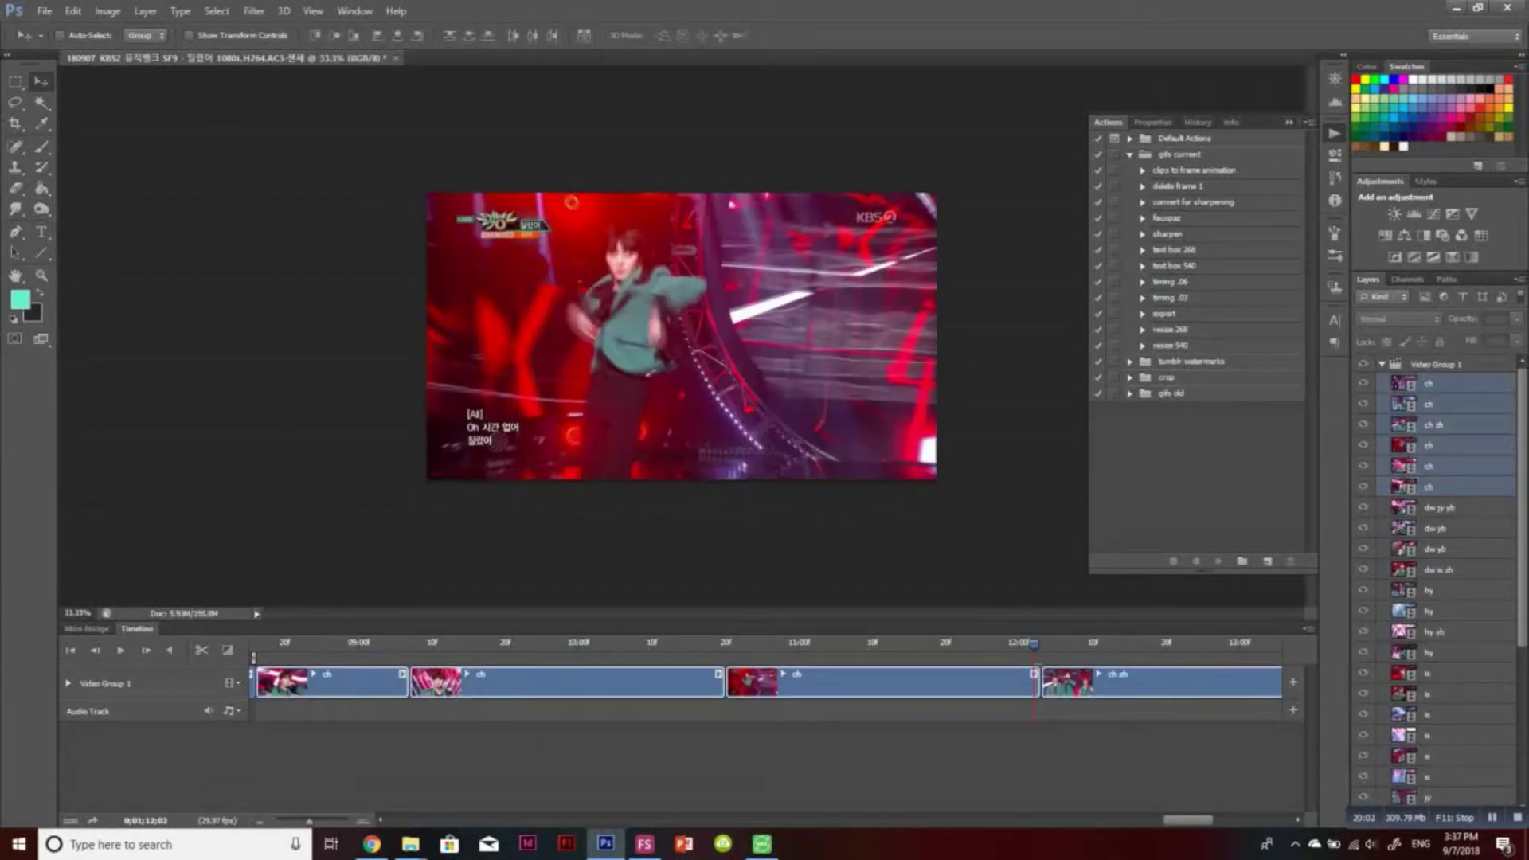
{"action": "left_click", "coordinate": [263, 644]}
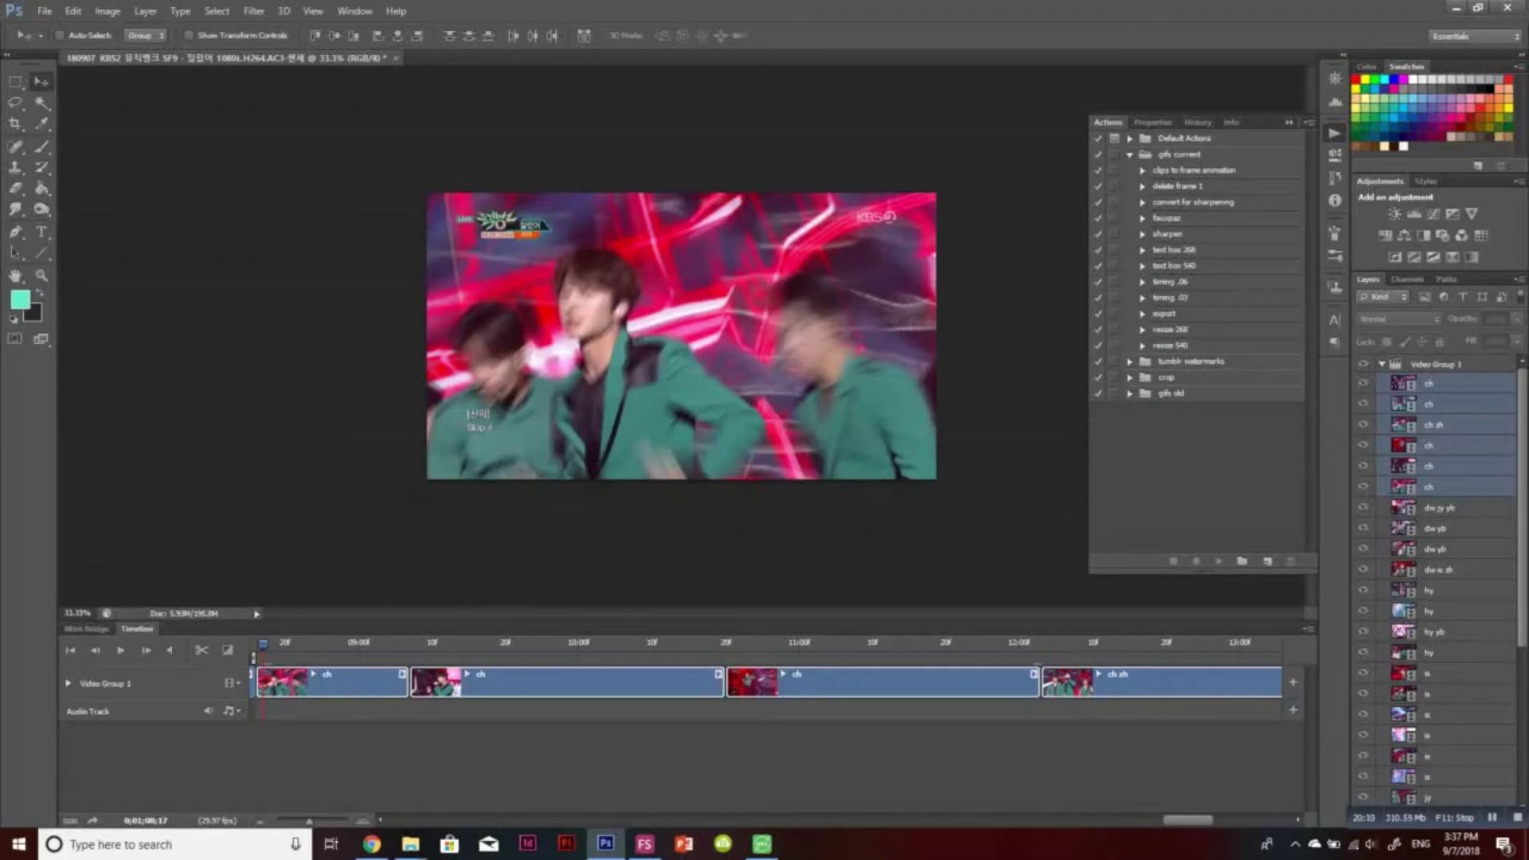
{"action": "left_click_drag", "start_coordinate": [1188, 820], "coordinate": [1164, 820]}
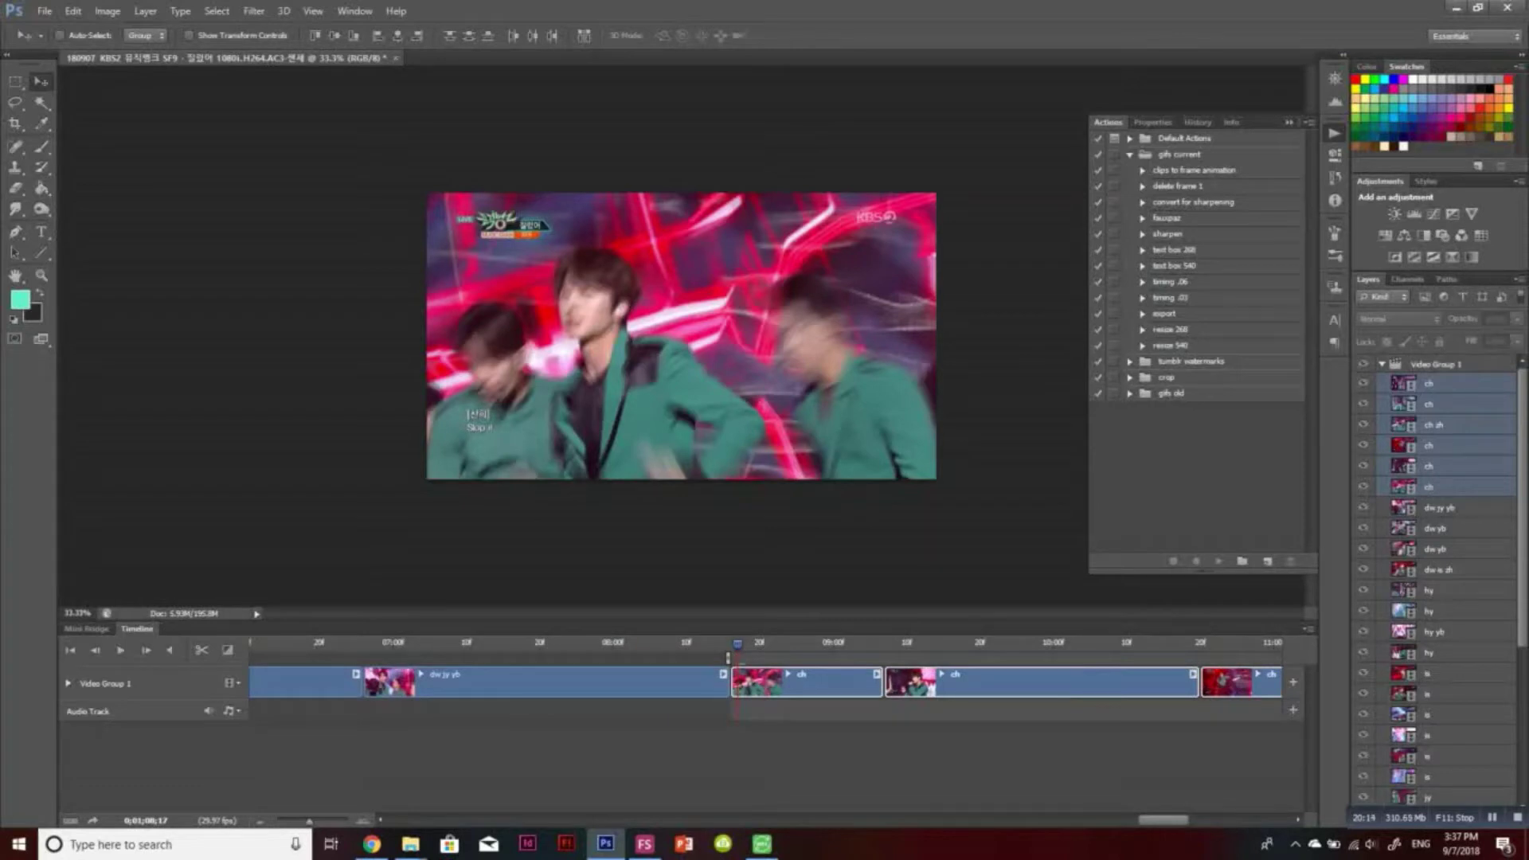
Play the ch clips from the first one on and delete the second, the side-profile shot with the raised hand
{"action": "scroll", "coordinate": [765, 681], "scroll_direction": "right", "scroll_amount": 5}
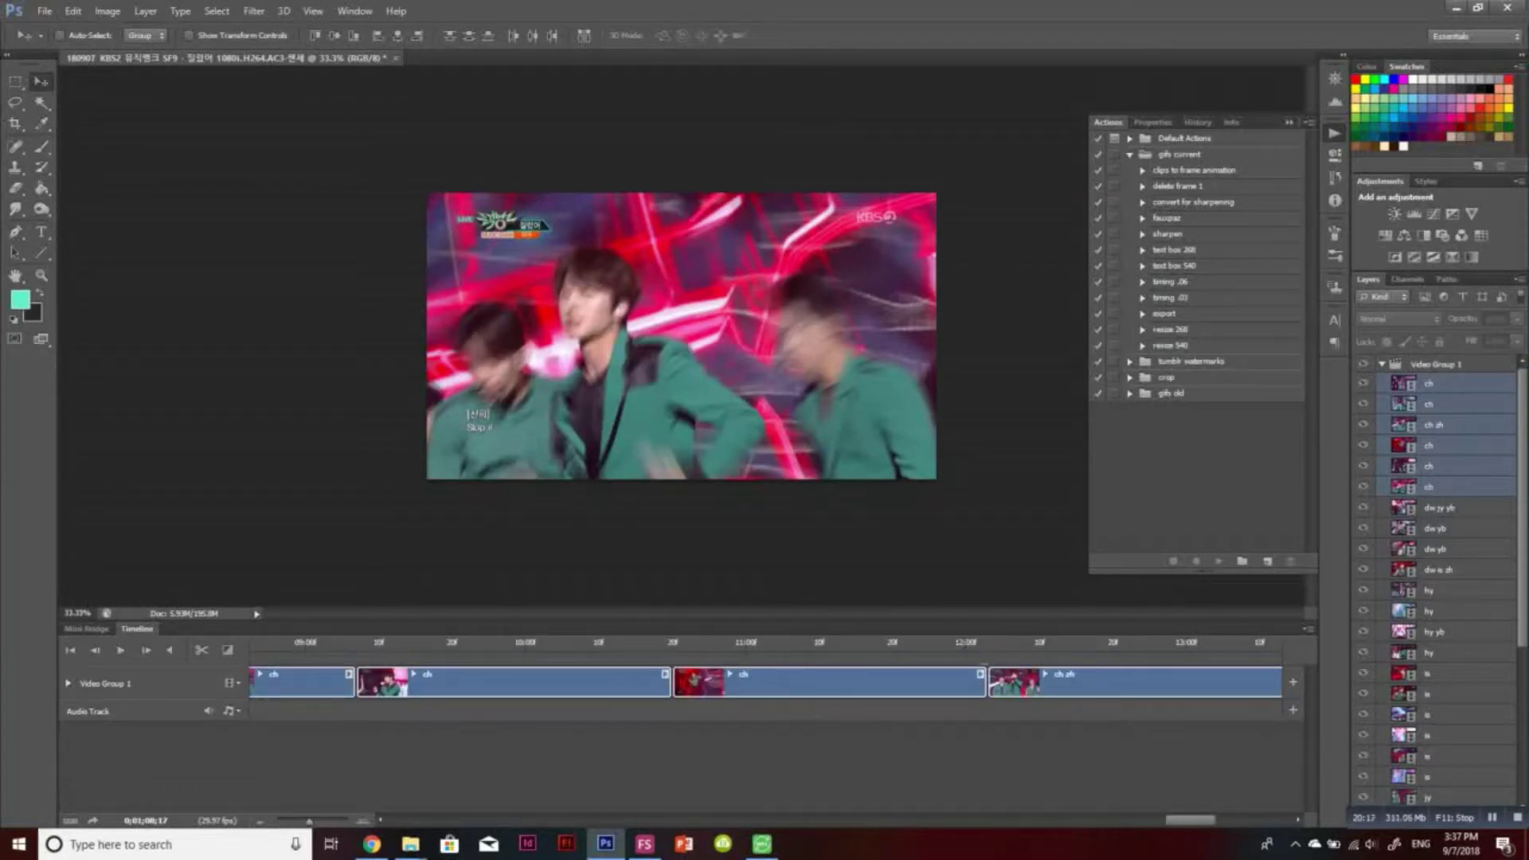
{"action": "key", "text": "space"}
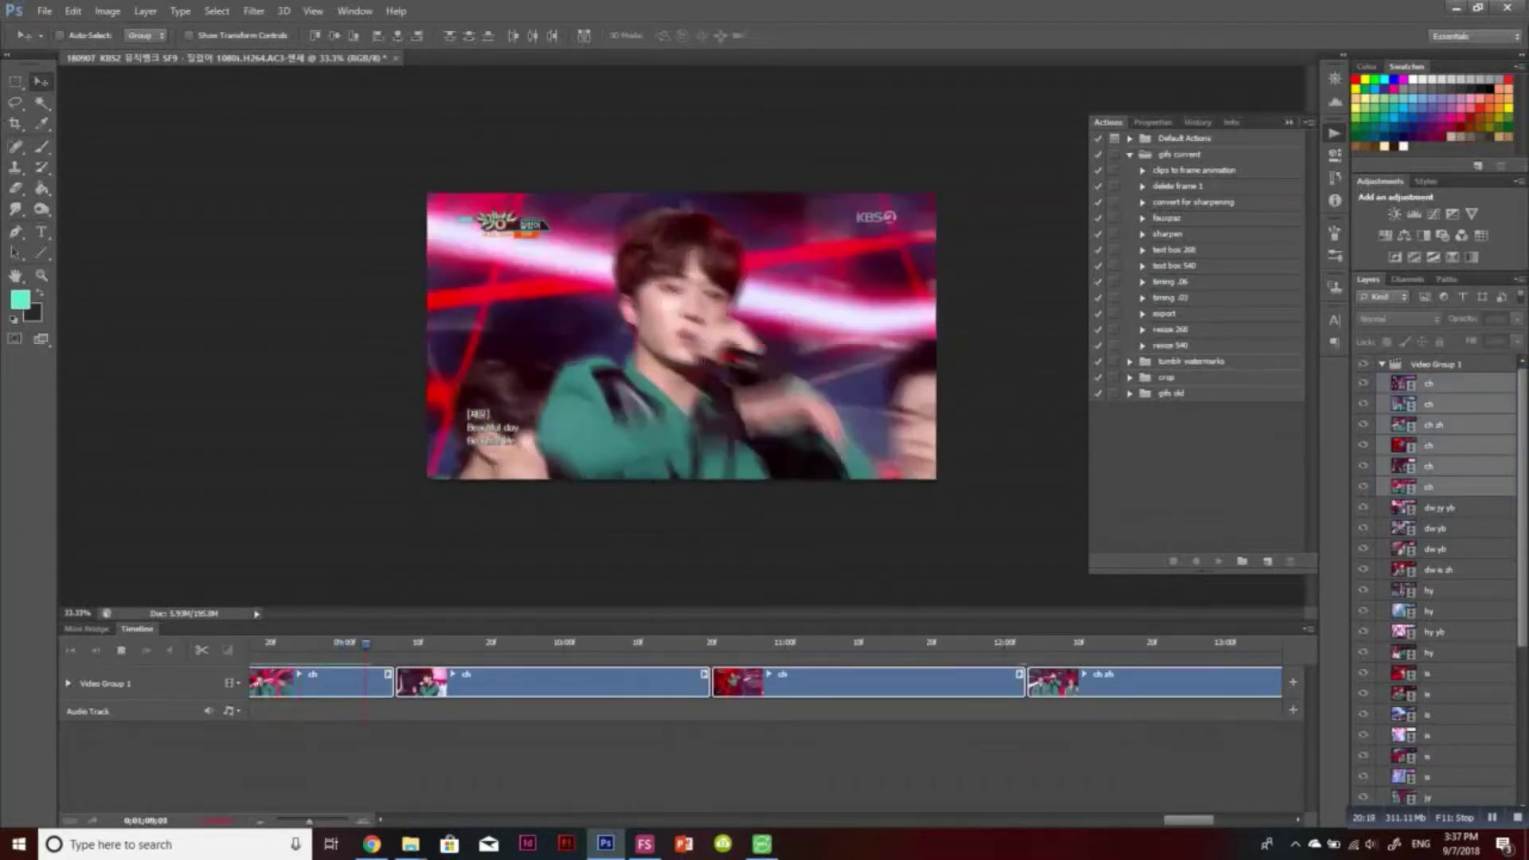
{"action": "key", "text": "space"}
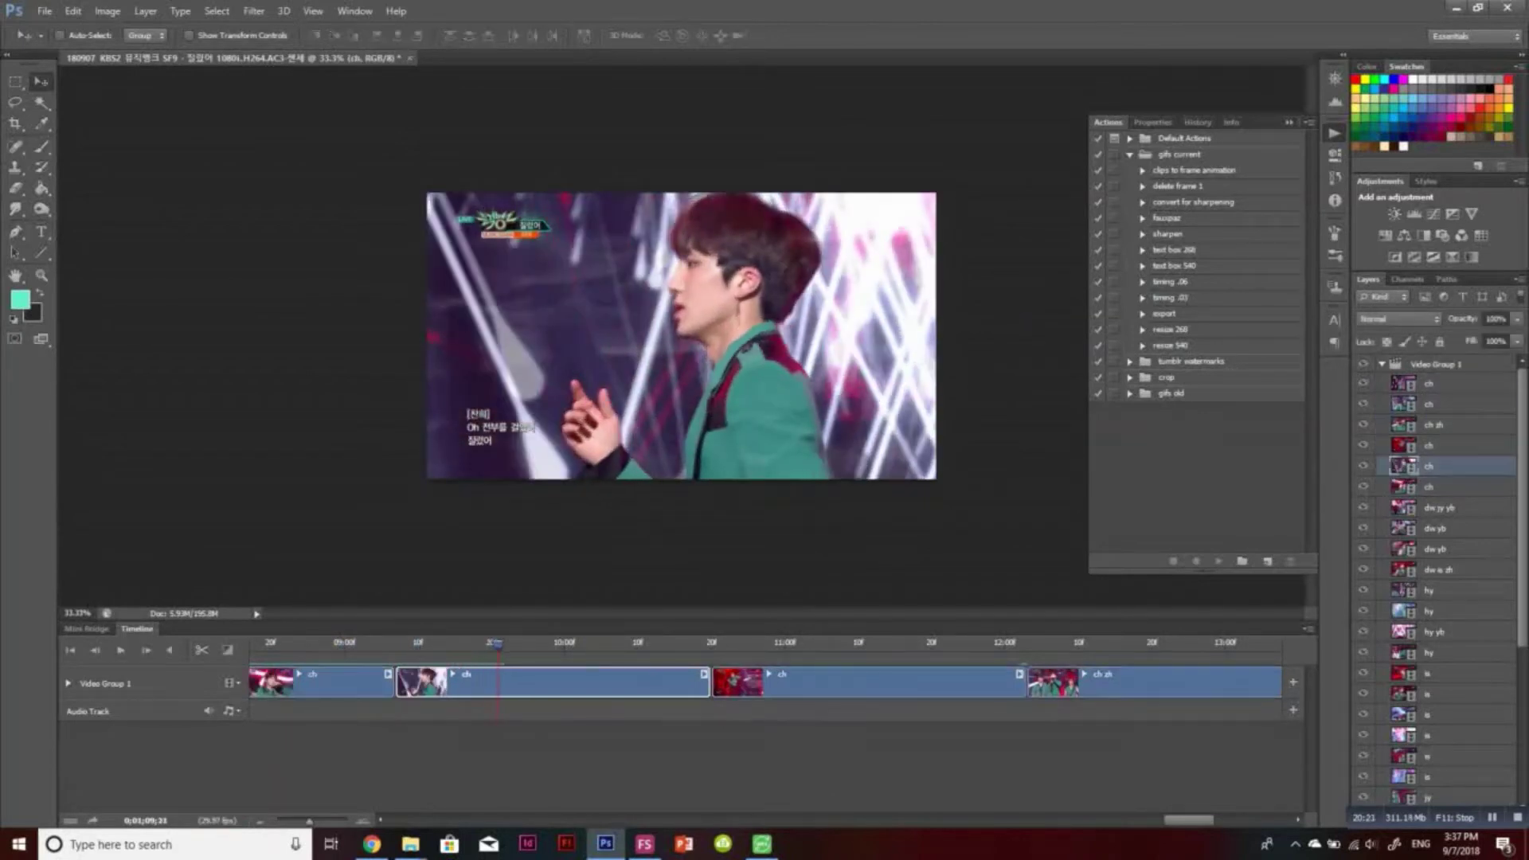
{"action": "key", "text": "Delete"}
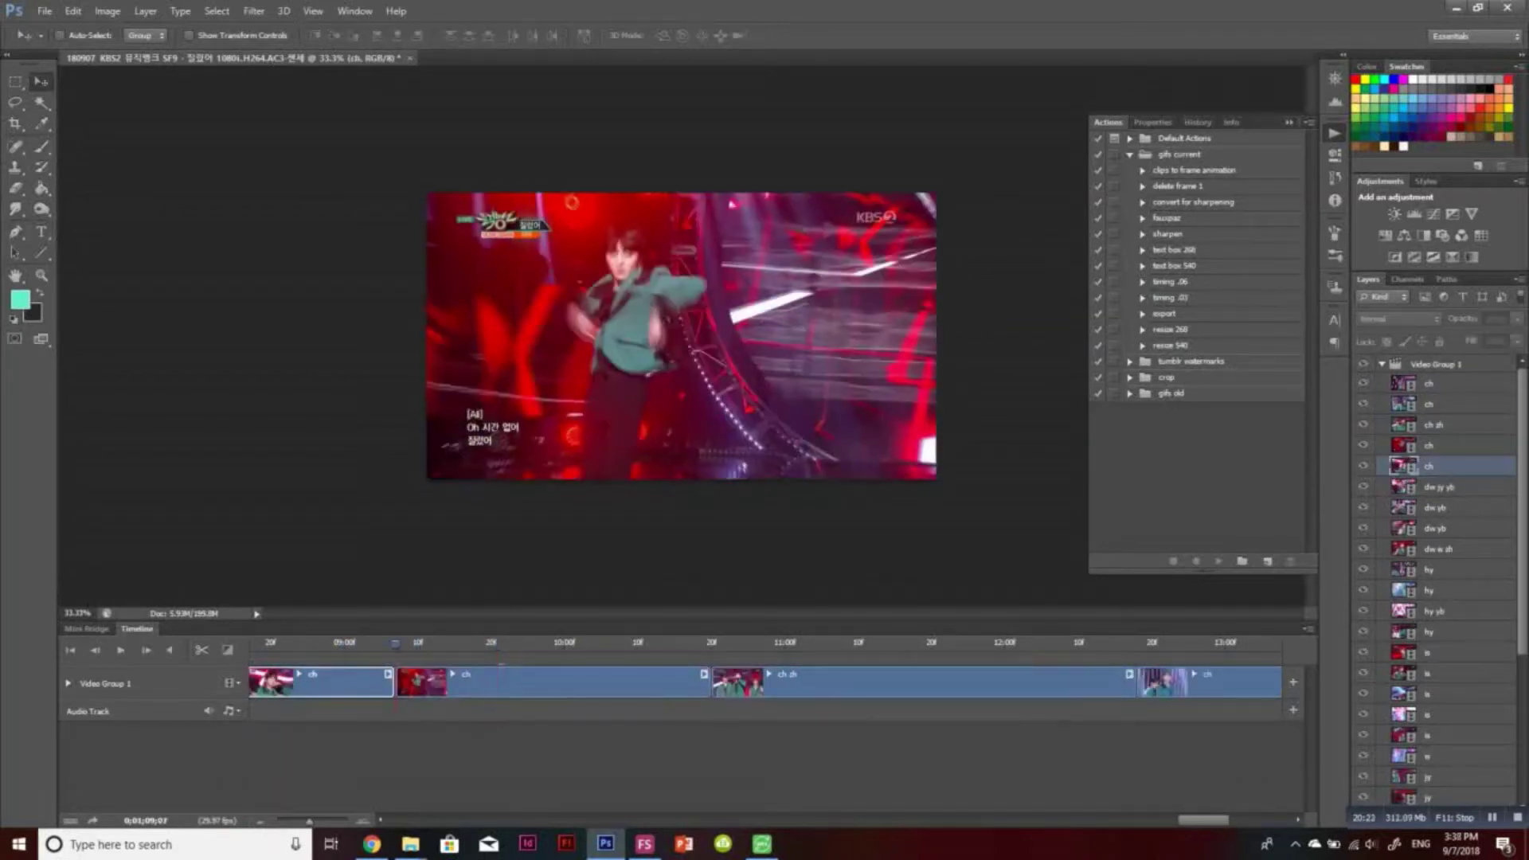
Preview the ch clip that follows, the solo dance shot on the red stage, and delete it
{"action": "key", "text": "space"}
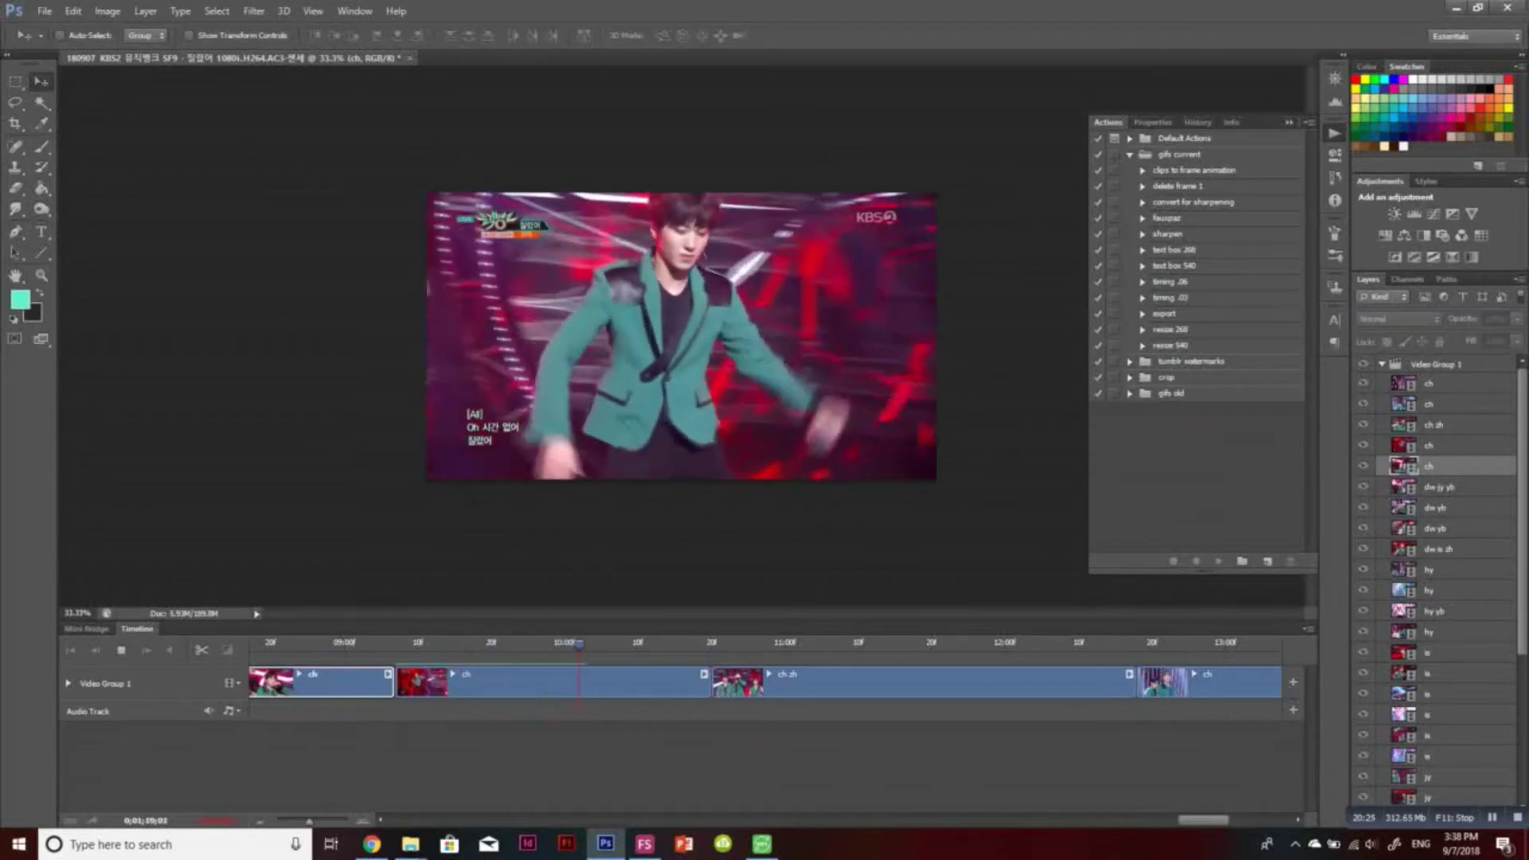
{"action": "key", "text": "space"}
{"action": "key", "text": "Delete"}
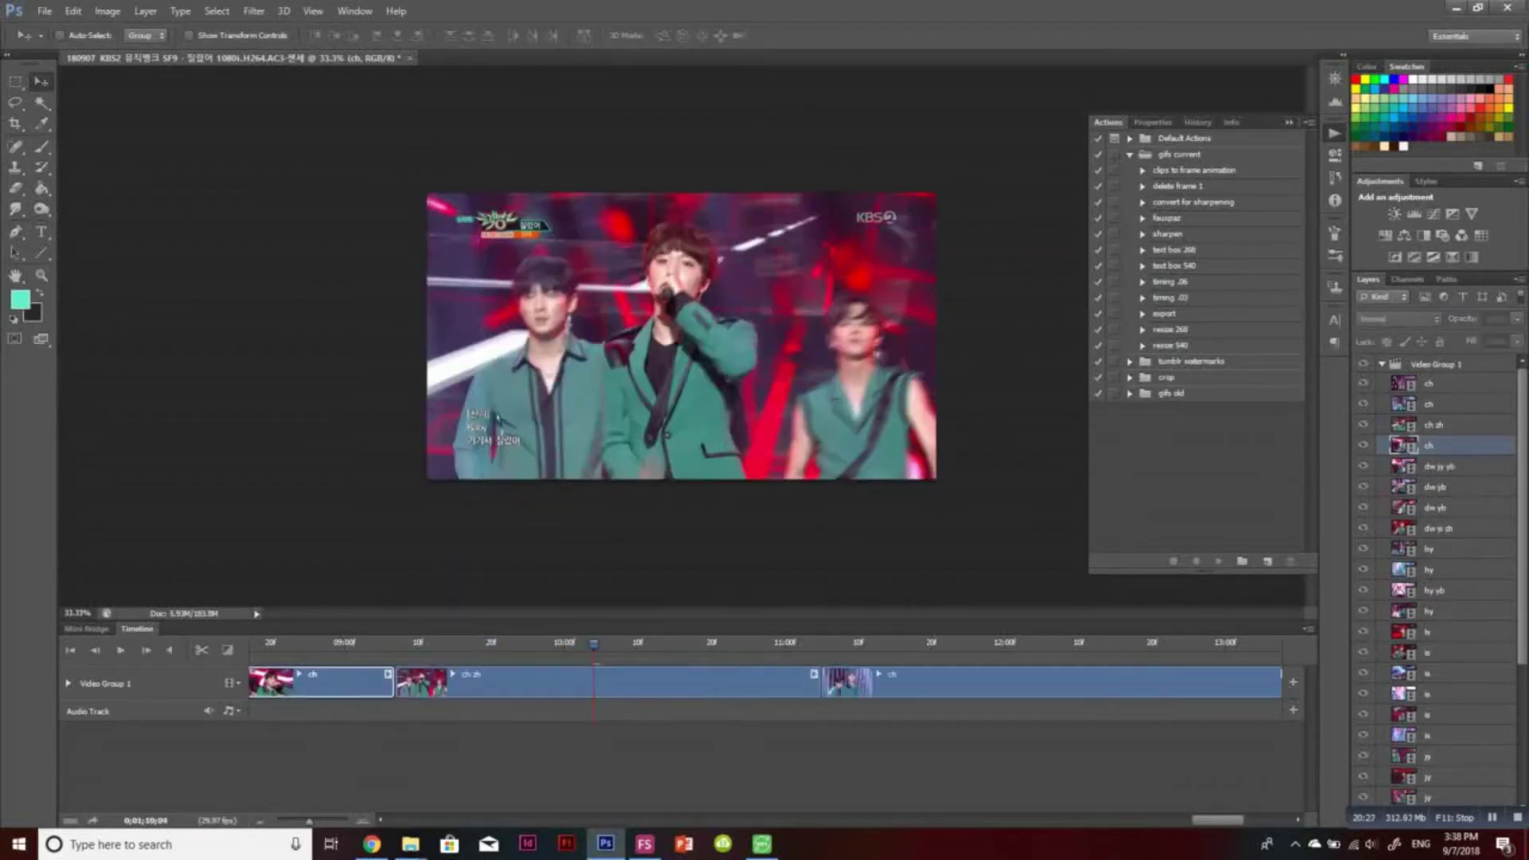
Select the four remaining ch layers and preview their clips through the last one with the pink light bars
{"action": "key", "text": "space"}
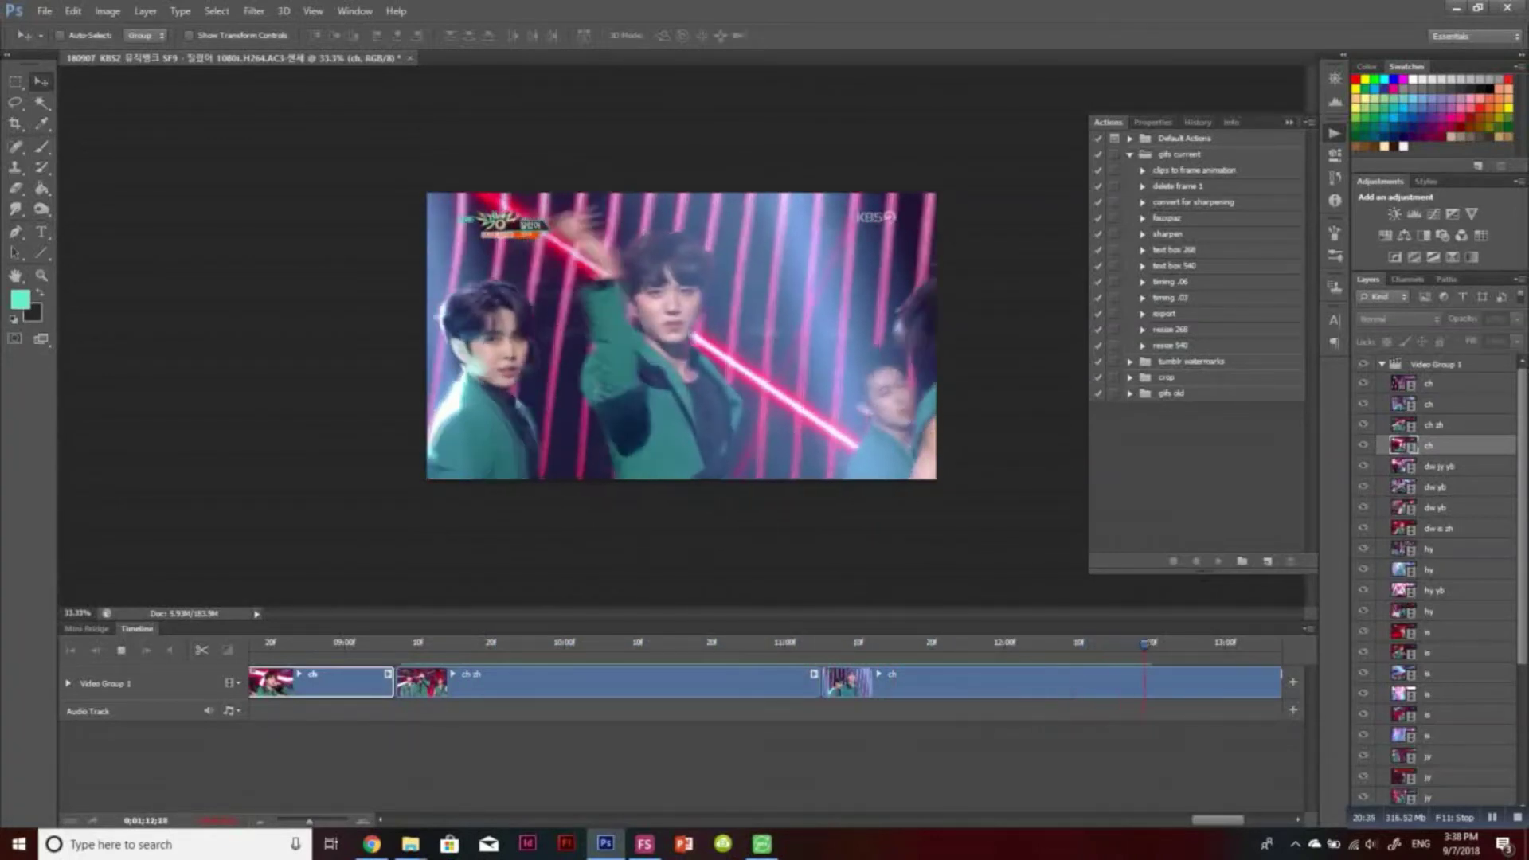
{"action": "key", "text": "space"}
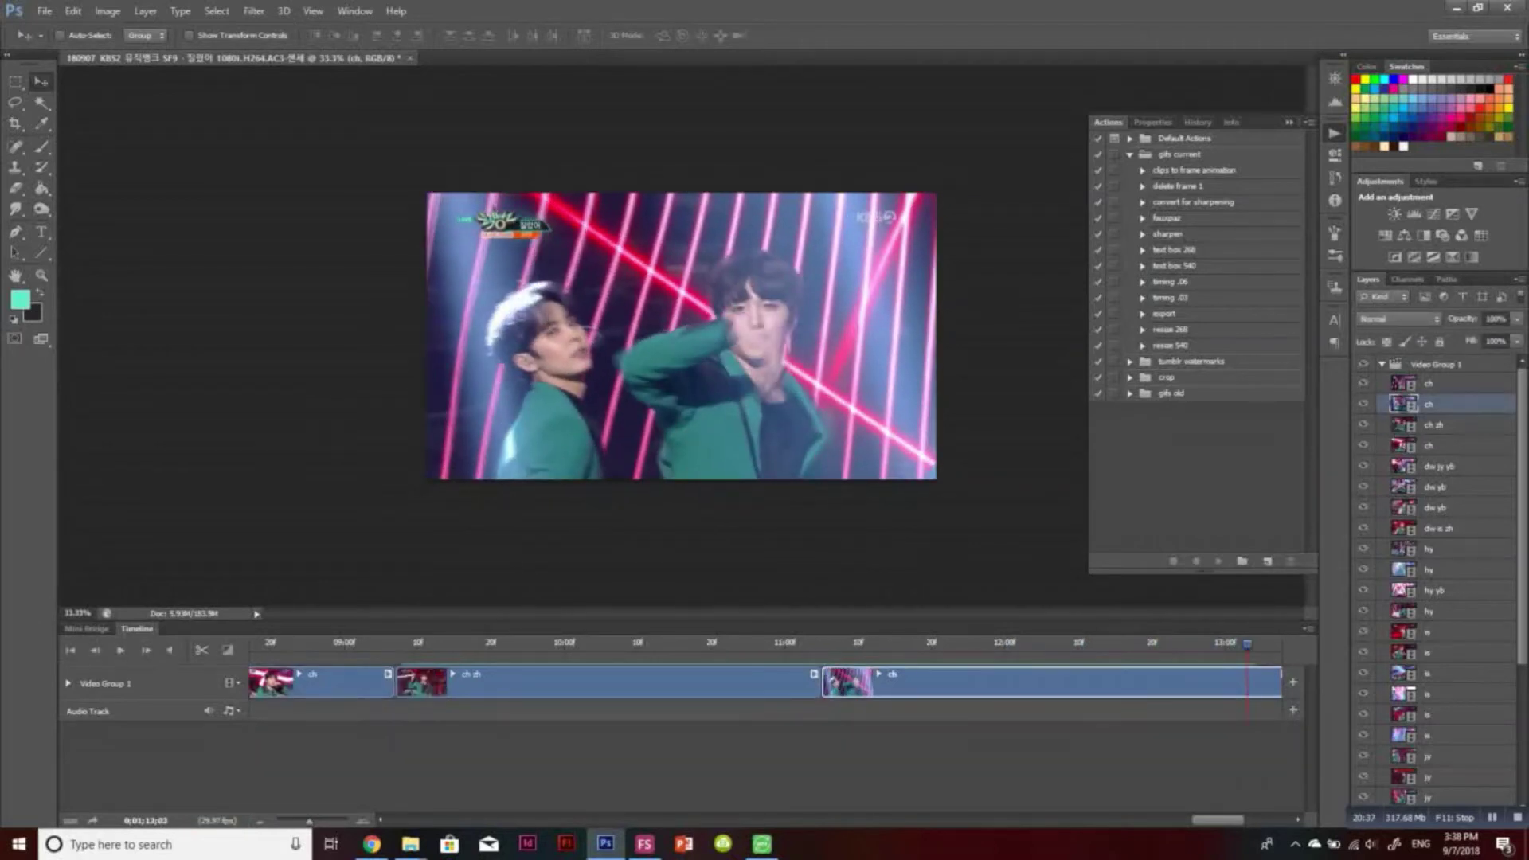
{"action": "scroll", "coordinate": [764, 682], "scroll_direction": "right", "scroll_amount": 3}
{"action": "left_click", "coordinate": [1429, 446]}
{"action": "left_click", "coordinate": [1429, 384], "text": "shift"}
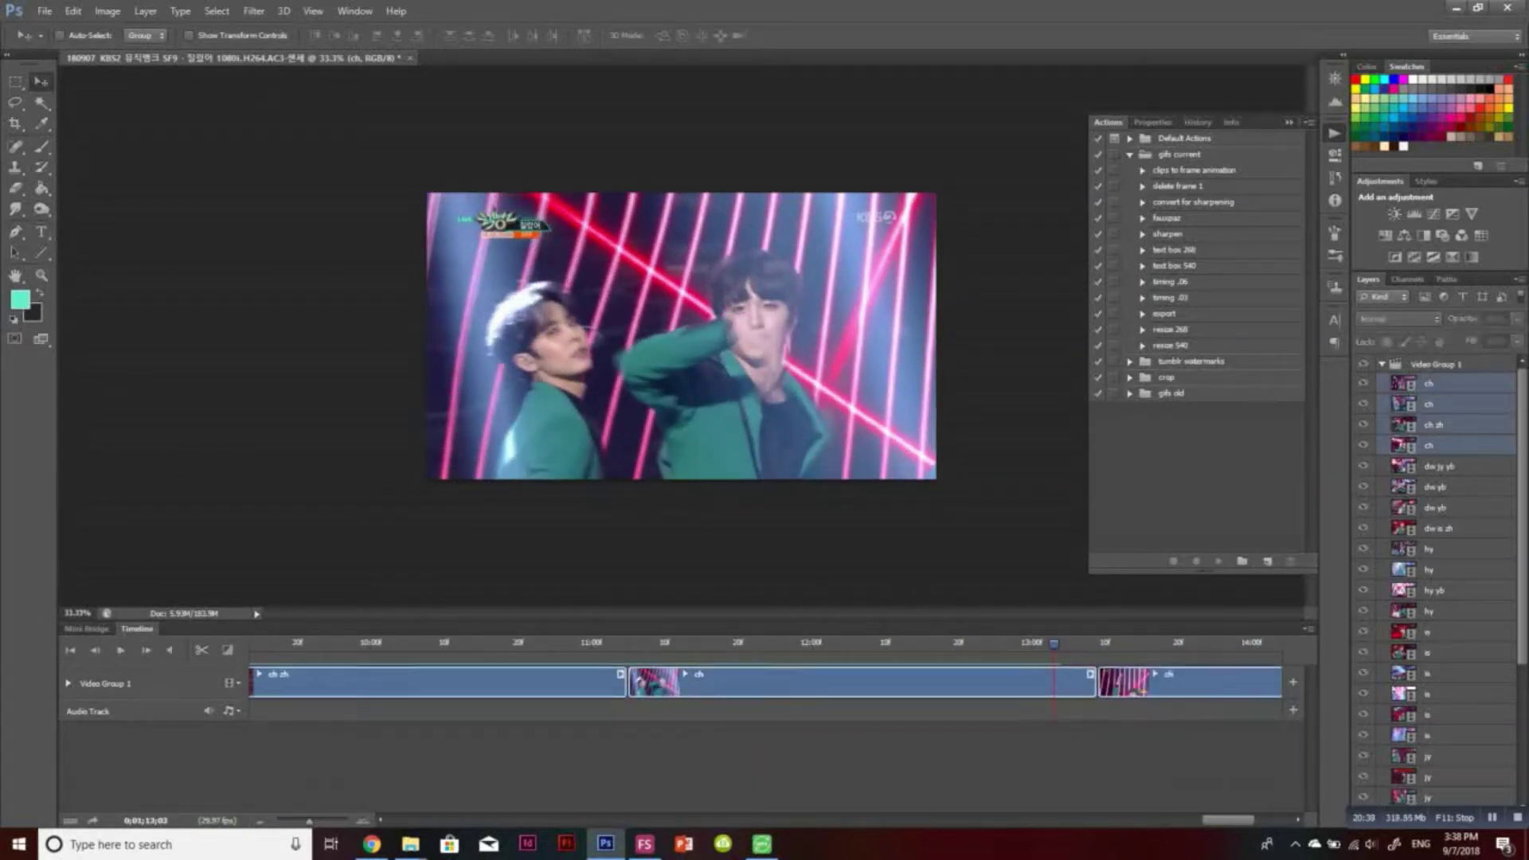
{"action": "left_click", "coordinate": [1105, 644]}
{"action": "key", "text": "space"}
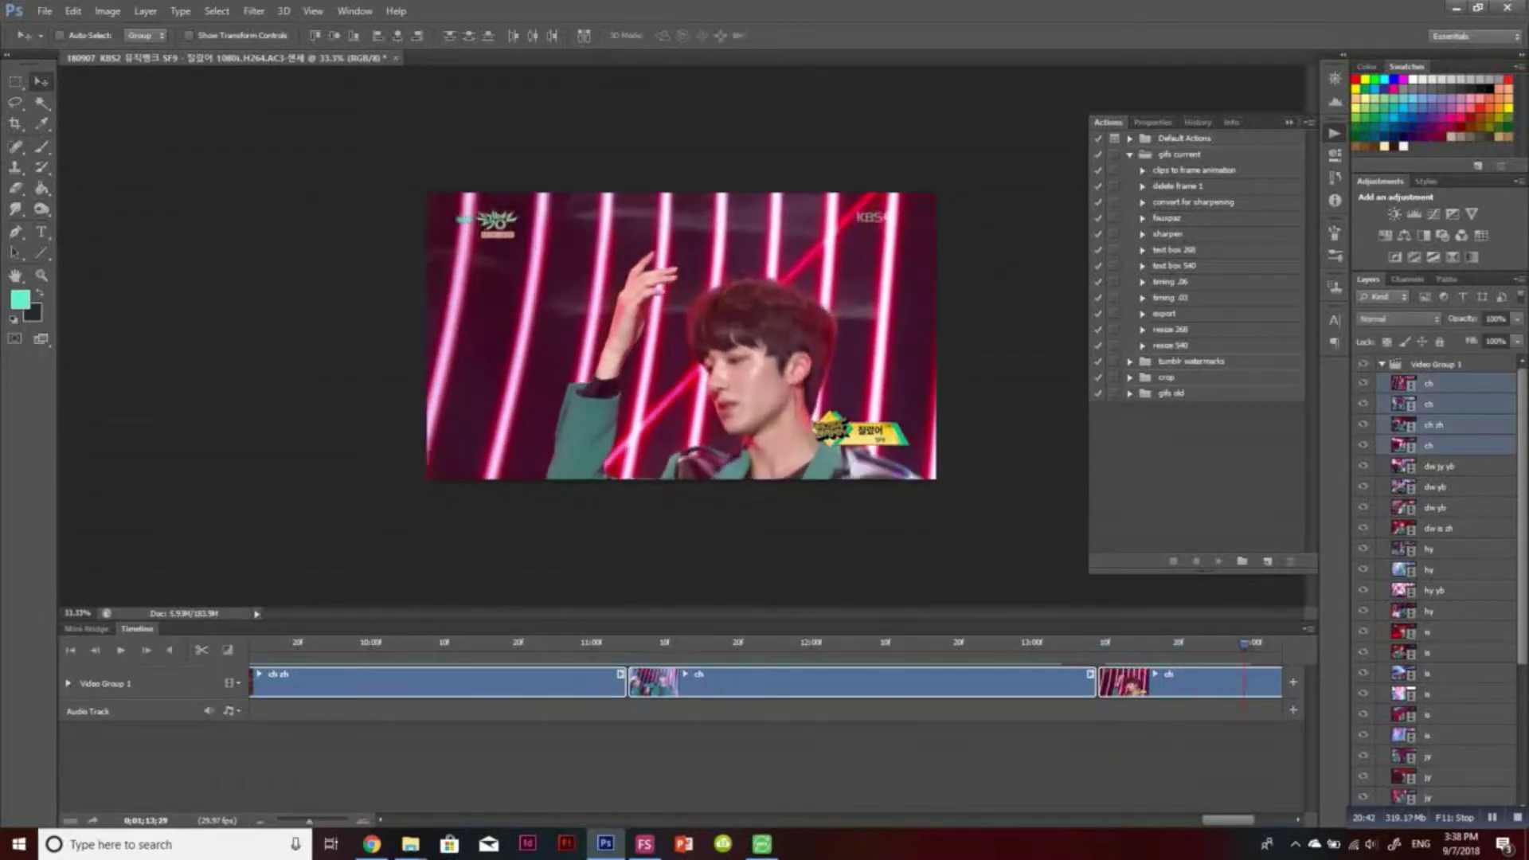
Replay the remaining ch clips from the start of the first one to the end of the third
{"action": "left_click_drag", "start_coordinate": [1228, 819], "coordinate": [1155, 820]}
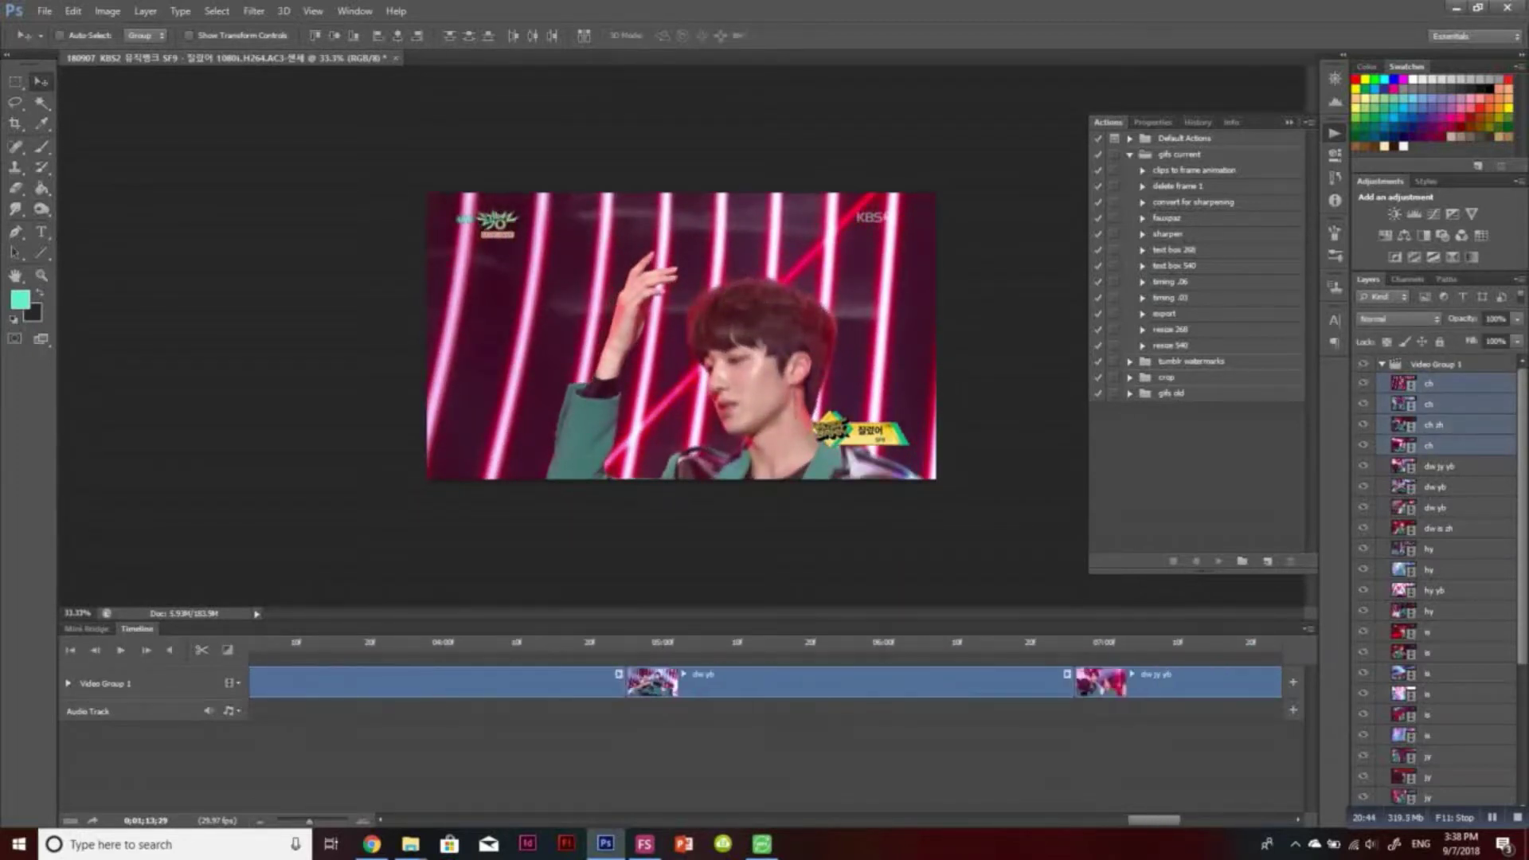
{"action": "scroll", "coordinate": [764, 681], "scroll_direction": "right", "scroll_amount": 3}
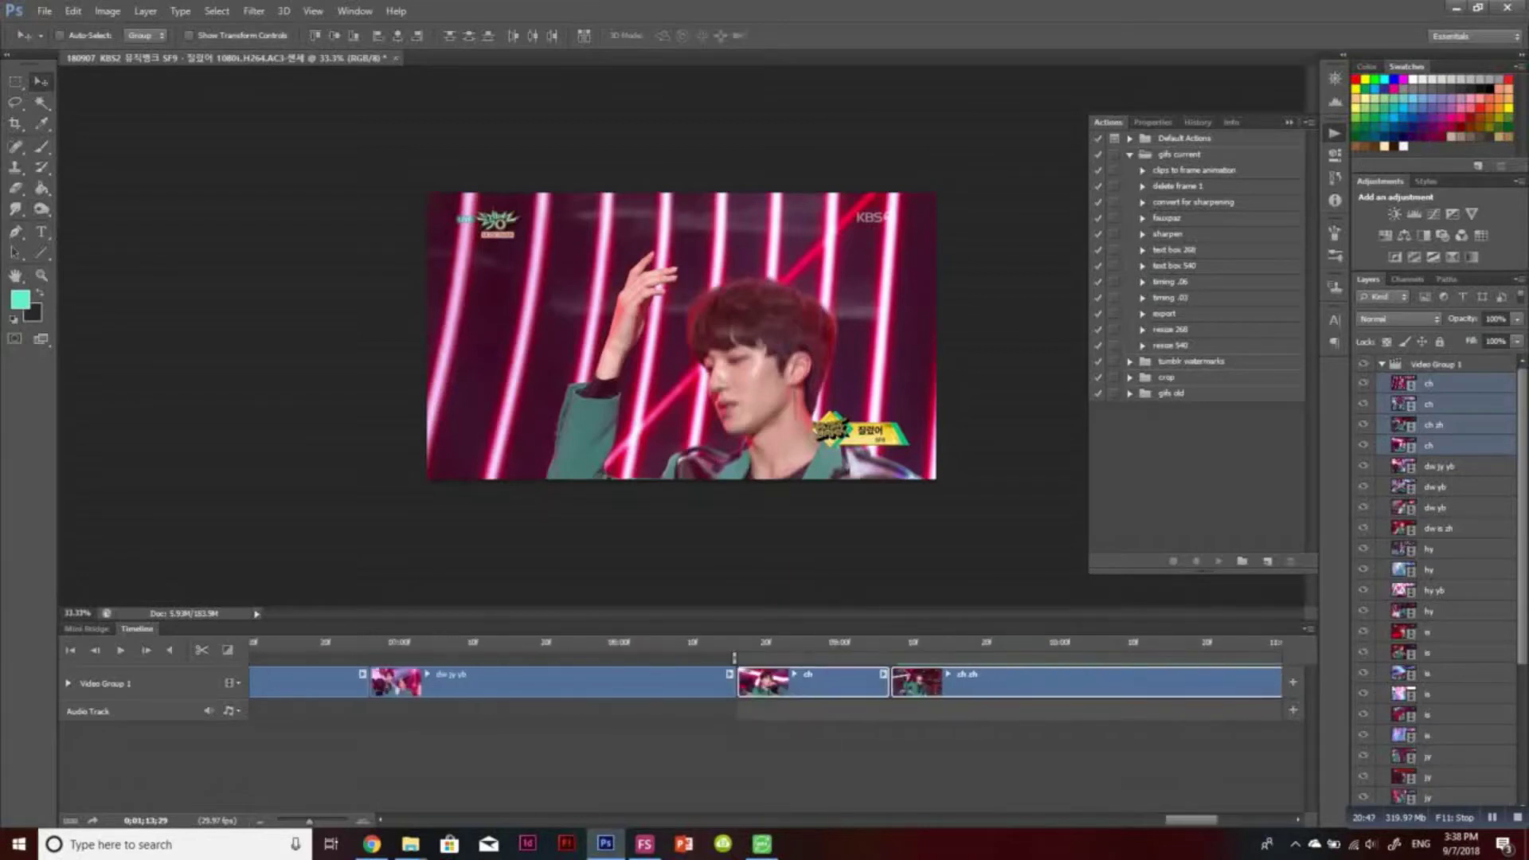
{"action": "key", "text": "space"}
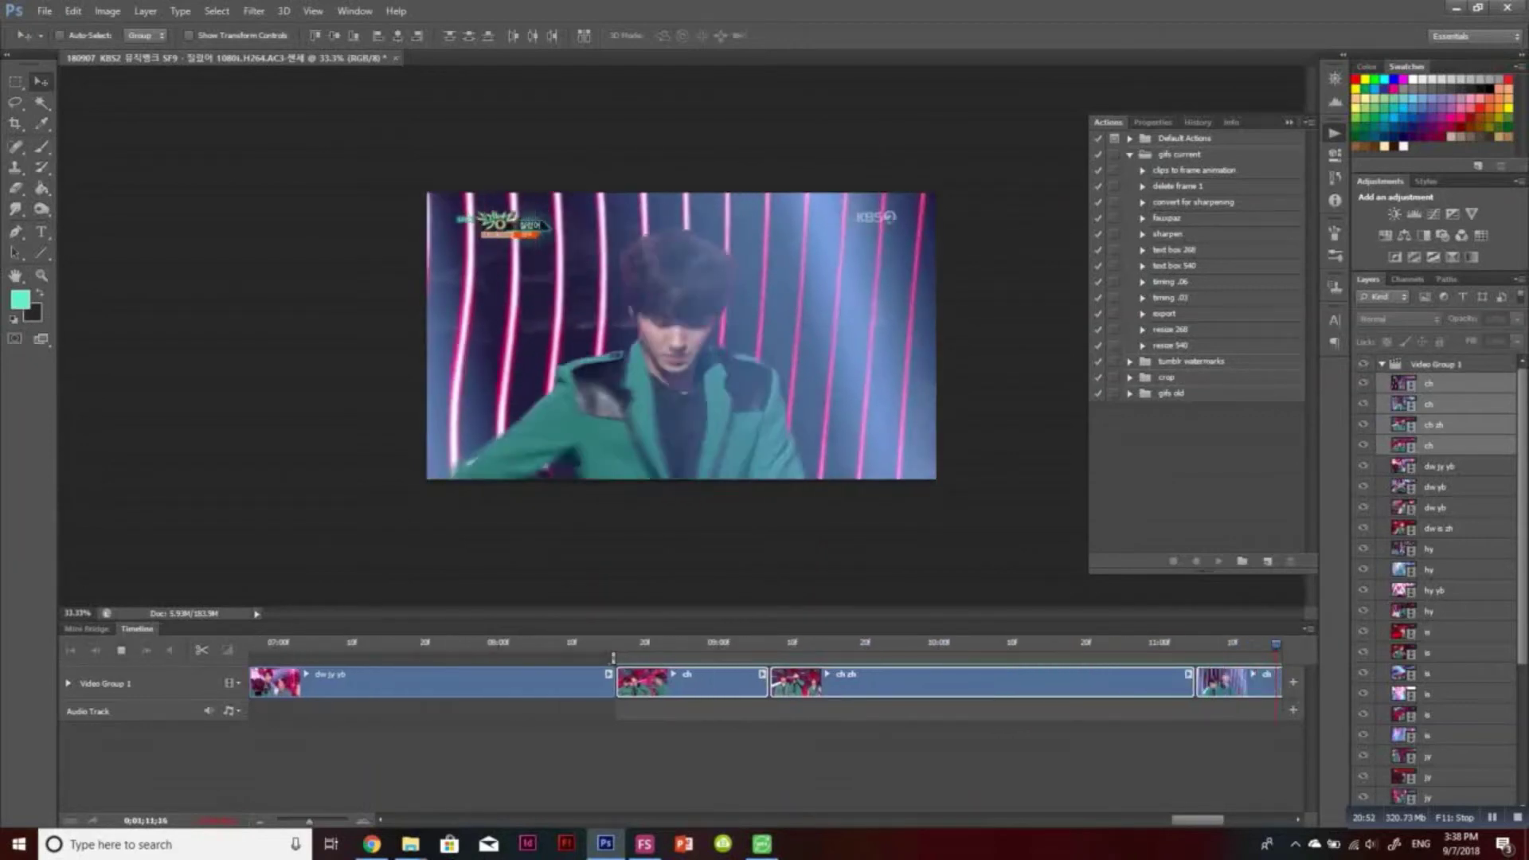
{"action": "key", "text": "space"}
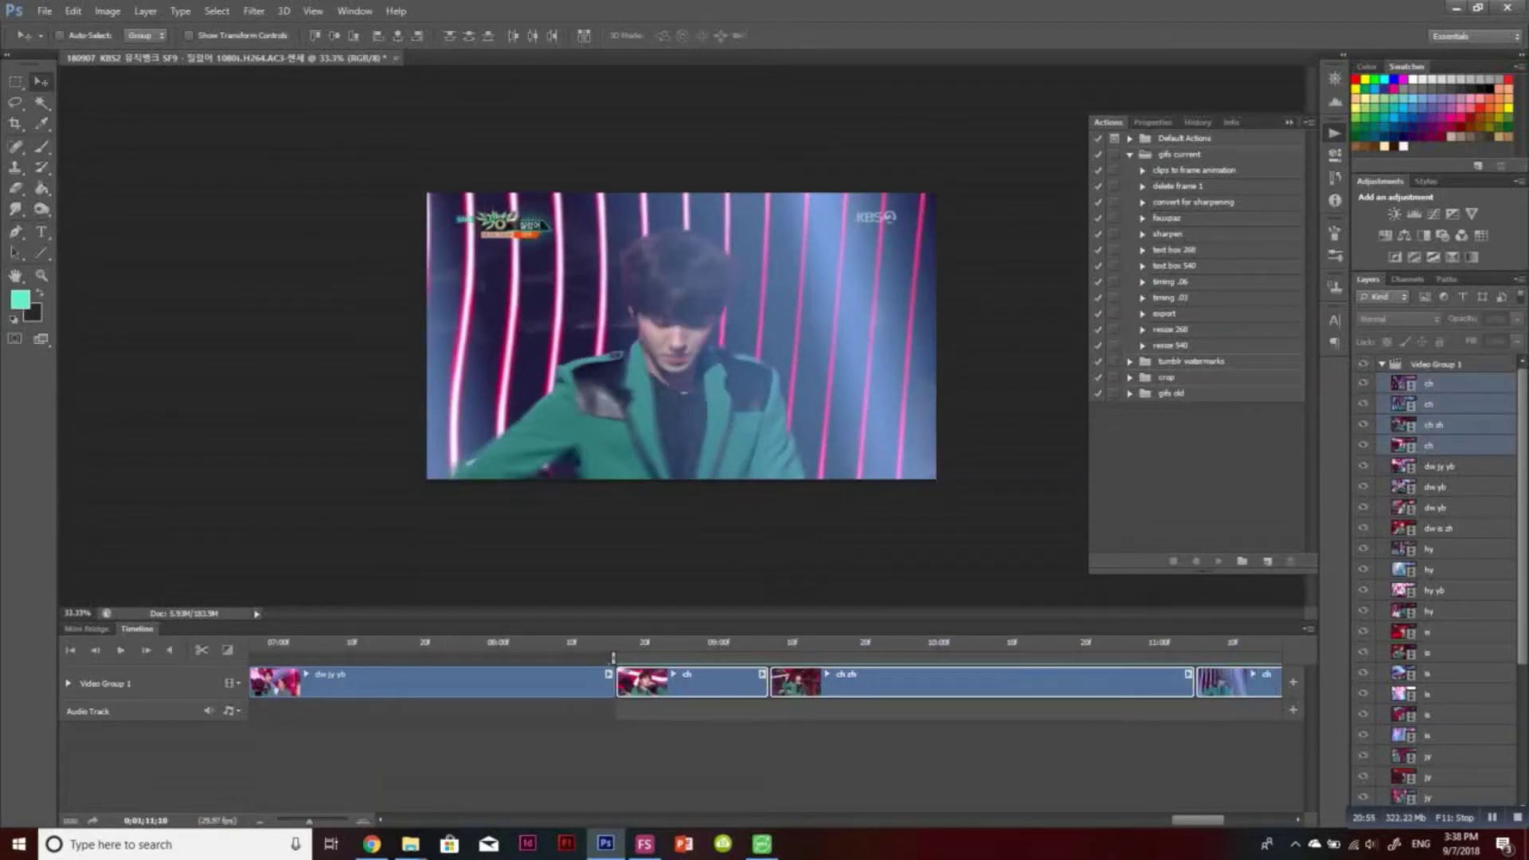
{"action": "key", "text": "space"}
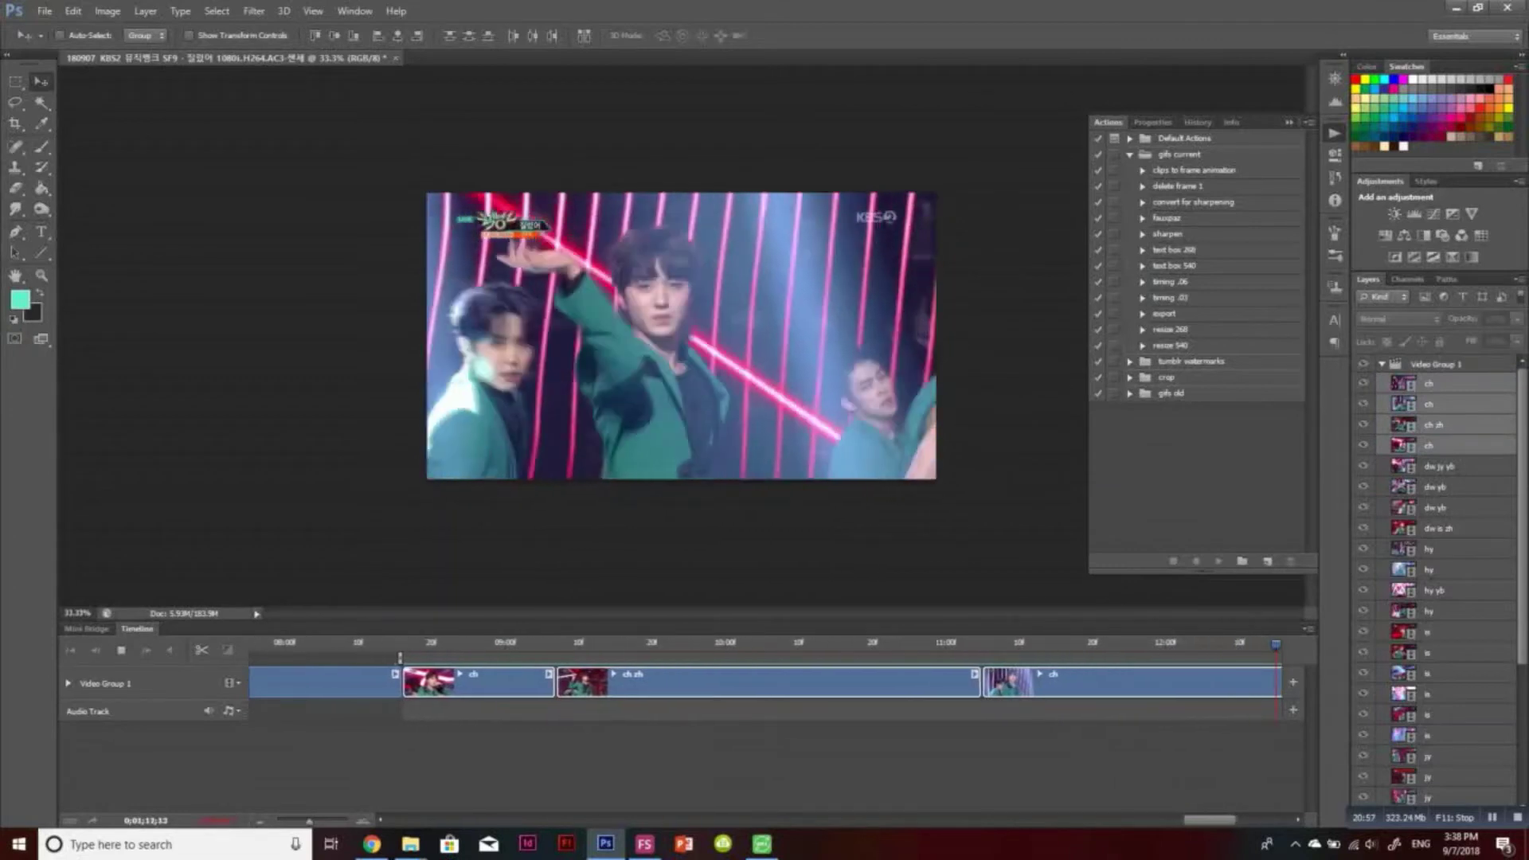
{"action": "key", "text": "space"}
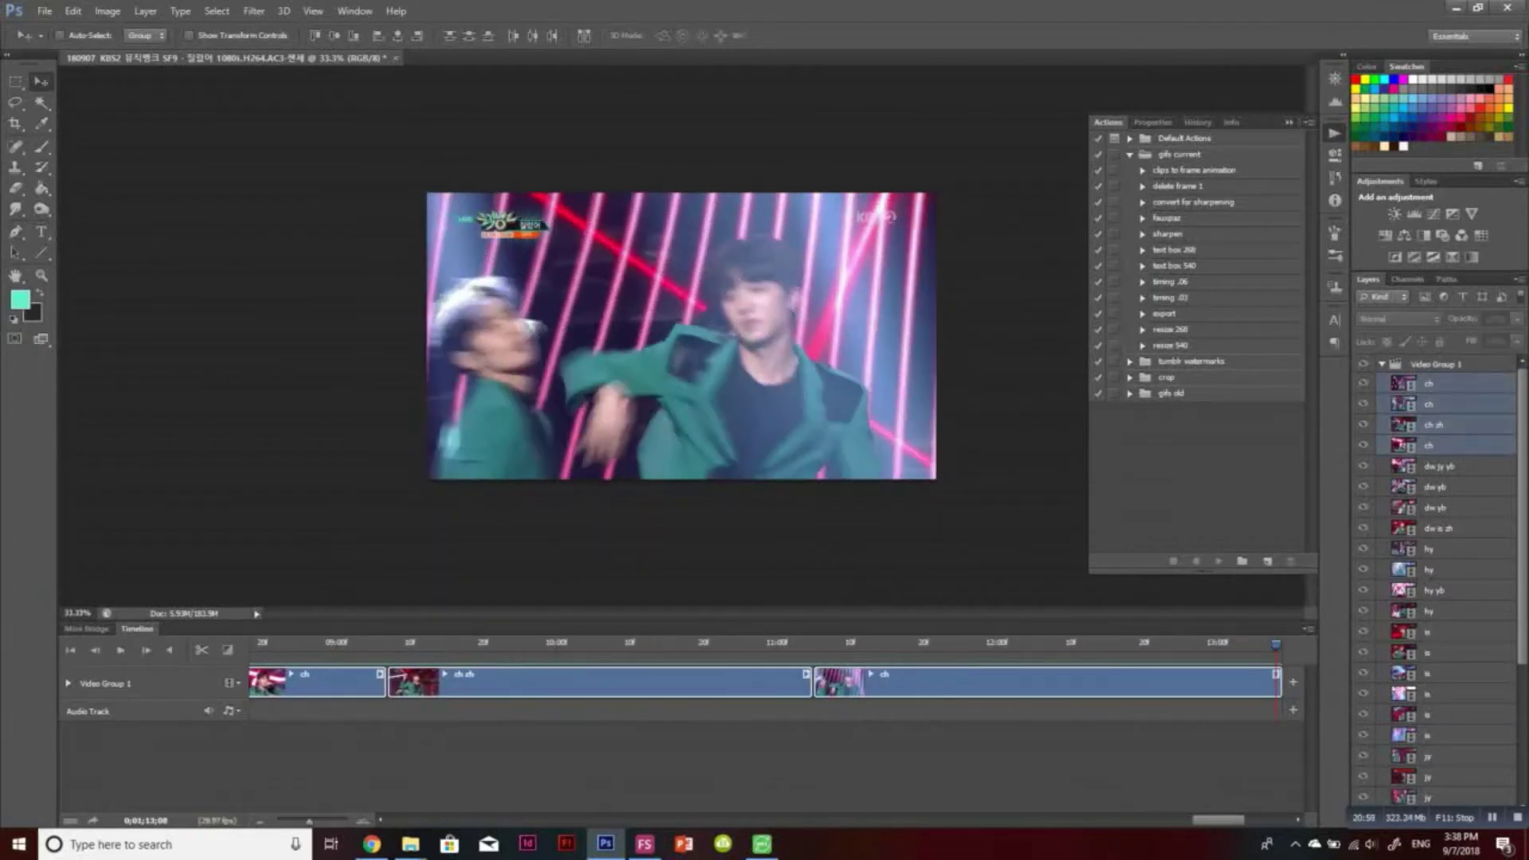
Trim about 6 frames off the end of the second-to-last ch clip and play across the cut
{"action": "scroll", "coordinate": [765, 684], "scroll_direction": "right", "scroll_amount": 5}
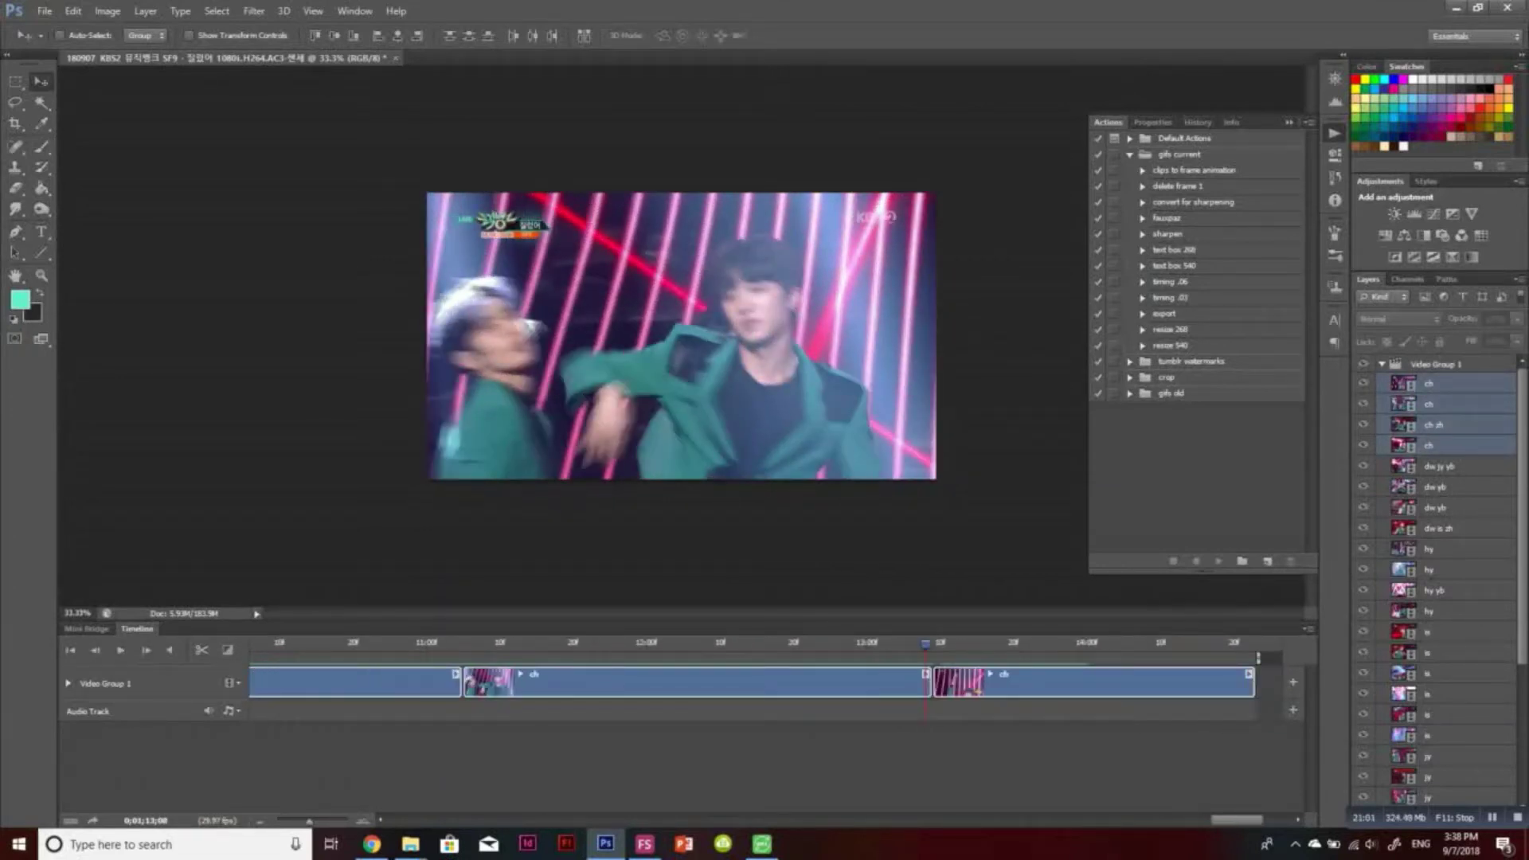
{"action": "left_click_drag", "start_coordinate": [929, 683], "coordinate": [885, 683]}
{"action": "key", "text": "space"}
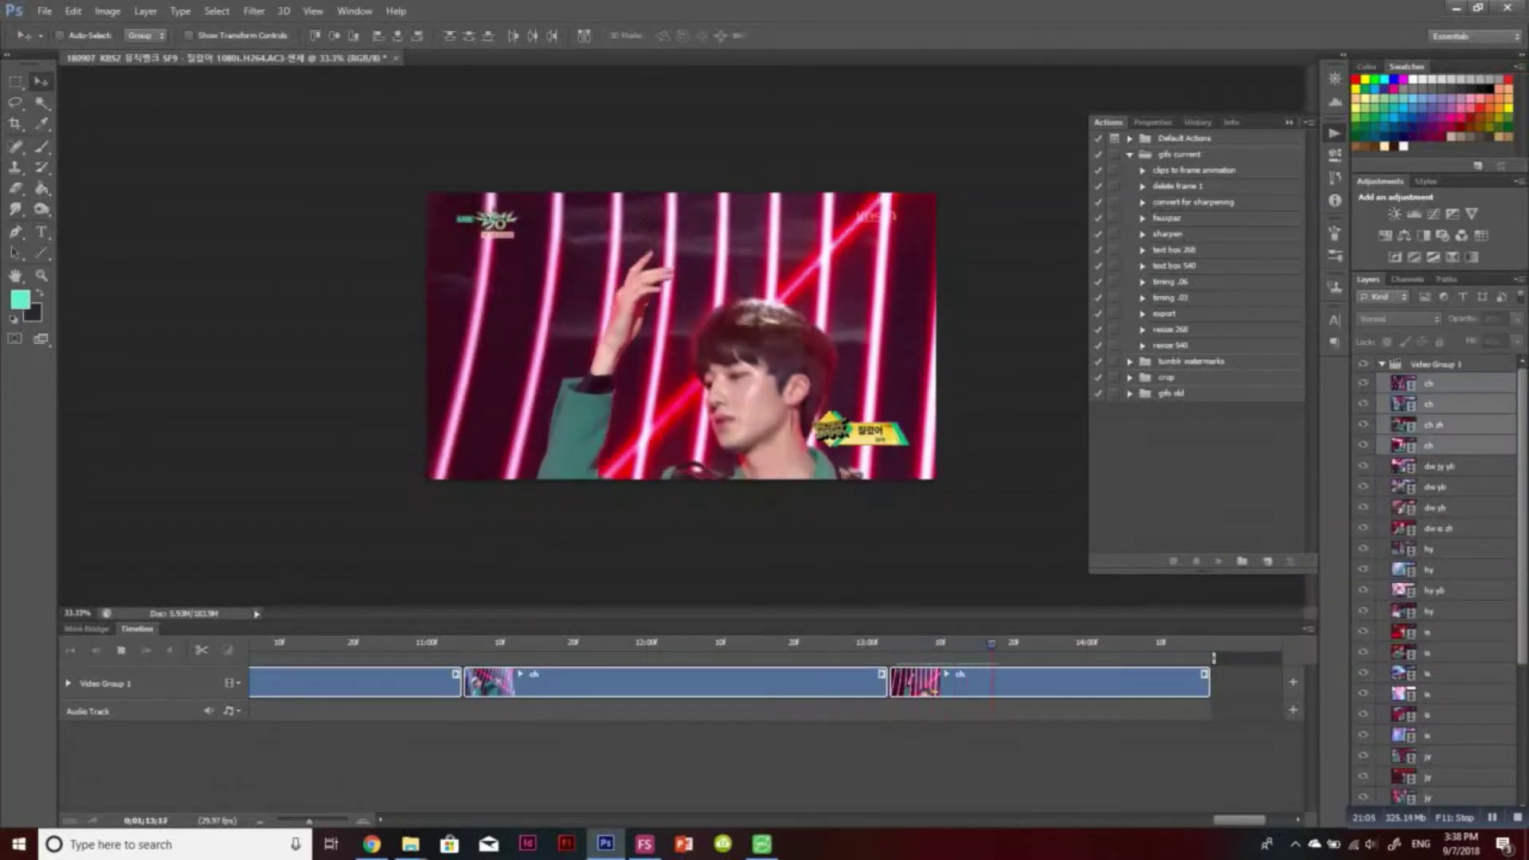
{"action": "key", "text": "space"}
Open the Render Video settings for the timeline and name the output file chani
{"action": "left_click", "coordinate": [1308, 629]}
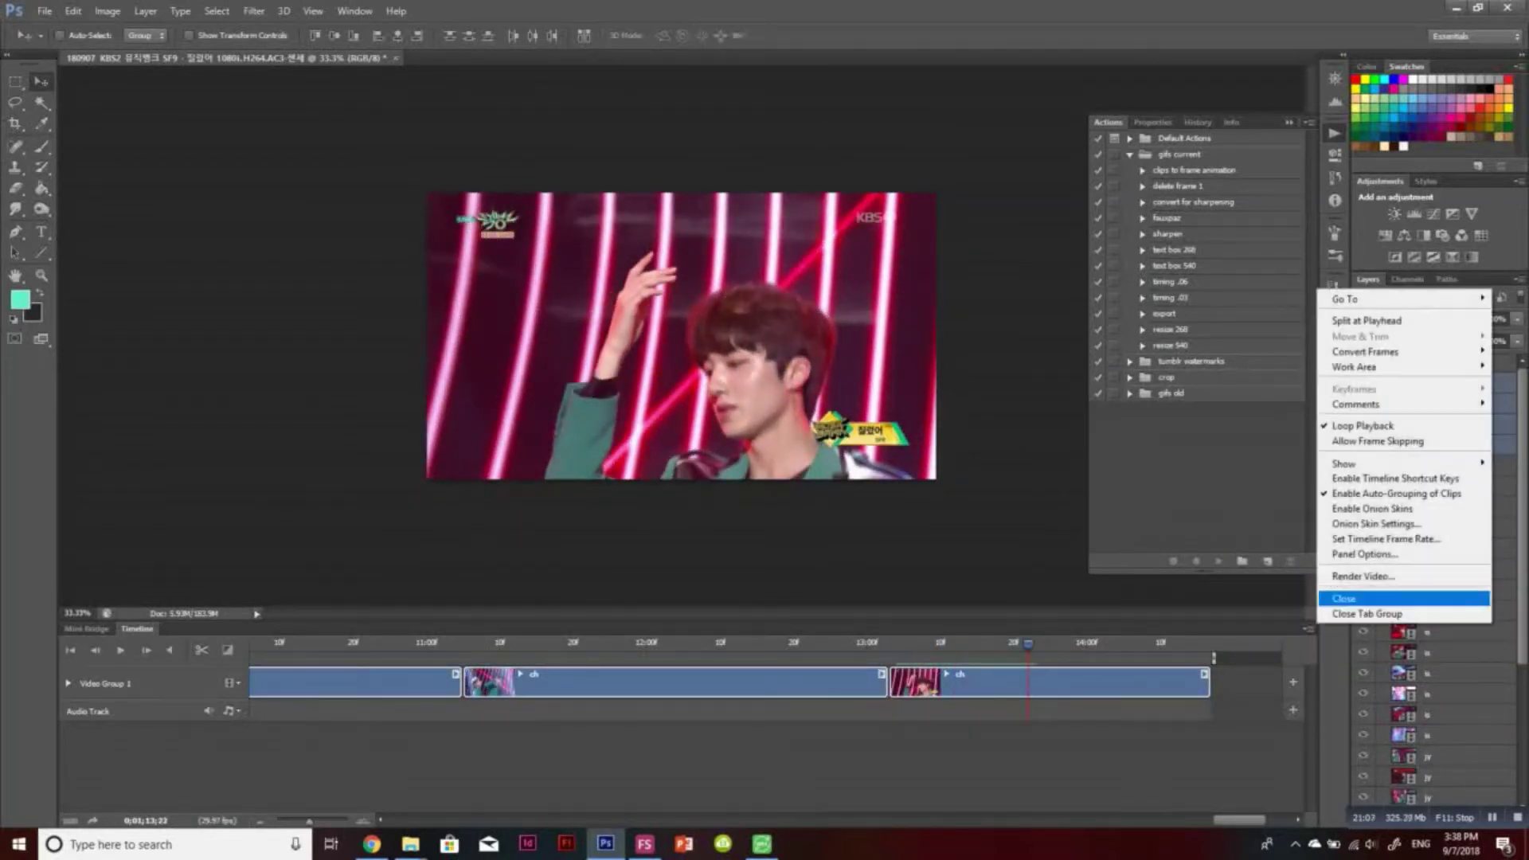
{"action": "key", "text": "Escape"}
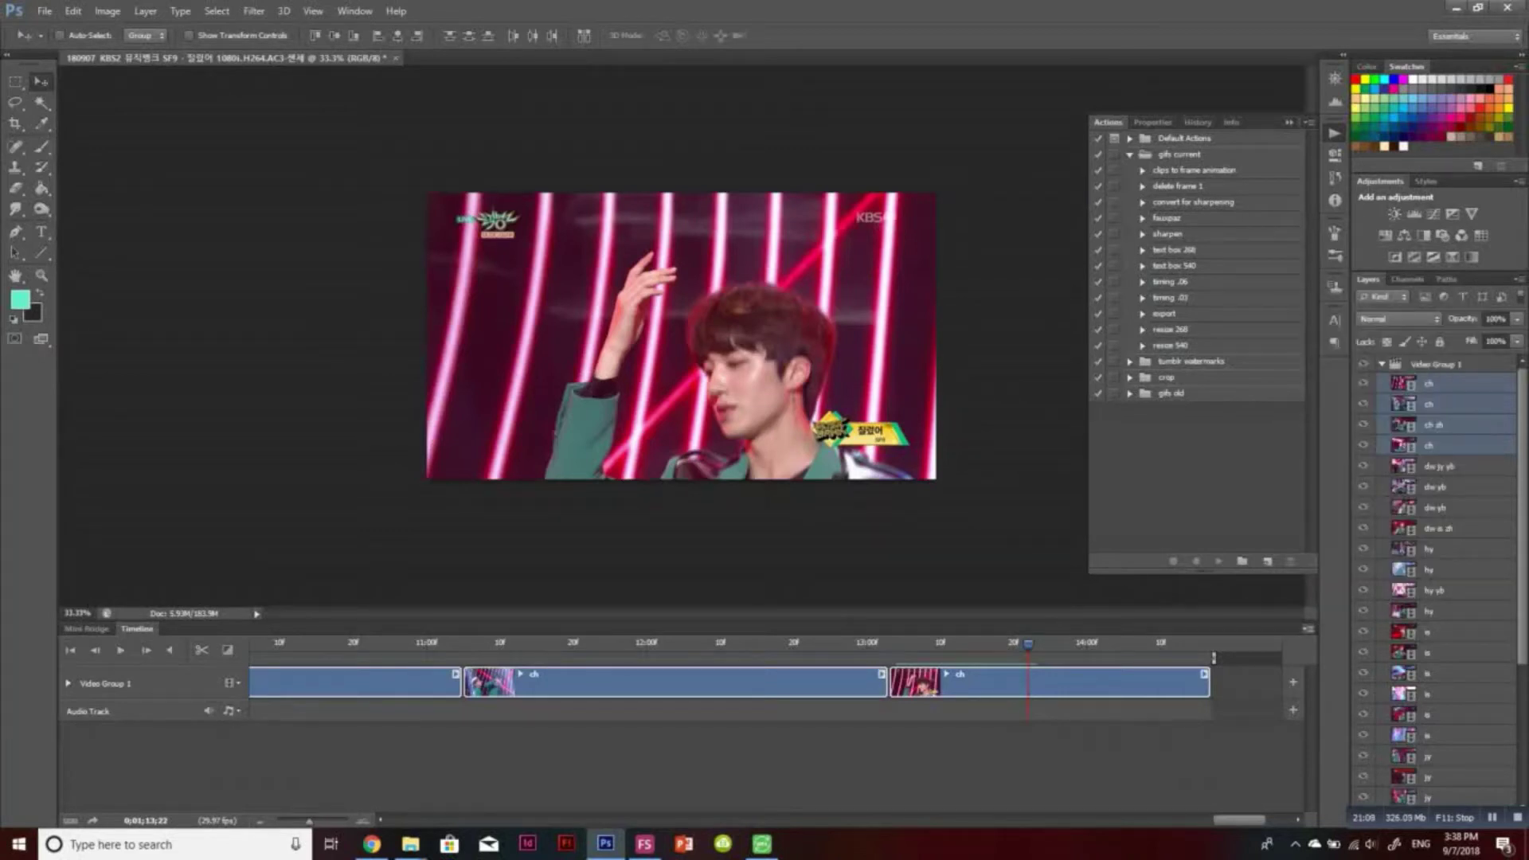
{"action": "left_click", "coordinate": [1308, 629]}
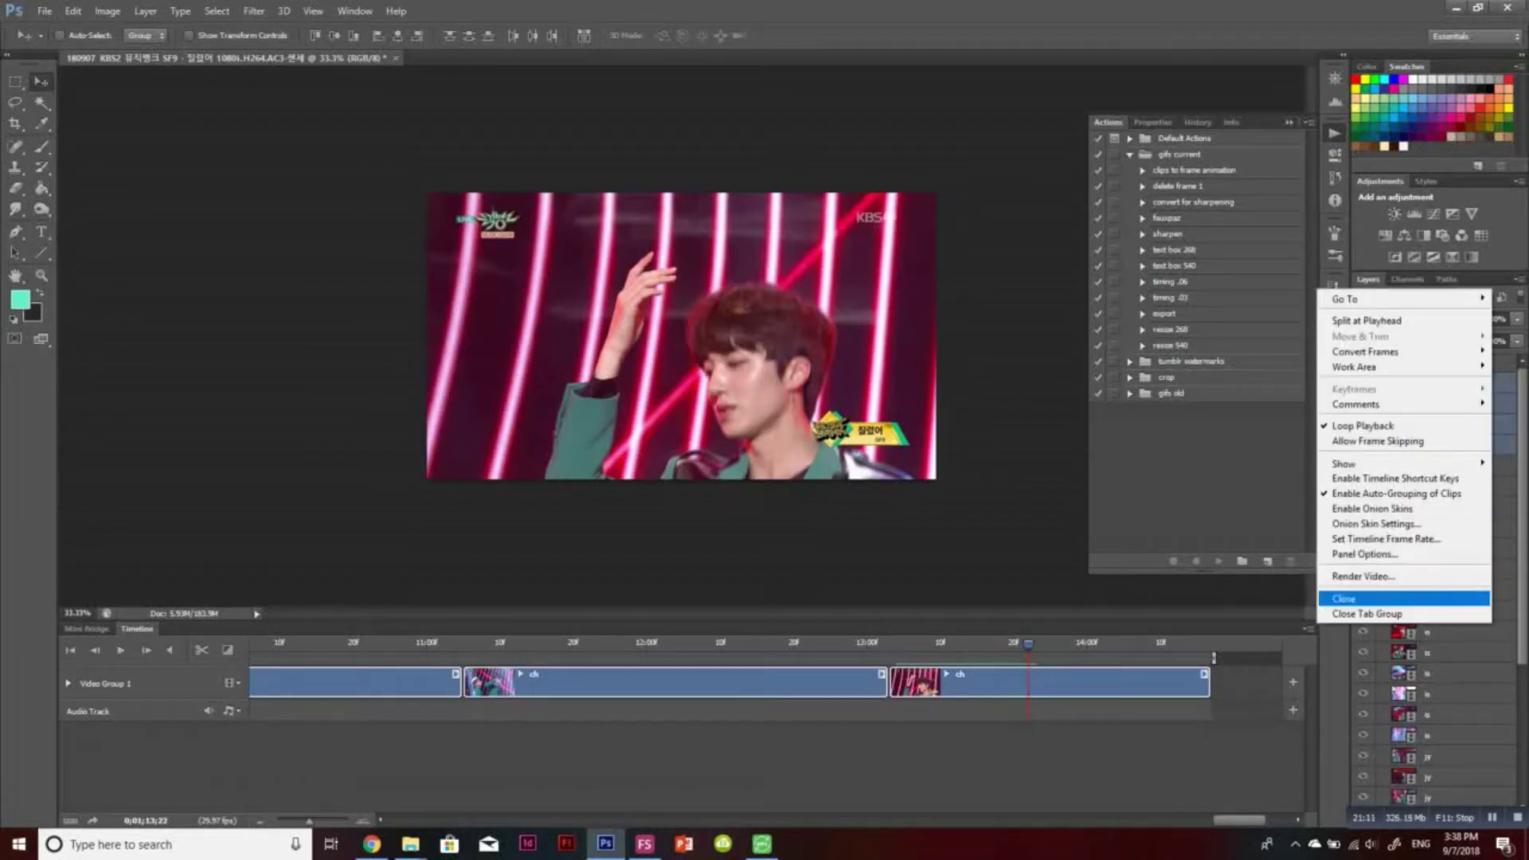
{"action": "left_click", "coordinate": [1363, 576]}
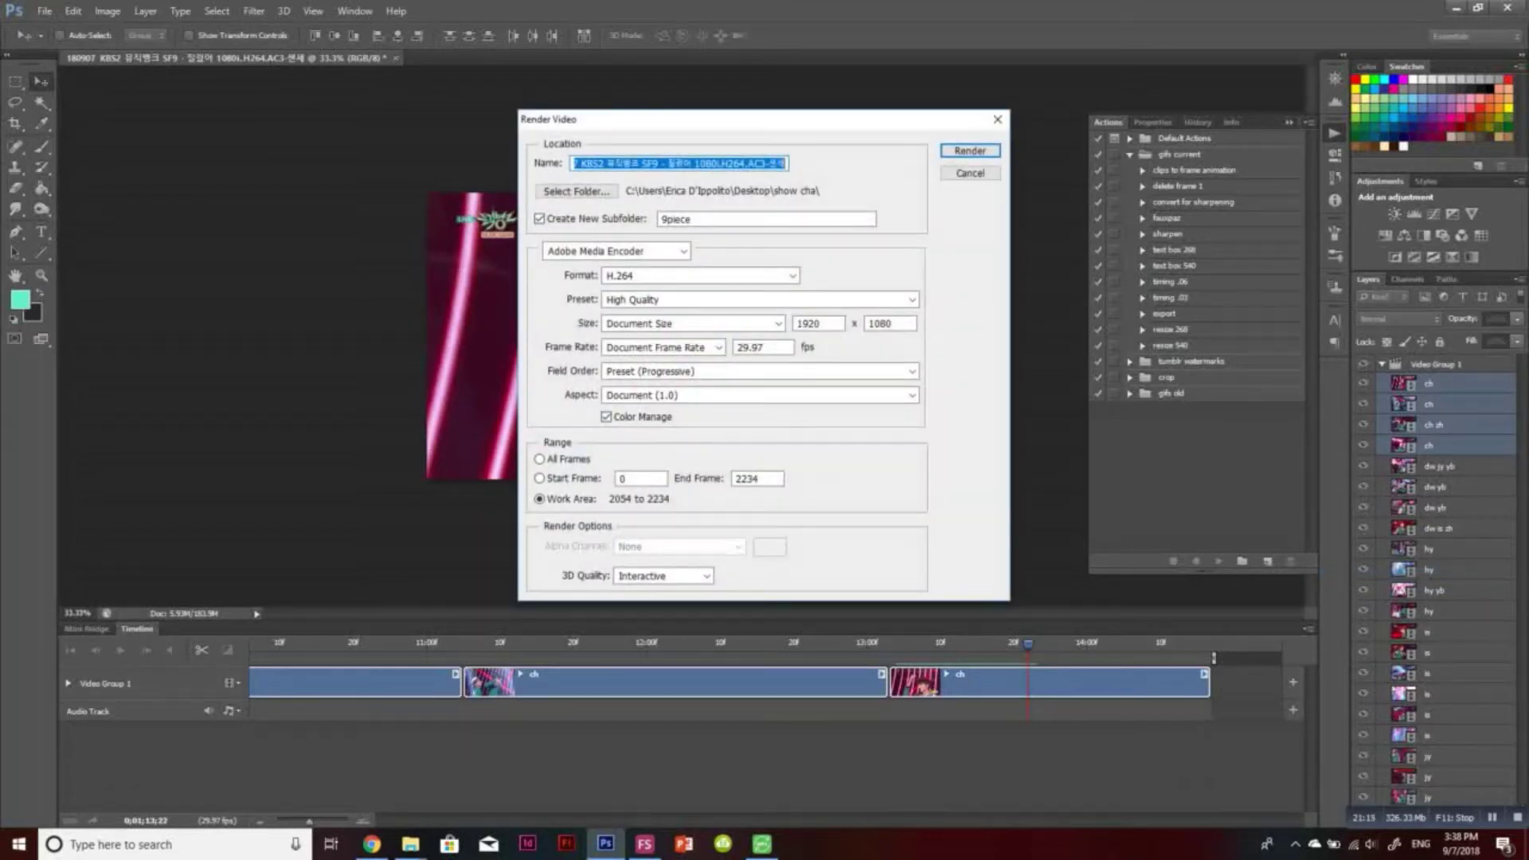
{"action": "left_click", "coordinate": [774, 163]}
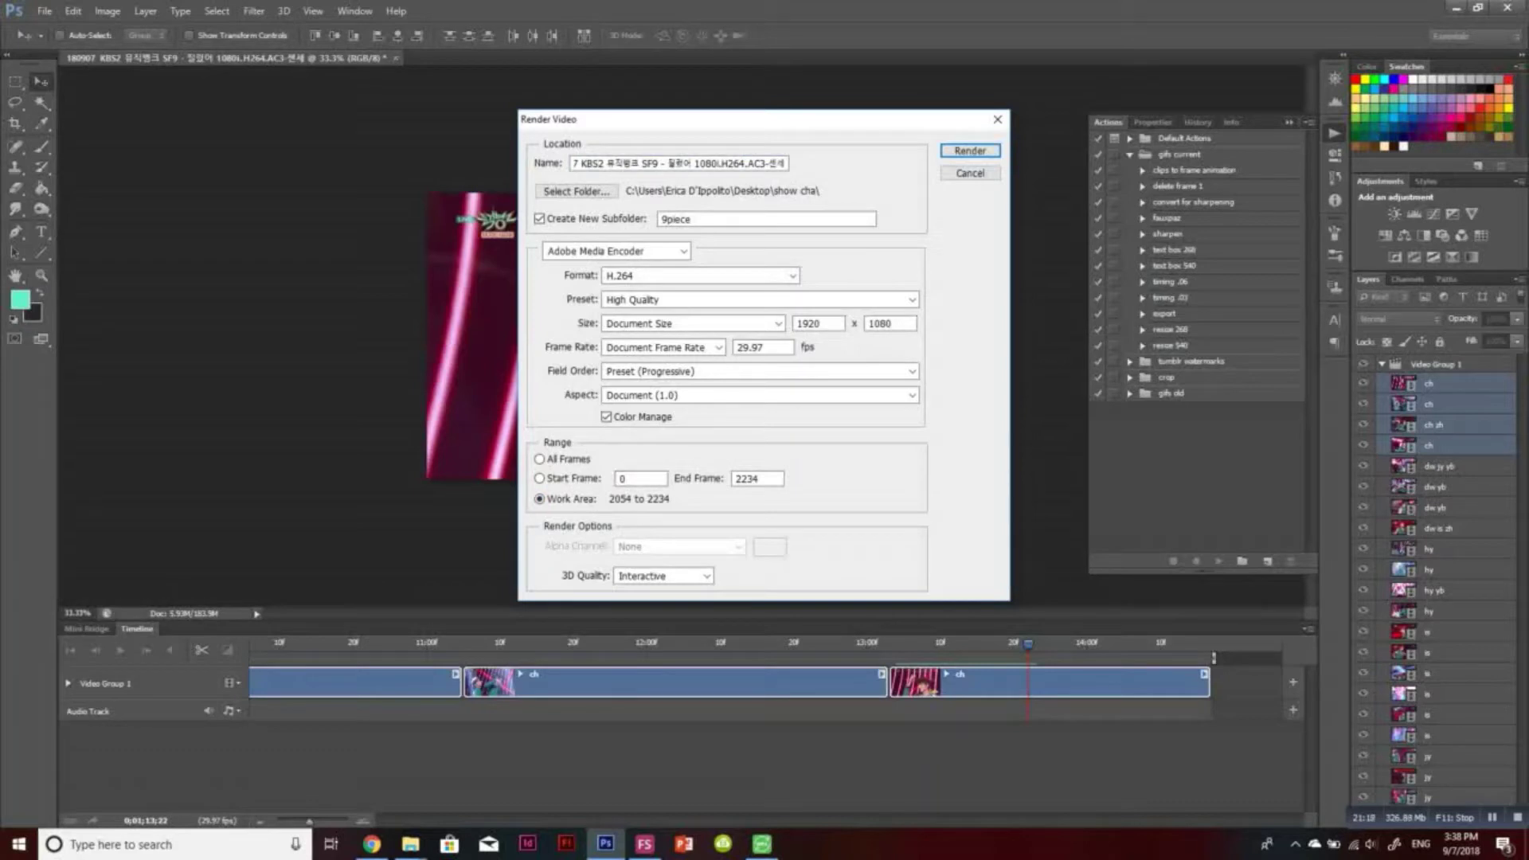
{"action": "left_click_drag", "start_coordinate": [785, 163], "coordinate": [562, 164]}
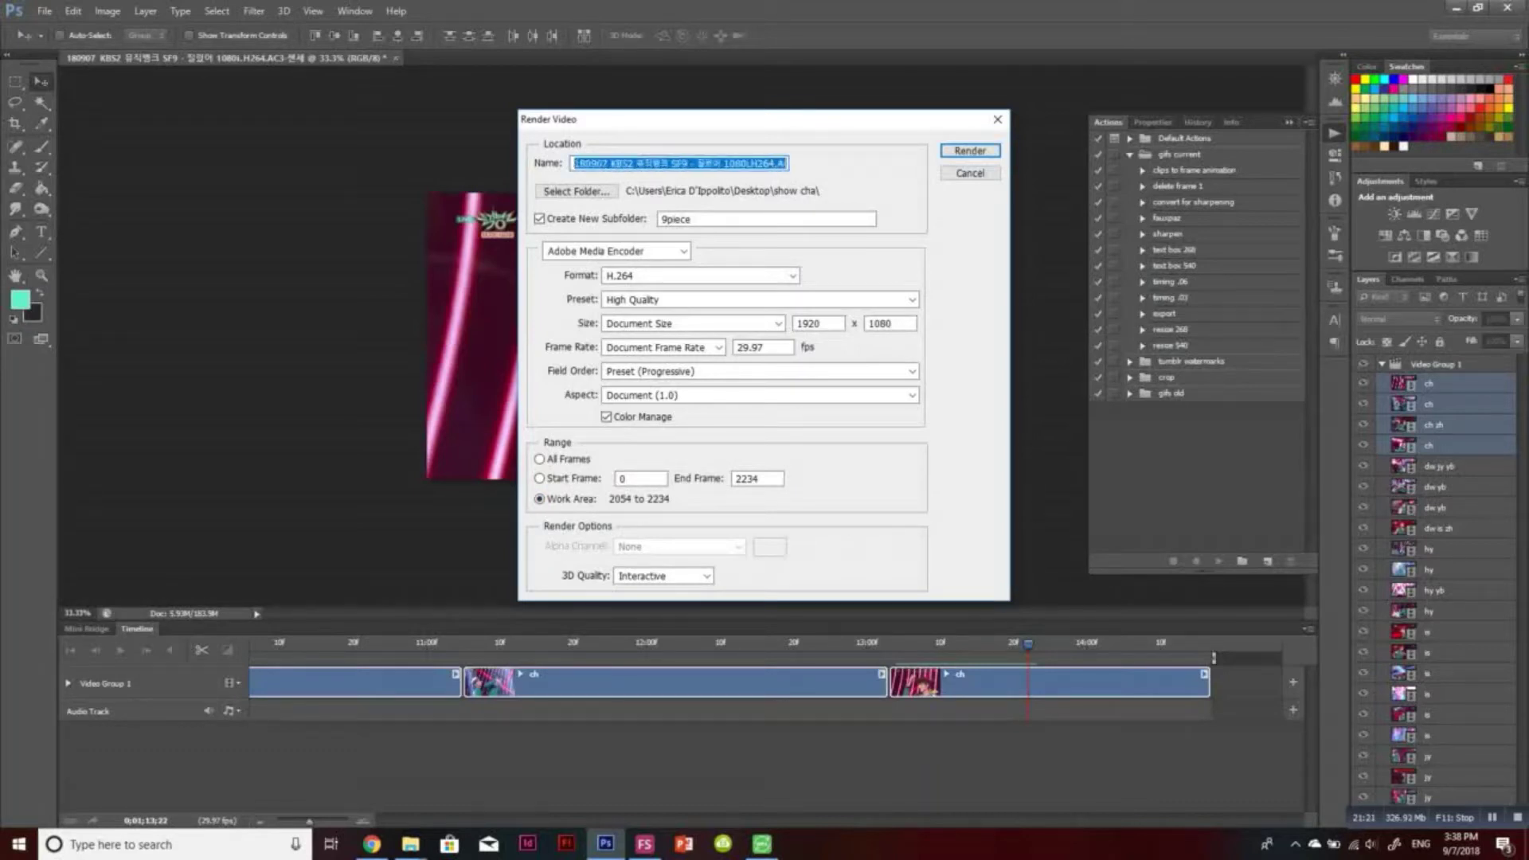
{"action": "type", "text": "chan"}
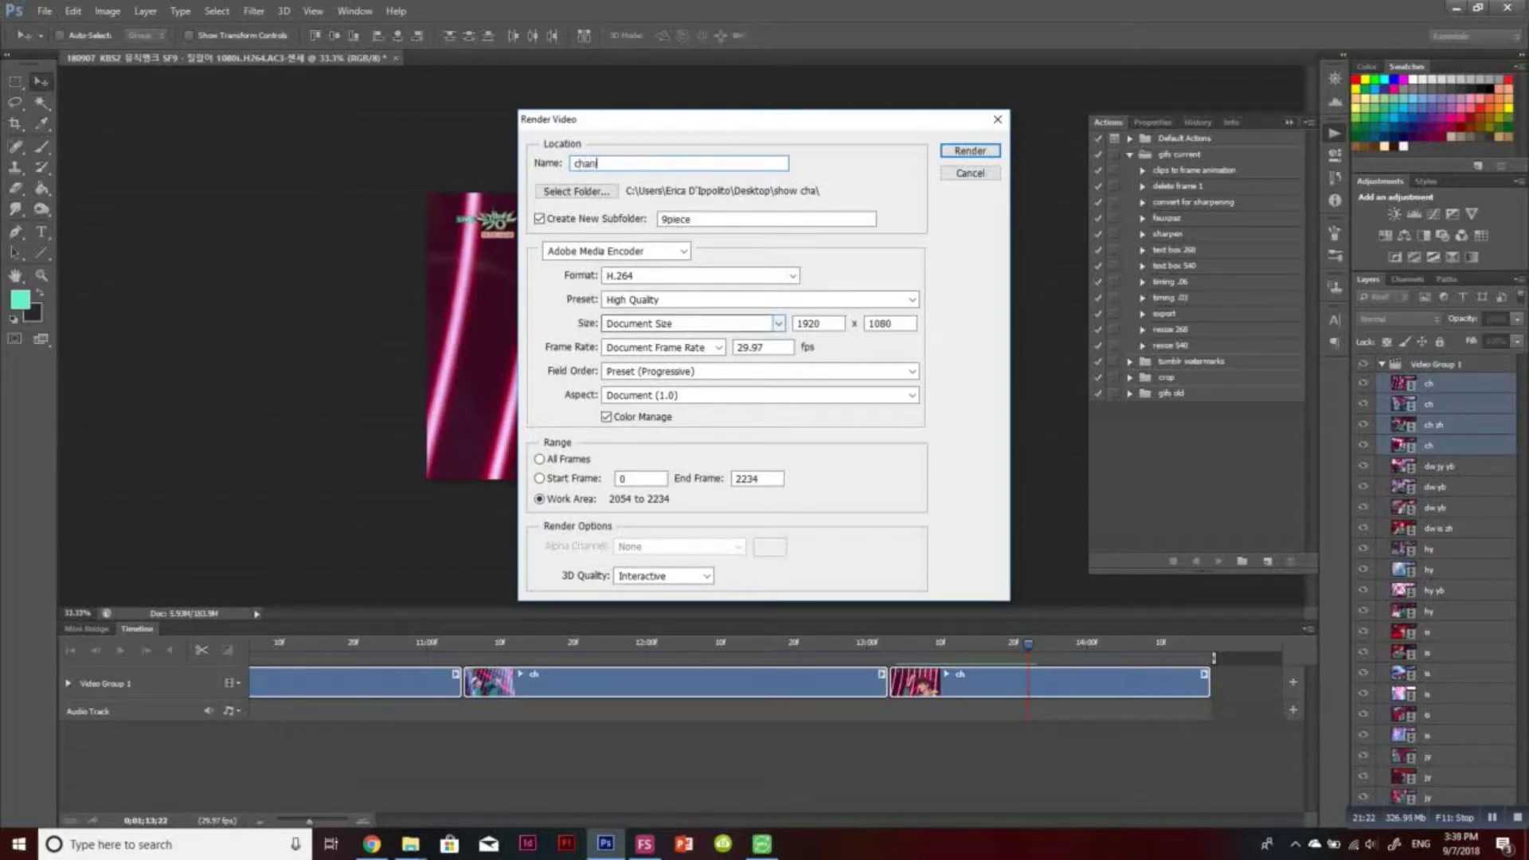
{"action": "type", "text": "i"}
Set the render location to the Desktop with a new subfolder named Music Bank and render the work area
{"action": "left_click", "coordinate": [577, 191]}
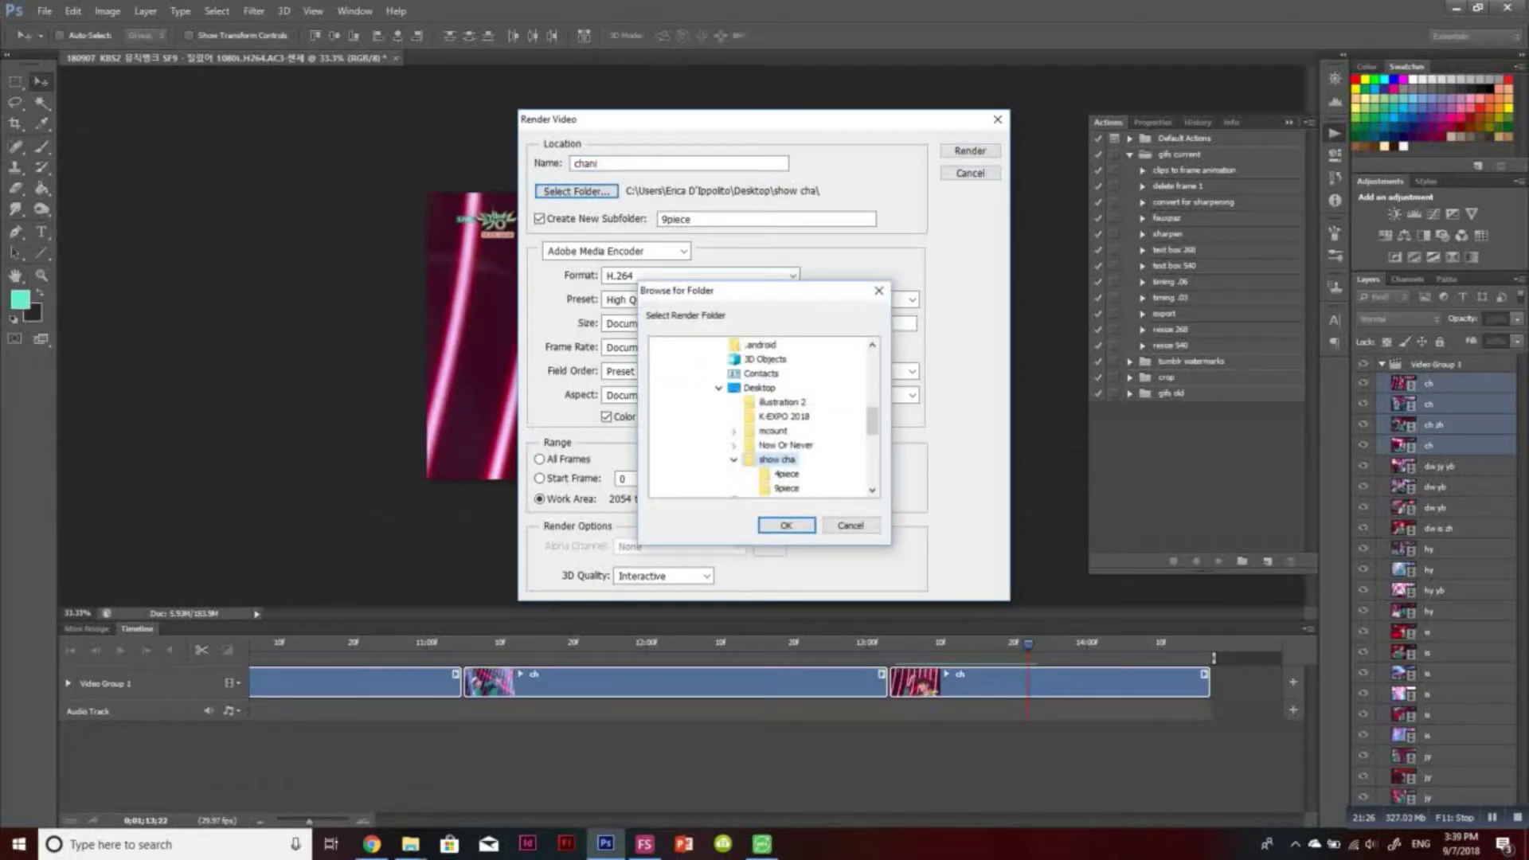
{"action": "left_click", "coordinate": [759, 388]}
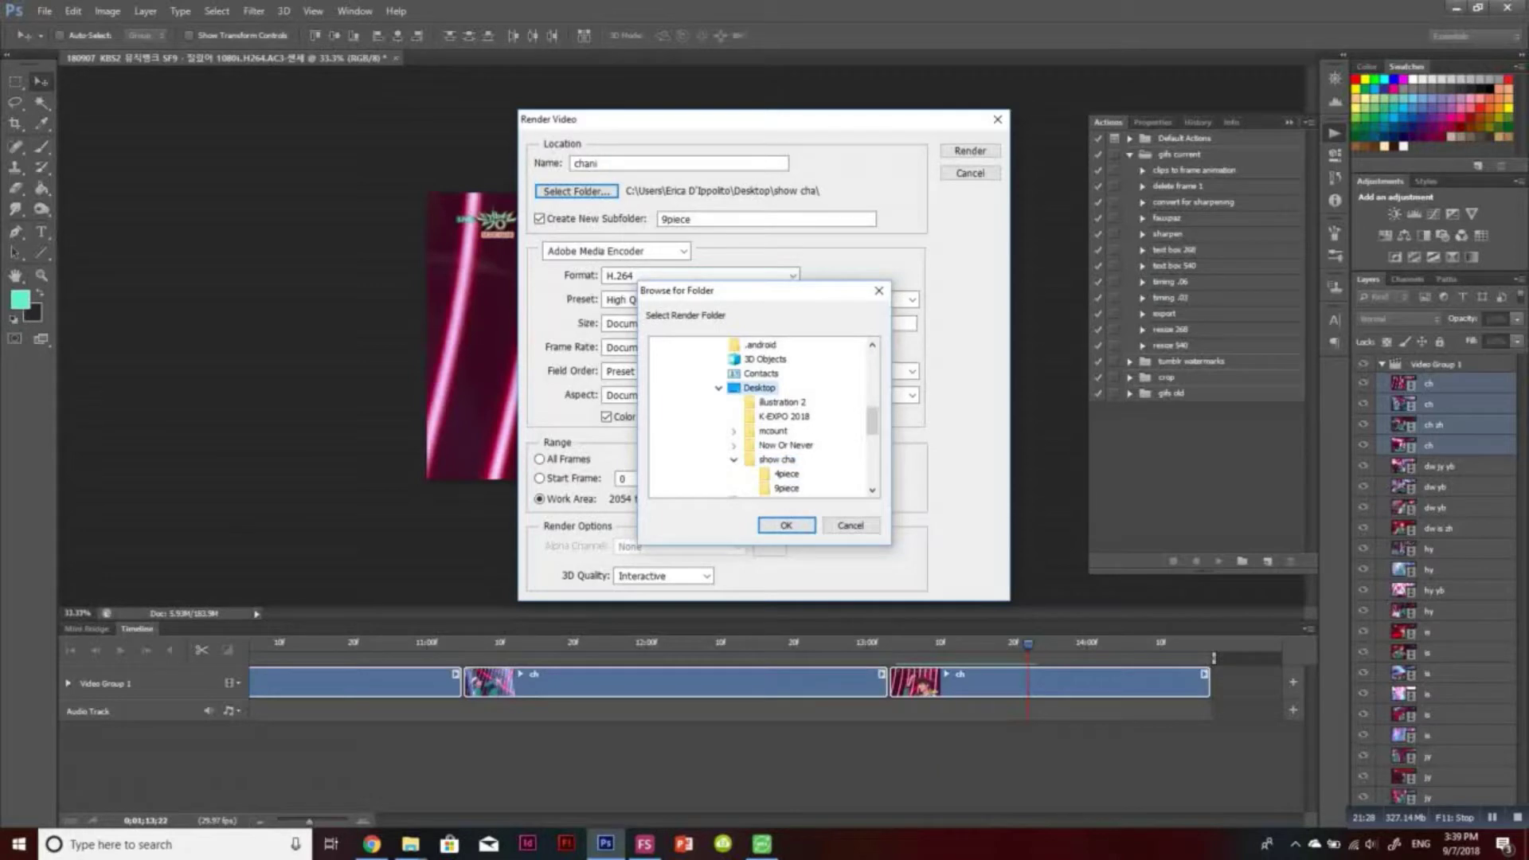
{"action": "left_click", "coordinate": [786, 526]}
{"action": "double_click", "coordinate": [677, 219]}
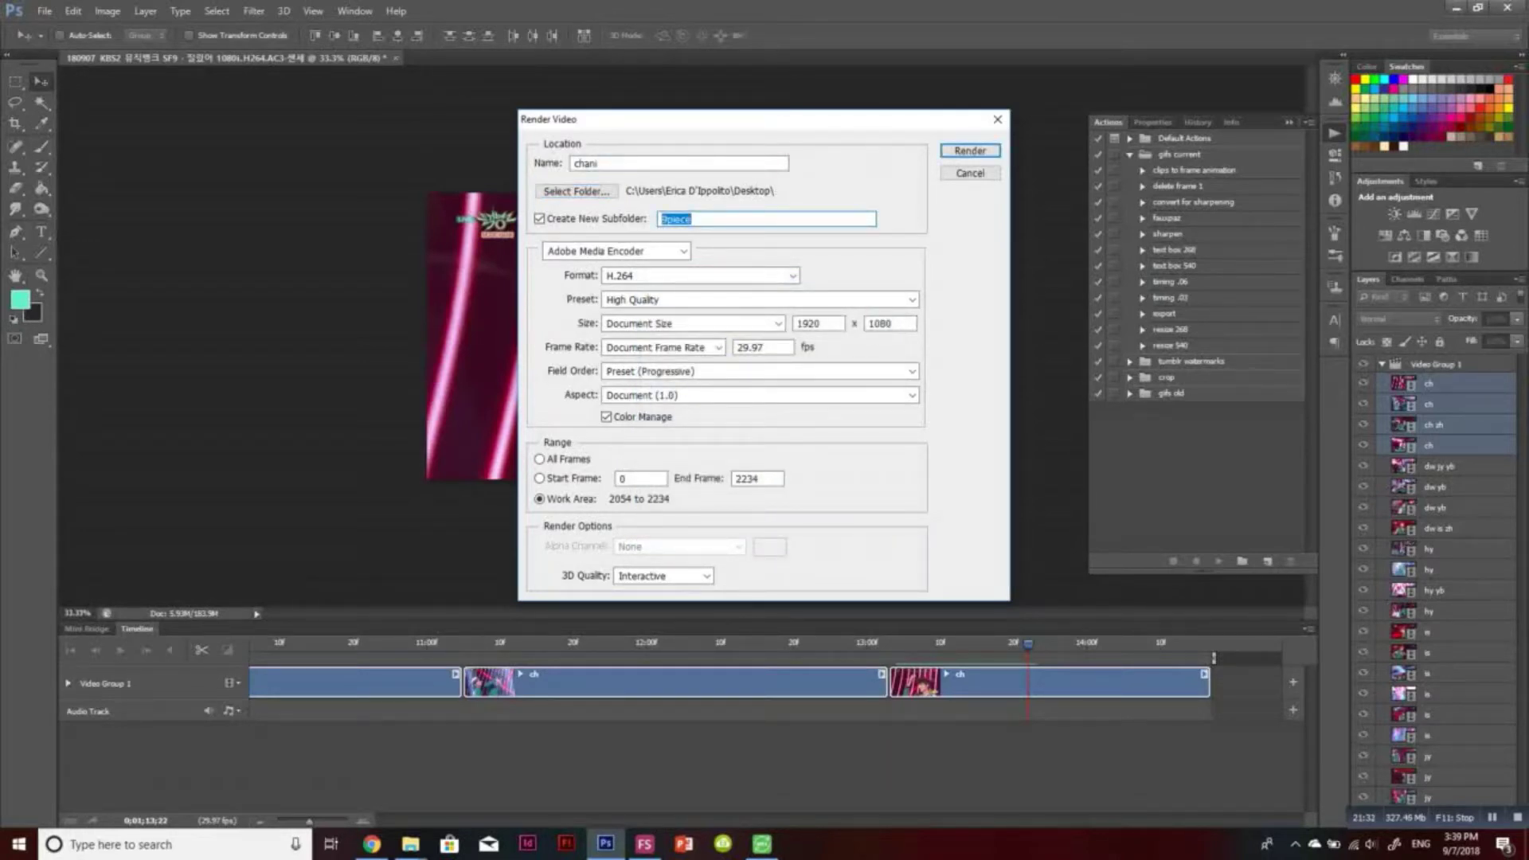
{"action": "type", "text": "Music Bank"}
{"action": "key", "text": "Return"}
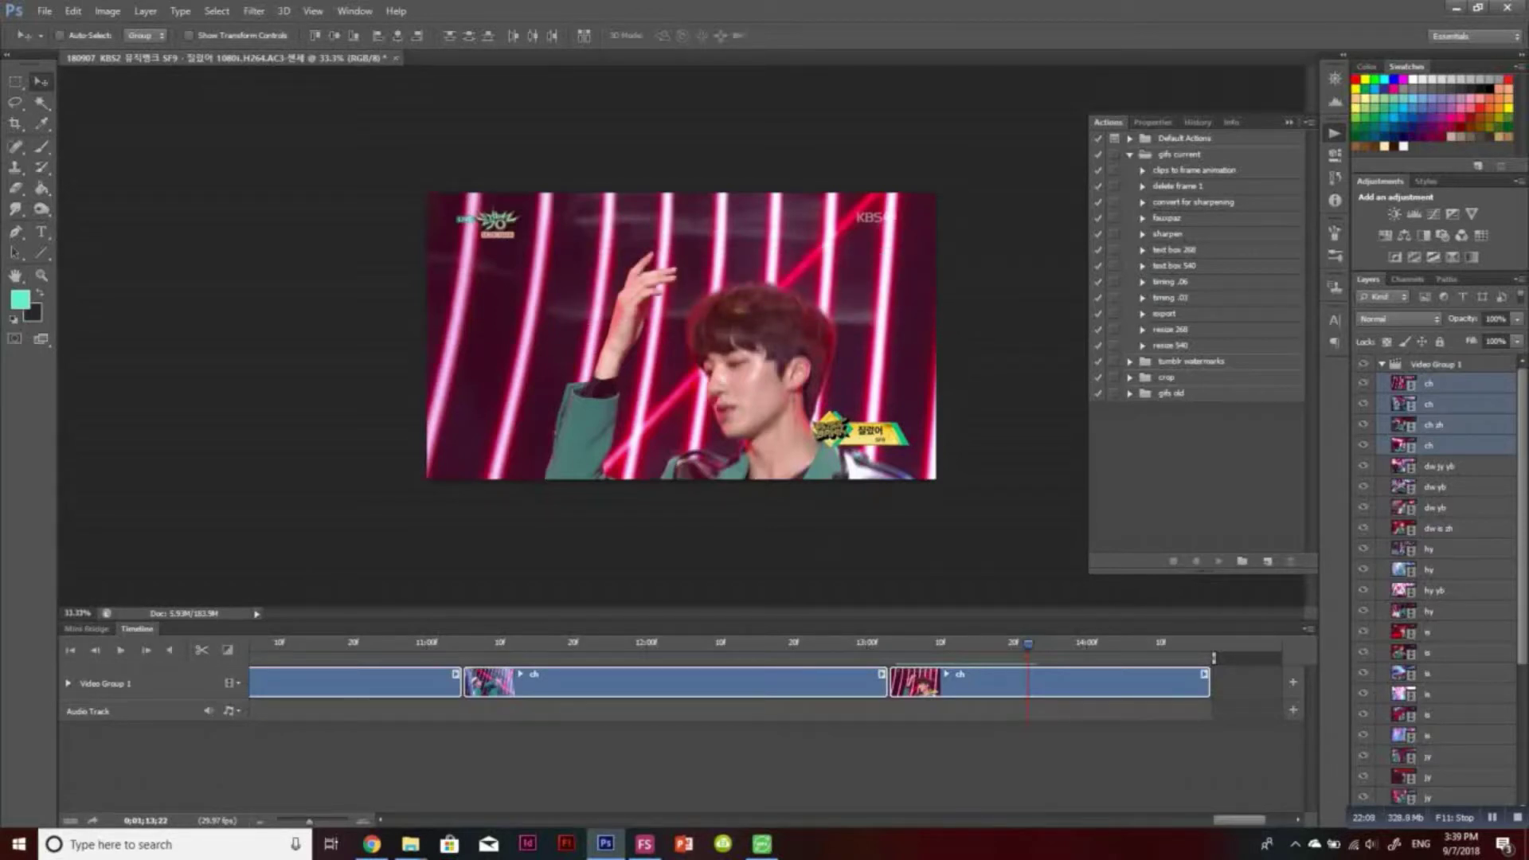
Play the last ch clip, the close-up with the pink light bars, and delete it
{"action": "key", "text": "space"}
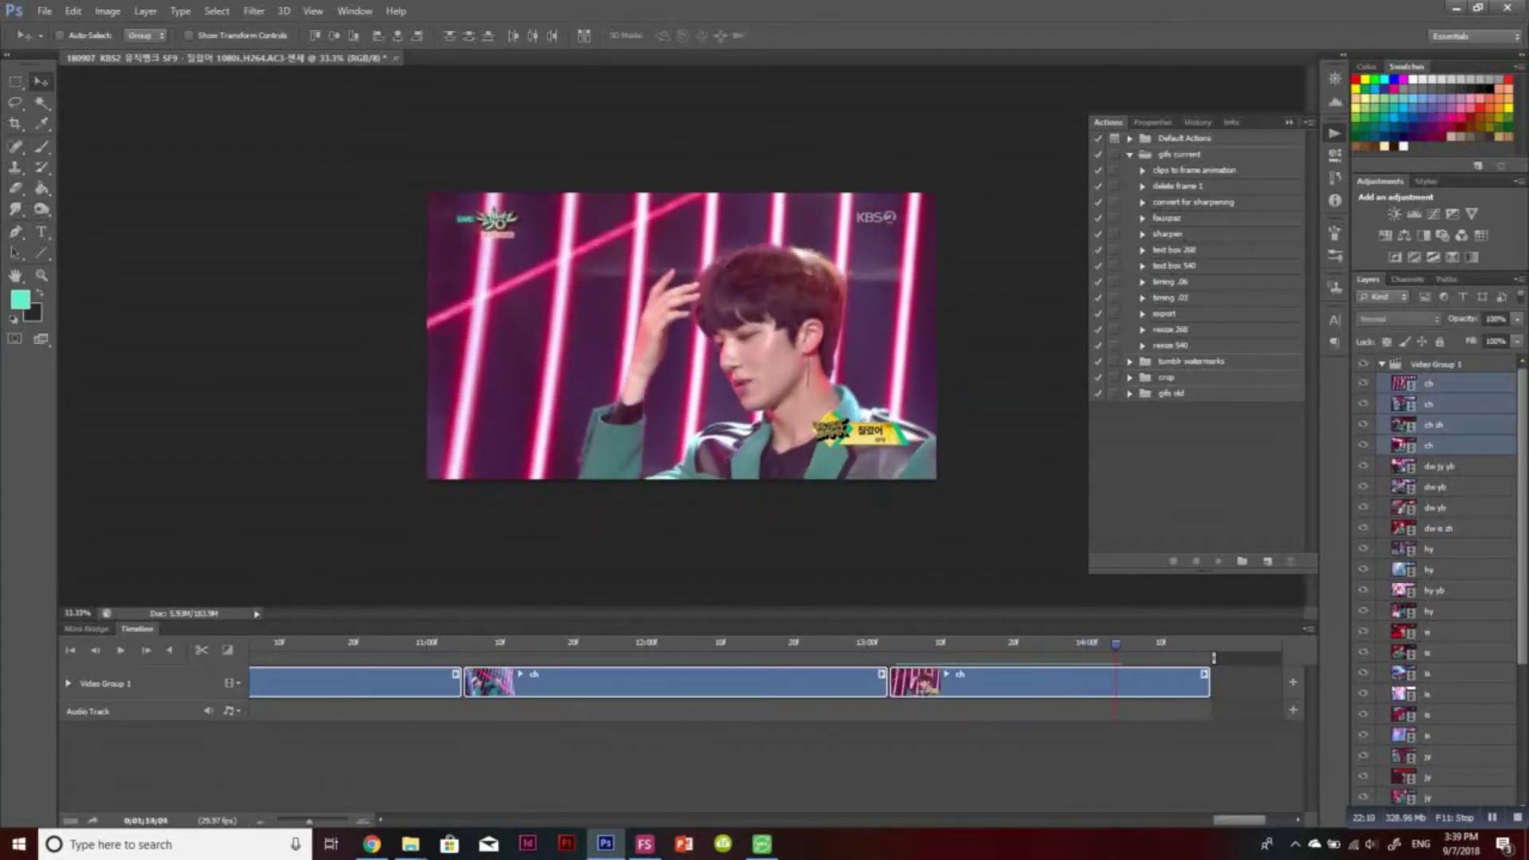
{"action": "key", "text": "Delete"}
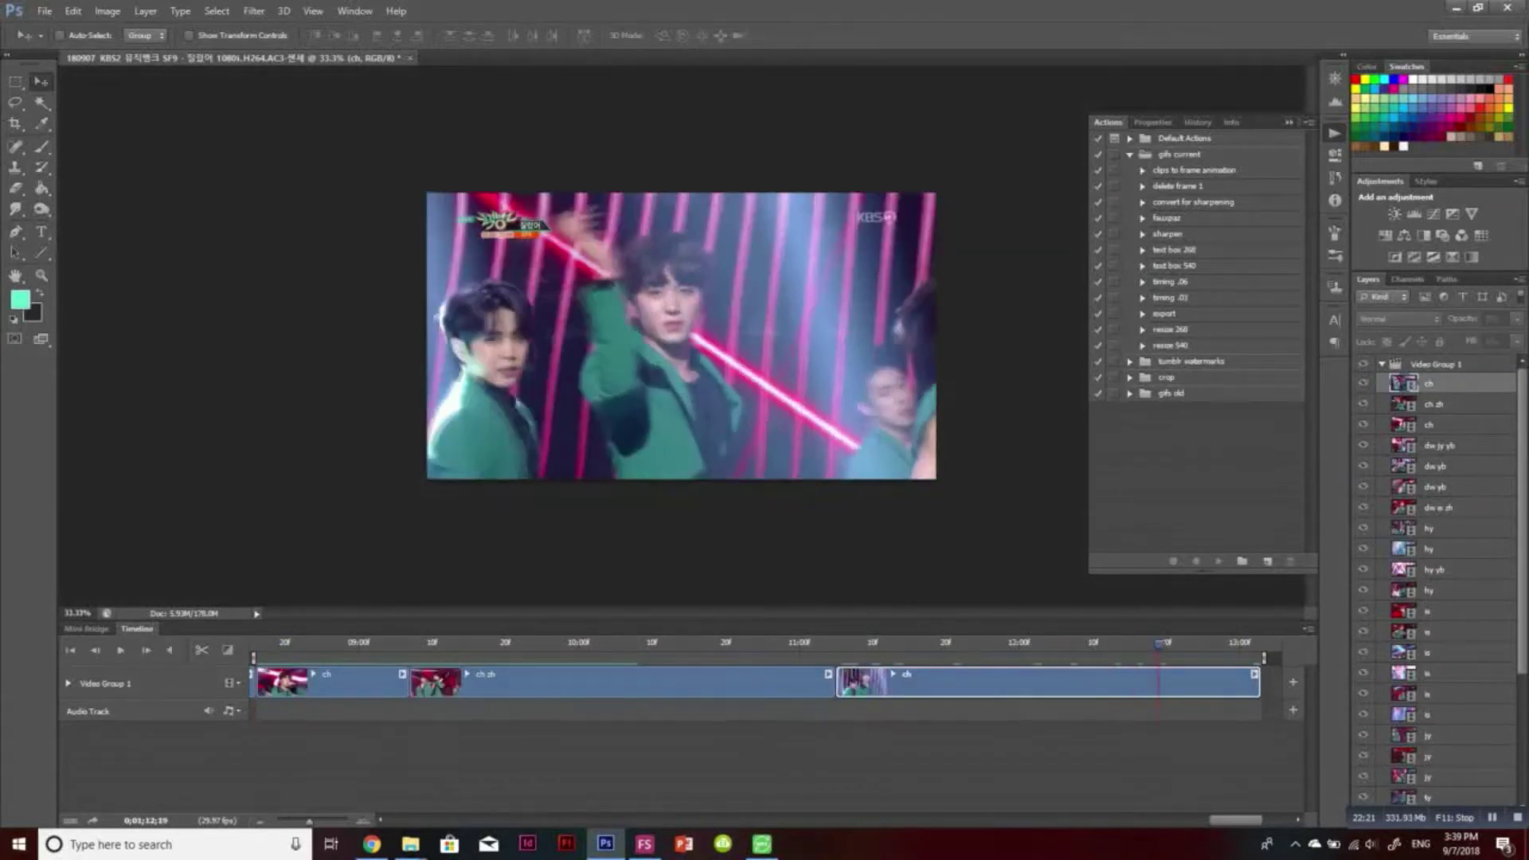
Try deleting the remaining ch clips from the video group one after another
{"action": "key", "text": "Delete"}
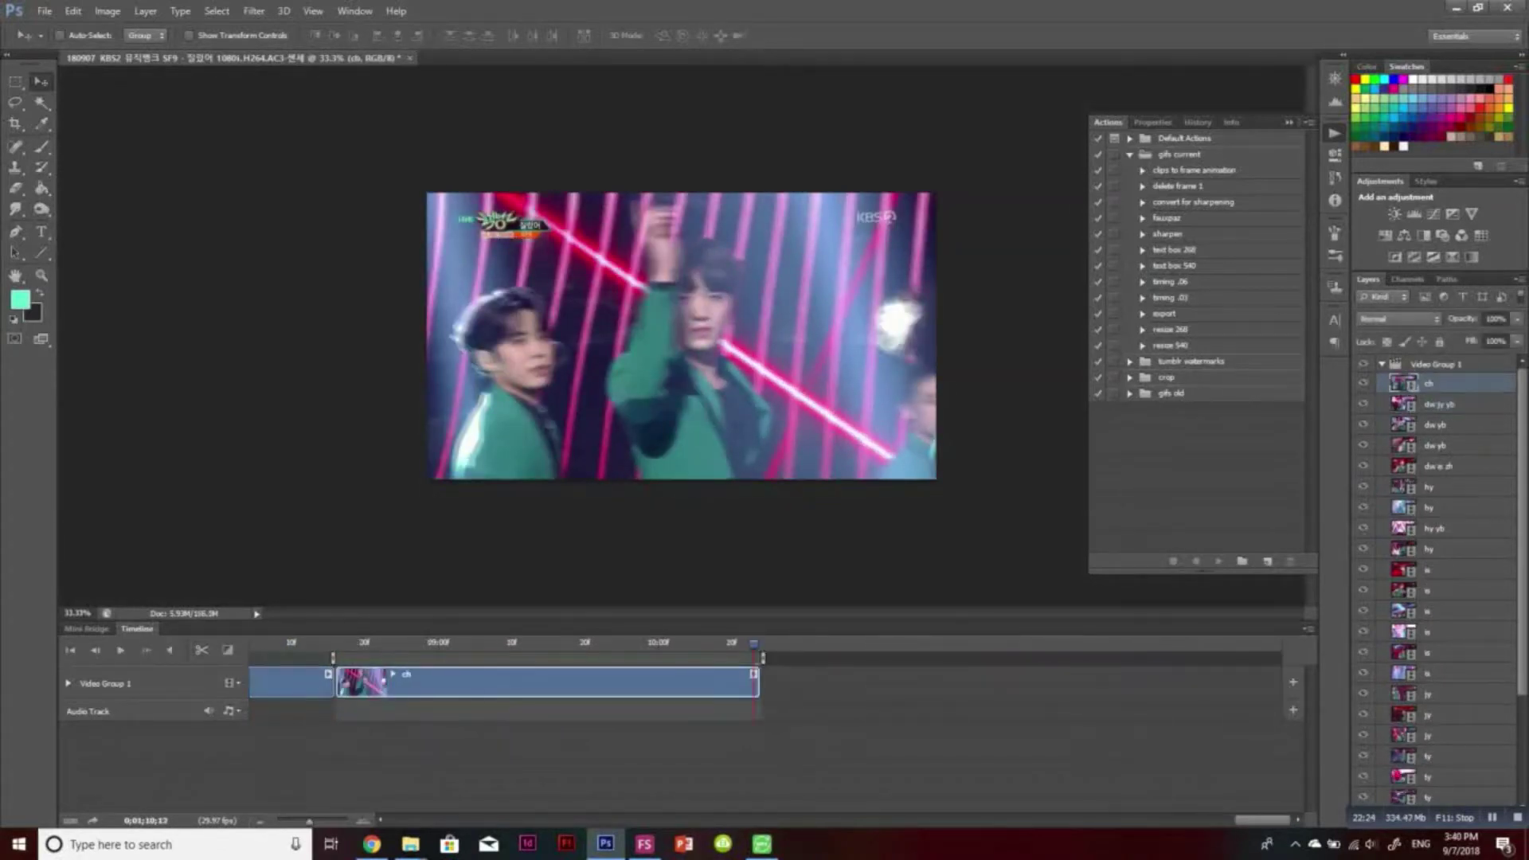
{"action": "scroll", "coordinate": [1434, 582], "scroll_direction": "down", "scroll_amount": 4}
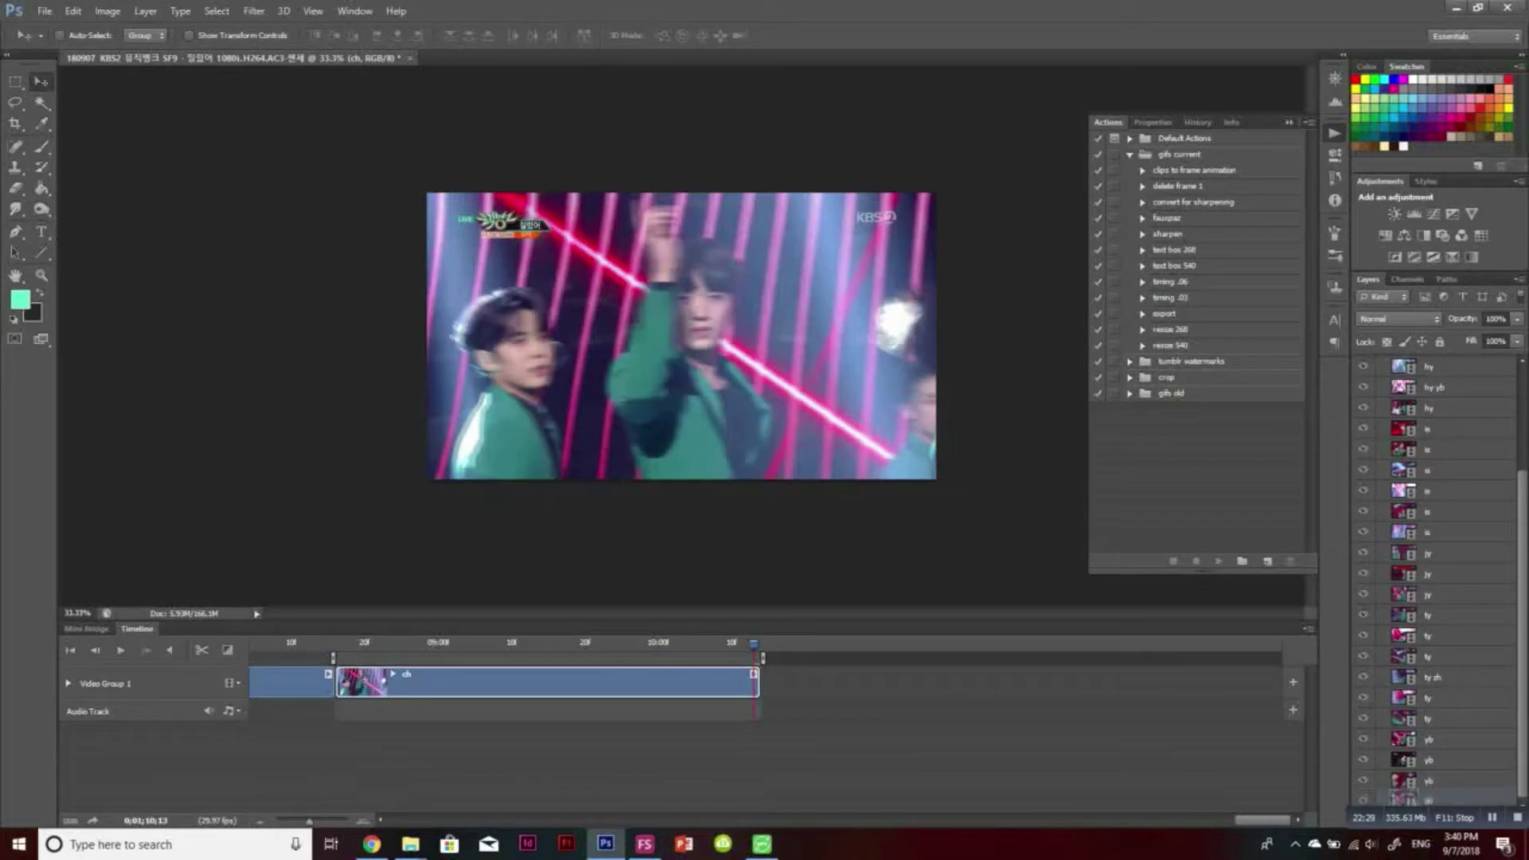
{"action": "key", "text": "Delete"}
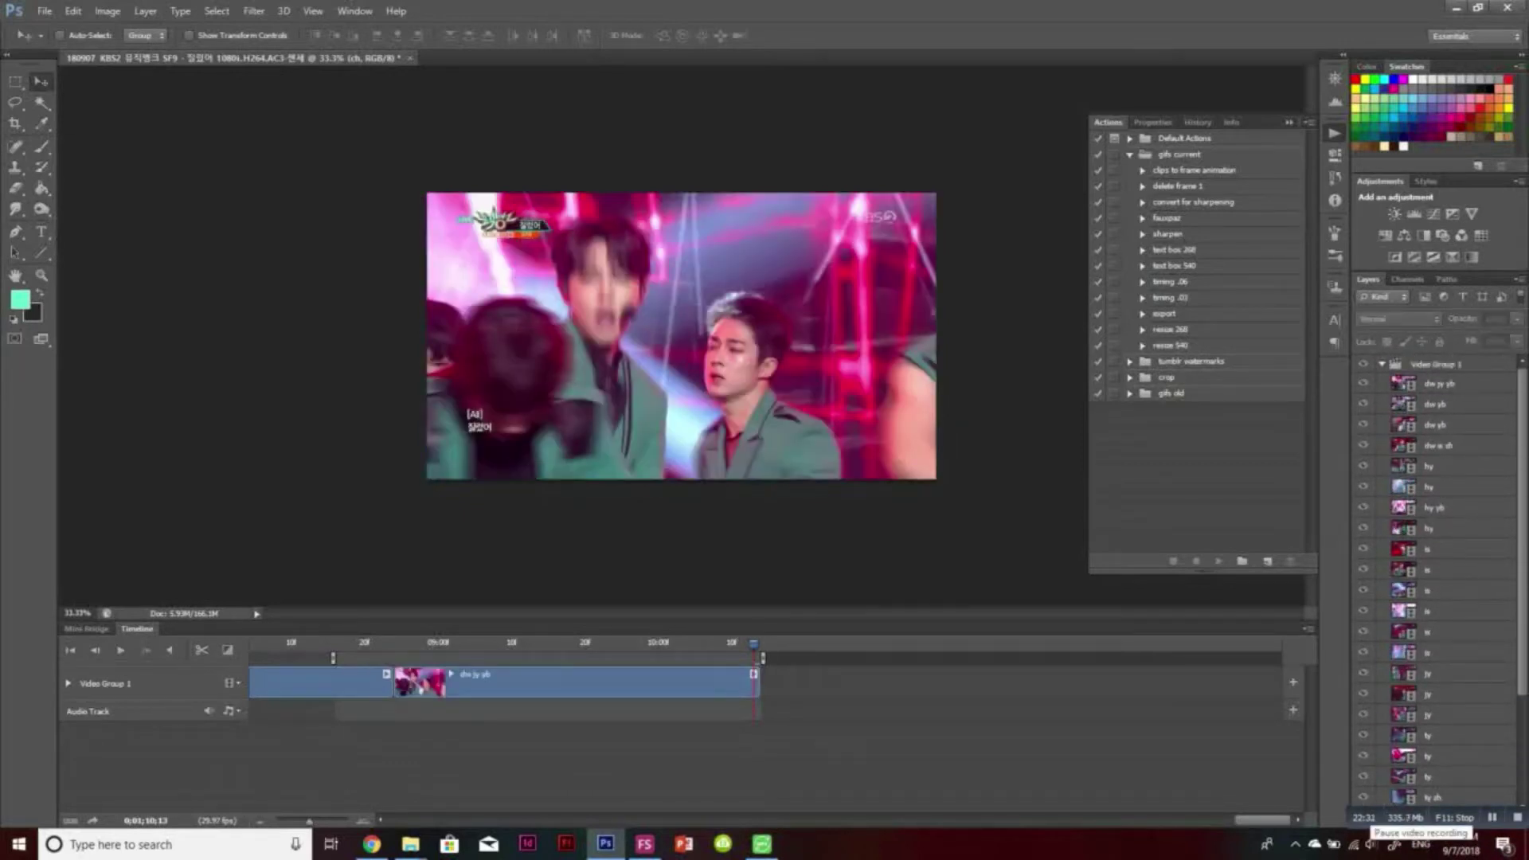
Undo the last deletions to restore the ch, ch zh and ch clips
{"action": "key", "text": "ctrl+z"}
{"action": "key", "text": "ctrl+alt+z"}
{"action": "key", "text": "ctrl+alt+z"}
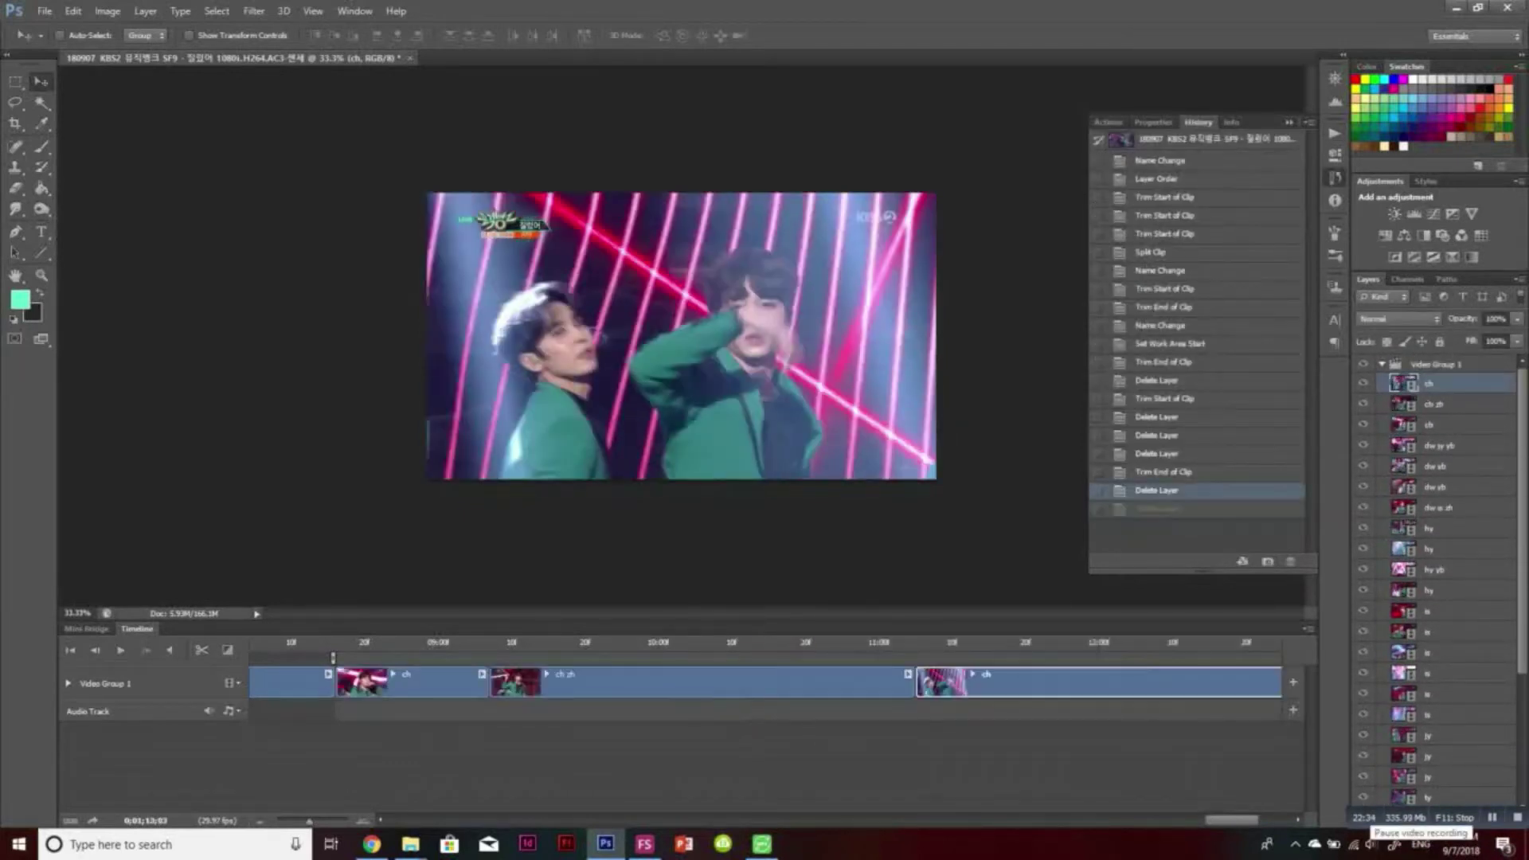
Rename the ch zh clip to zh and move it down among the zh clips in the video group
{"action": "double_click", "coordinate": [1434, 425]}
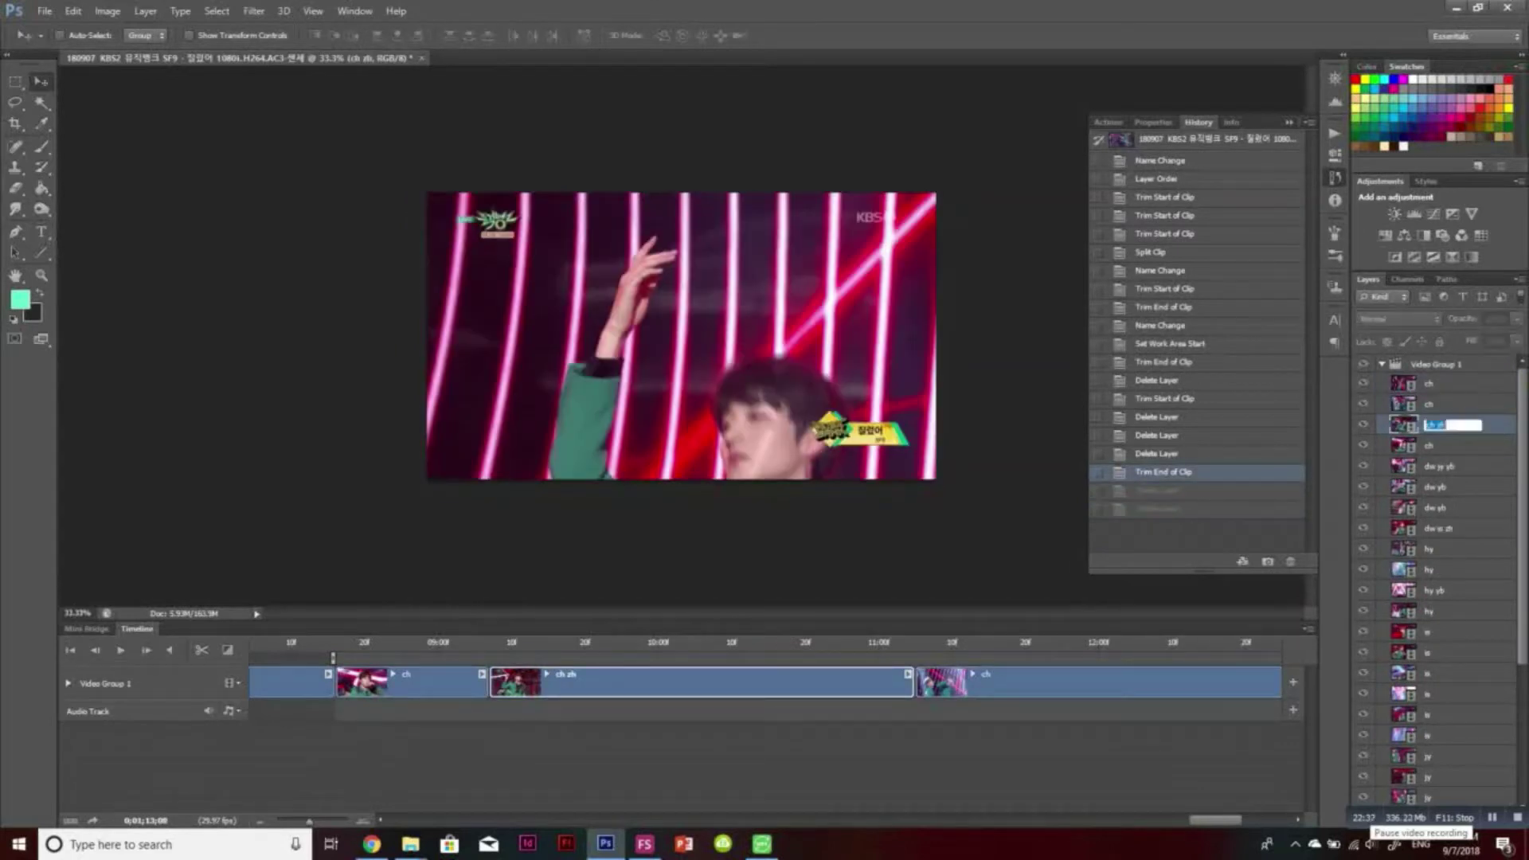
{"action": "type", "text": "zh"}
{"action": "key", "text": "Return"}
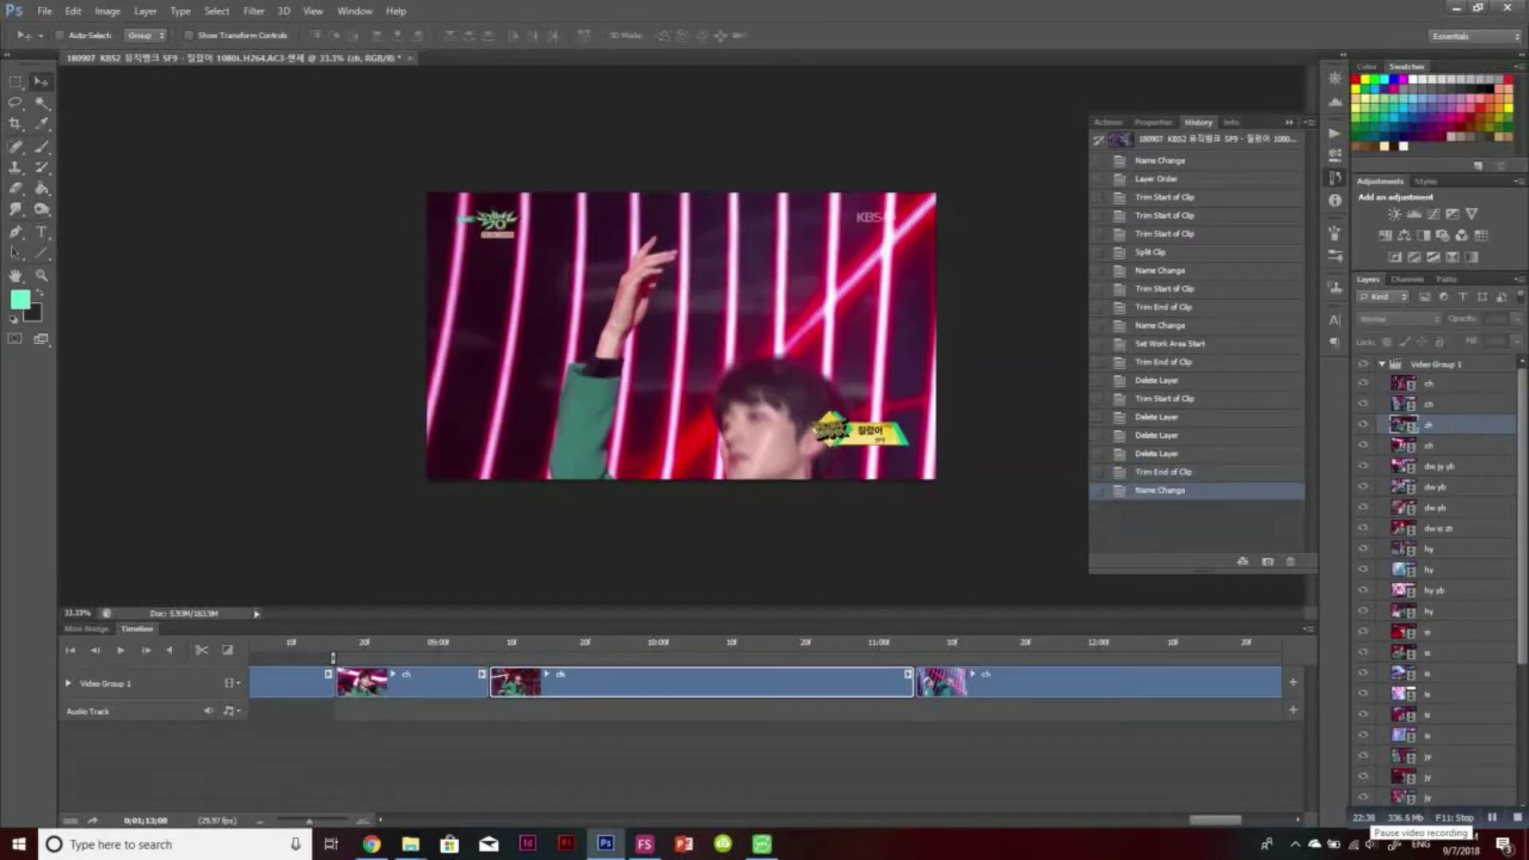
{"action": "left_click_drag", "start_coordinate": [973, 643], "coordinate": [1217, 644]}
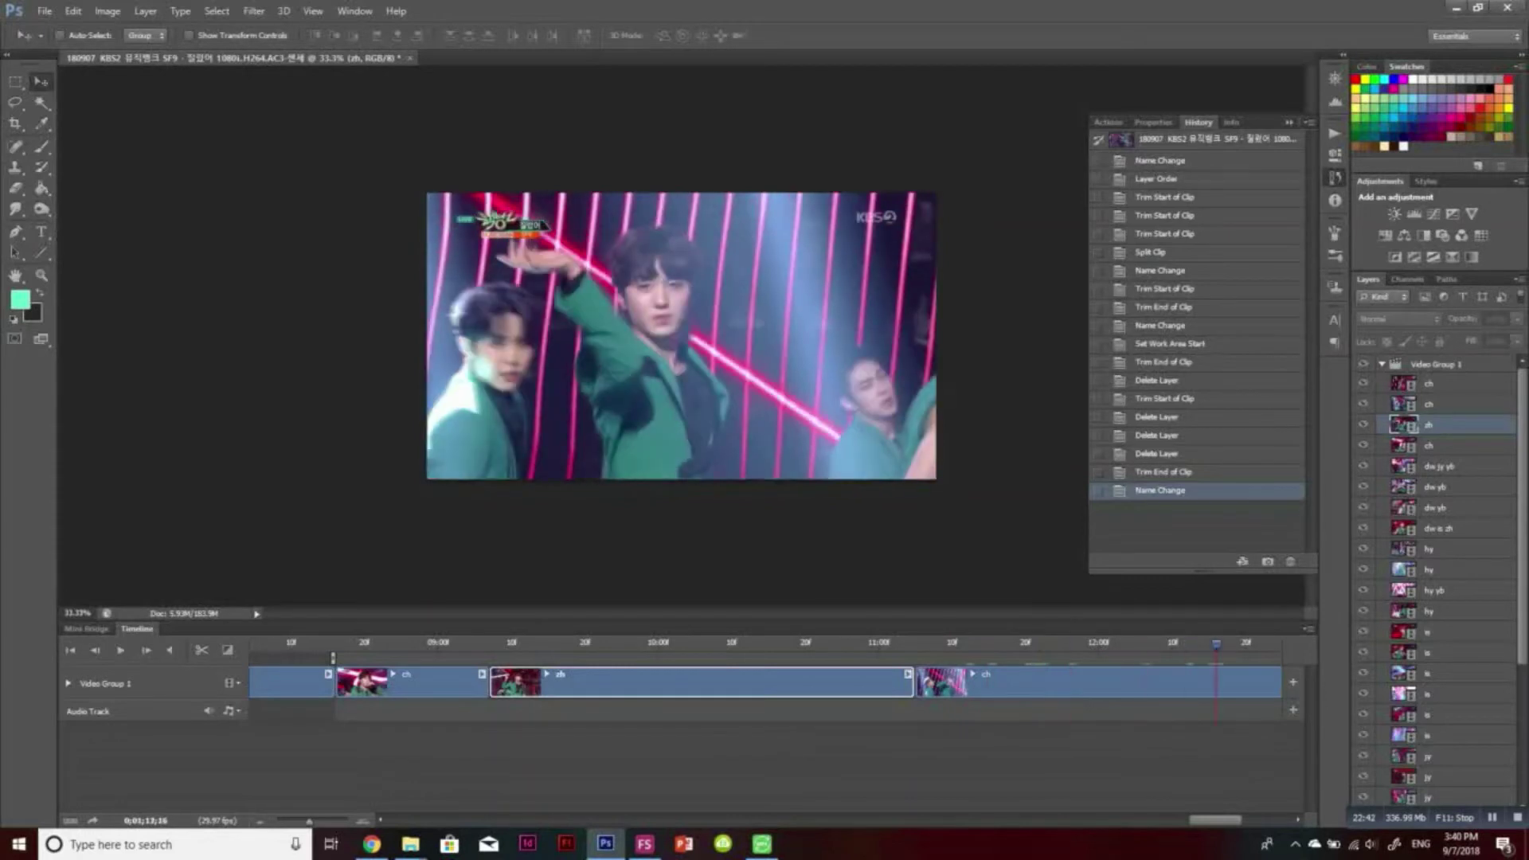
{"action": "scroll", "coordinate": [1434, 581], "scroll_direction": "down", "scroll_amount": 5}
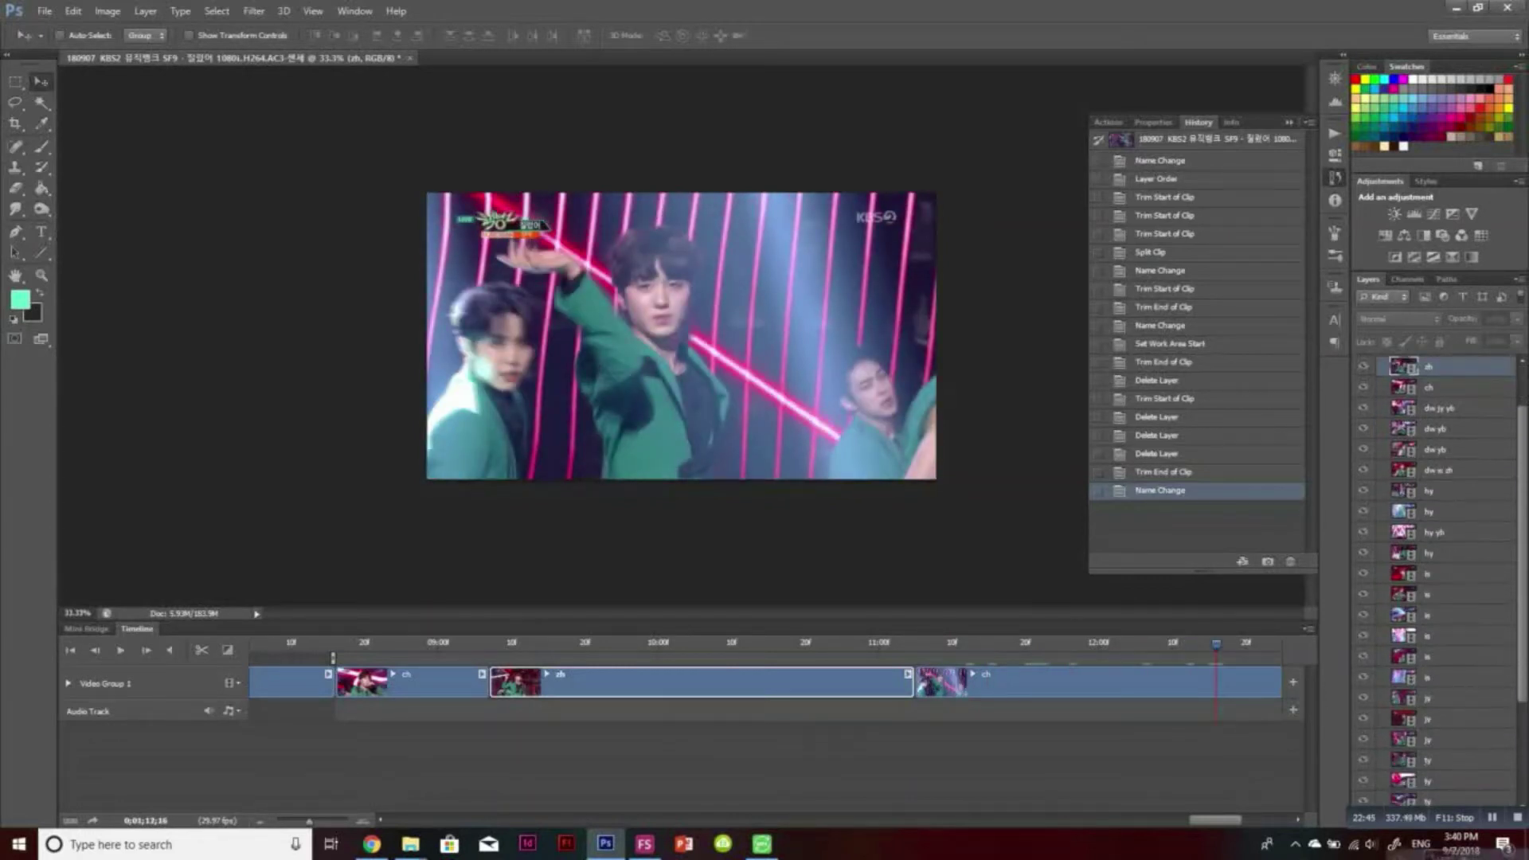
{"action": "left_click_drag", "start_coordinate": [1430, 852], "coordinate": [1430, 791]}
Delete the three ch clips at the start of the layer list and move the zh clip to the end of the video group
{"action": "left_click", "coordinate": [1431, 384]}
{"action": "left_click", "coordinate": [1430, 425], "text": "shift"}
{"action": "key", "text": "Delete"}
{"action": "scroll", "coordinate": [1434, 581], "scroll_direction": "down", "scroll_amount": 5}
{"action": "left_click_drag", "start_coordinate": [1430, 531], "coordinate": [1429, 799]}
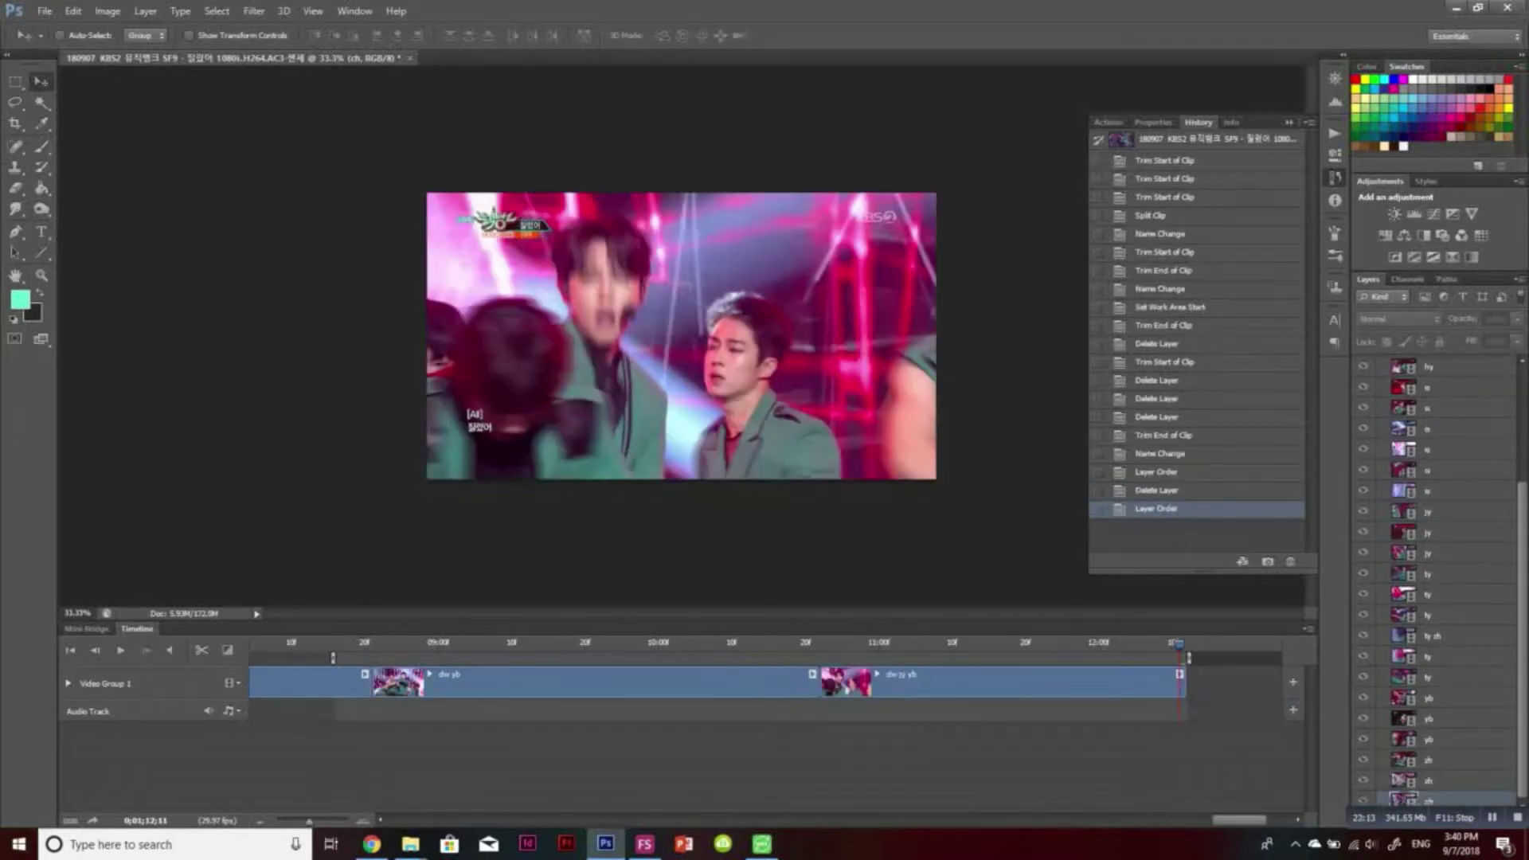
Select the four dw clips and review the footage of the dw jy yb clip
{"action": "scroll", "coordinate": [1434, 581], "scroll_direction": "up", "scroll_amount": 10}
{"action": "left_click", "coordinate": [1439, 383]}
{"action": "left_click", "coordinate": [1438, 446], "text": "shift"}
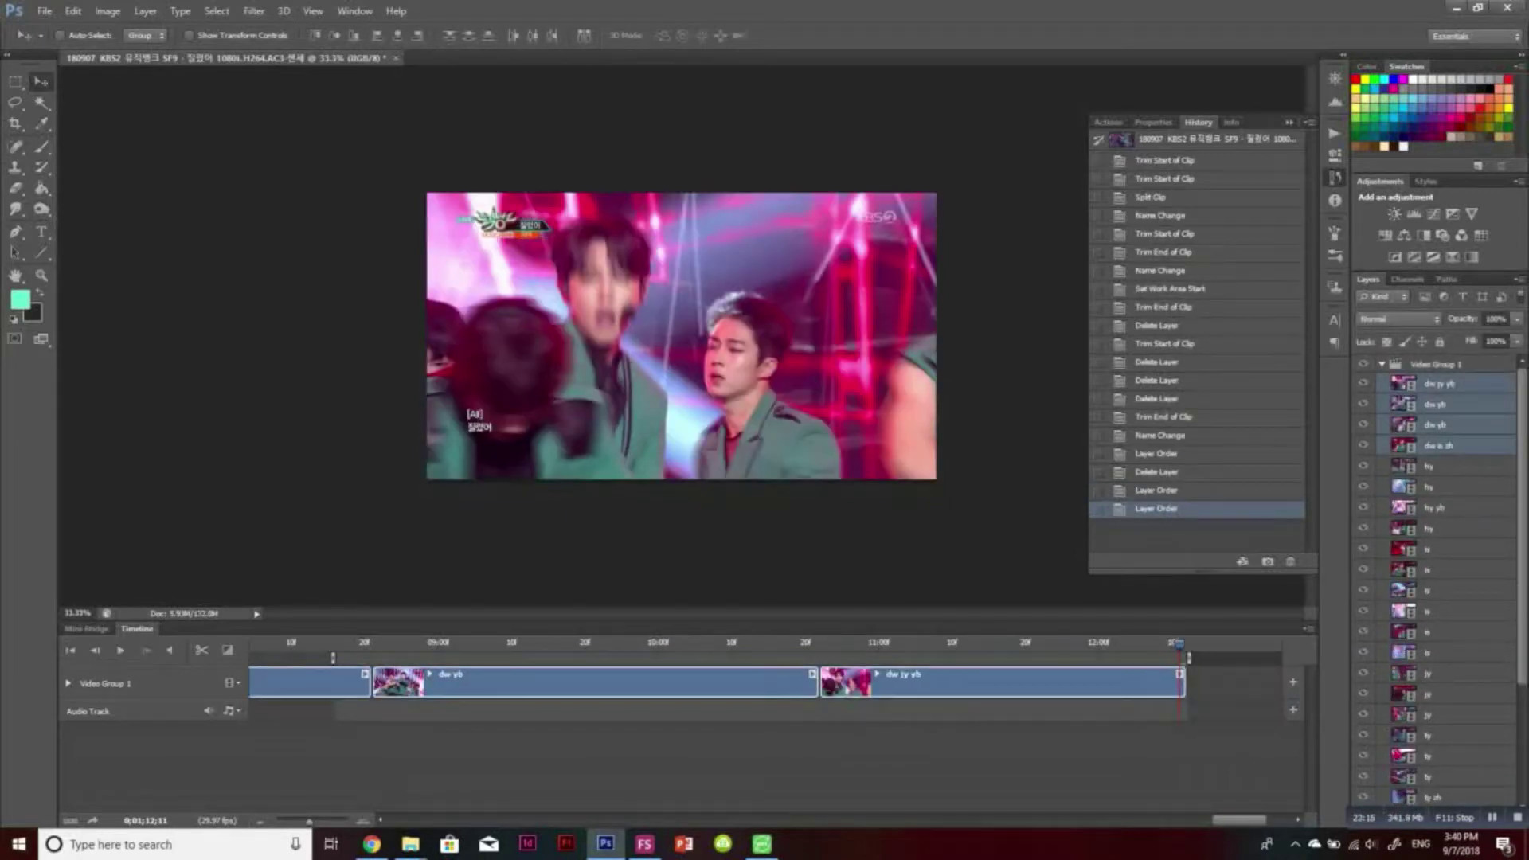
{"action": "scroll", "coordinate": [765, 683], "scroll_direction": "up", "scroll_amount": 10}
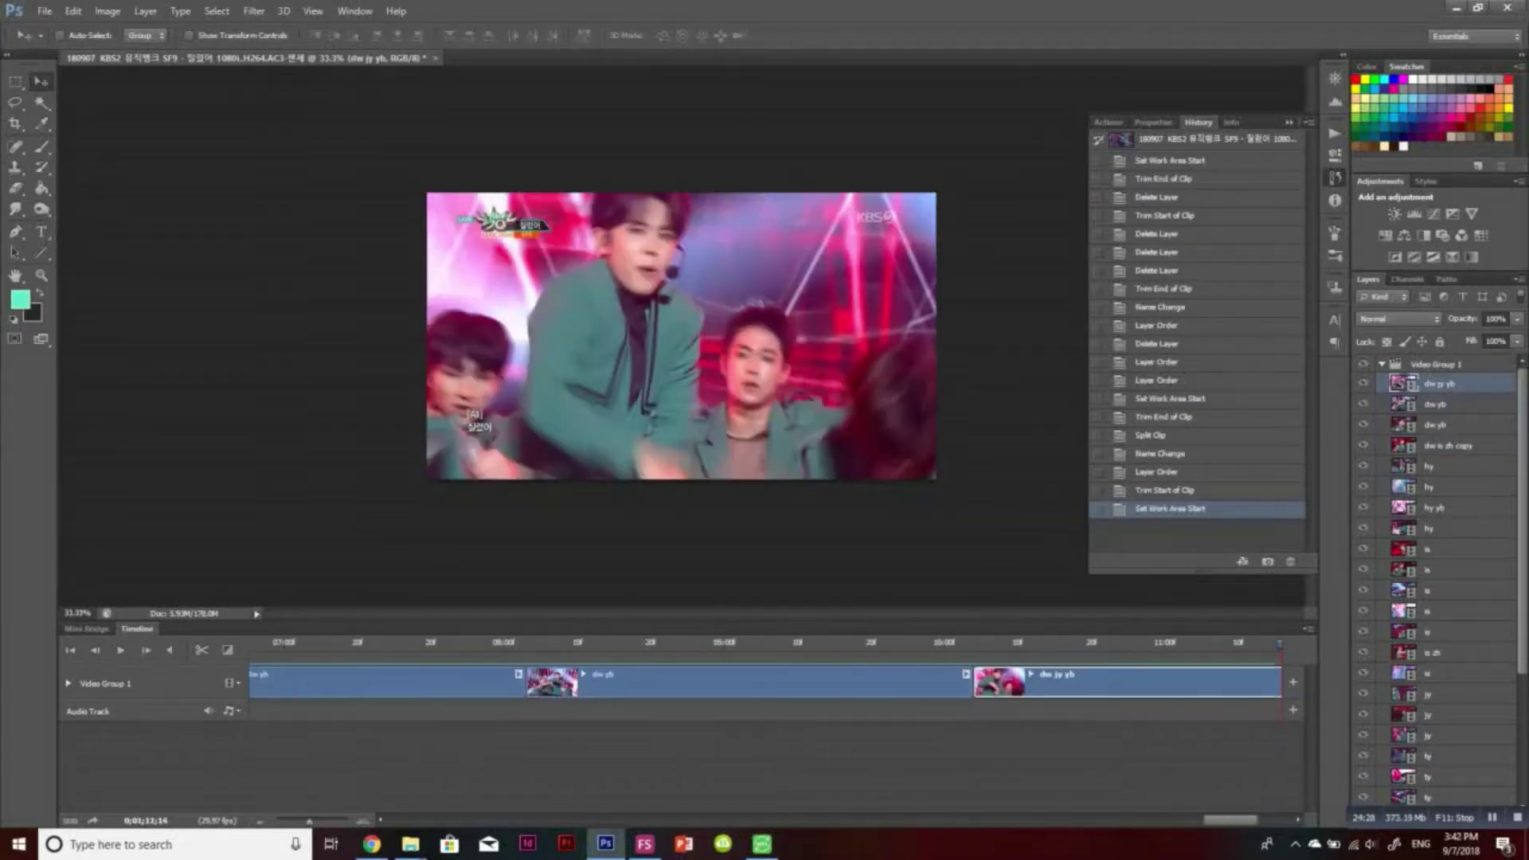
{"action": "key", "text": "Left"}
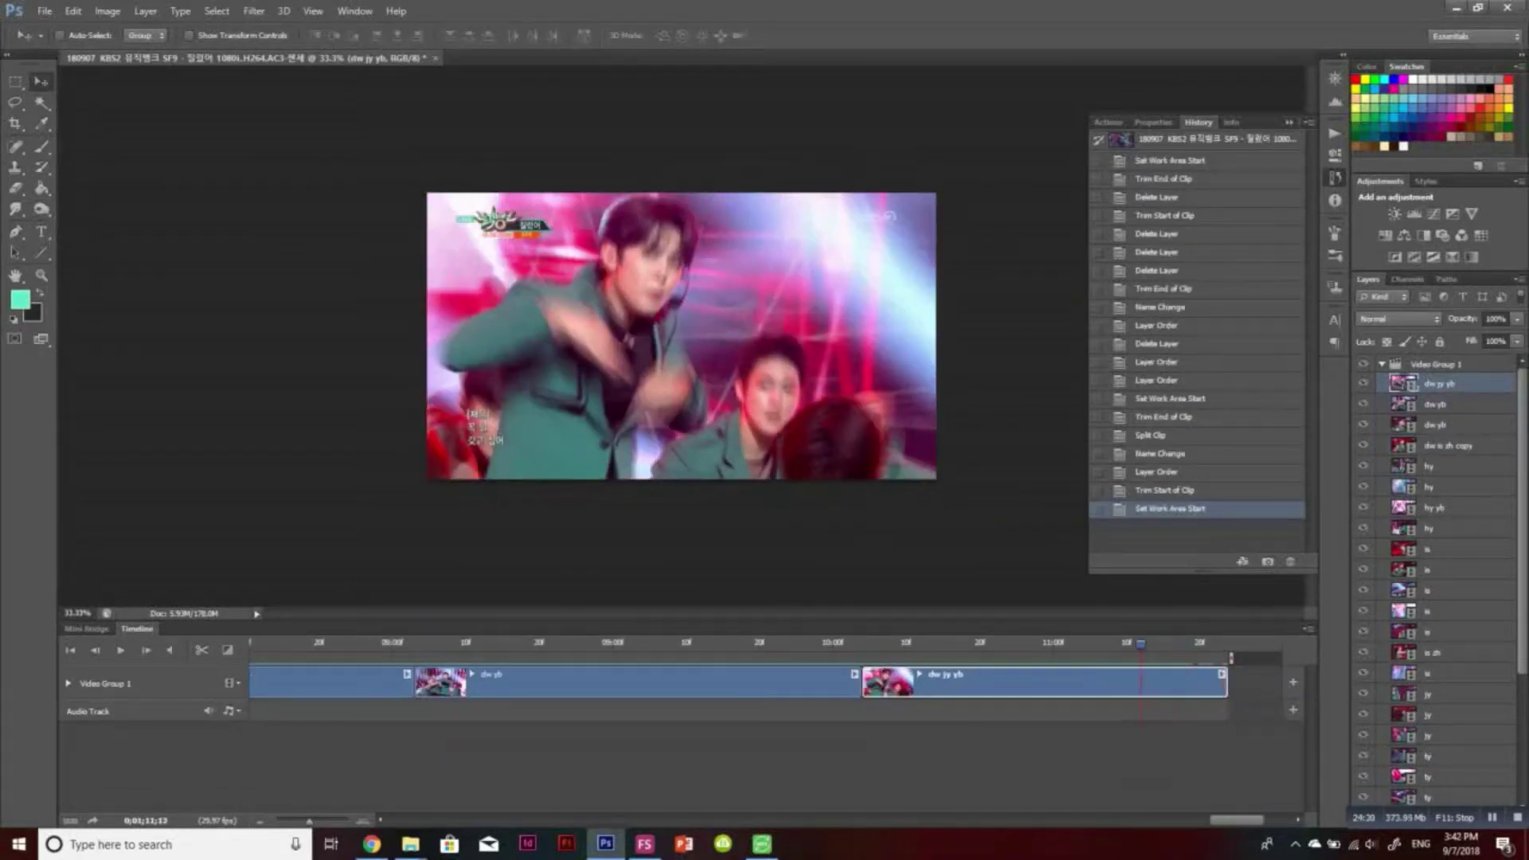
Rename the dw jy yb clip to jy yb and move it down among the jy clips
{"action": "double_click", "coordinate": [1440, 384]}
{"action": "type", "text": "hy"}
{"action": "type", "text": " yb"}
{"action": "key", "text": "Return"}
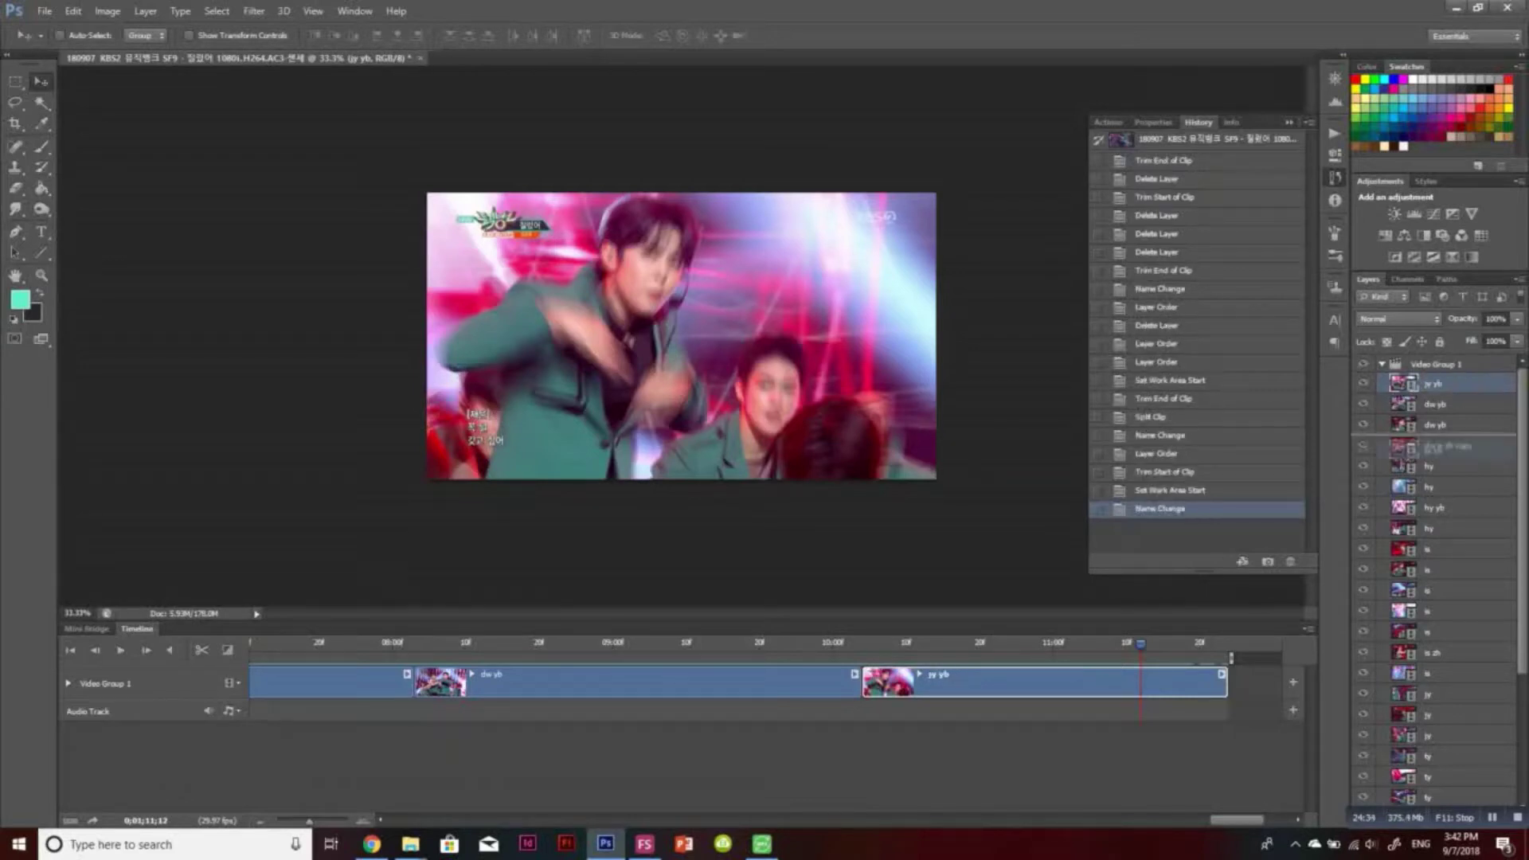
{"action": "left_click_drag", "start_coordinate": [1433, 631], "coordinate": [1434, 726]}
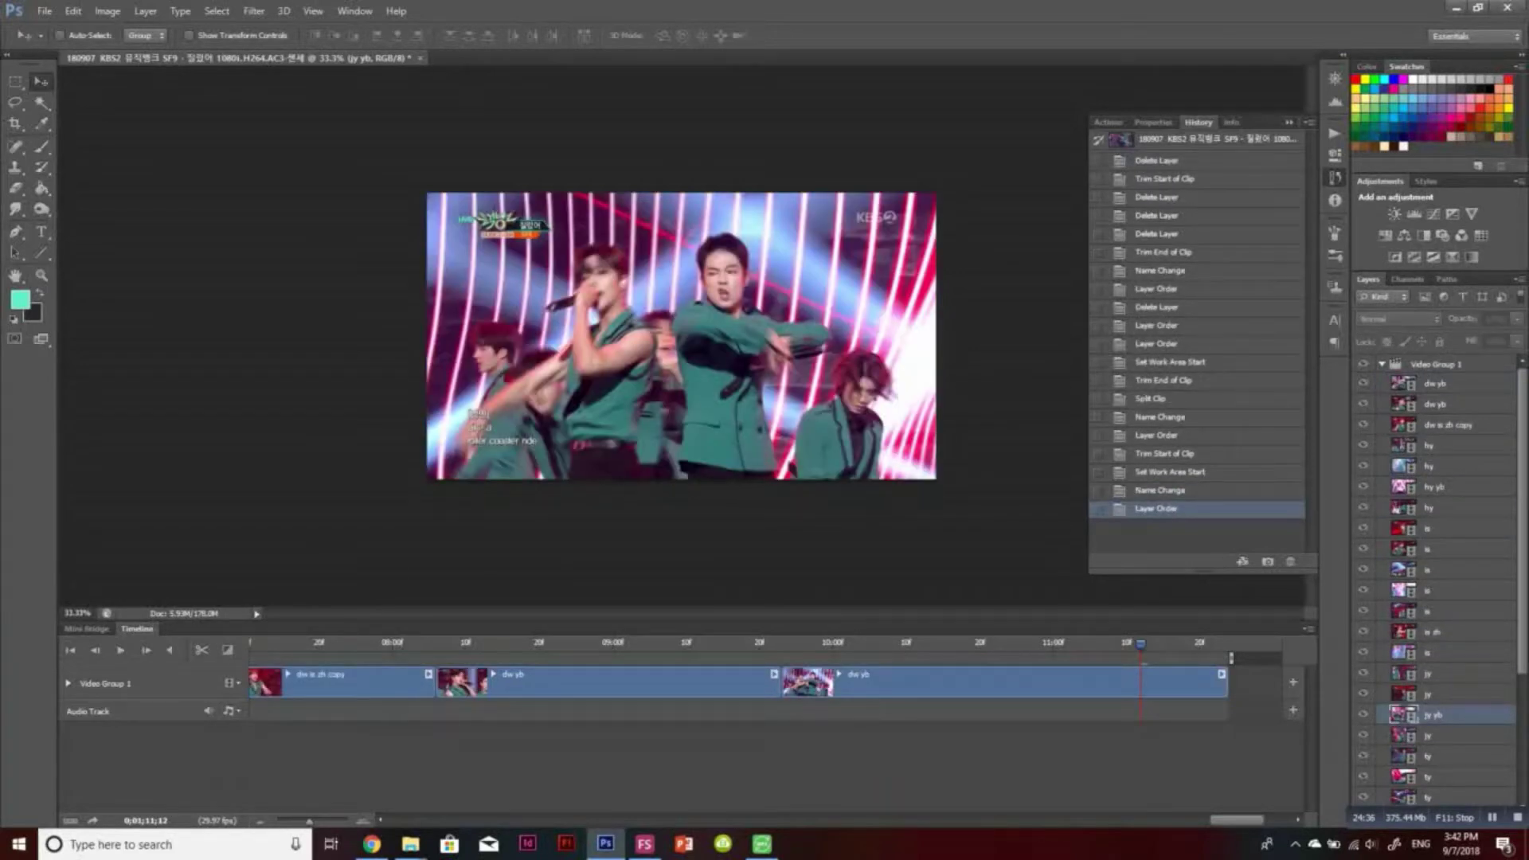
Select the three remaining dw clips and set the work area start to the beginning of the dw is zh copy clip
{"action": "left_click", "coordinate": [1436, 384]}
{"action": "left_click", "coordinate": [1448, 426], "text": "shift"}
{"action": "left_click_drag", "start_coordinate": [1237, 819], "coordinate": [1193, 820]}
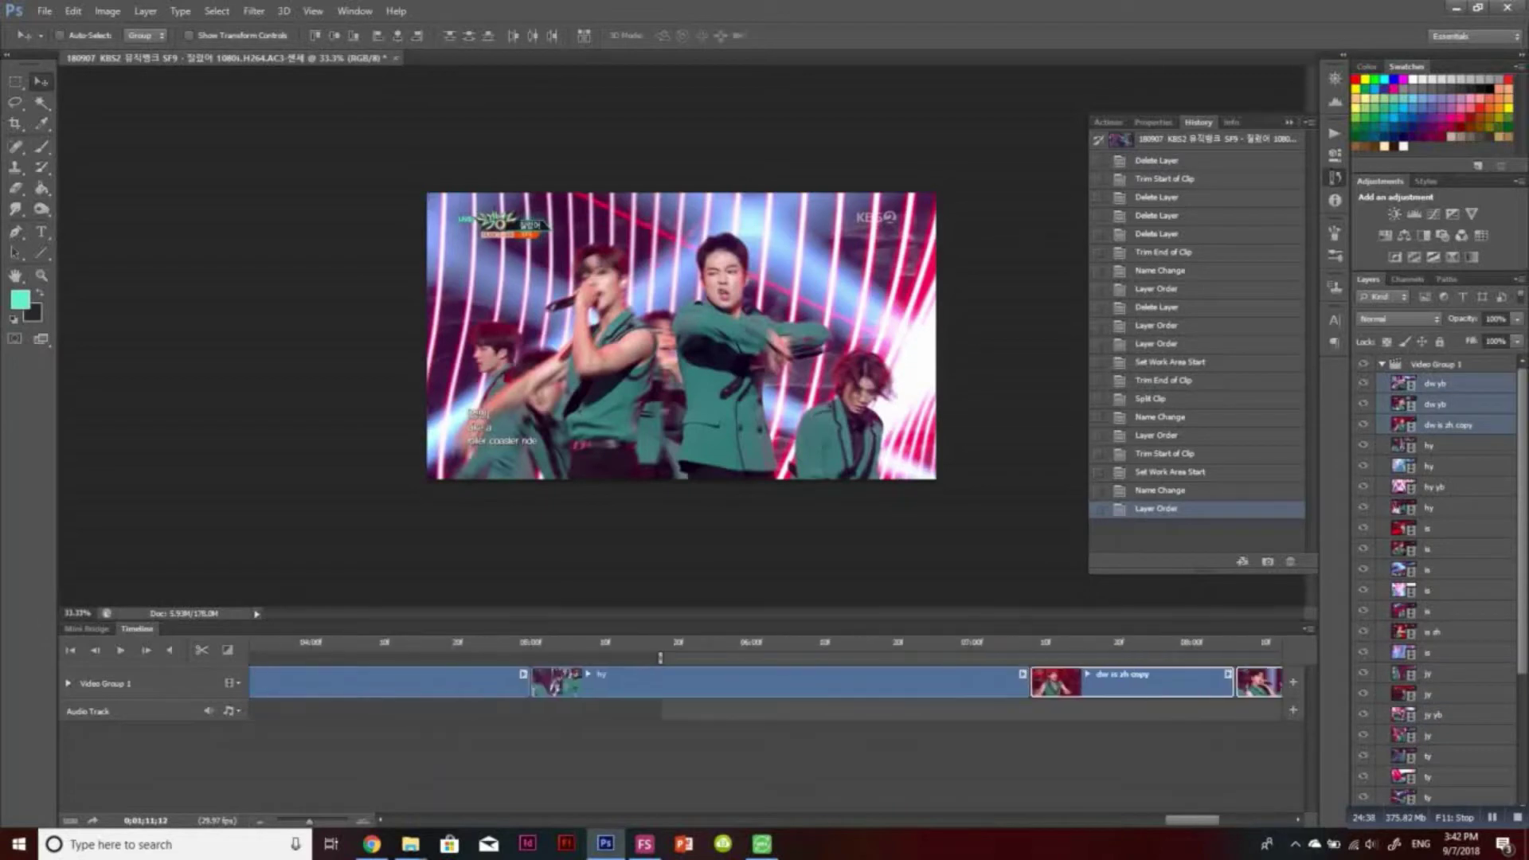
{"action": "scroll", "coordinate": [765, 682], "scroll_direction": "left", "scroll_amount": 1}
{"action": "left_click_drag", "start_coordinate": [674, 658], "coordinate": [1042, 658]}
Render the work area as an H.264 video named dawon into the Music Bank subfolder on the Desktop
{"action": "left_click", "coordinate": [1307, 629]}
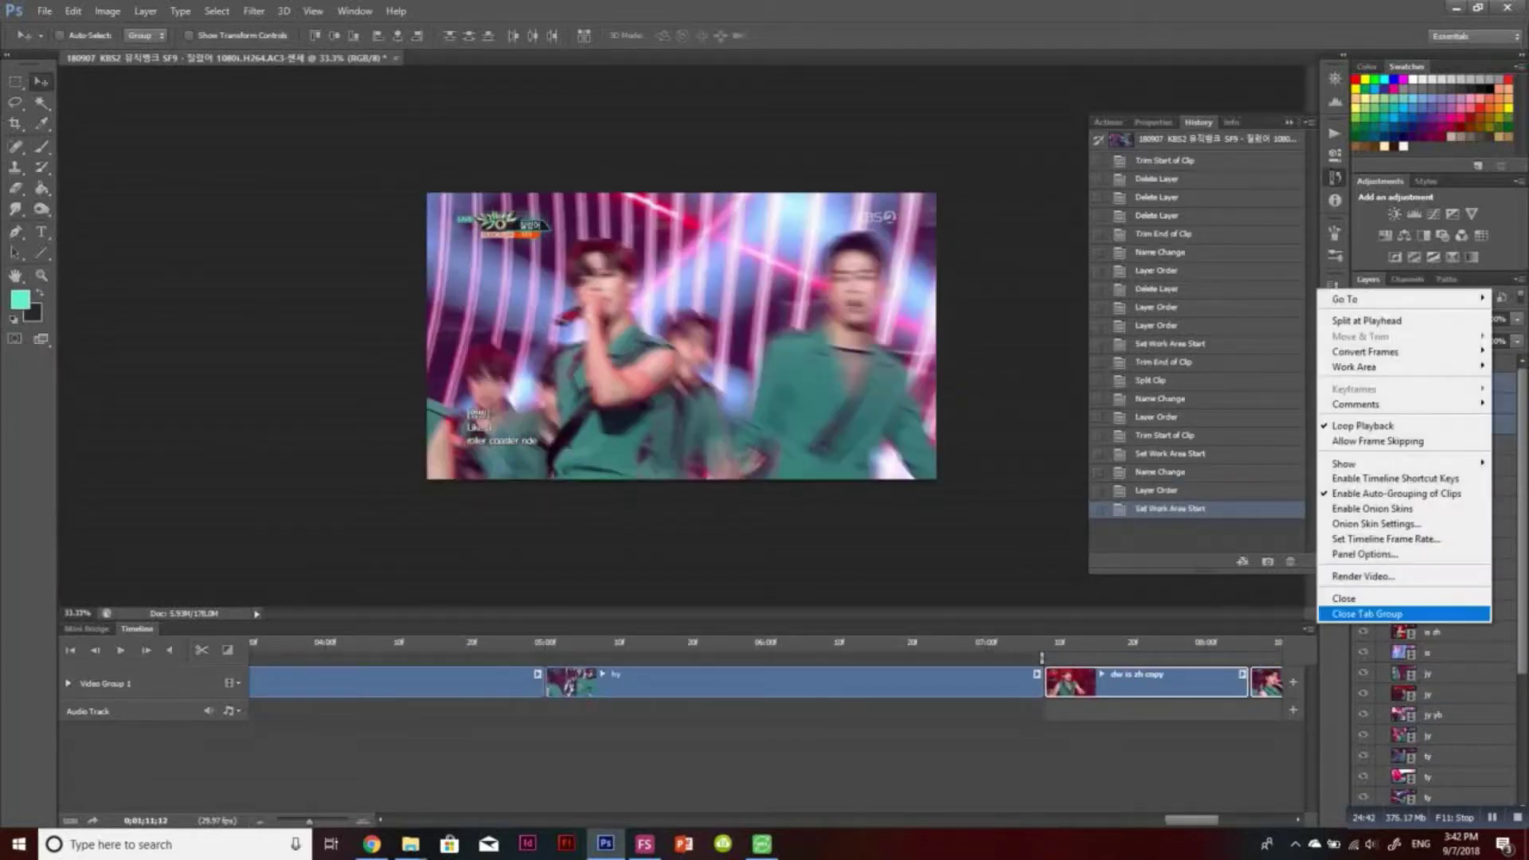
{"action": "left_click", "coordinate": [1354, 577]}
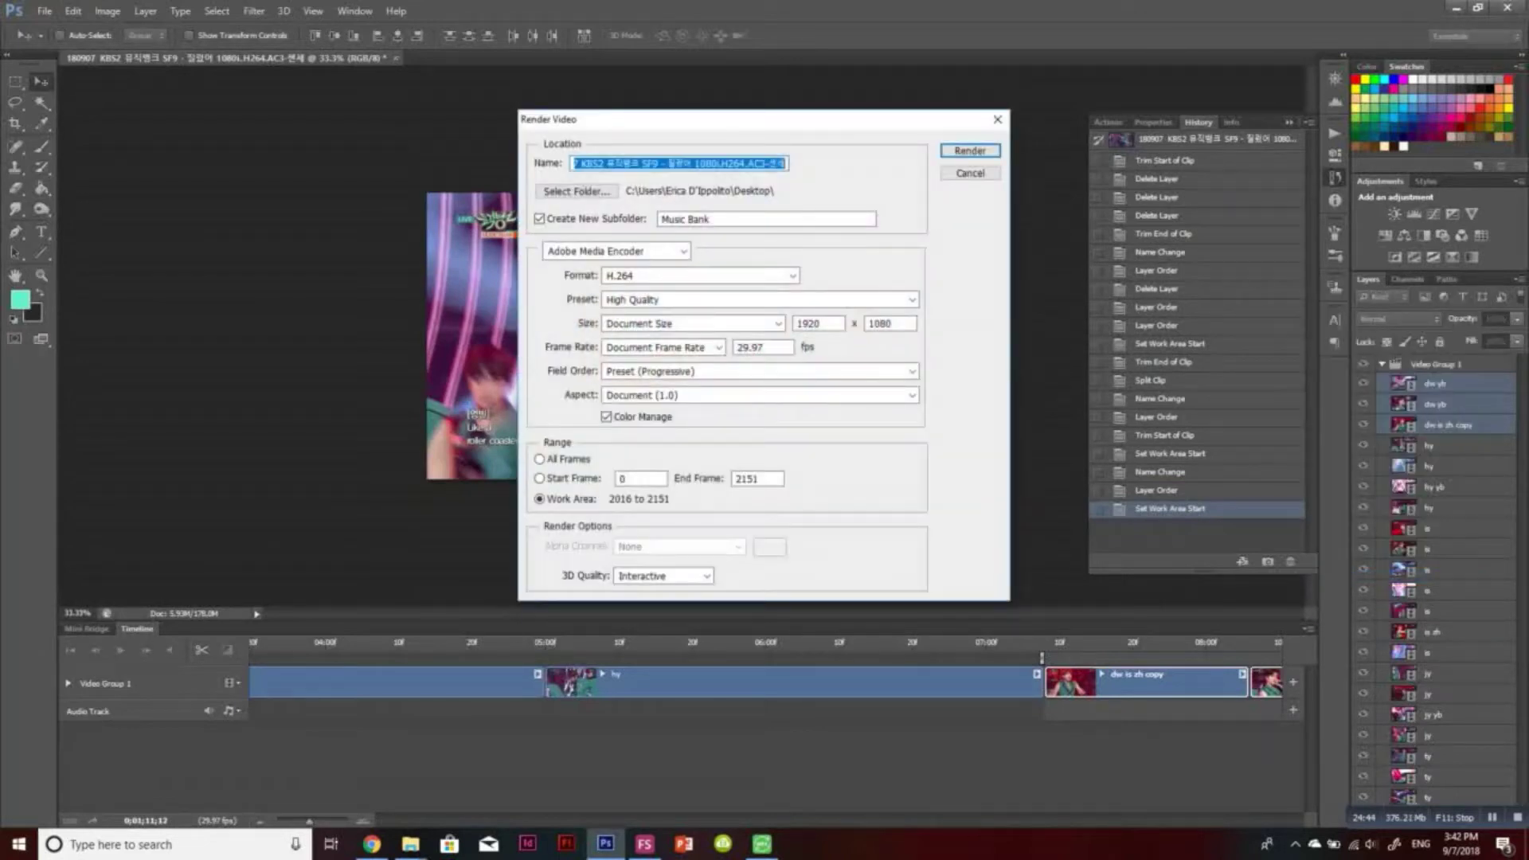
{"action": "type", "text": "dawon"}
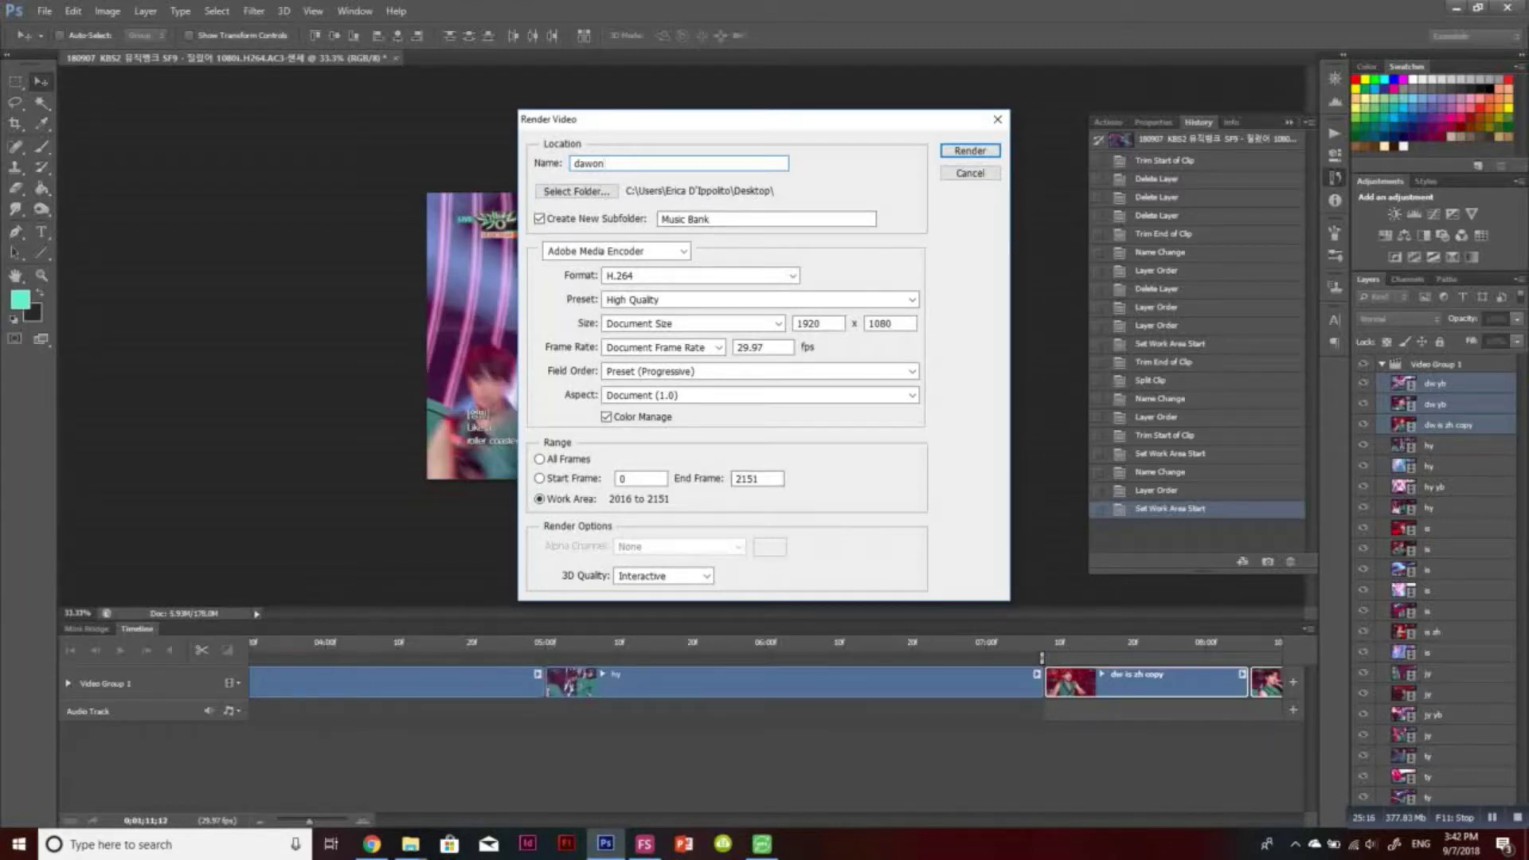
{"action": "key", "text": "Return"}
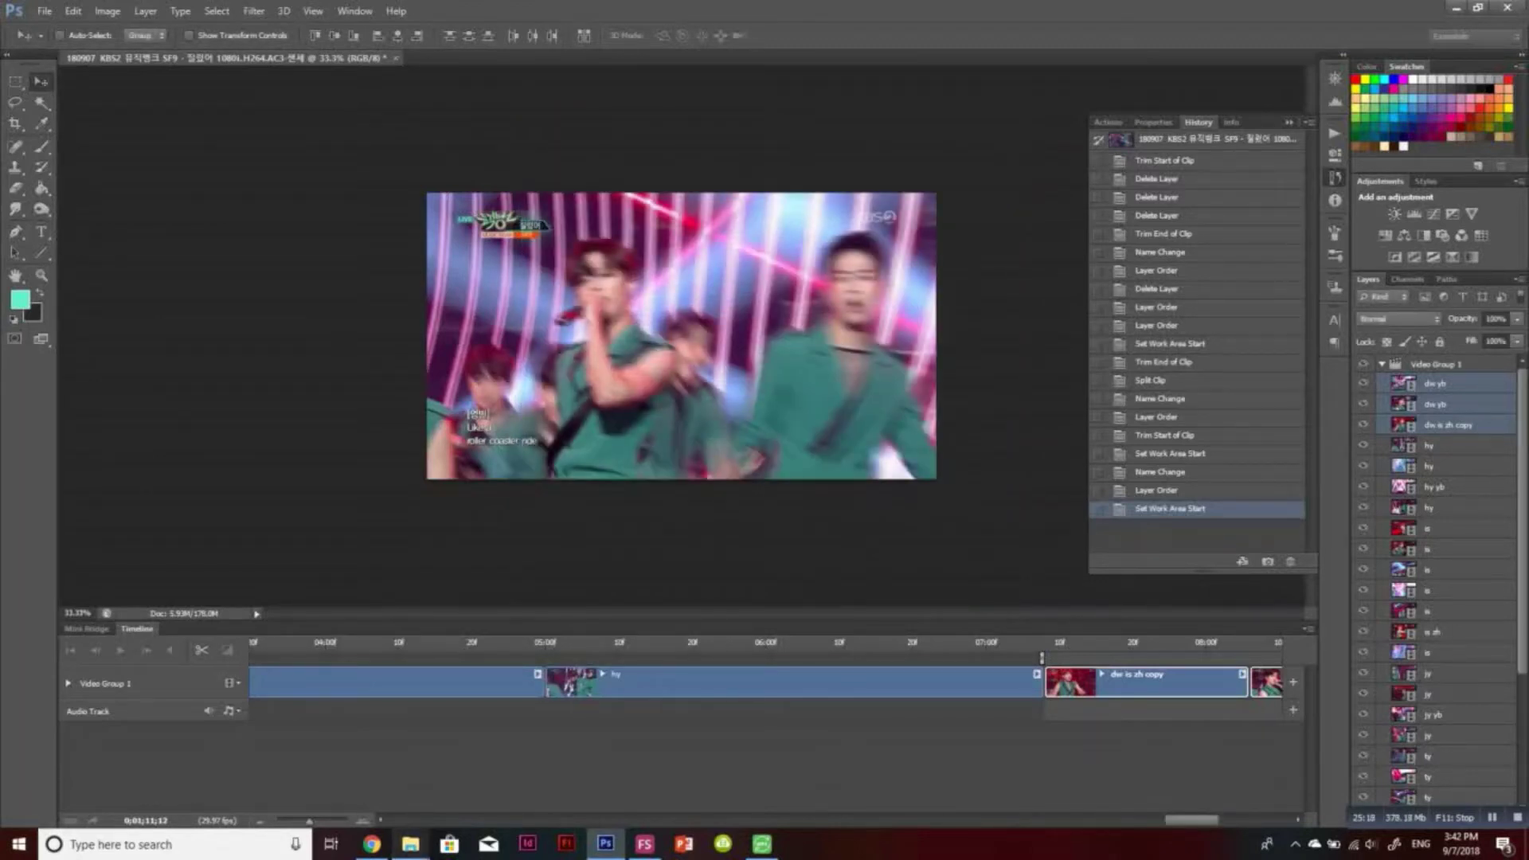
Switch to File Explorer and open the Music Bank folder on the Desktop
{"action": "left_click", "coordinate": [410, 845]}
{"action": "left_click", "coordinate": [342, 781]}
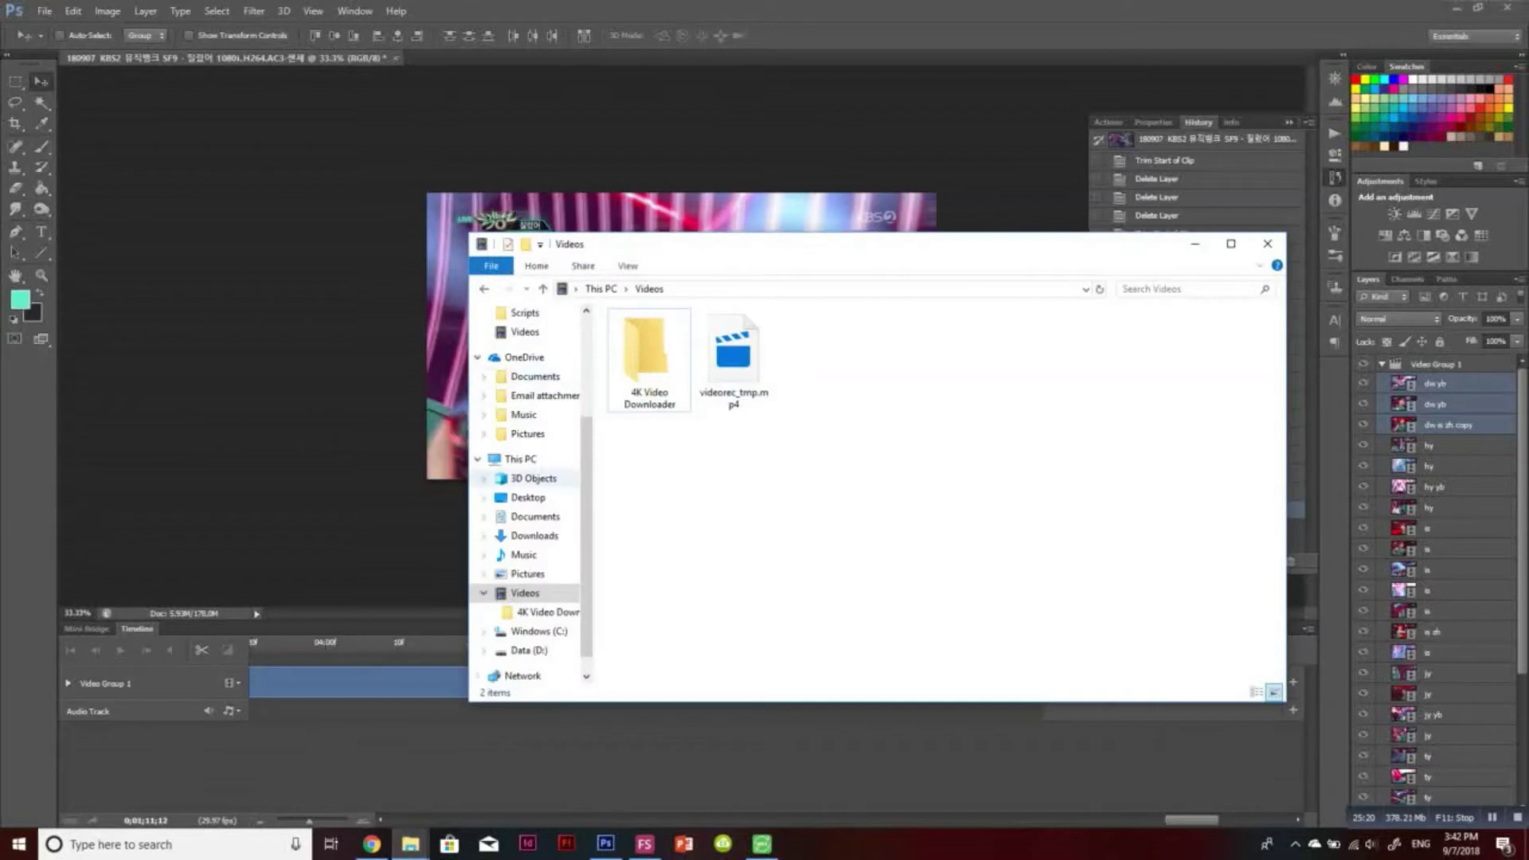
{"action": "left_click", "coordinate": [528, 497]}
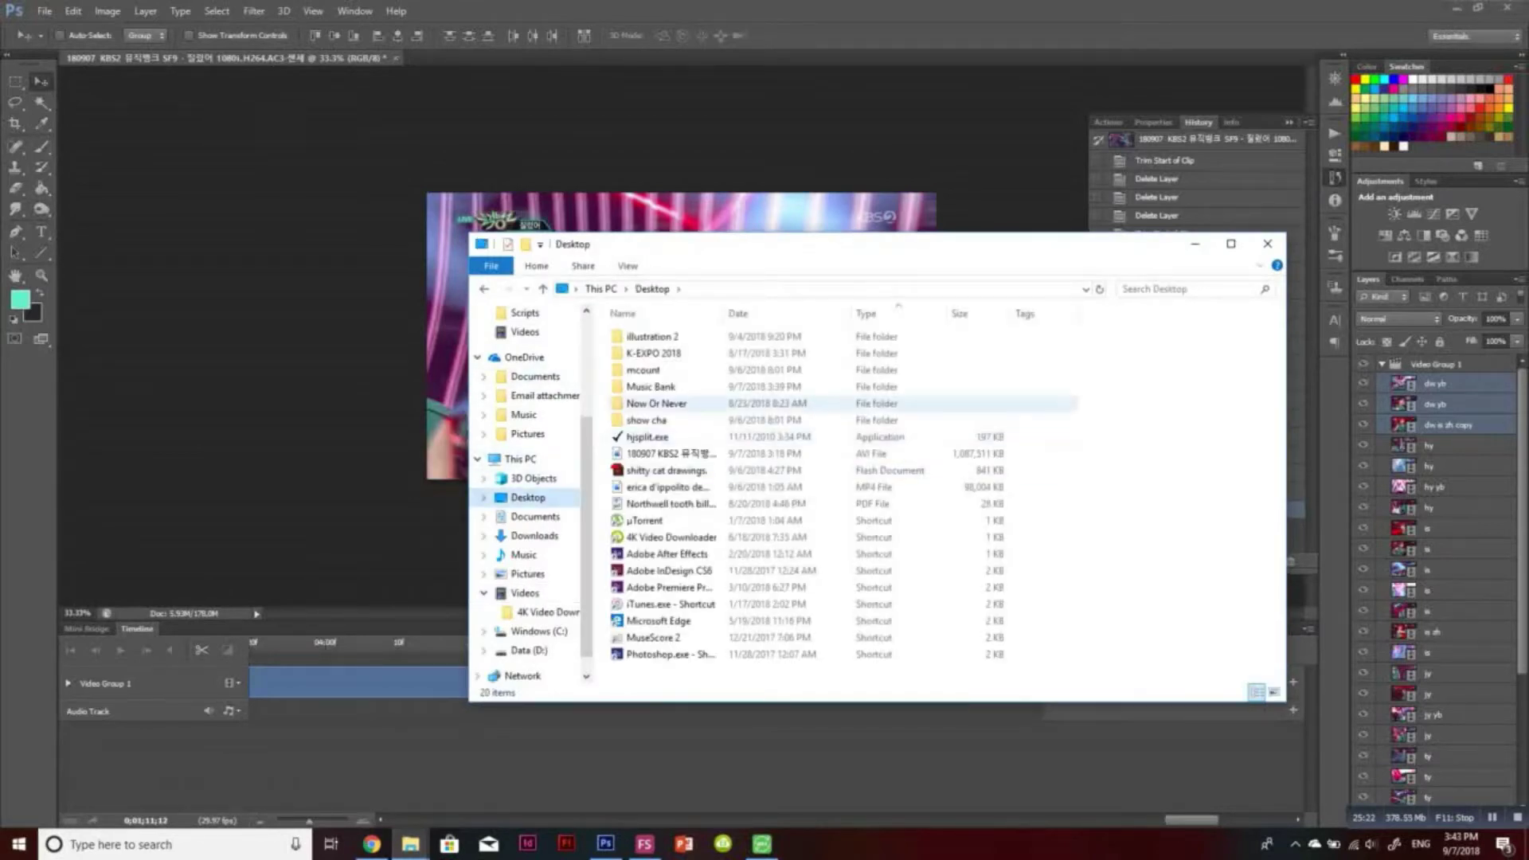
{"action": "double_click", "coordinate": [651, 386]}
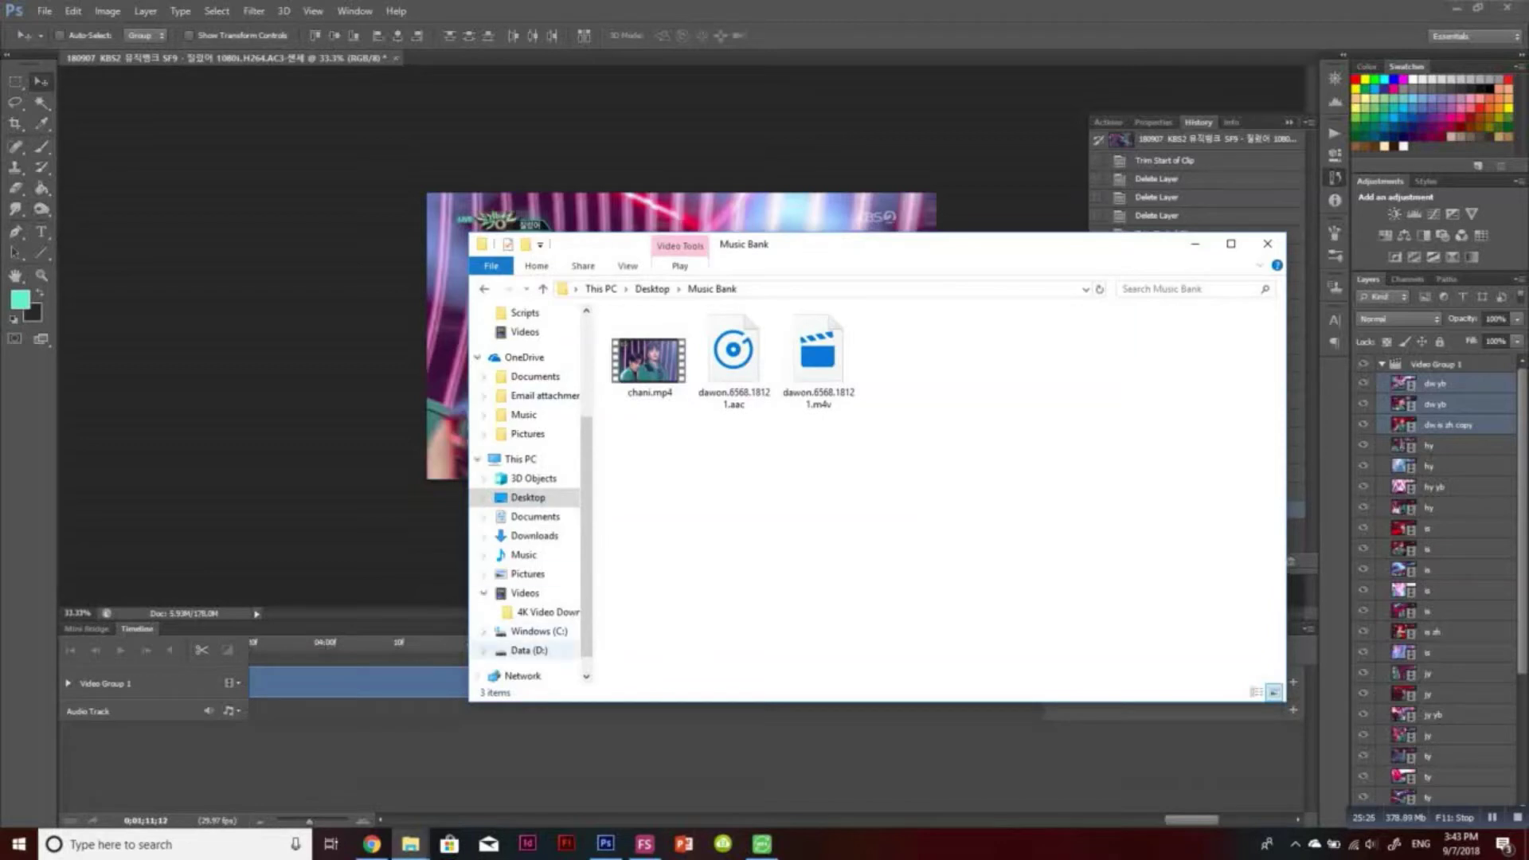
Open the video folder on the C: drive in the other File Explorer window
{"action": "left_click", "coordinate": [410, 844]}
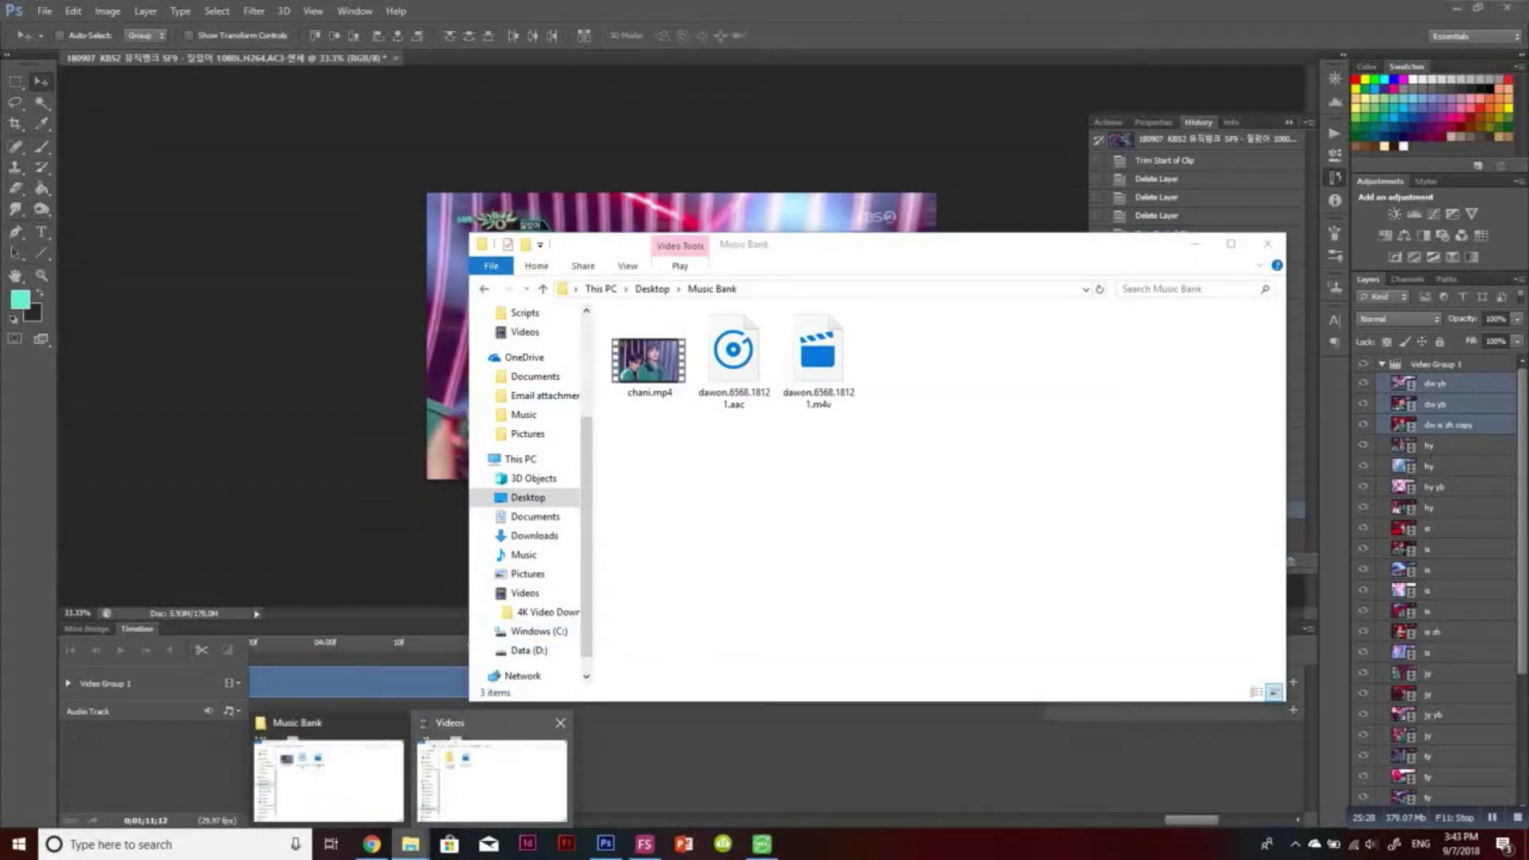
{"action": "left_click", "coordinate": [491, 772]}
{"action": "left_click", "coordinate": [559, 653]}
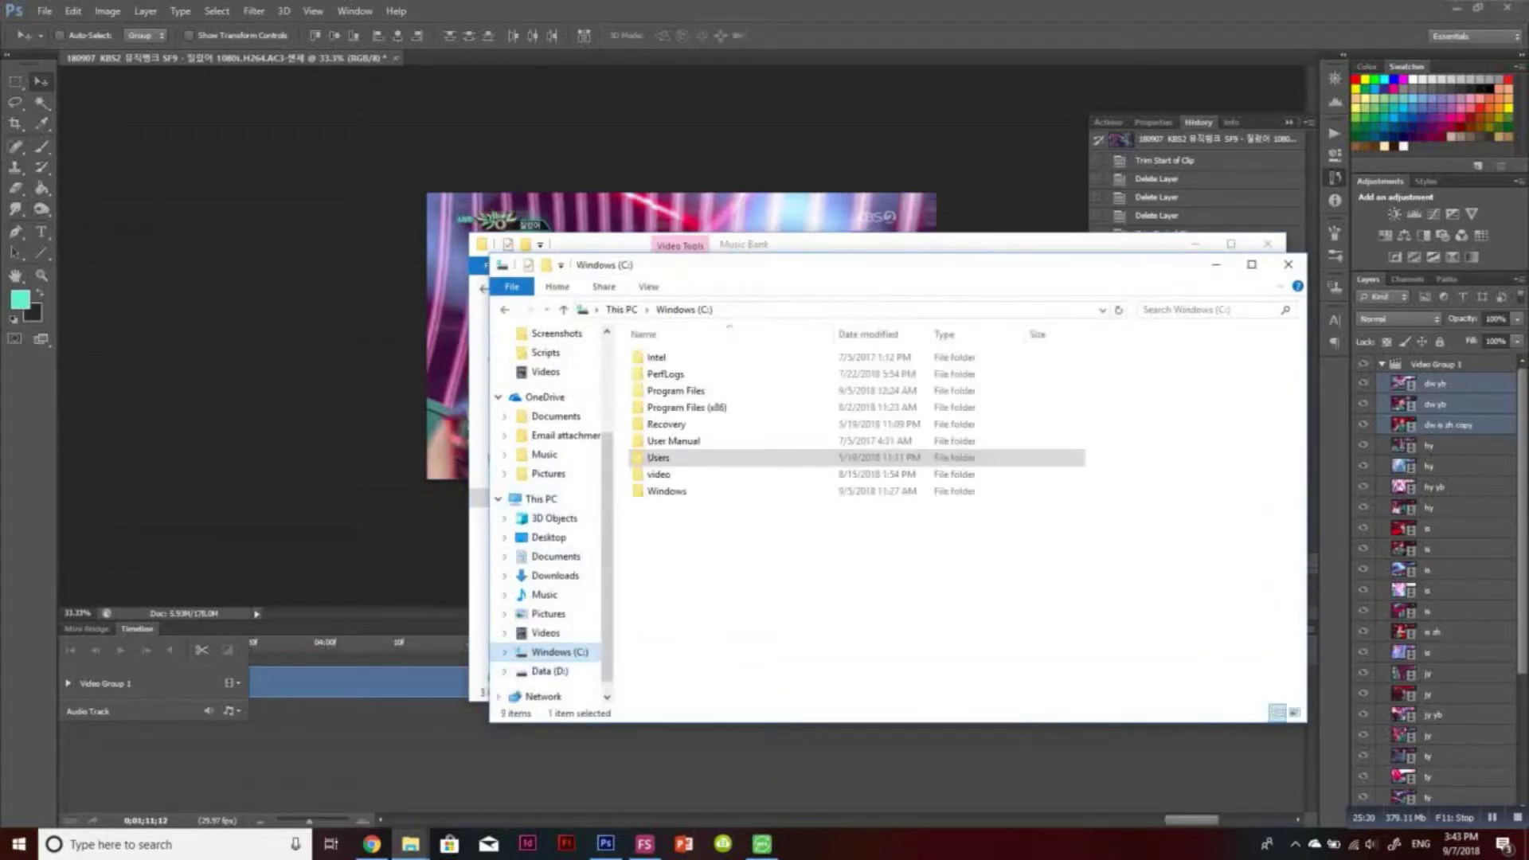
{"action": "double_click", "coordinate": [659, 473]}
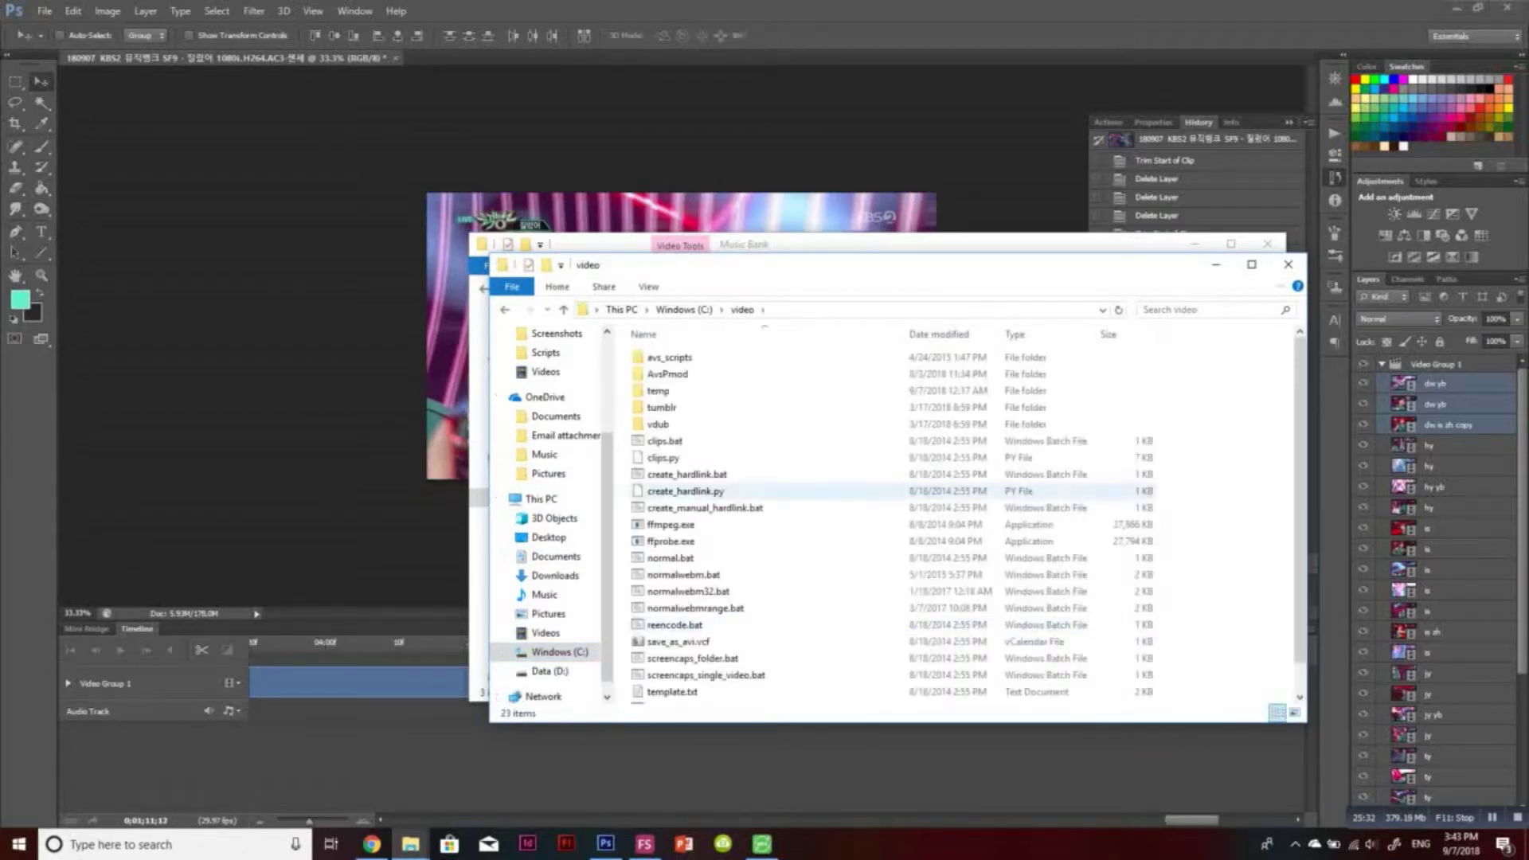
{"action": "scroll", "coordinate": [717, 492], "scroll_direction": "down", "scroll_amount": 1}
Arrange the Music Bank and video folder windows side by side so the files in both are accessible
{"action": "left_click_drag", "start_coordinate": [781, 265], "coordinate": [1180, 282]}
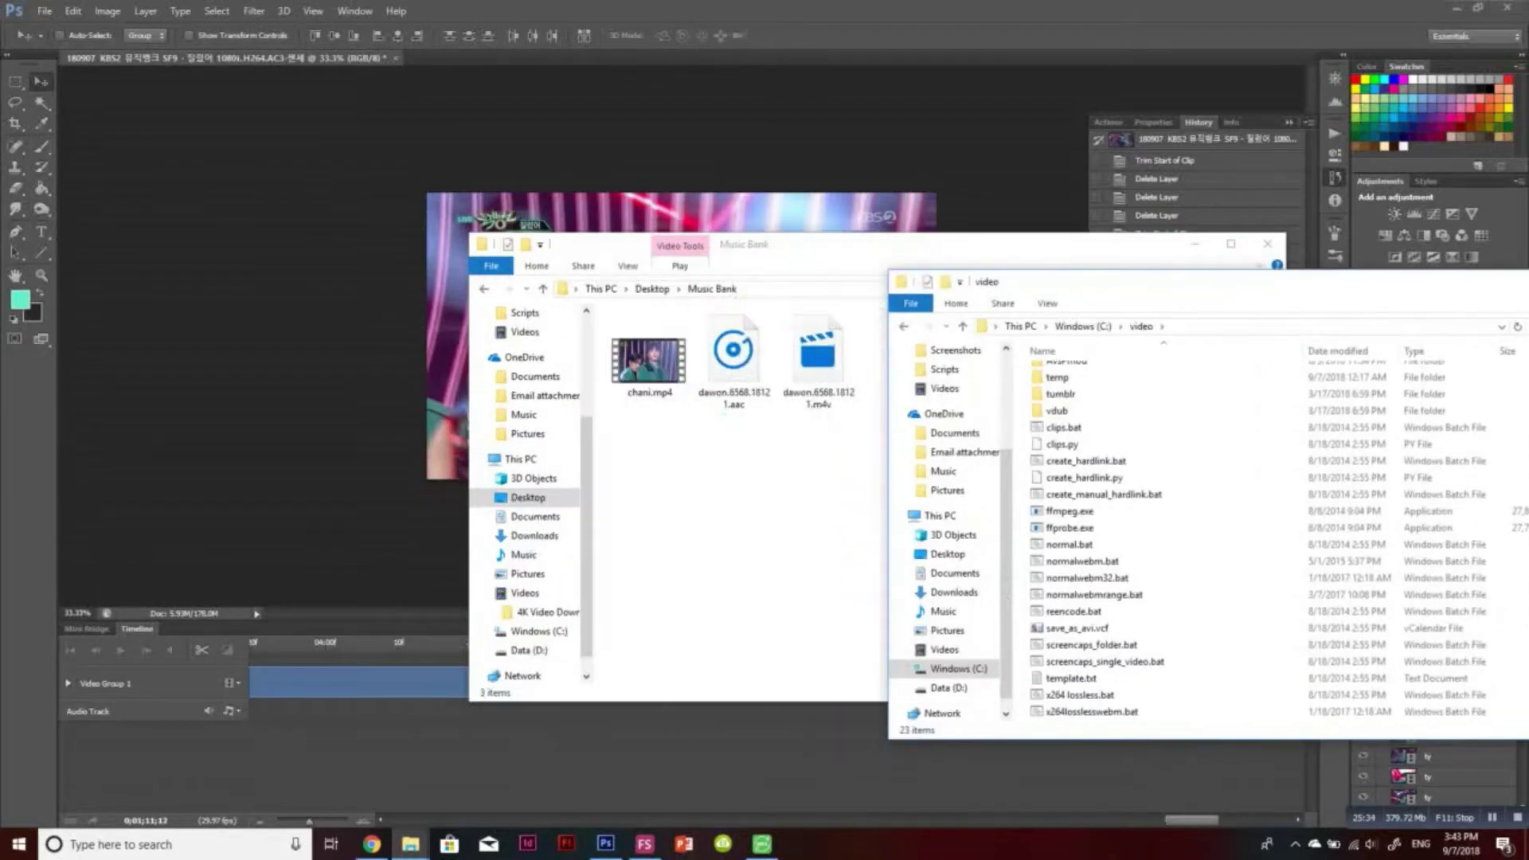
{"action": "left_click", "coordinate": [797, 494]}
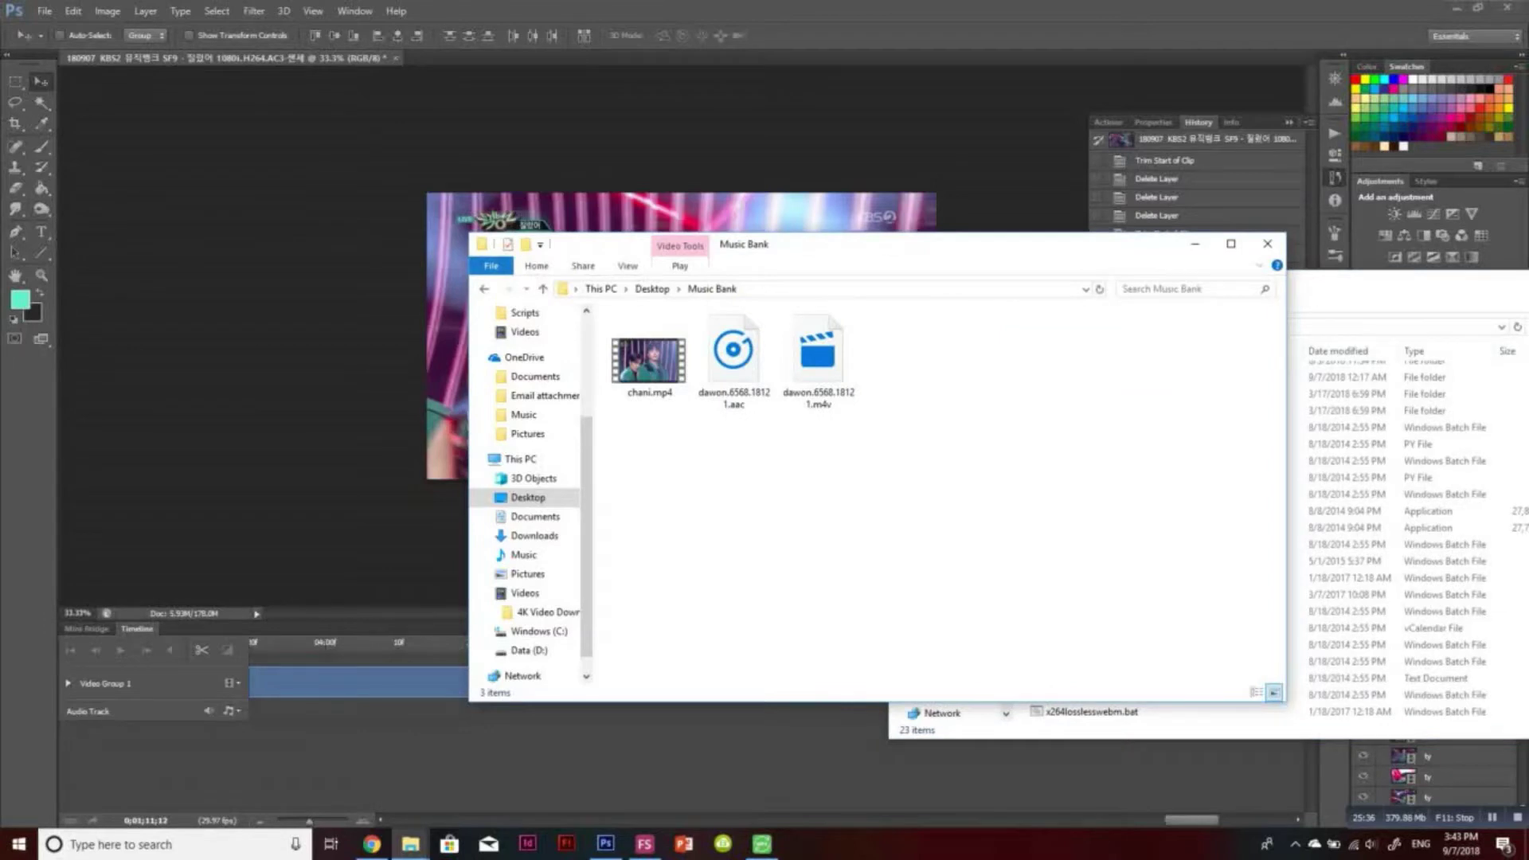
{"action": "left_click_drag", "start_coordinate": [605, 244], "coordinate": [170, 276]}
{"action": "left_click", "coordinate": [1139, 282]}
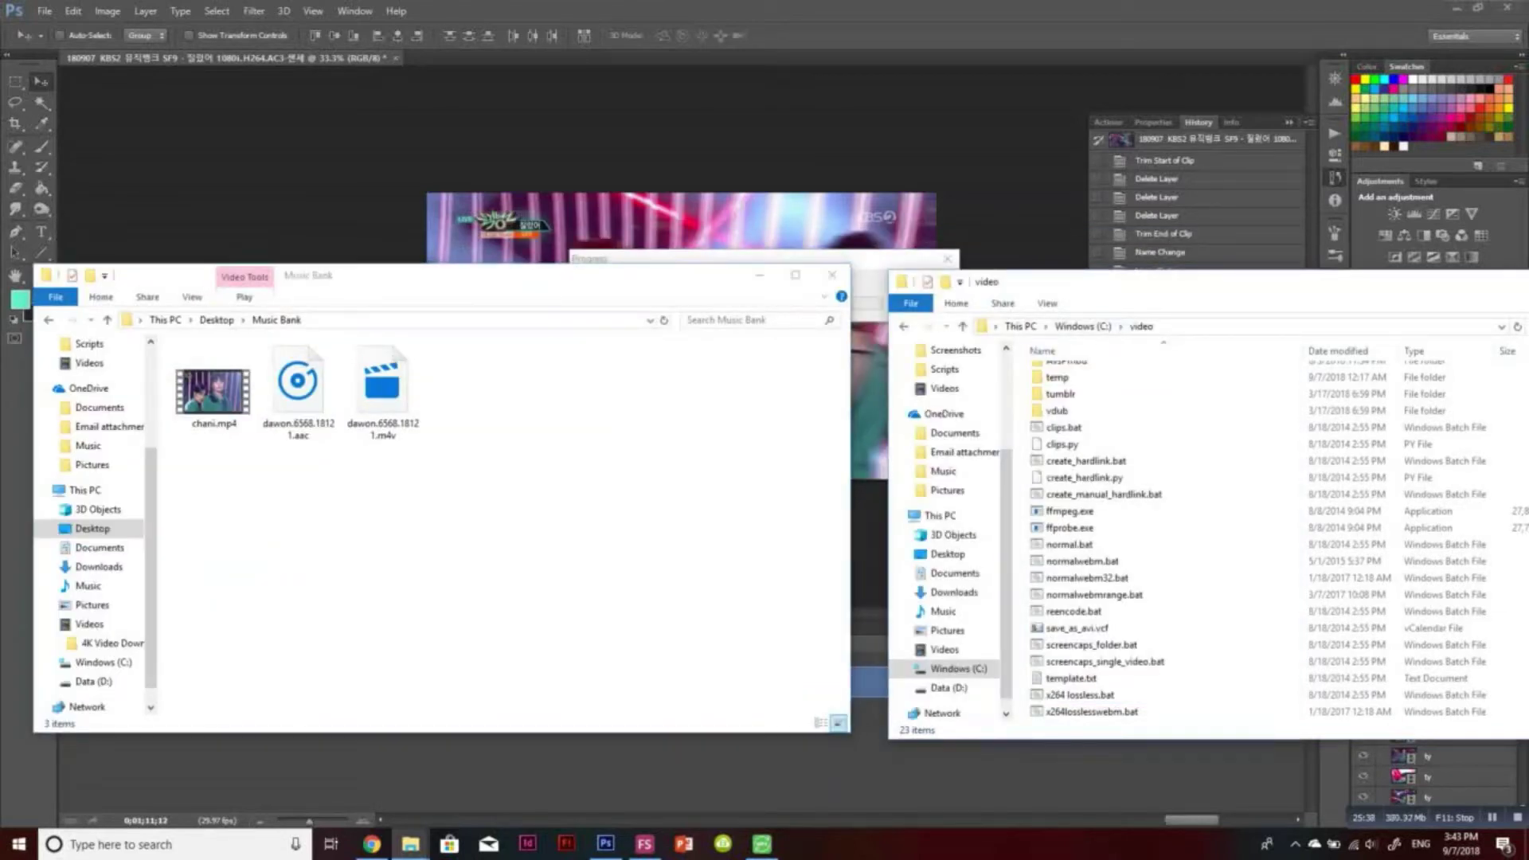
{"action": "left_click_drag", "start_coordinate": [1035, 281], "coordinate": [718, 256]}
Try running normalwebm.bat on chani.mp4 with the timestamp 00:00:00
{"action": "left_click", "coordinate": [213, 391]}
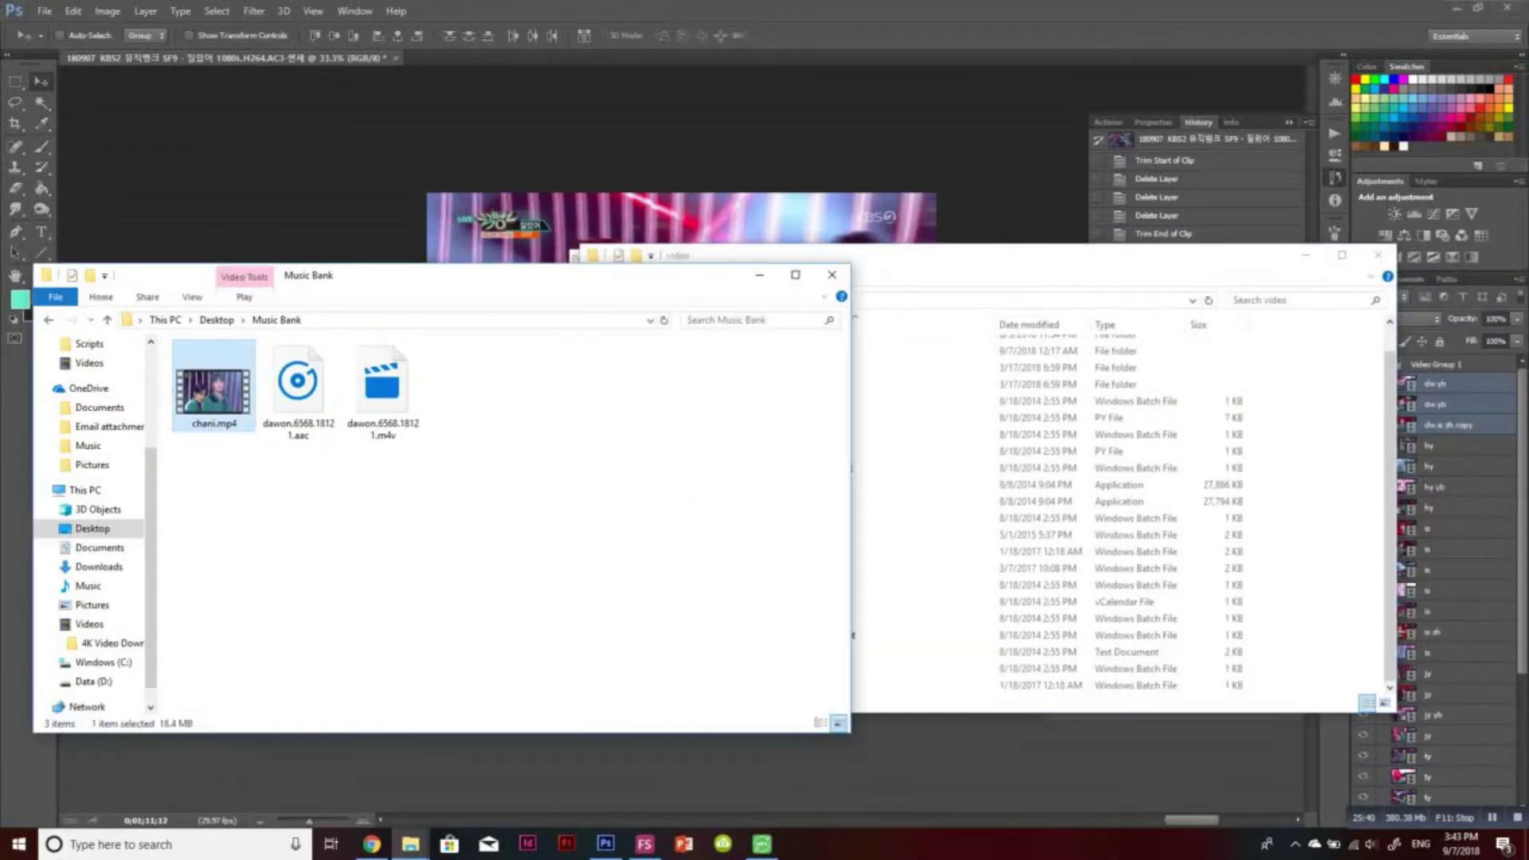
{"action": "left_click", "coordinate": [995, 258]}
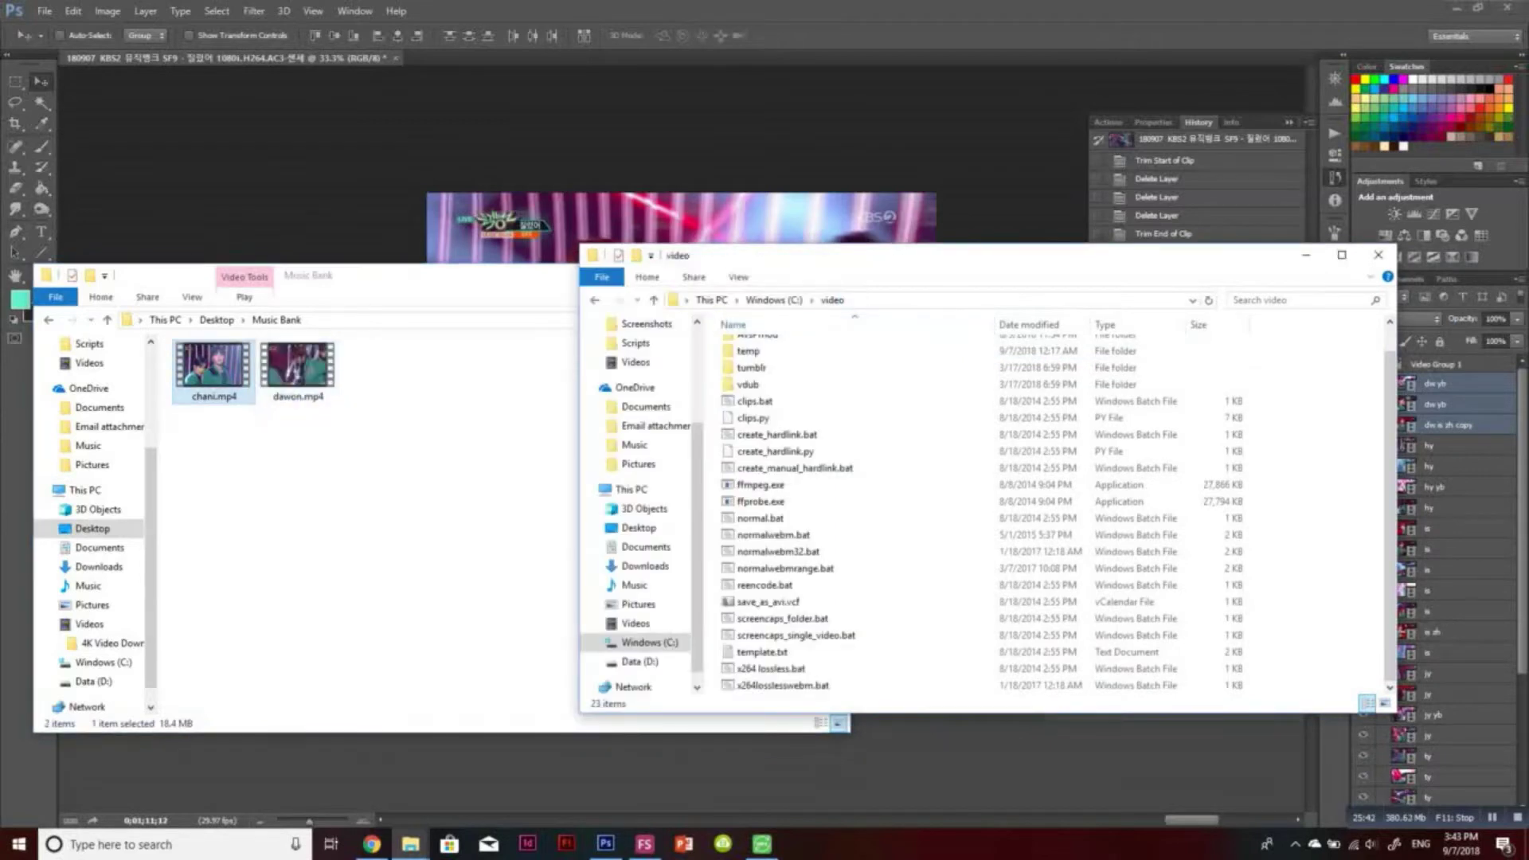
{"action": "double_click", "coordinate": [773, 535]}
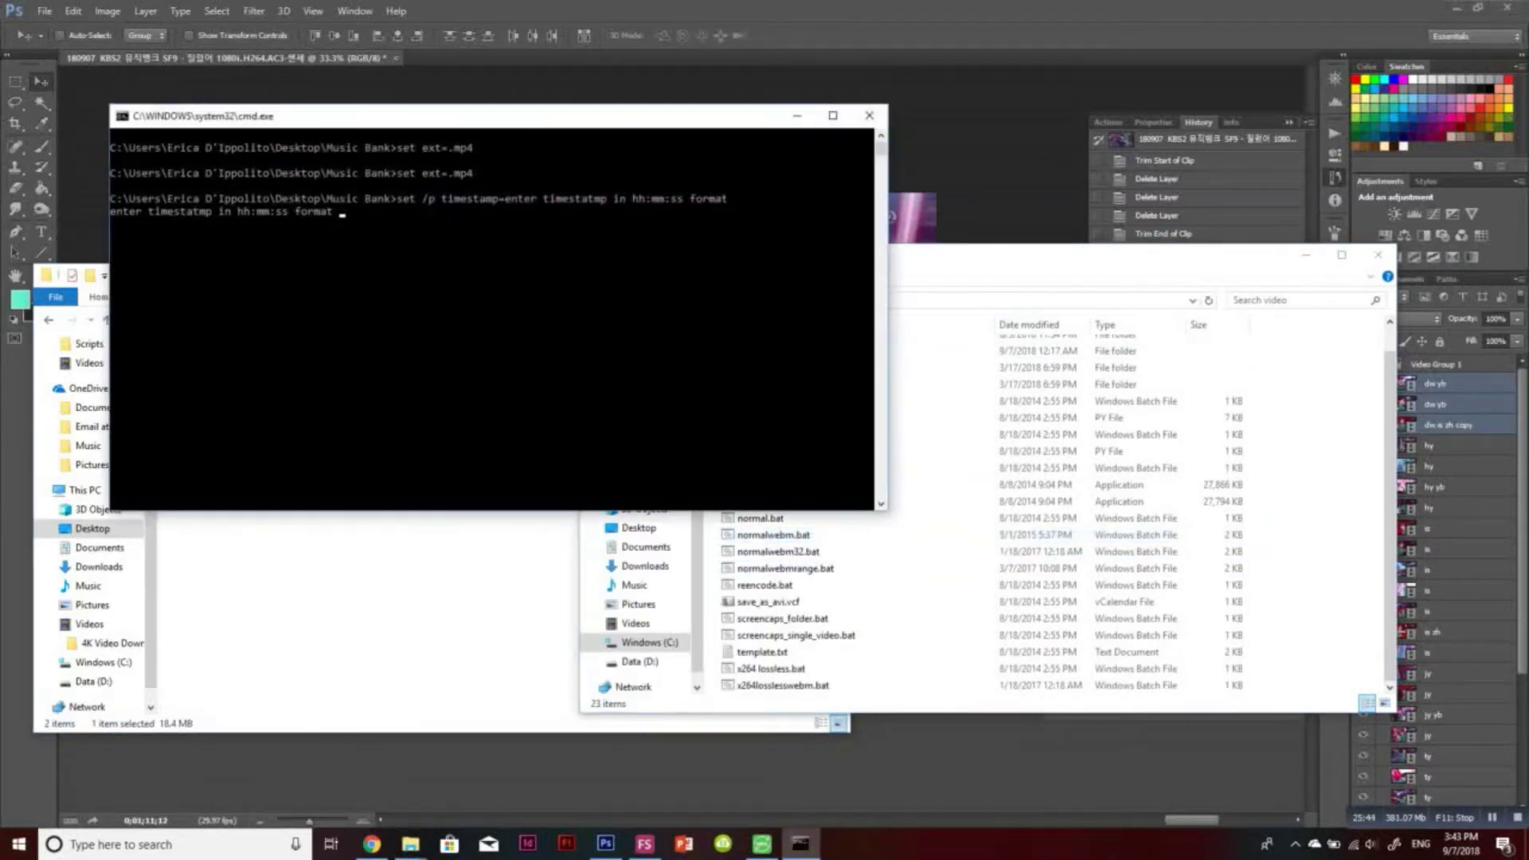
{"action": "type", "text": "00:00:00"}
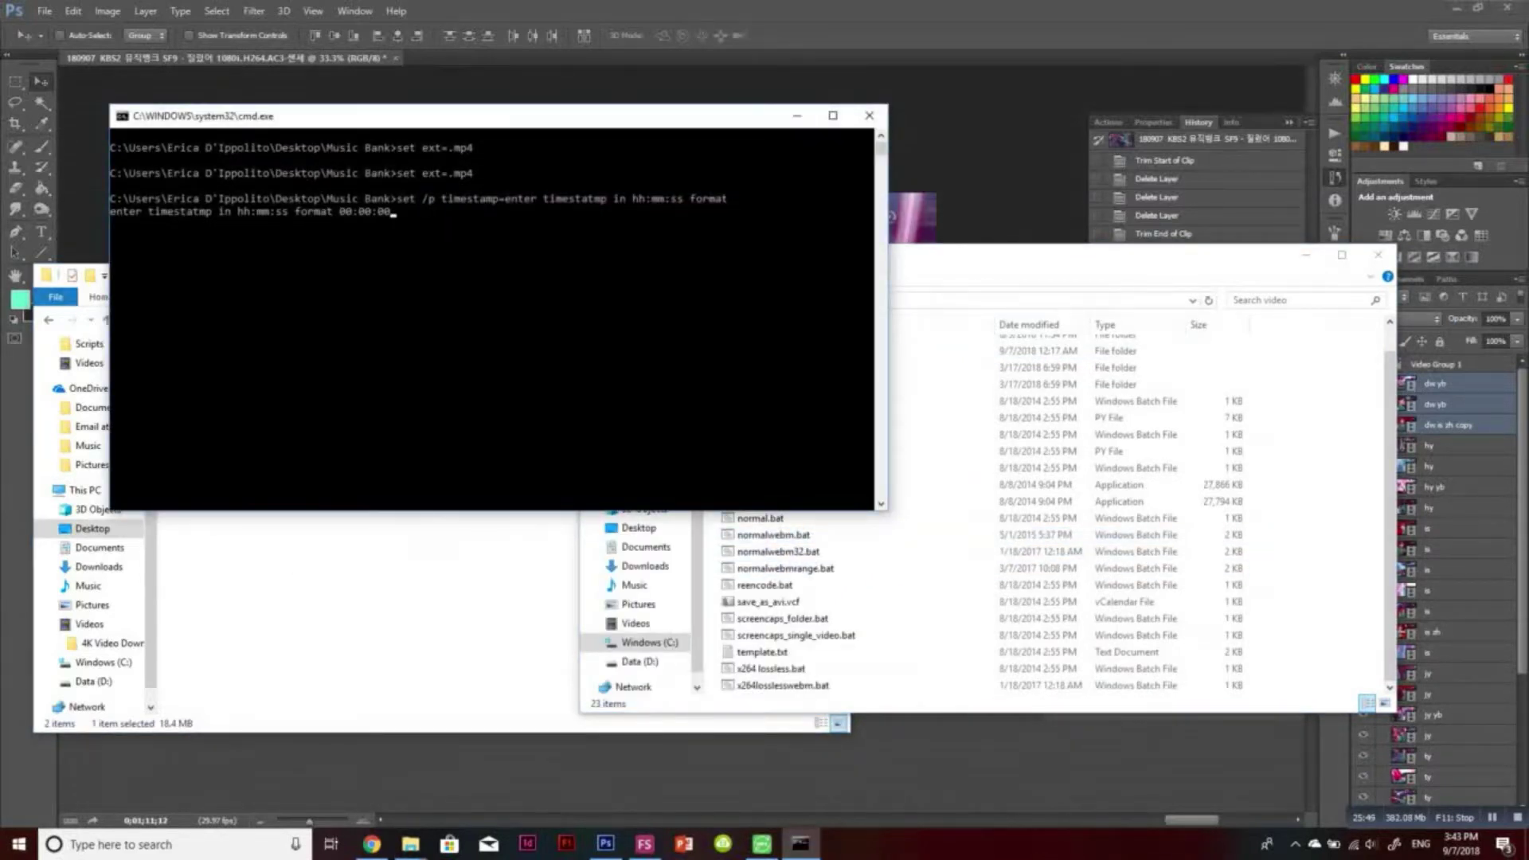
Process chani.mp4 with normalwebm32.bat, using 00:00:00 as the starting timestamp
{"action": "left_click", "coordinate": [987, 259]}
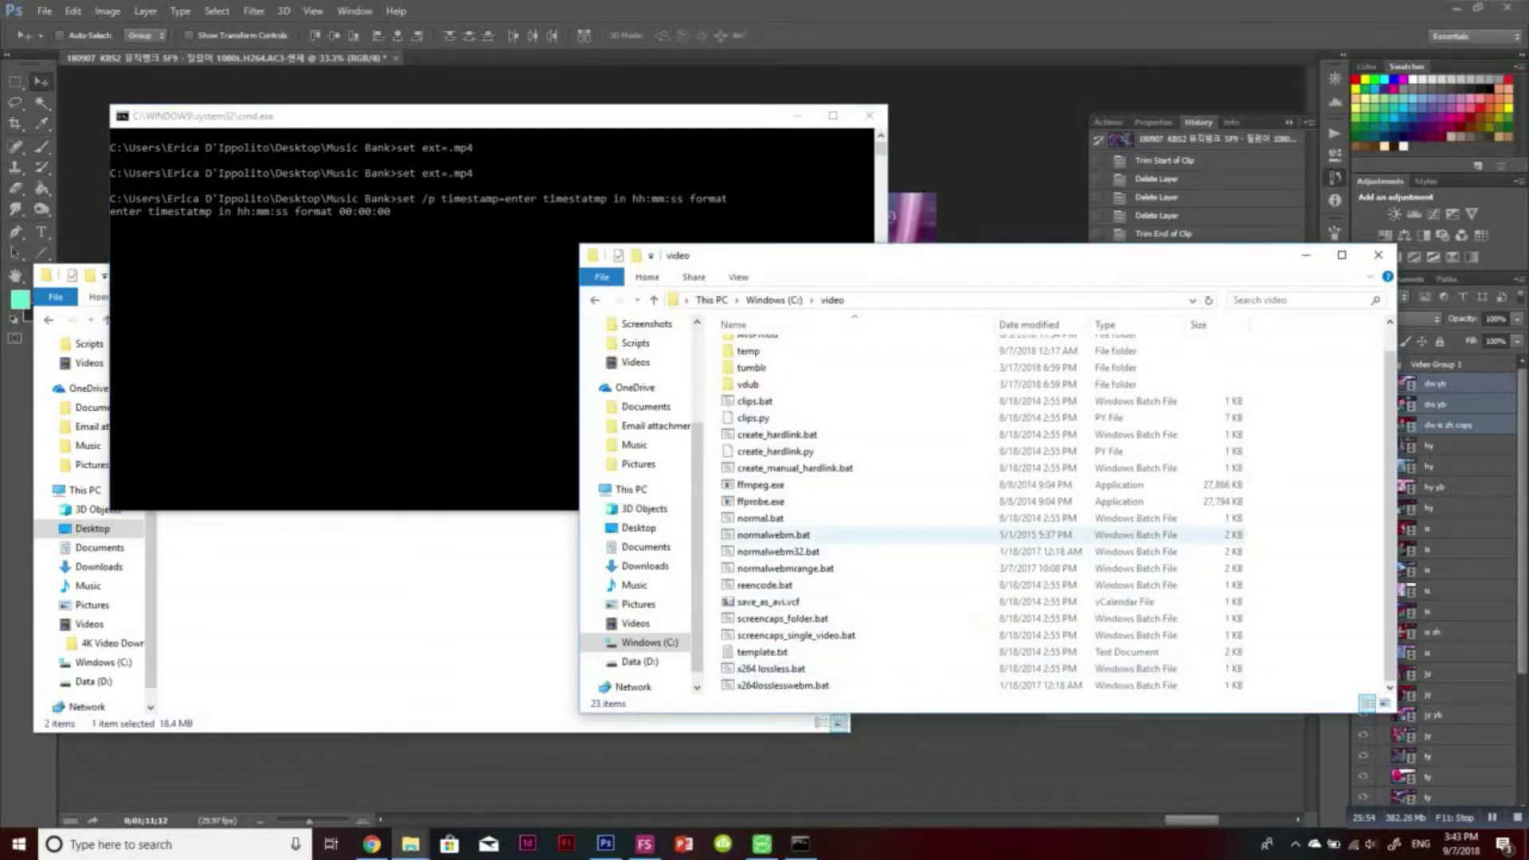
{"action": "key", "text": "alt+Tab"}
{"action": "key", "text": "alt+Tab"}
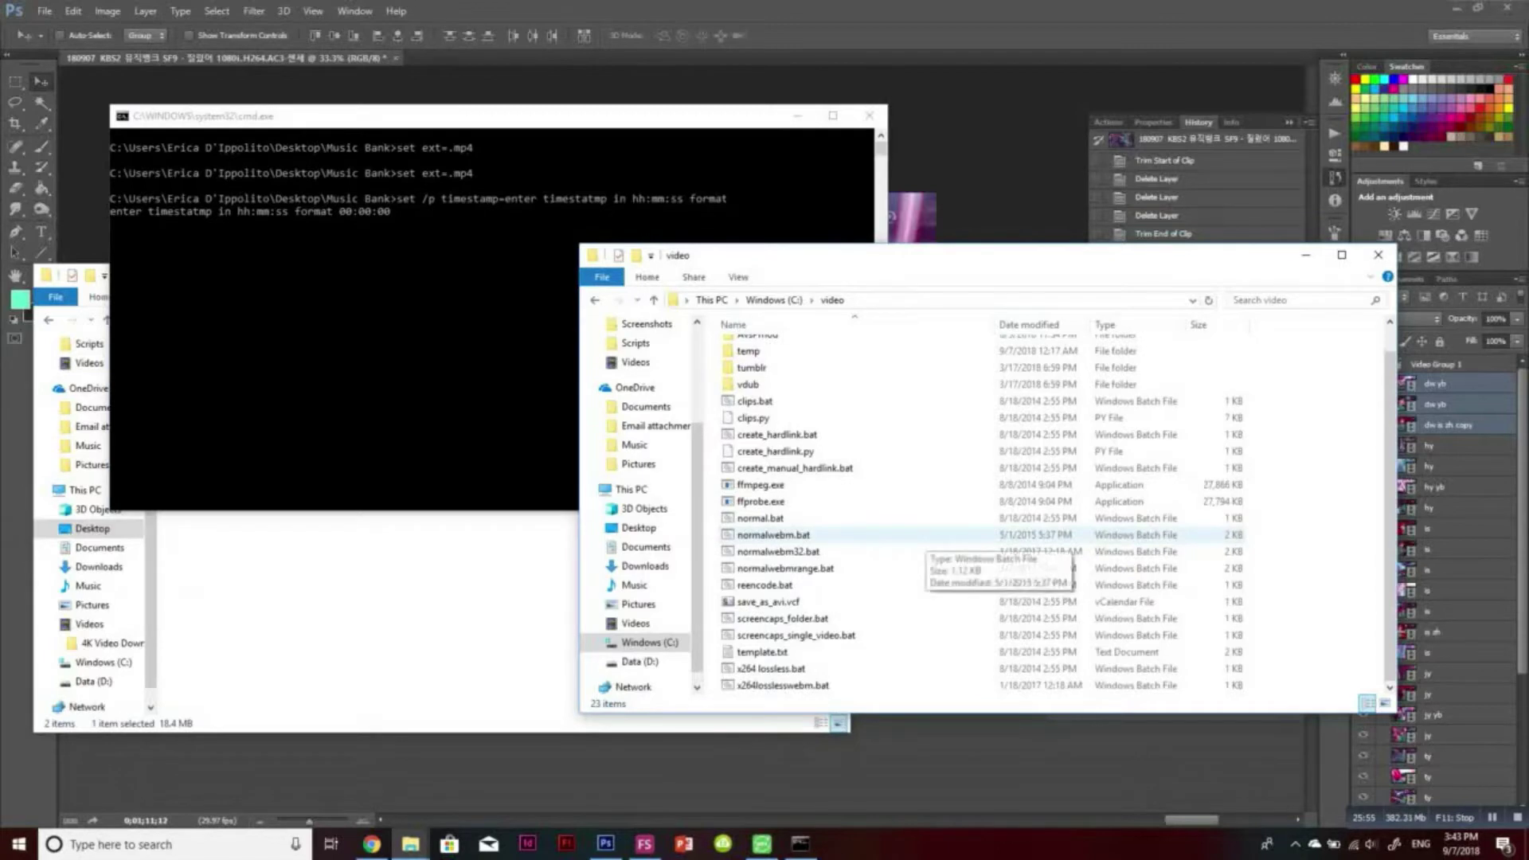
{"action": "key", "text": "alt+Tab"}
{"action": "left_click", "coordinate": [482, 211]}
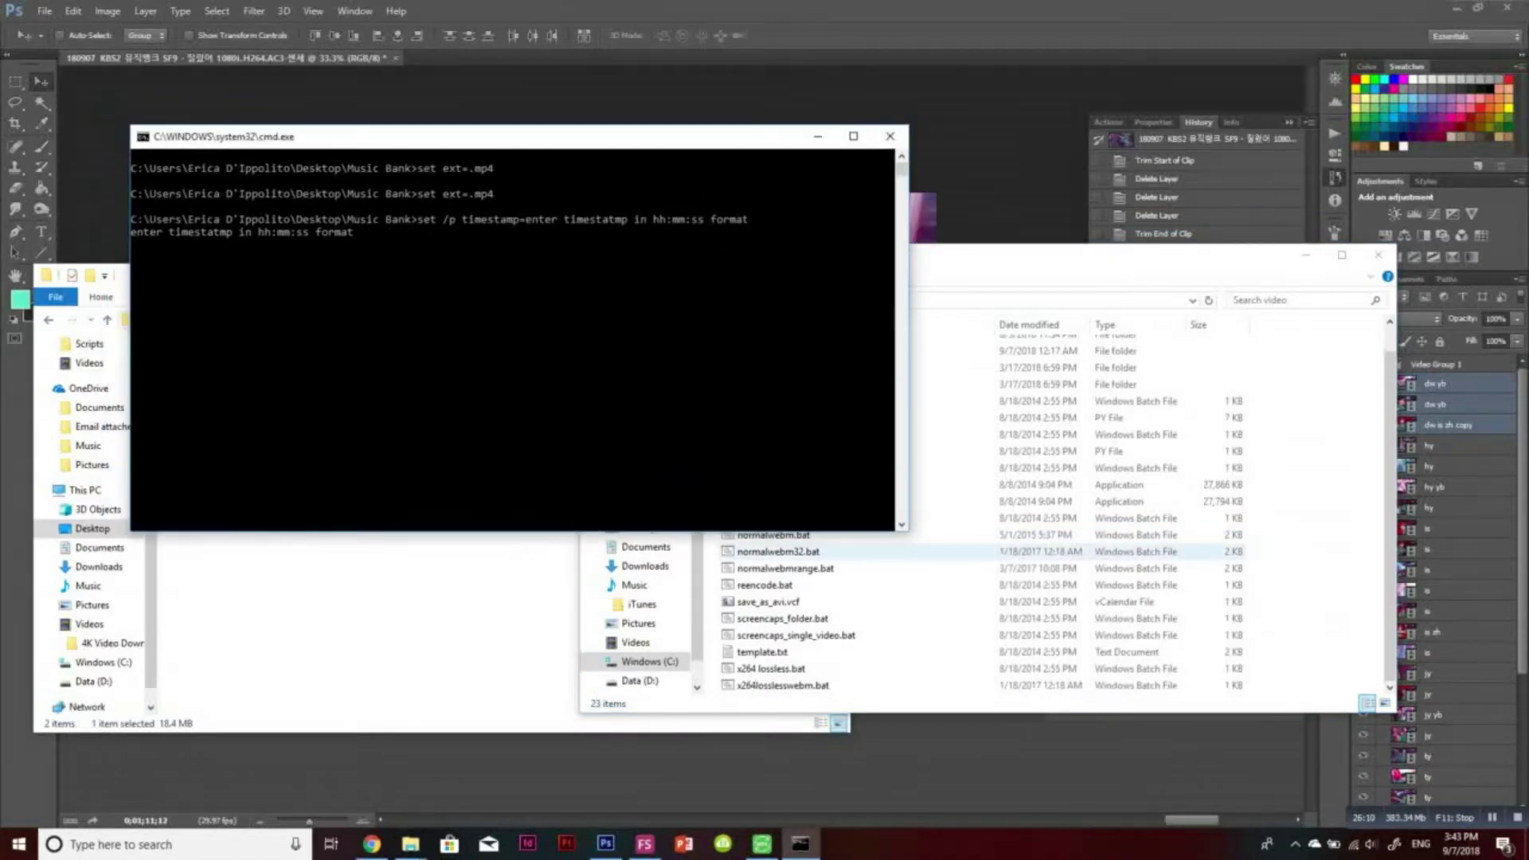
{"action": "type", "text": "00:00:00"}
{"action": "key", "text": "Return"}
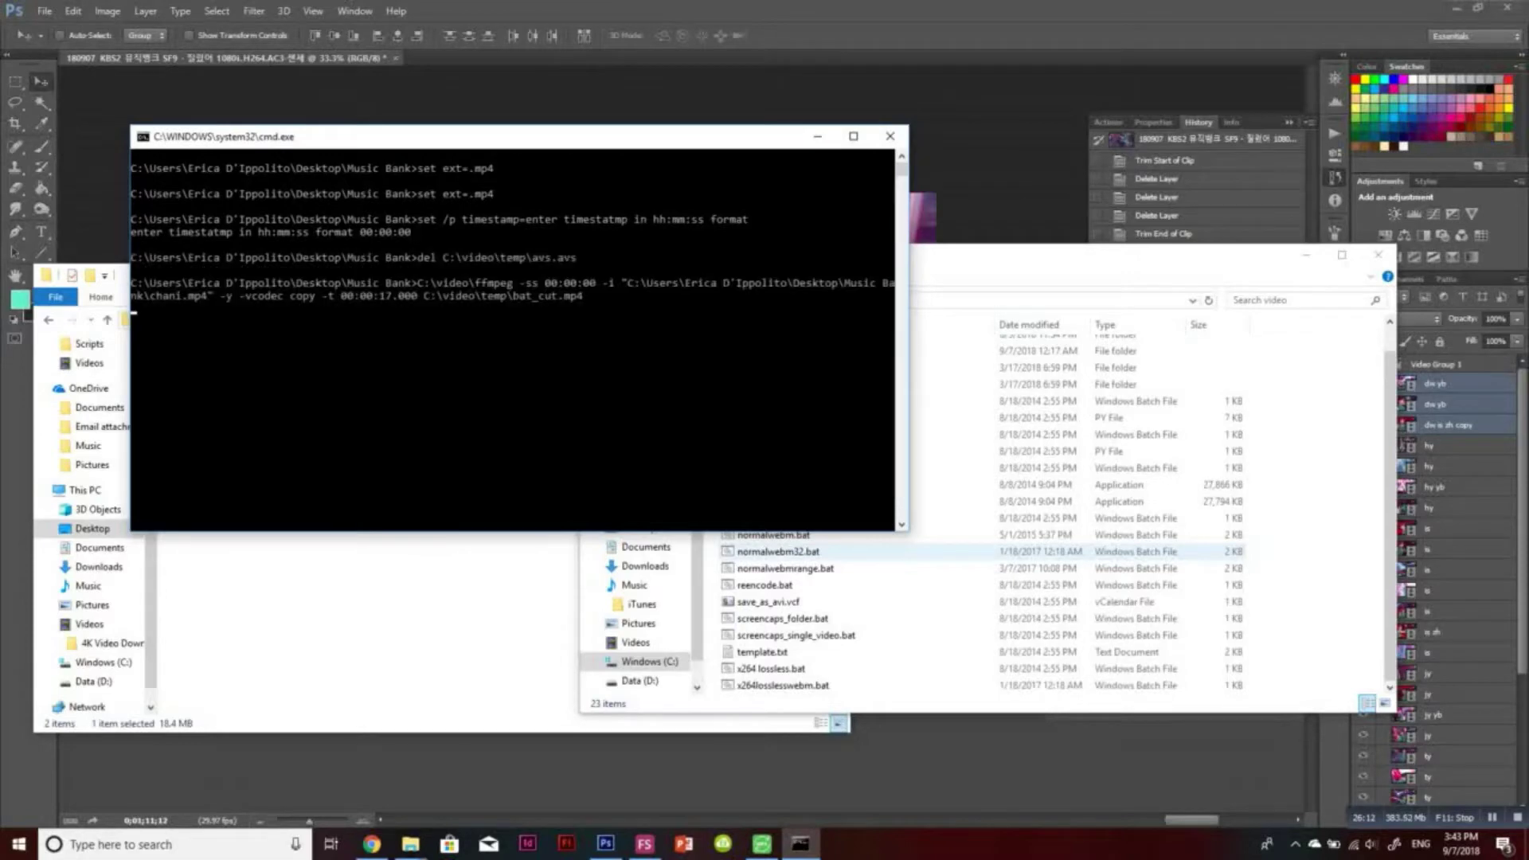
{"action": "left_click", "coordinate": [371, 844]}
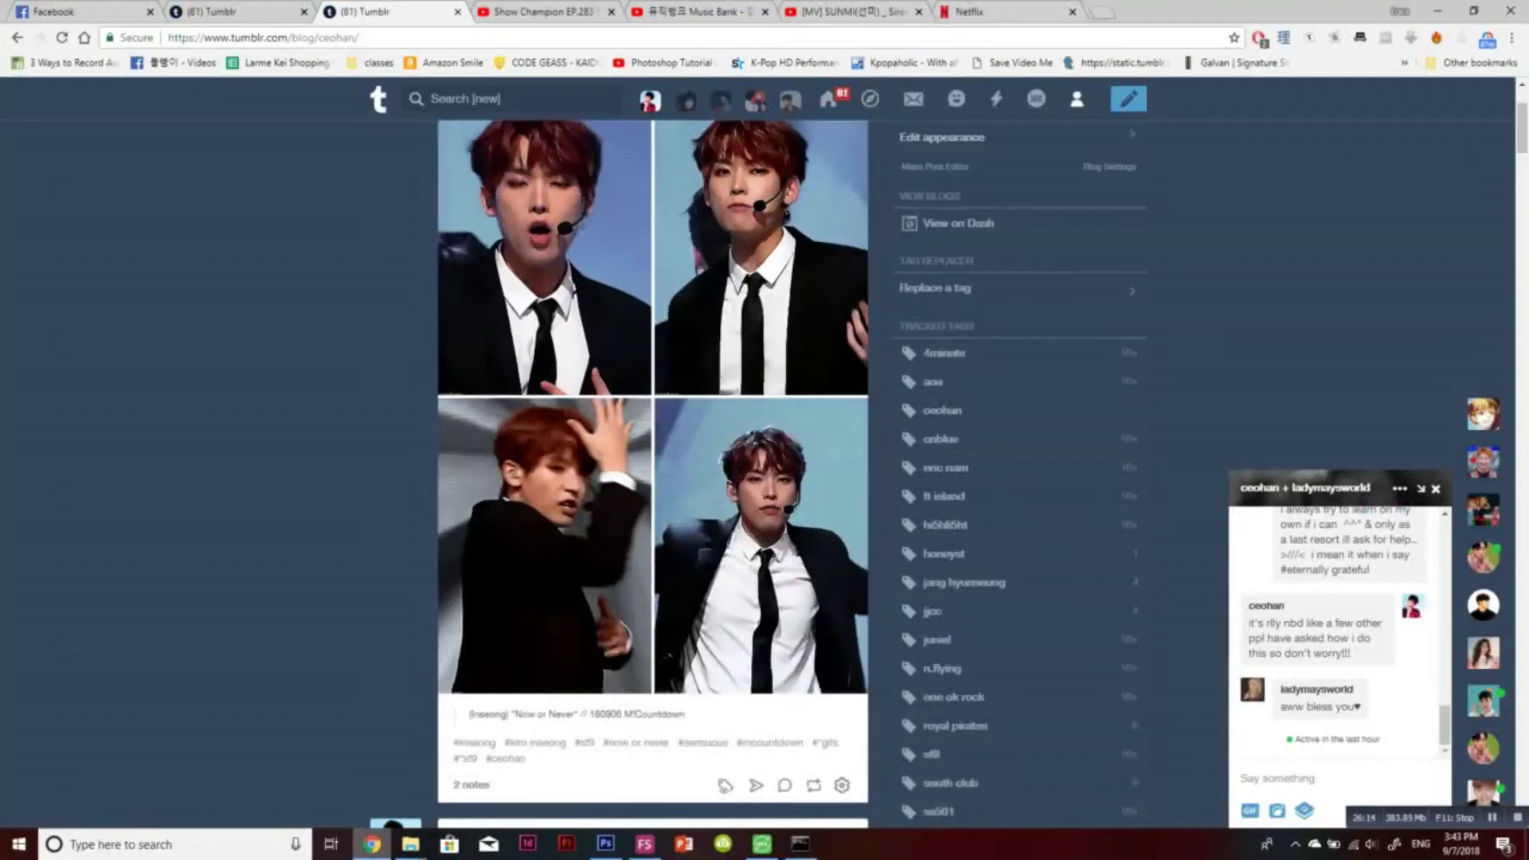
{"action": "mouse_move", "coordinate": [371, 844]}
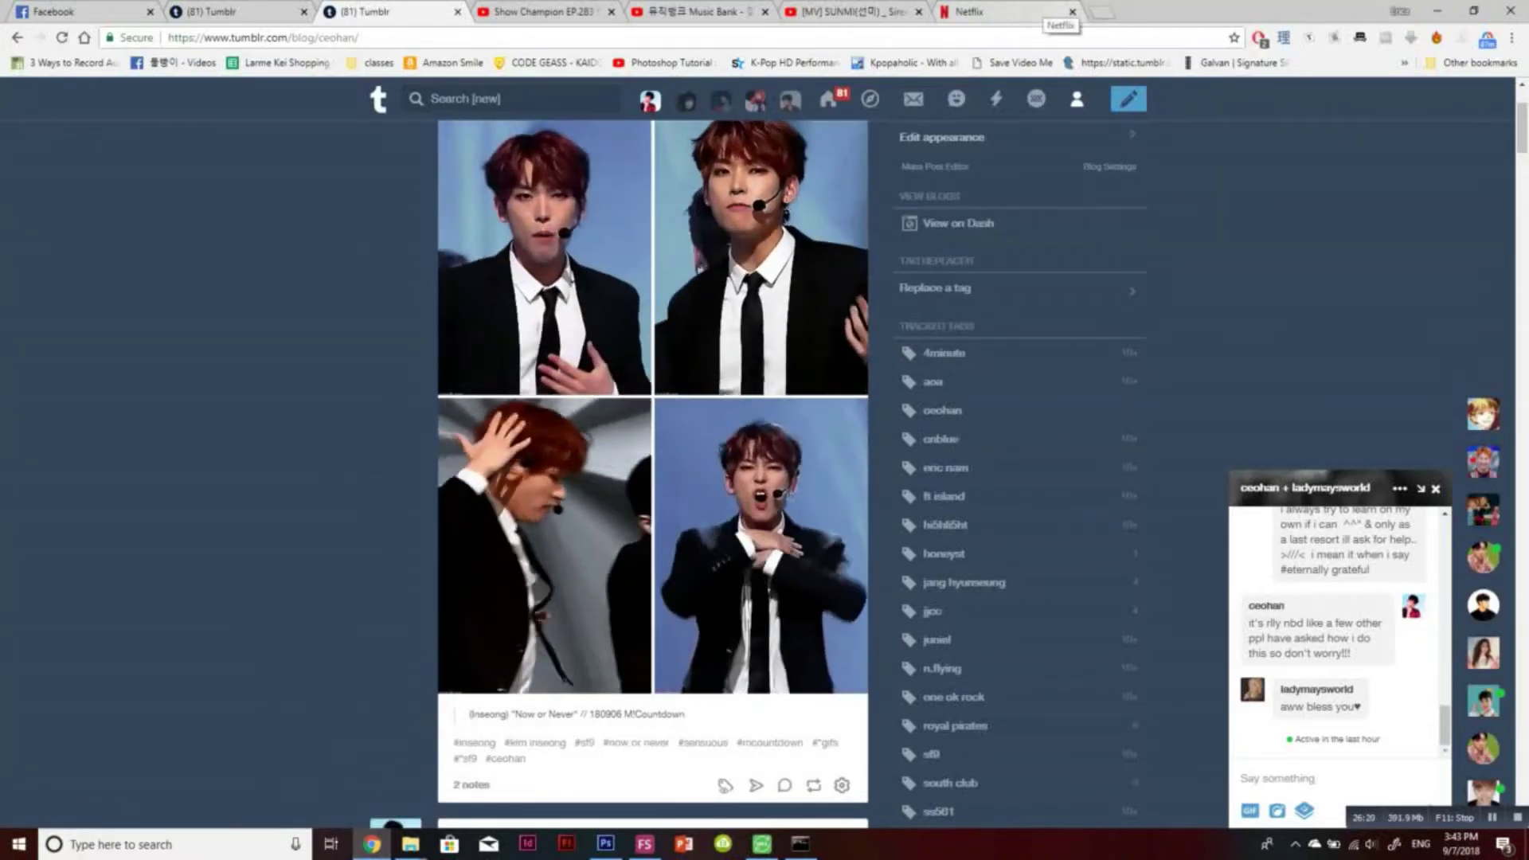
{"action": "key", "text": "ctrl+t"}
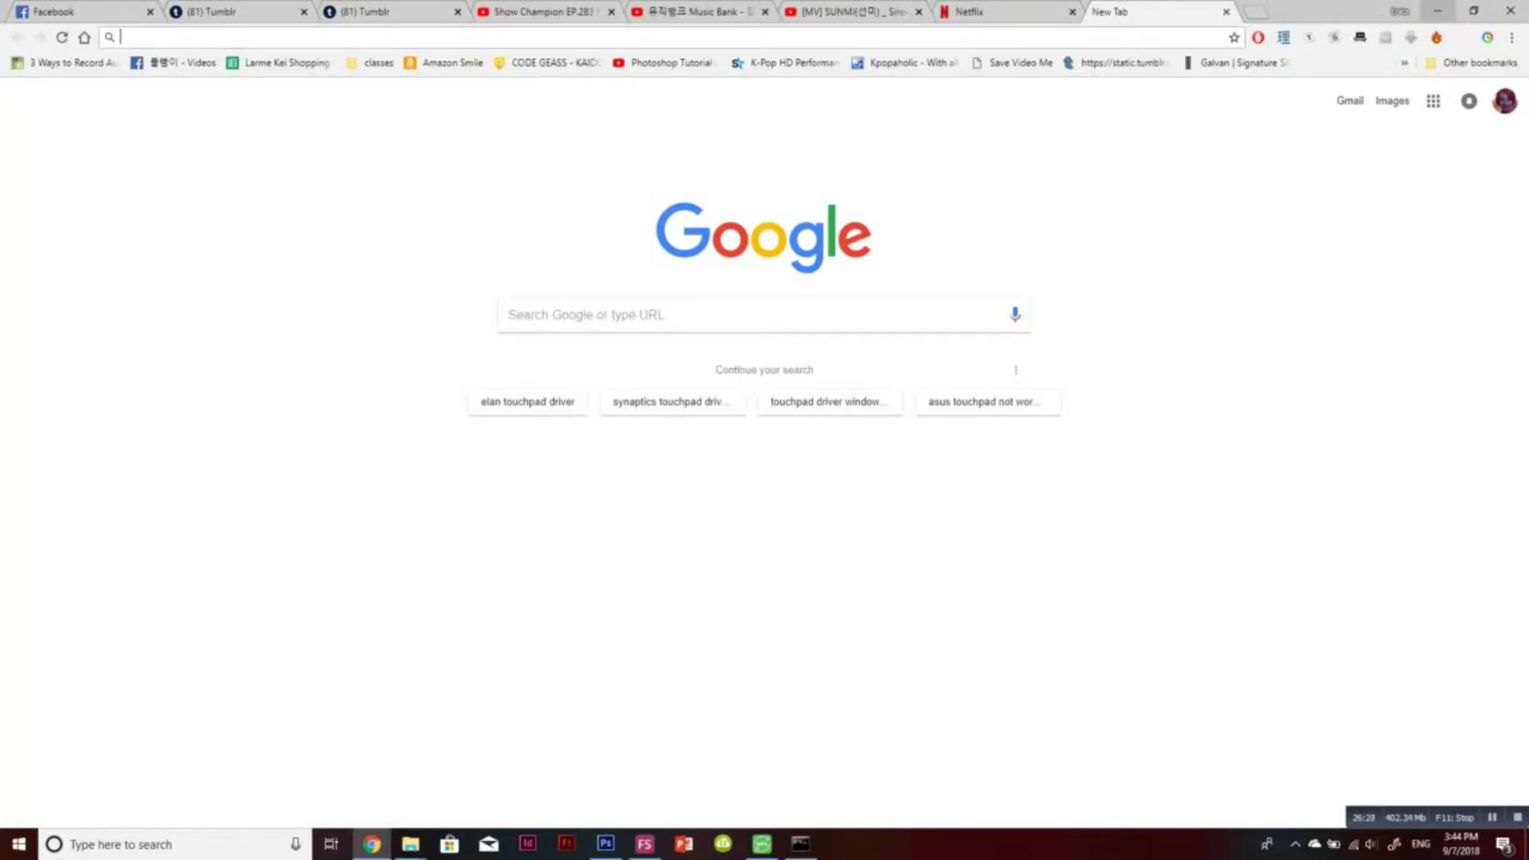
{"action": "left_click", "coordinate": [607, 844]}
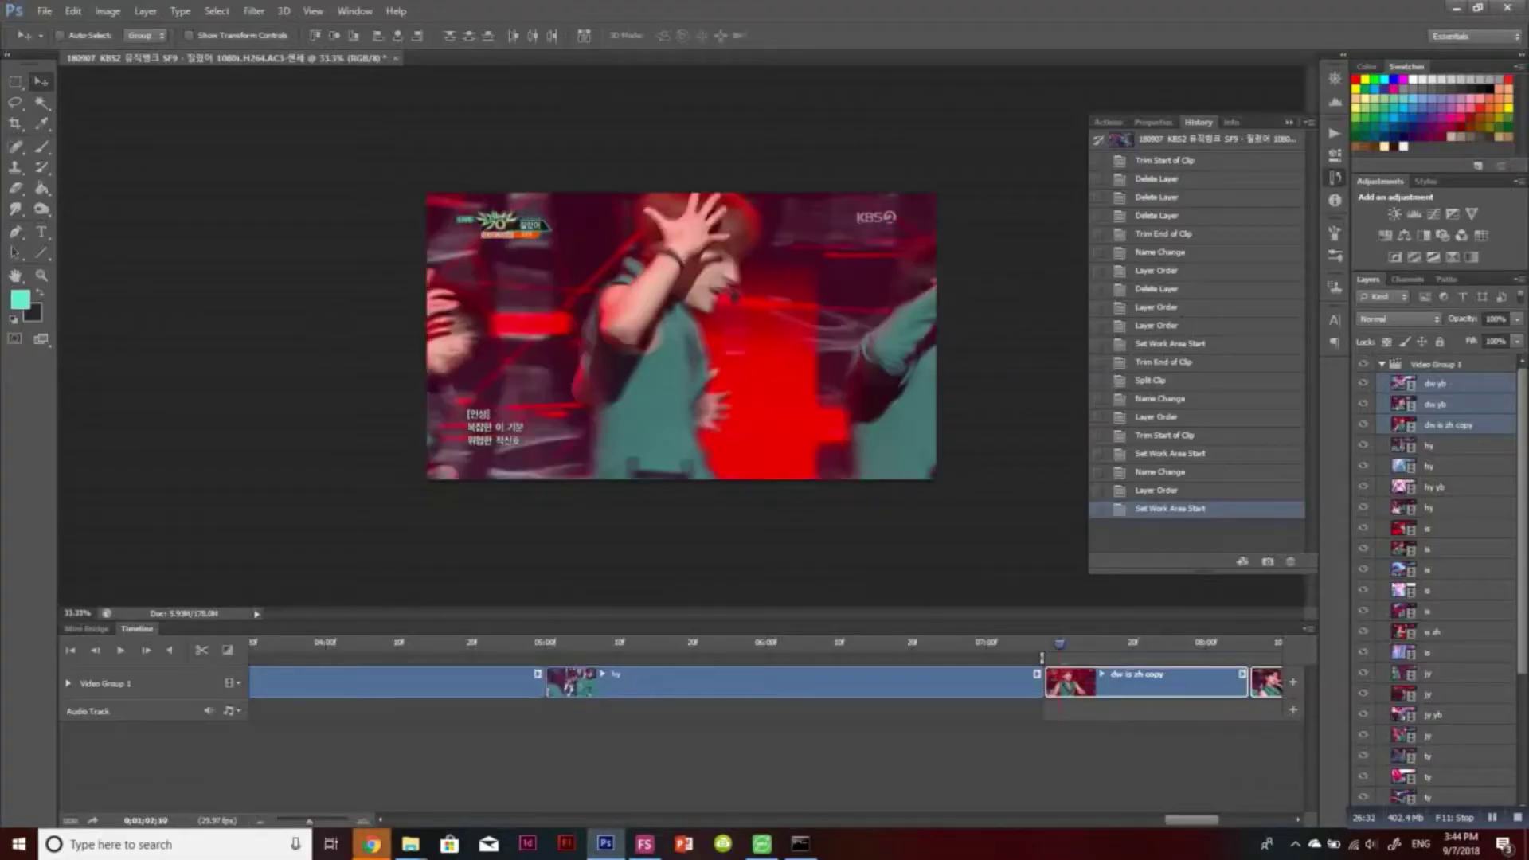
In the browser's Resizer page, set the GIF height to 375, scale the video to about 712 × 400 and reposition it within the frame
{"action": "left_click", "coordinate": [371, 844]}
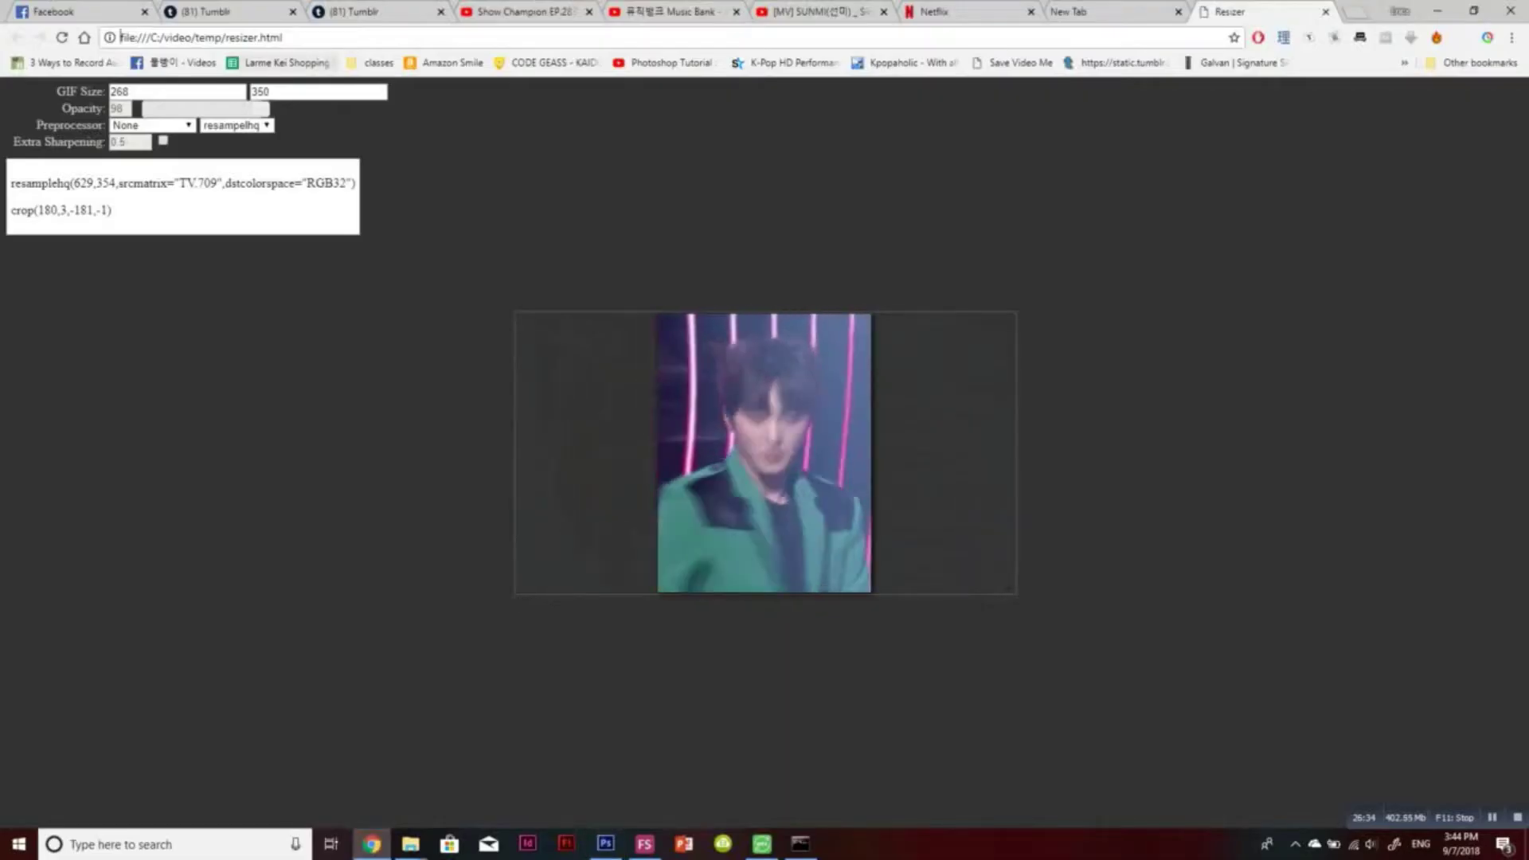
{"action": "double_click", "coordinate": [260, 91]}
{"action": "type", "text": "375"}
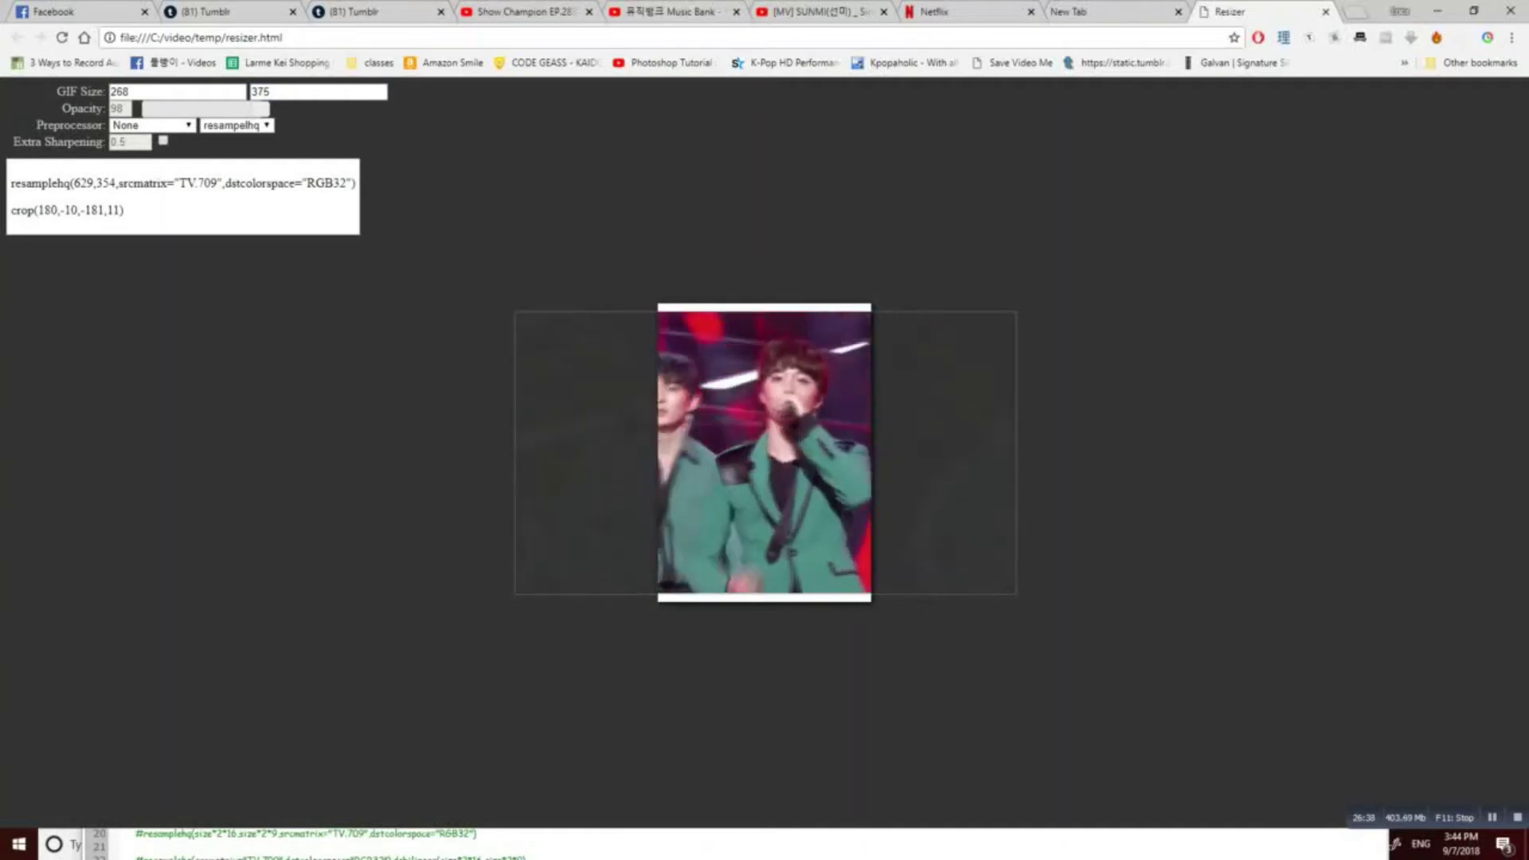
{"action": "left_click_drag", "start_coordinate": [1015, 594], "coordinate": [1082, 624]}
{"action": "left_click_drag", "start_coordinate": [1035, 582], "coordinate": [1021, 571]}
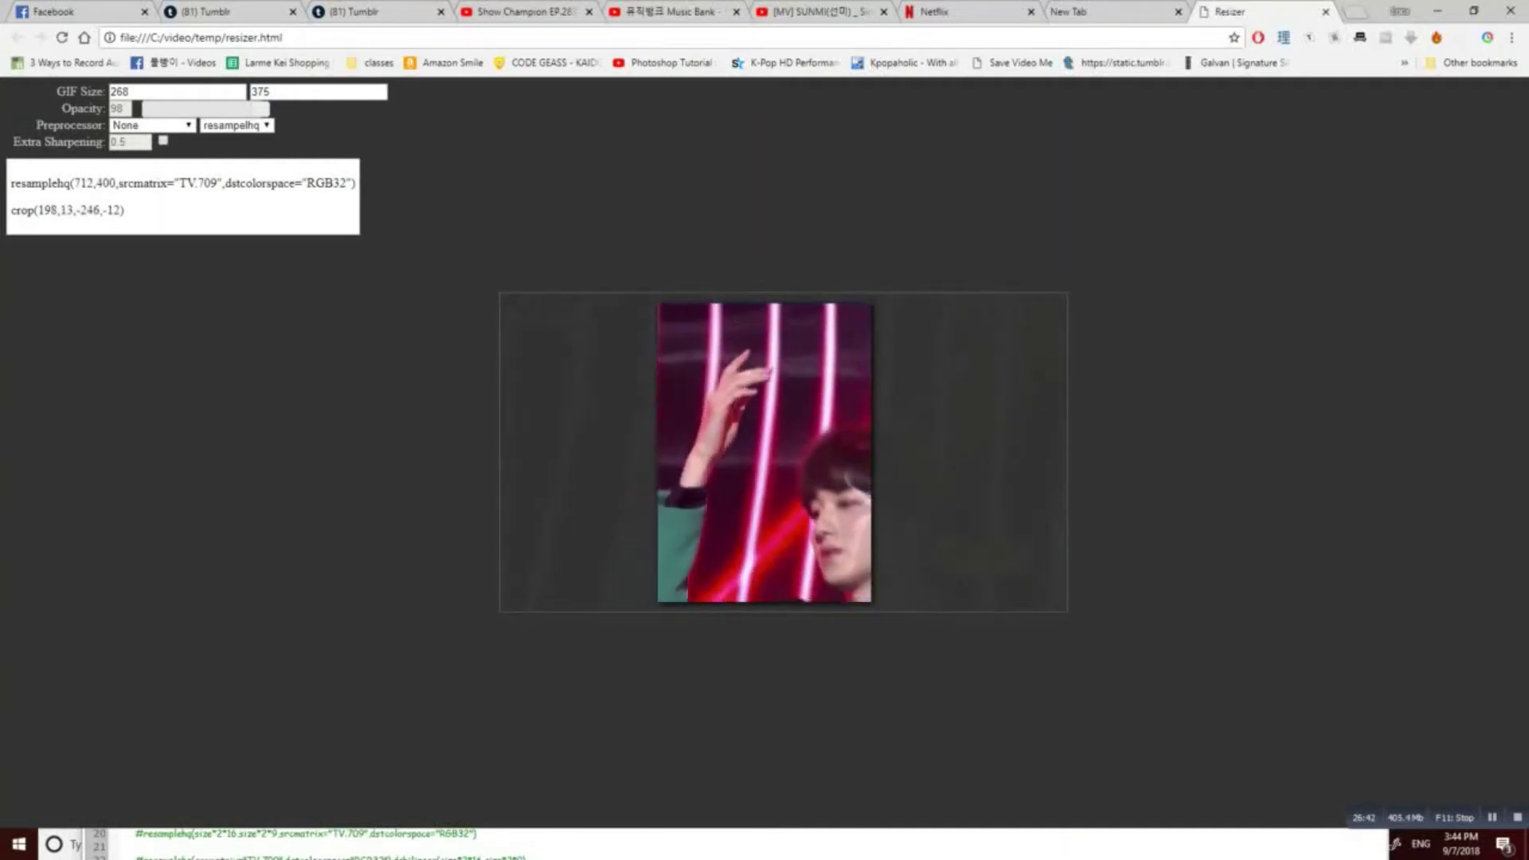
{"action": "left_click_drag", "start_coordinate": [784, 453], "coordinate": [730, 444]}
{"action": "left_click_drag", "start_coordinate": [588, 441], "coordinate": [597, 440]}
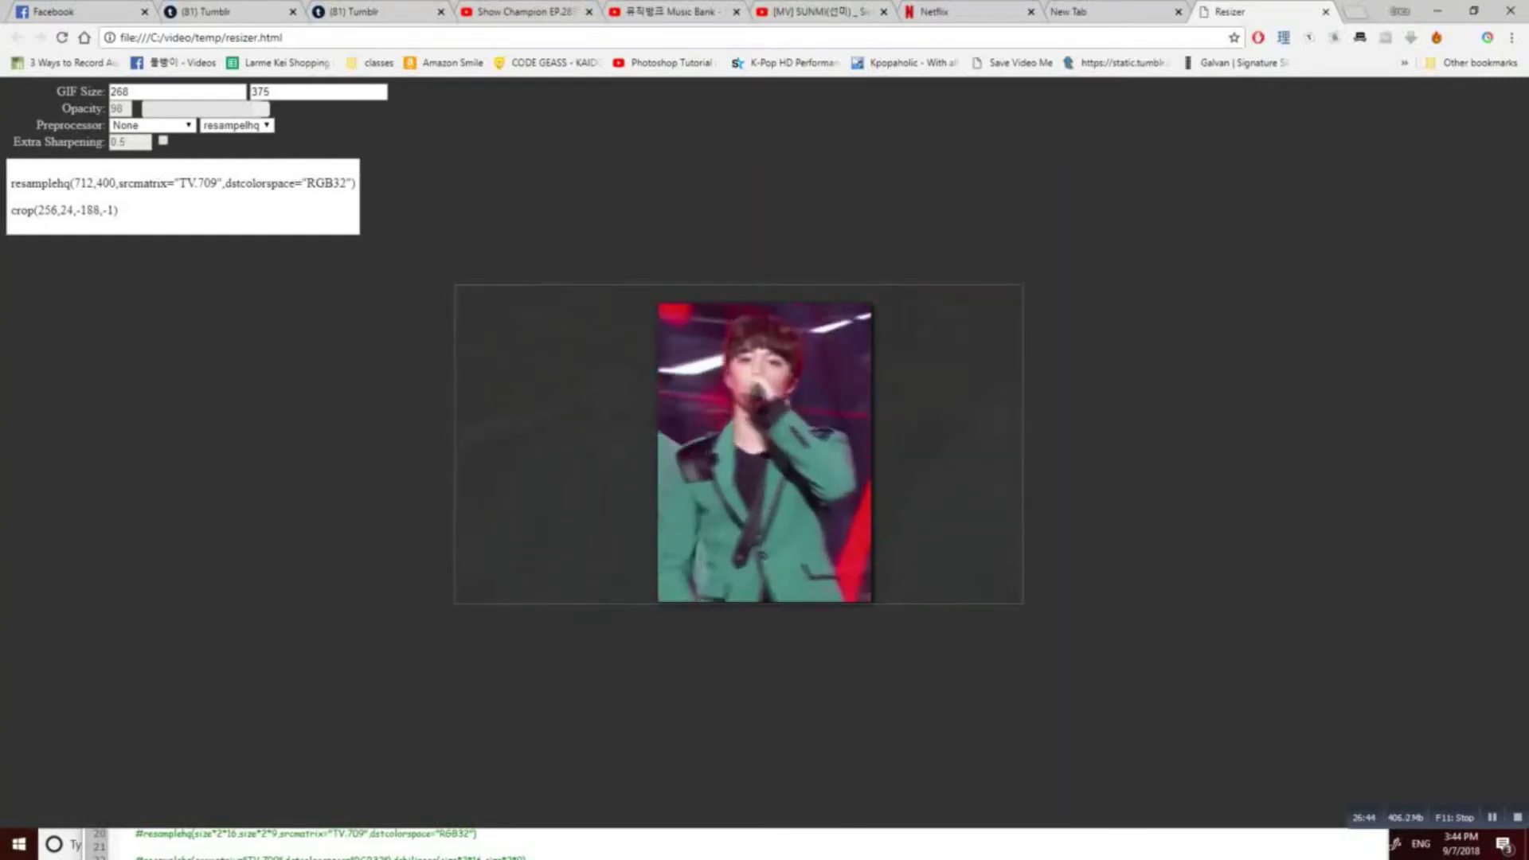
Set the preprocessor to qtgmc 60 fast and the resizer to debilinear, and shift the video for a crop of about (236,18,-208,-7)
{"action": "left_click", "coordinate": [153, 125]}
{"action": "left_click", "coordinate": [151, 206]}
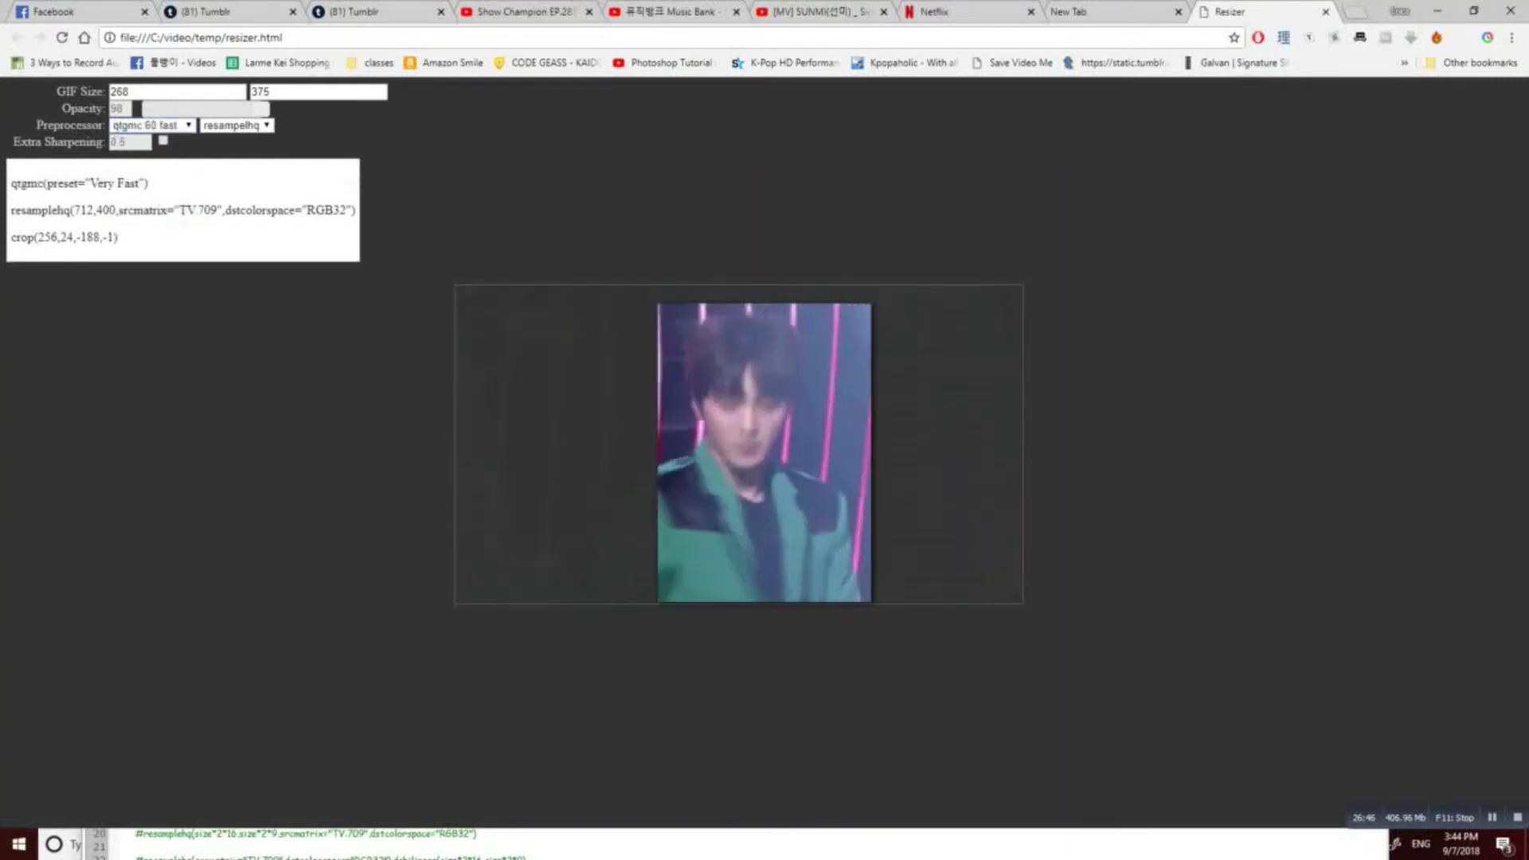
{"action": "left_click", "coordinate": [237, 125]}
{"action": "left_click", "coordinate": [231, 151]}
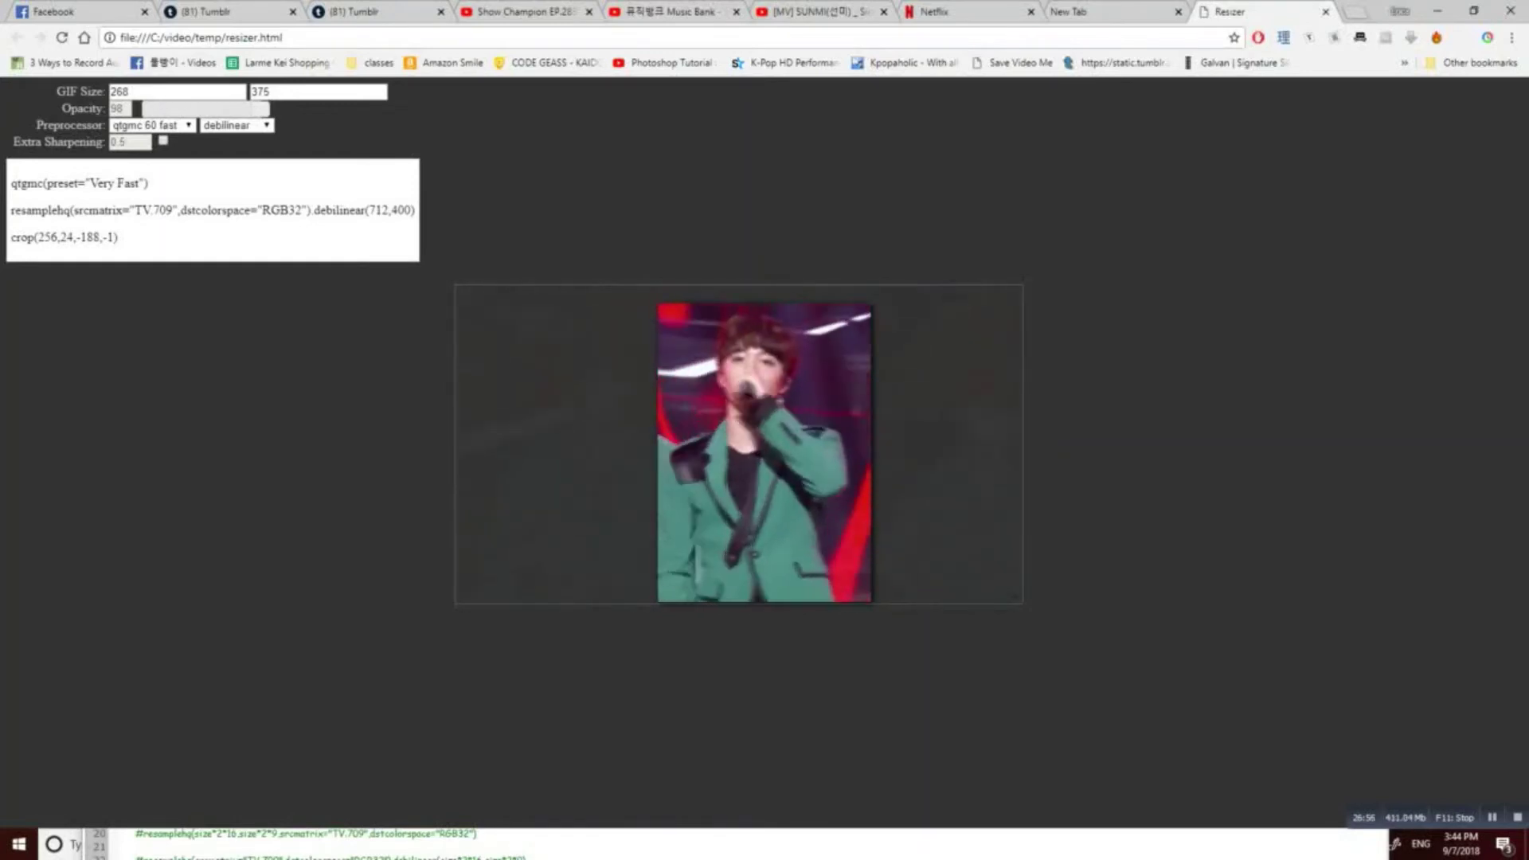
{"action": "mouse_move", "coordinate": [752, 399]}
{"action": "left_mouse_down"}
{"action": "mouse_move", "coordinate": [753, 415]}
{"action": "mouse_move", "coordinate": [767, 407]}
{"action": "left_mouse_up"}
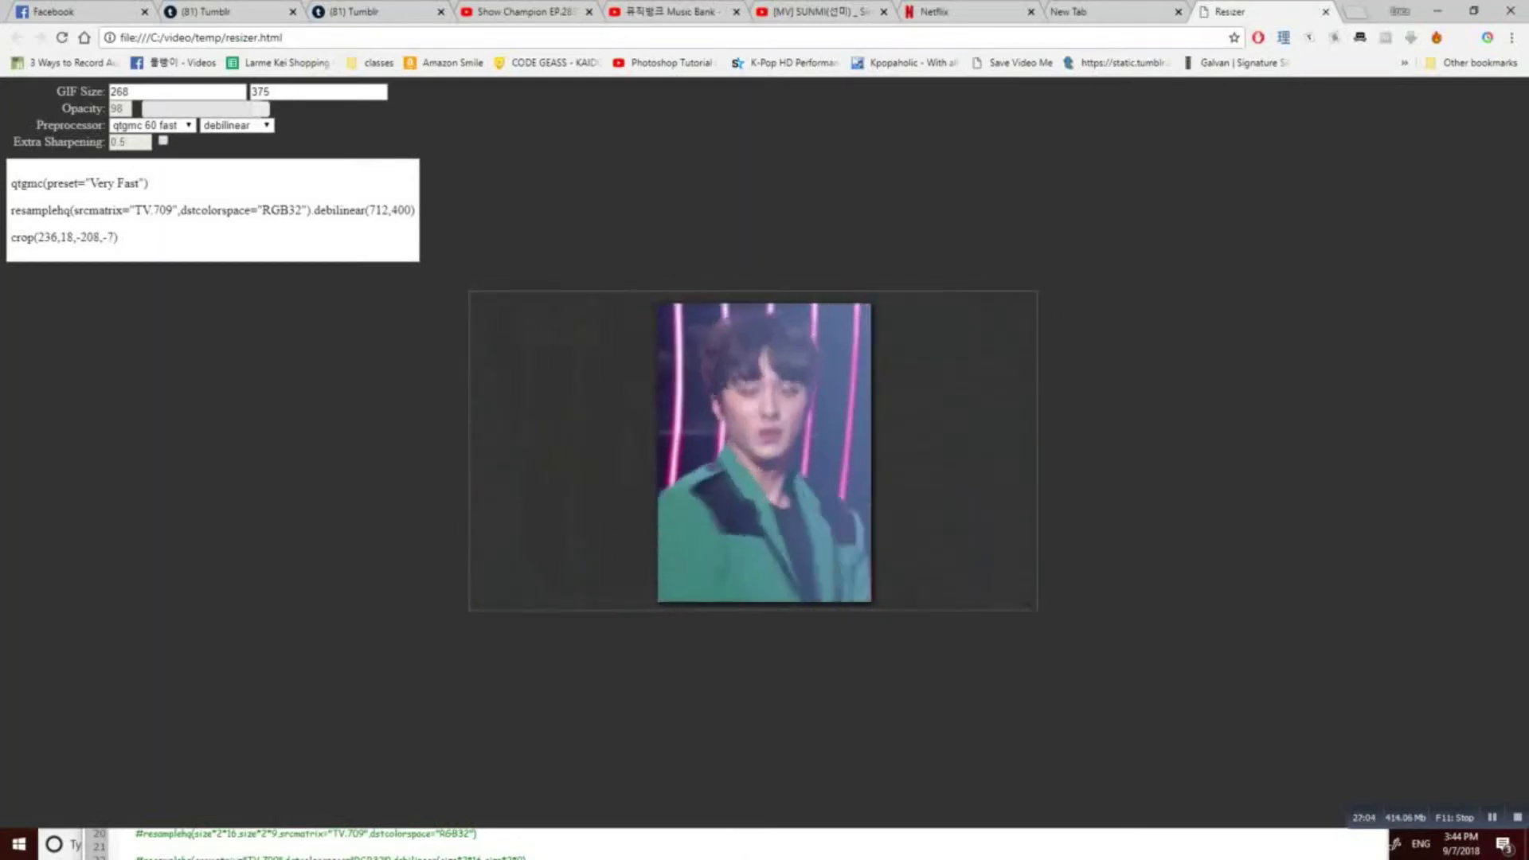
Copy the generated qtgmc and resamplehq lines, and add AssumeTFF() below size=20 in the avs.avs script in AvsPmod
{"action": "left_click_drag", "start_coordinate": [11, 182], "coordinate": [416, 213]}
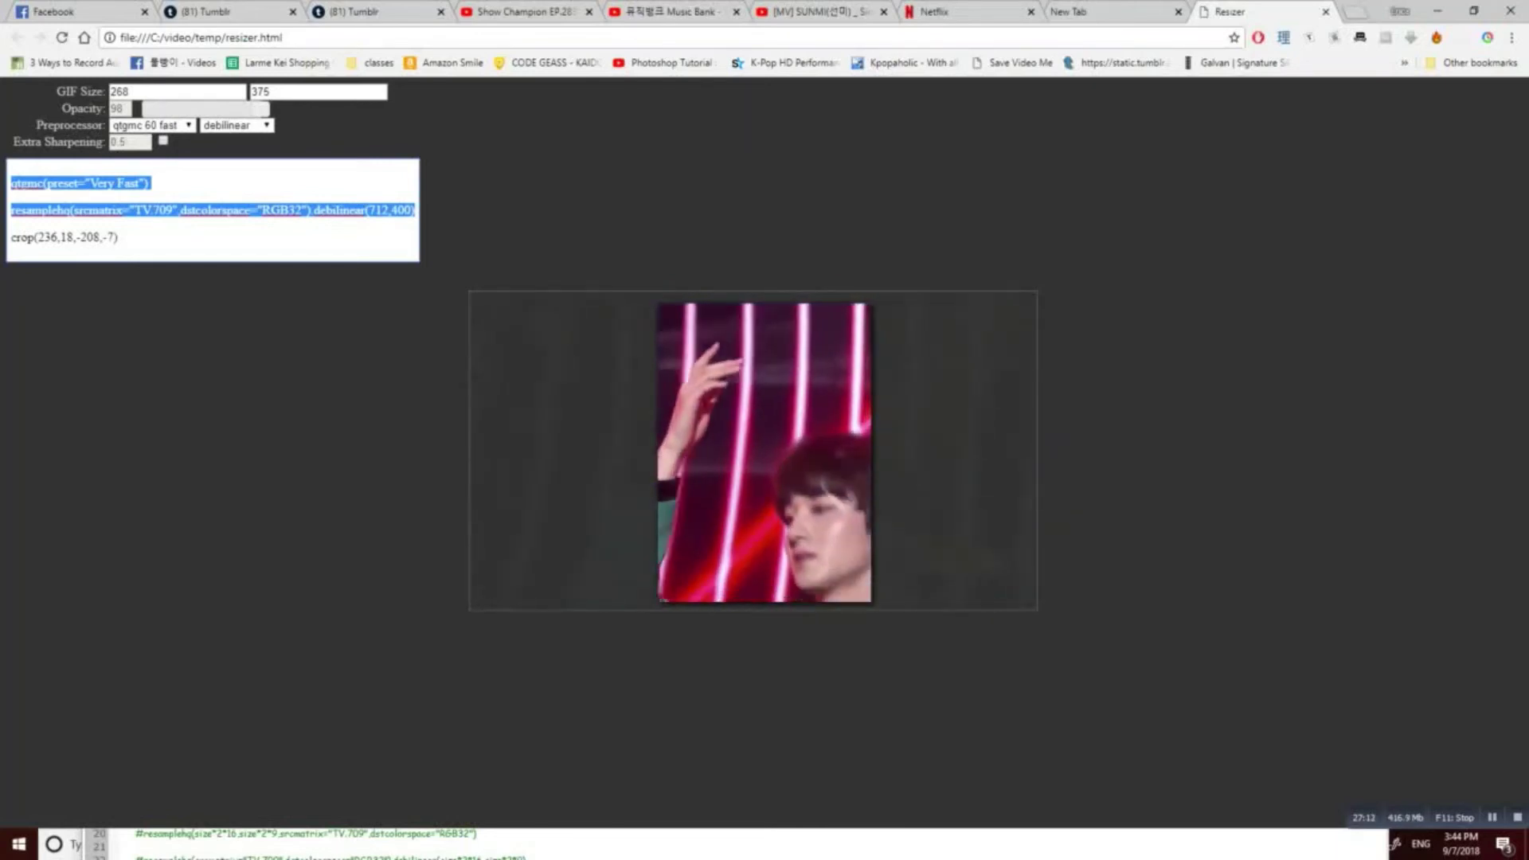
{"action": "key", "text": "alt+Tab"}
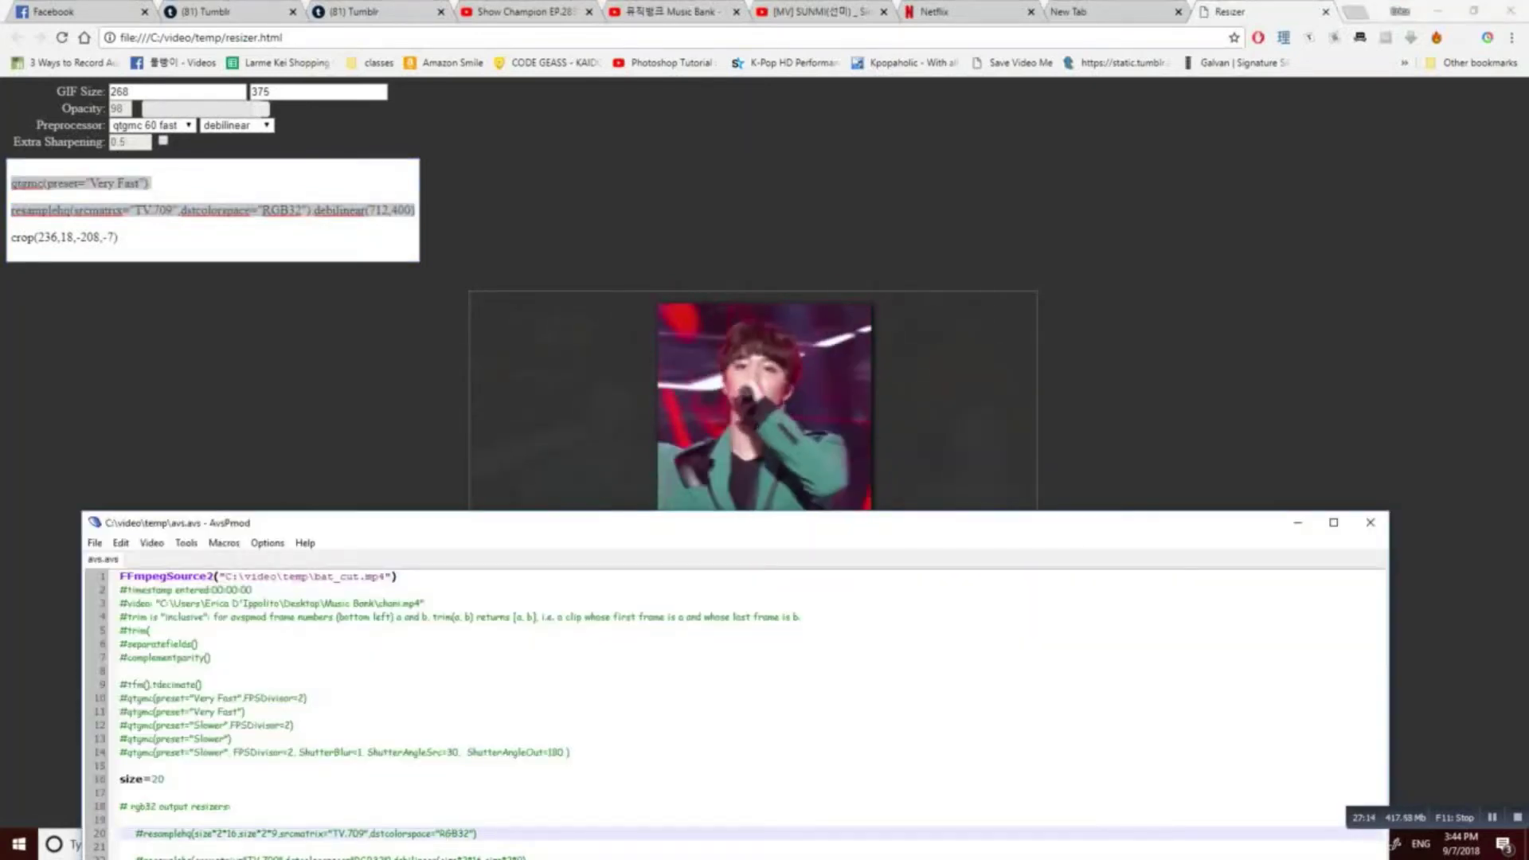
{"action": "left_click_drag", "start_coordinate": [733, 523], "coordinate": [836, 132]}
{"action": "left_click", "coordinate": [274, 389]}
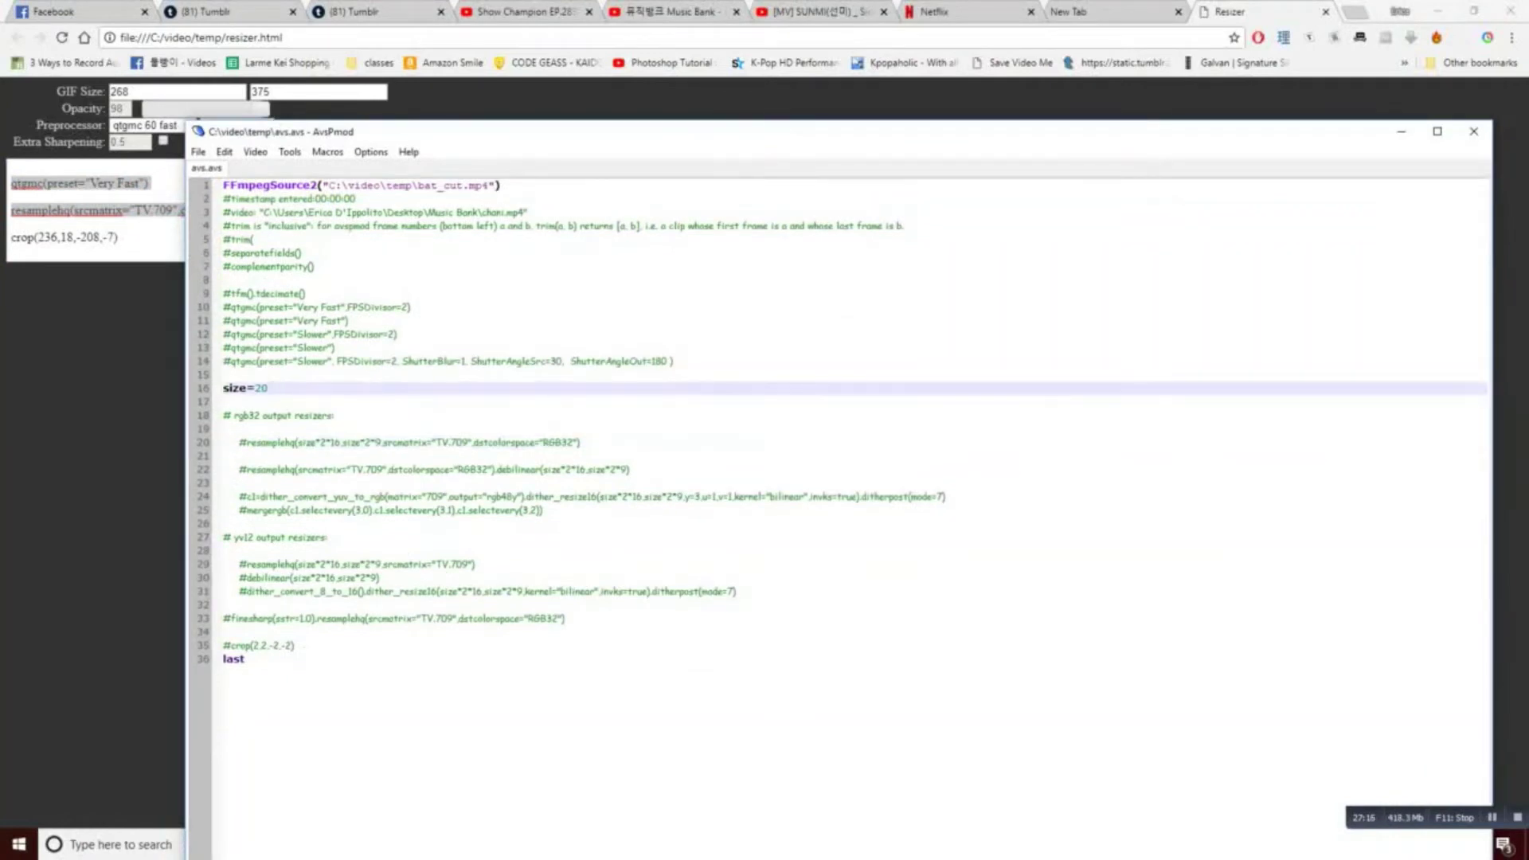
{"action": "key", "text": "Return"}
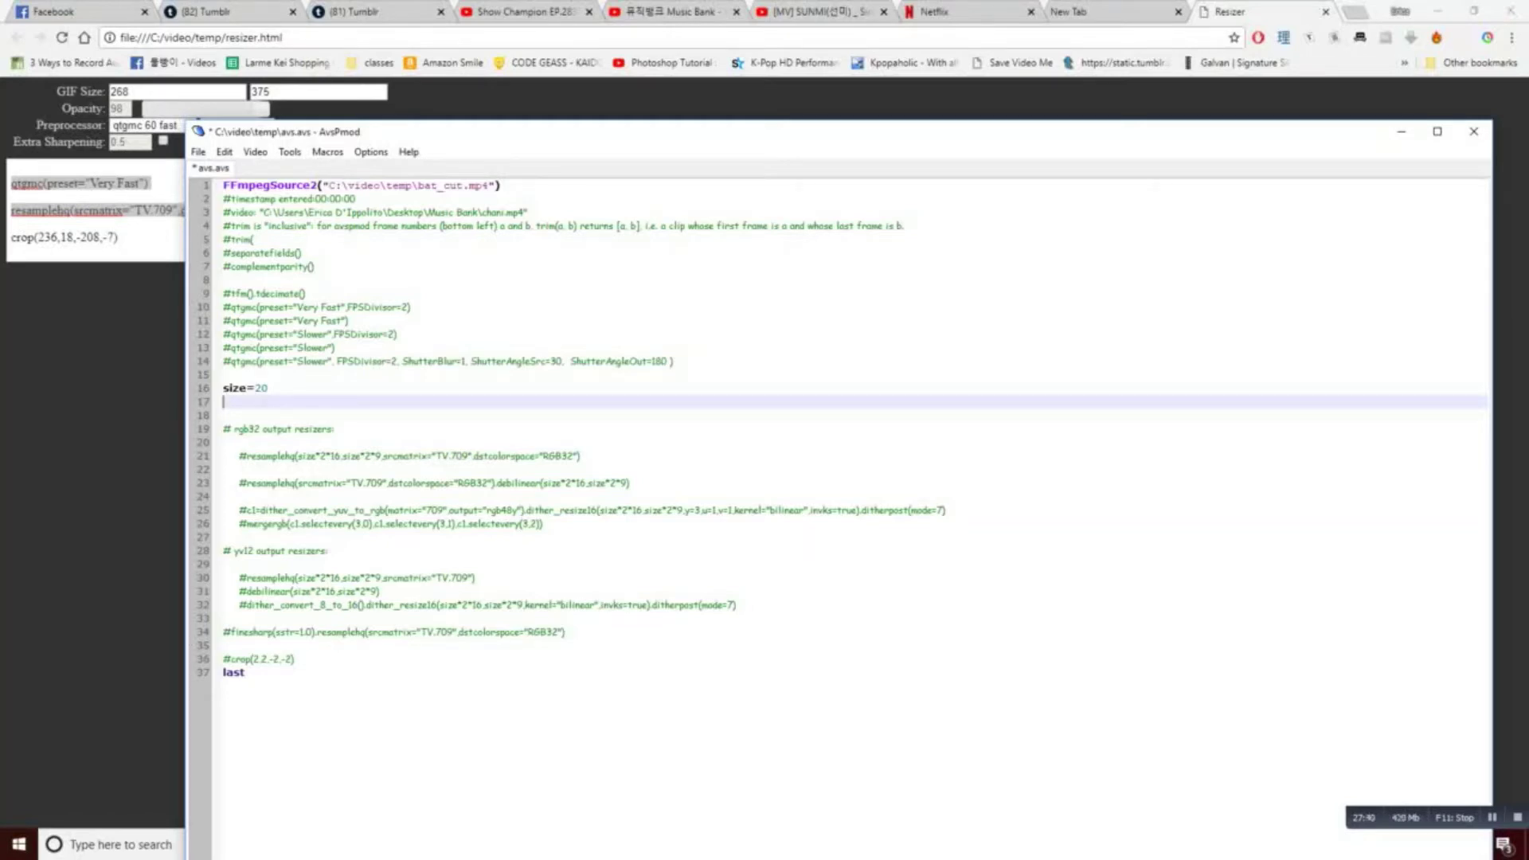
{"action": "type", "text": "assumeTFF()"}
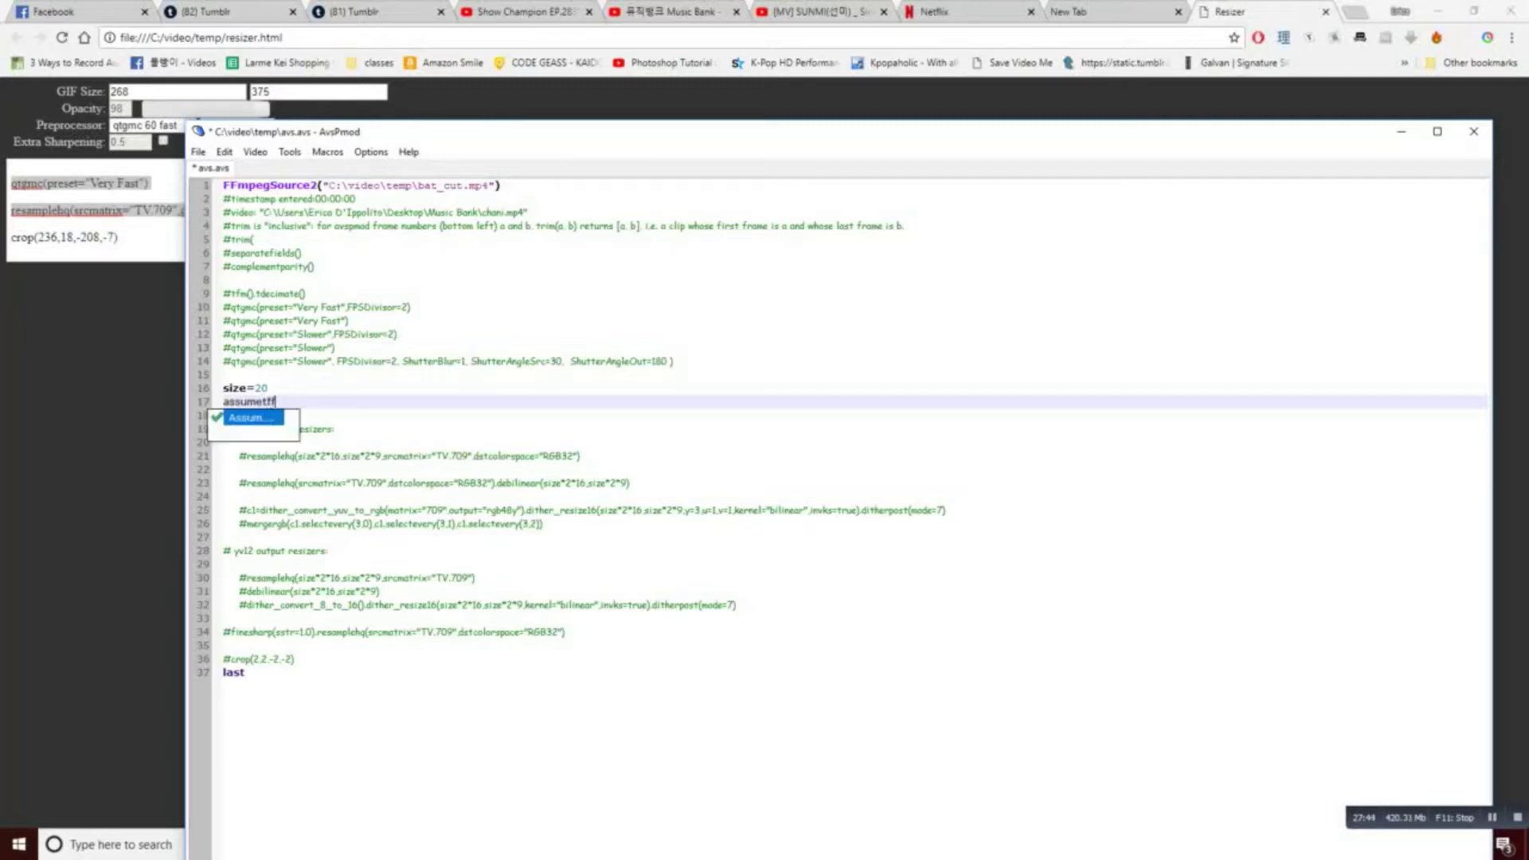
{"action": "key", "text": "Return"}
{"action": "key", "text": "Return"}
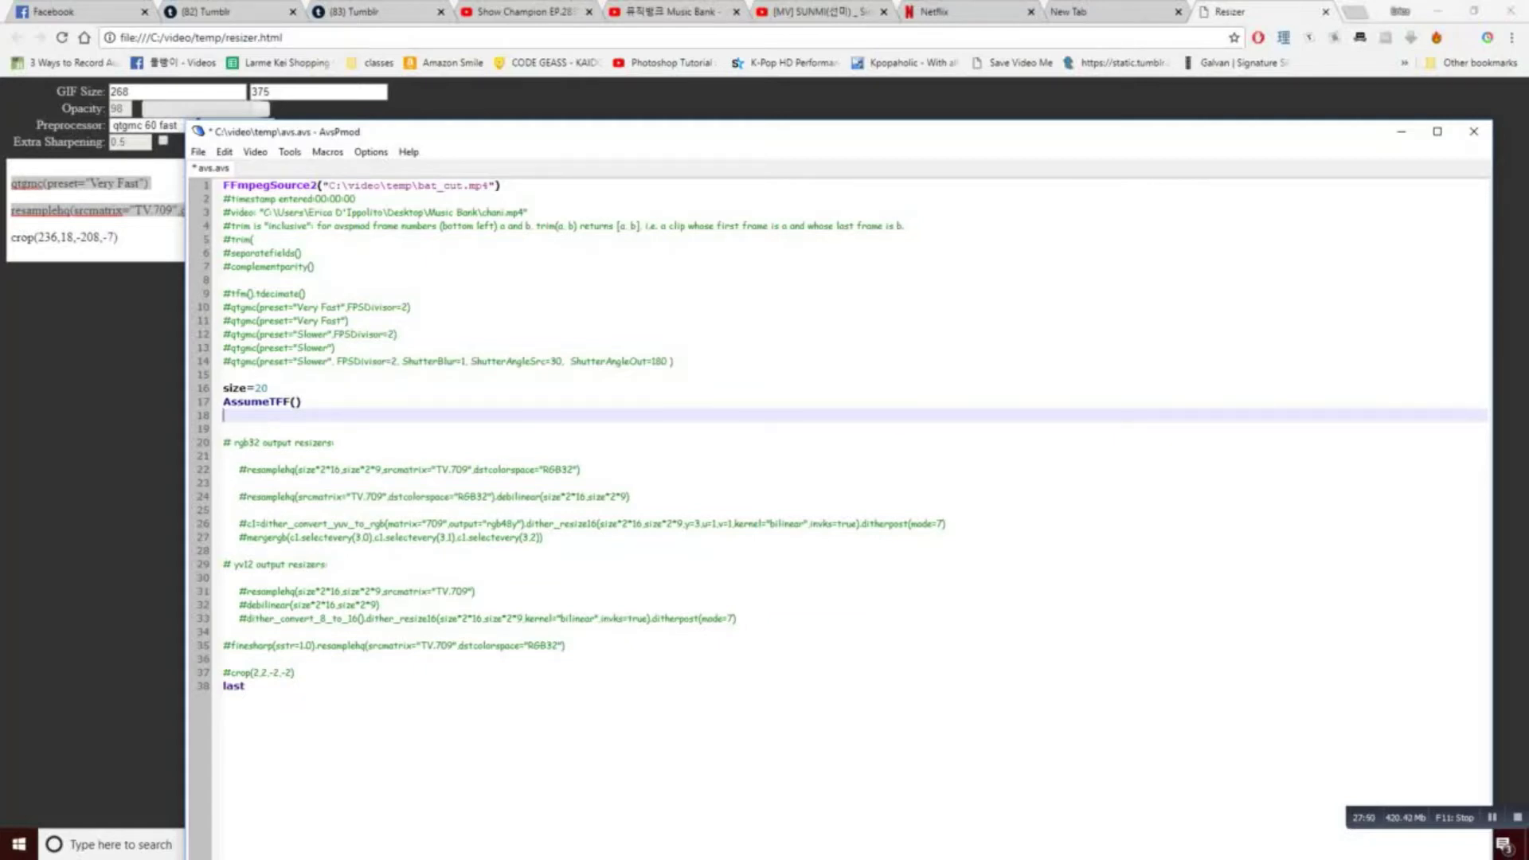
Paste the qtgmc(preset="Very Fast") and resamplehq(...).debilinear(712,400) lines below AssumeTFF(), and close the script with its changes saved
{"action": "type", "text": "qtgmc(preset=\"Very Fast\")  resamplehq(srcmatrix=\"TV.709\",dstcolorspace=\"RGB32\").debilinear(712,400)"}
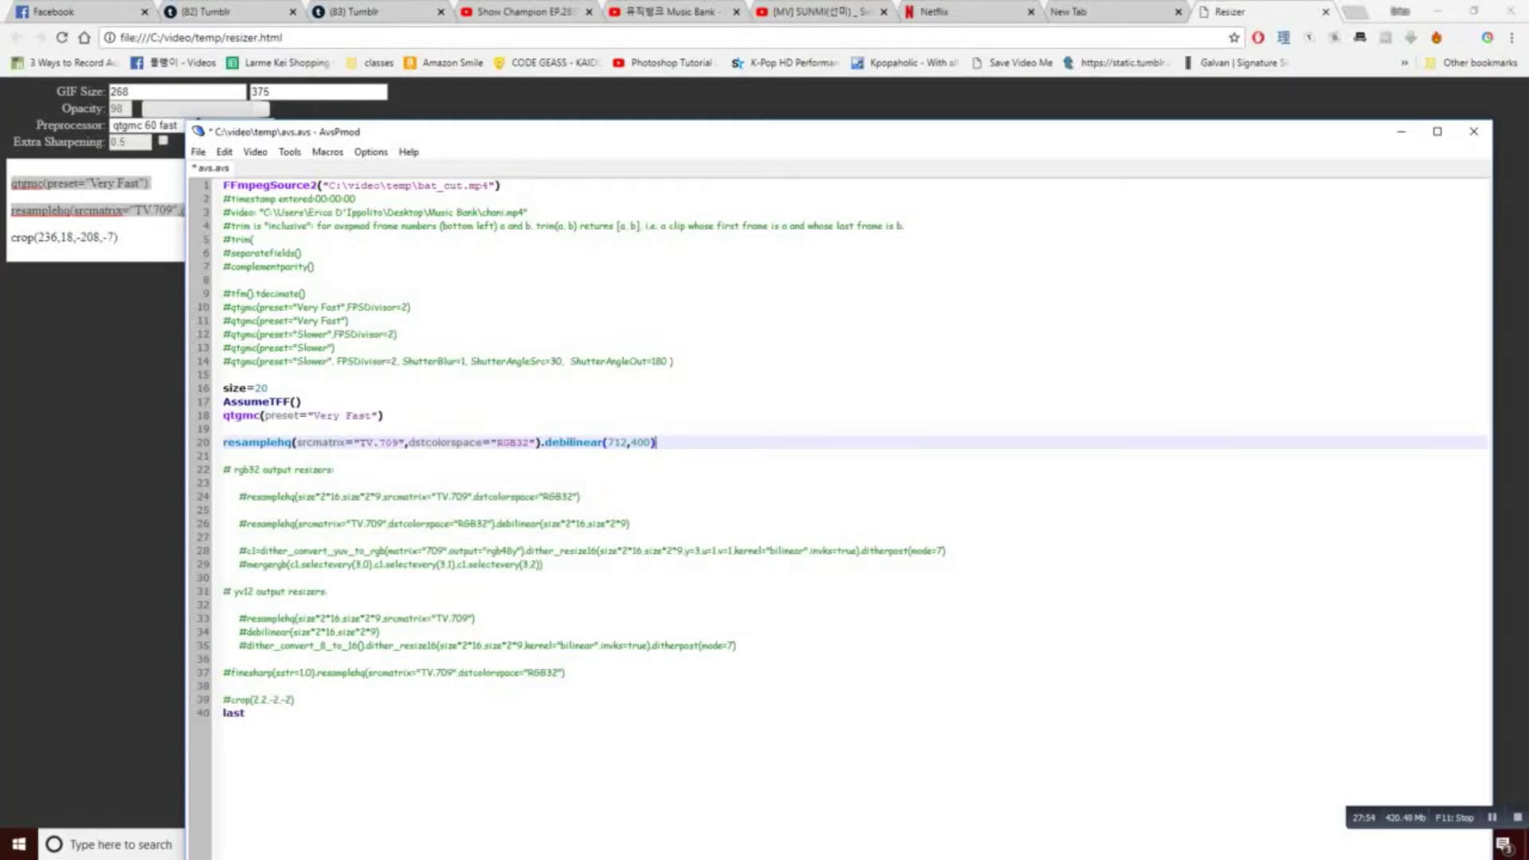
{"action": "left_click", "coordinate": [93, 398]}
{"action": "left_click", "coordinate": [478, 844]}
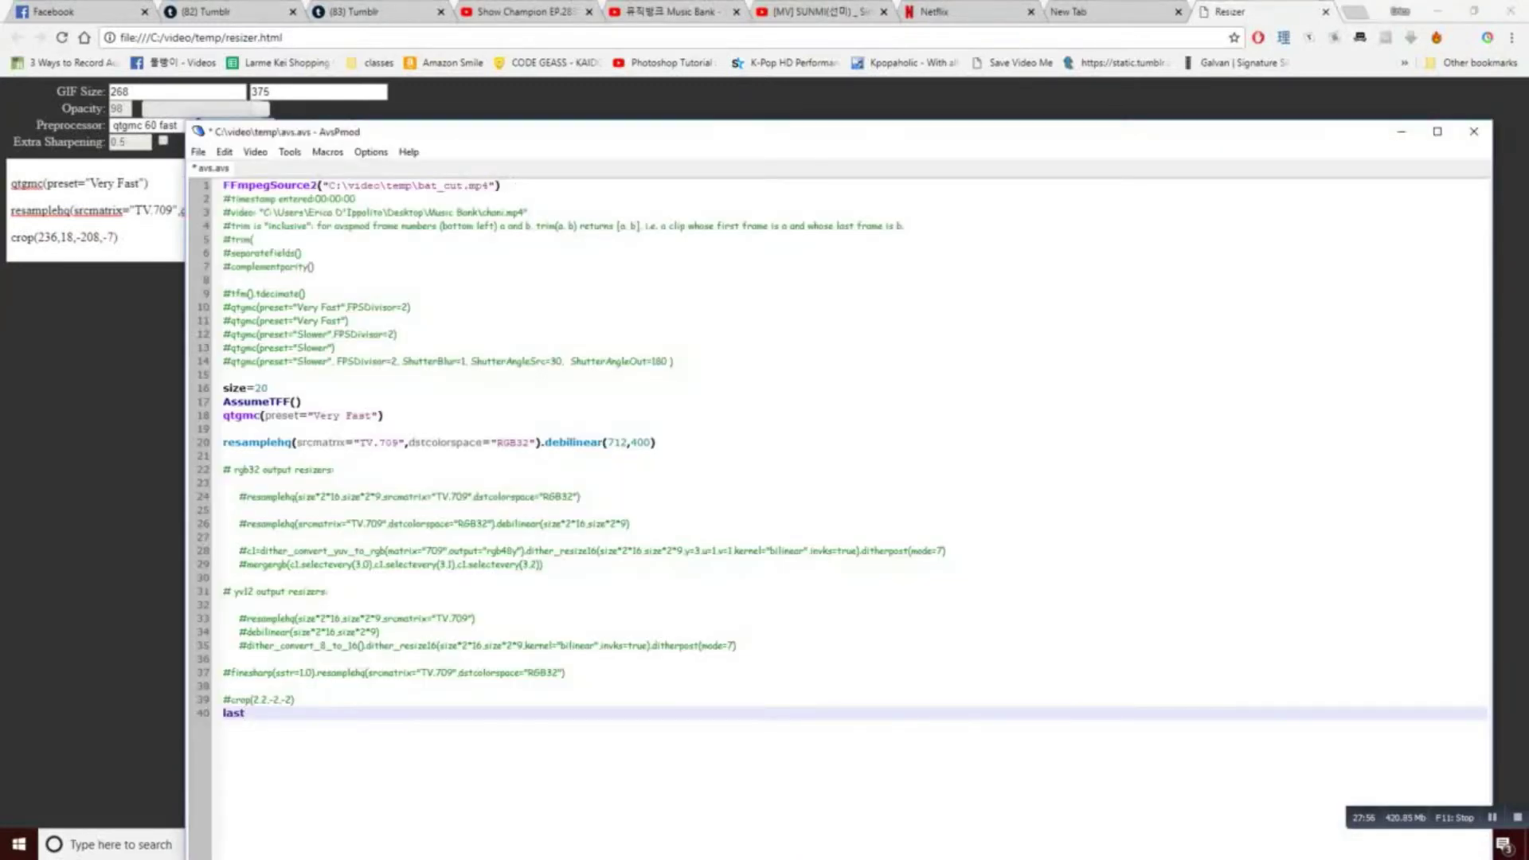
{"action": "left_click", "coordinate": [1473, 132]}
{"action": "left_click", "coordinate": [705, 475]}
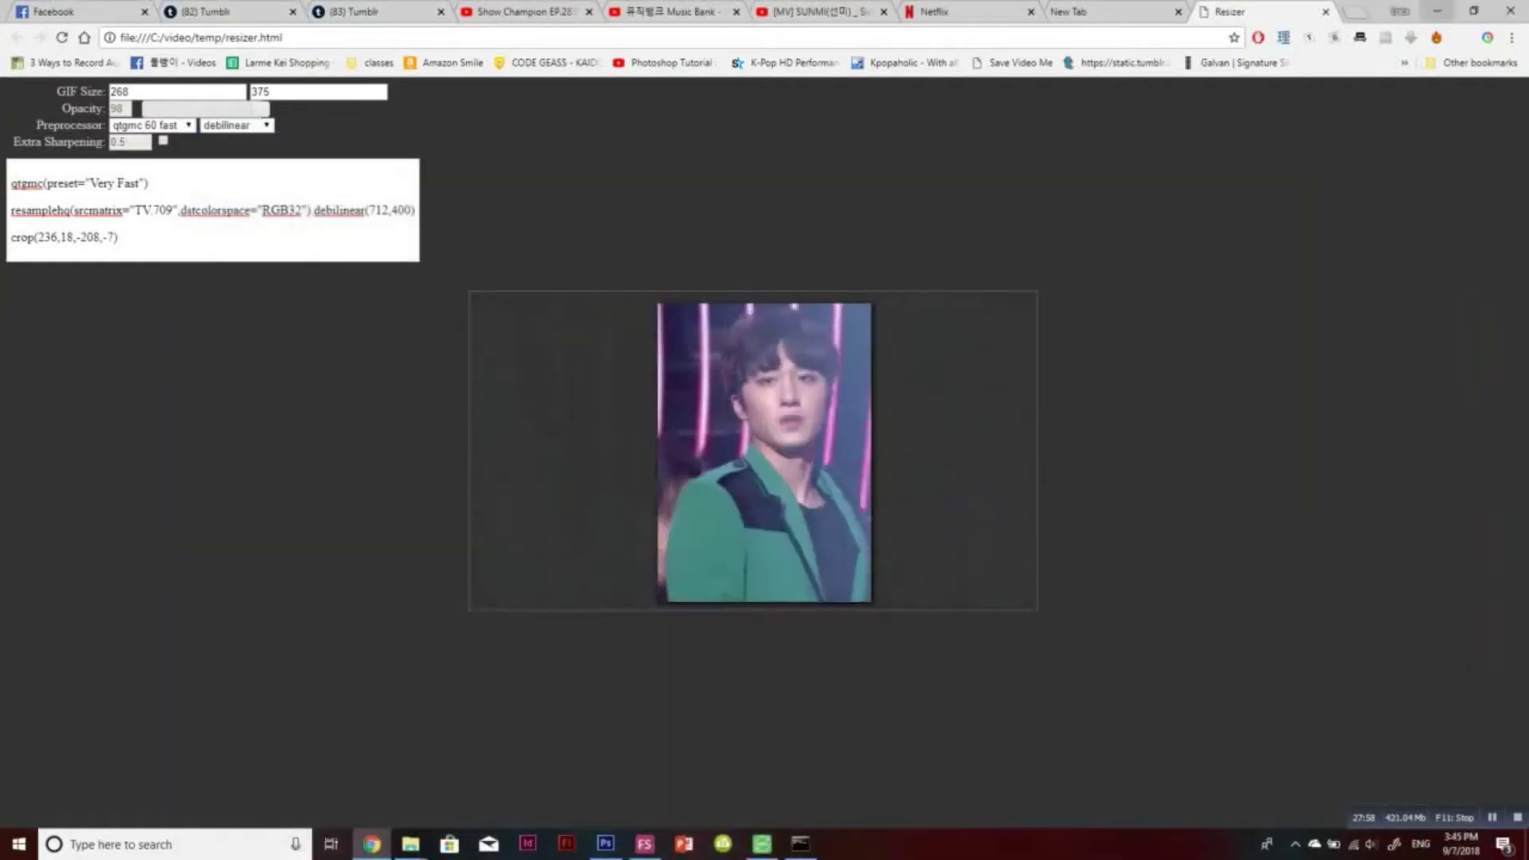
Switch to Photoshop, review and delete the "dw is zh copy" clip, rename and reorder one "dw yb" clip, and delete the other
{"action": "left_click", "coordinate": [1437, 12]}
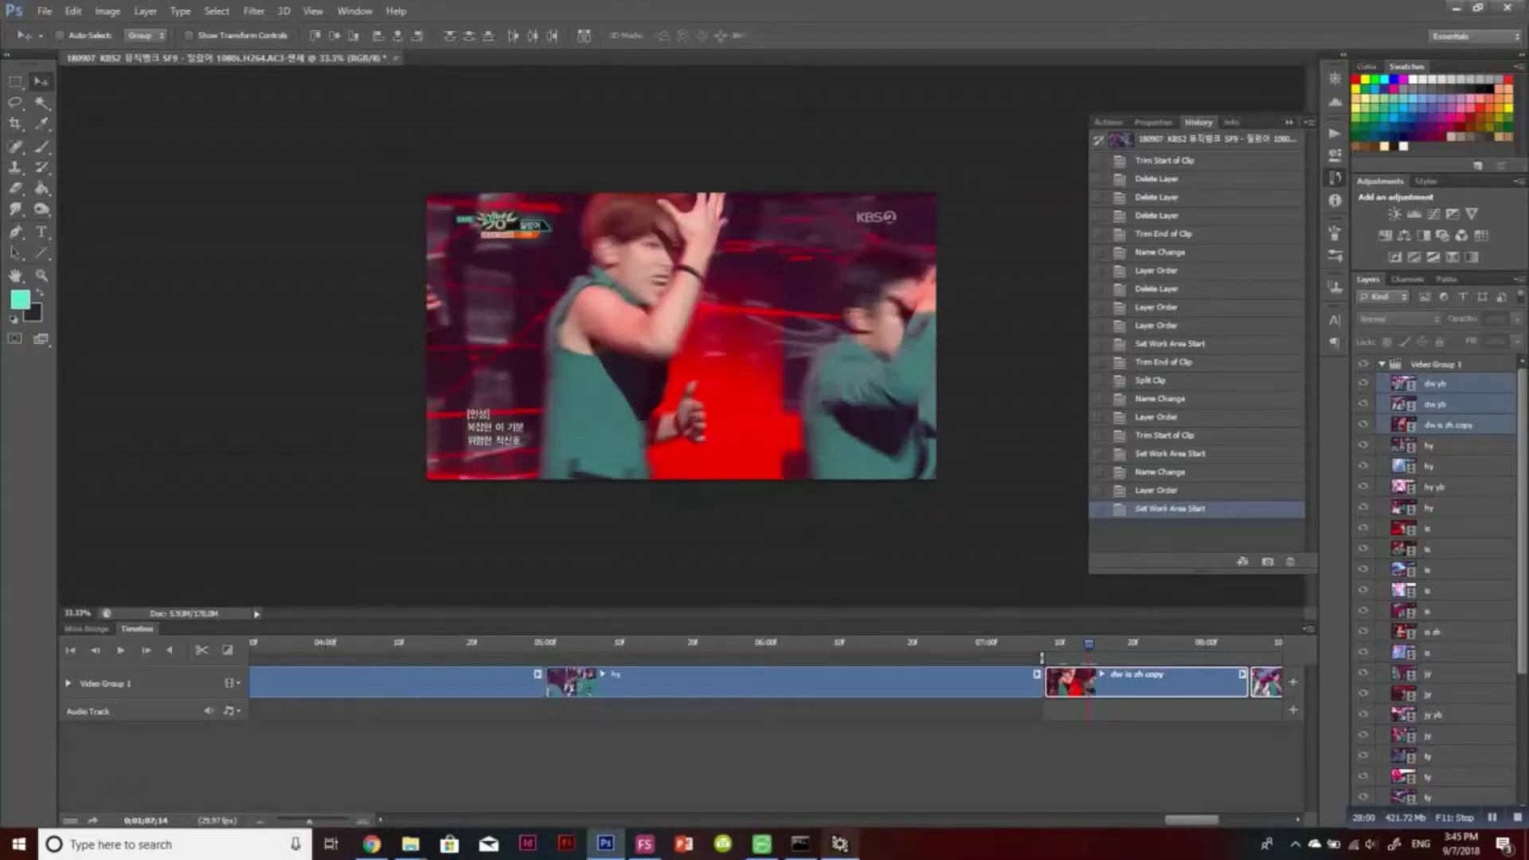
{"action": "mouse_move", "coordinate": [840, 845]}
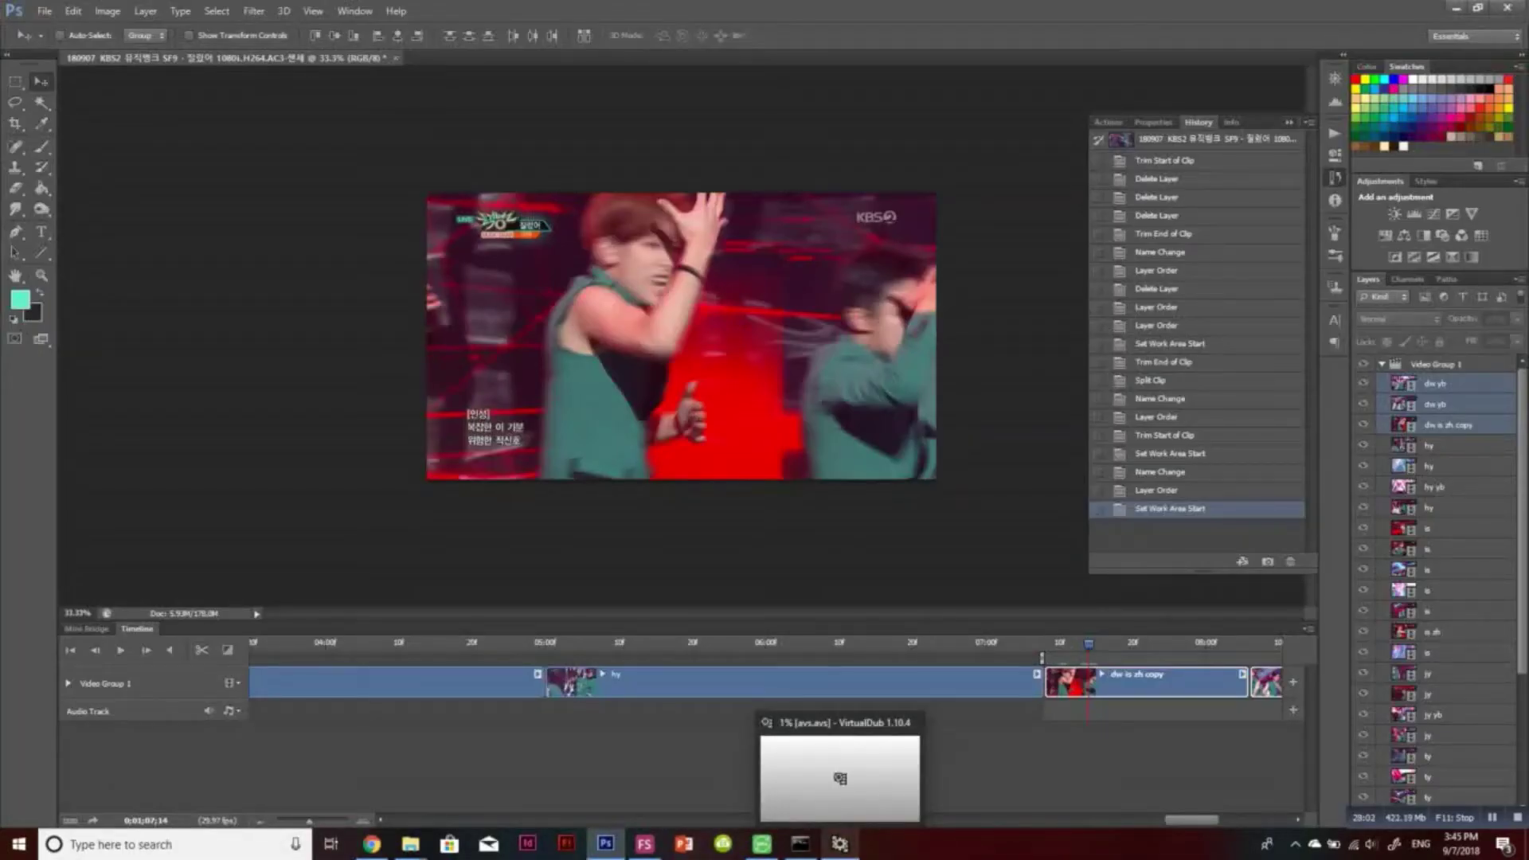
{"action": "left_click_drag", "start_coordinate": [1088, 643], "coordinate": [1052, 644]}
{"action": "key", "text": "space"}
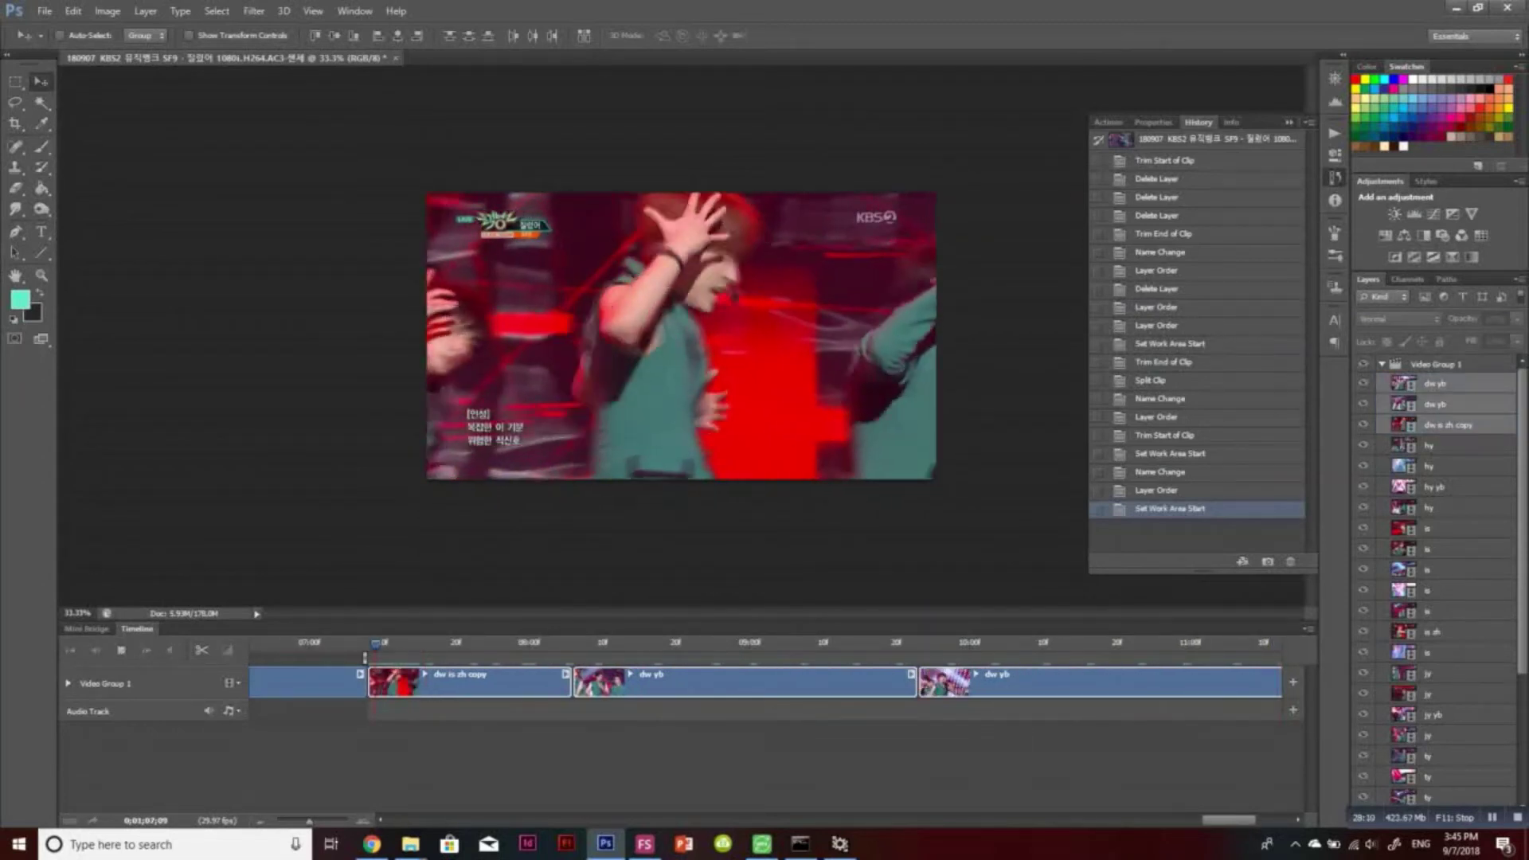
{"action": "key", "text": "space"}
{"action": "double_click", "coordinate": [1449, 425]}
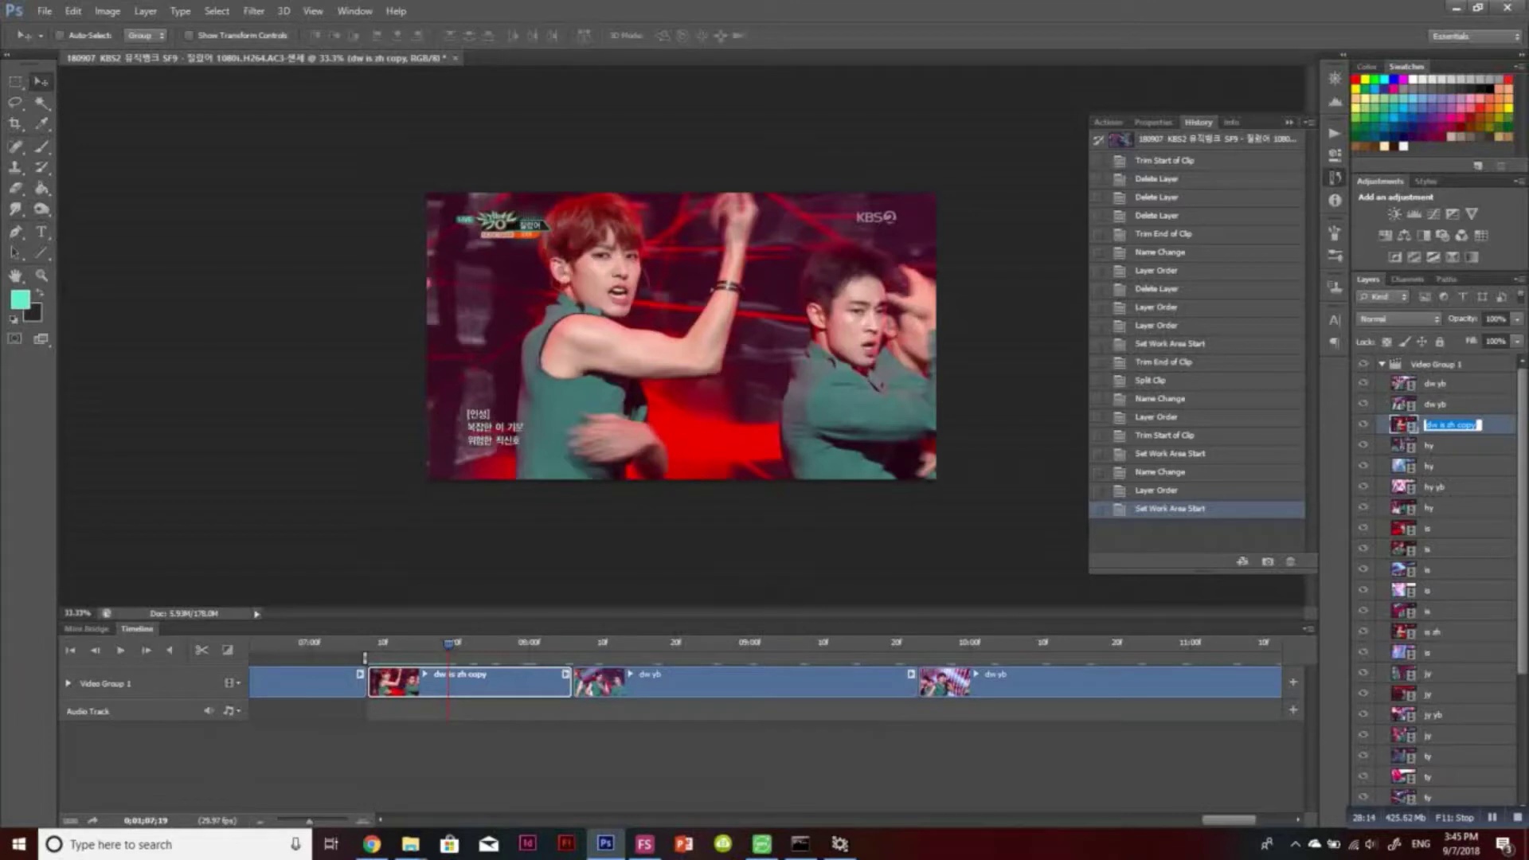
{"action": "key", "text": "Return"}
{"action": "key", "text": "Delete"}
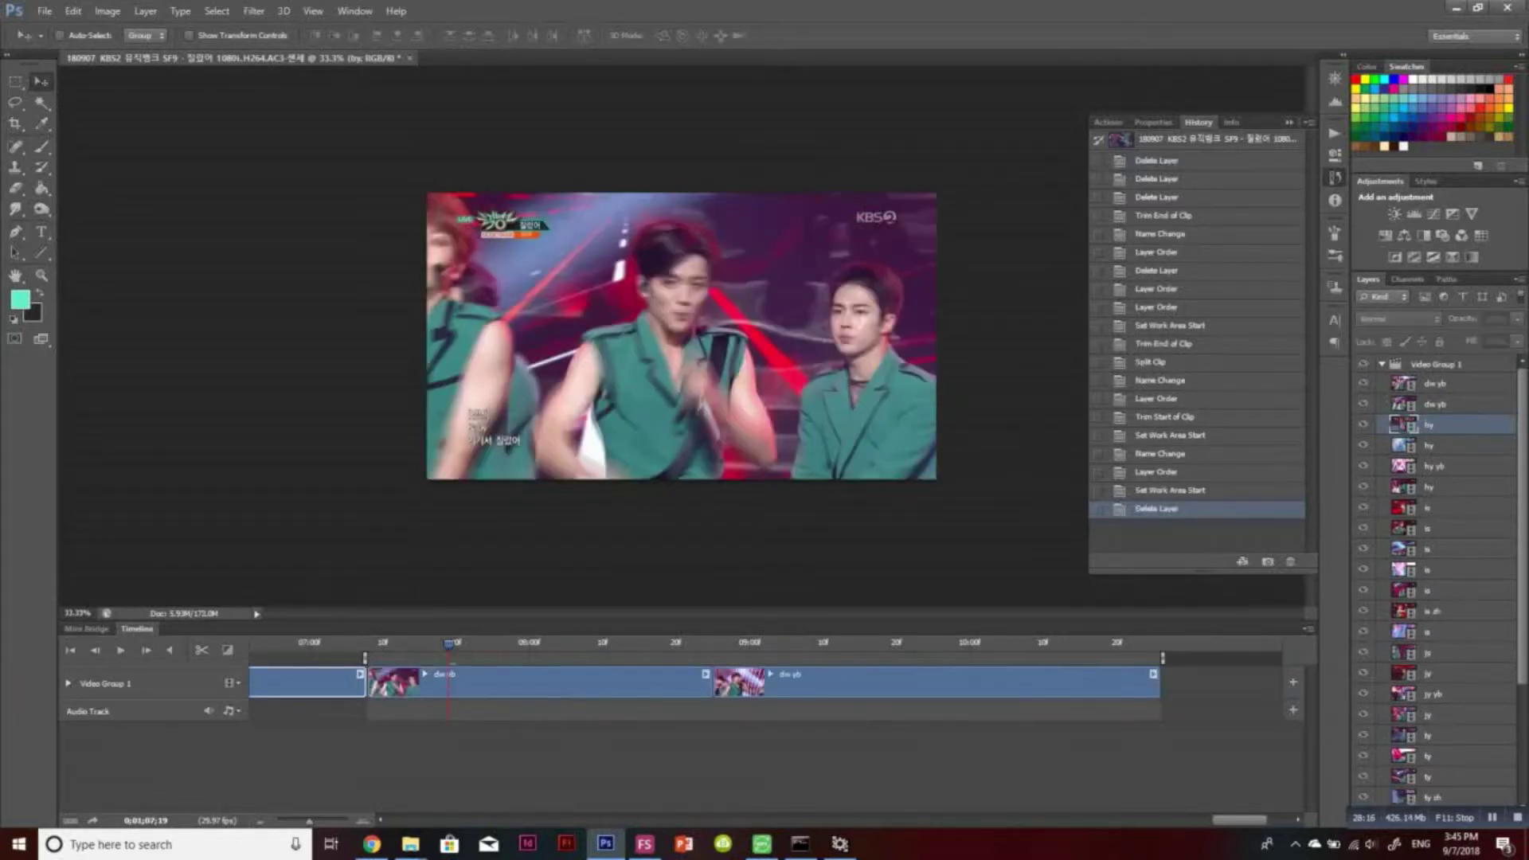
{"action": "left_click", "coordinate": [412, 644]}
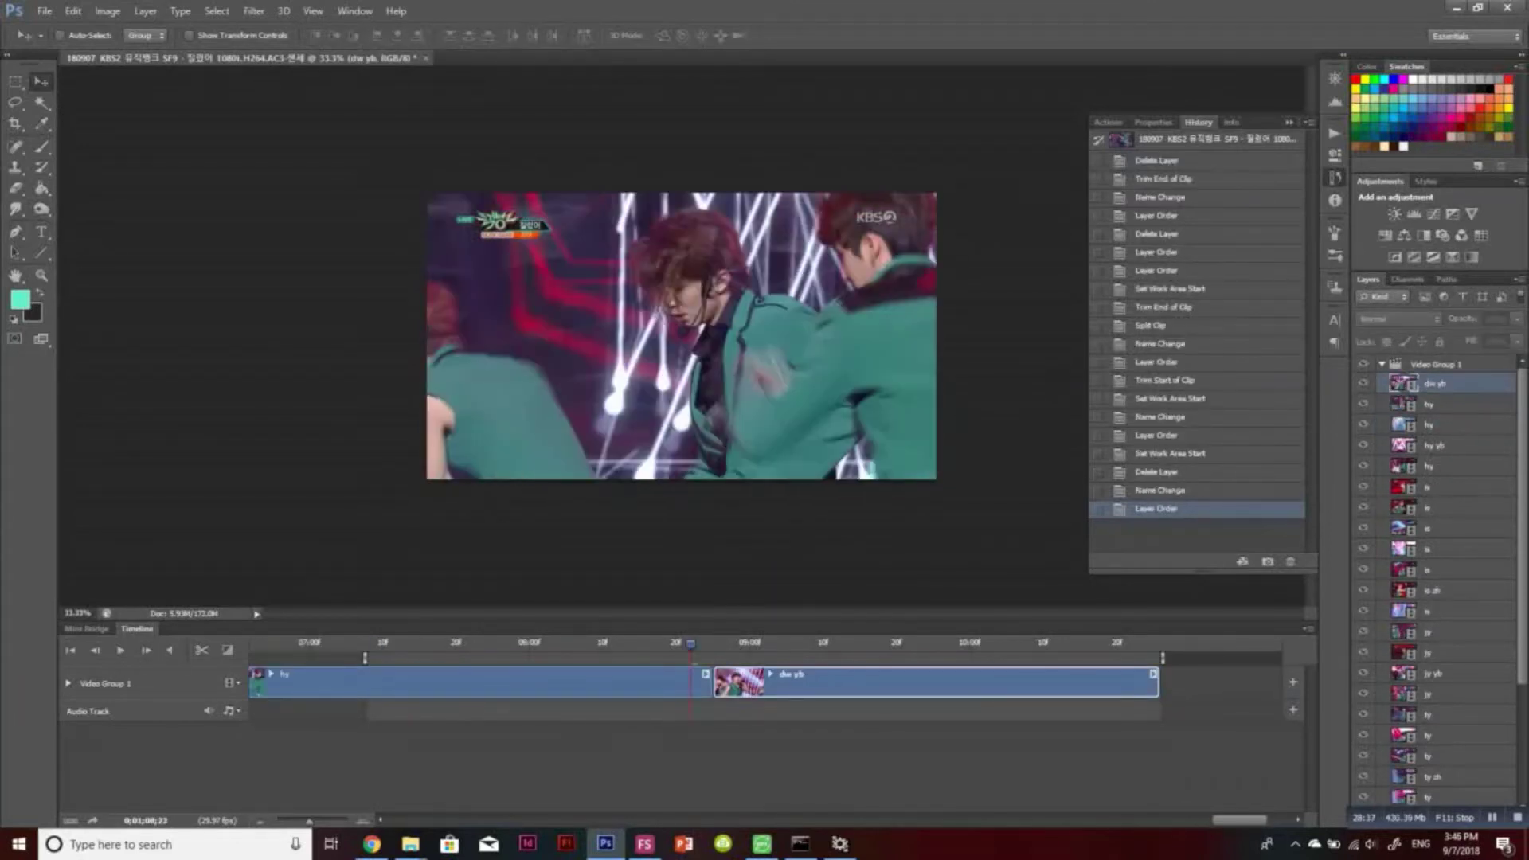
{"action": "key", "text": "Delete"}
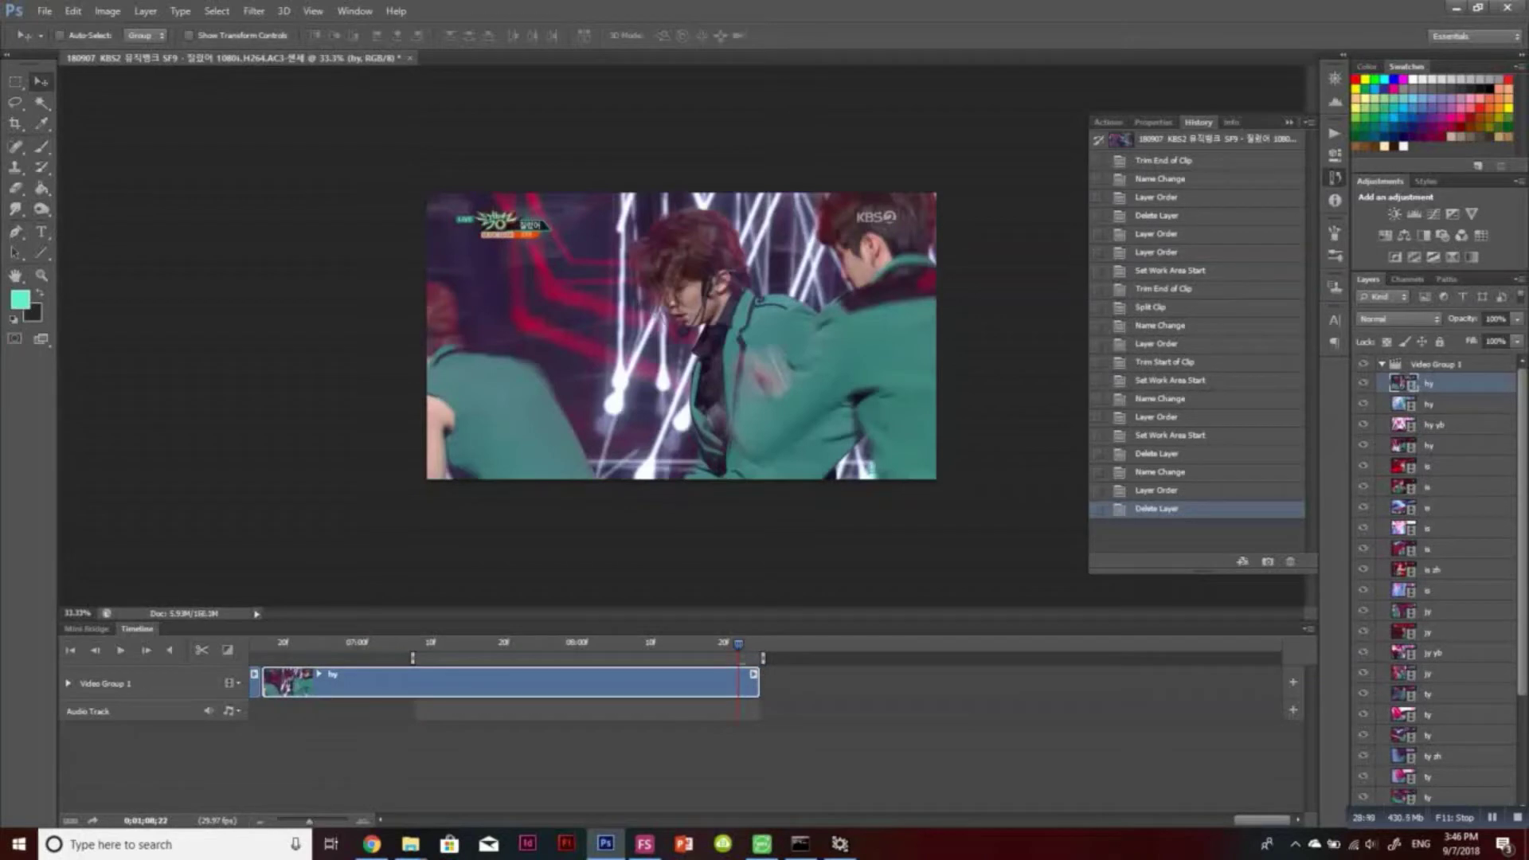
Select the four hy clips, including "hy yb", and set the work area start at the first one
{"action": "left_click", "coordinate": [1451, 446], "text": "shift"}
{"action": "left_click_drag", "start_coordinate": [412, 658], "coordinate": [309, 658]}
{"action": "scroll", "coordinate": [765, 681], "scroll_direction": "left", "scroll_amount": 10}
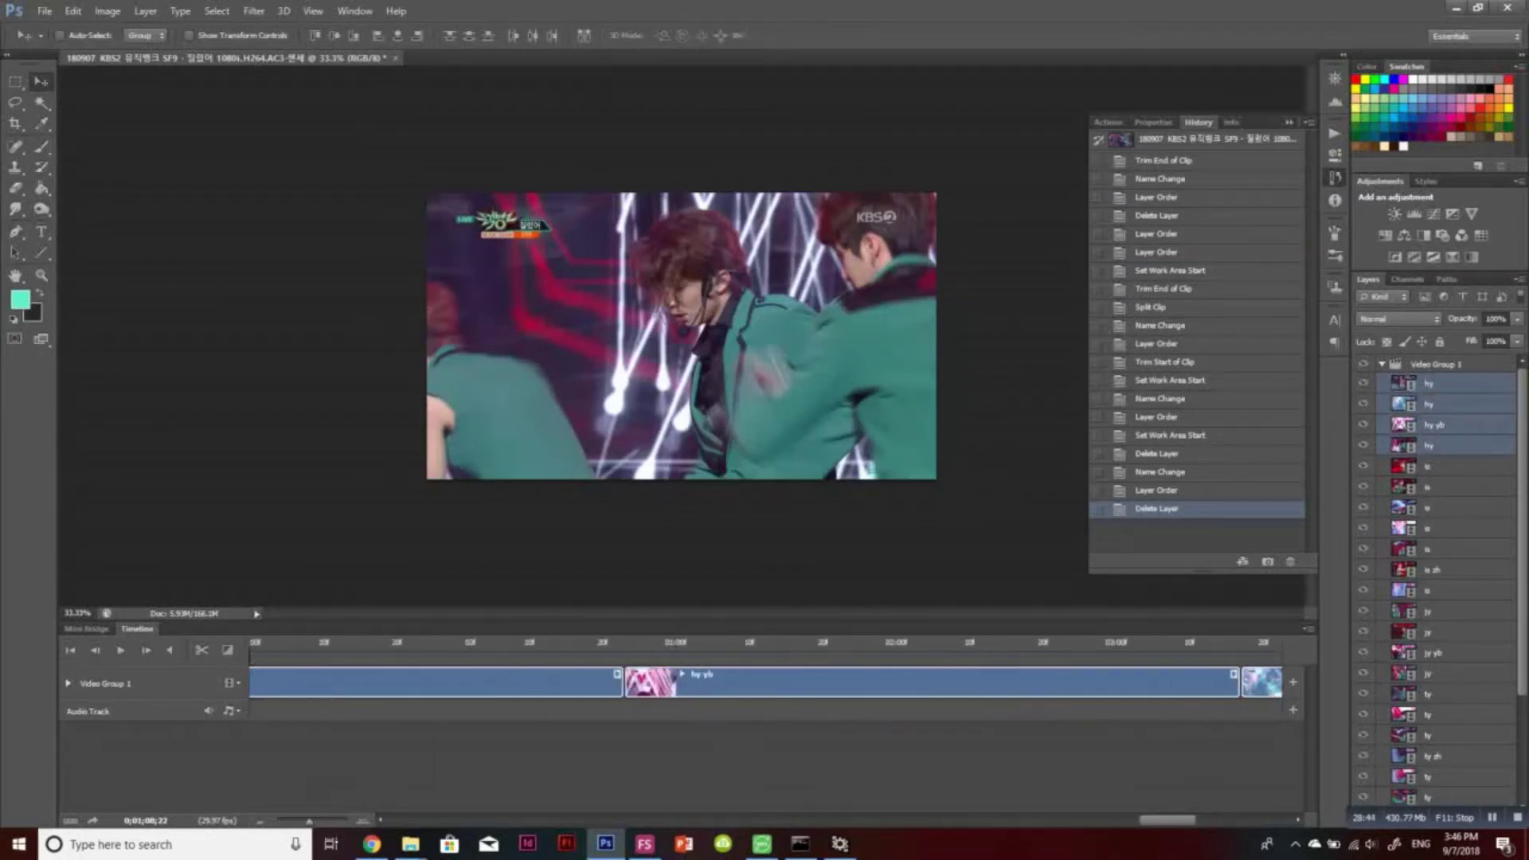
{"action": "left_click_drag", "start_coordinate": [642, 658], "coordinate": [659, 658]}
Check the progress of the avs.avs processing in VirtualDub and return to Photoshop
{"action": "left_click", "coordinate": [840, 844]}
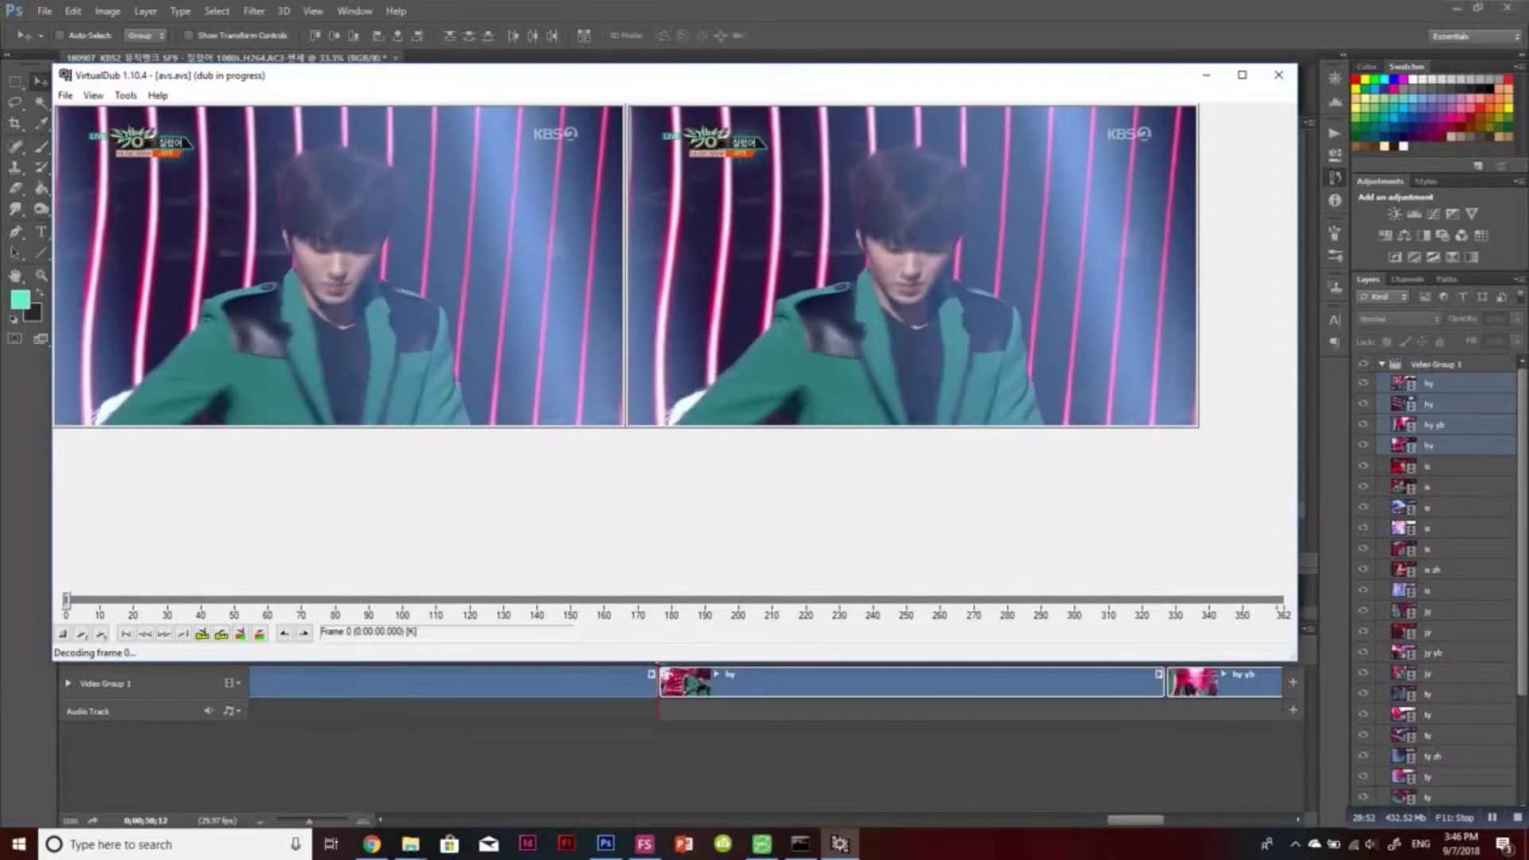
{"action": "left_click", "coordinate": [1206, 75]}
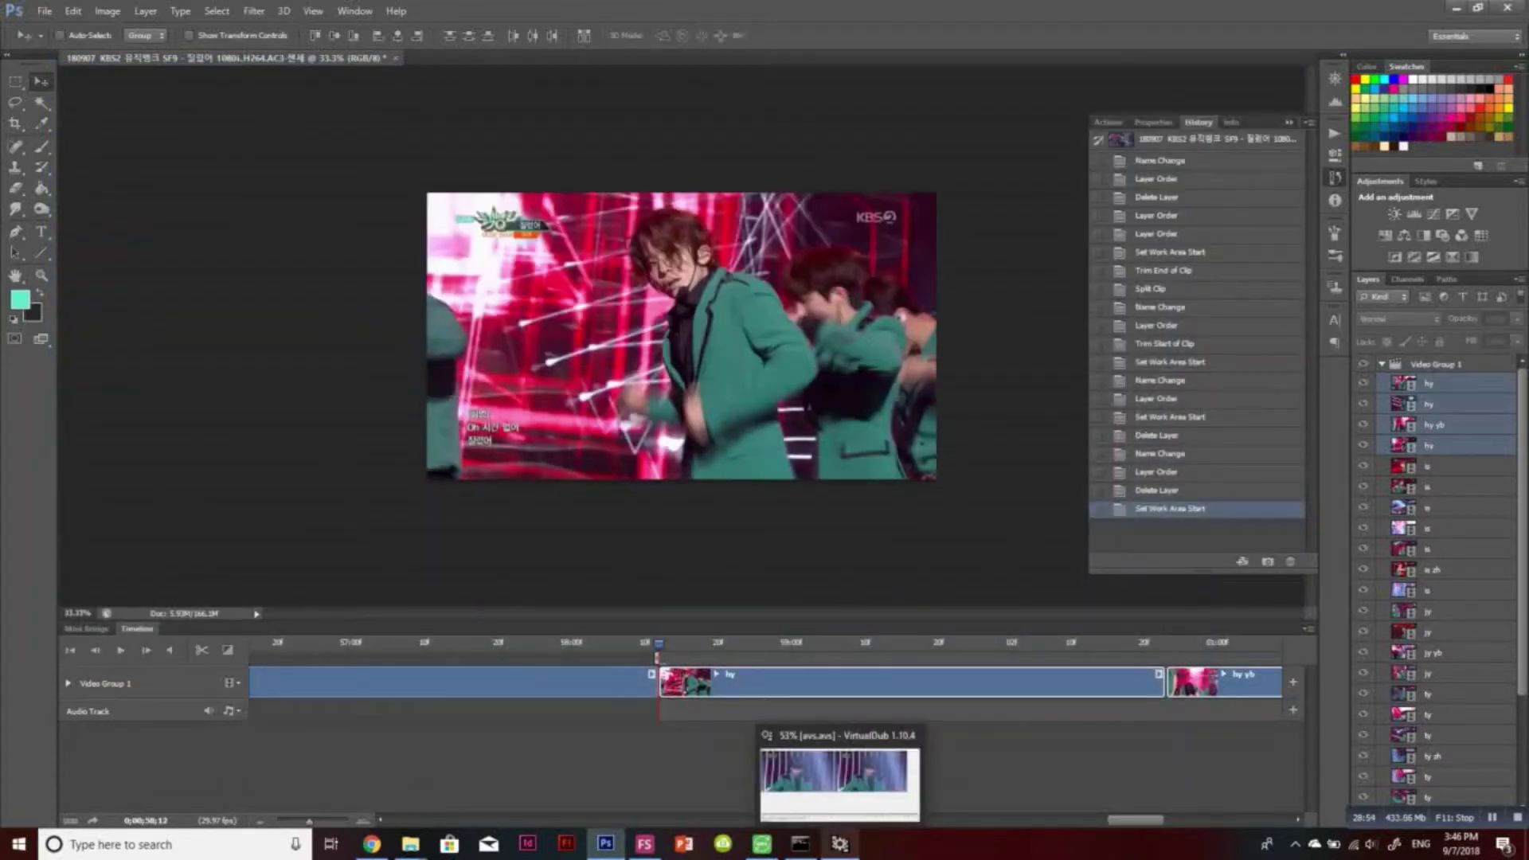
Play through the hy clips and trim the end of the "hy yb" clip to the playhead at 0;01;02;01
{"action": "key", "text": "space"}
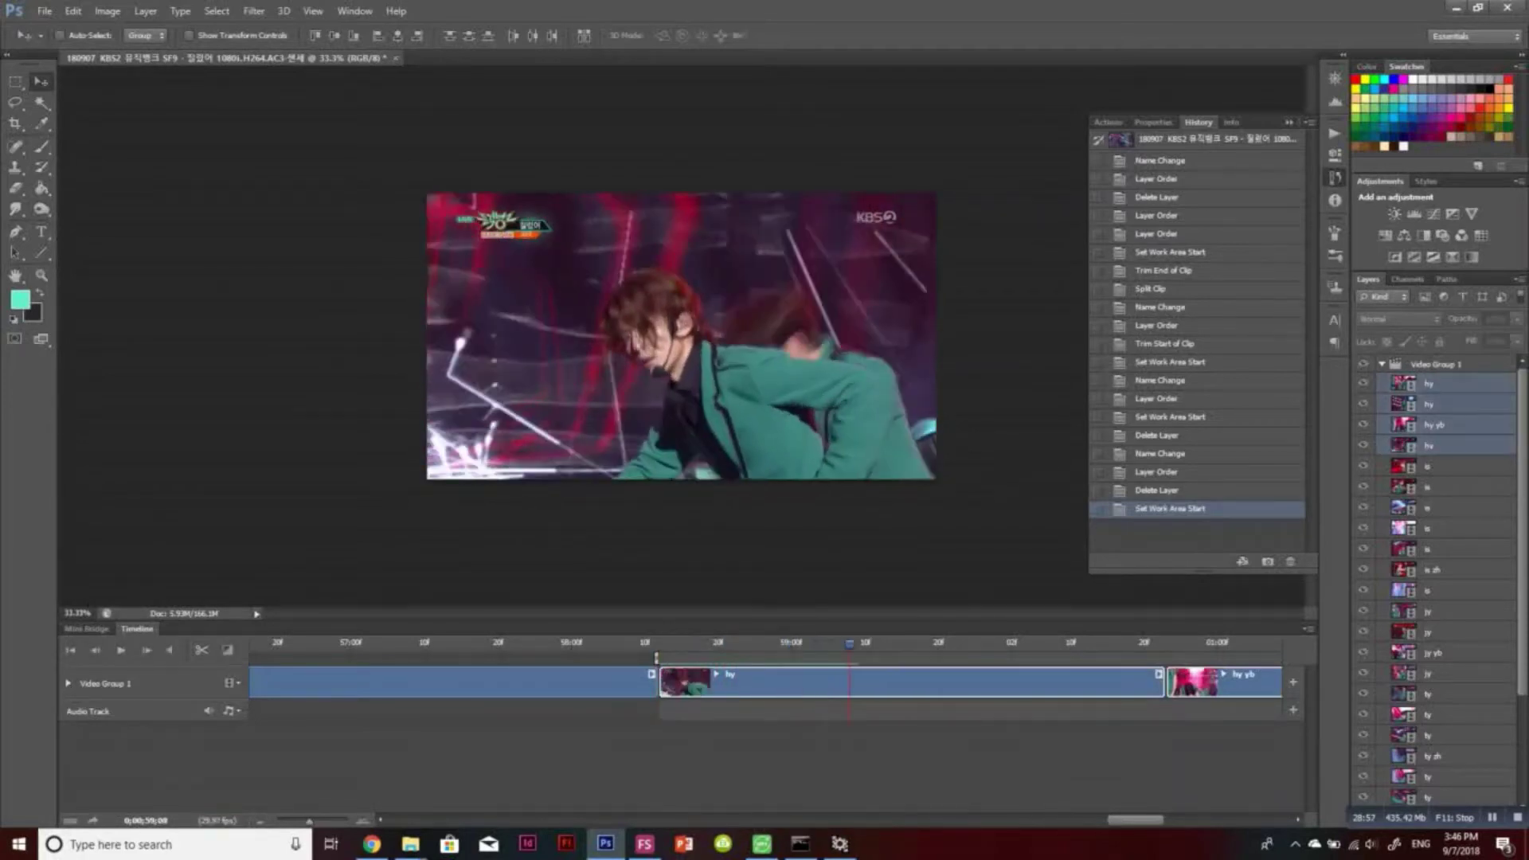
{"action": "key", "text": "space"}
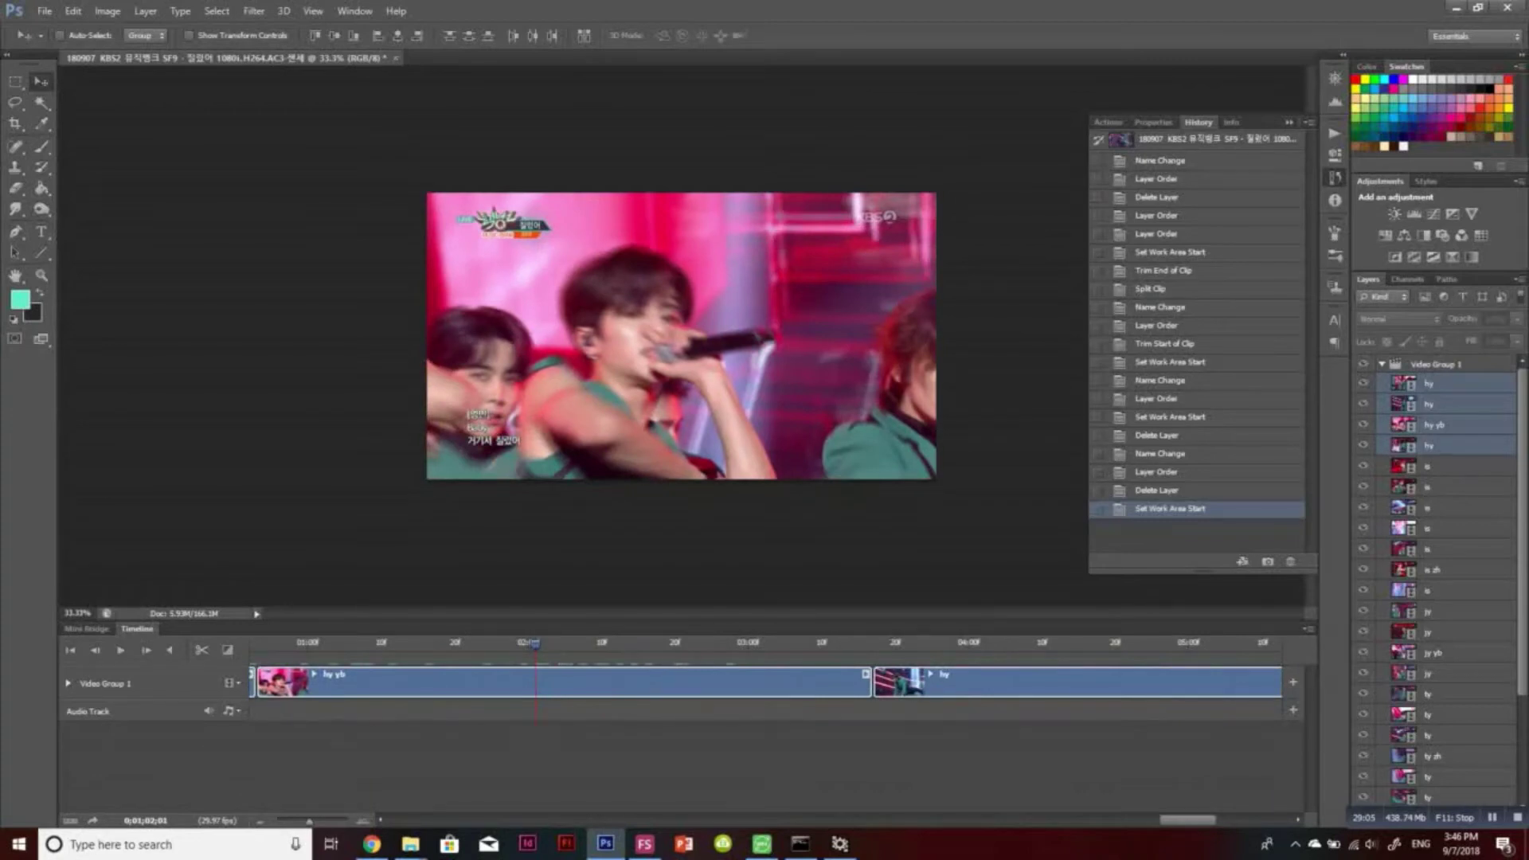
{"action": "left_click_drag", "start_coordinate": [871, 682], "coordinate": [533, 682]}
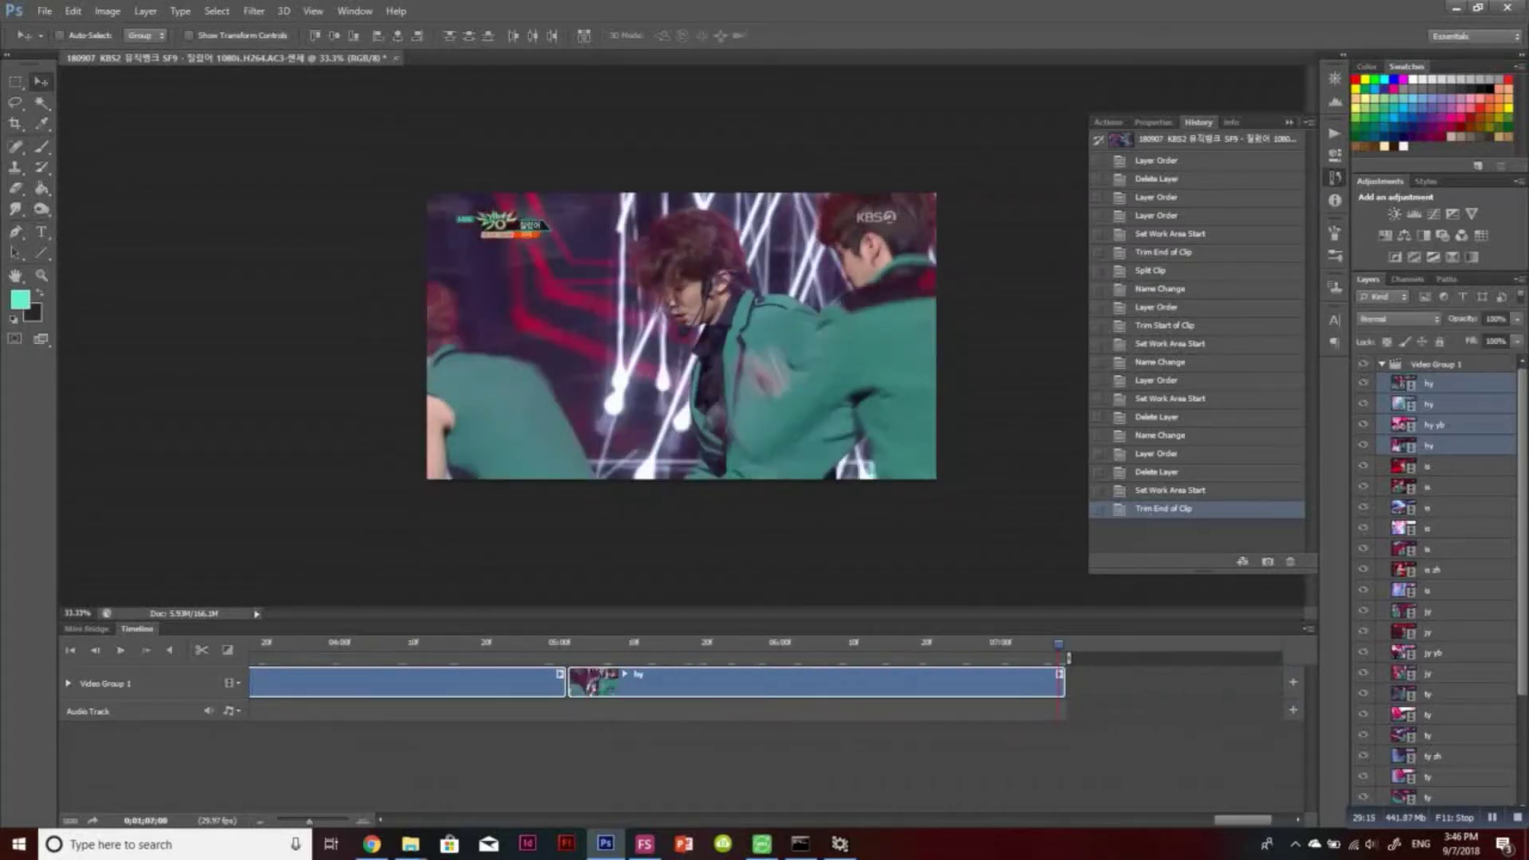
Render the work area of the hy clips as an H.264 video named hwiyoung in the Music Bank subfolder
{"action": "left_click_drag", "start_coordinate": [1121, 819], "coordinate": [1229, 820]}
{"action": "scroll", "coordinate": [765, 683], "scroll_direction": "right", "scroll_amount": 3}
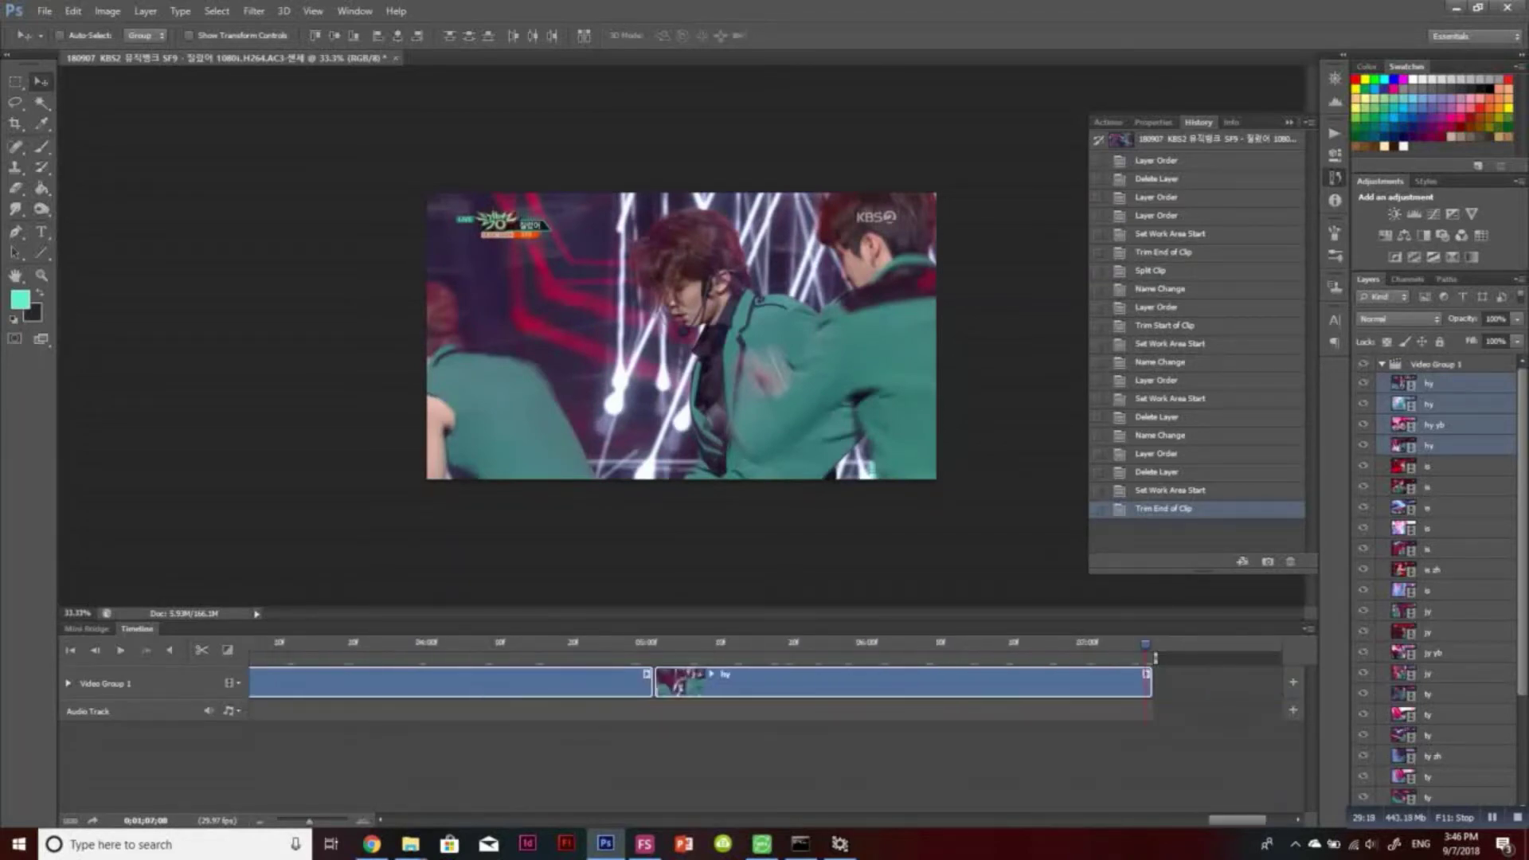
{"action": "left_click", "coordinate": [1307, 628]}
{"action": "left_click", "coordinate": [1354, 576]}
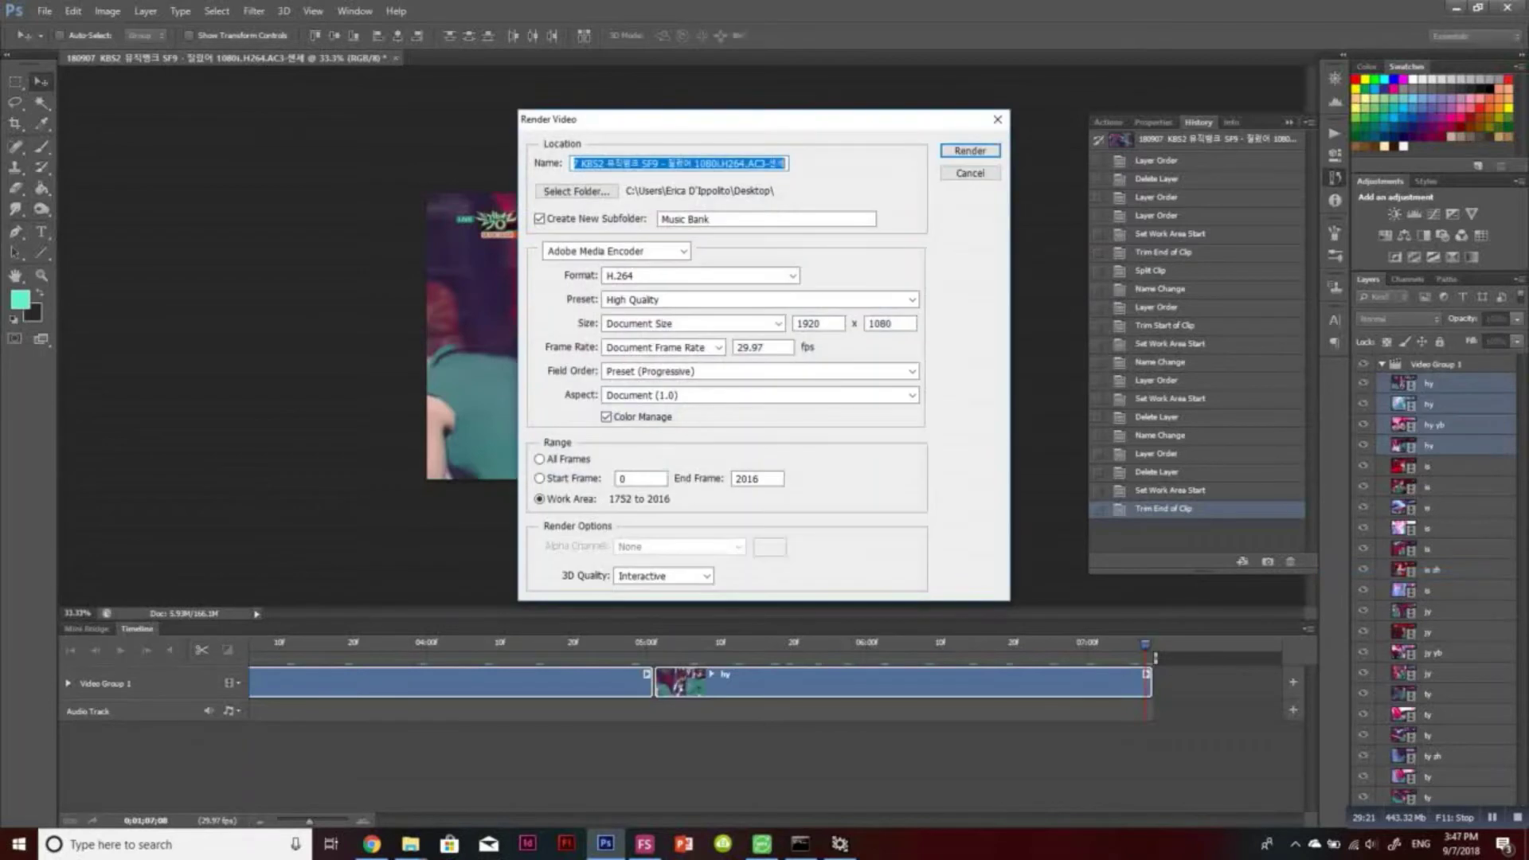
{"action": "type", "text": "hwiyoung"}
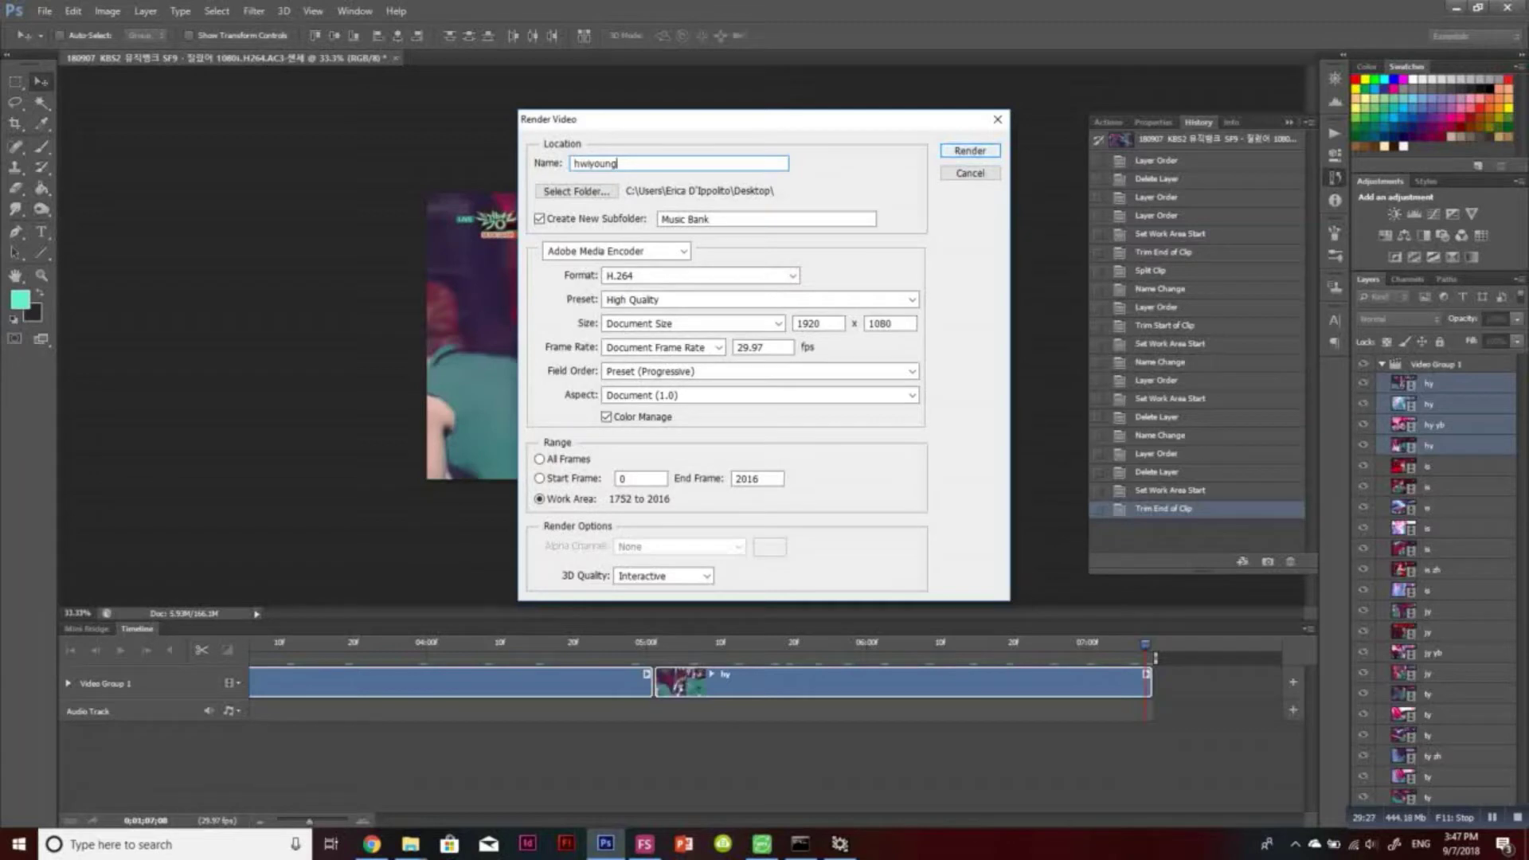
{"action": "key", "text": "Return"}
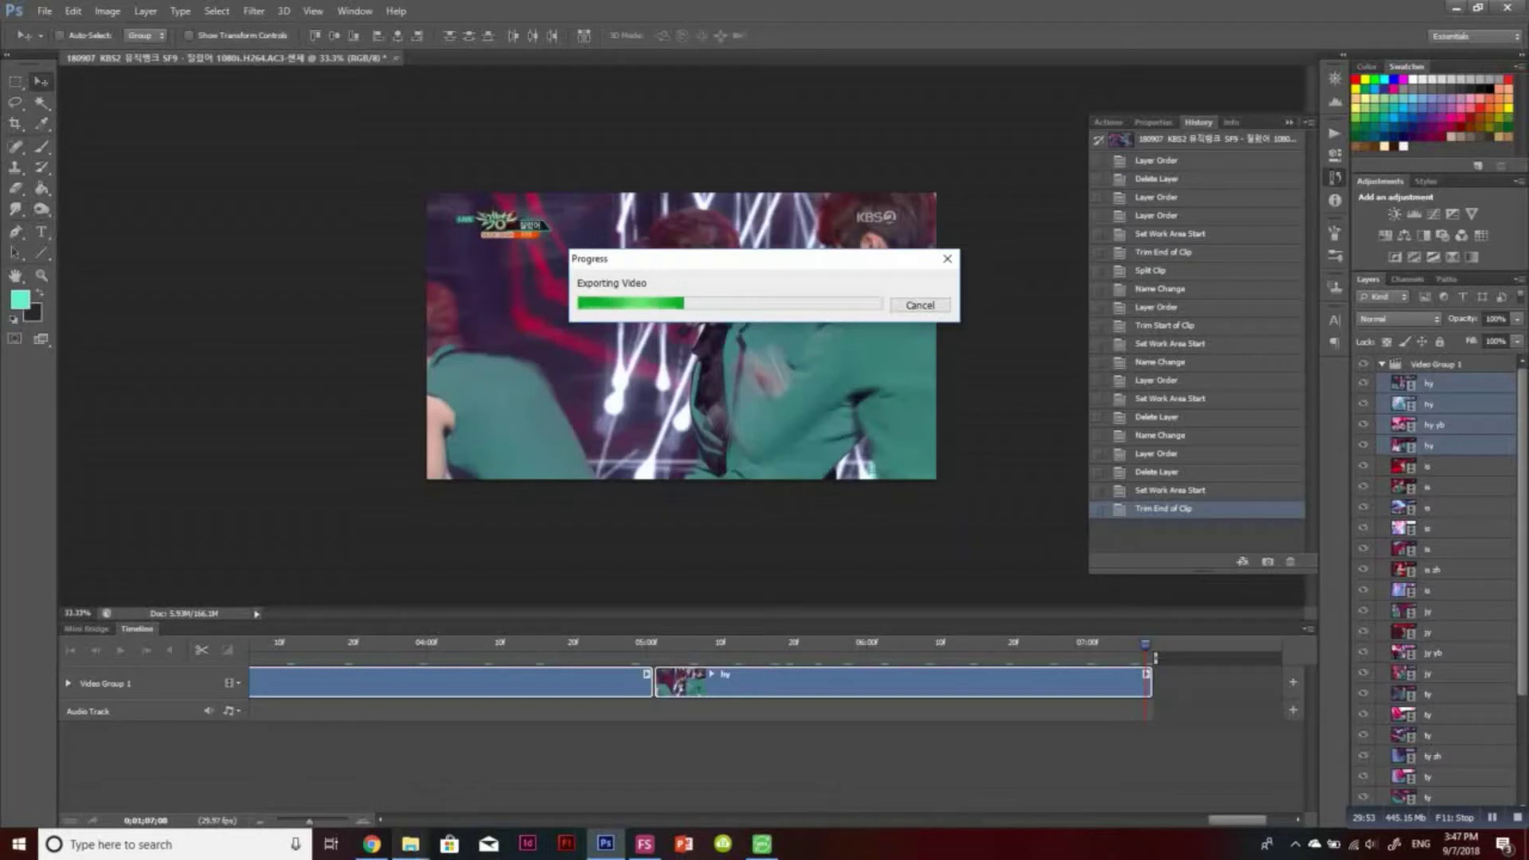
In the temp folder inside the video folder, rename video.avi to chani.avi and close any preview of it
{"action": "left_click", "coordinate": [410, 845]}
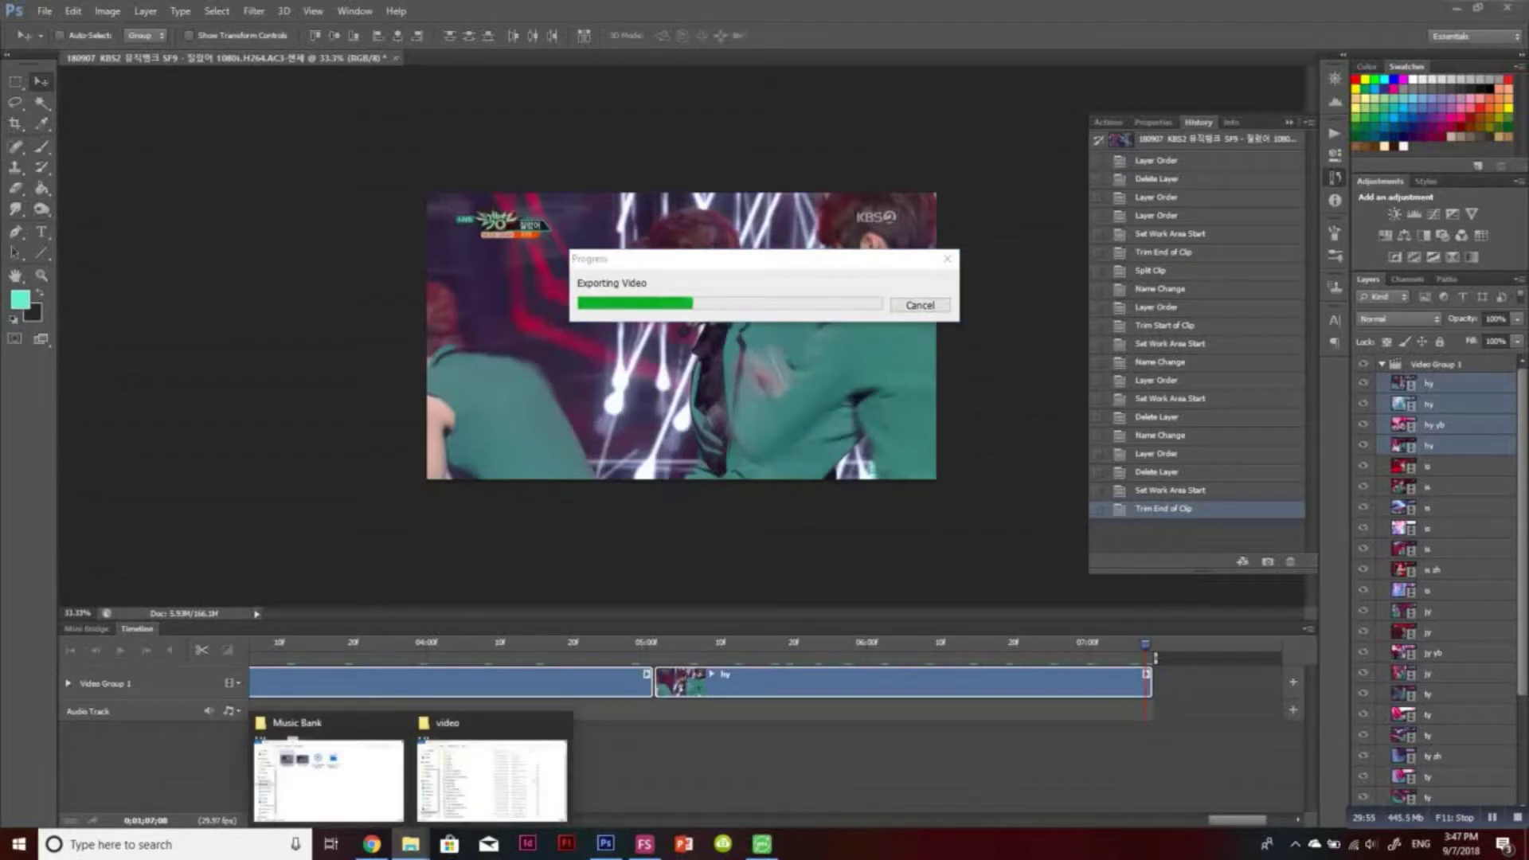
{"action": "left_click", "coordinate": [492, 780]}
{"action": "scroll", "coordinate": [796, 366], "scroll_direction": "up", "scroll_amount": 1}
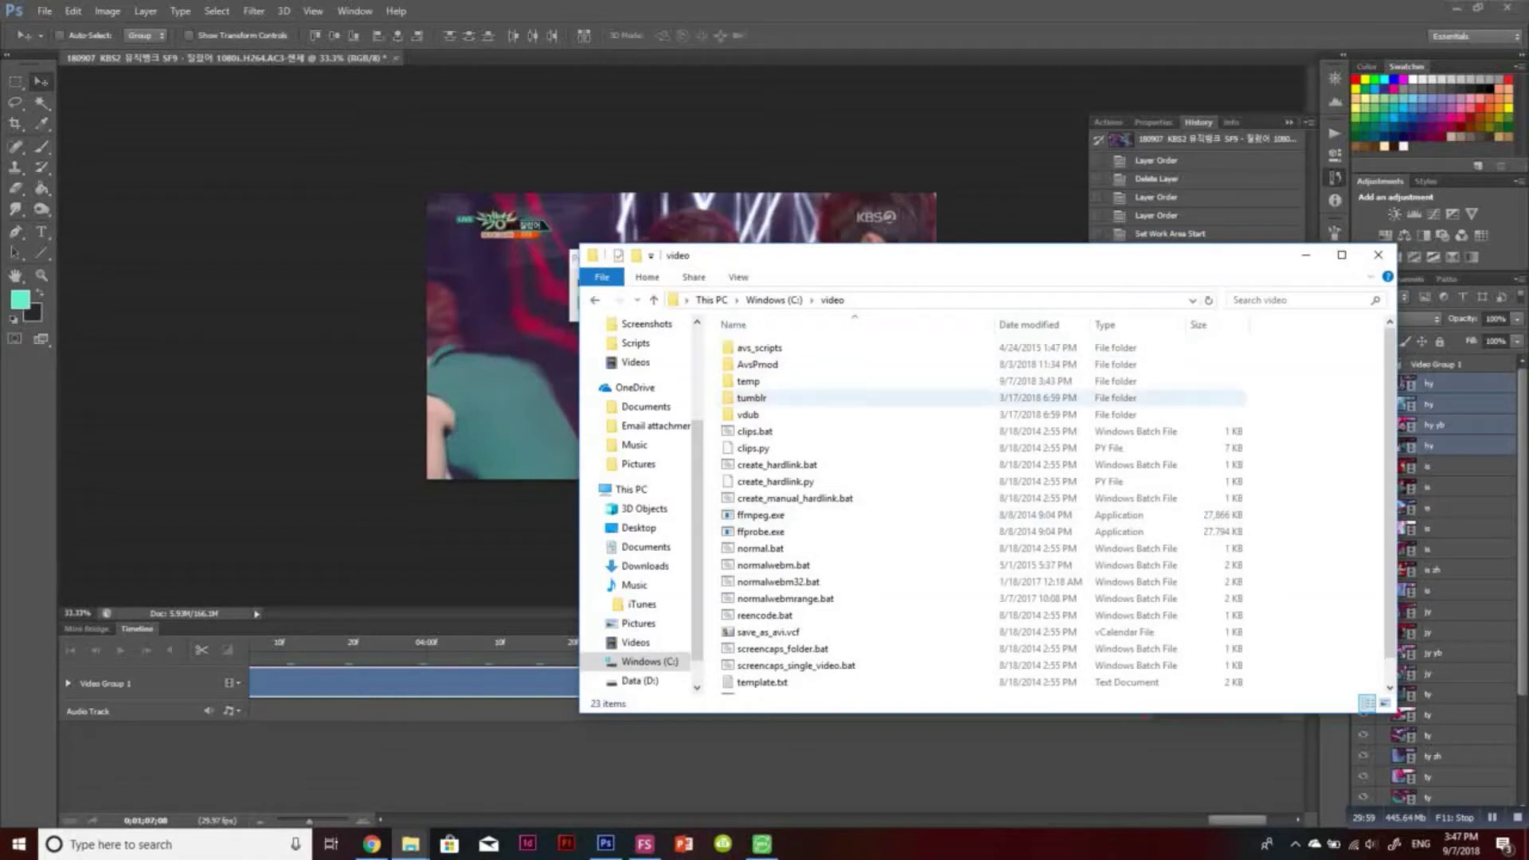
{"action": "double_click", "coordinate": [749, 380]}
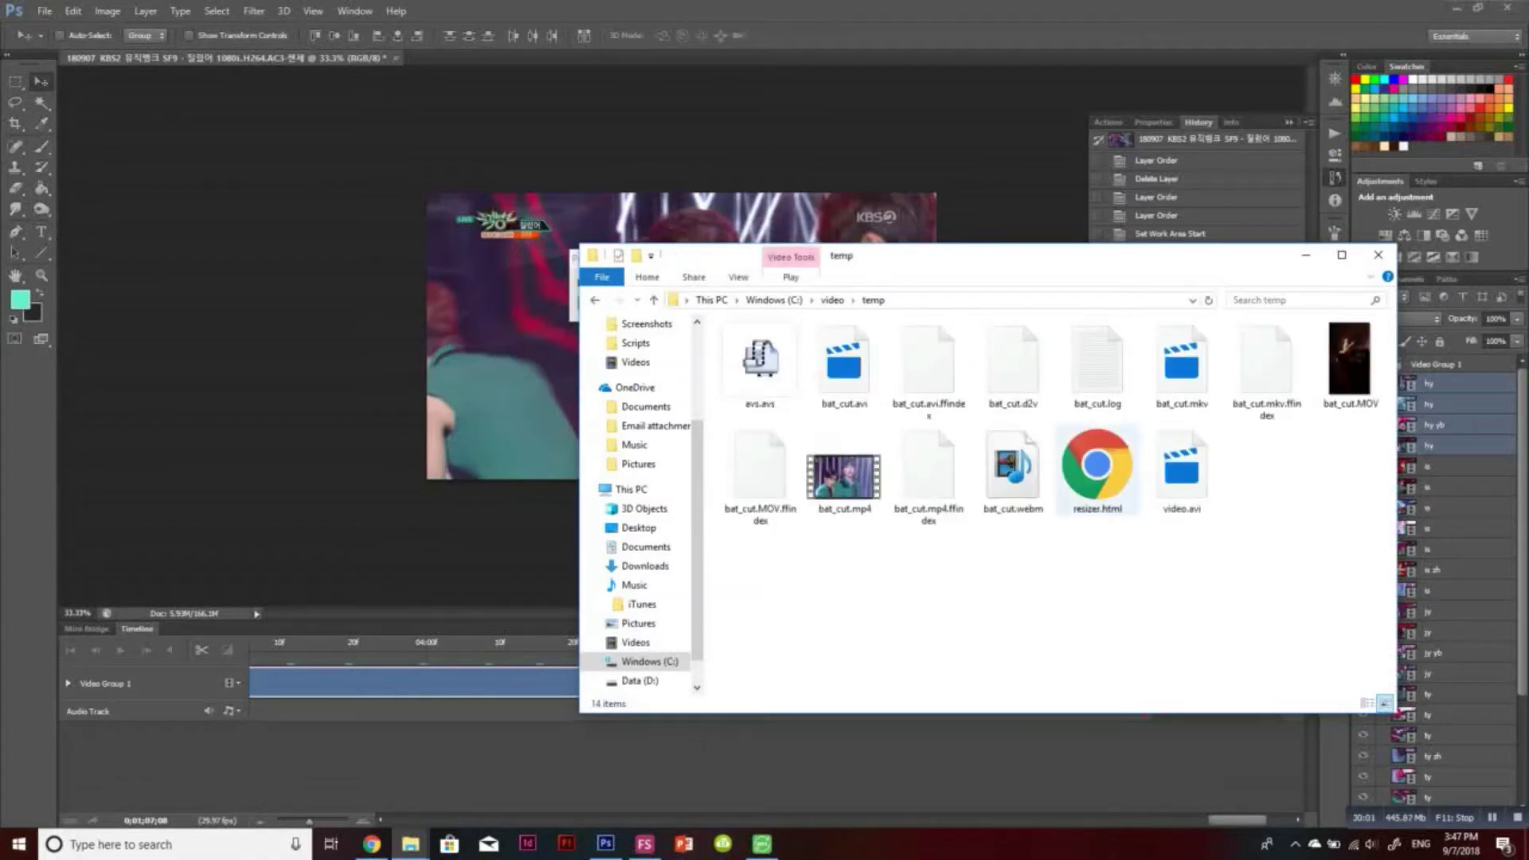
{"action": "left_click", "coordinate": [1182, 474]}
{"action": "right_click", "coordinate": [1179, 470]}
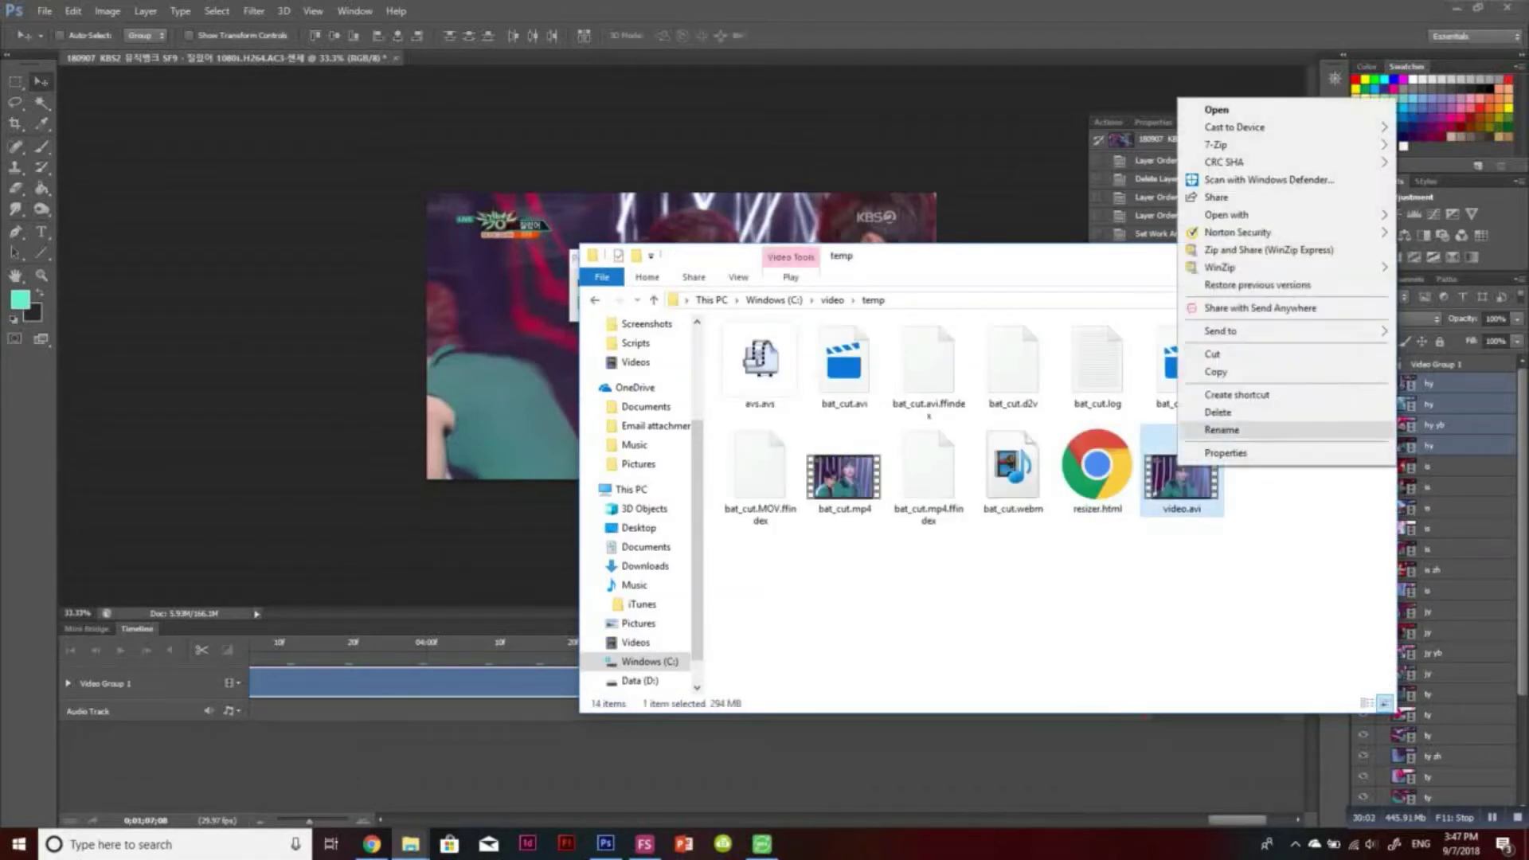
{"action": "left_click", "coordinate": [1221, 429]}
{"action": "type", "text": "chan"}
{"action": "key", "text": "Return"}
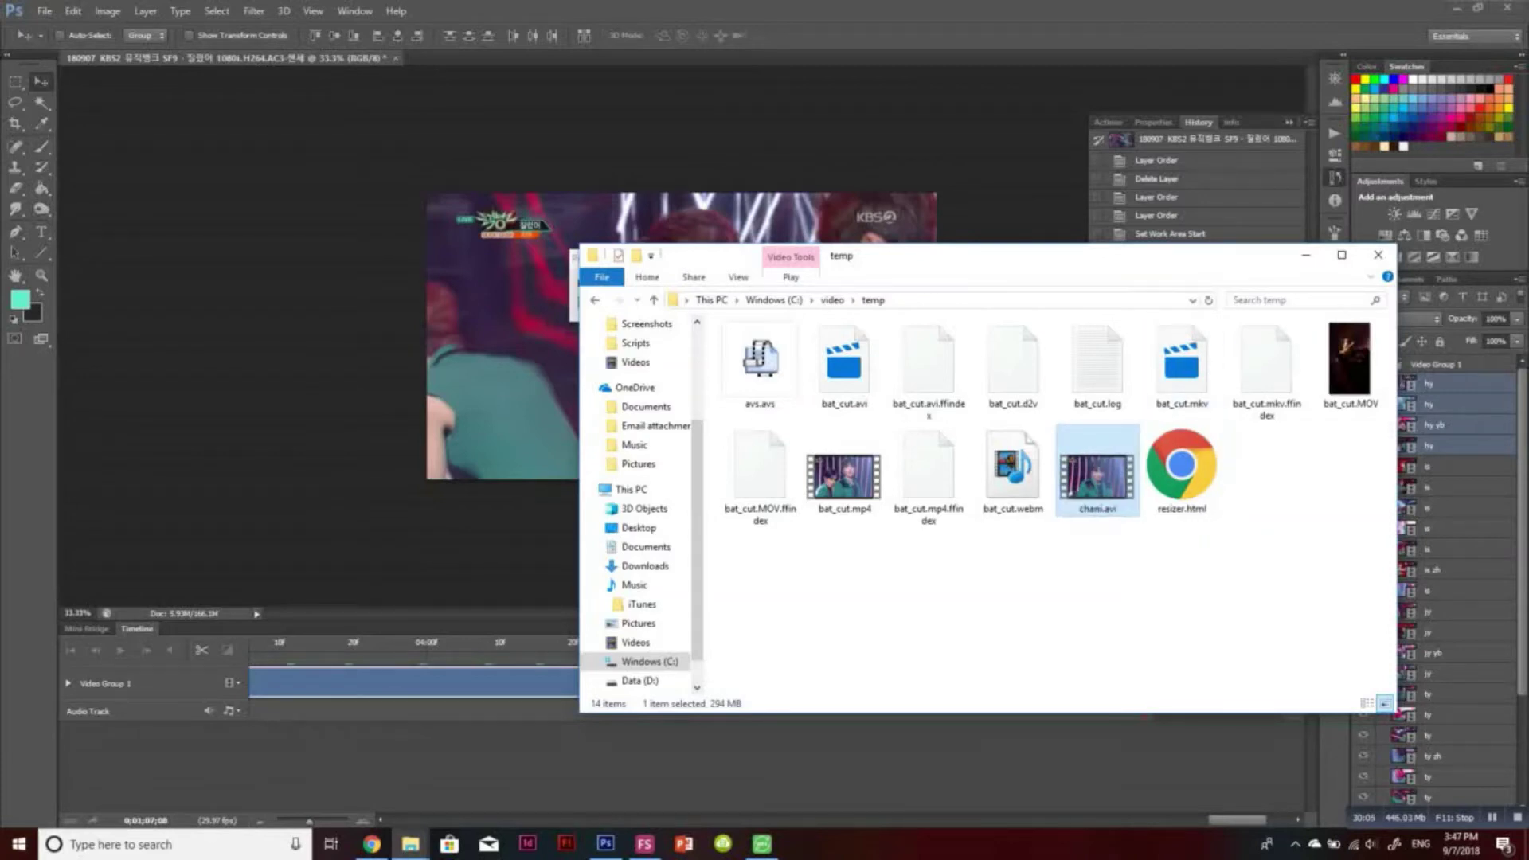
{"action": "key", "text": "Return"}
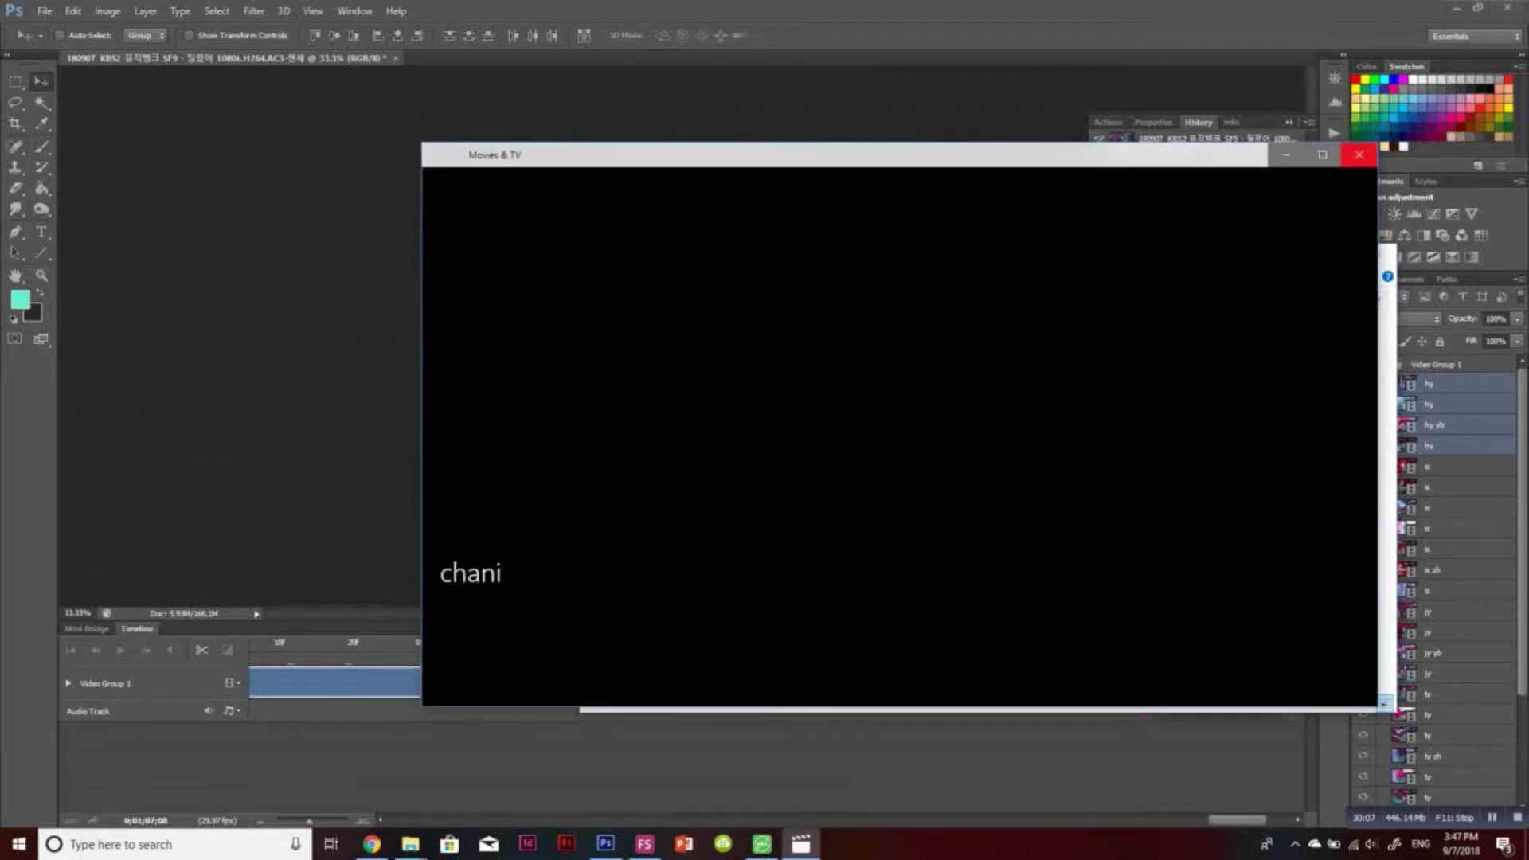
{"action": "left_click", "coordinate": [1358, 154]}
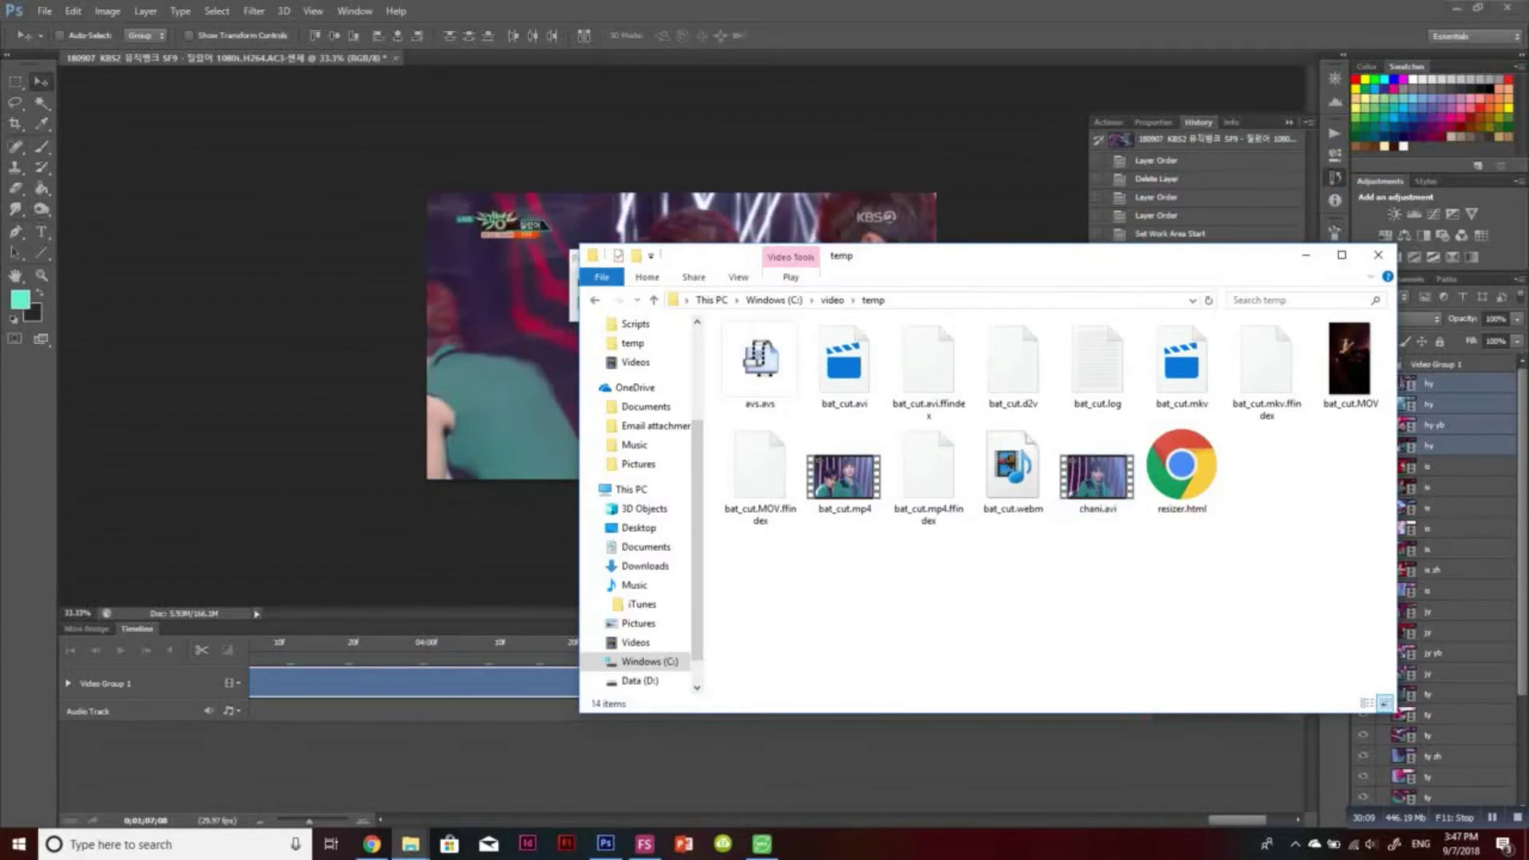
{"action": "left_click", "coordinate": [1305, 255]}
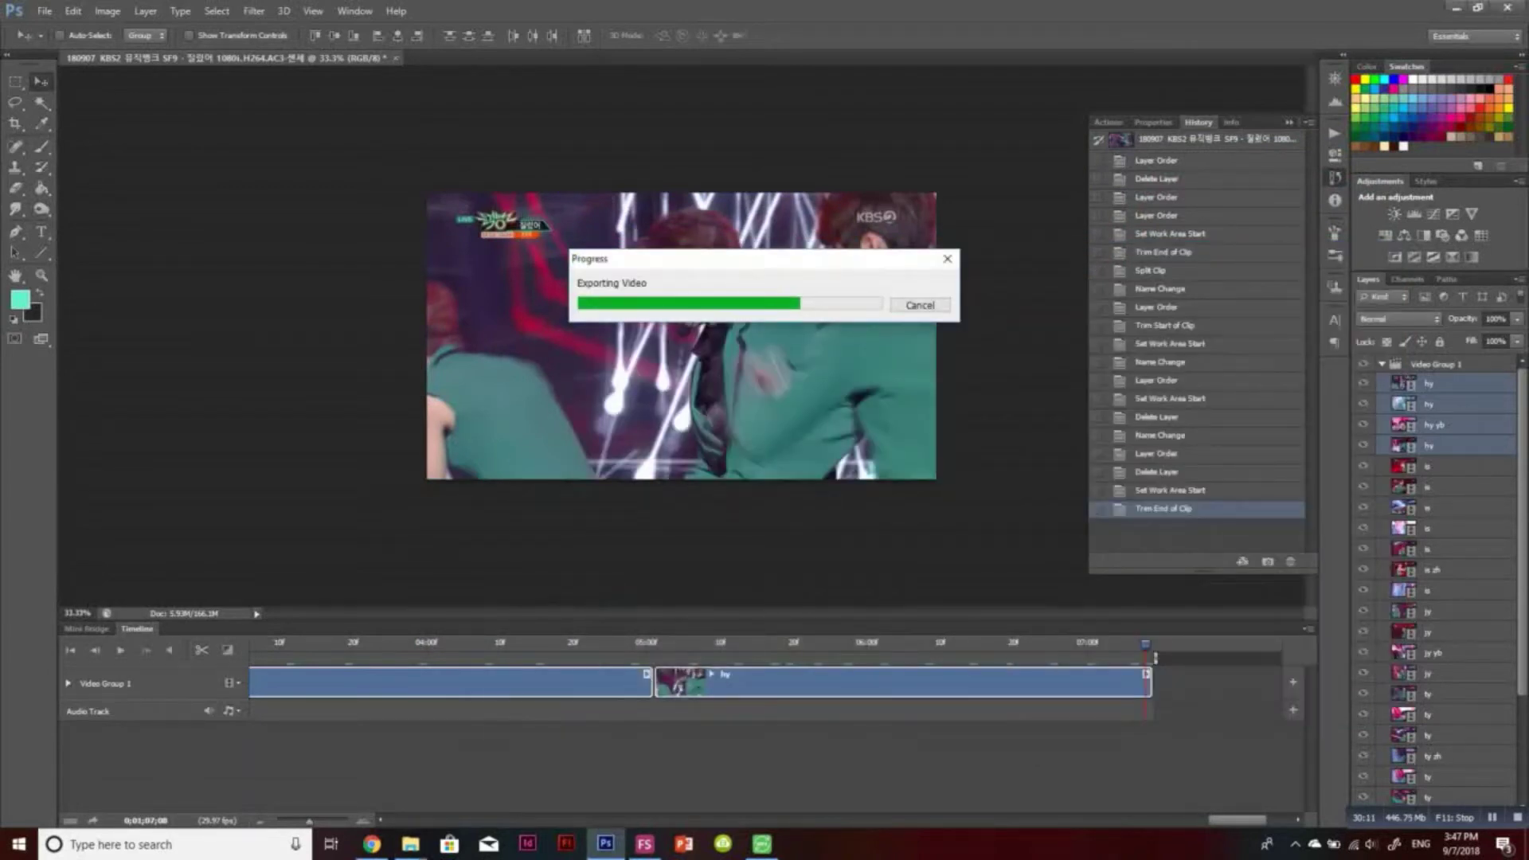
Run dawon.mp4 from the Music Bank folder through normalwebm32.bat in the video folder with the timestamp 00:00:00
{"action": "mouse_move", "coordinate": [410, 844]}
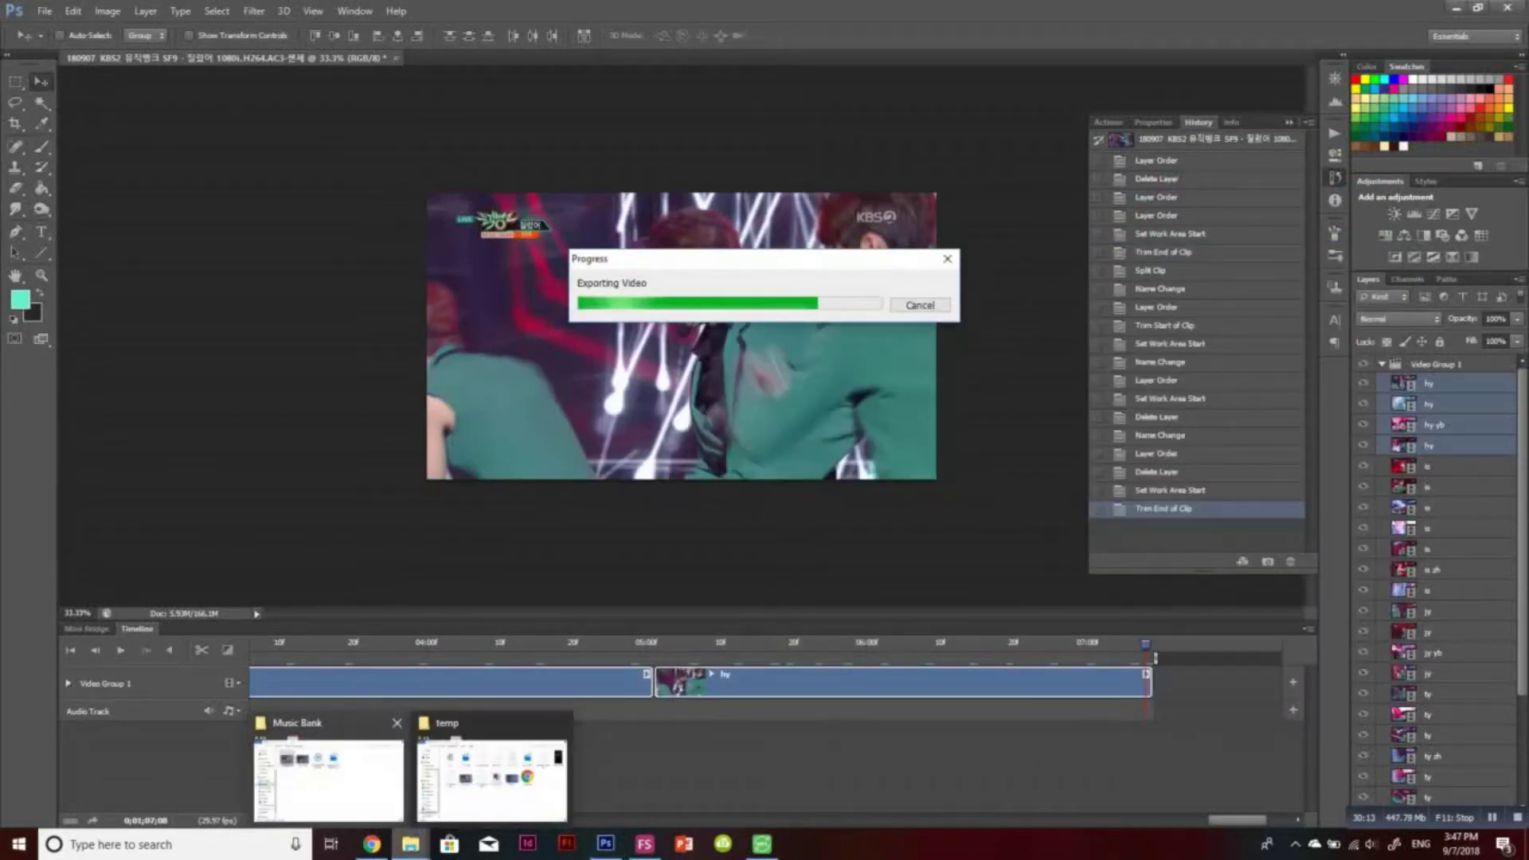
{"action": "left_click", "coordinate": [328, 776]}
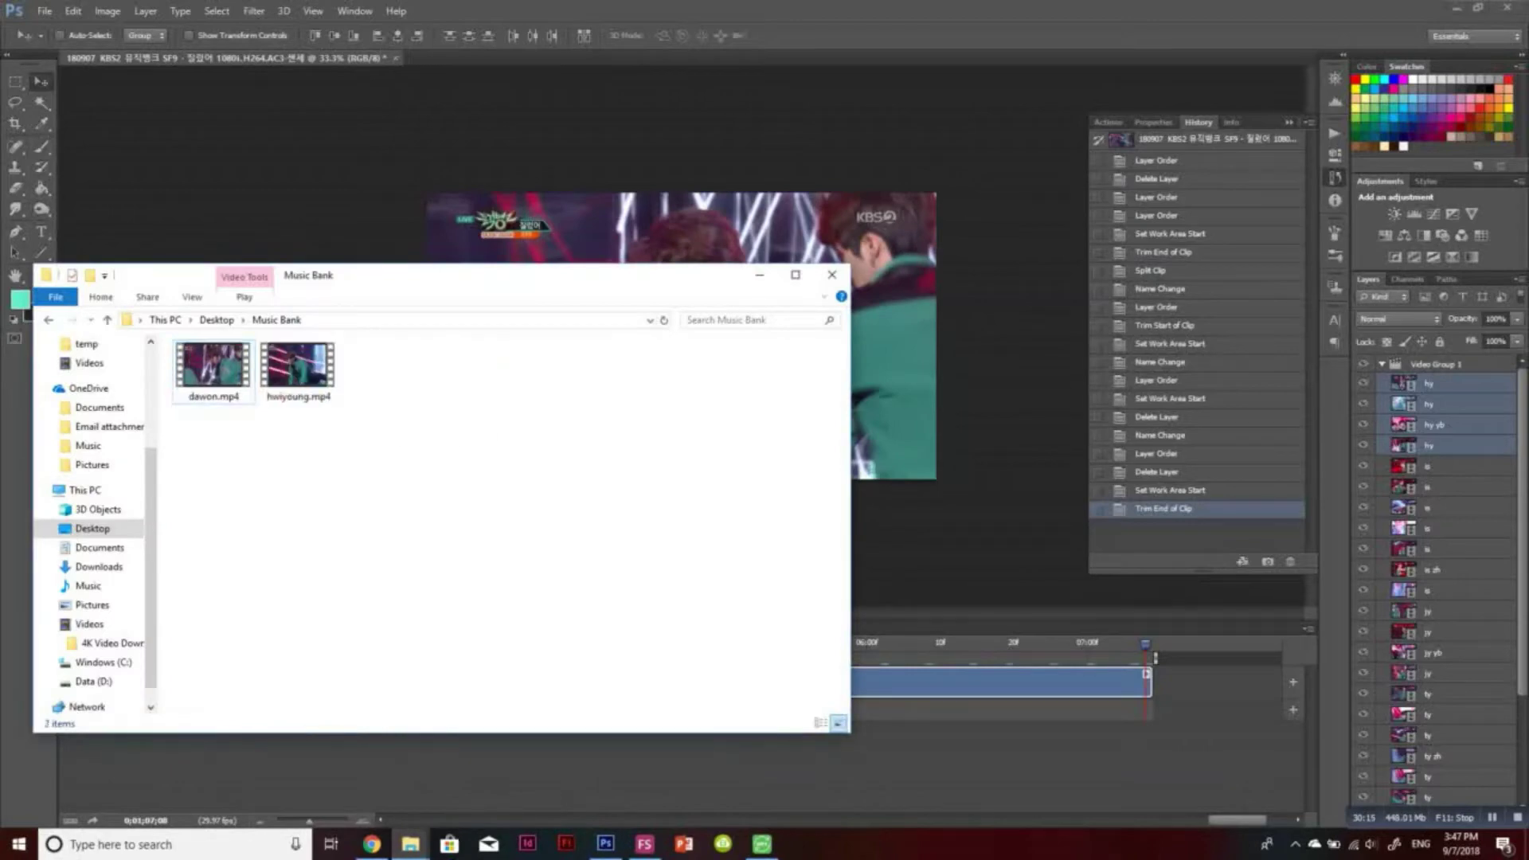
{"action": "mouse_move", "coordinate": [410, 844]}
{"action": "left_click", "coordinate": [491, 777]}
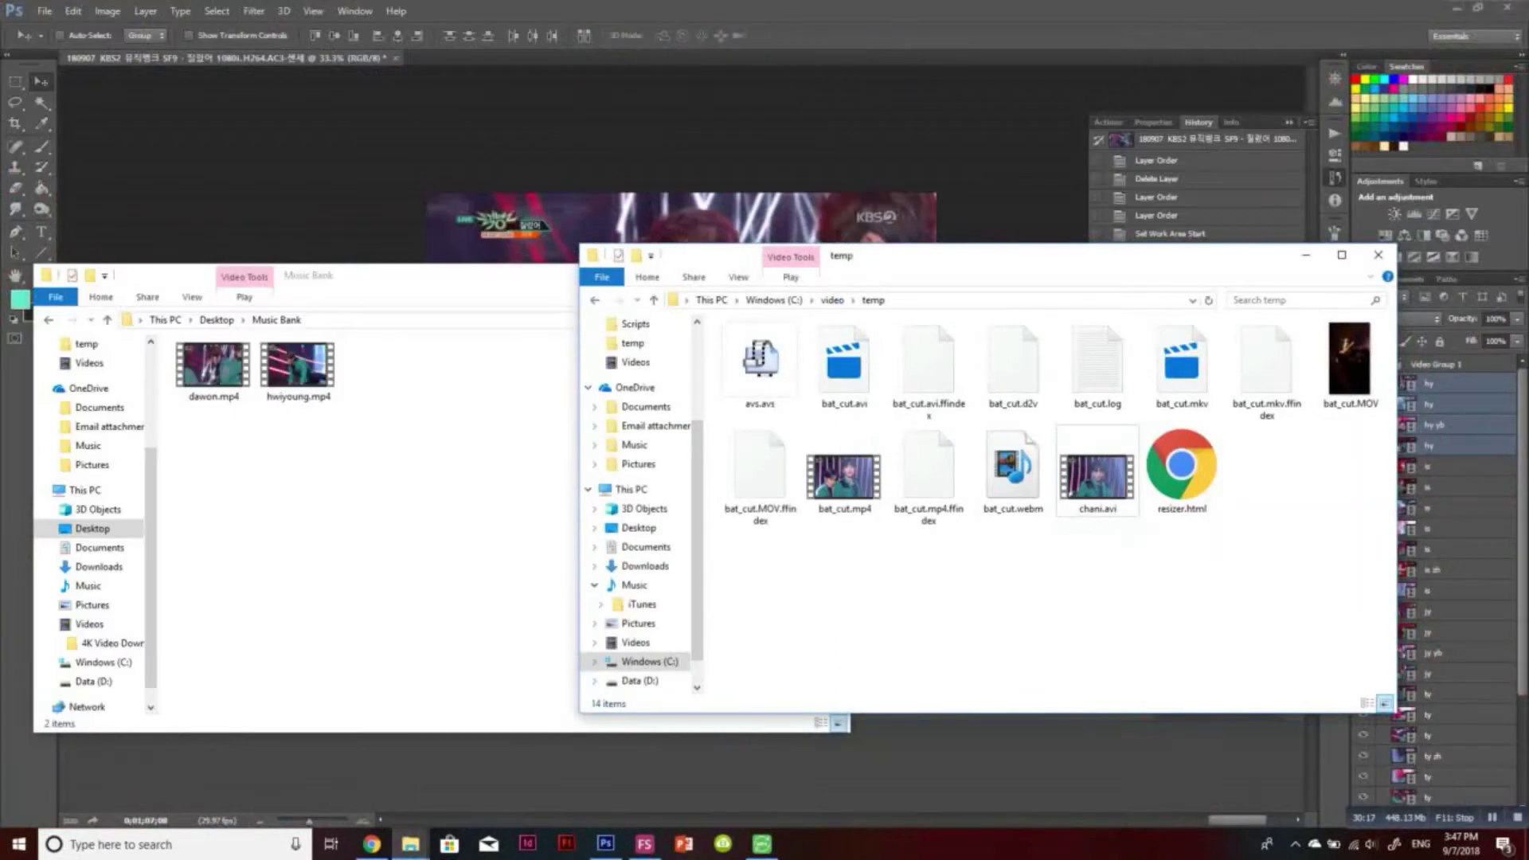
{"action": "left_click", "coordinate": [595, 300]}
{"action": "left_click_drag", "start_coordinate": [212, 366], "coordinate": [886, 568]}
{"action": "type", "text": "00:00:0"}
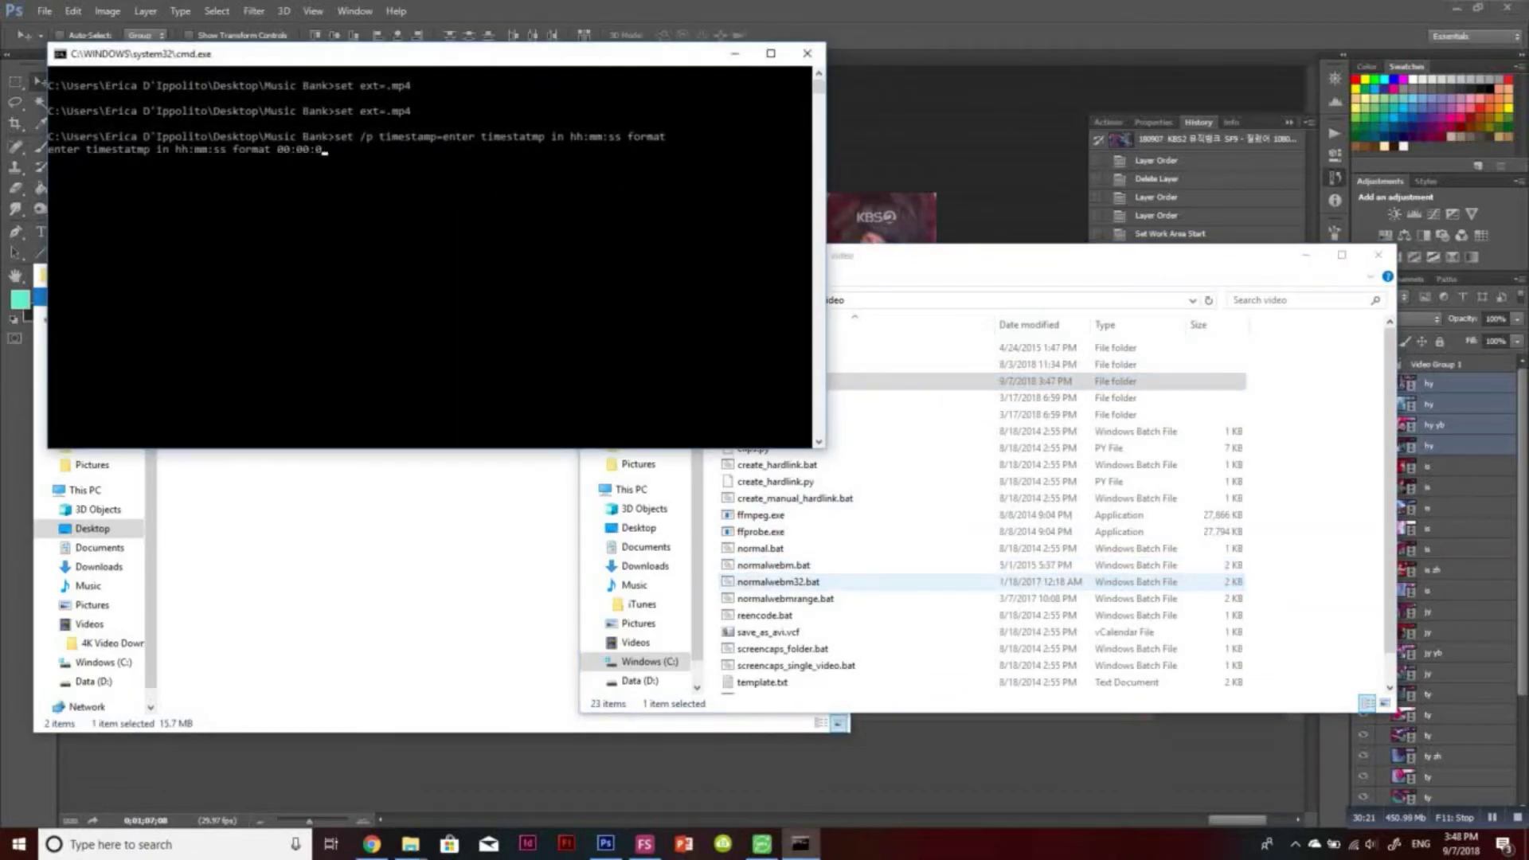
{"action": "type", "text": "0"}
{"action": "key", "text": "Return"}
Return to Photoshop, play back the hy clips, and delete two plain hy clips, keeping one hy and the hy yb clip
{"action": "left_click", "coordinate": [606, 844]}
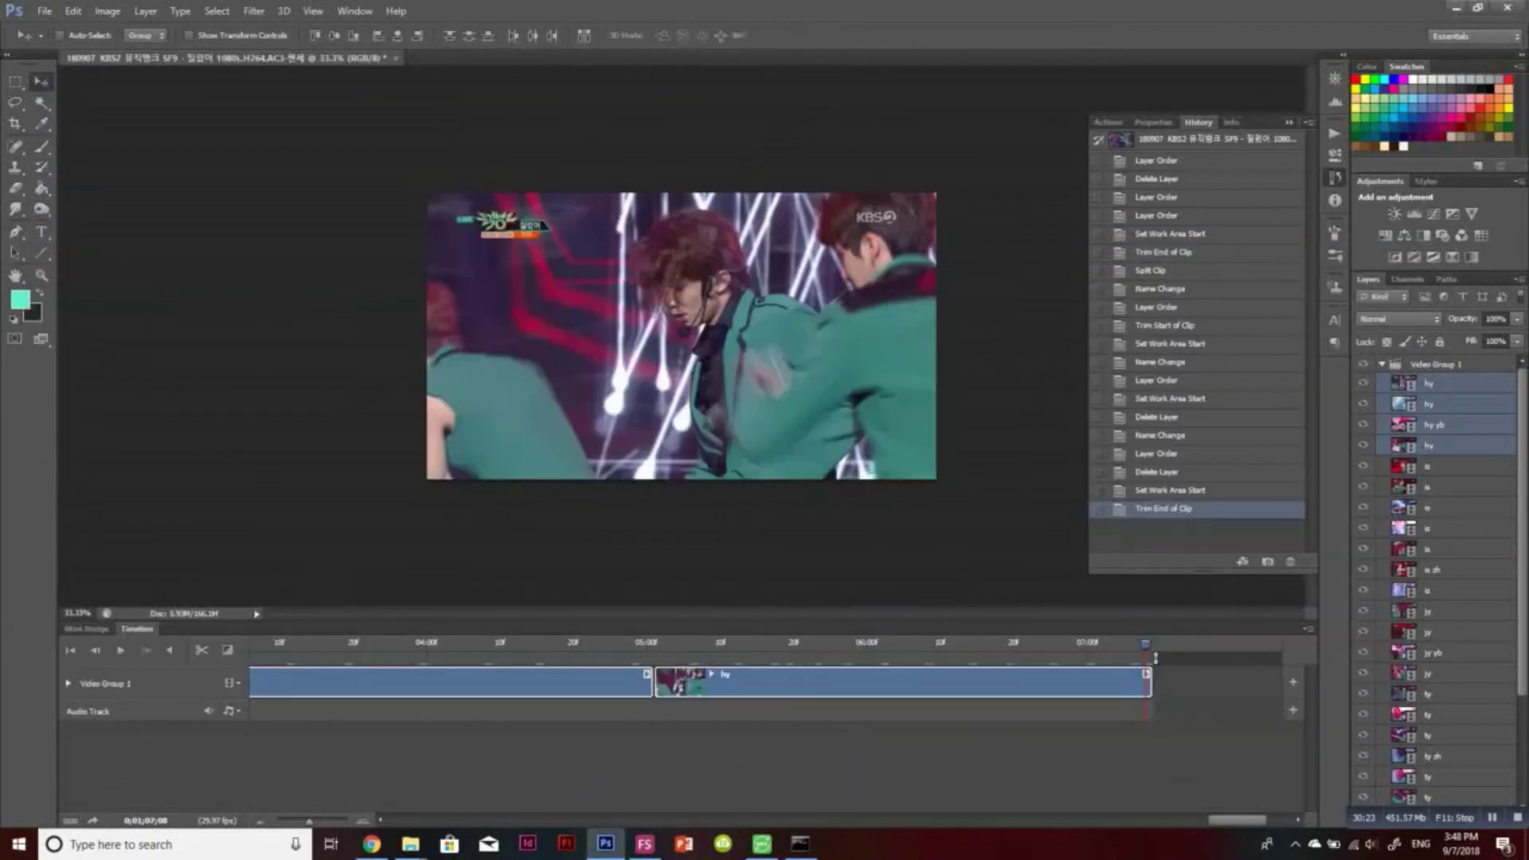
{"action": "key", "text": "space"}
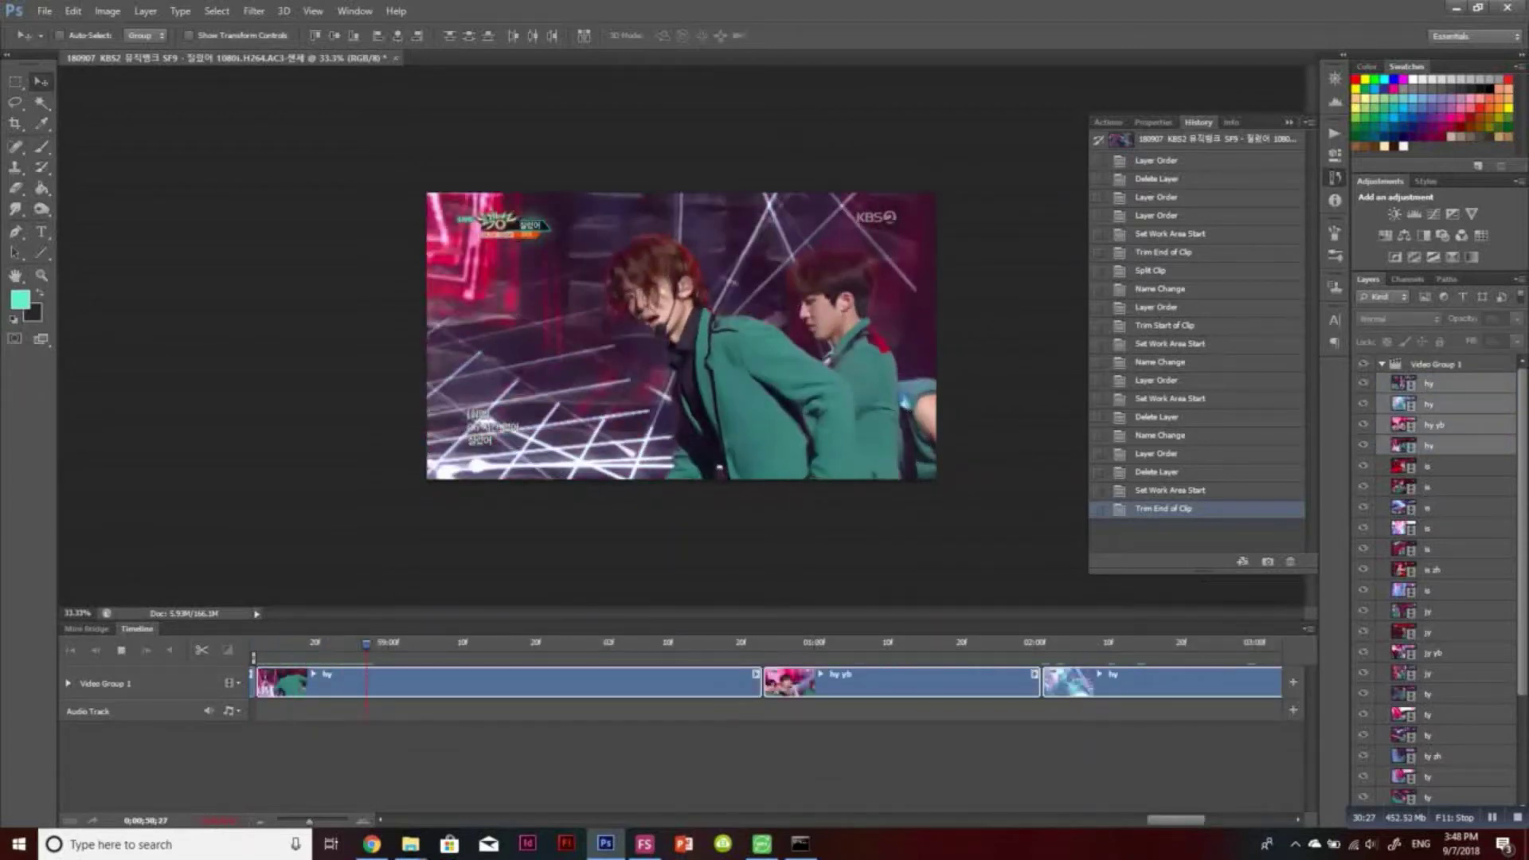
{"action": "key", "text": "Delete"}
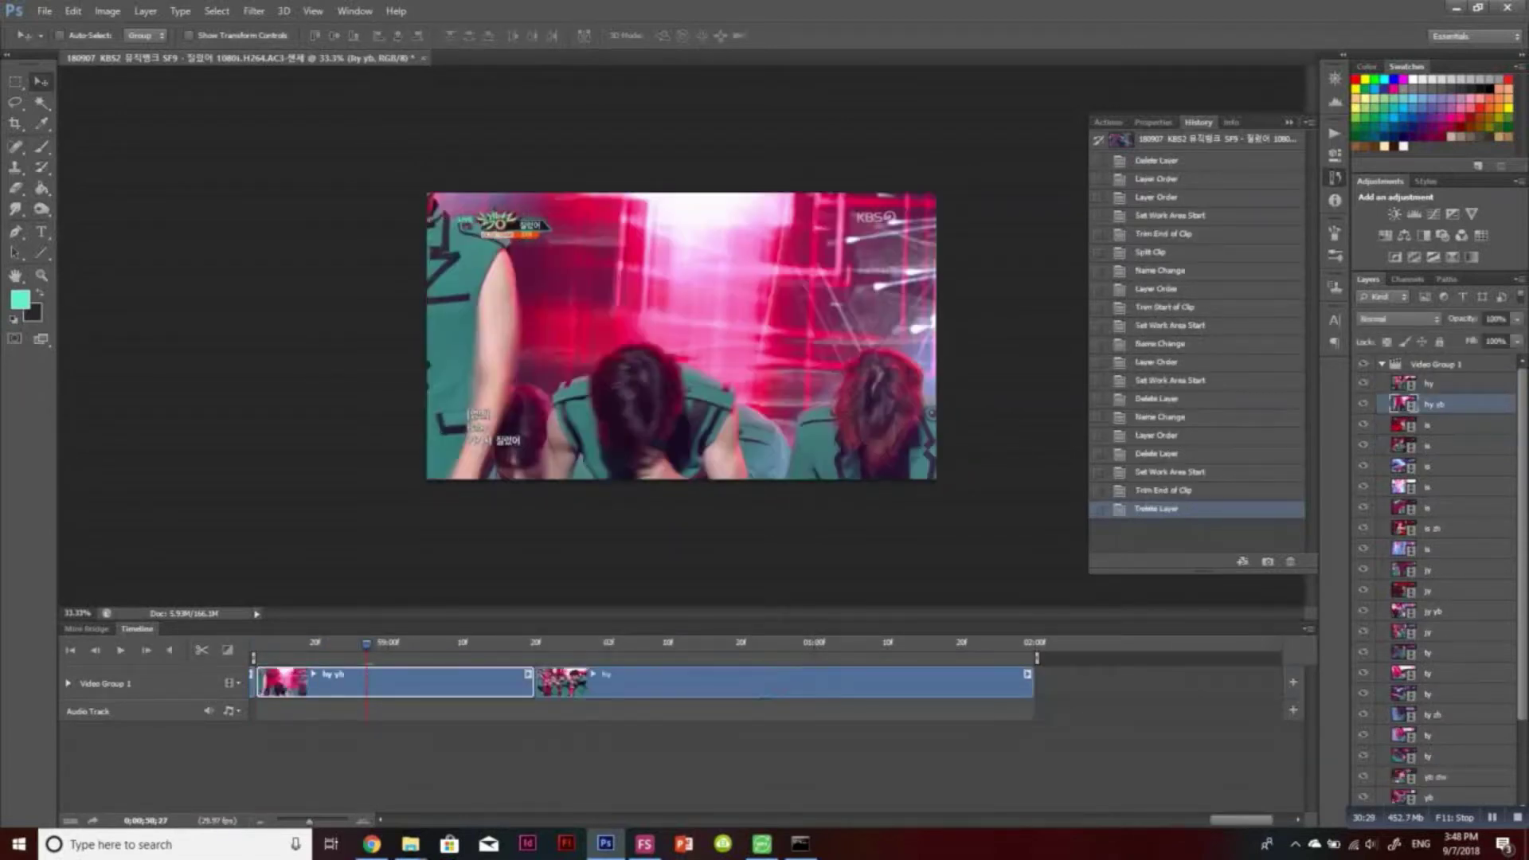
Move the remaining hy clip to the end of Video Group 1's layers and open the hy yb clip's name for editing
{"action": "left_click_drag", "start_coordinate": [1430, 384], "coordinate": [1425, 799]}
{"action": "scroll", "coordinate": [1433, 581], "scroll_direction": "down", "scroll_amount": 3}
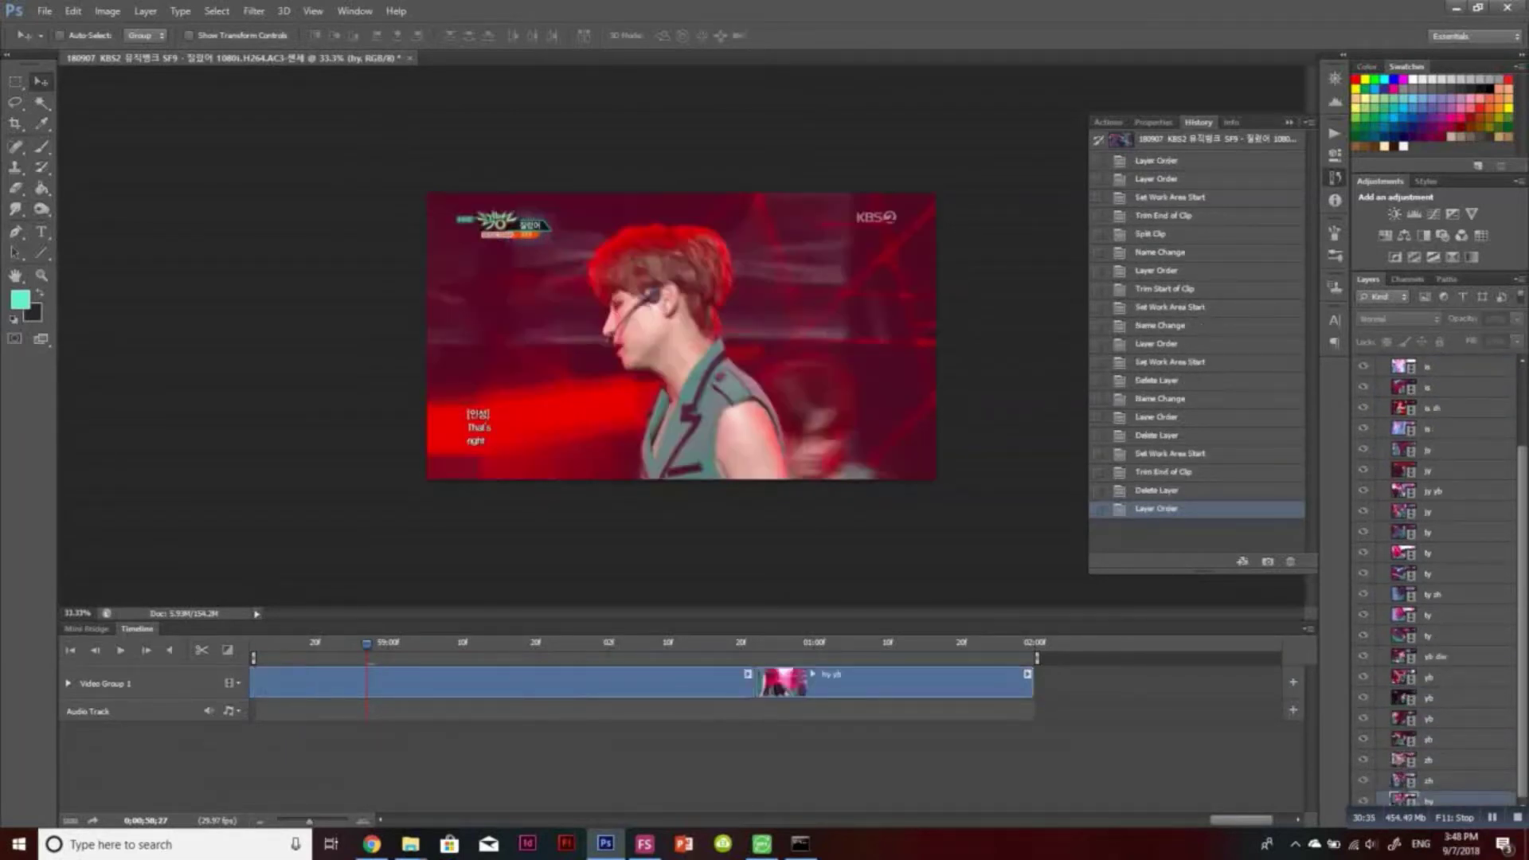
{"action": "scroll", "coordinate": [1433, 581], "scroll_direction": "up", "scroll_amount": 3}
{"action": "double_click", "coordinate": [1437, 384]}
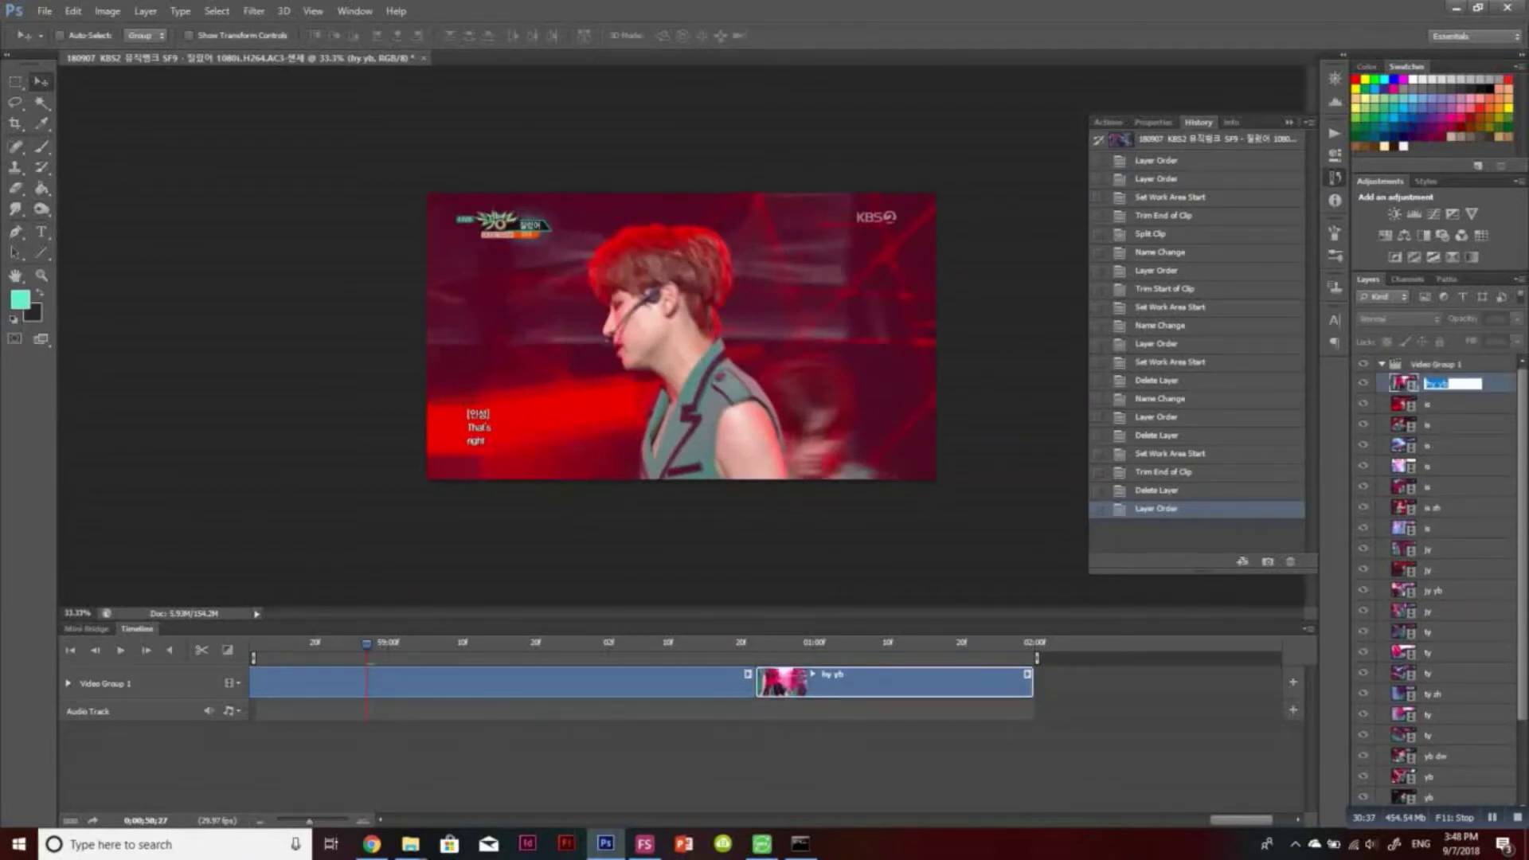
On the Chrome Resizer page, choose the resampelhq resizer, set the GIF height to 375, and enlarge and reposition the video behind the crop frame
{"action": "left_click", "coordinate": [371, 843]}
{"action": "left_click", "coordinate": [237, 125]}
{"action": "left_click", "coordinate": [231, 137]}
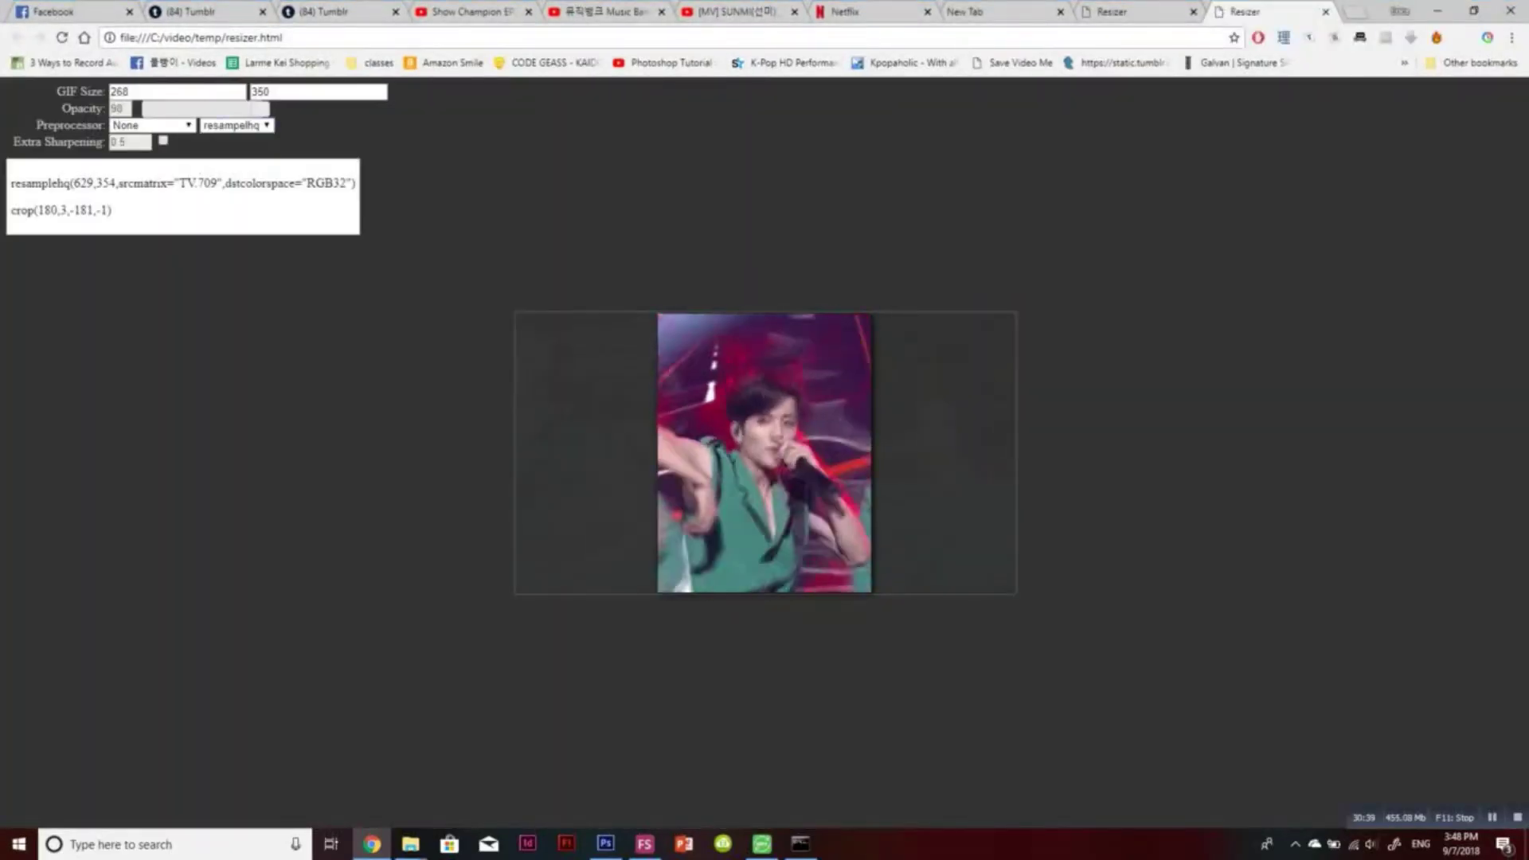
{"action": "double_click", "coordinate": [260, 92]}
{"action": "type", "text": "375"}
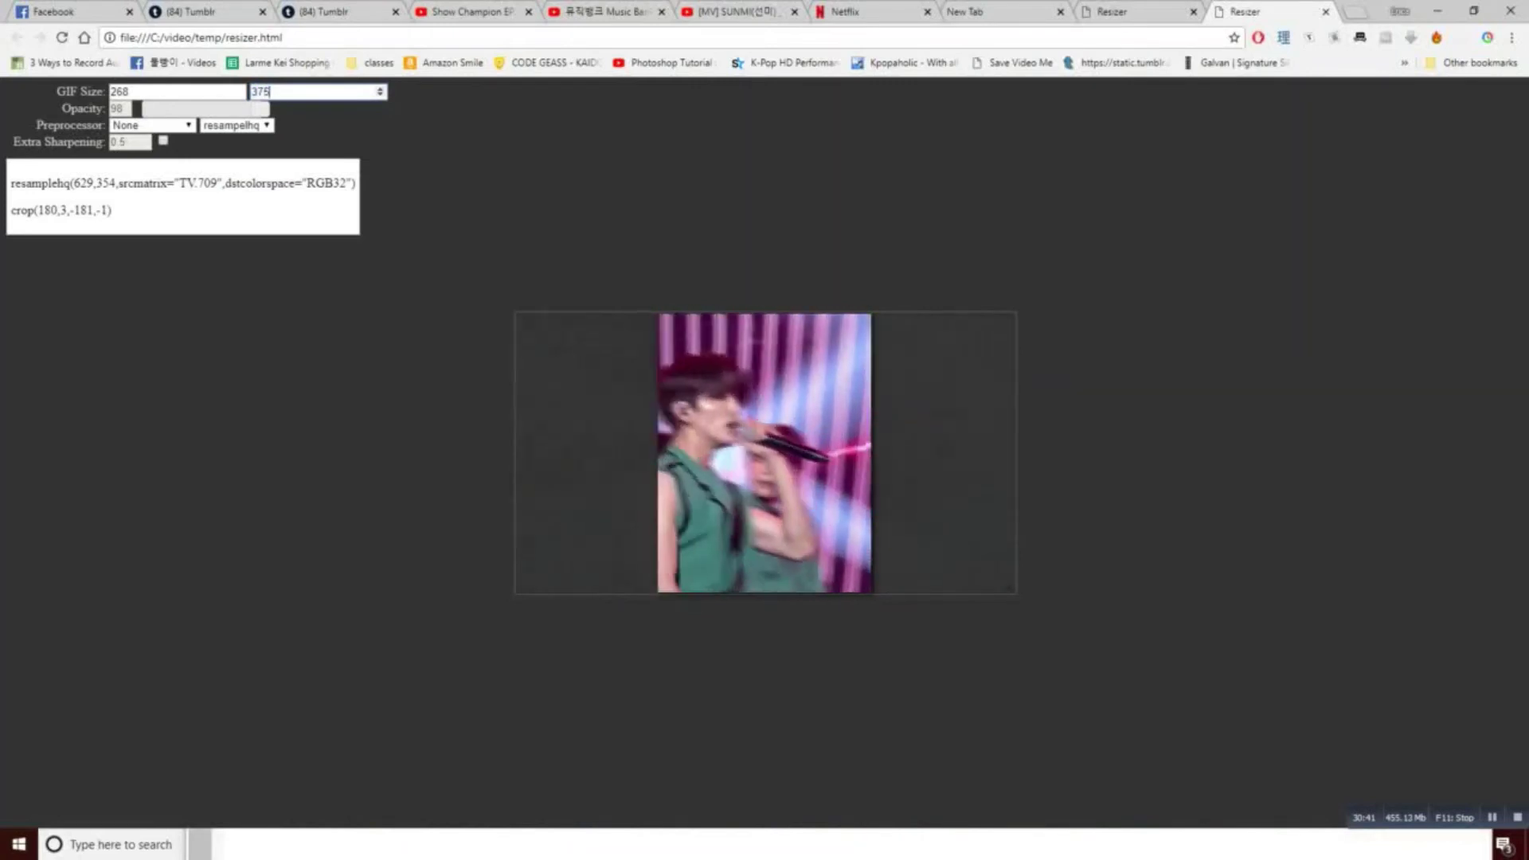
{"action": "key", "text": "Return"}
{"action": "left_click_drag", "start_coordinate": [765, 454], "coordinate": [759, 464]}
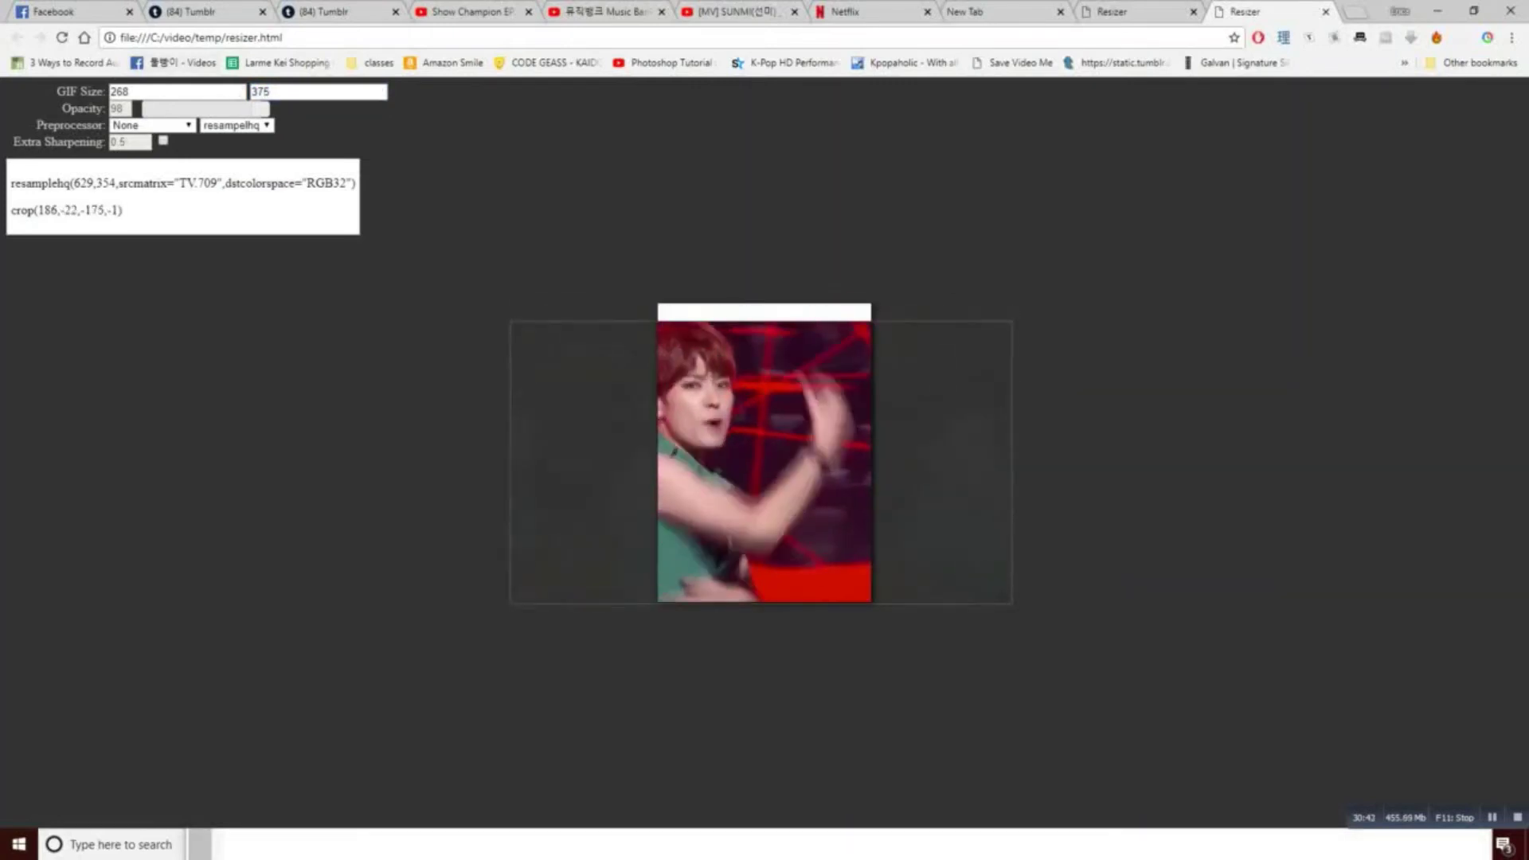
{"action": "left_click_drag", "start_coordinate": [1012, 603], "coordinate": [1129, 652]}
{"action": "left_click_drag", "start_coordinate": [1019, 558], "coordinate": [765, 509]}
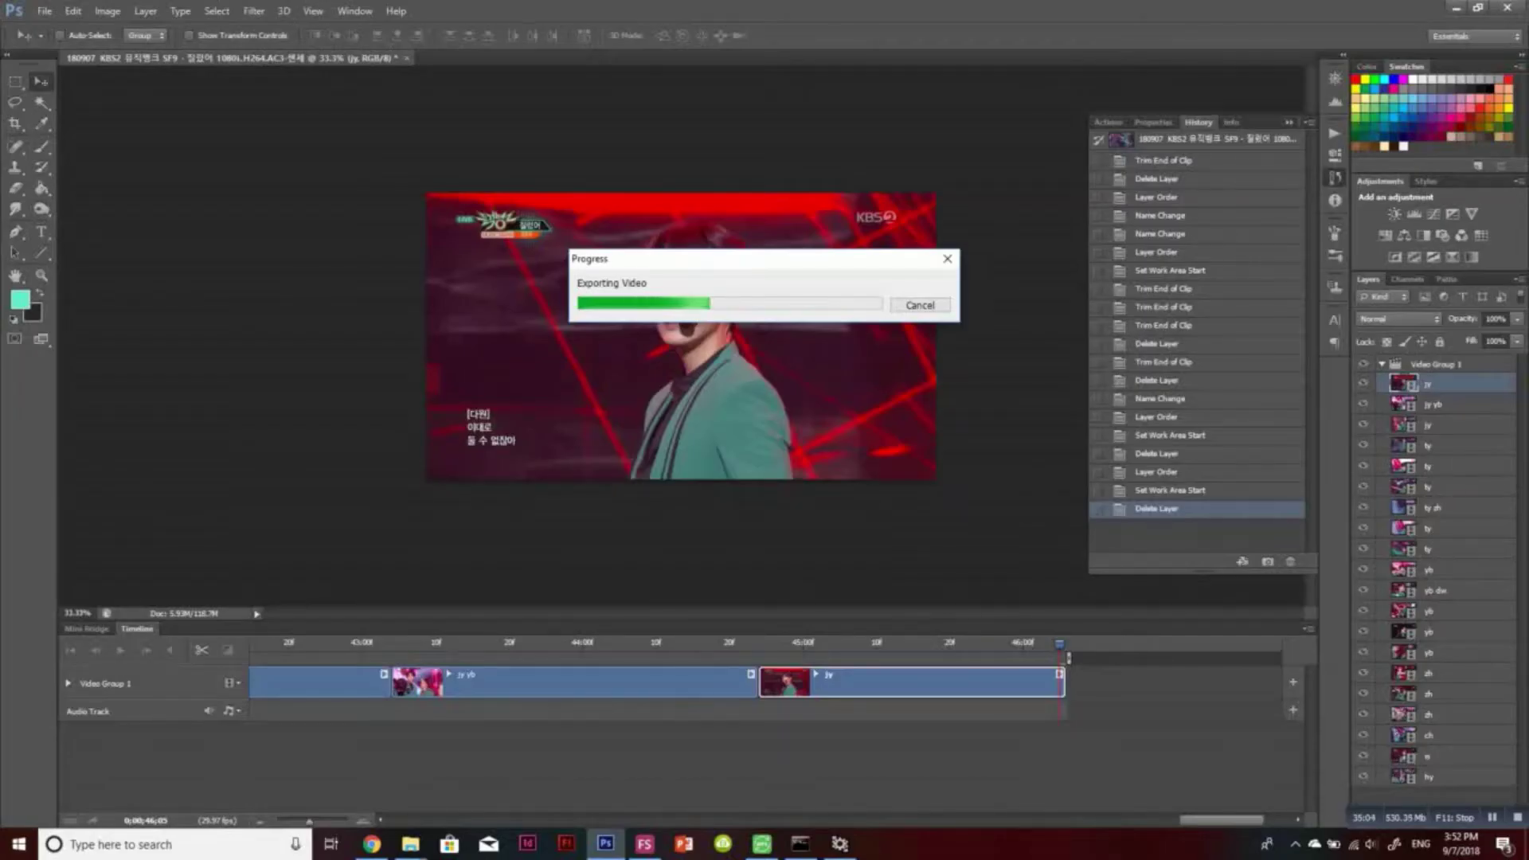
{"action": "mouse_move", "coordinate": [839, 845]}
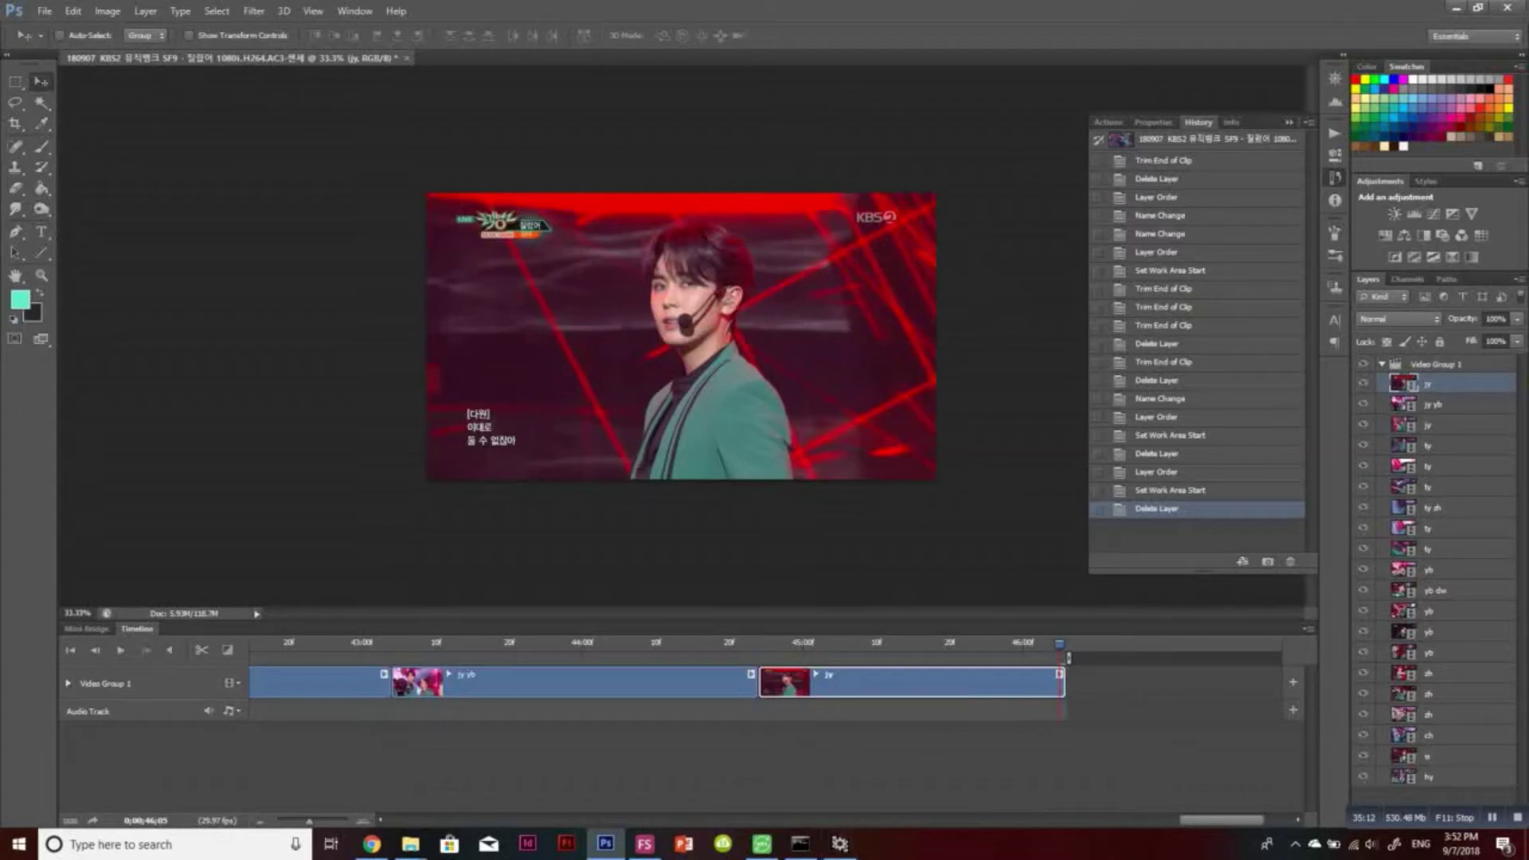
{"action": "key", "text": "space"}
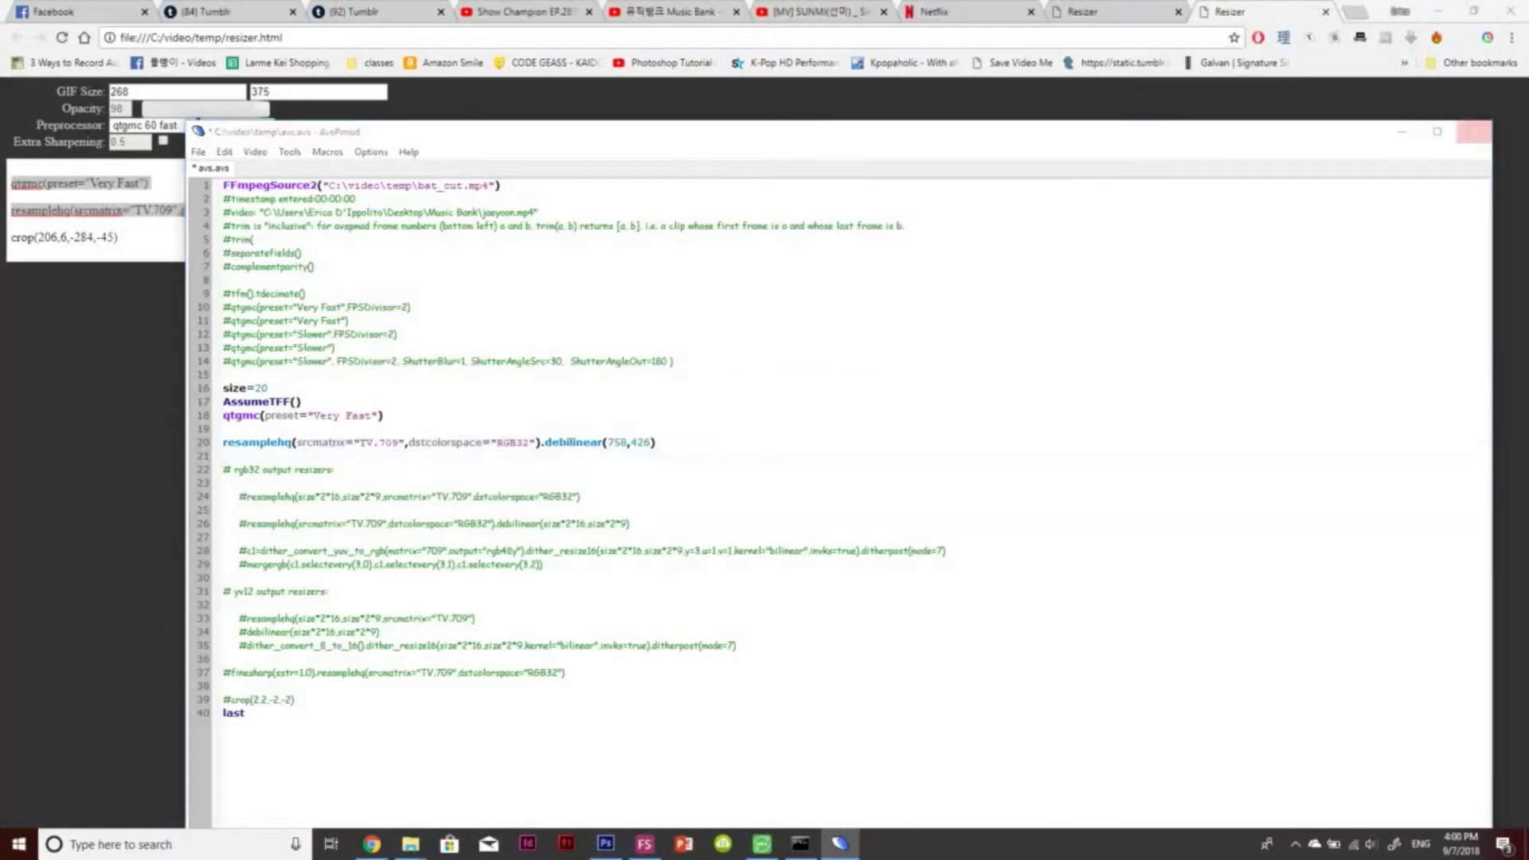
Close the edited avs.avs script in AvsPmod with its changes saved and switch back to Photoshop
{"action": "key", "text": "alt+F4"}
{"action": "key", "text": "Return"}
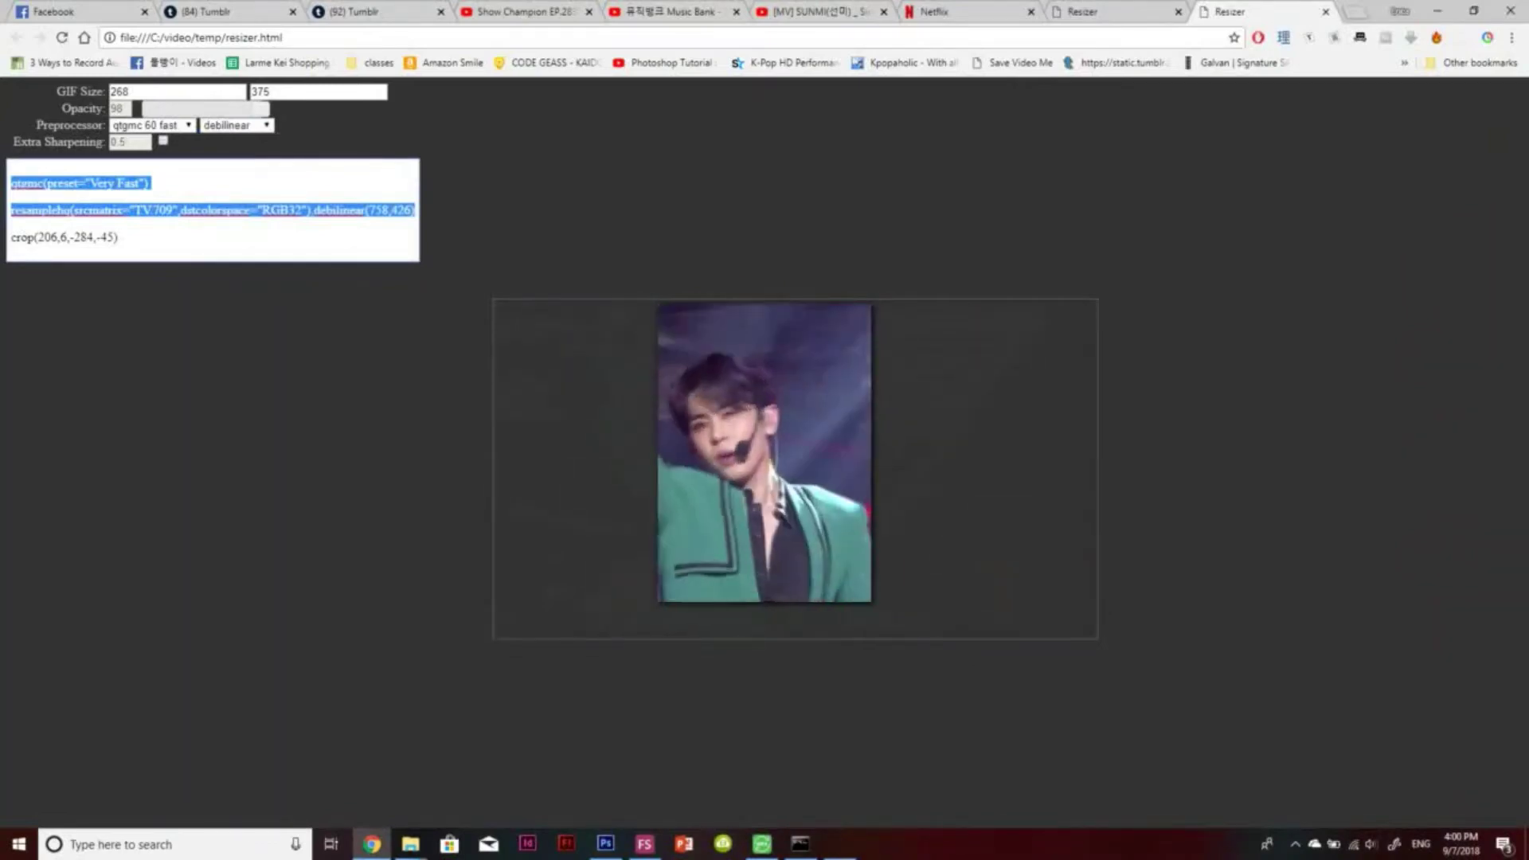
{"action": "left_click", "coordinate": [606, 845]}
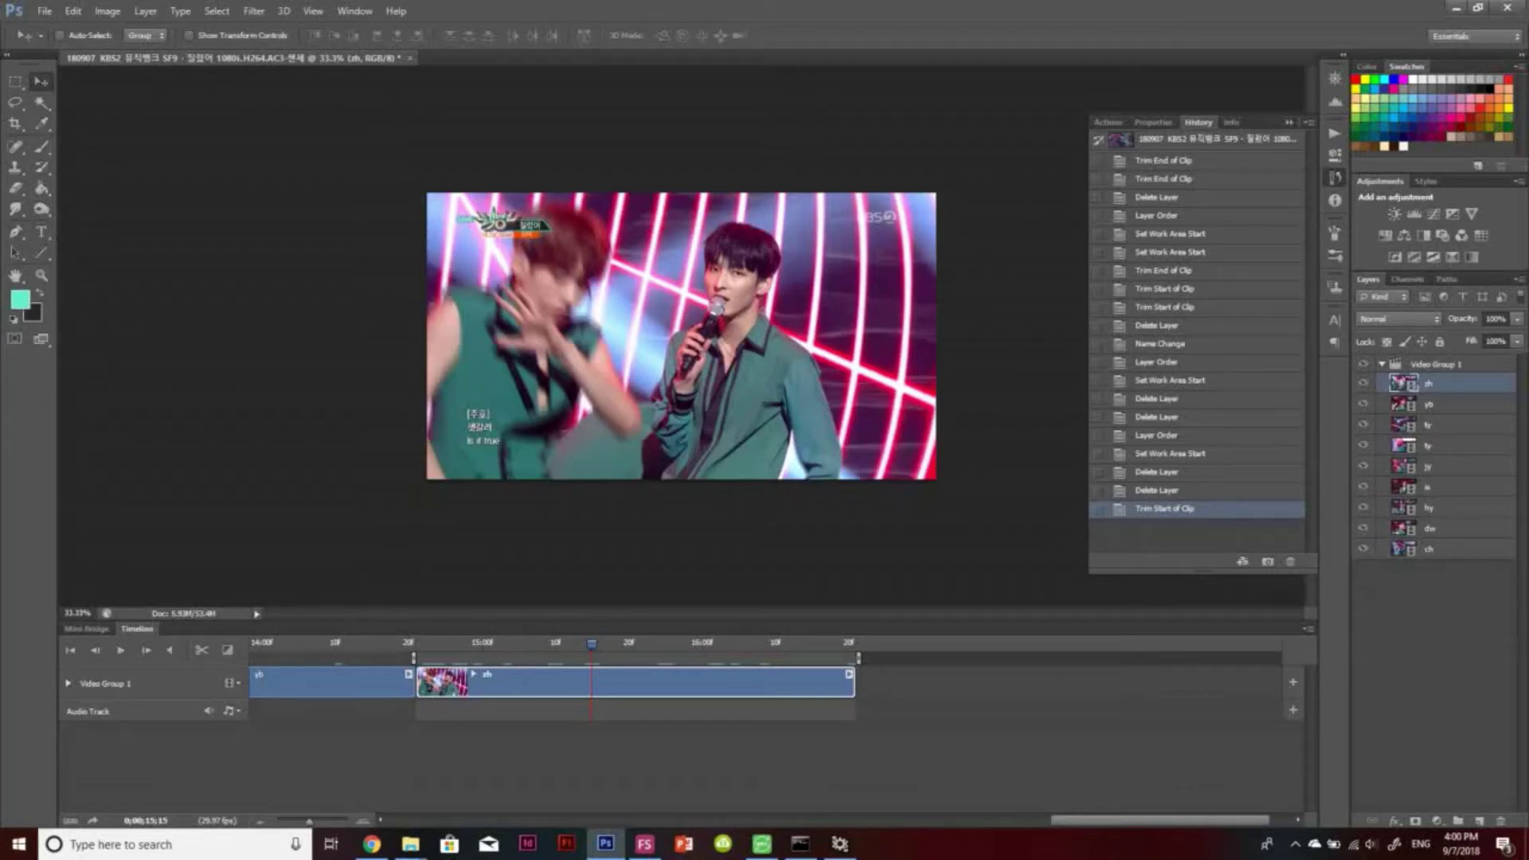
Render the work area as an H.264 video named 9 into a new nine piece subfolder inside the Desktop's Music Bank folder
{"action": "left_click", "coordinate": [1450, 405]}
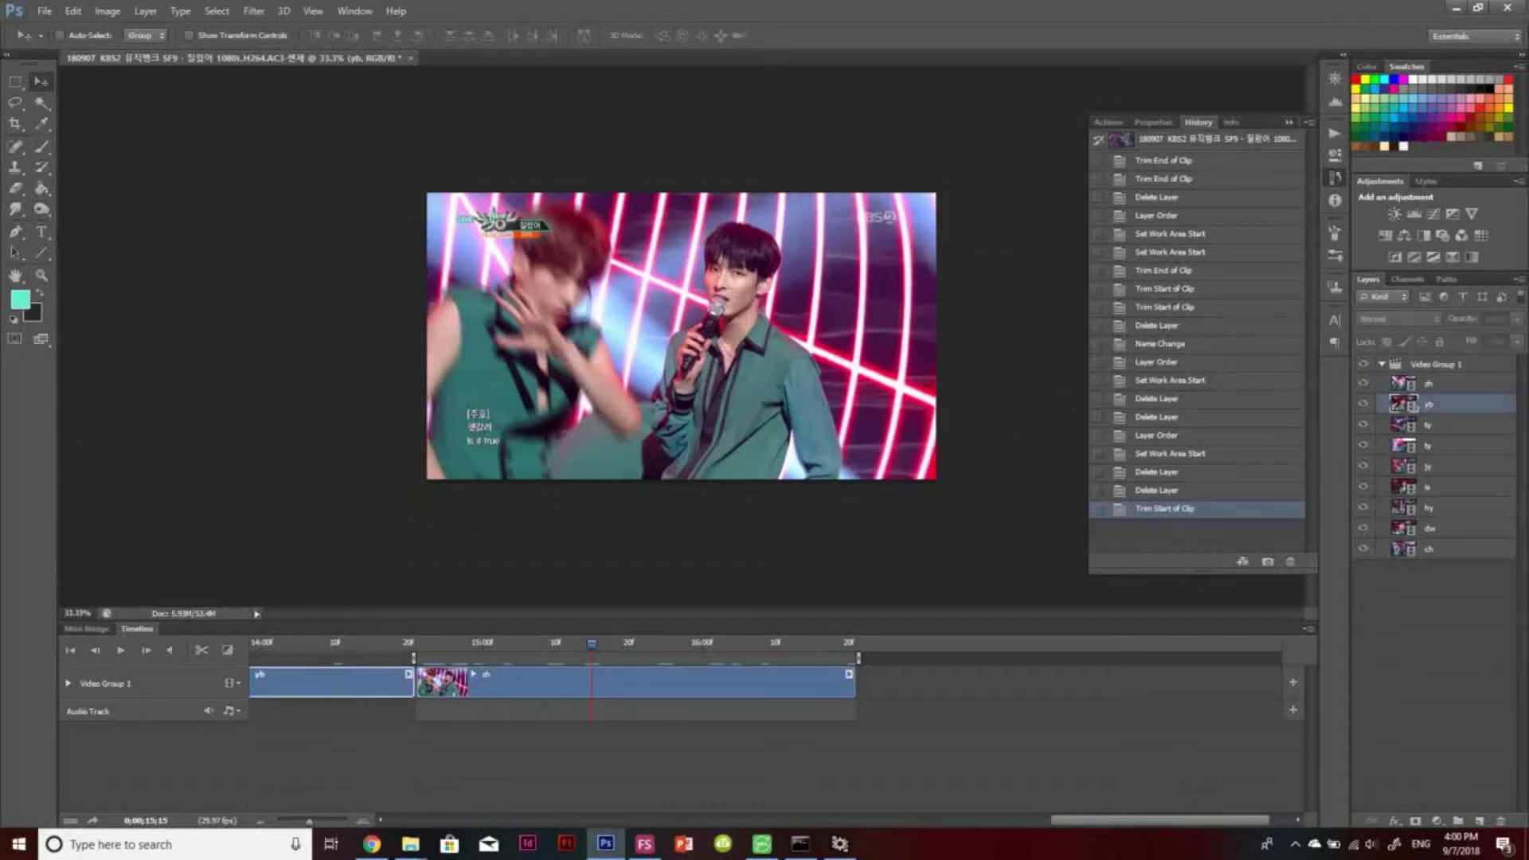
{"action": "left_click", "coordinate": [1449, 425]}
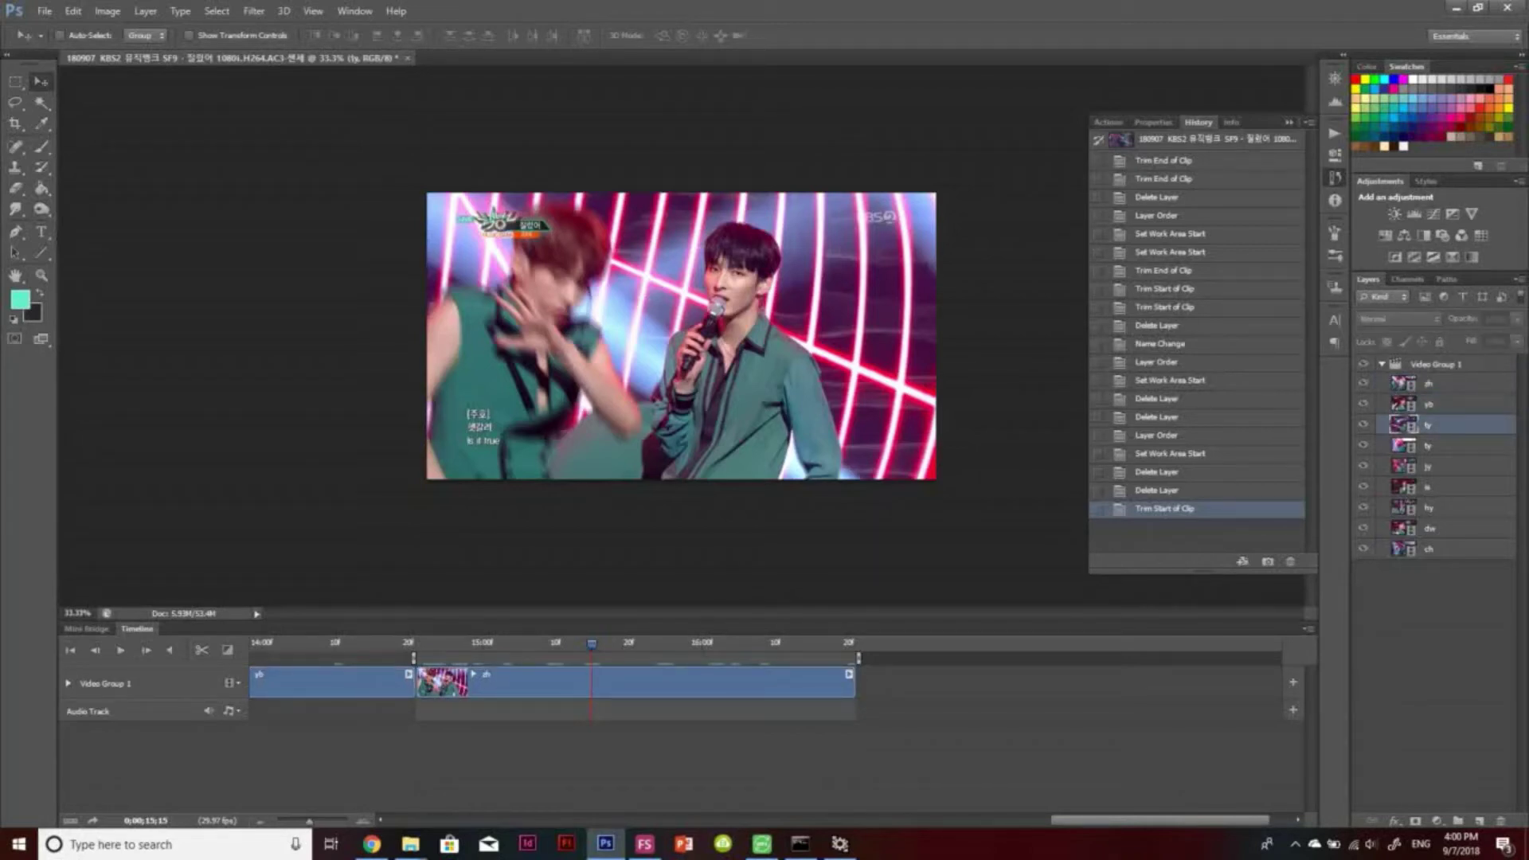
{"action": "left_click", "coordinate": [1309, 629]}
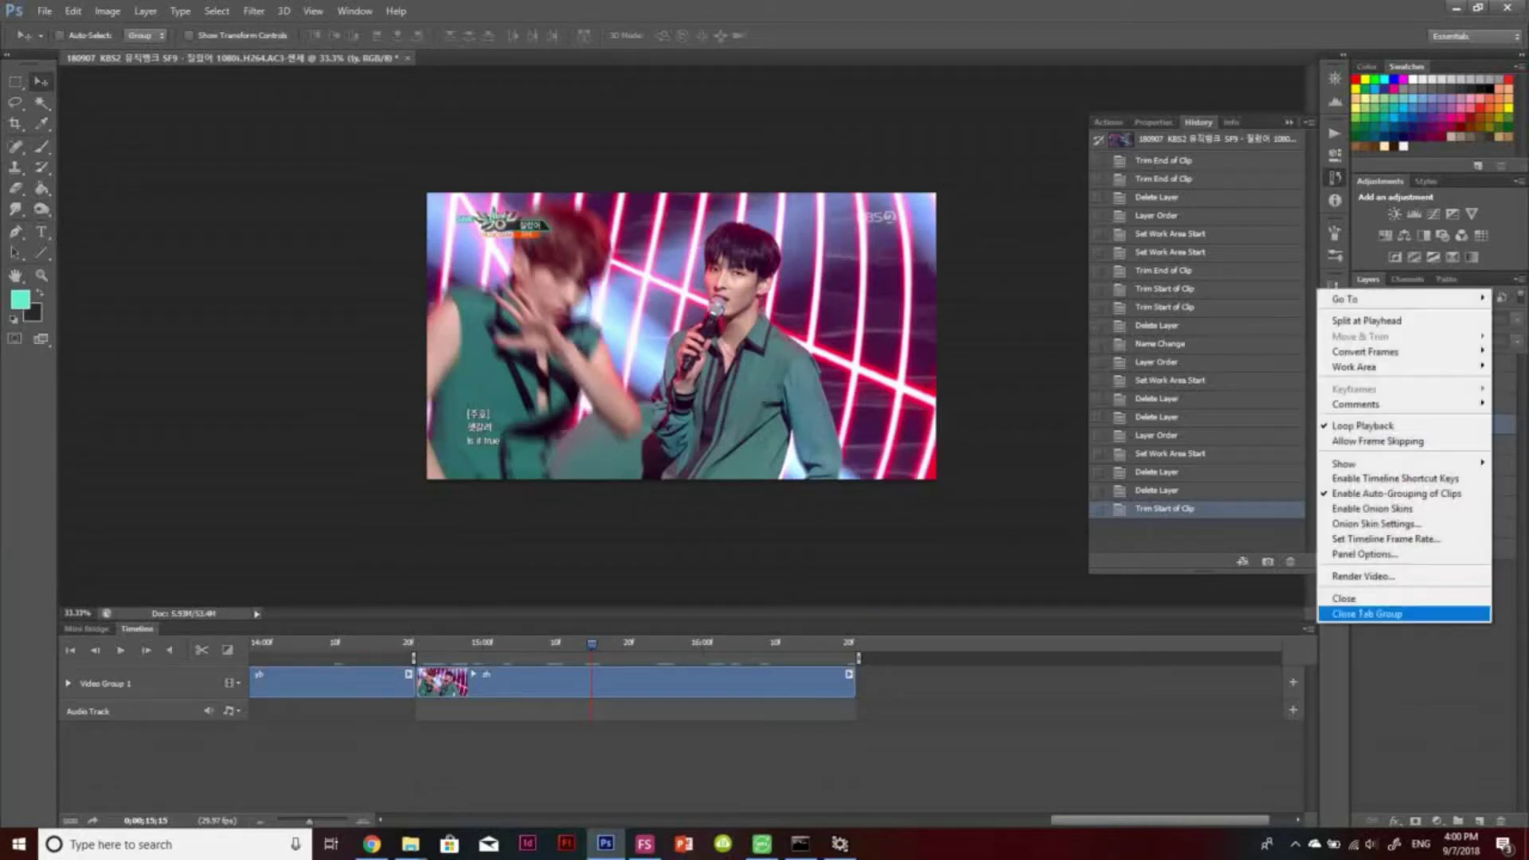
{"action": "left_click", "coordinate": [1354, 576]}
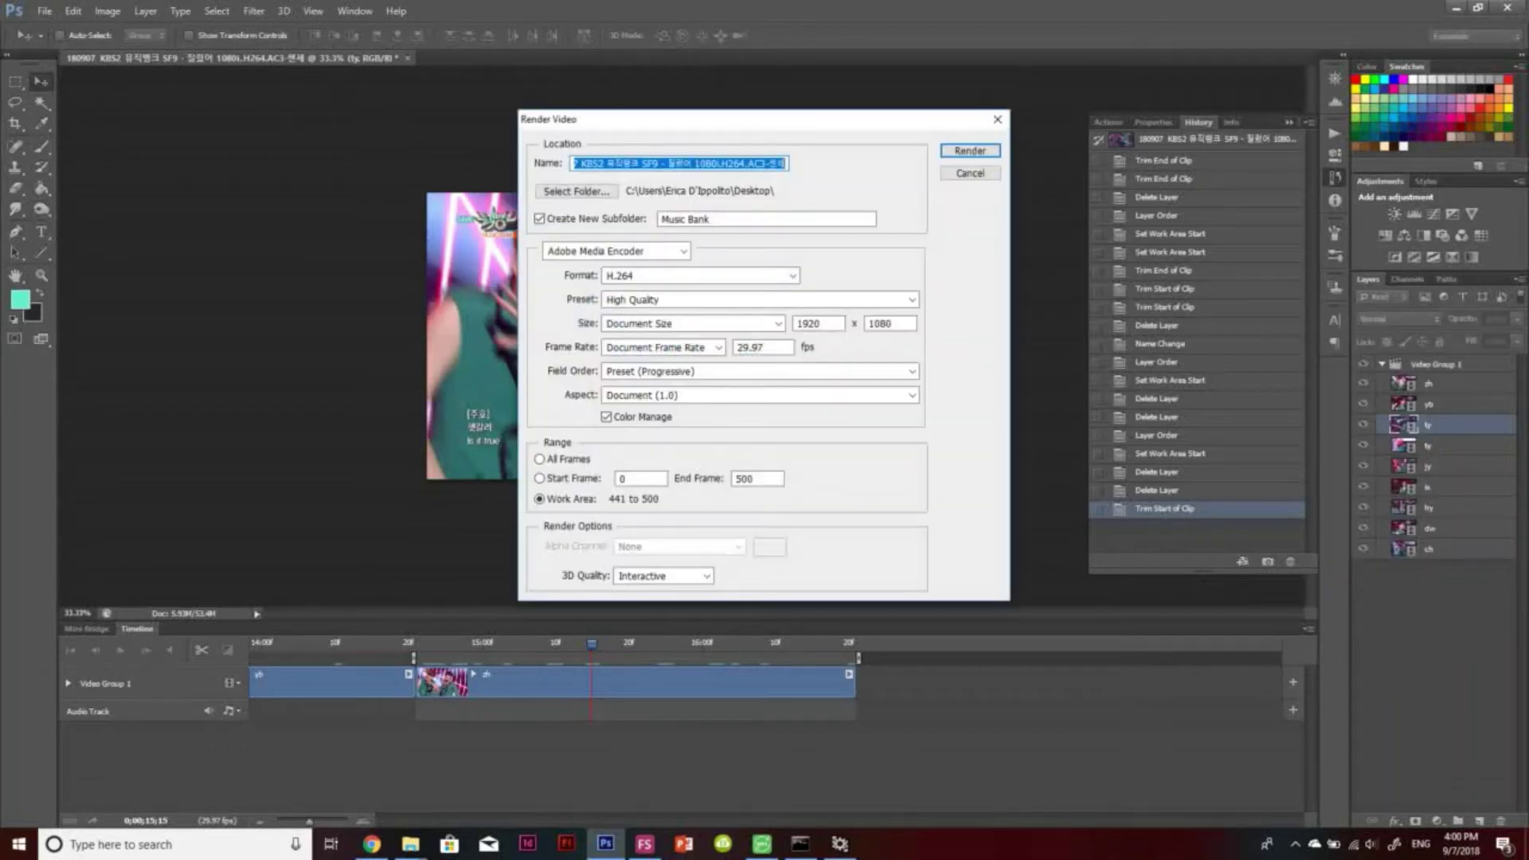
{"action": "type", "text": "9"}
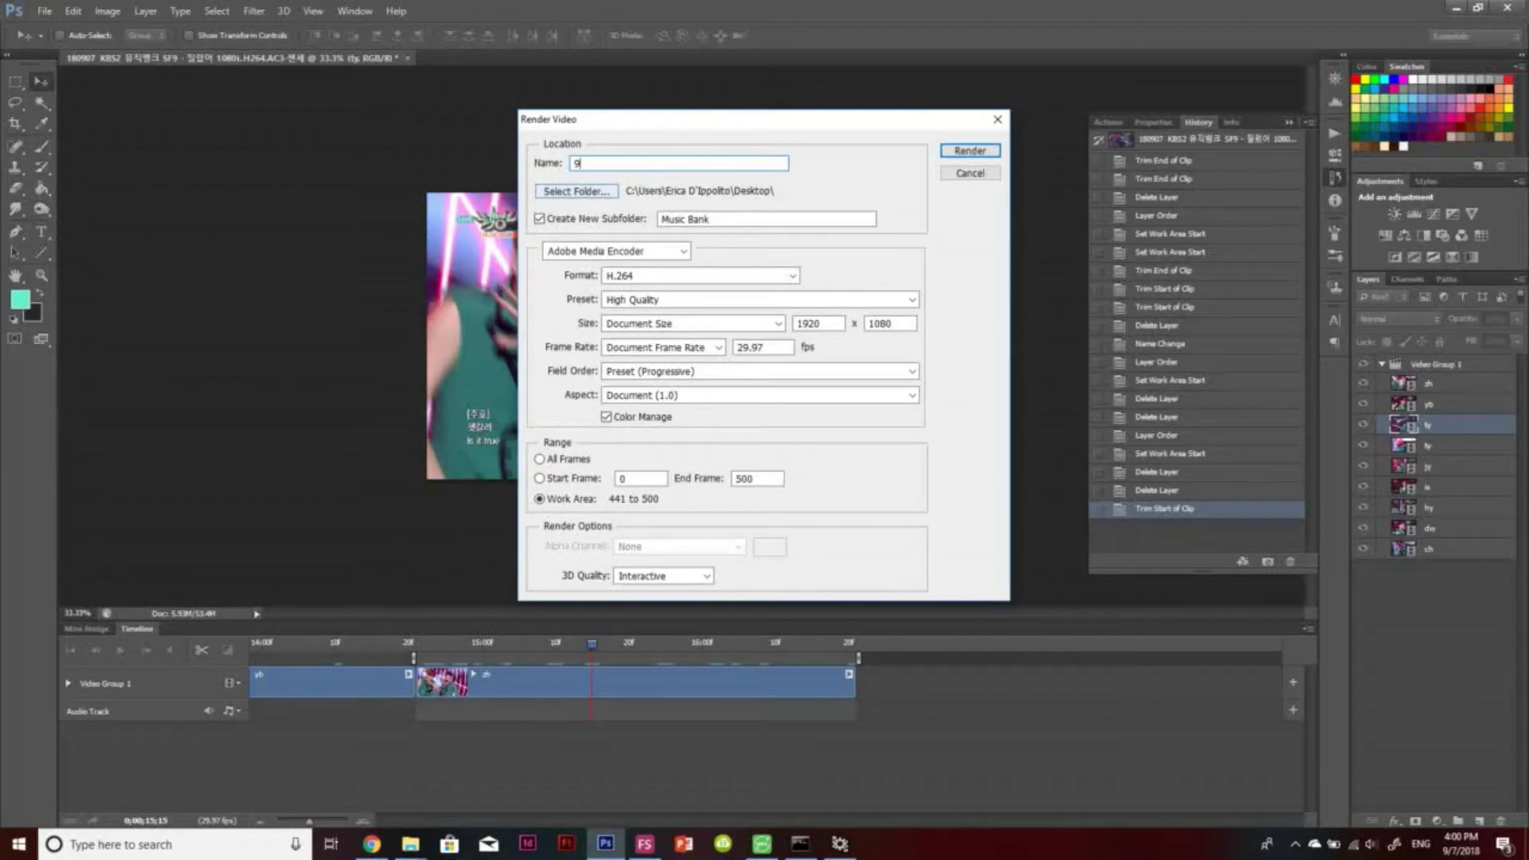
{"action": "left_click", "coordinate": [575, 191]}
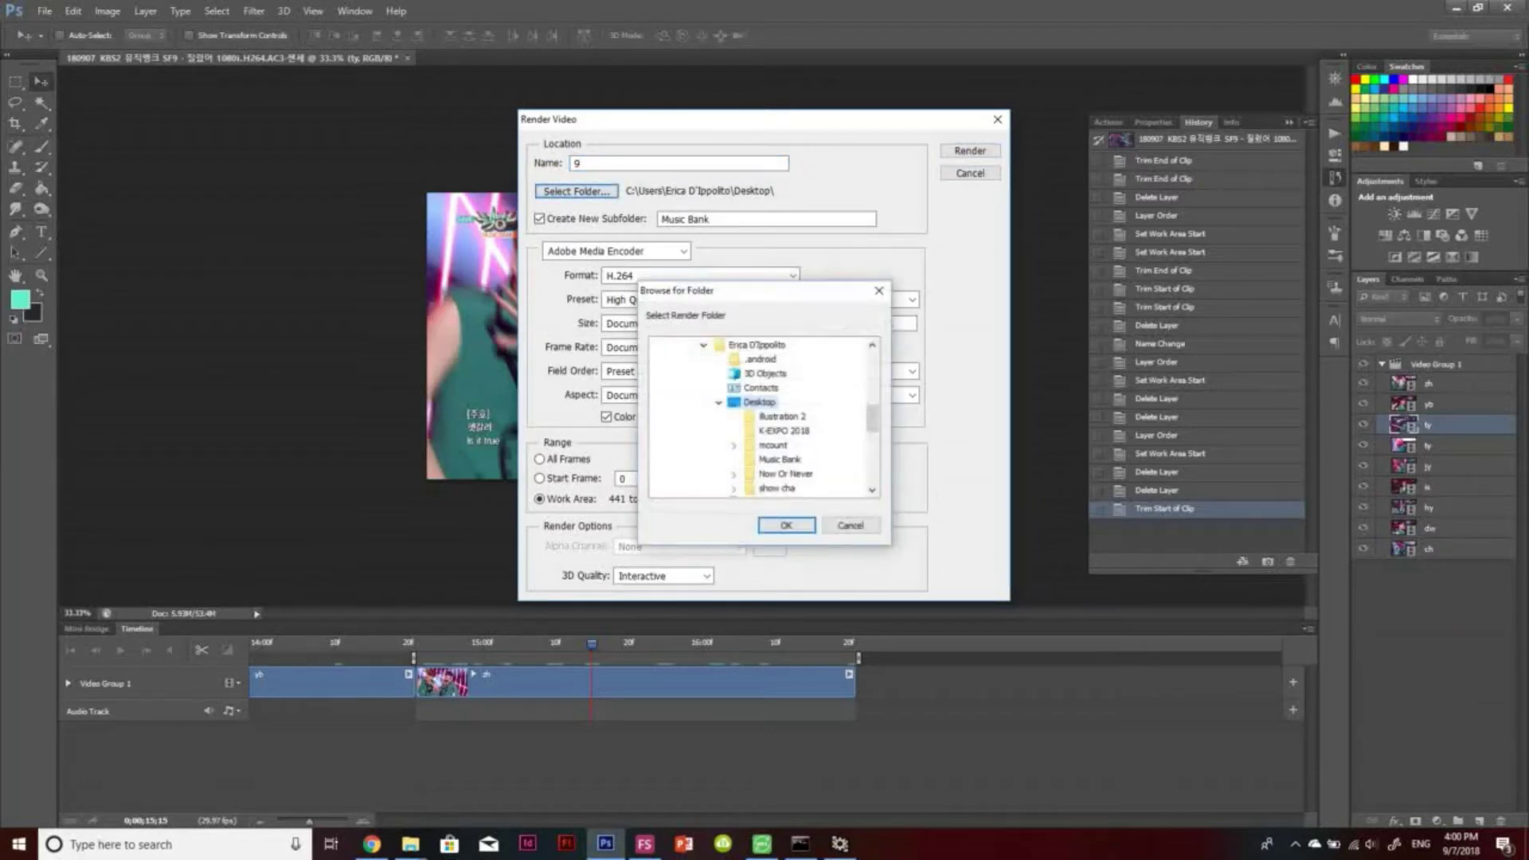
{"action": "left_click", "coordinate": [780, 460]}
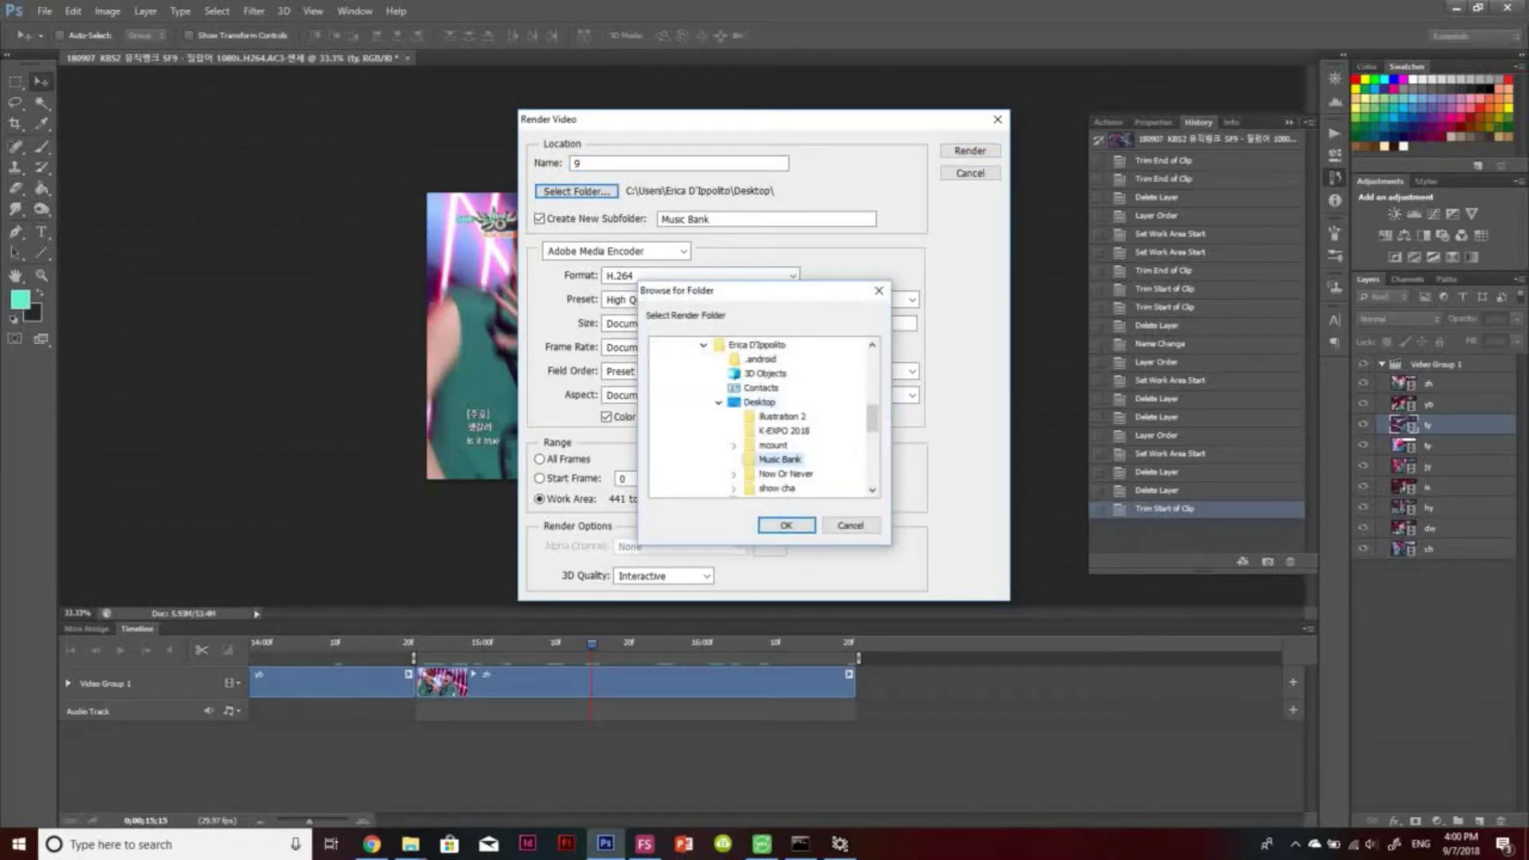
{"action": "left_click", "coordinate": [787, 526]}
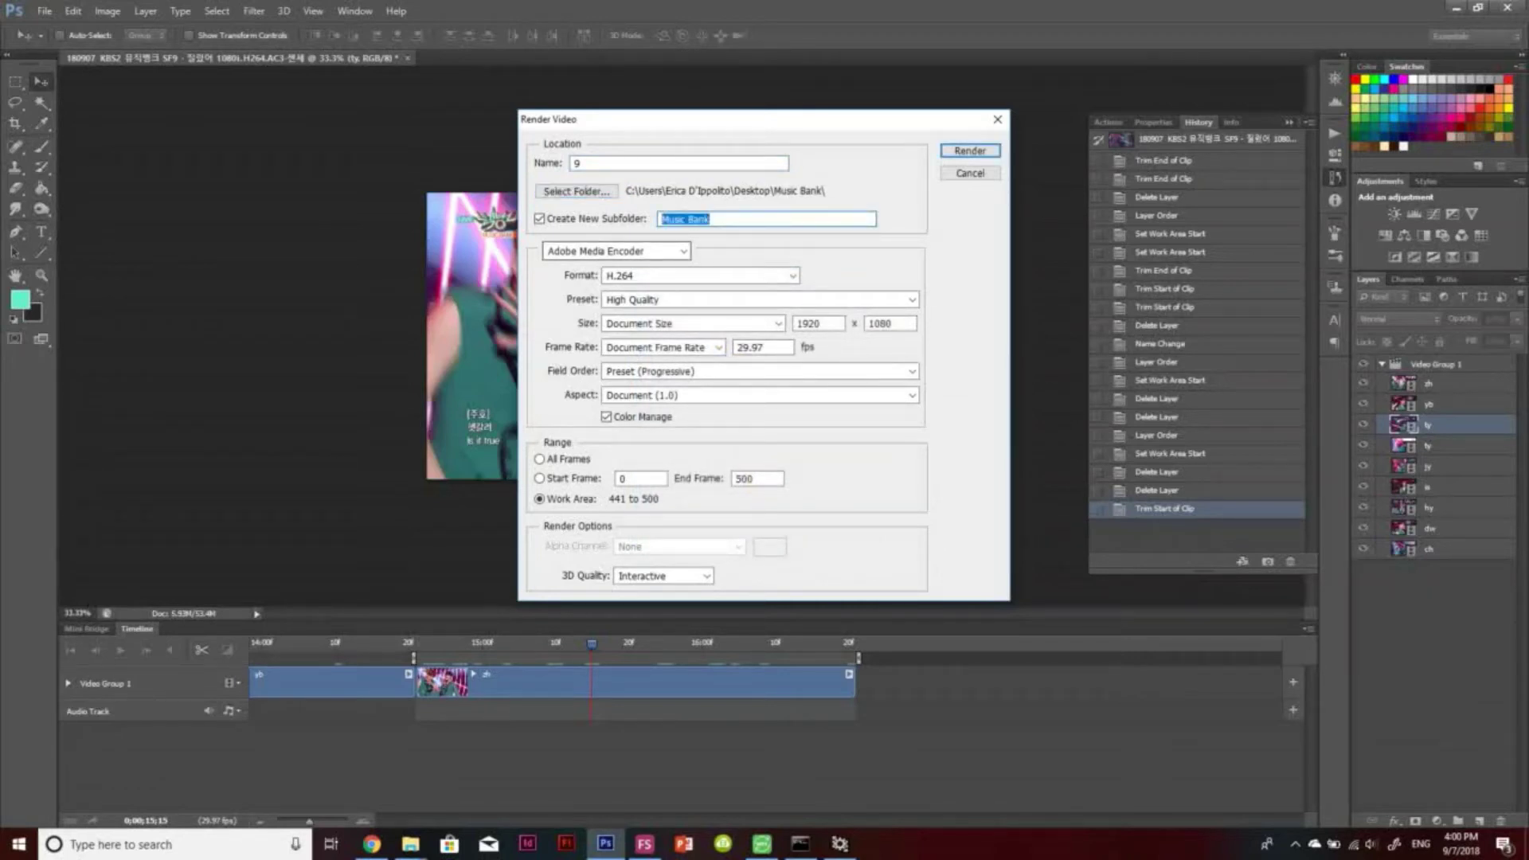
{"action": "type", "text": "nine piece"}
{"action": "key", "text": "Return"}
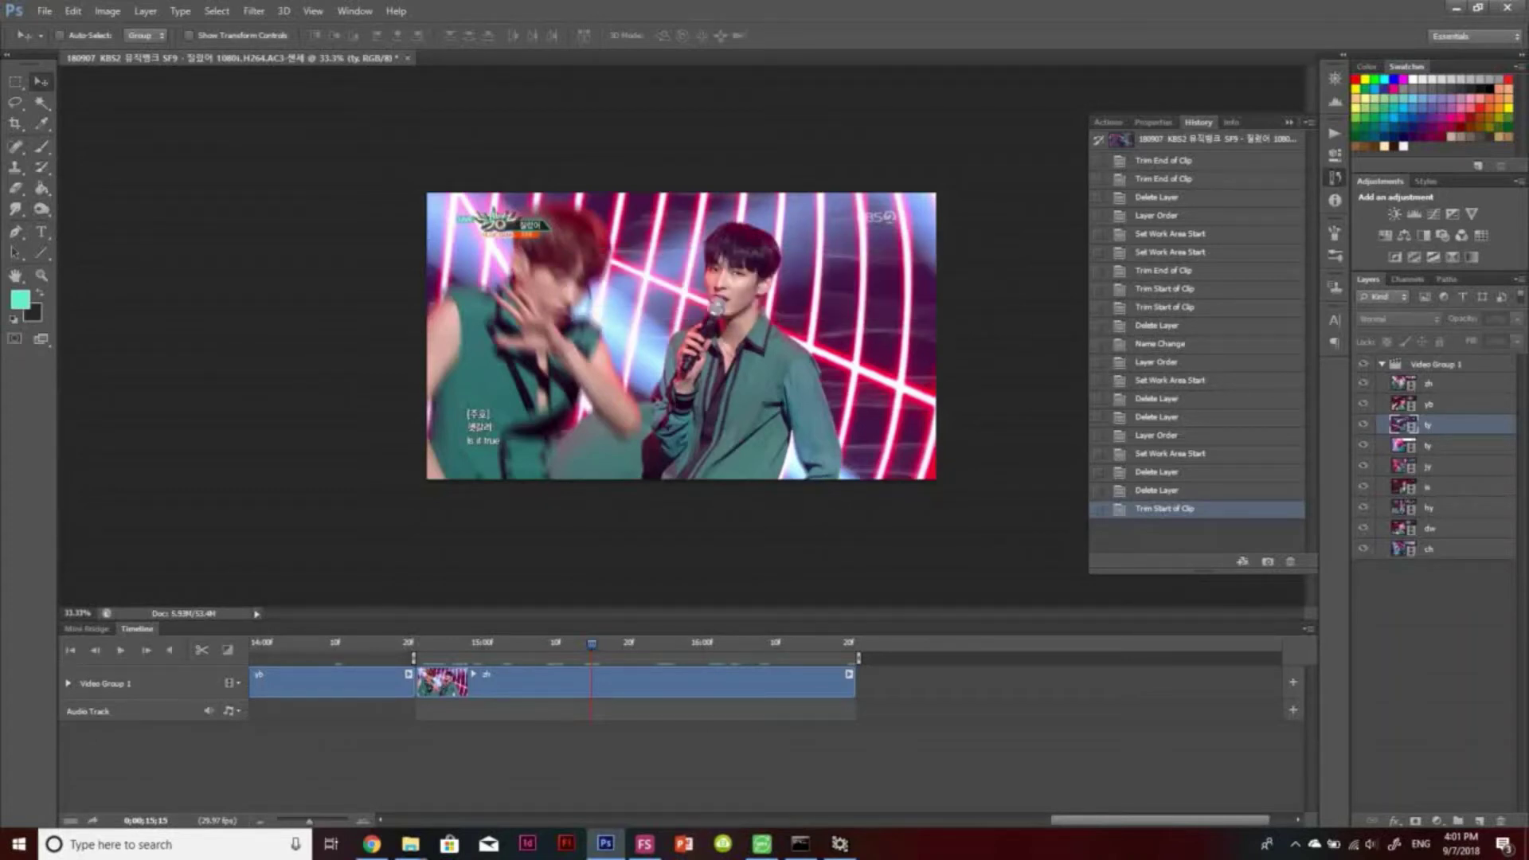
Move the work area start back to the beginning of the second-to-last clip and delete the last clip in Video Group 1
{"action": "left_click", "coordinate": [635, 683]}
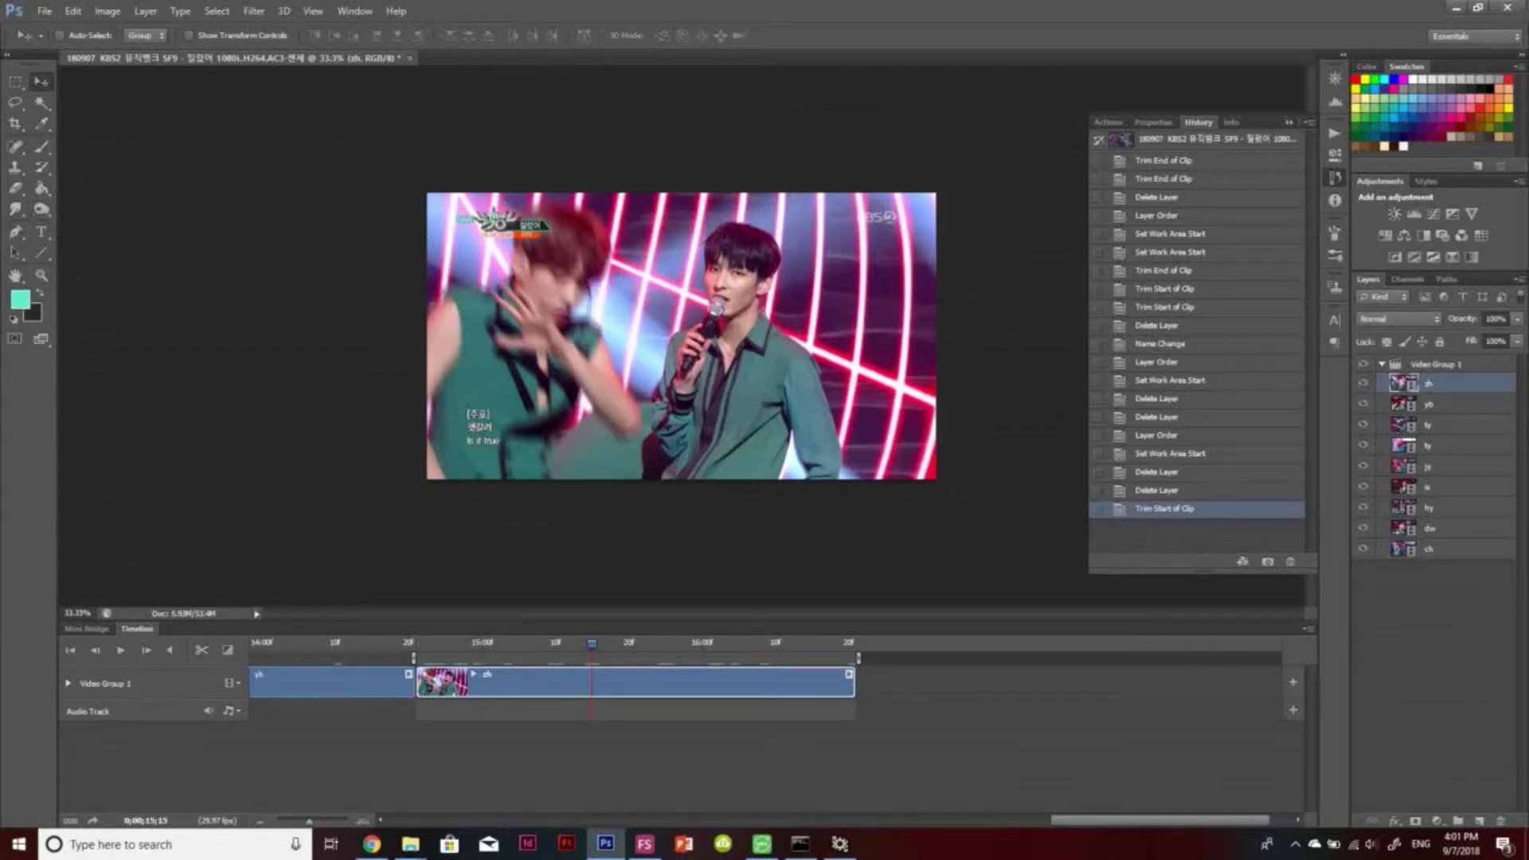
{"action": "mouse_move", "coordinate": [413, 659]}
{"action": "left_mouse_down"}
{"action": "mouse_move", "coordinate": [248, 659]}
{"action": "mouse_move", "coordinate": [406, 659]}
{"action": "mouse_move", "coordinate": [394, 659]}
{"action": "left_mouse_up"}
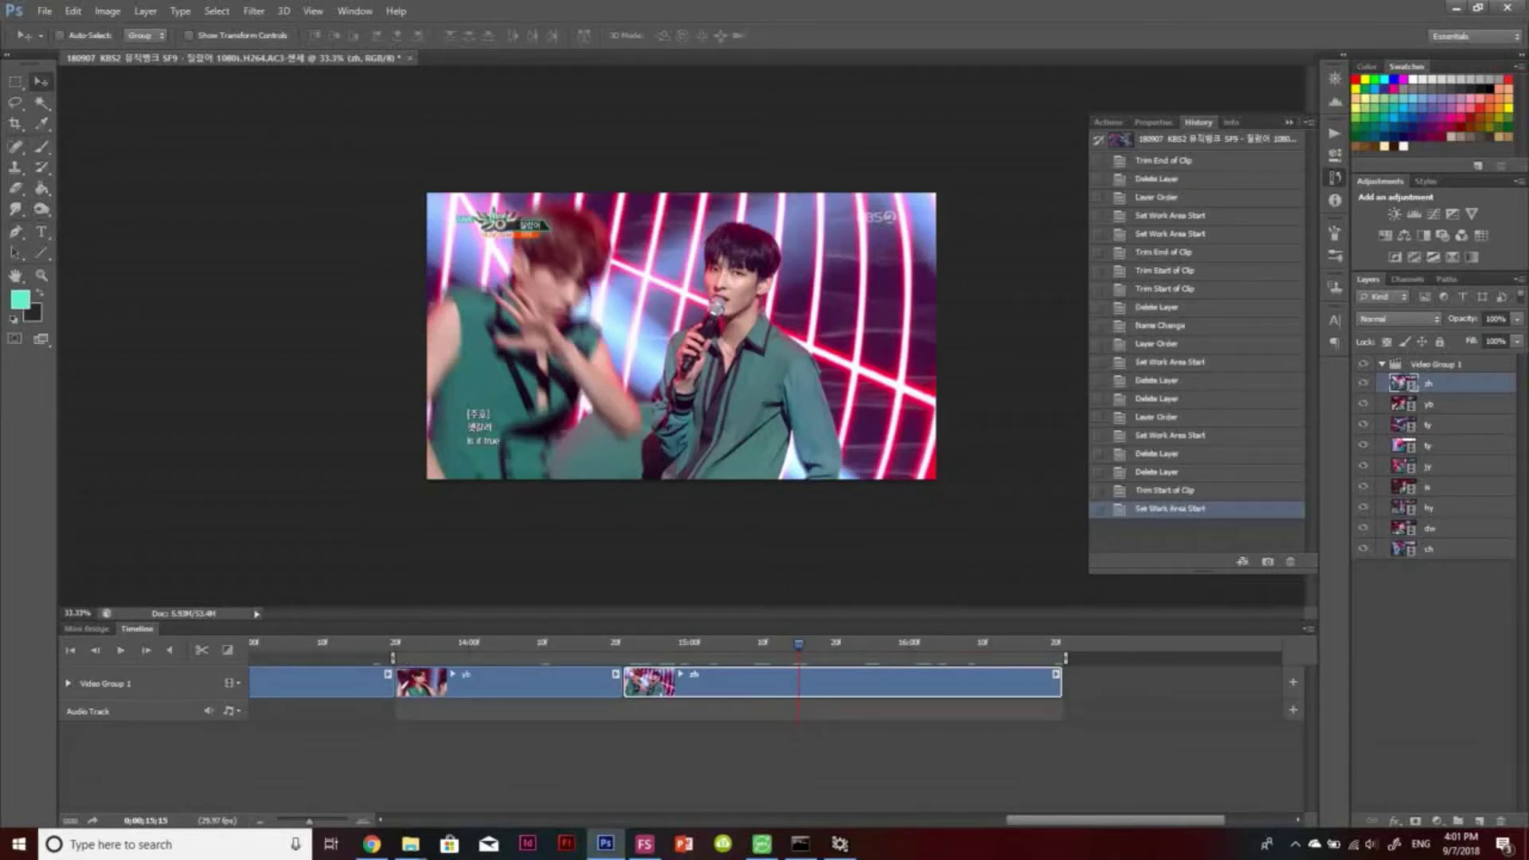
{"action": "key", "text": "Delete"}
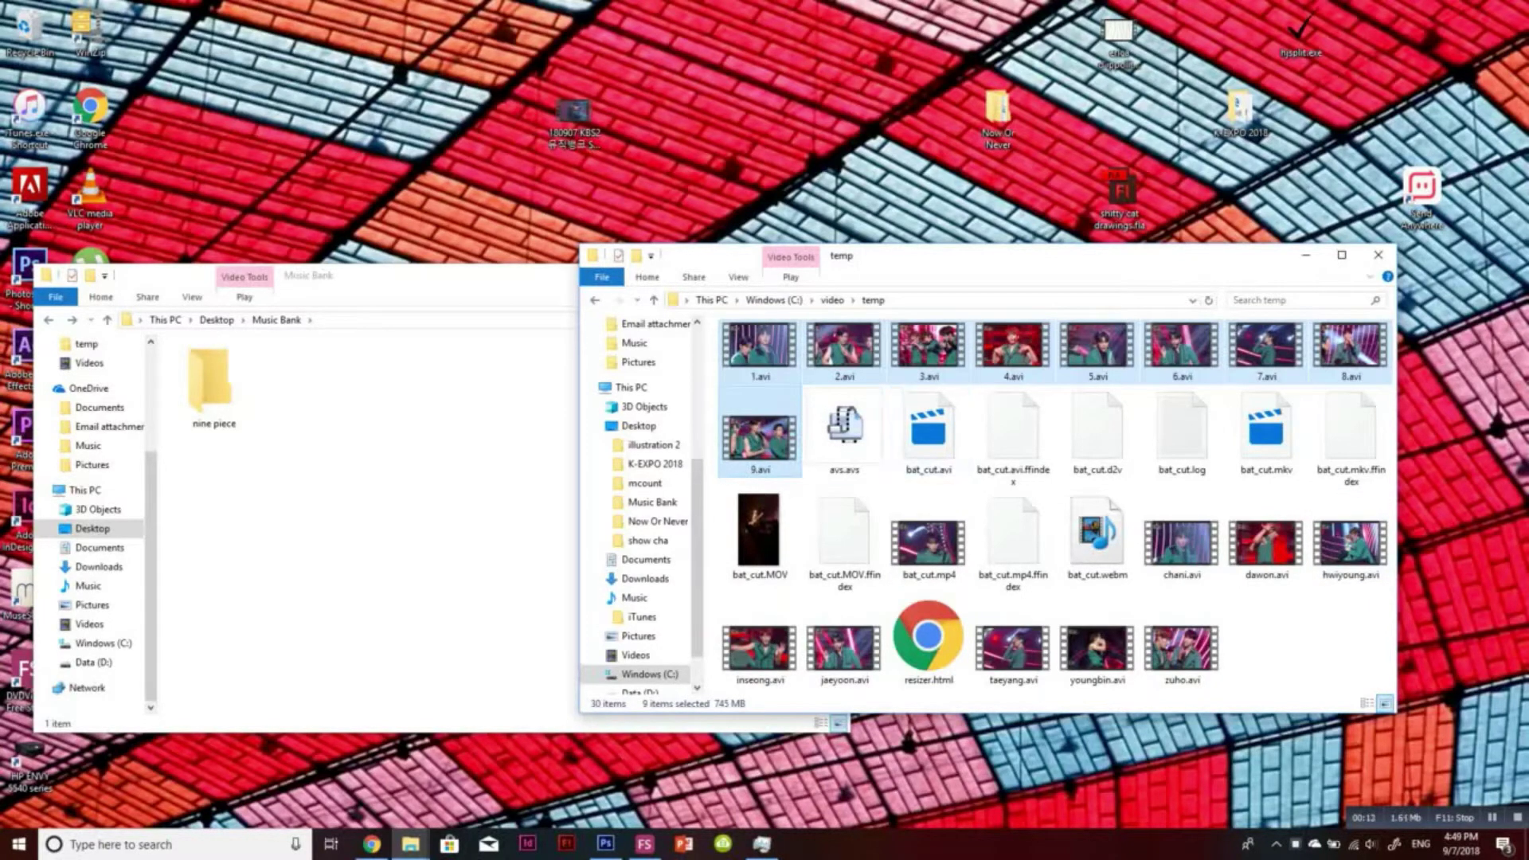
Move 1.avi through 9.avi from temp into the nine piece folder, and the eight member-named AVI clips into Music Bank
{"action": "left_click_drag", "start_coordinate": [720, 375], "coordinate": [213, 382]}
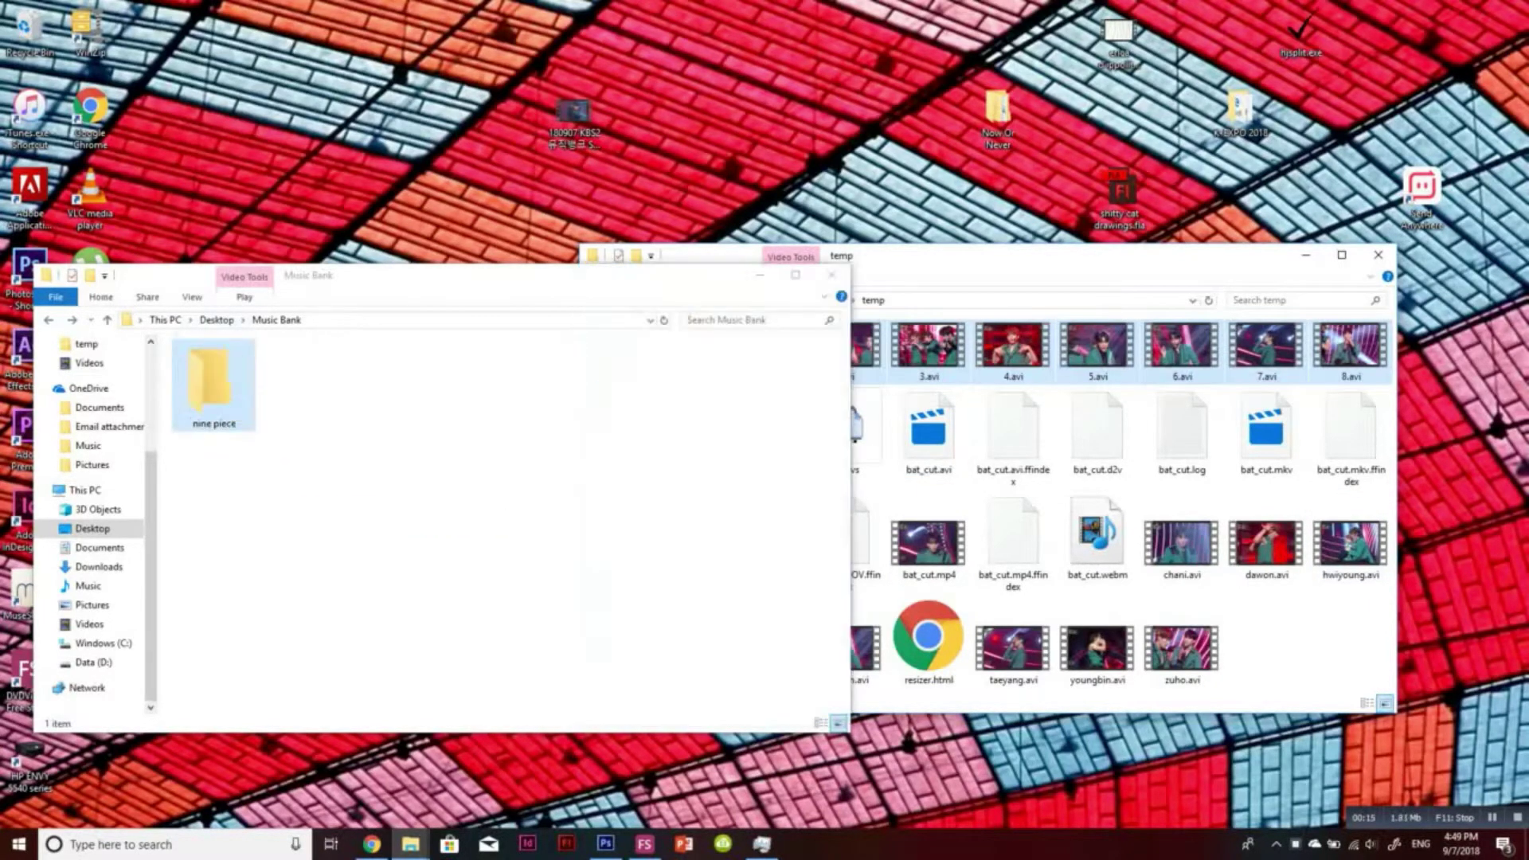
{"action": "left_click", "coordinate": [1035, 653]}
{"action": "left_click", "coordinate": [1098, 478]}
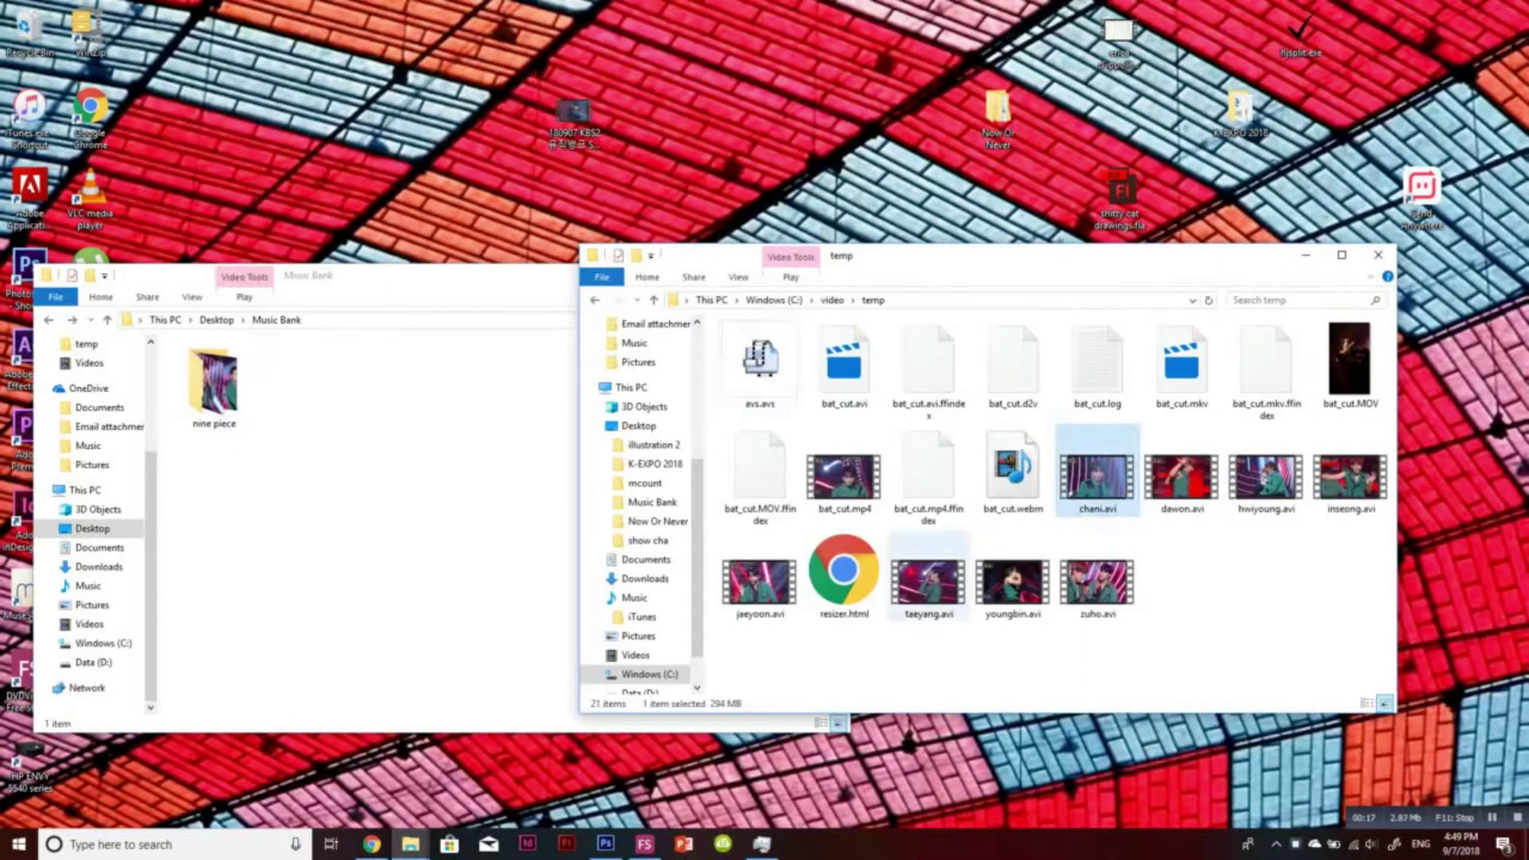
{"action": "left_click", "coordinate": [762, 577], "text": "shift"}
{"action": "left_click_drag", "start_coordinate": [760, 581], "coordinate": [382, 494]}
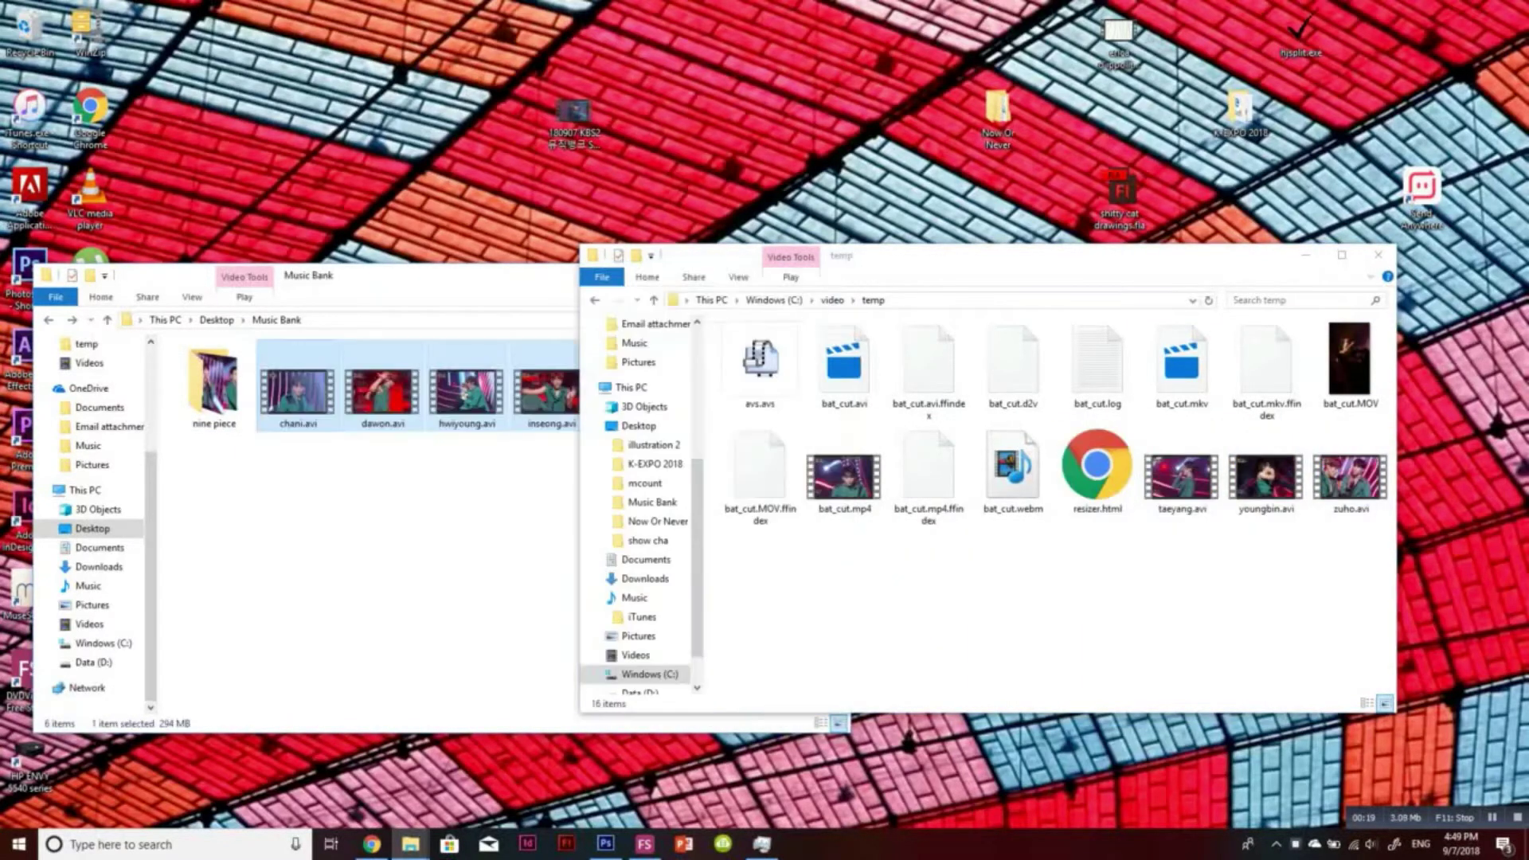
{"action": "left_click", "coordinate": [1182, 478]}
{"action": "left_click", "coordinate": [1351, 478], "text": "shift"}
{"action": "left_click_drag", "start_coordinate": [1351, 478], "coordinate": [510, 573]}
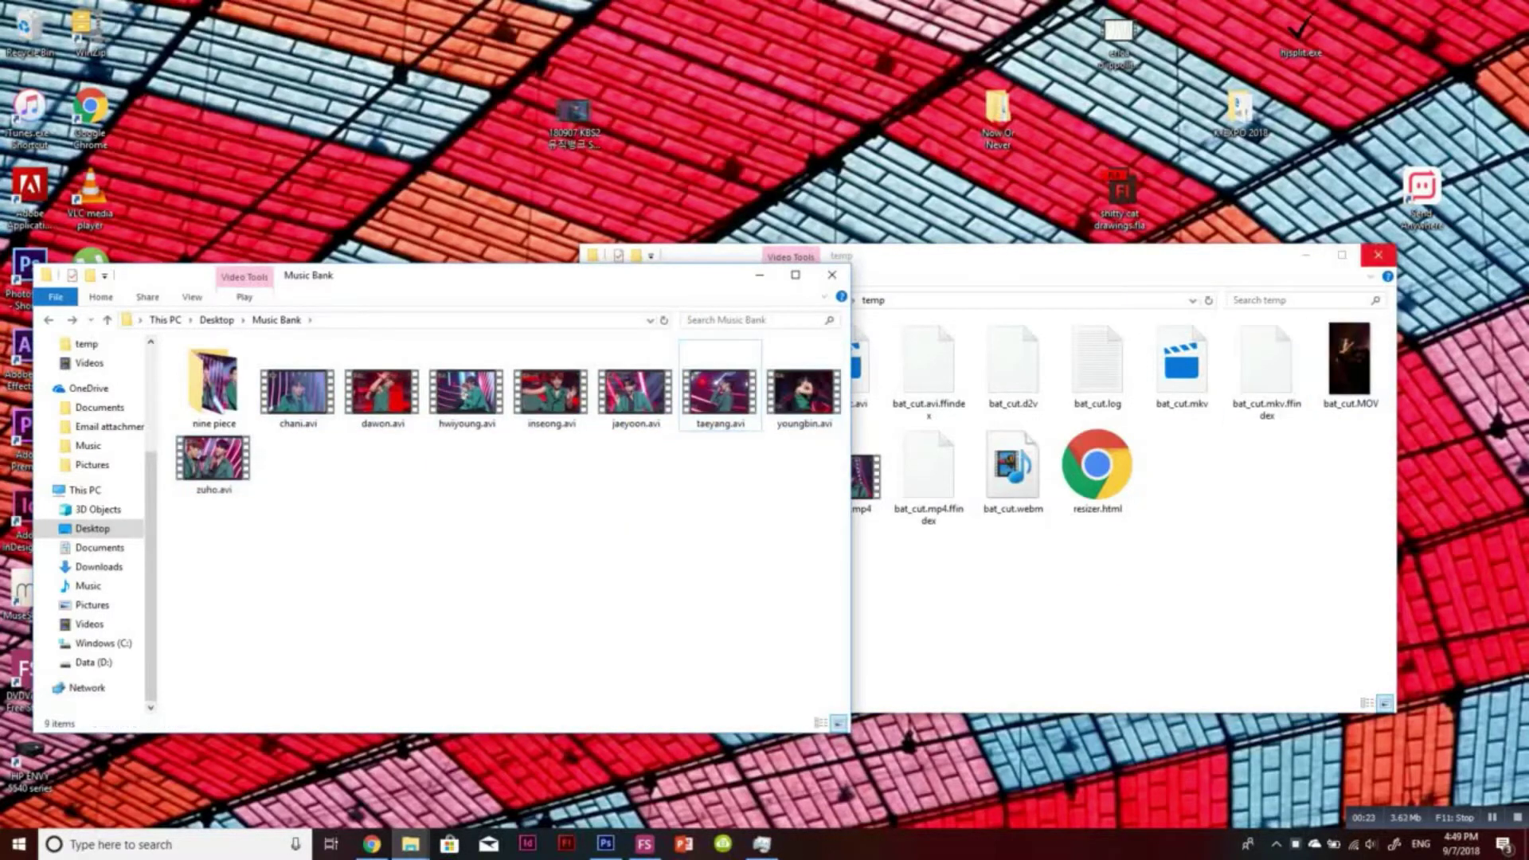
Close the temp folder, open all nine clips from the nine piece folder in Photoshop, and collapse the History panel
{"action": "left_click", "coordinate": [1379, 255]}
{"action": "left_click_drag", "start_coordinate": [478, 275], "coordinate": [898, 154]}
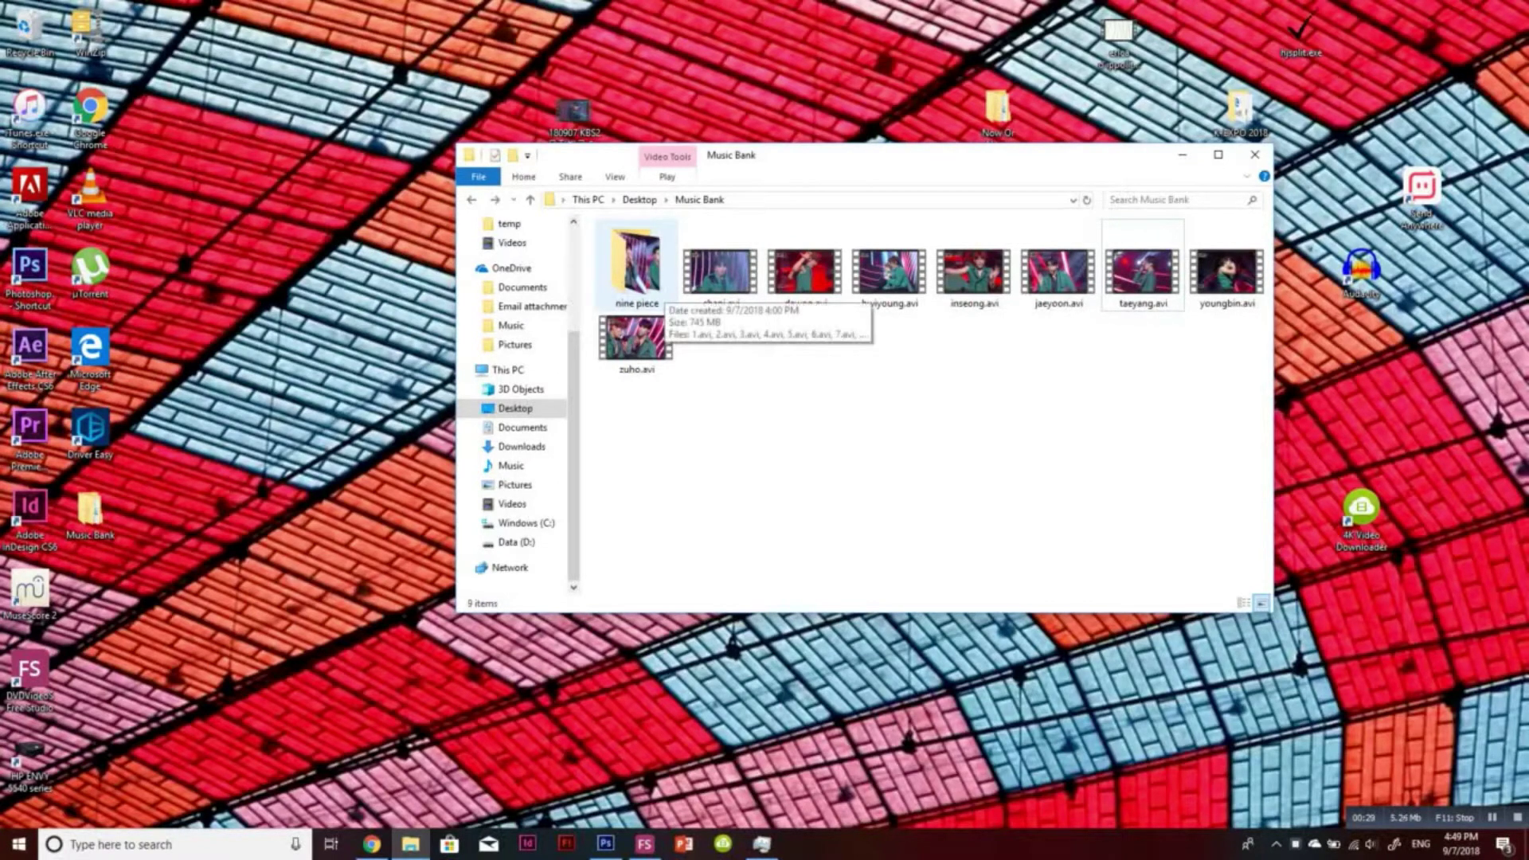
{"action": "left_click", "coordinate": [605, 844]}
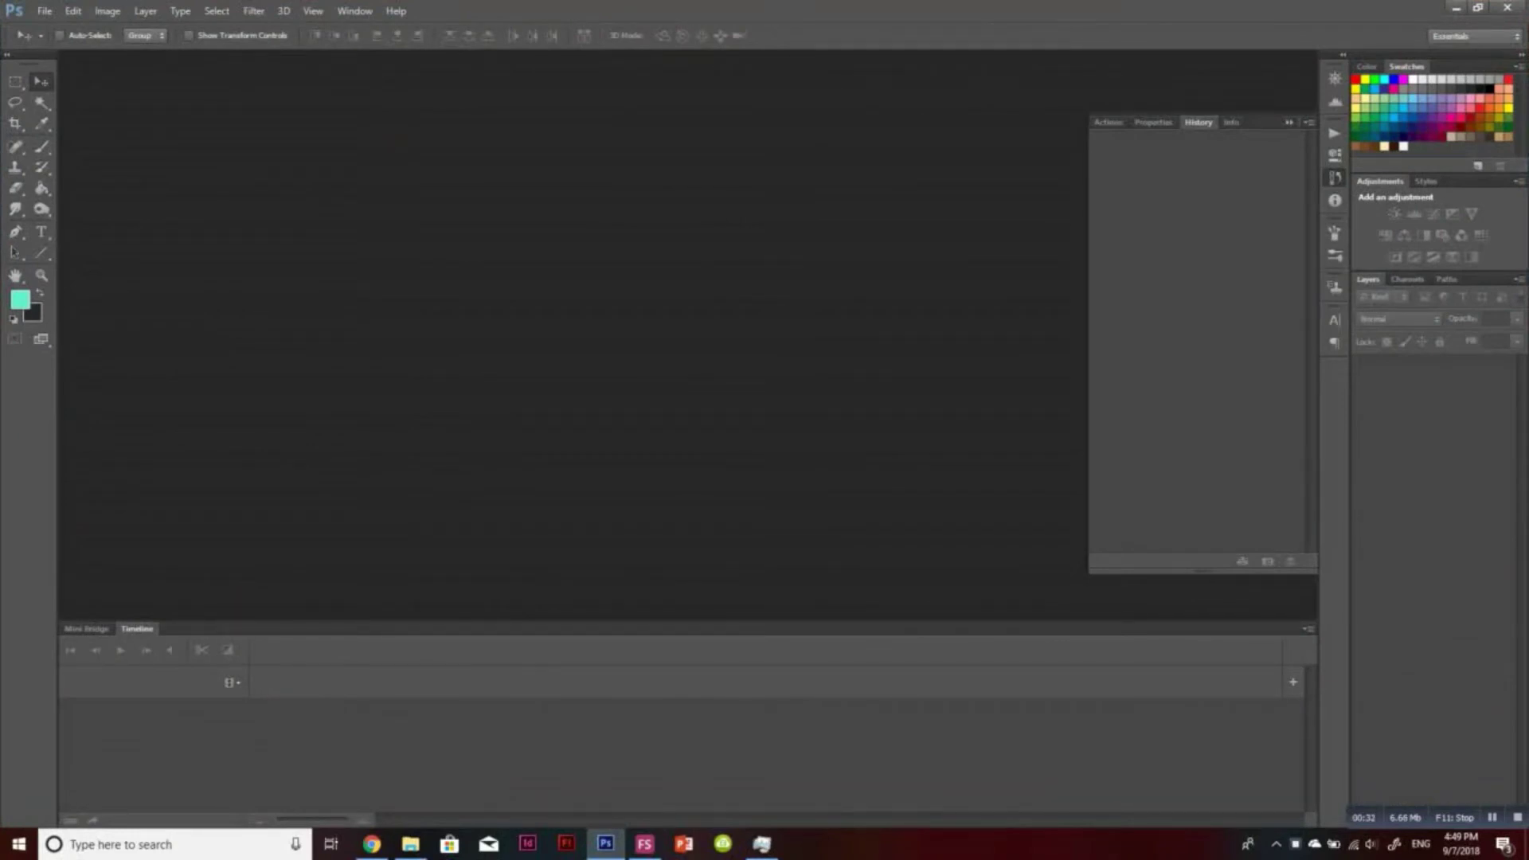
{"action": "left_click", "coordinate": [1456, 8]}
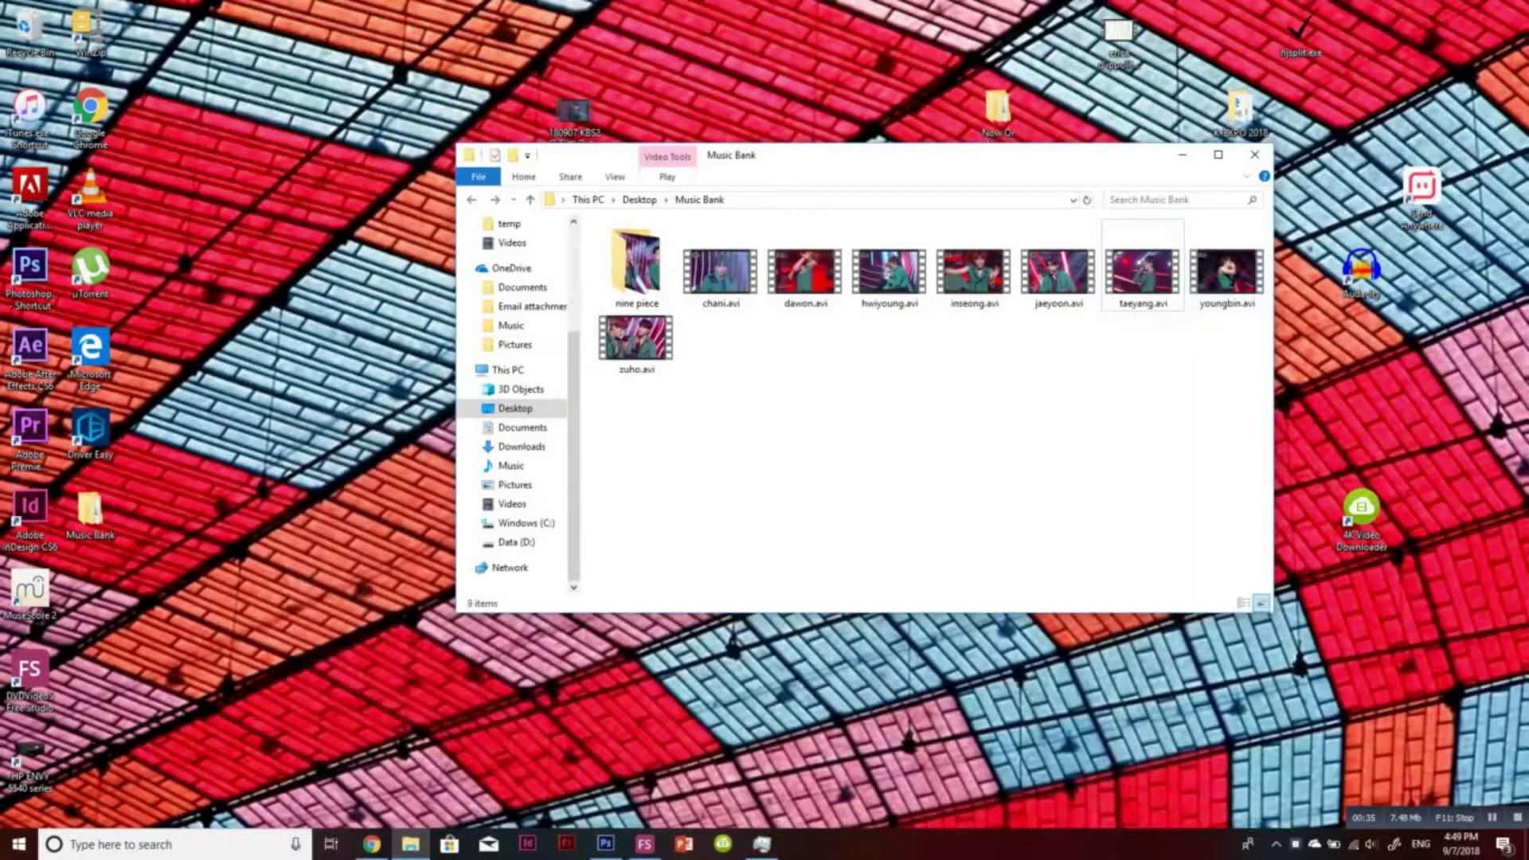
{"action": "double_click", "coordinate": [637, 264]}
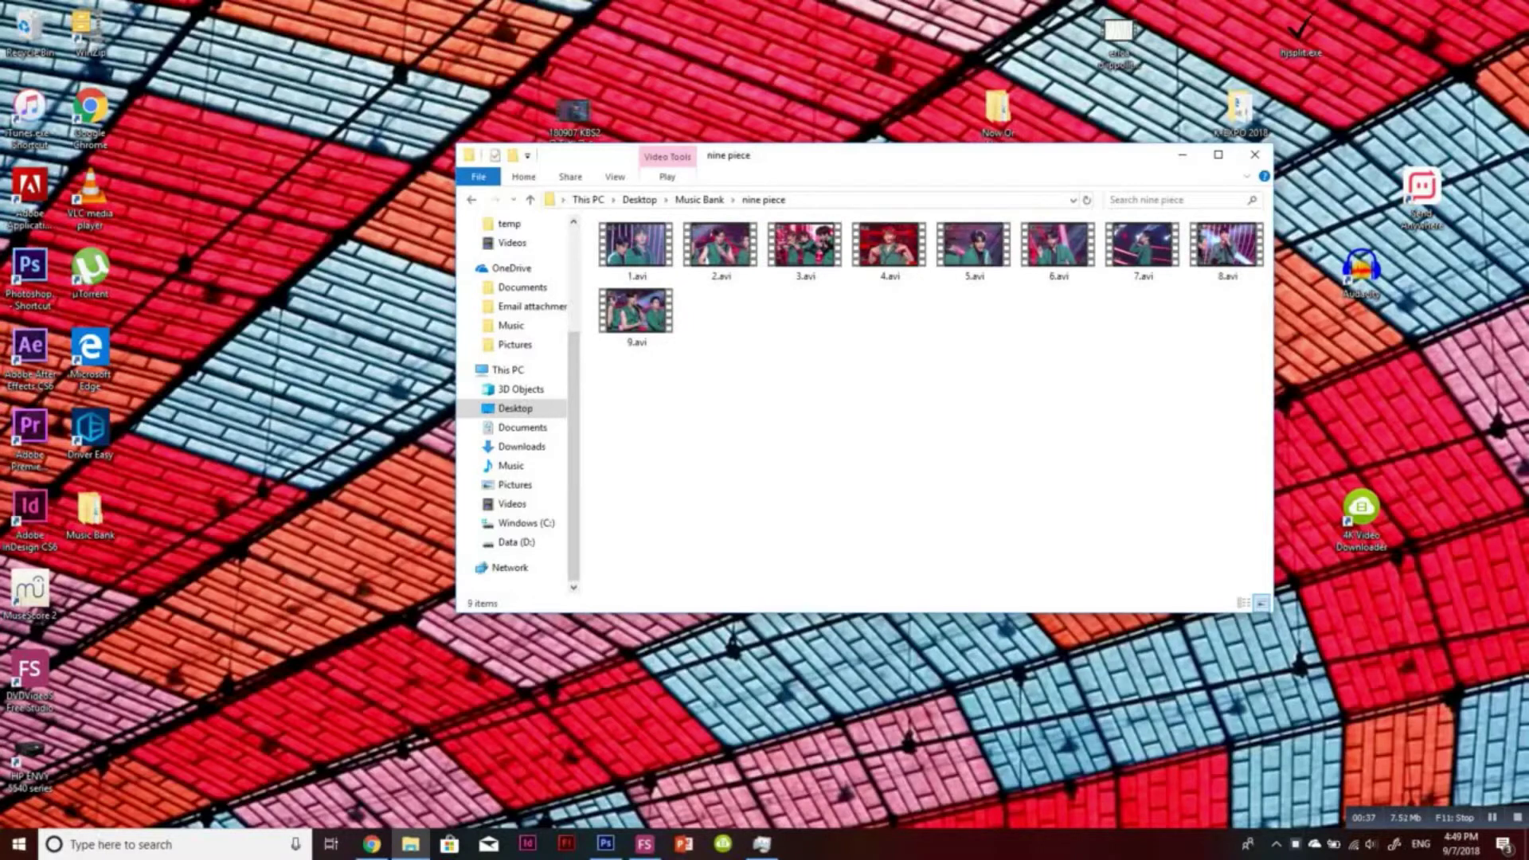
{"action": "key", "text": "ctrl+a"}
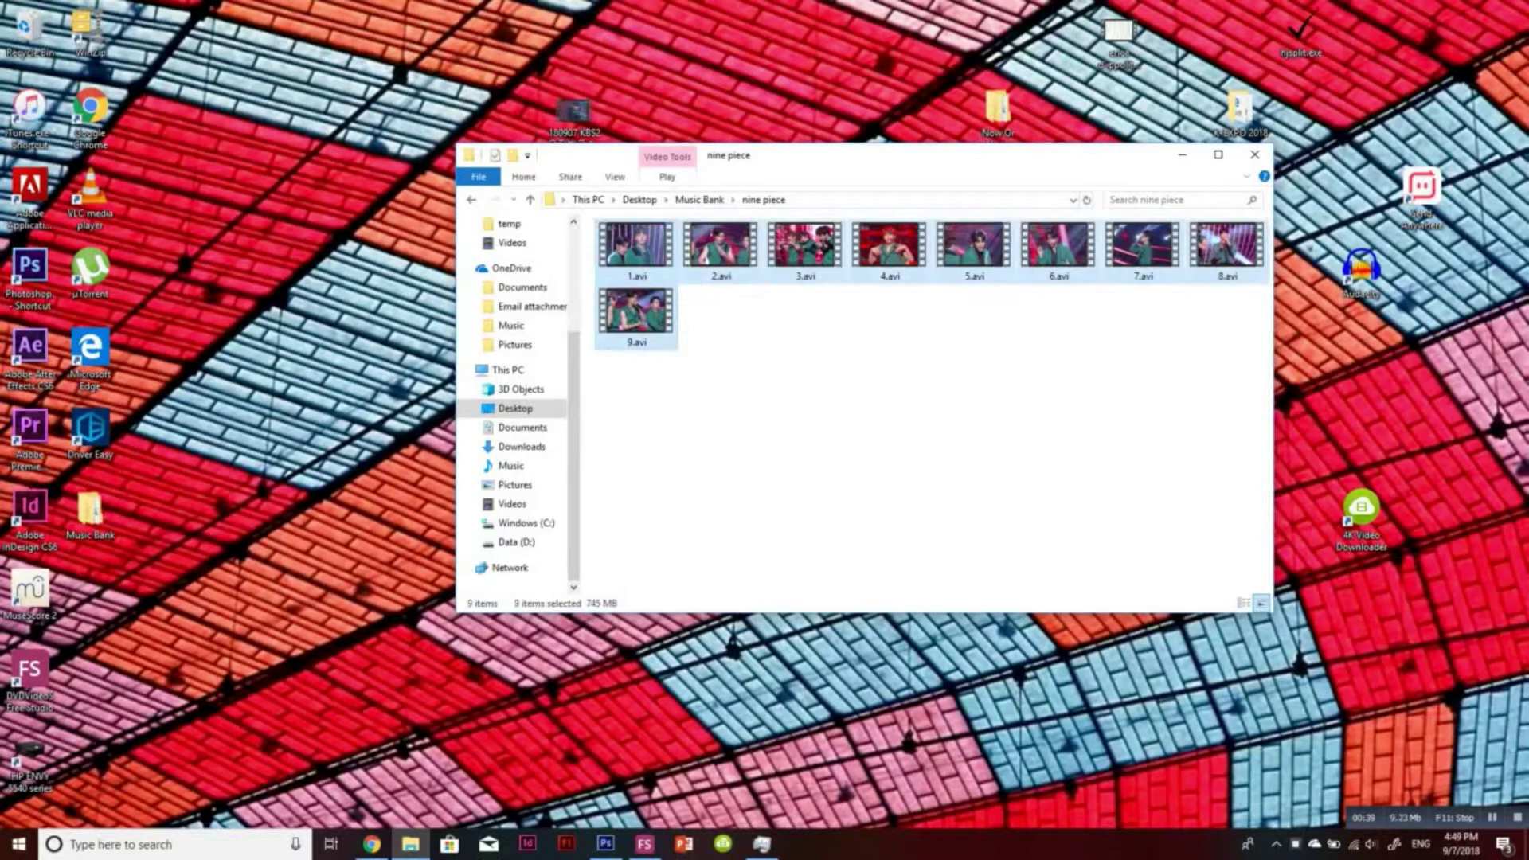
{"action": "left_click_drag", "start_coordinate": [637, 264], "coordinate": [556, 199]}
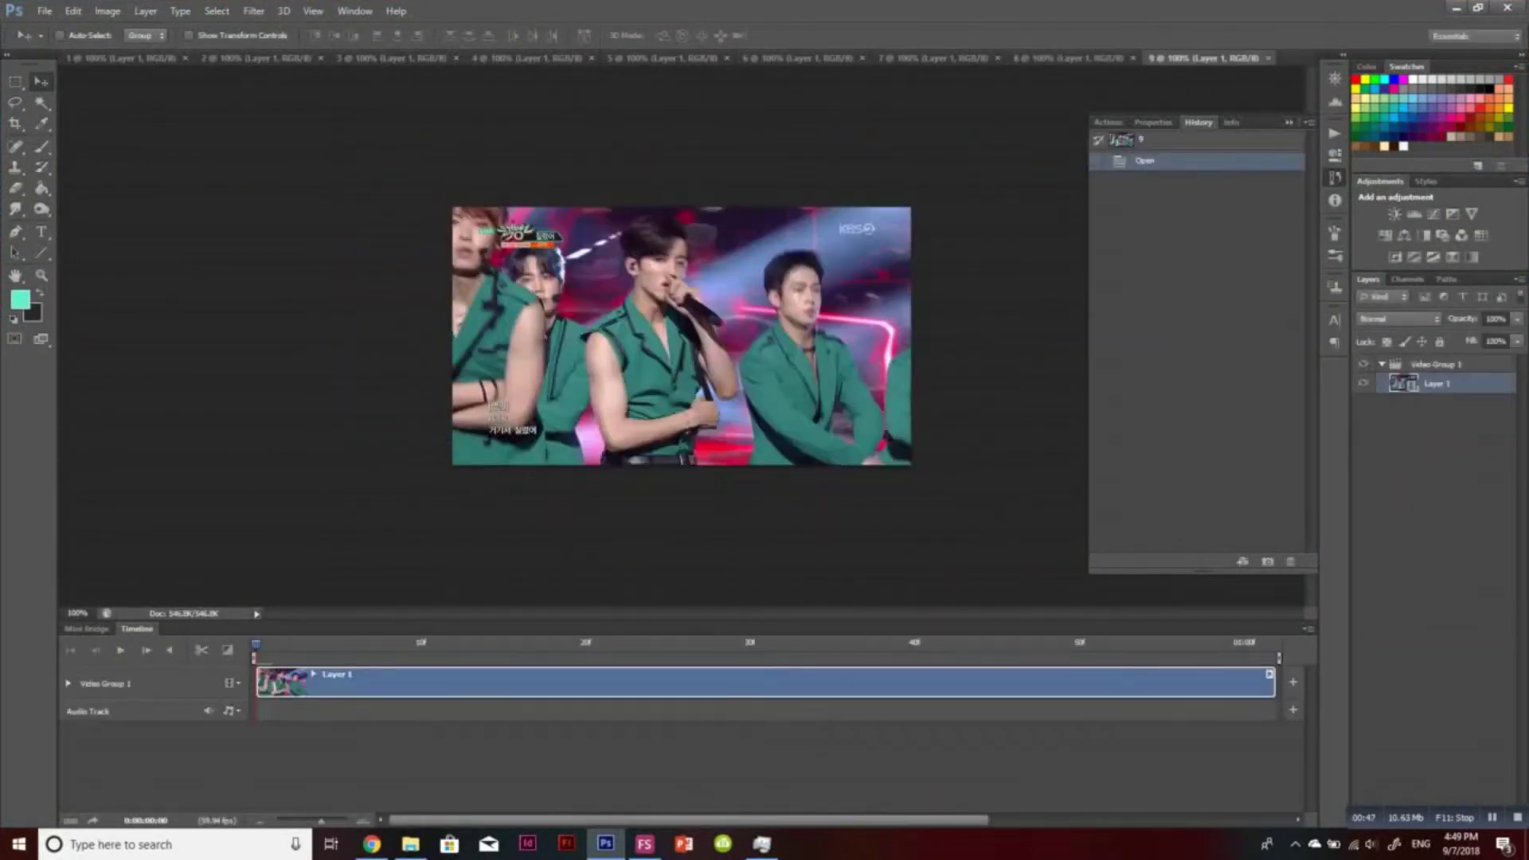
{"action": "left_click", "coordinate": [1290, 122]}
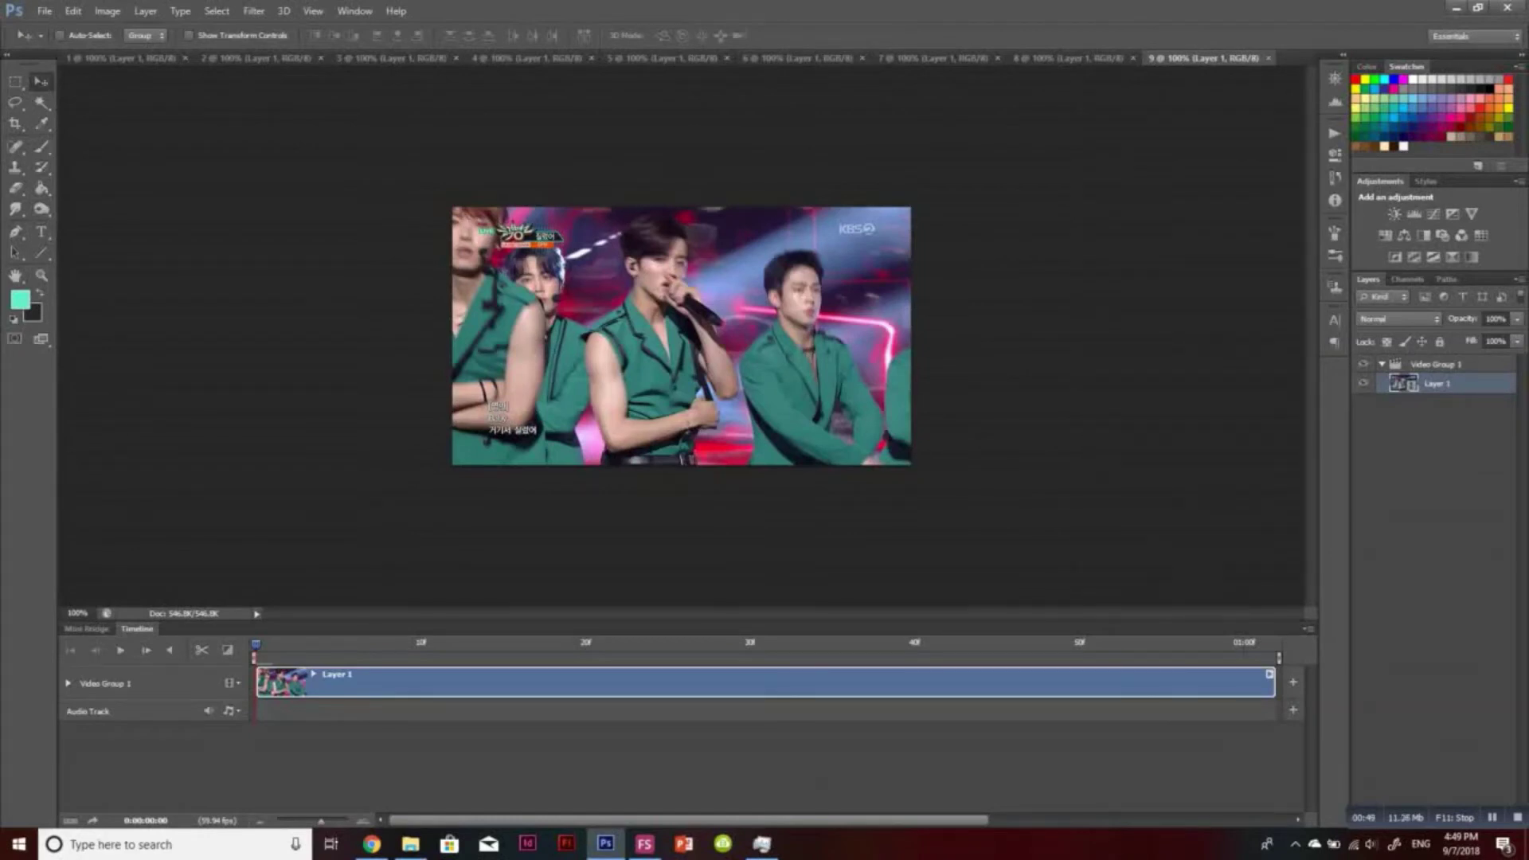
Trim a few frames off the video layer in each of the documents 9, 8, 7 and 6
{"action": "left_click_drag", "start_coordinate": [1272, 683], "coordinate": [1240, 682]}
{"action": "left_click", "coordinate": [1069, 58]}
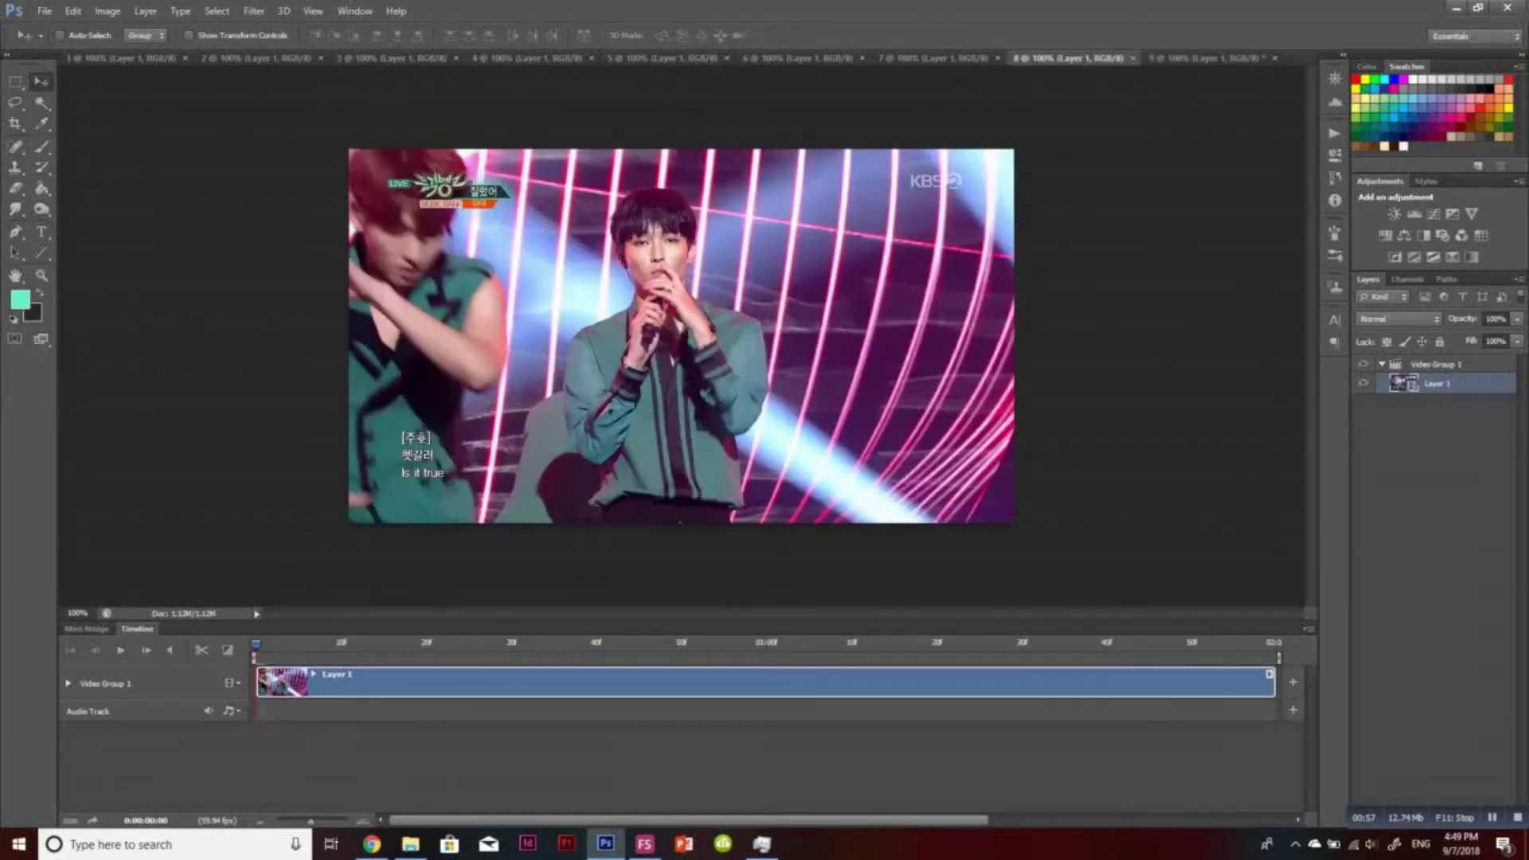
{"action": "mouse_move", "coordinate": [259, 683]}
{"action": "left_mouse_down"}
{"action": "mouse_move", "coordinate": [292, 685]}
{"action": "mouse_move", "coordinate": [260, 683]}
{"action": "left_mouse_up"}
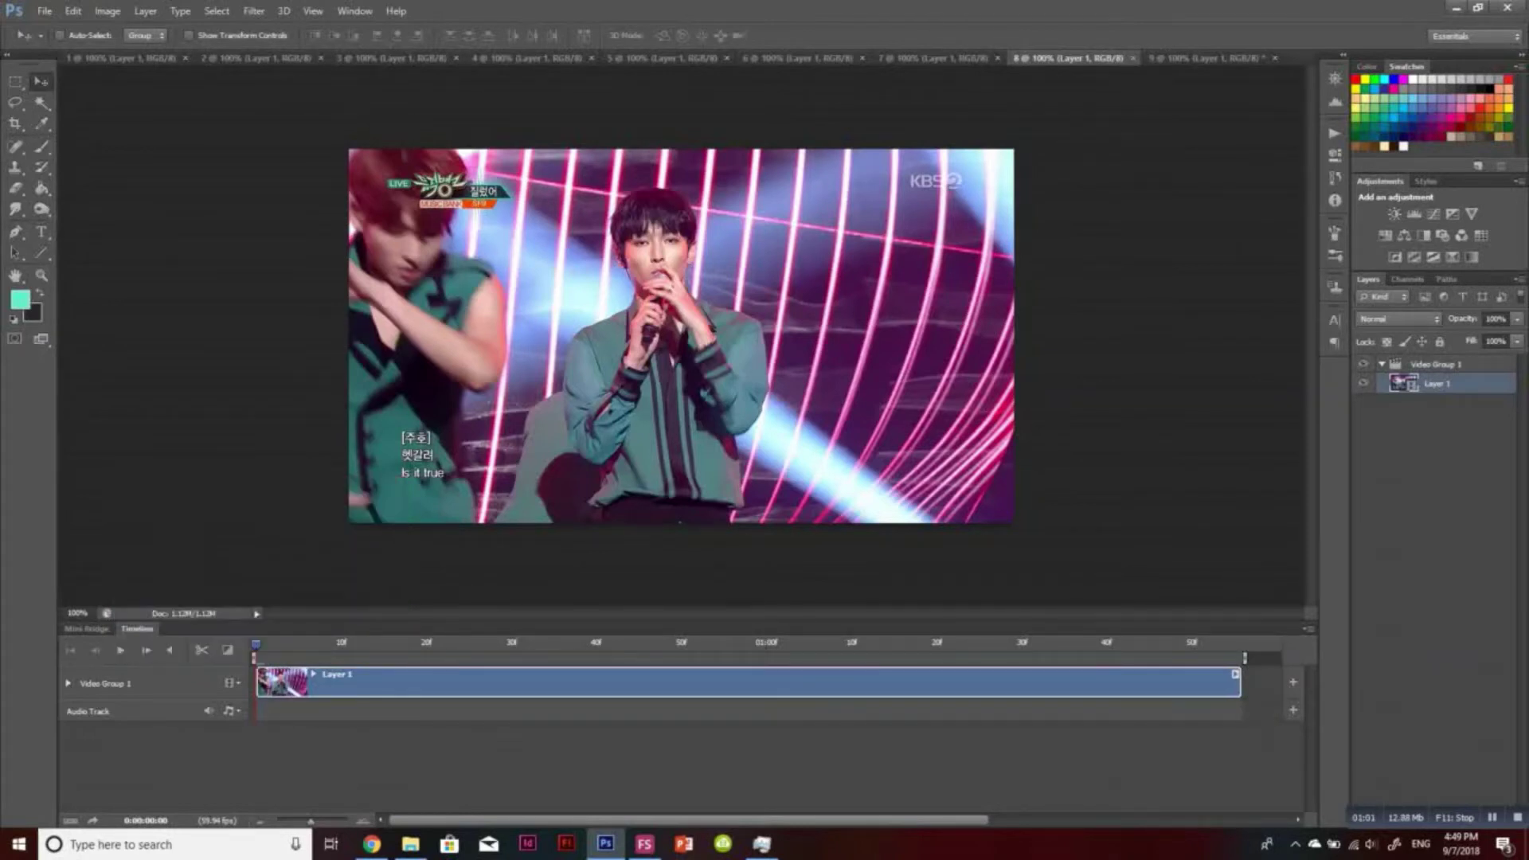
{"action": "left_click", "coordinate": [928, 58]}
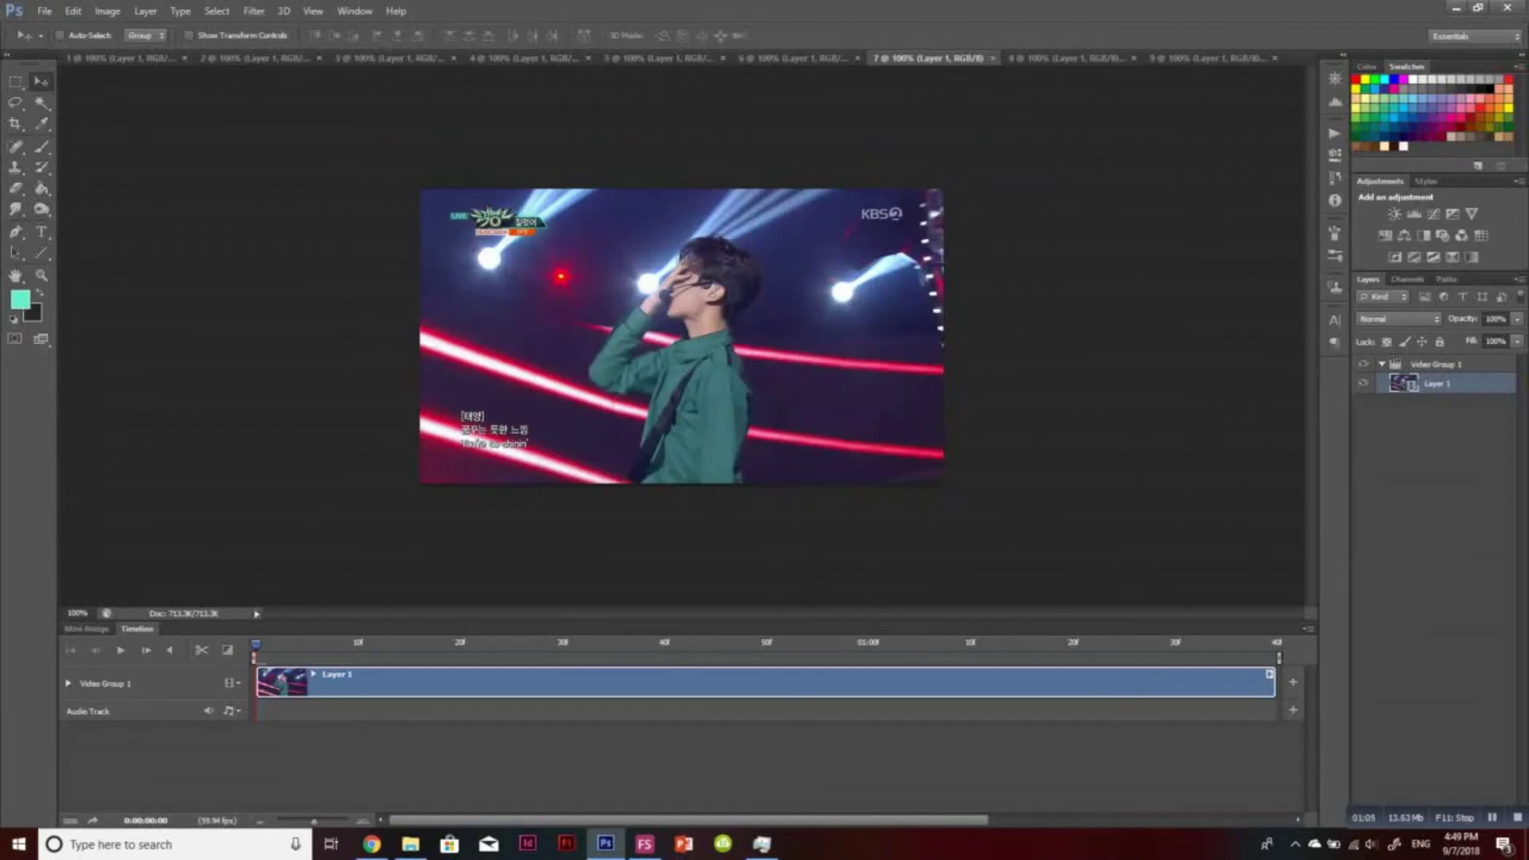
{"action": "left_click_drag", "start_coordinate": [259, 682], "coordinate": [319, 682]}
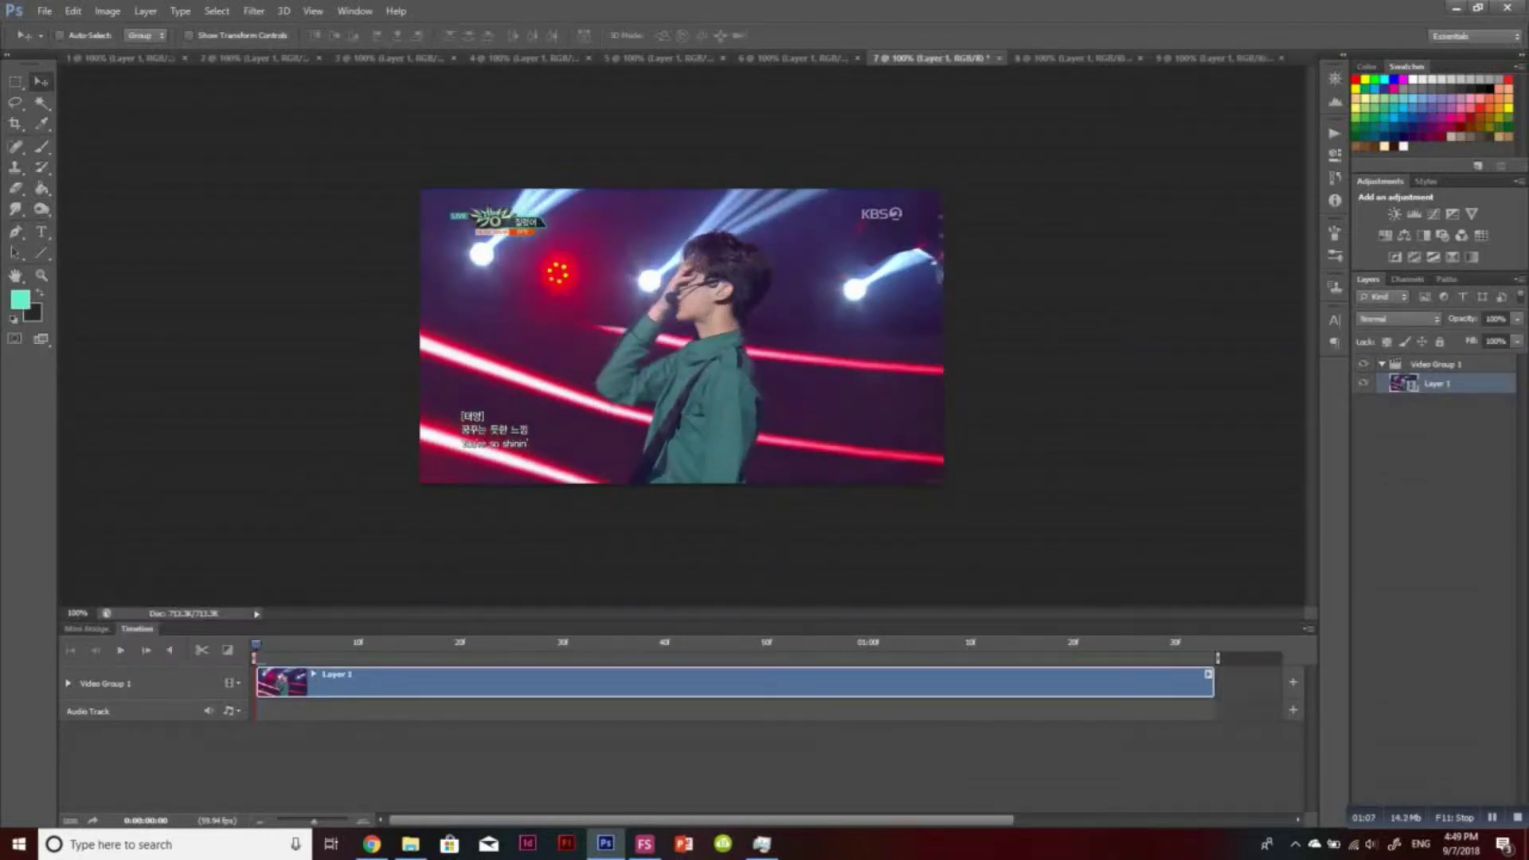
{"action": "left_click", "coordinate": [792, 59]}
{"action": "left_click_drag", "start_coordinate": [258, 682], "coordinate": [312, 683]}
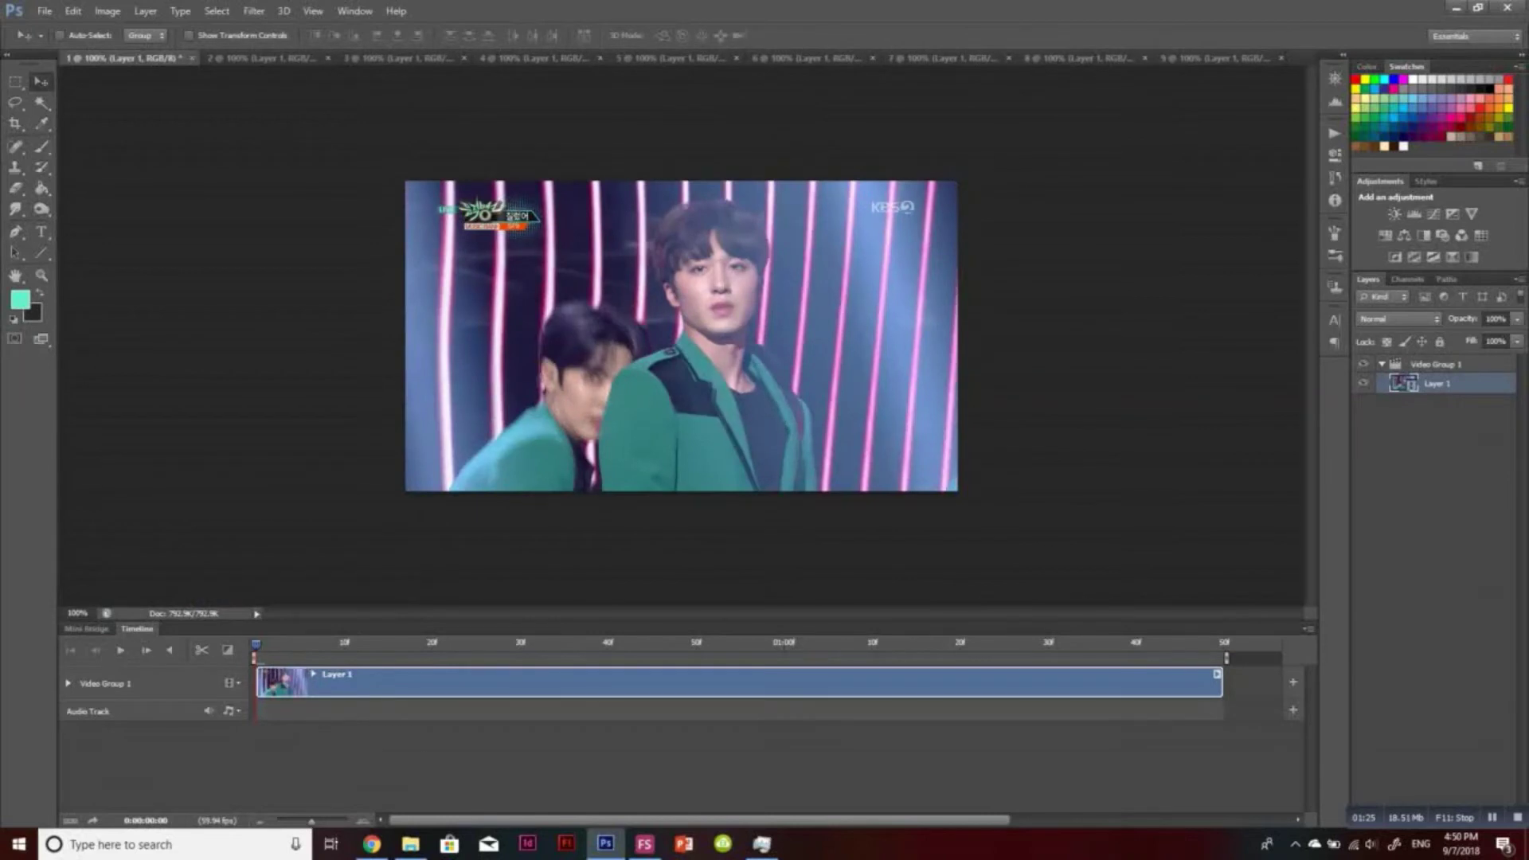
Save documents 1 and 2 to the Desktop as Photoshop files s1 and s2, keeping Maximize Compatibility on
{"action": "key", "text": "ctrl+shift+s"}
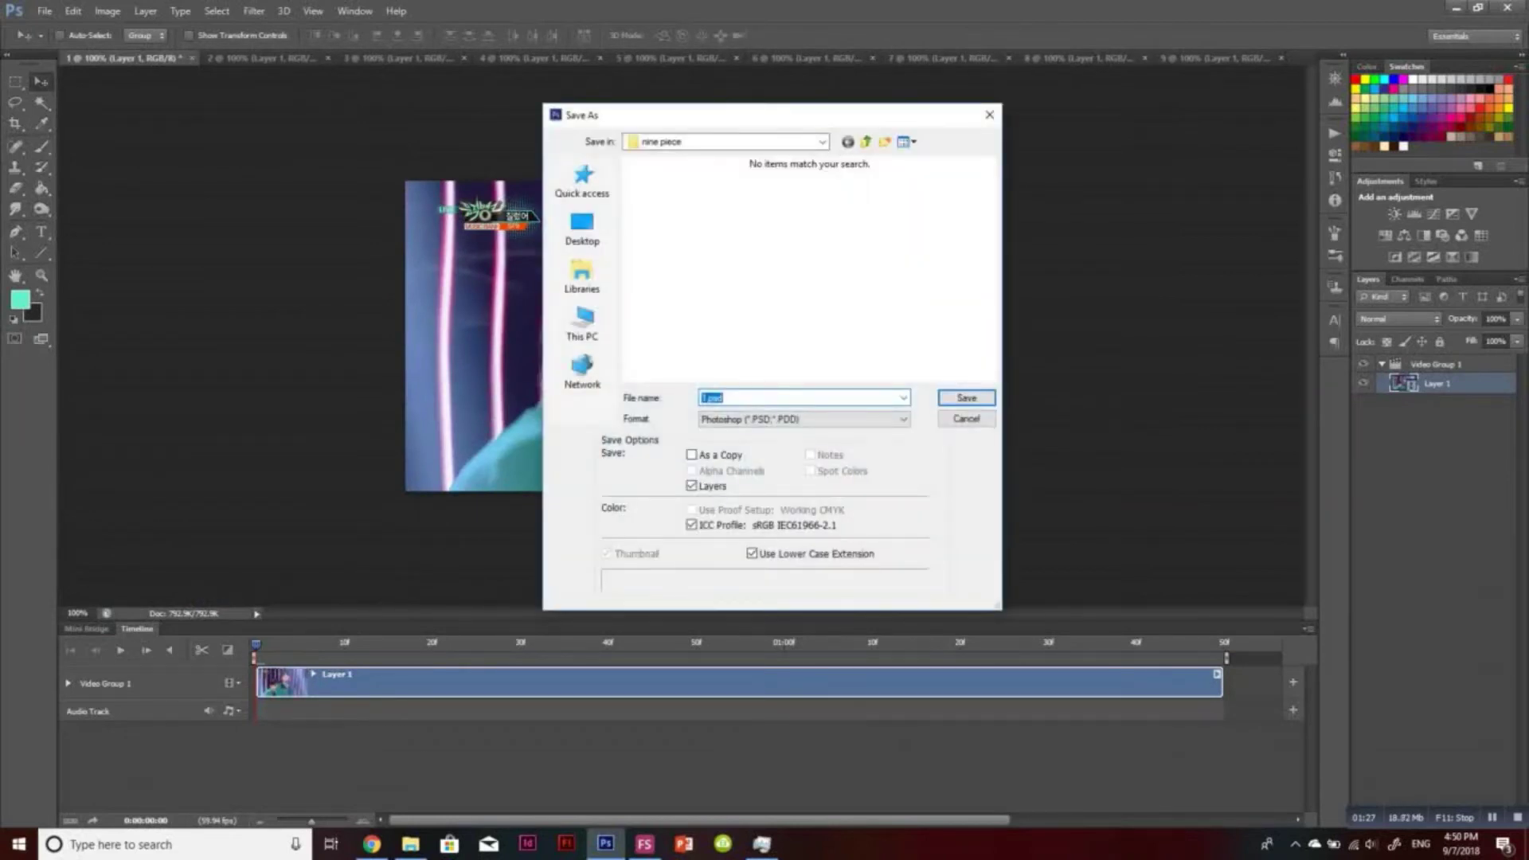
{"action": "type", "text": "s1"}
{"action": "key", "text": "Return"}
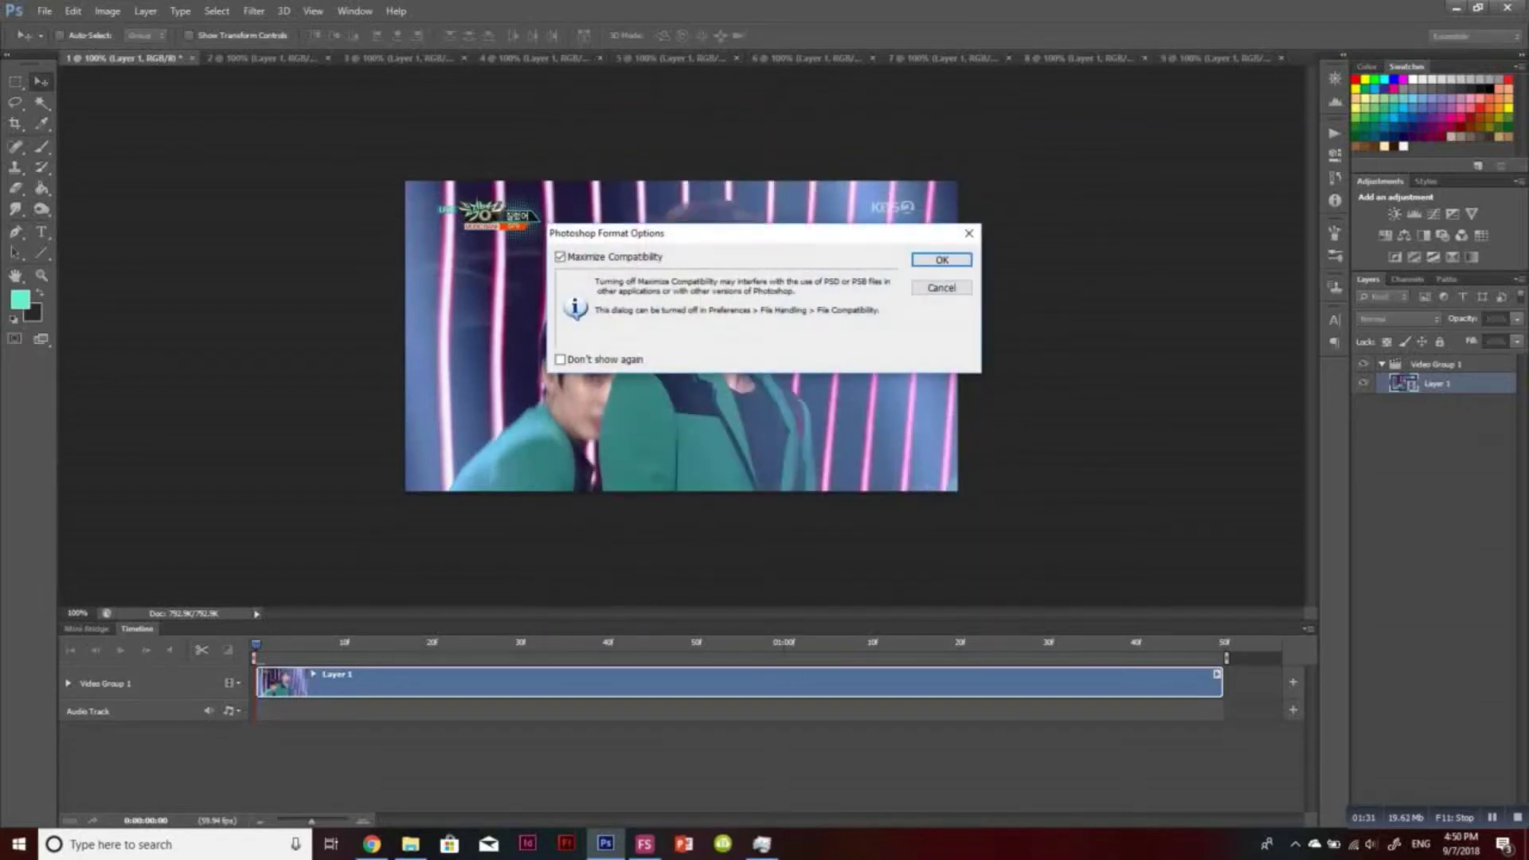
{"action": "key", "text": "Return"}
{"action": "key", "text": "ctrl+shift+s"}
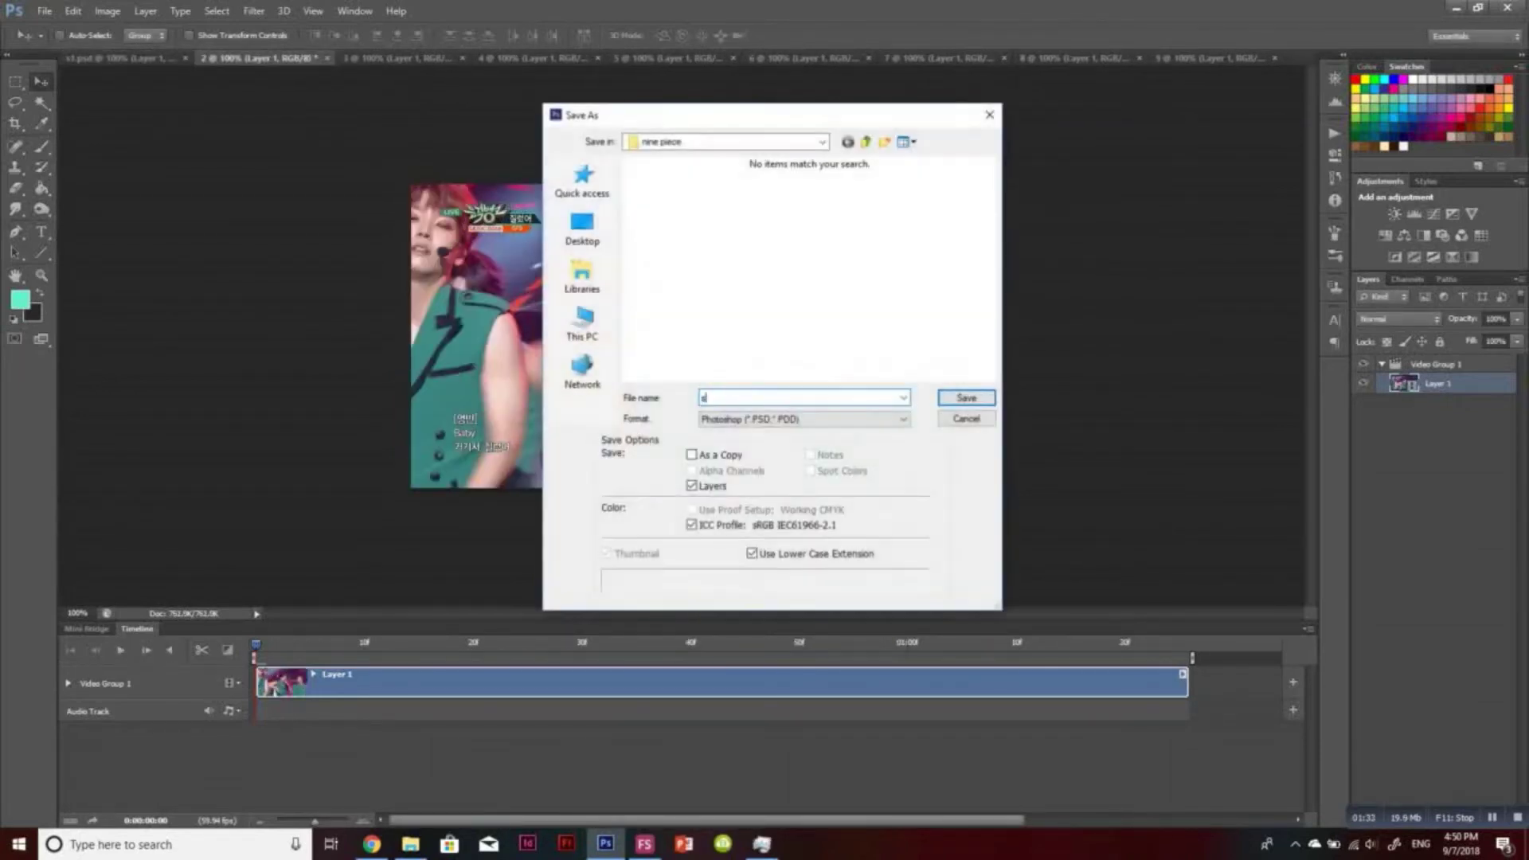
{"action": "type", "text": "s2"}
{"action": "key", "text": "Return"}
Switch to document 3 and save it to the Desktop as a Photoshop file named s3
{"action": "key", "text": "ctrl+Tab"}
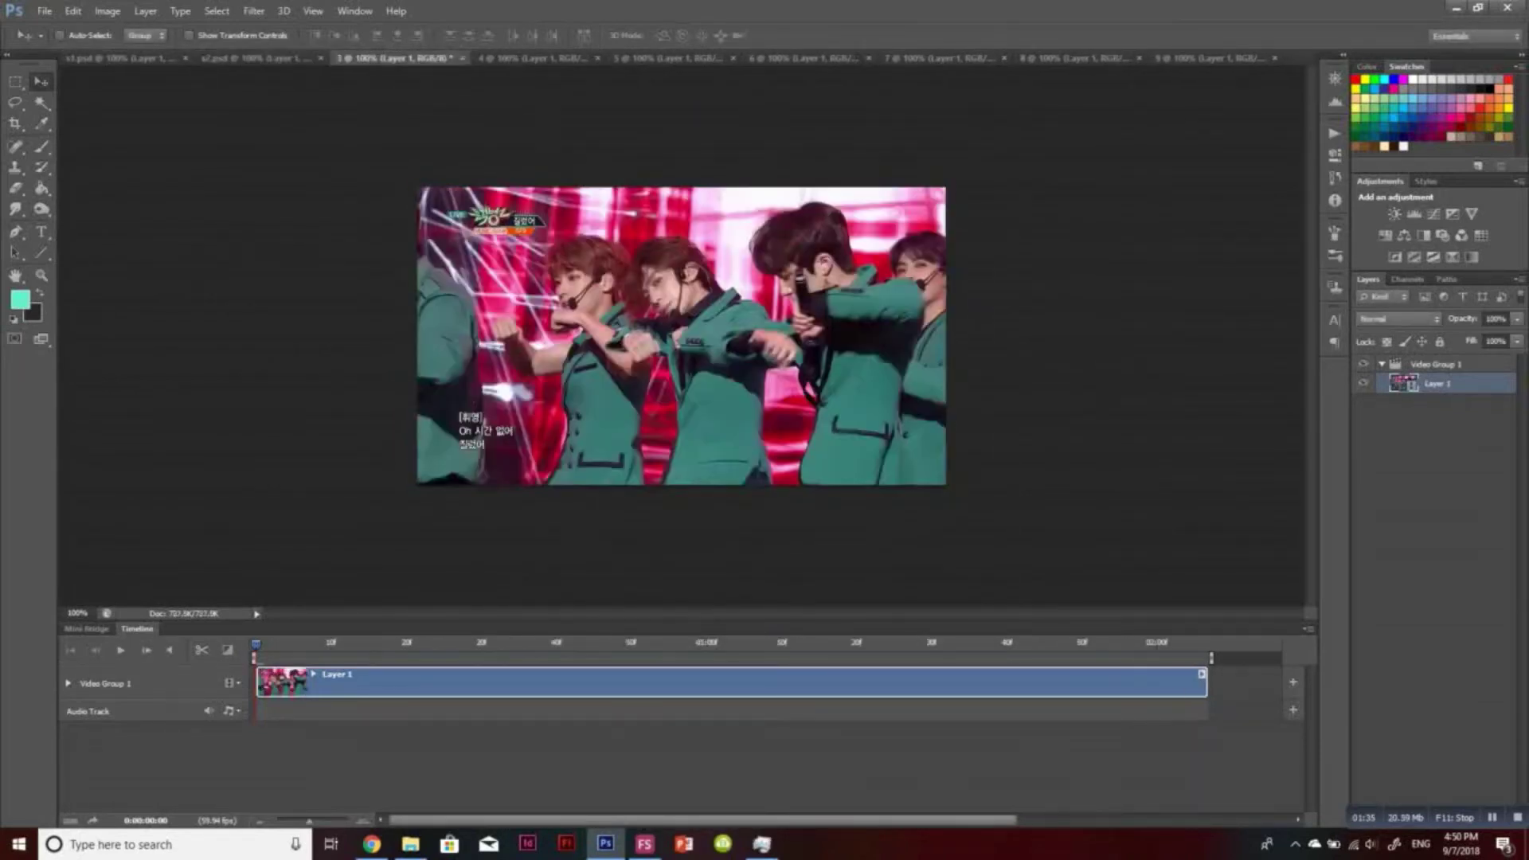
{"action": "key", "text": "ctrl+shift+s"}
{"action": "type", "text": "3"}
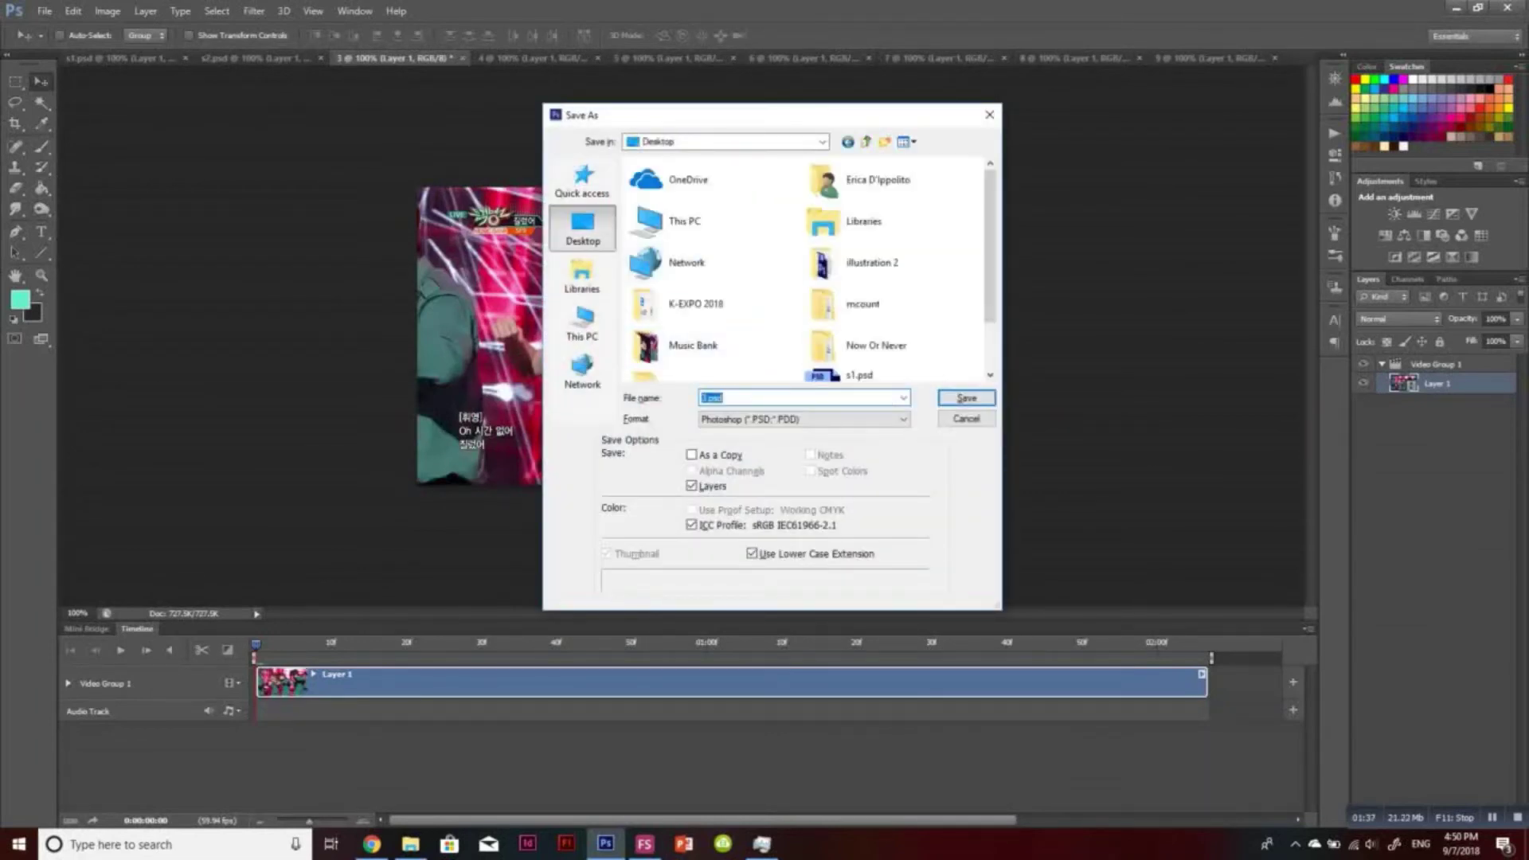
{"action": "type", "text": "s3"}
{"action": "key", "text": "Return"}
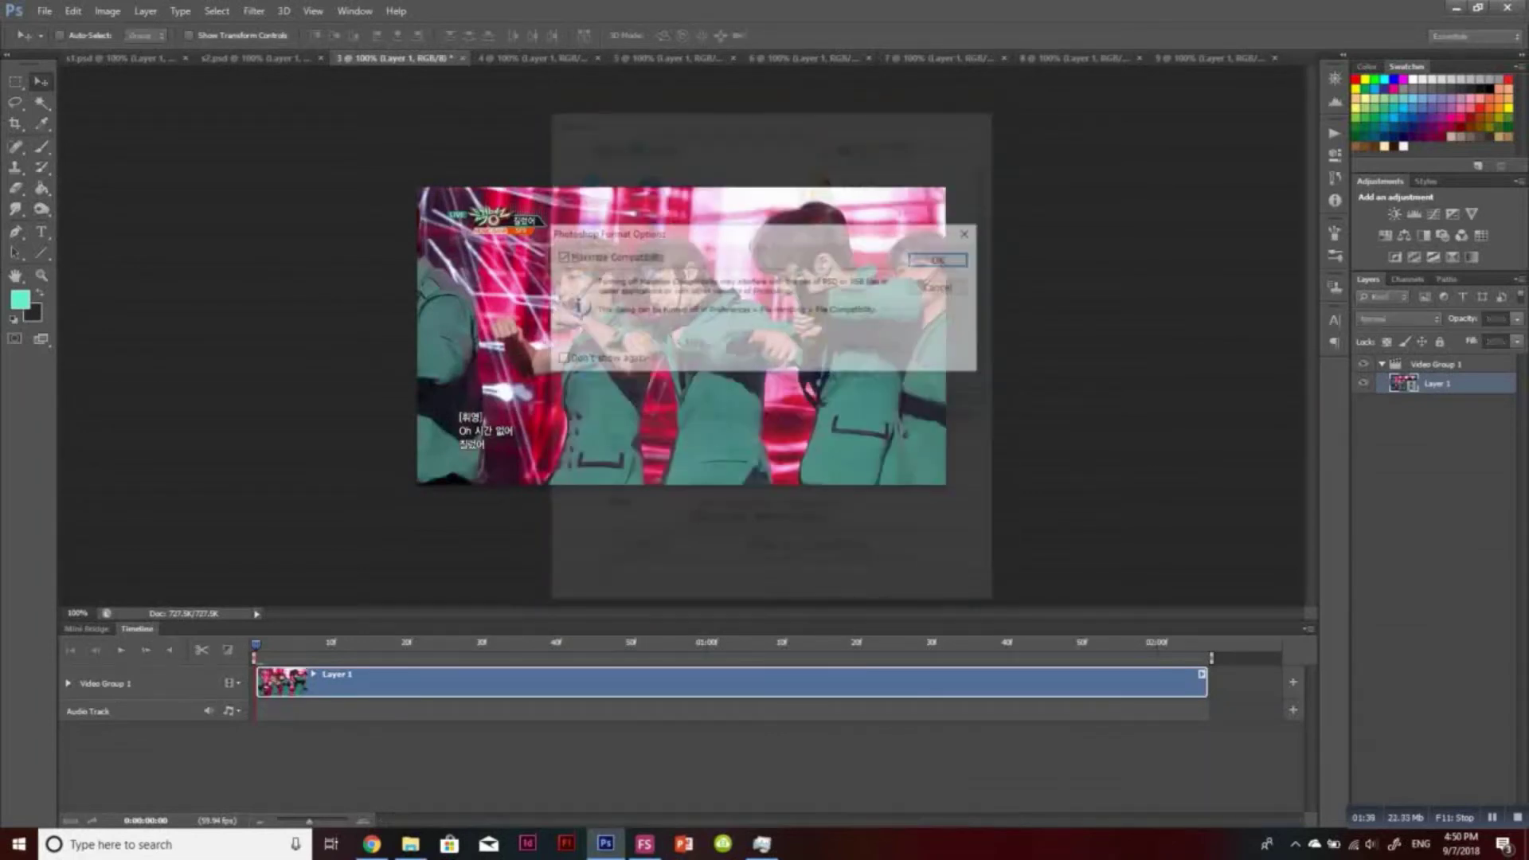
Save the remaining documents 4 to 9 as Photoshop files named s4 to s9
{"action": "key", "text": "ctrl+Tab"}
{"action": "key", "text": "ctrl+shift+s"}
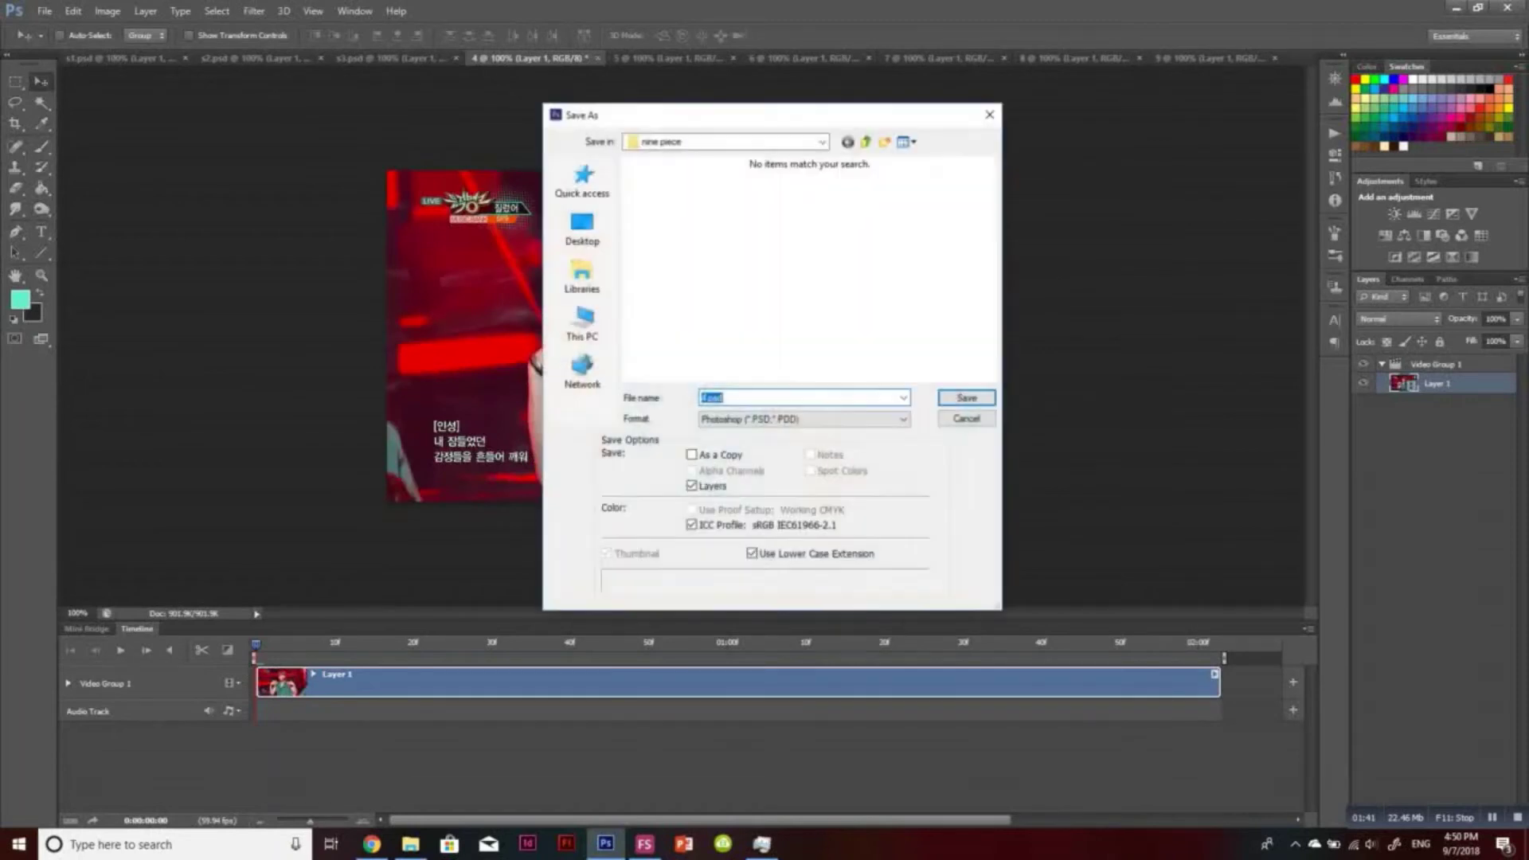
{"action": "type", "text": "s4"}
{"action": "key", "text": "Return"}
{"action": "key", "text": "ctrl+Tab"}
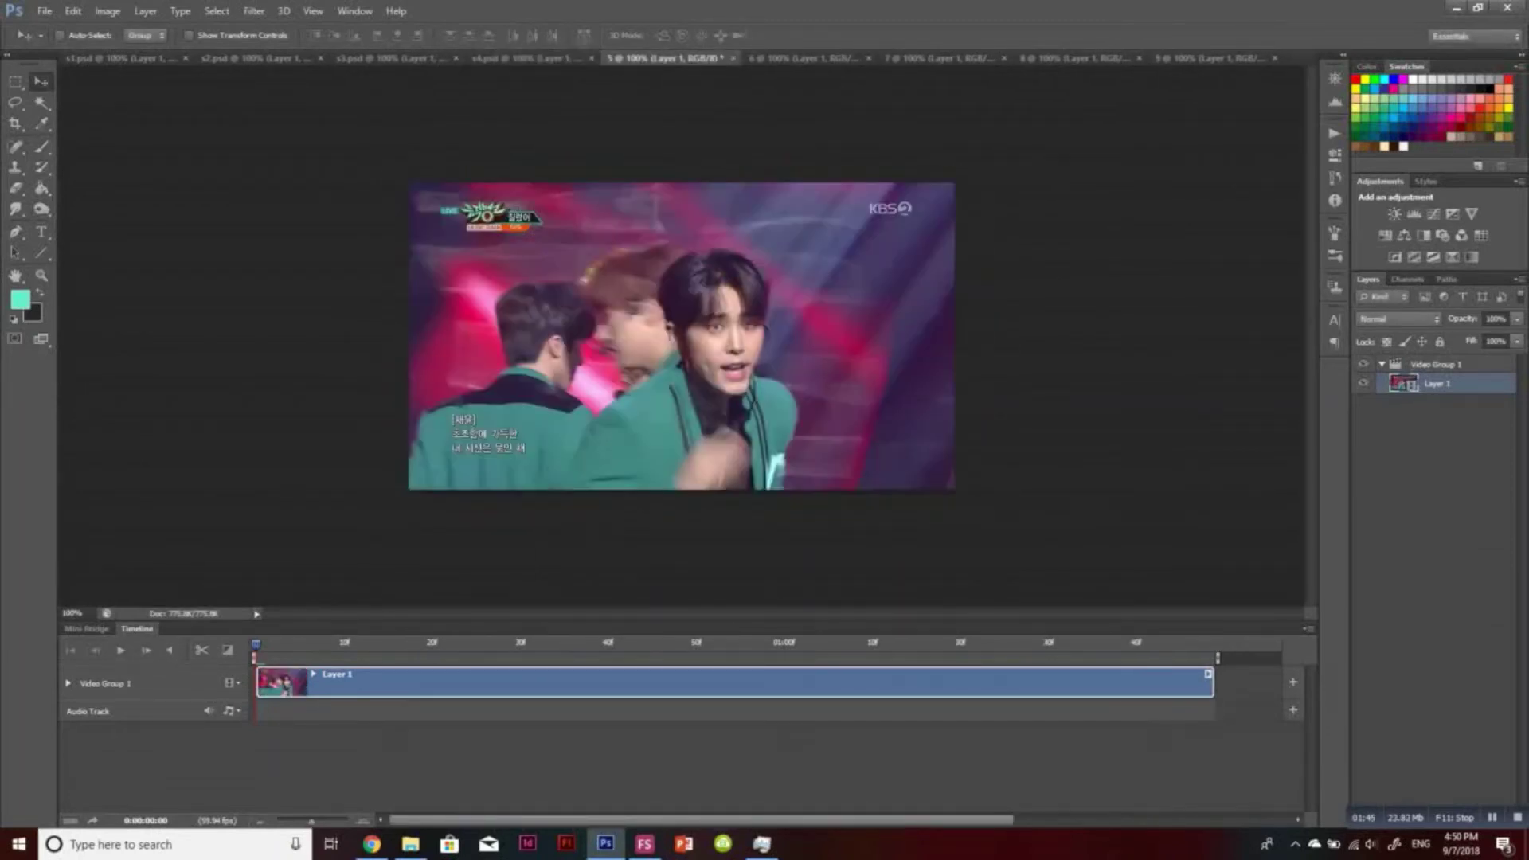
{"action": "key", "text": "ctrl+shift+s"}
{"action": "type", "text": "s"}
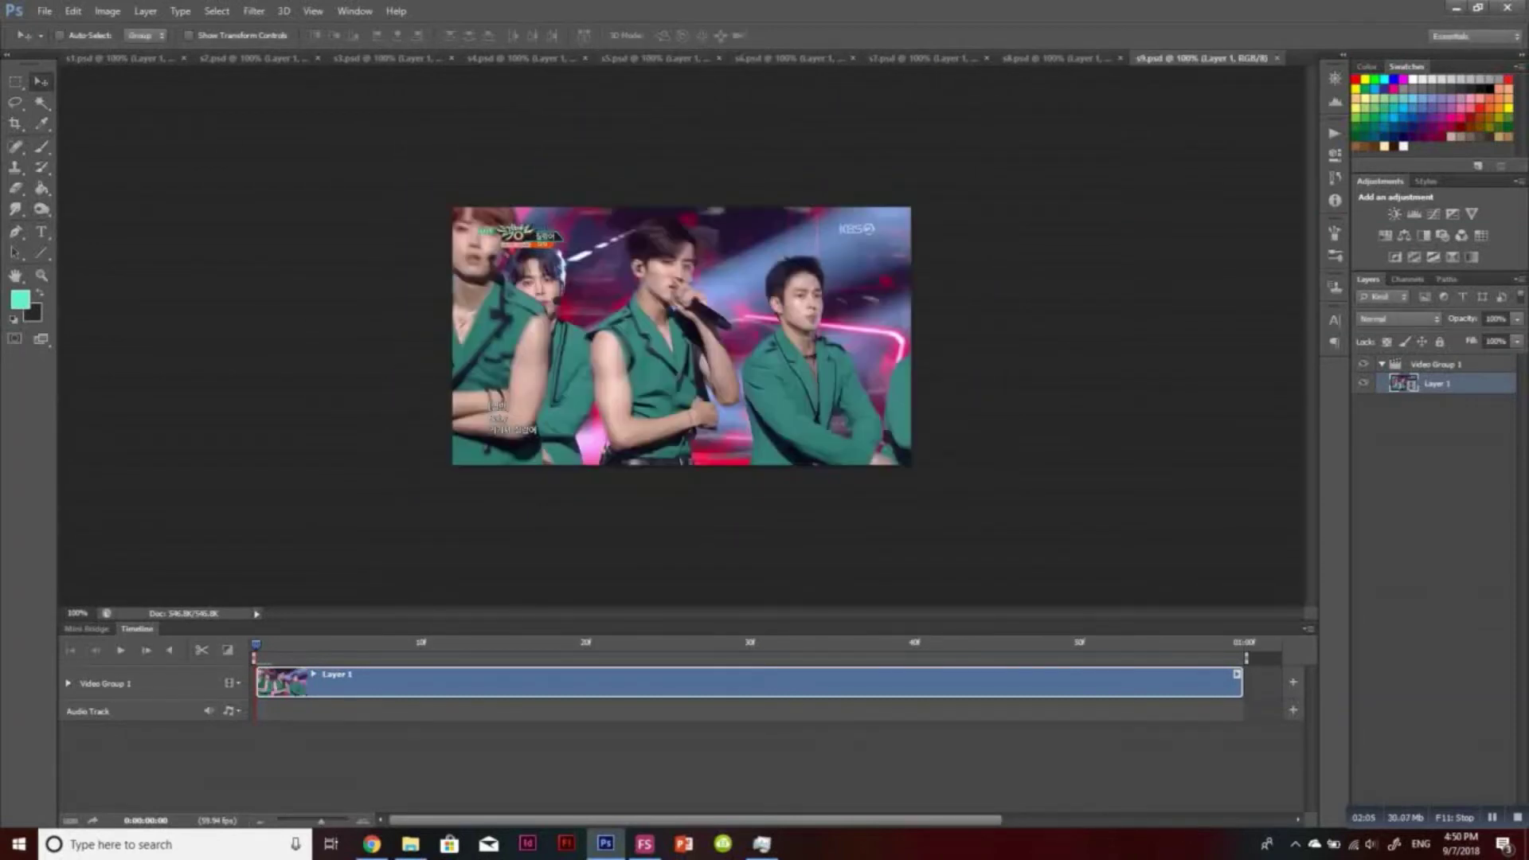
Convert the video group in s9.psd to a smart object and apply Unsharp Mask with a 1.5 pixel radius and threshold of 10
{"action": "right_click", "coordinate": [1433, 364]}
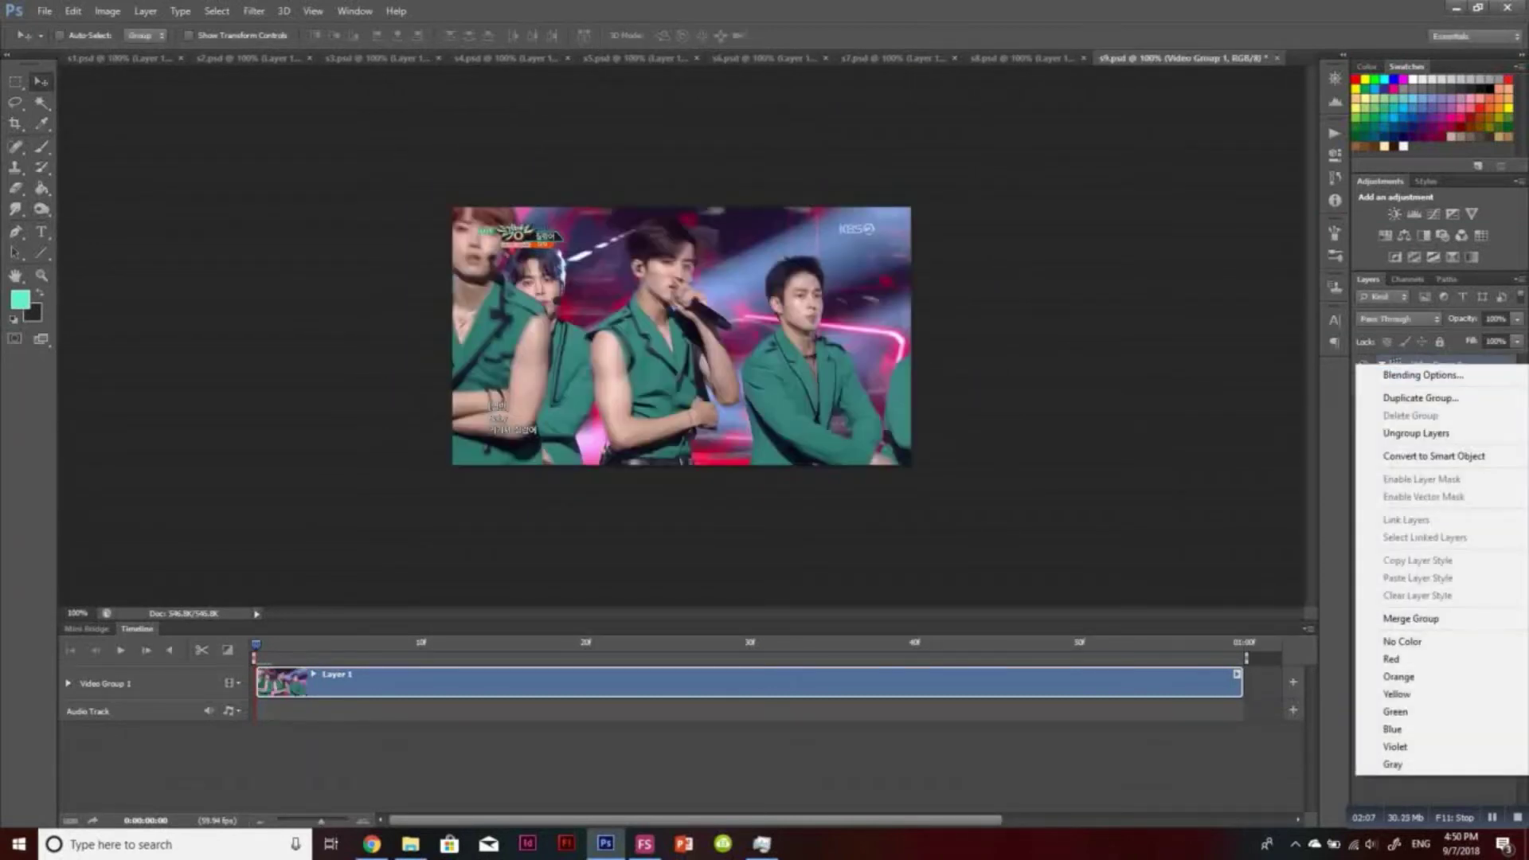
{"action": "left_click", "coordinate": [1434, 456]}
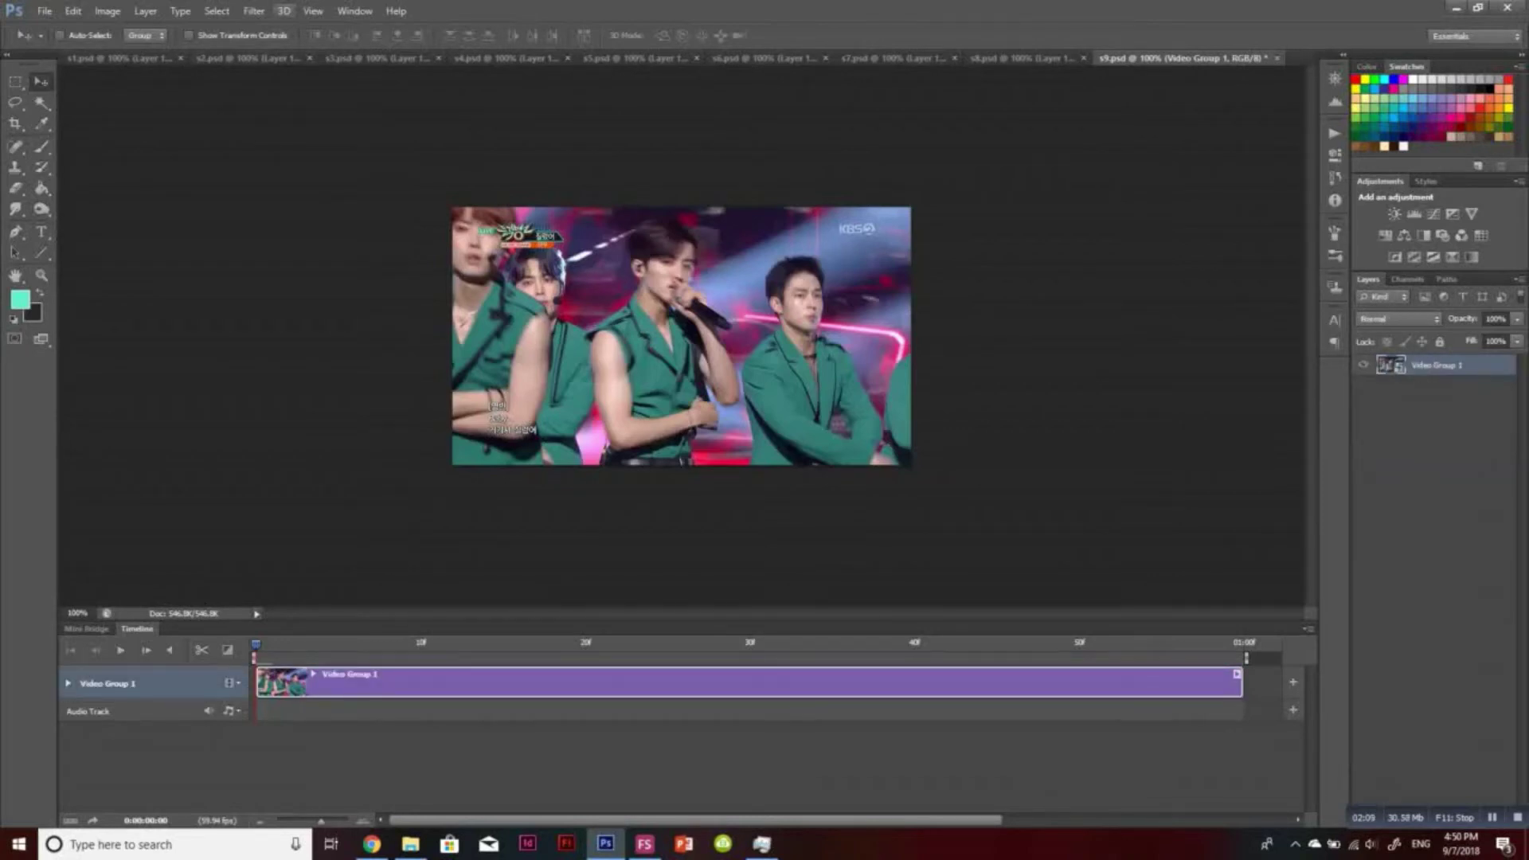
{"action": "left_click", "coordinate": [254, 12]}
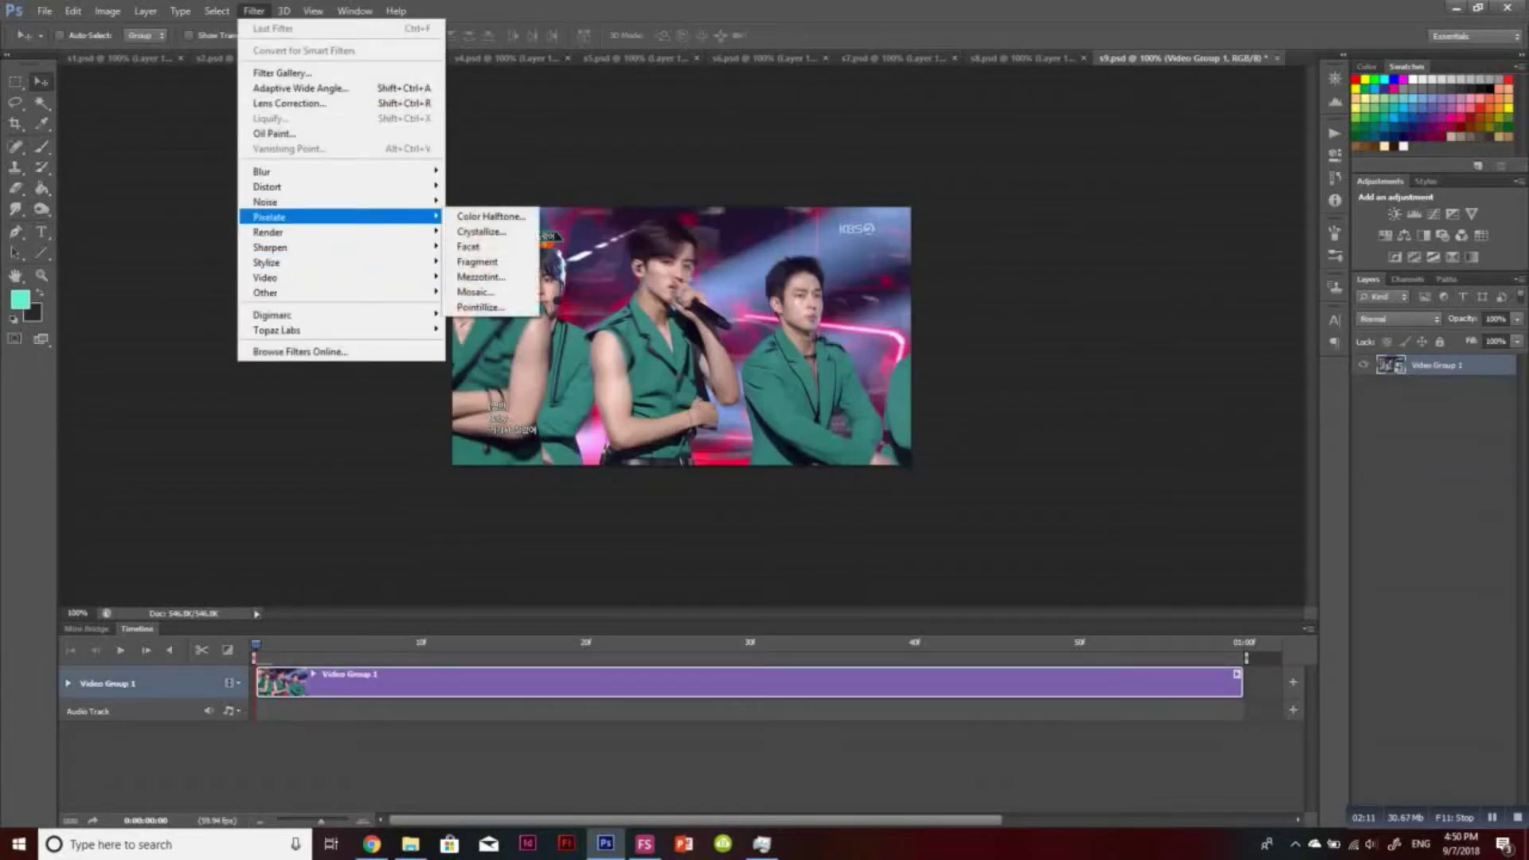
{"action": "mouse_move", "coordinate": [398, 247]}
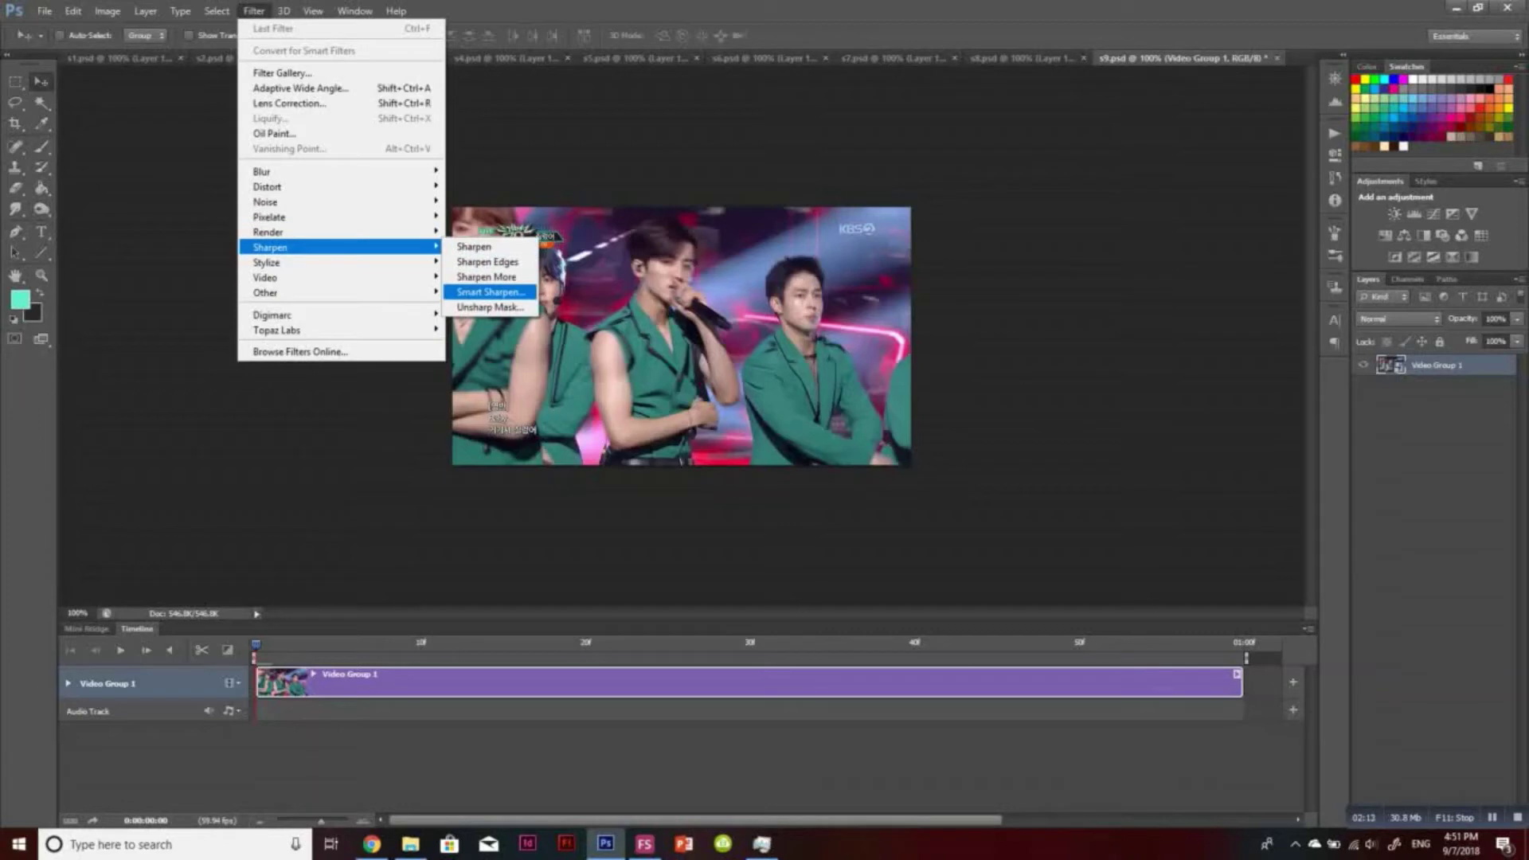
{"action": "left_click", "coordinate": [490, 307]}
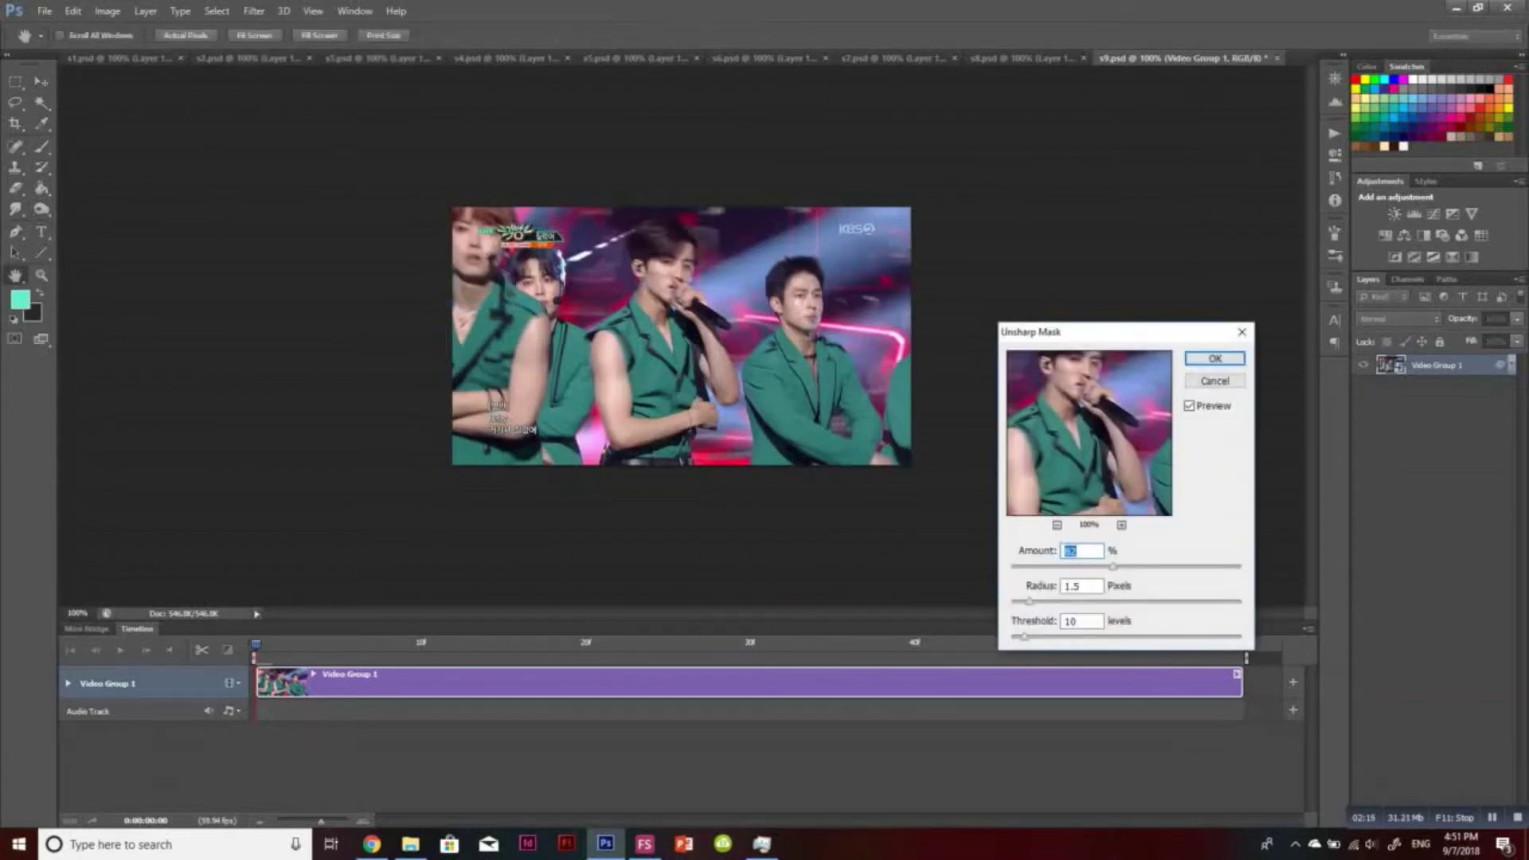
{"action": "left_click_drag", "start_coordinate": [1115, 332], "coordinate": [955, 185]}
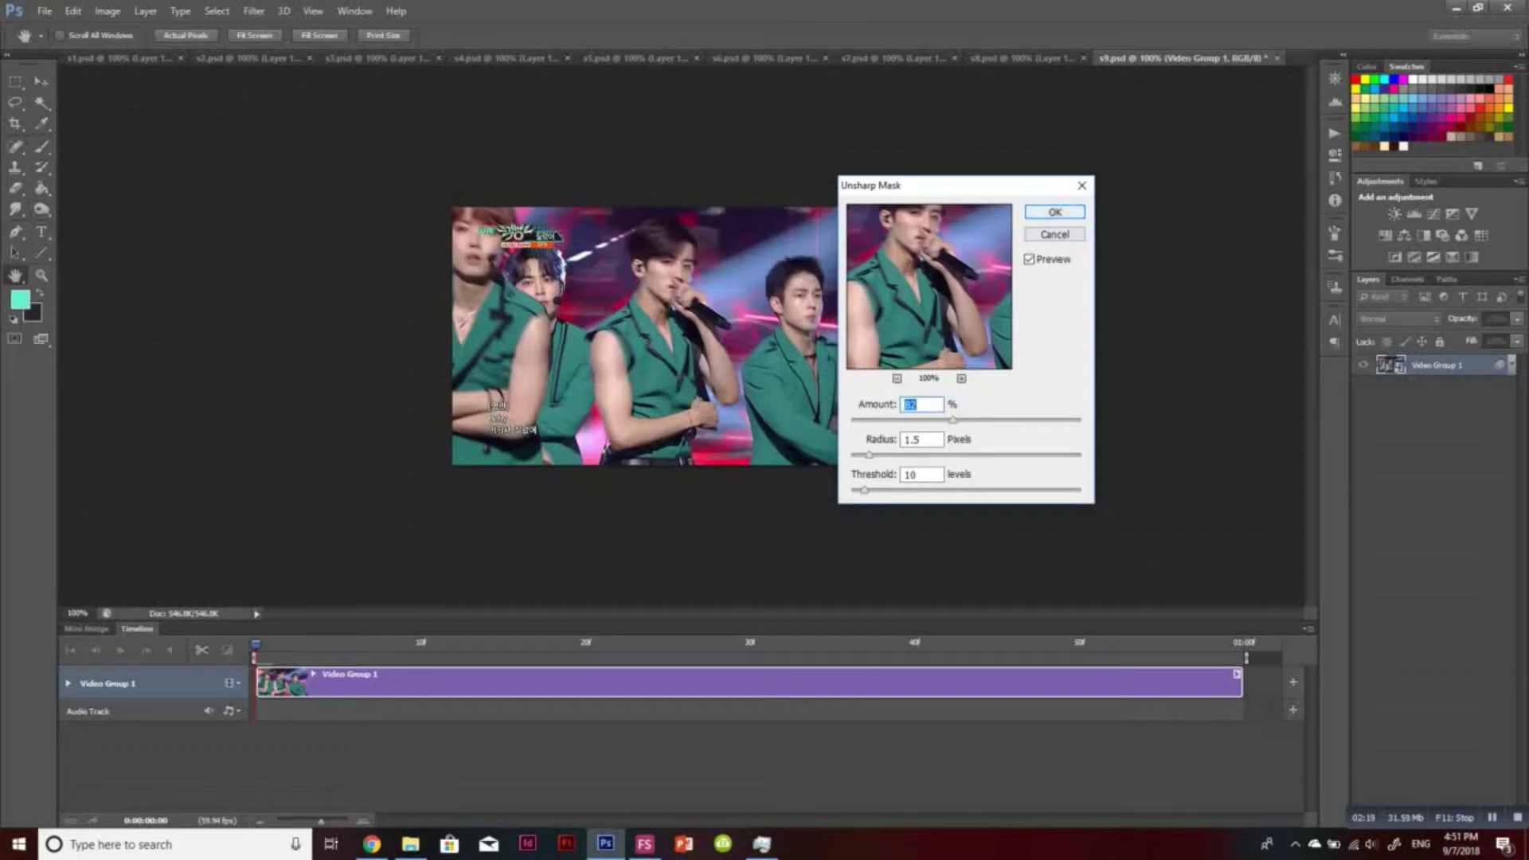
{"action": "key", "text": "Return"}
Convert the video group in s8.psd to a smart object and apply the same Unsharp Mask filter to it
{"action": "key", "text": "ctrl+shift+Tab"}
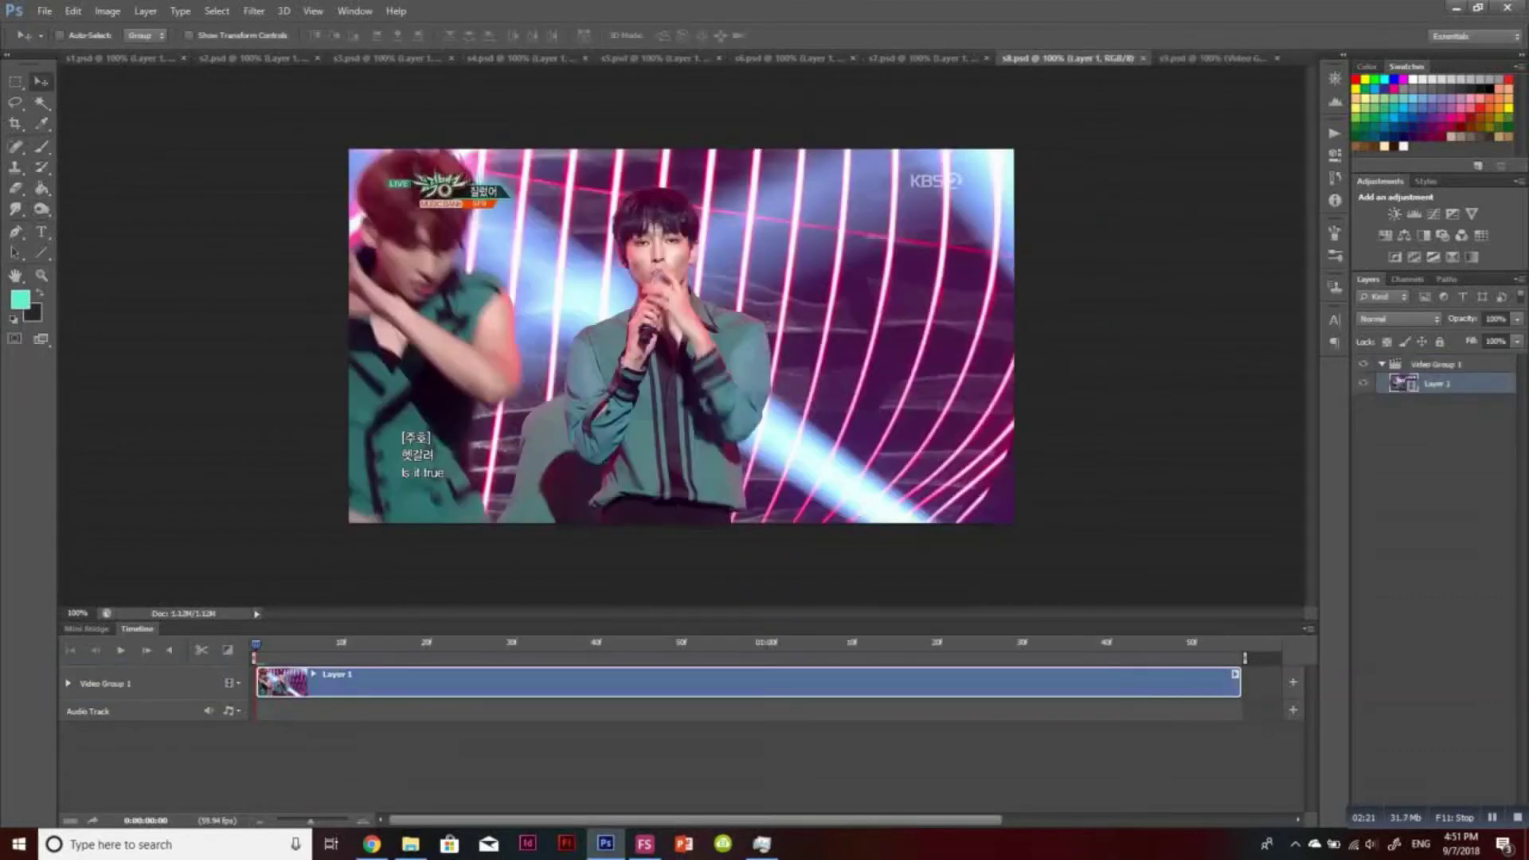
{"action": "right_click", "coordinate": [1437, 365]}
{"action": "left_click", "coordinate": [1434, 457]}
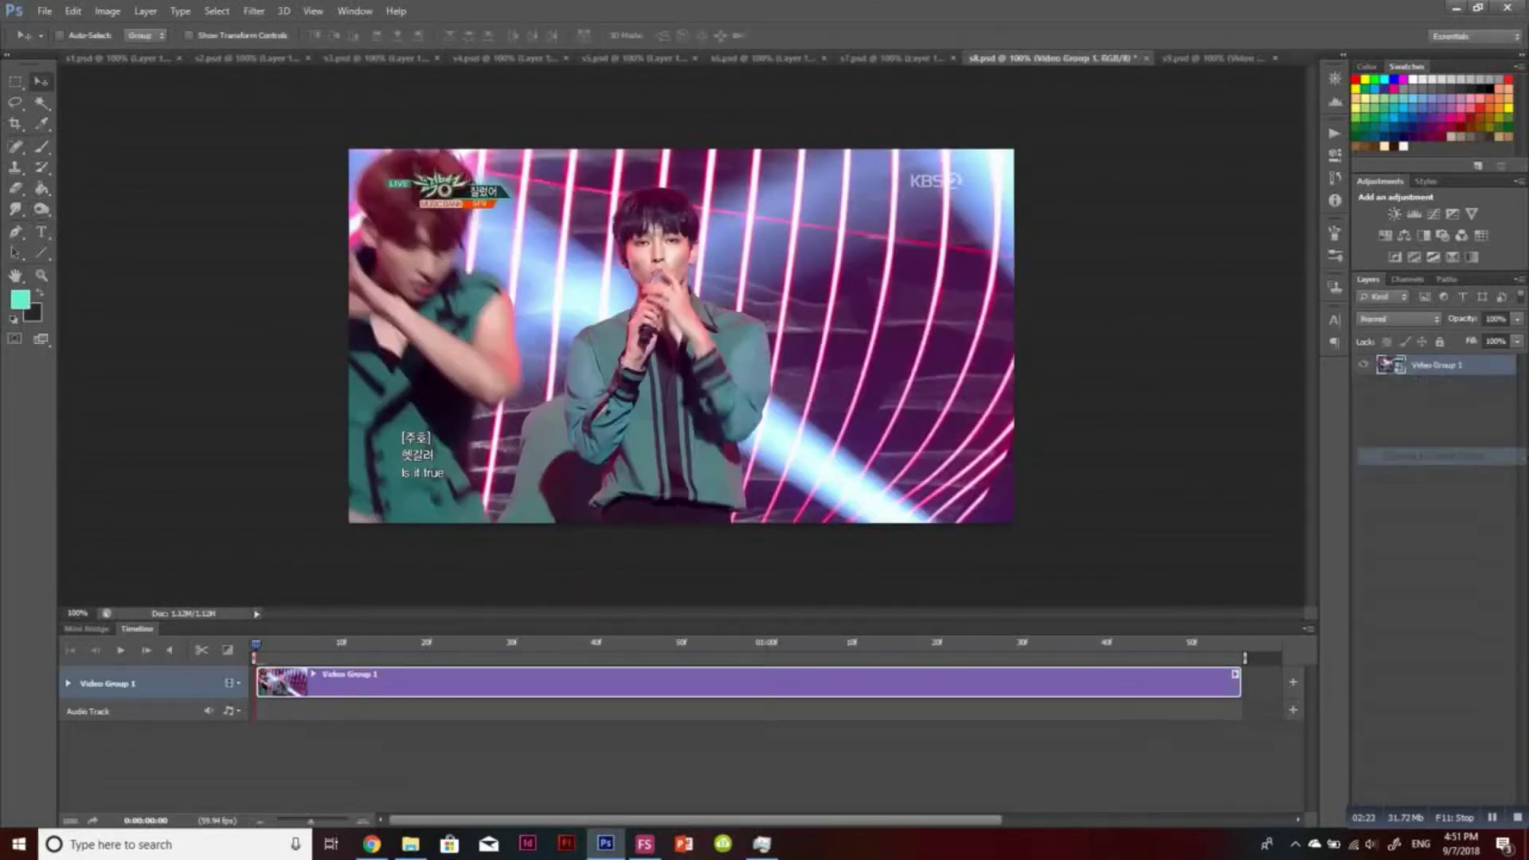
{"action": "key", "text": "ctrl+alt+f"}
{"action": "key", "text": "Return"}
Switch to s7.psd and convert its video group to a smart object
{"action": "key", "text": "ctrl+shift+Tab"}
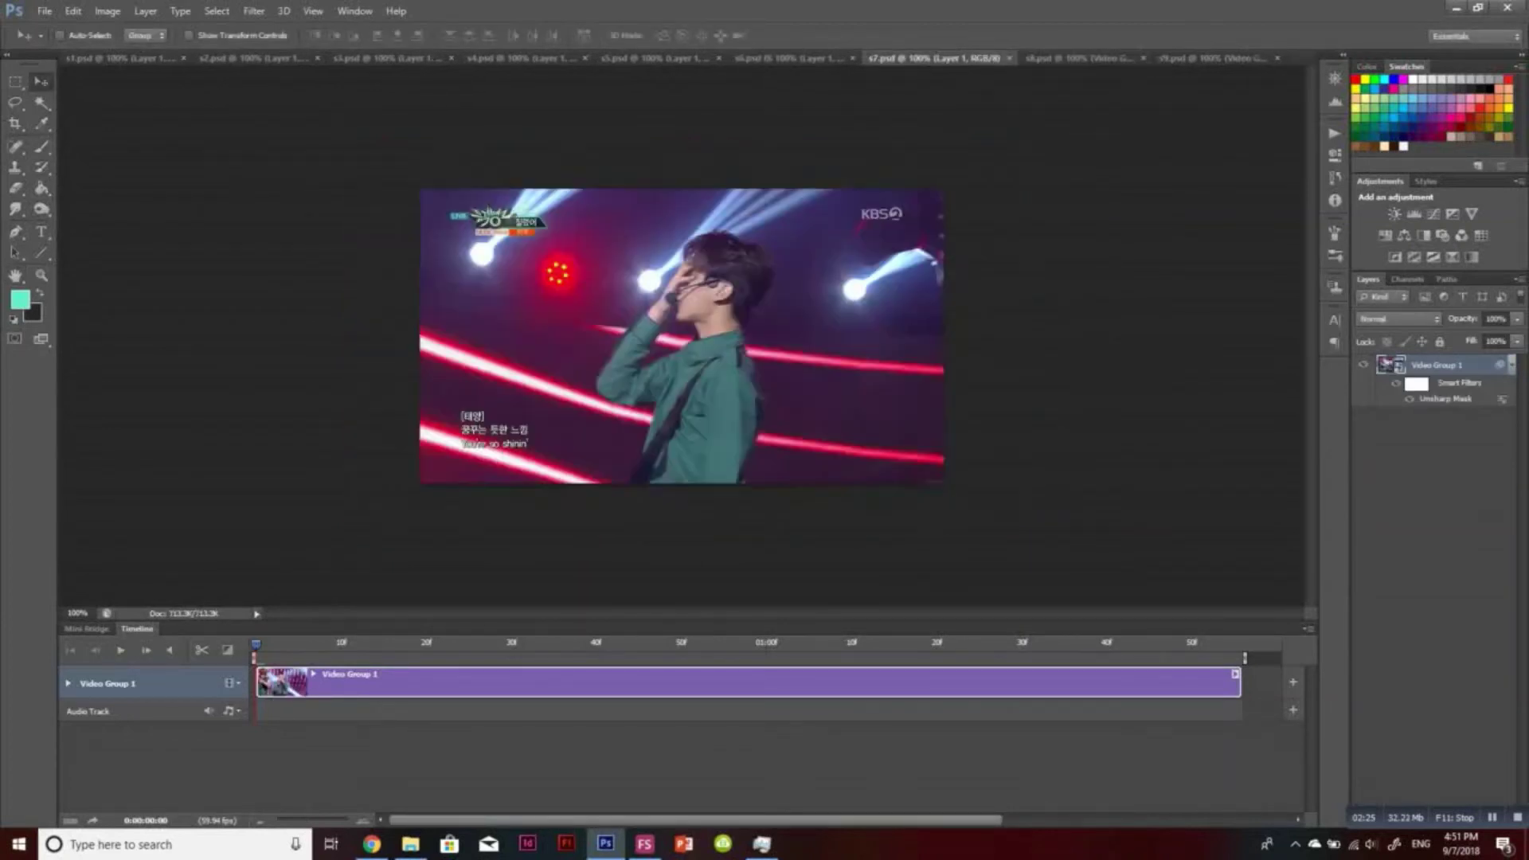
{"action": "right_click", "coordinate": [1434, 365]}
{"action": "left_click", "coordinate": [1434, 454]}
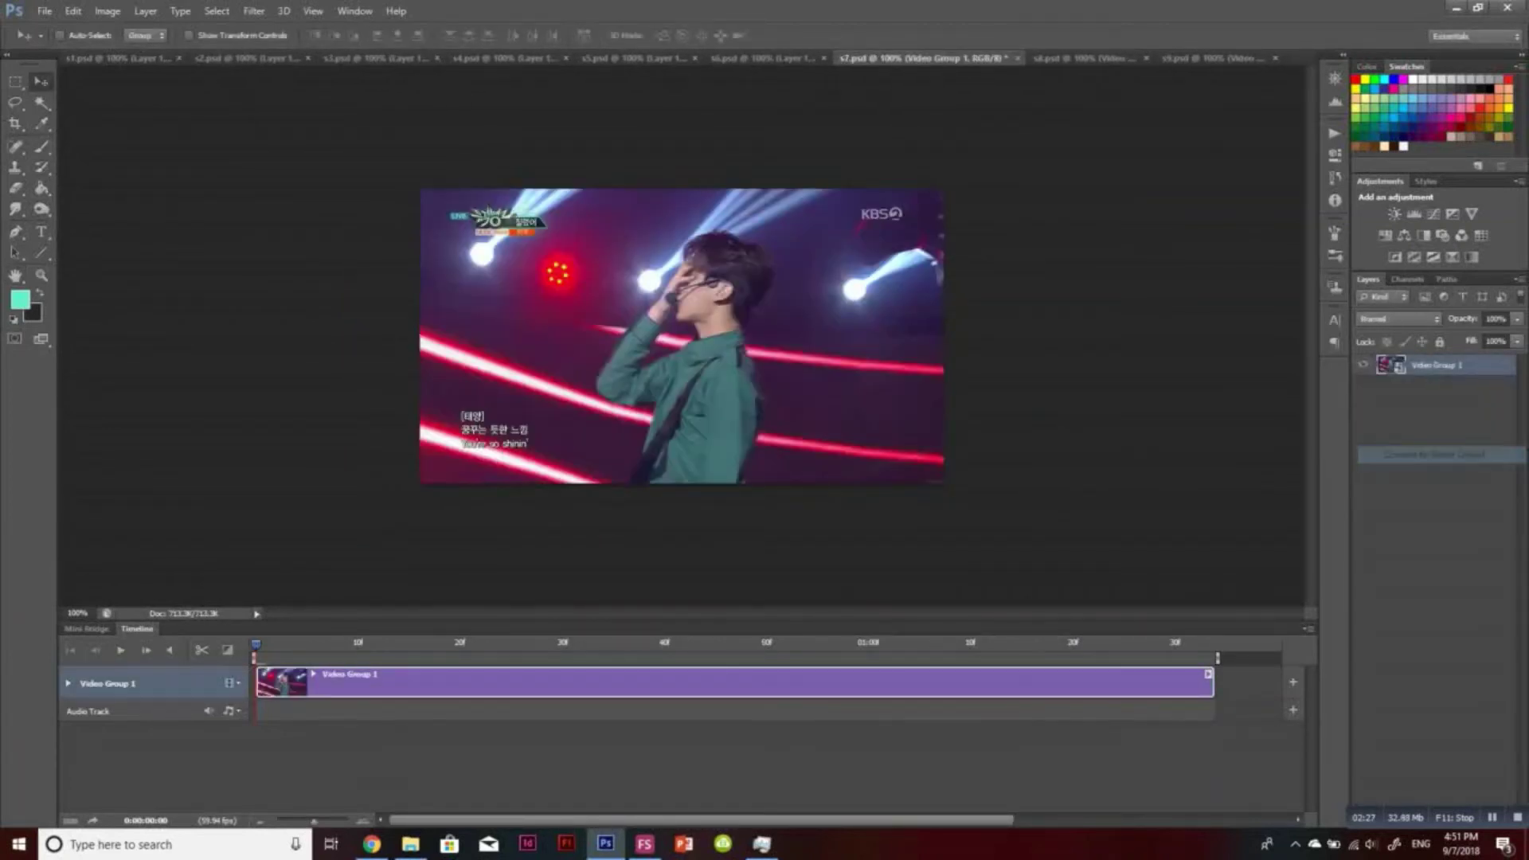
Apply the Unsharp Mask filter to the Video Group 1 smart object in s7.psd, keeping the last-used settings
{"action": "key", "text": "ctrl+alt+f"}
{"action": "key", "text": "Return"}
In s6.psd, convert Video Group 1 to a smart object and apply Unsharp Mask with the last-used settings
{"action": "key", "text": "ctrl+shift+Tab"}
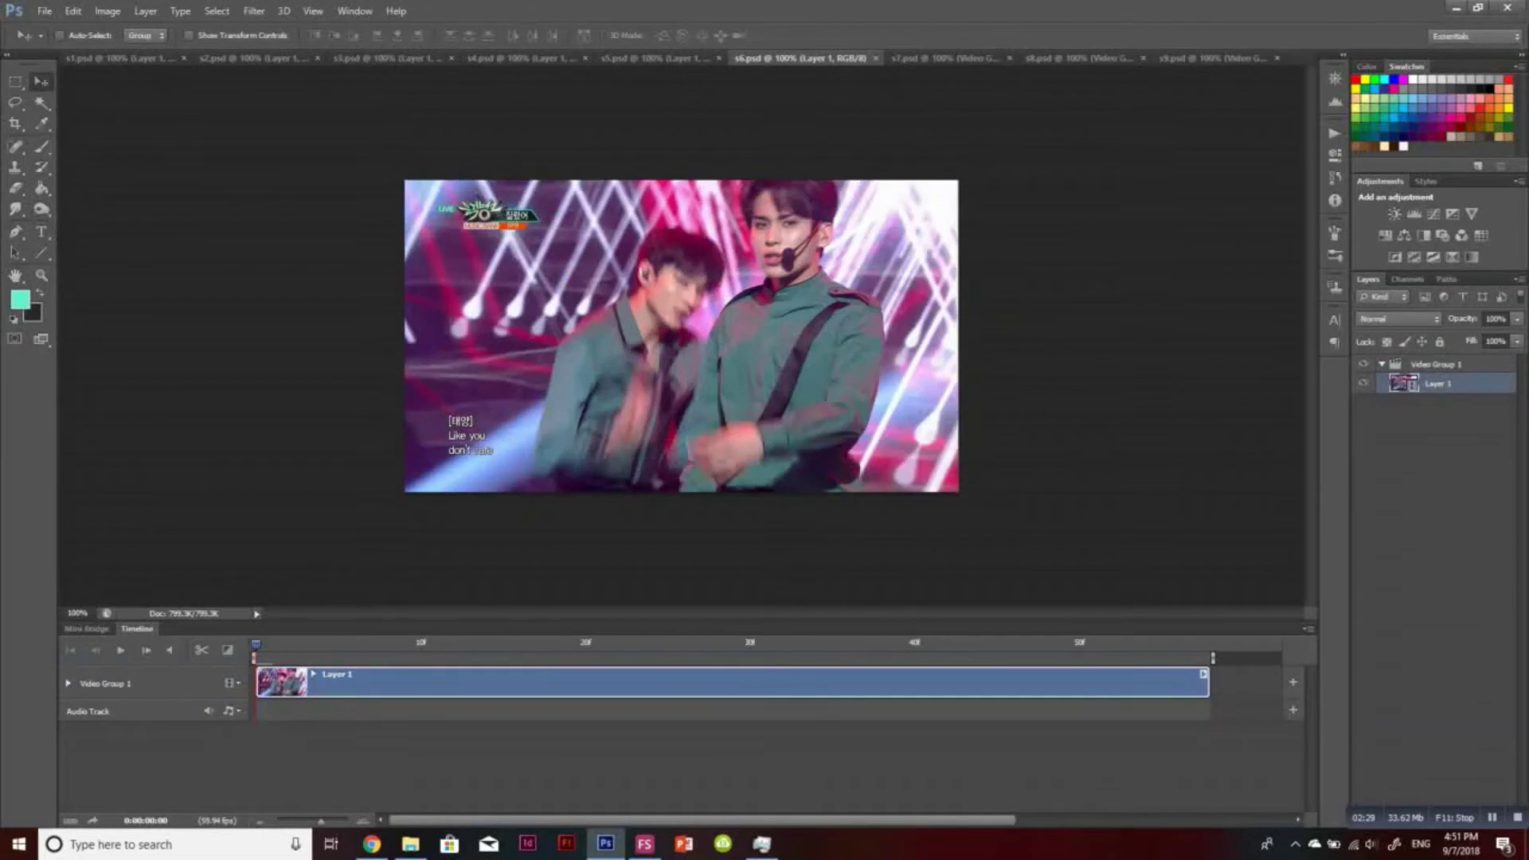
{"action": "left_click", "coordinate": [1434, 364]}
{"action": "right_click", "coordinate": [1434, 364]}
{"action": "left_click", "coordinate": [1433, 454]}
{"action": "key", "text": "ctrl+alt+f"}
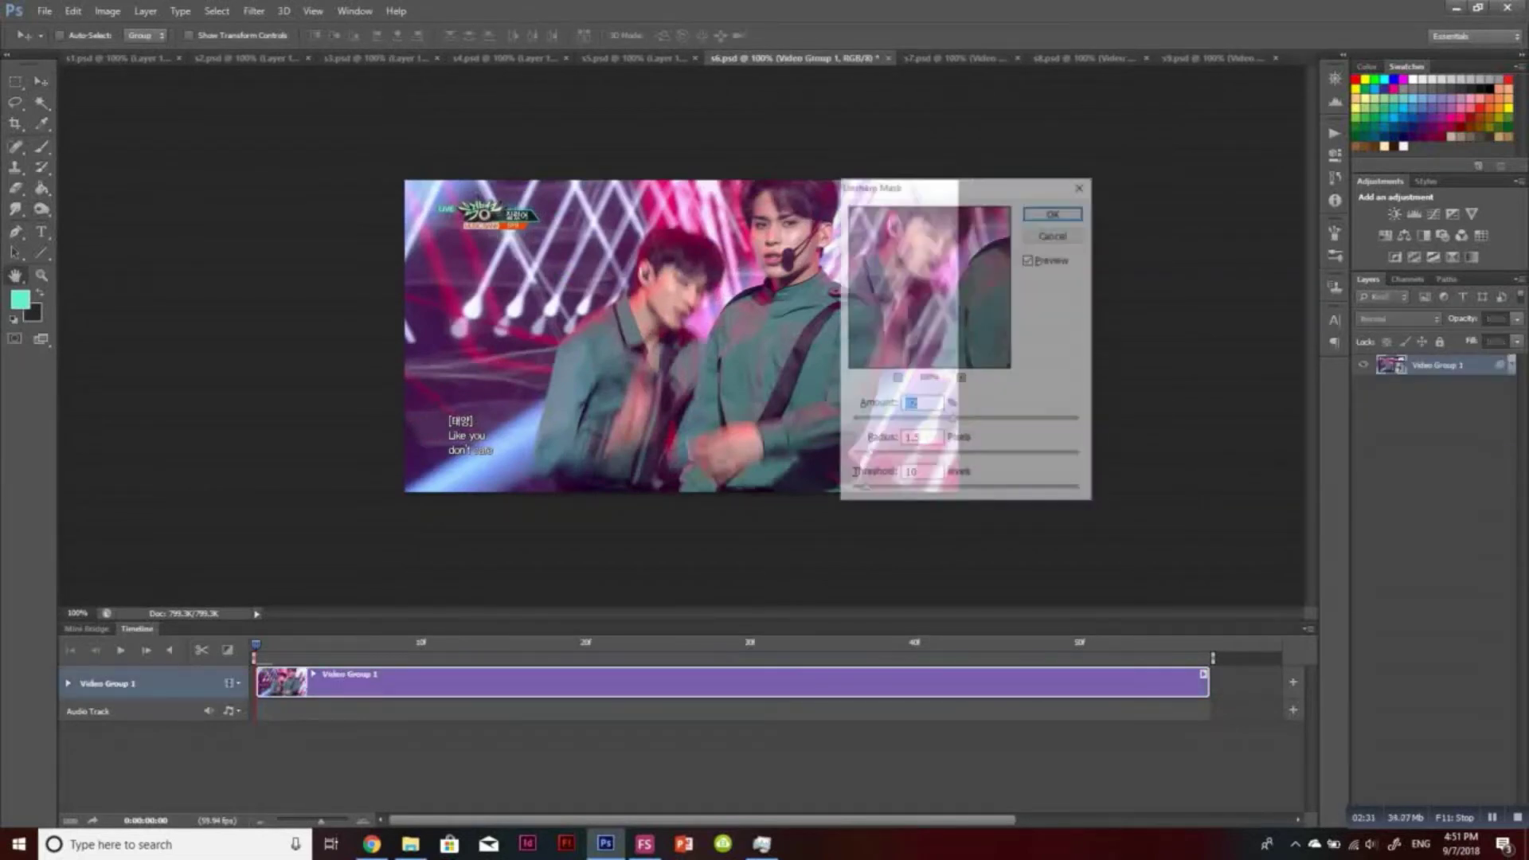
{"action": "key", "text": "Return"}
In s5.psd, convert Video Group 1 to a smart object and sharpen it with the same Unsharp Mask settings
{"action": "key", "text": "ctrl+shift+Tab"}
{"action": "left_click", "coordinate": [1434, 364]}
{"action": "right_click", "coordinate": [1433, 364]}
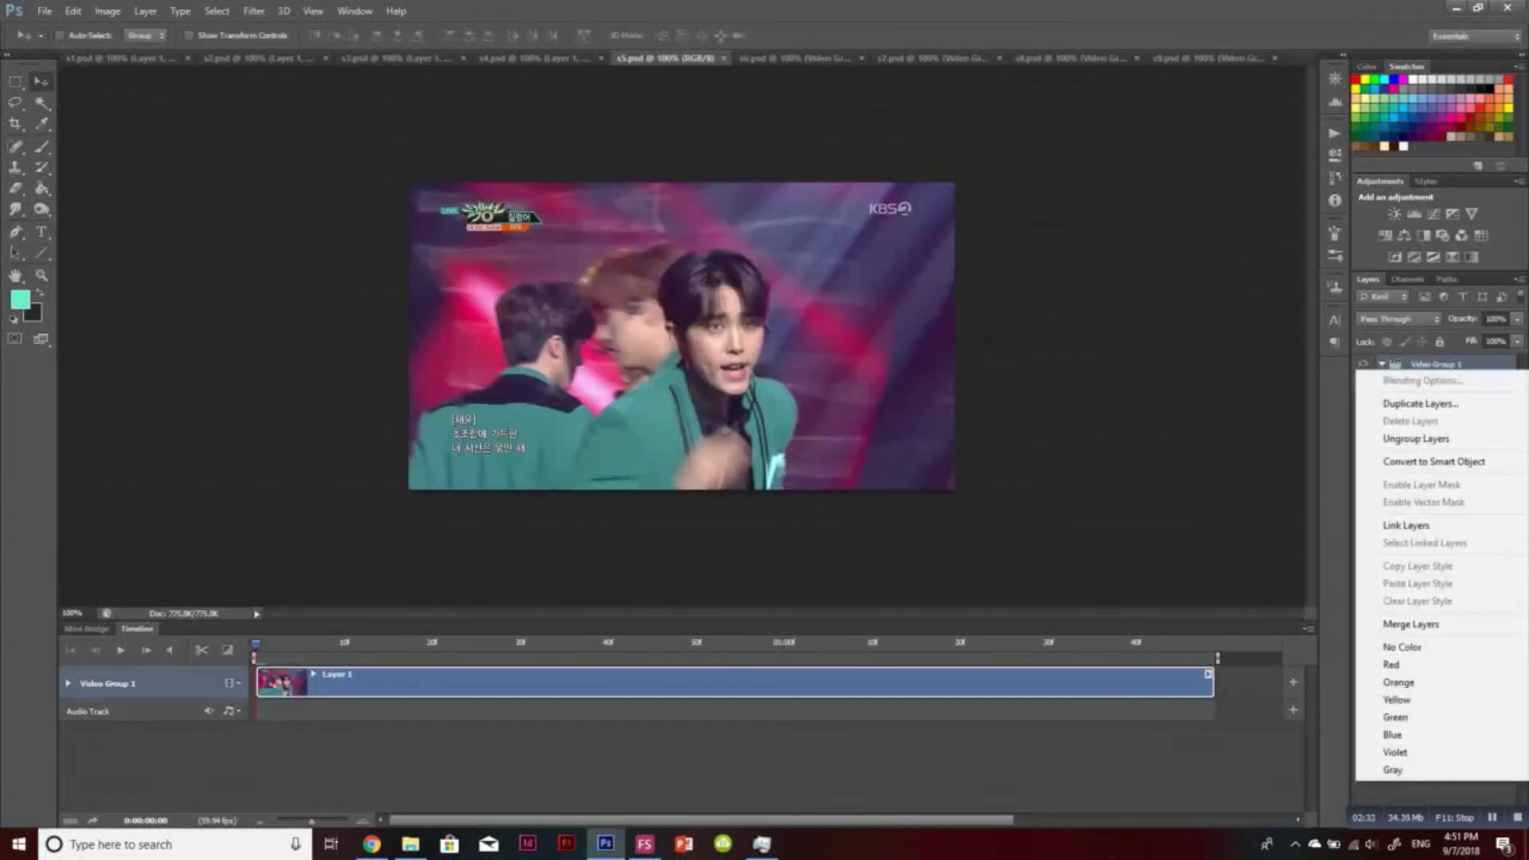
{"action": "left_click", "coordinate": [1434, 462]}
{"action": "key", "text": "ctrl+alt+f"}
{"action": "key", "text": "Return"}
In s4.psd, convert Video Group 1 to a smart object and apply the same Unsharp Mask filter
{"action": "key", "text": "ctrl+shift+Tab"}
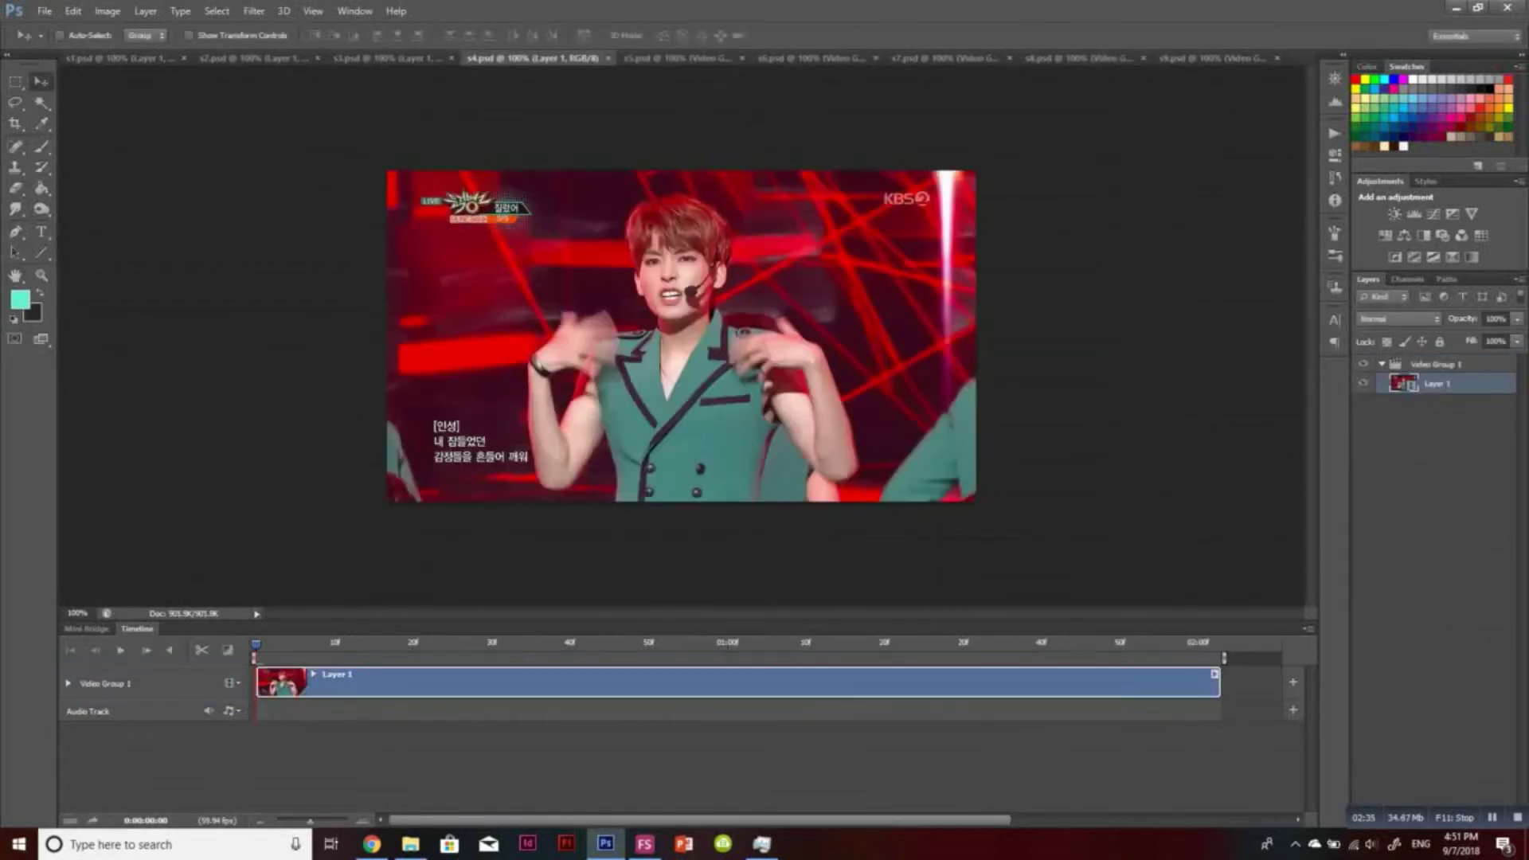
{"action": "left_click", "coordinate": [1434, 364]}
{"action": "right_click", "coordinate": [1434, 364]}
{"action": "left_click", "coordinate": [1434, 458]}
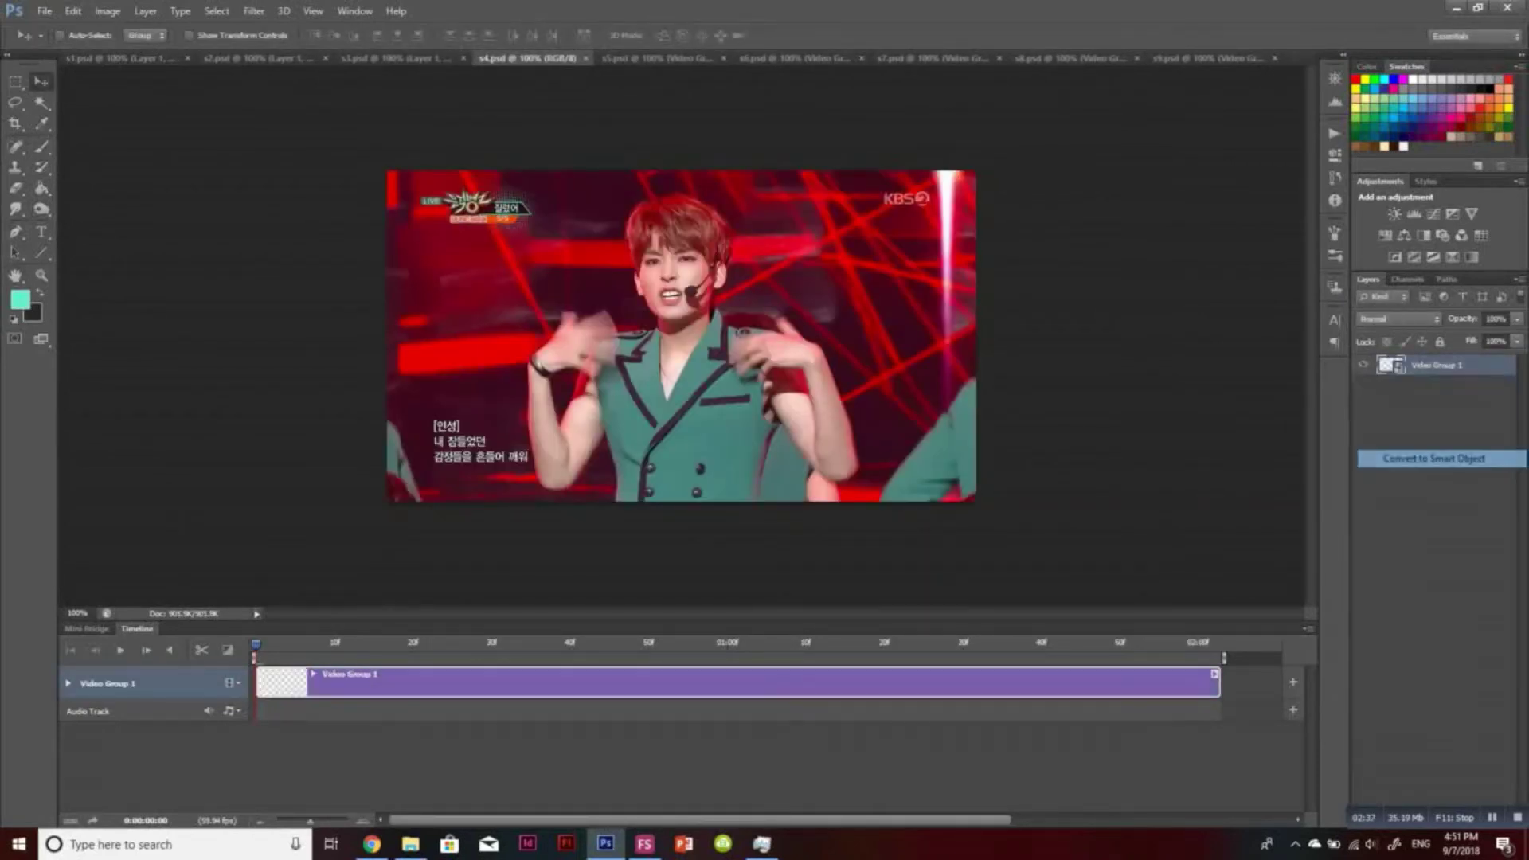
{"action": "key", "text": "ctrl+alt+f"}
{"action": "key", "text": "Return"}
In s3.psd, convert Video Group 1 to a smart object and apply Unsharp Mask with radius 1.5 pixels and threshold 10 levels
{"action": "key", "text": "ctrl+shift+Tab"}
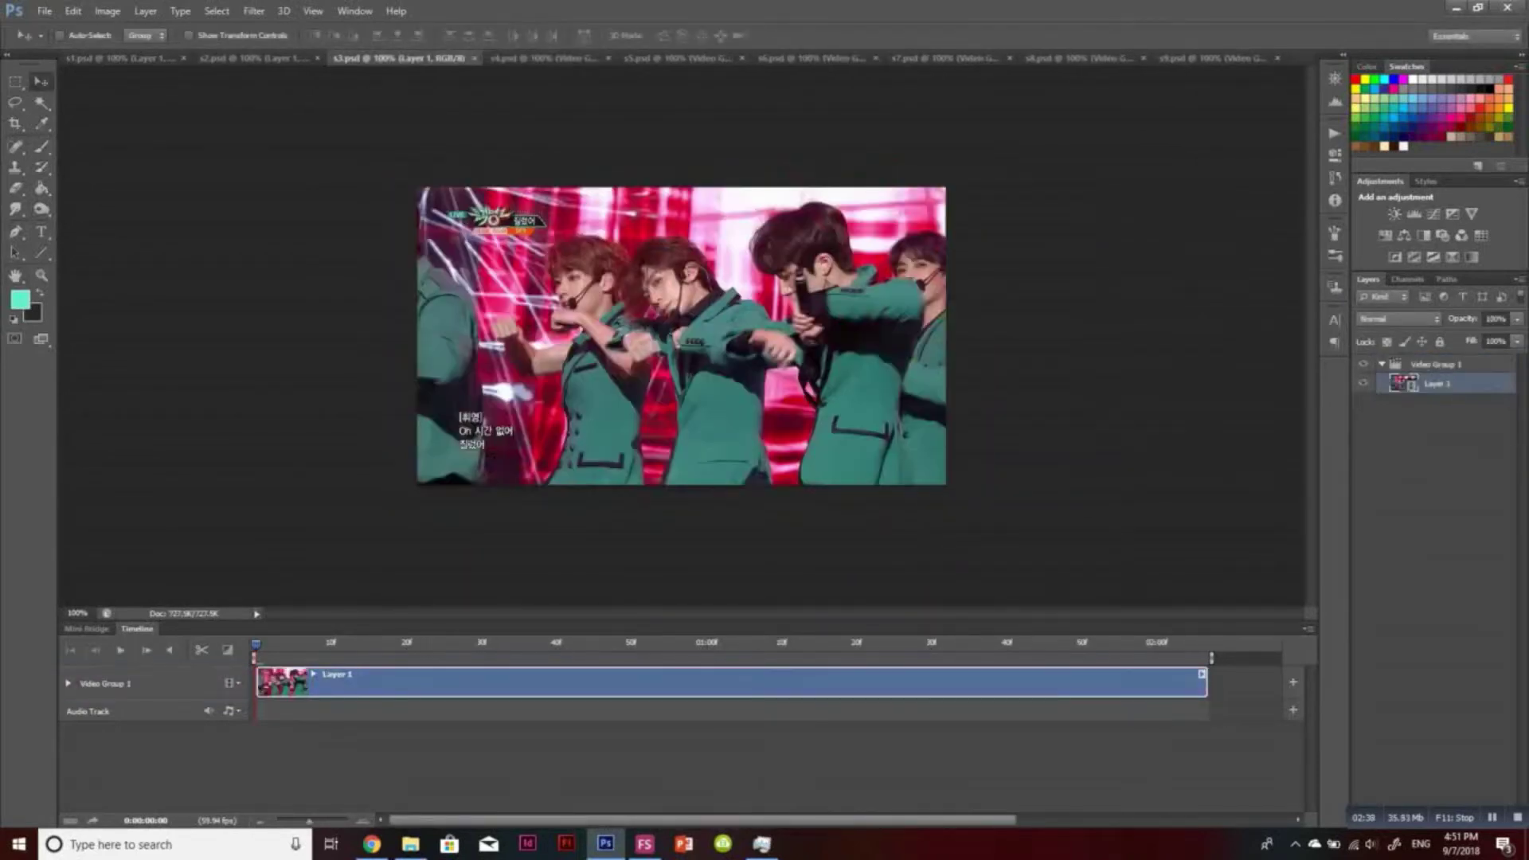
{"action": "left_click", "coordinate": [1434, 364]}
{"action": "right_click", "coordinate": [1434, 364]}
{"action": "left_click", "coordinate": [1434, 458]}
{"action": "key", "text": "ctrl+alt+f"}
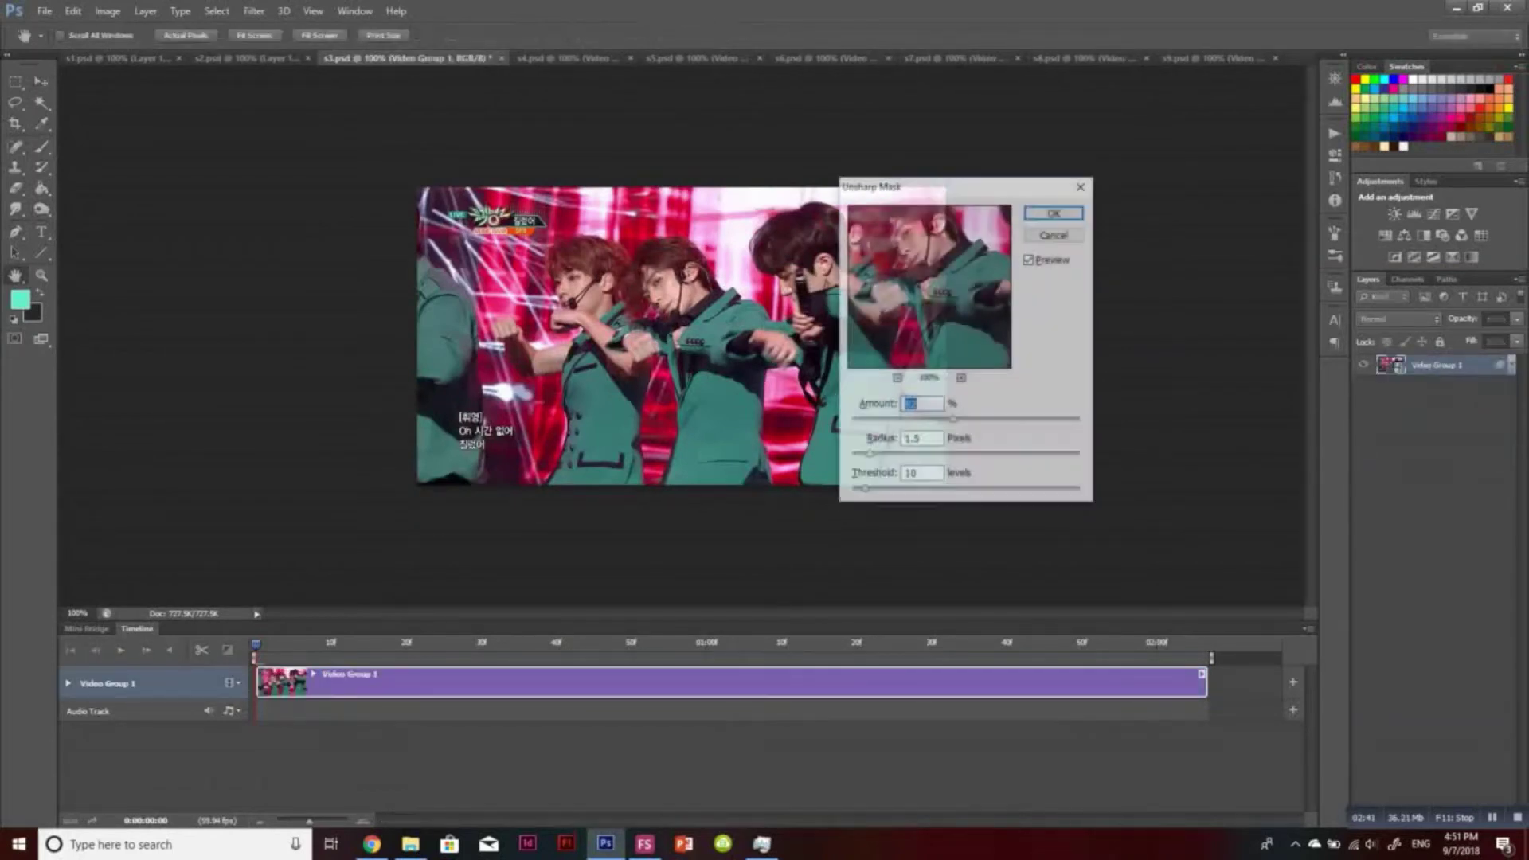
{"action": "key", "text": "Return"}
In s2.psd, convert Video Group 1 to a smart object and apply the same Unsharp Mask filter
{"action": "key", "text": "ctrl+shift+Tab"}
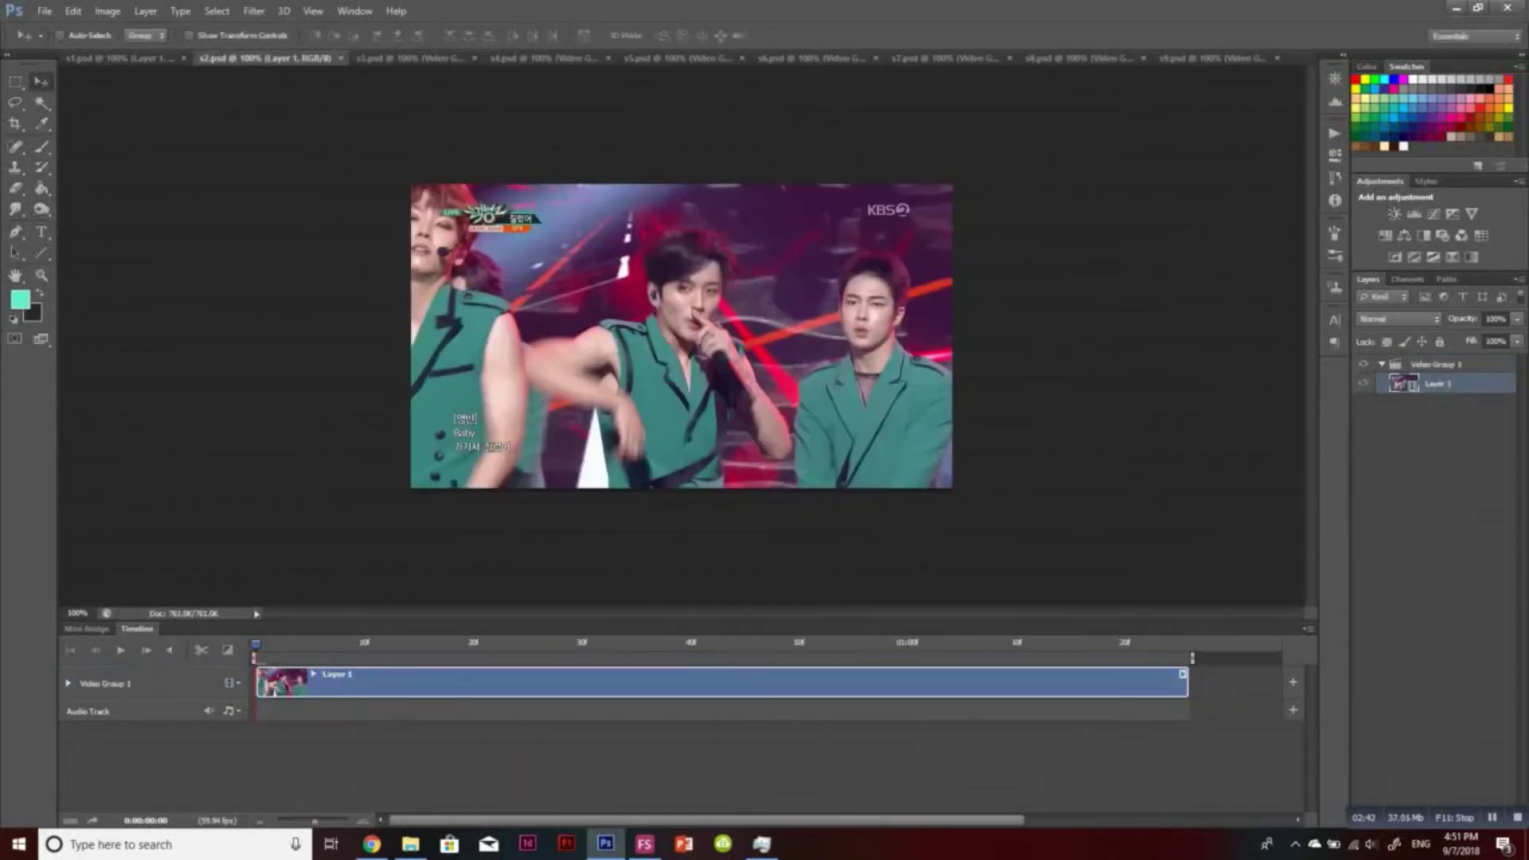
{"action": "left_click", "coordinate": [1434, 364]}
{"action": "right_click", "coordinate": [1434, 364]}
{"action": "left_click", "coordinate": [1425, 447]}
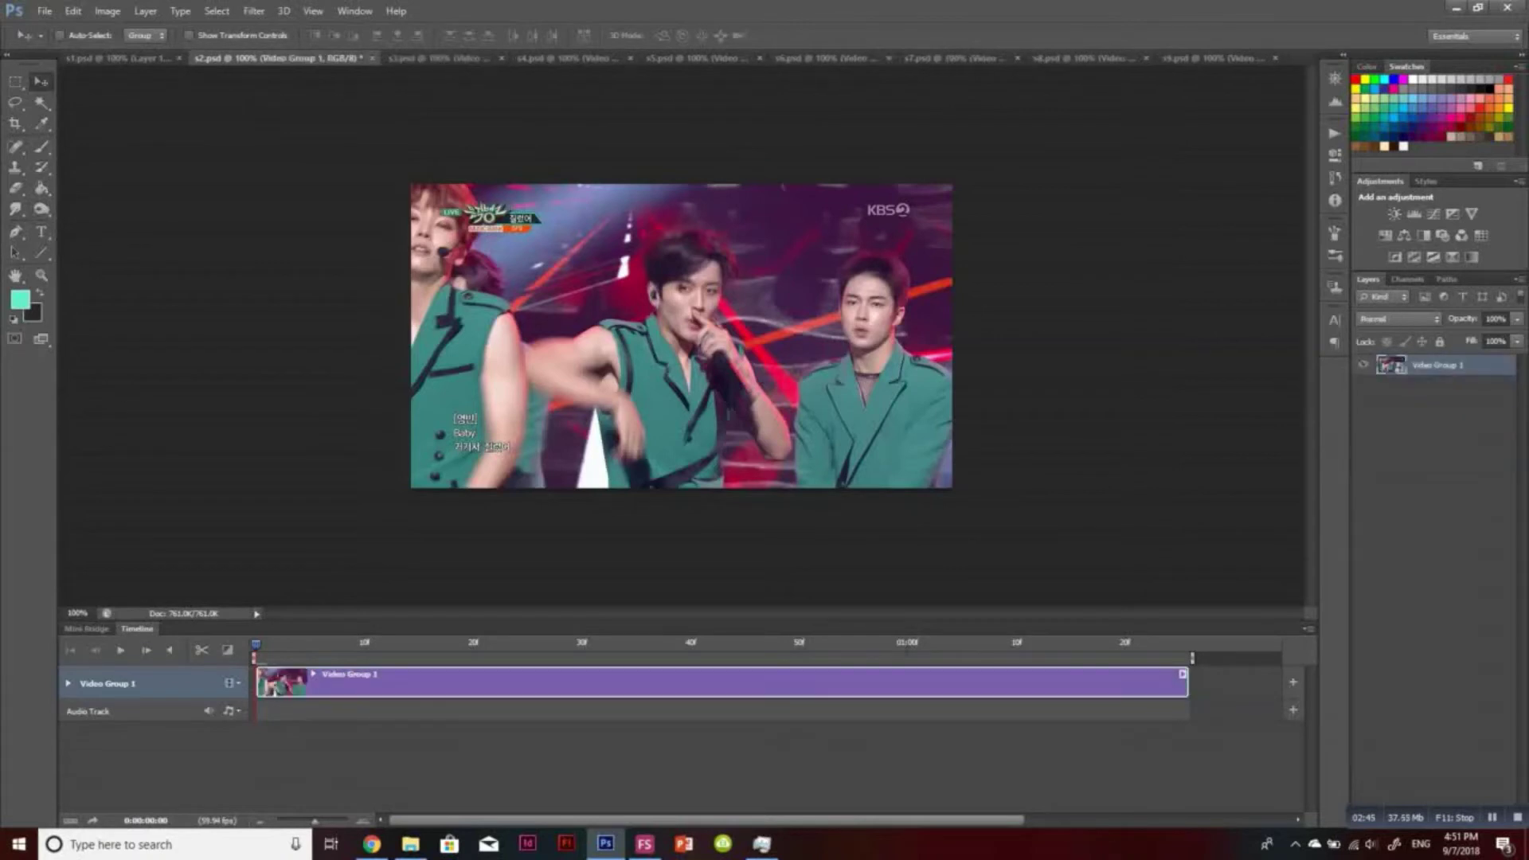
{"action": "key", "text": "ctrl+alt+f"}
{"action": "key", "text": "Return"}
In s1.psd, convert Video Group 1 to a smart object and apply Unsharp Mask with radius 1.5 pixels and threshold 10 levels
{"action": "key", "text": "ctrl+shift+Tab"}
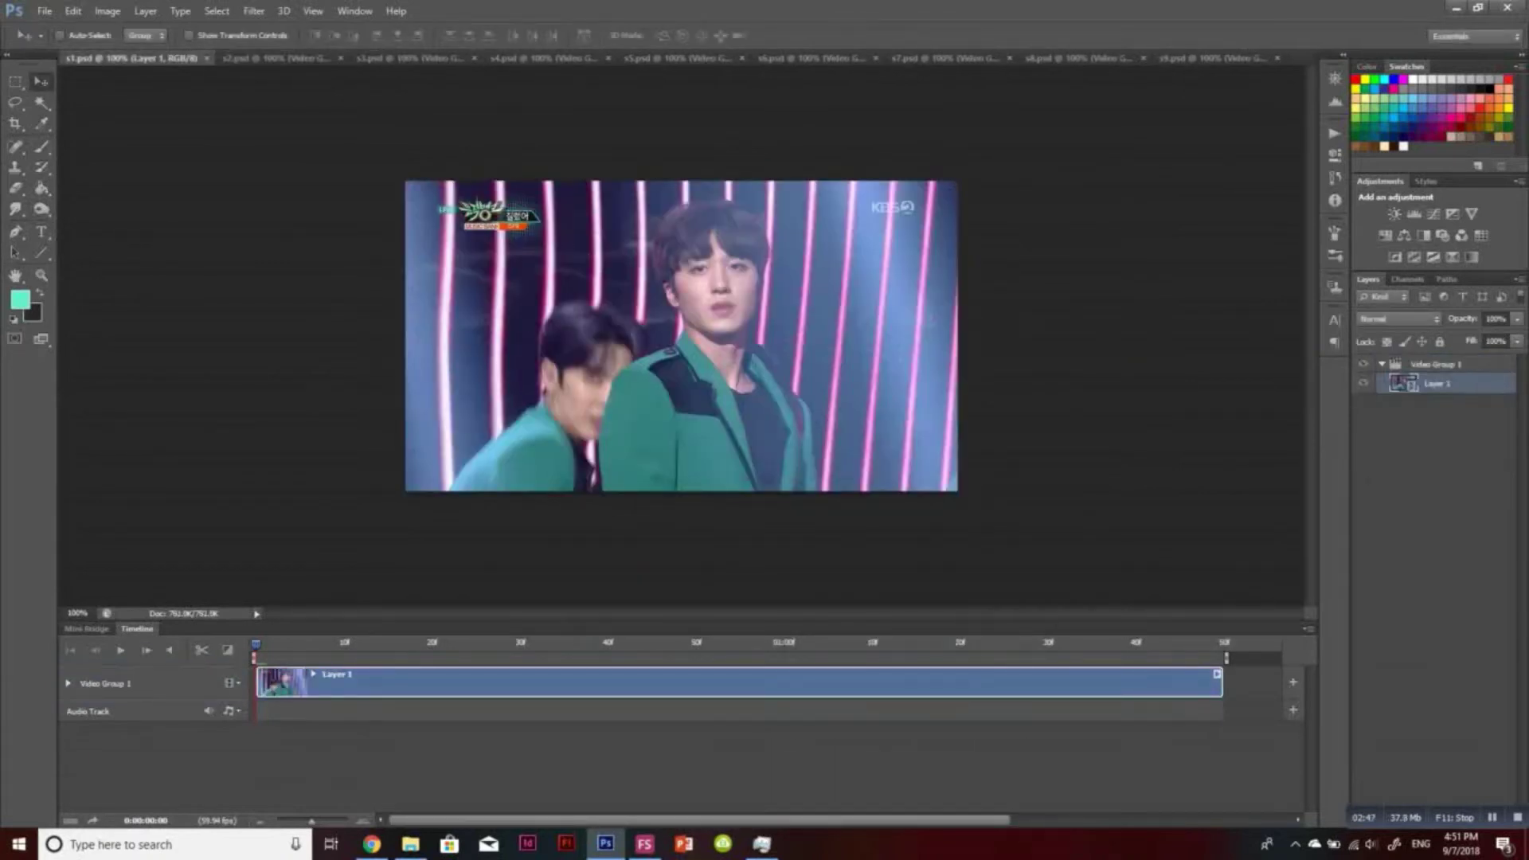
{"action": "left_click", "coordinate": [1434, 364]}
{"action": "right_click", "coordinate": [1434, 364]}
{"action": "left_click", "coordinate": [1426, 446]}
{"action": "key", "text": "ctrl+alt+f"}
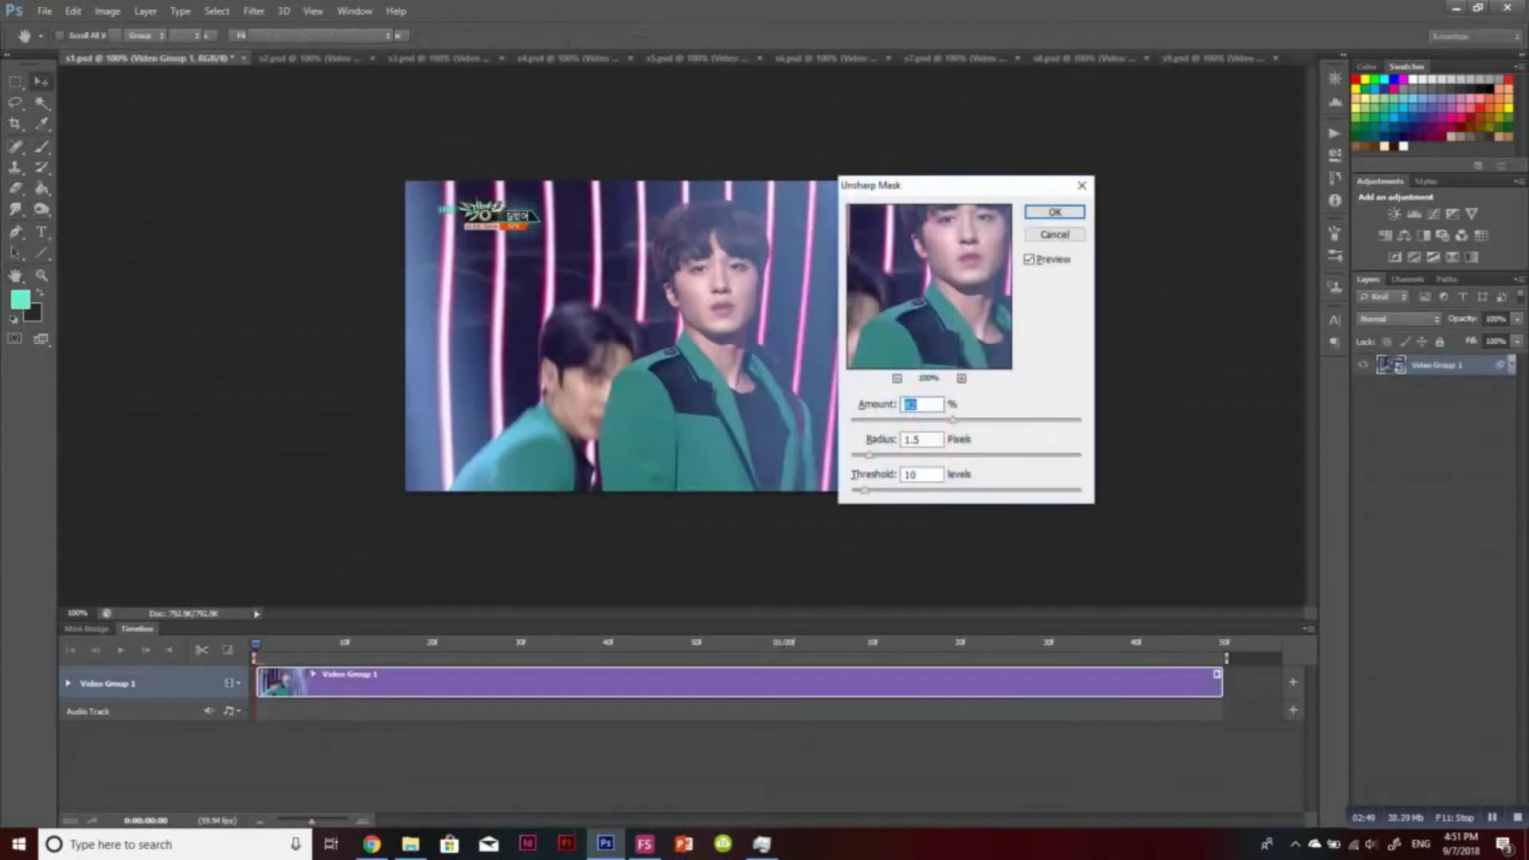
{"action": "key", "text": "Return"}
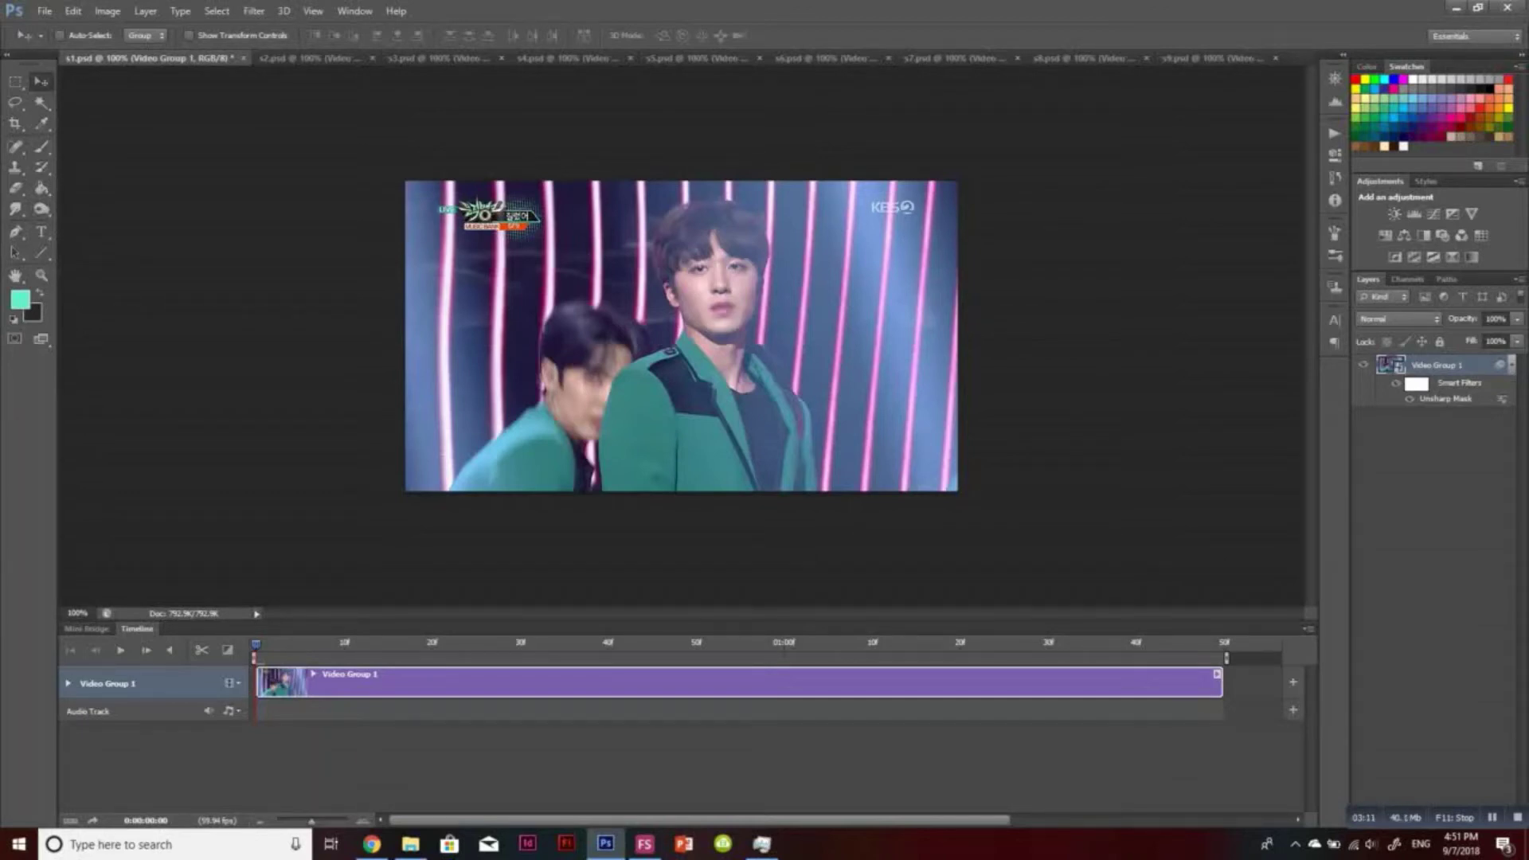
{"action": "left_click", "coordinate": [16, 124]}
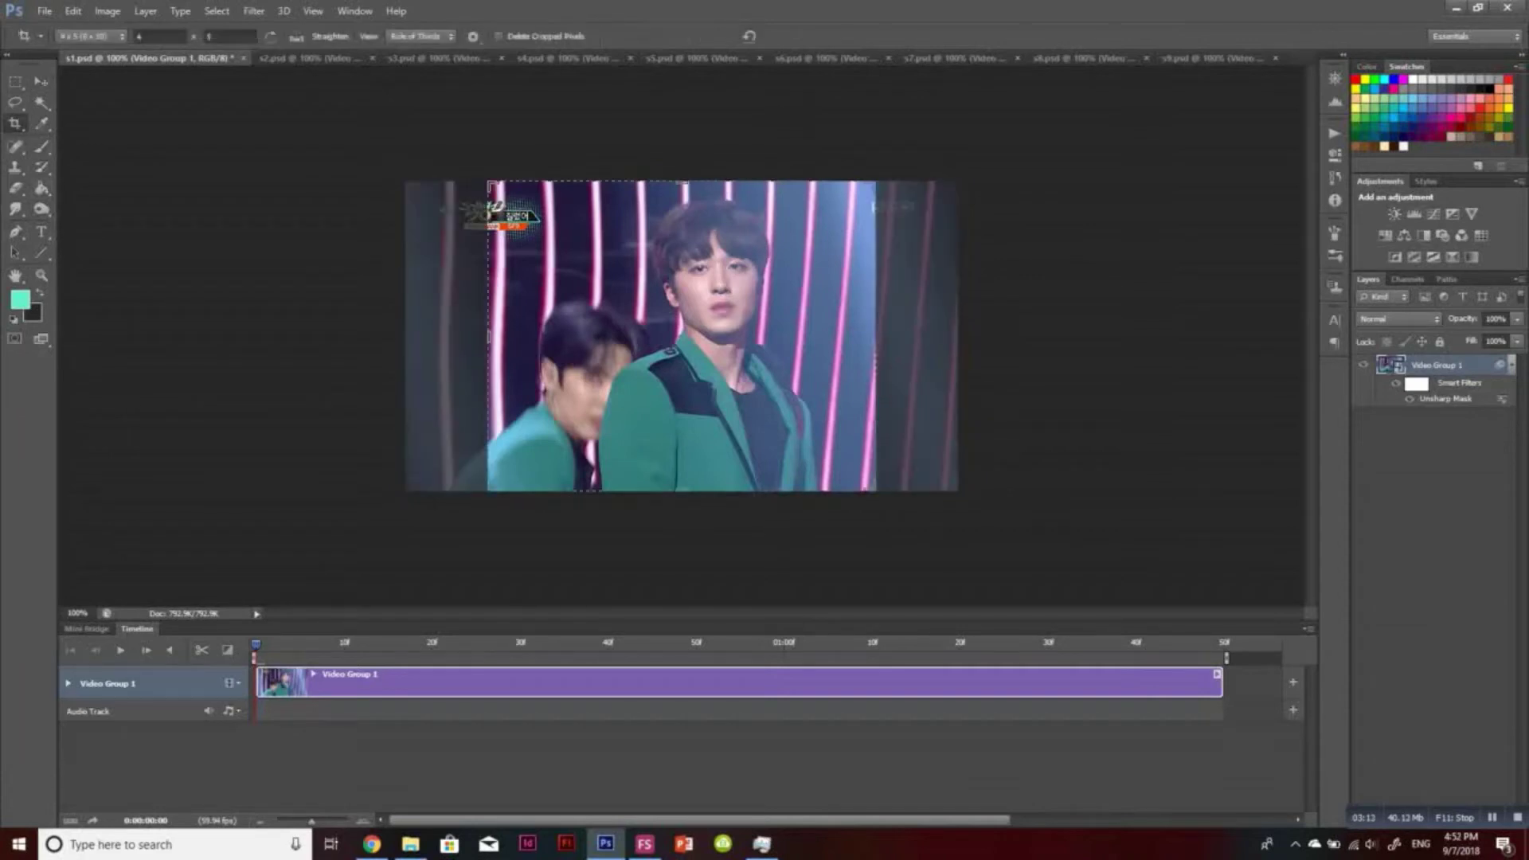
{"action": "left_click", "coordinate": [41, 82]}
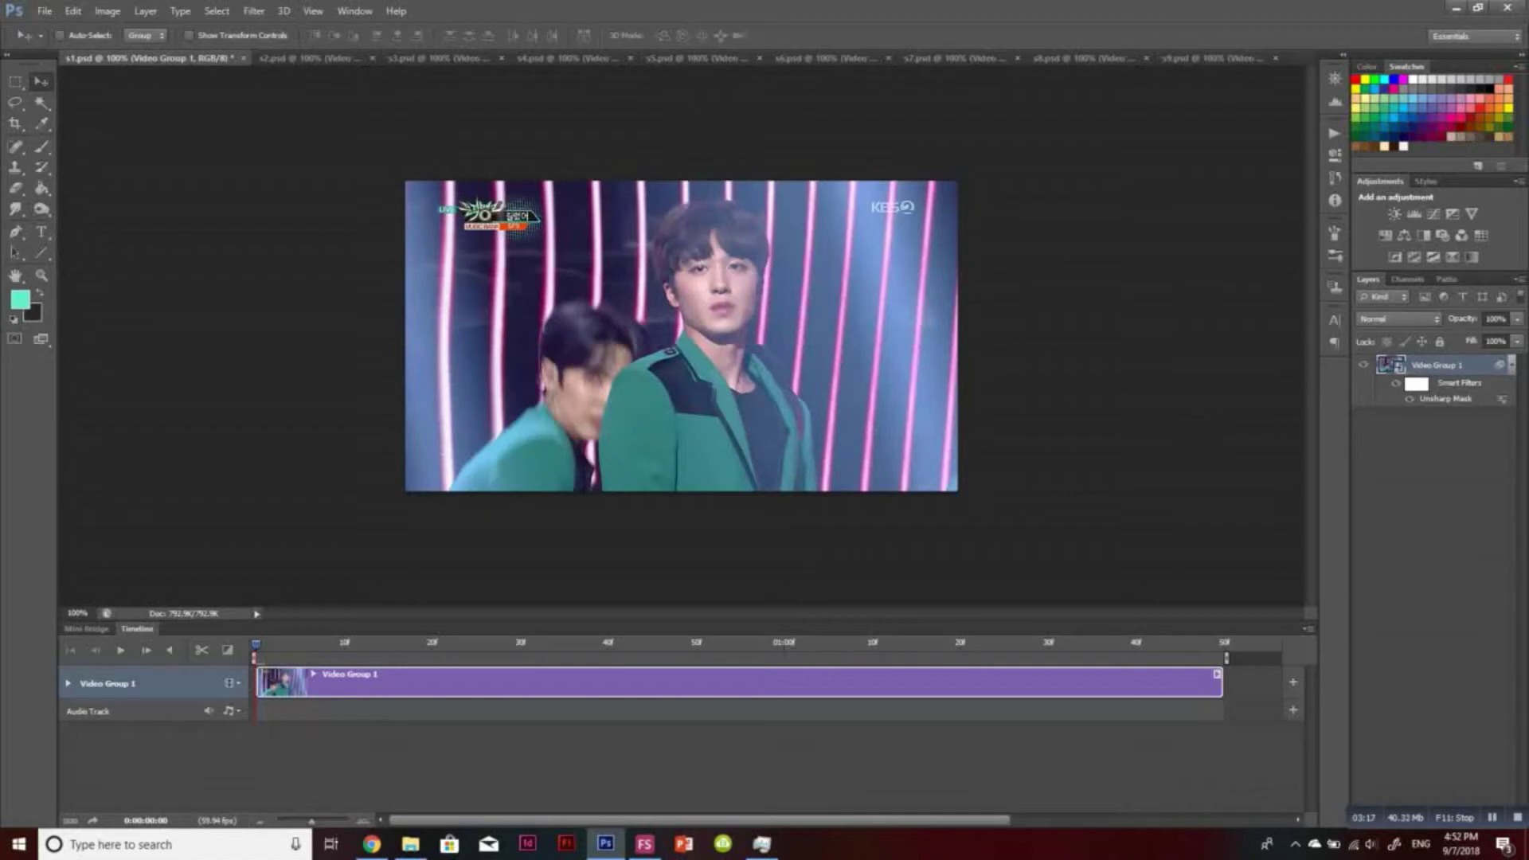
{"action": "key", "text": "ctrl+alt+c"}
{"action": "double_click", "coordinate": [728, 294]}
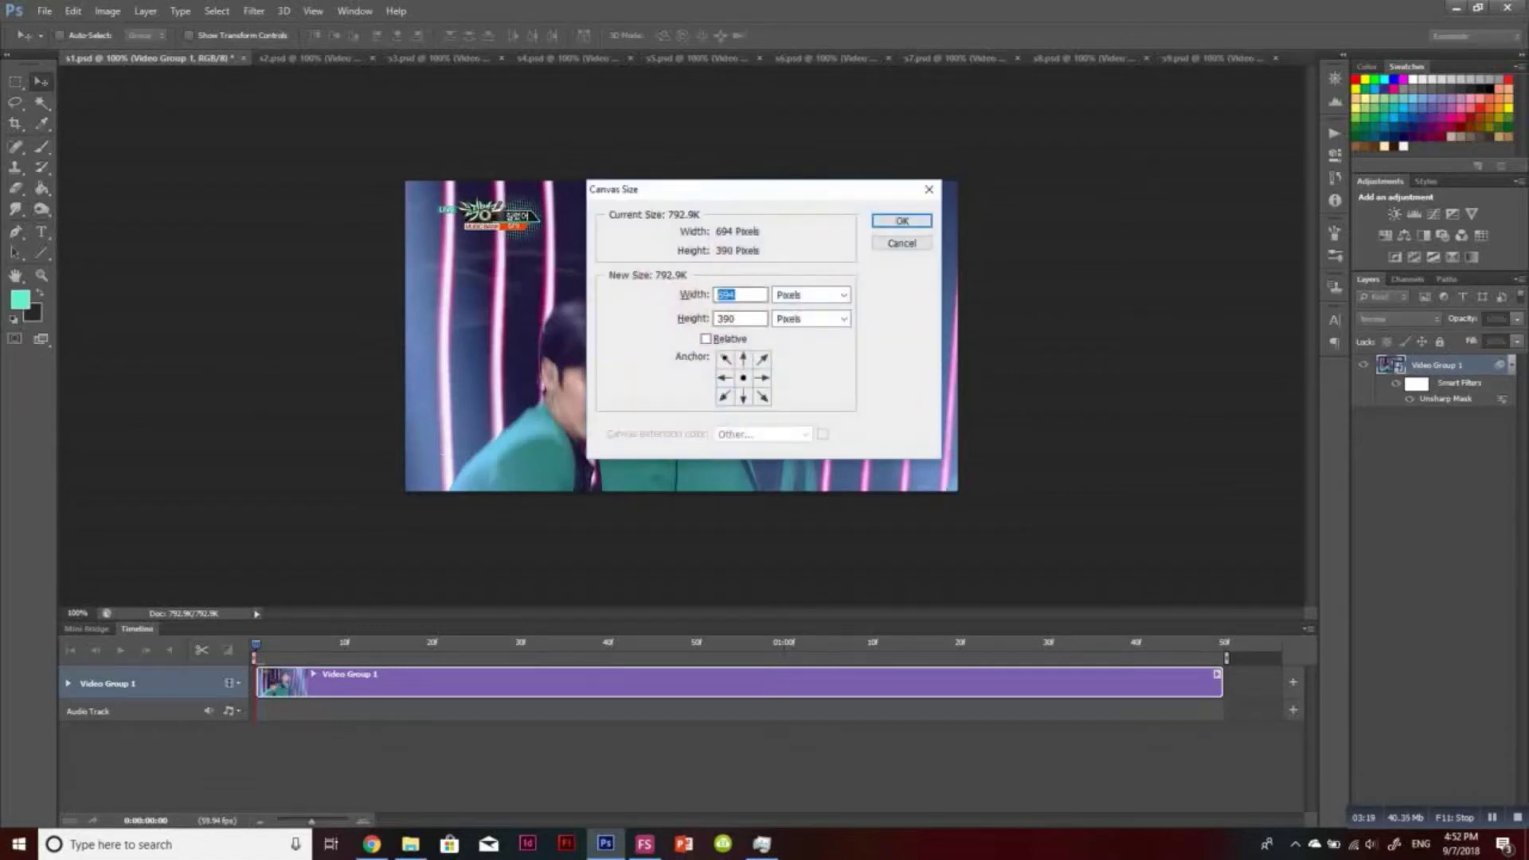
{"action": "type", "text": "177"}
{"action": "key", "text": "Tab"}
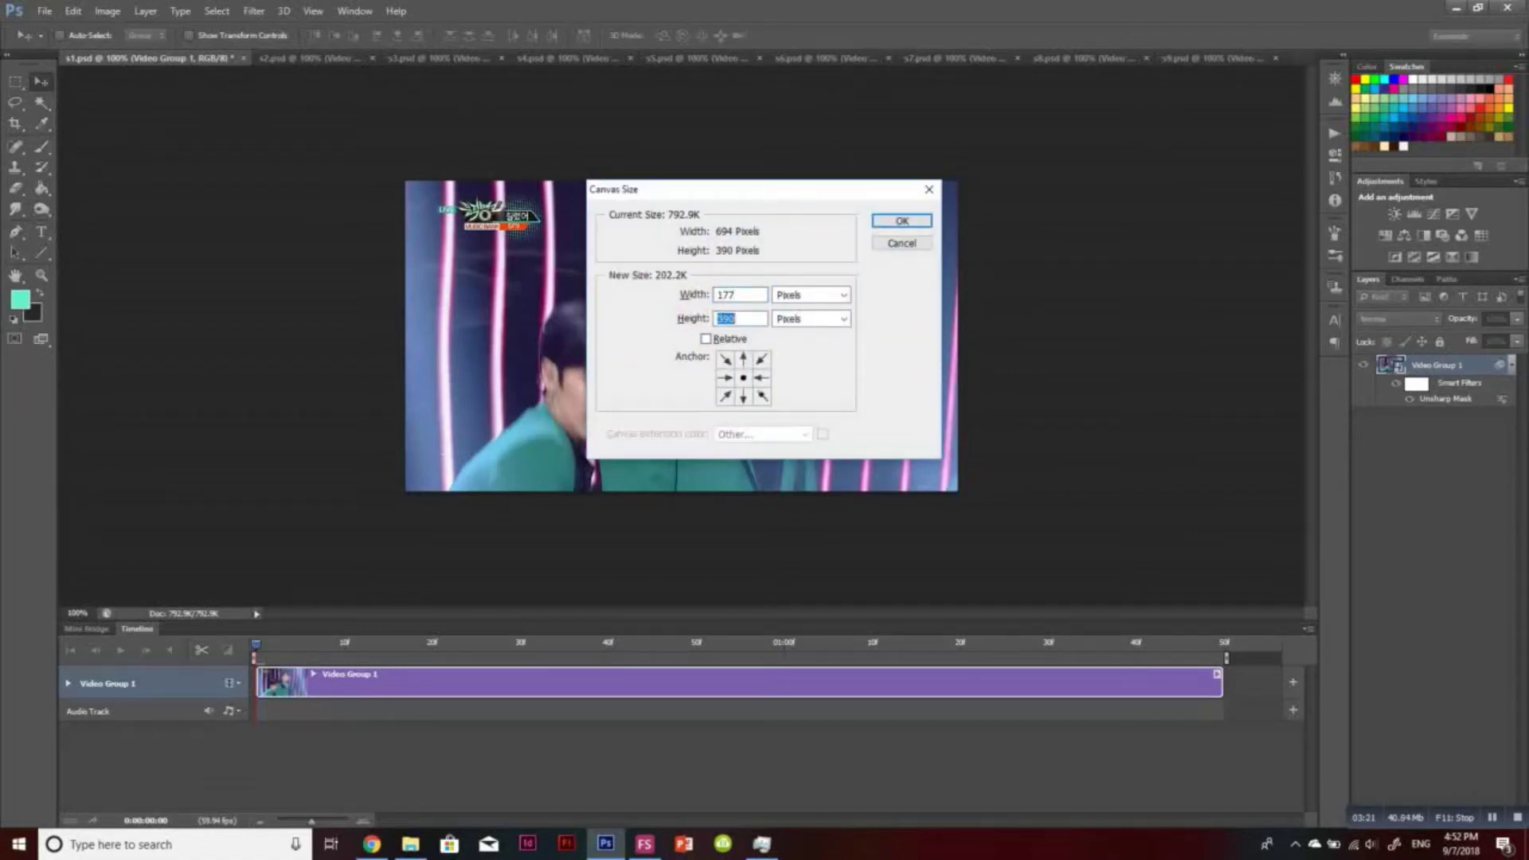
{"action": "type", "text": "300"}
{"action": "left_click", "coordinate": [901, 243]}
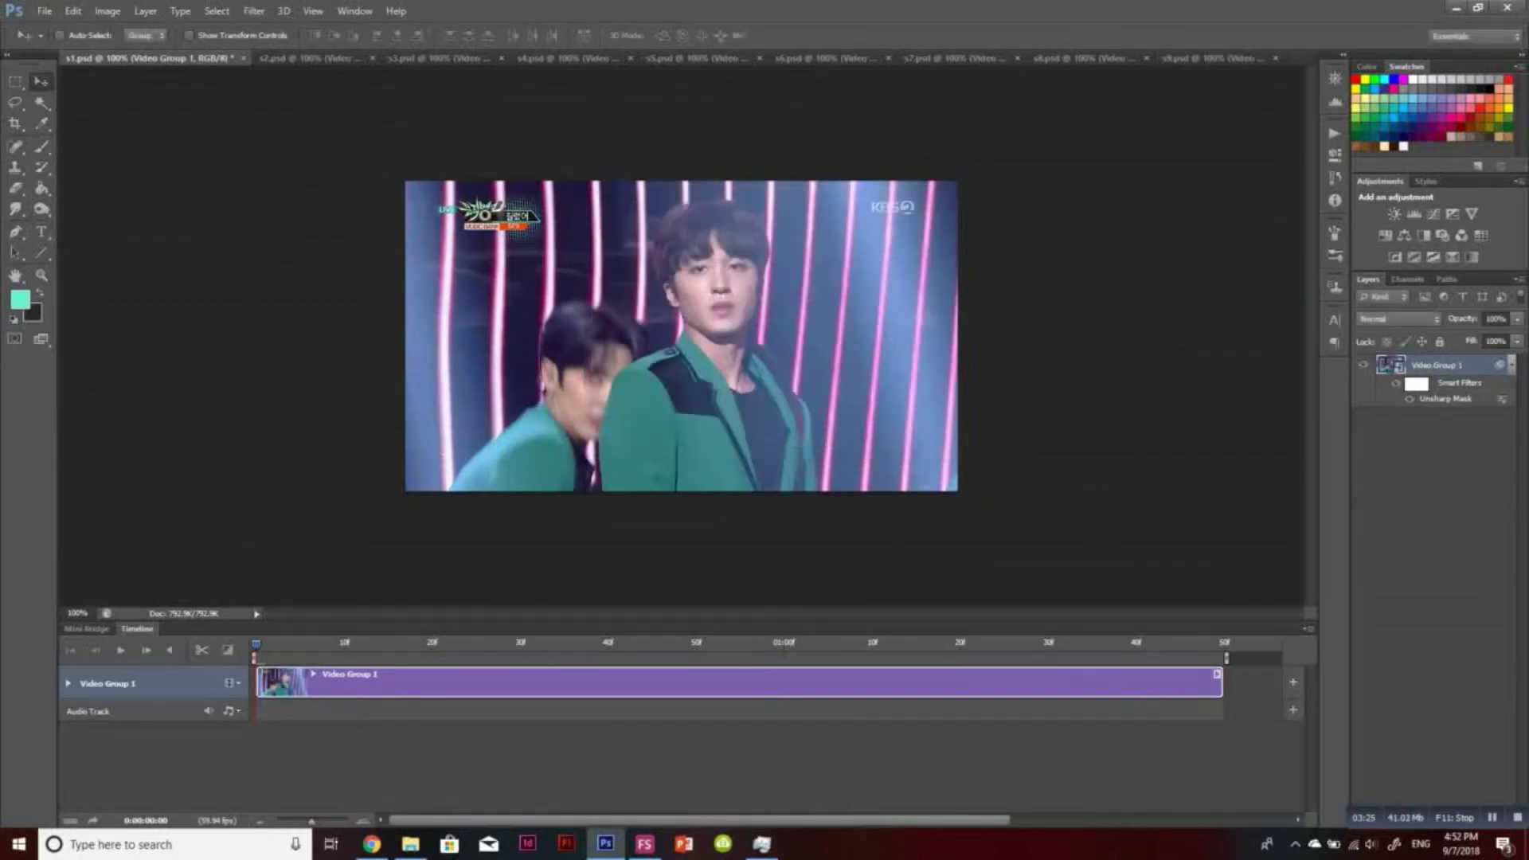
Look through the recorded crop actions stored in the crop action set
{"action": "left_click", "coordinate": [1335, 133]}
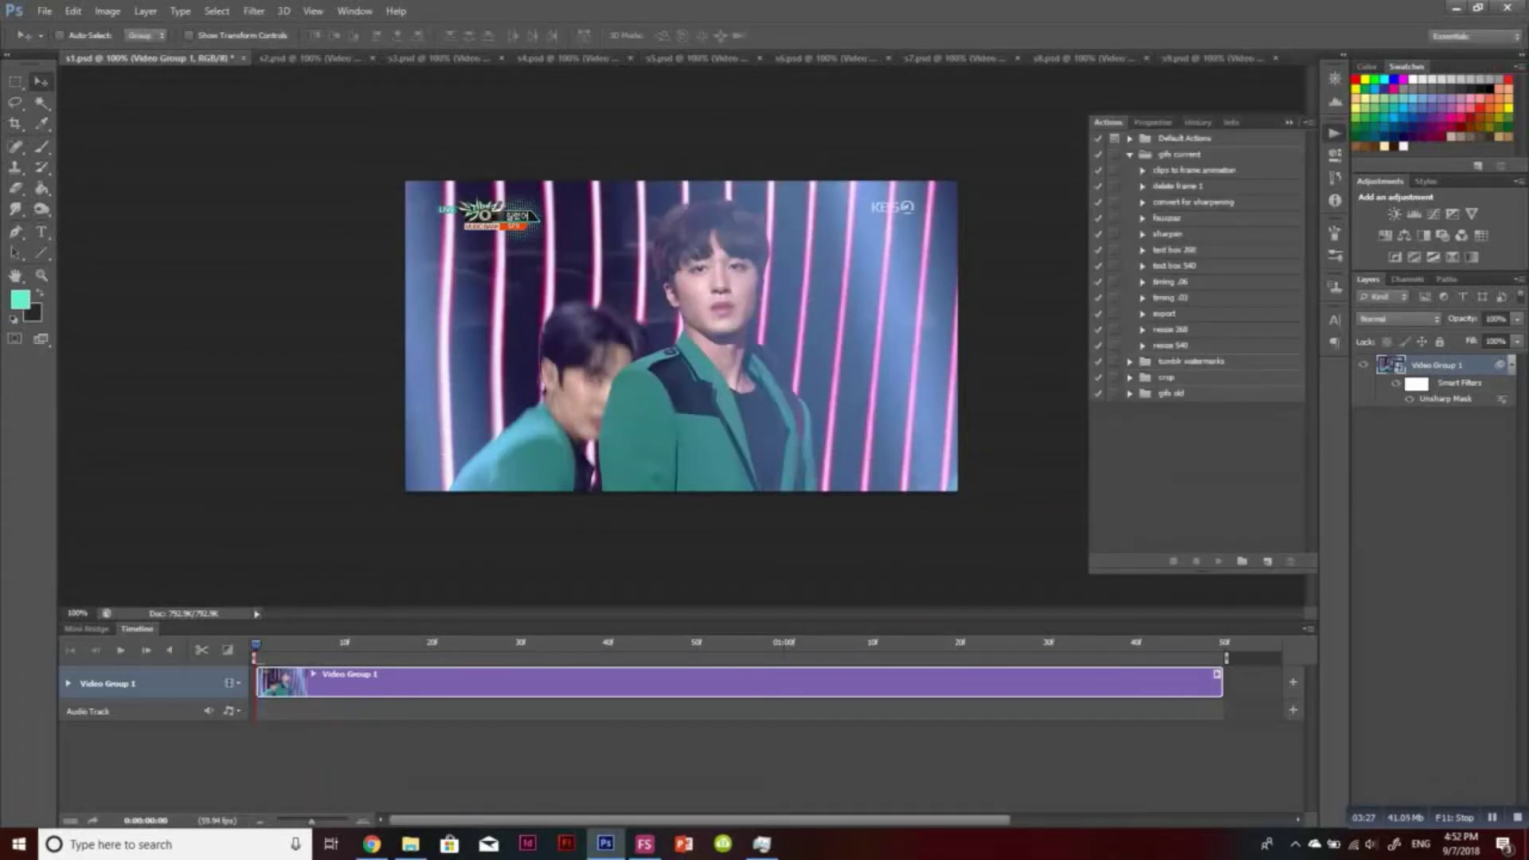
{"action": "left_click", "coordinate": [1195, 393]}
{"action": "left_click", "coordinate": [1130, 378]}
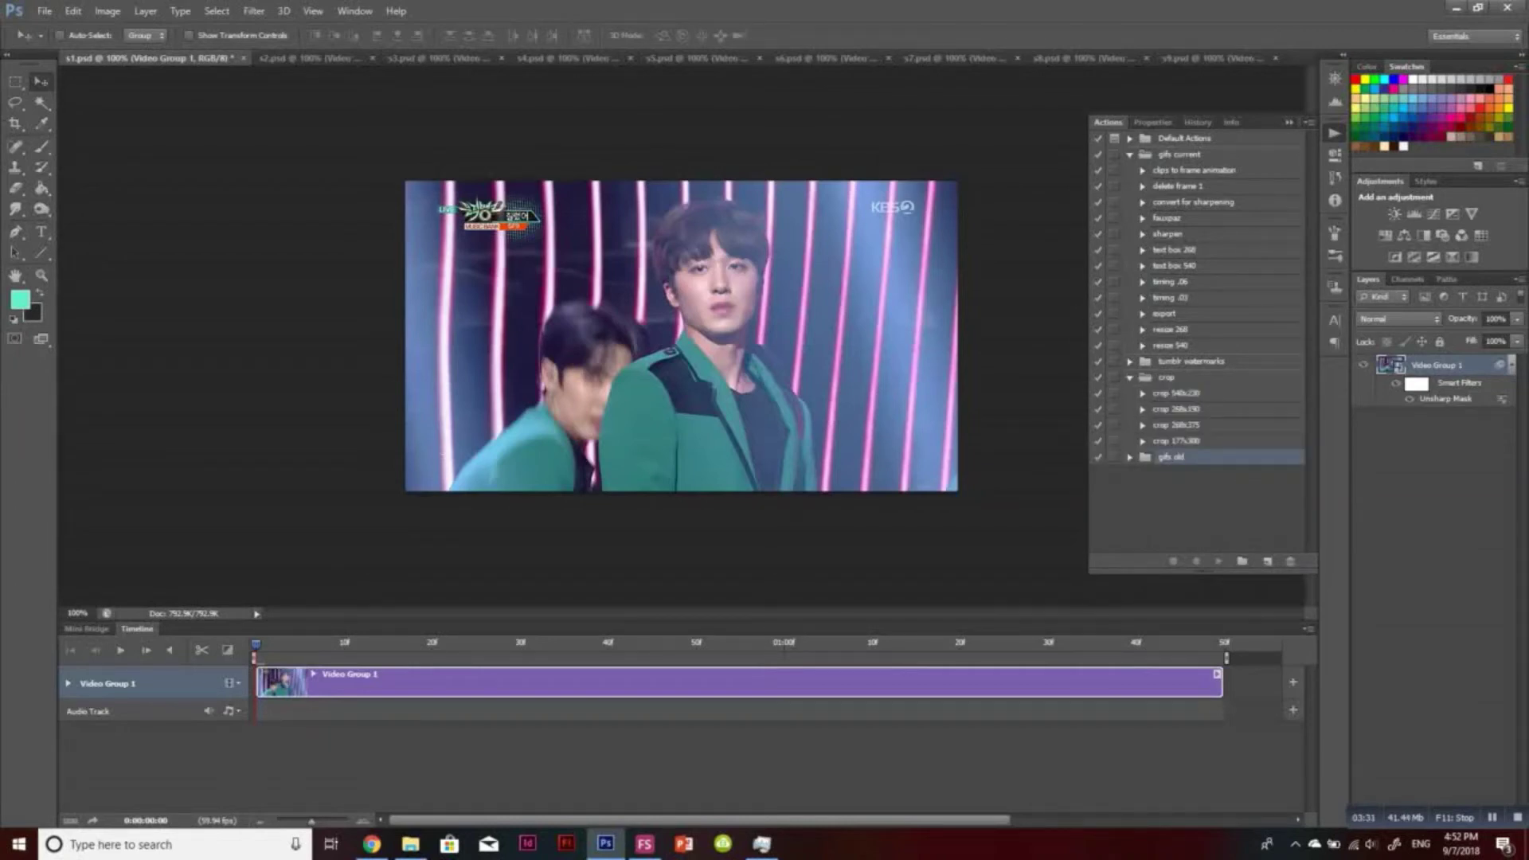
{"action": "left_click", "coordinate": [1129, 377]}
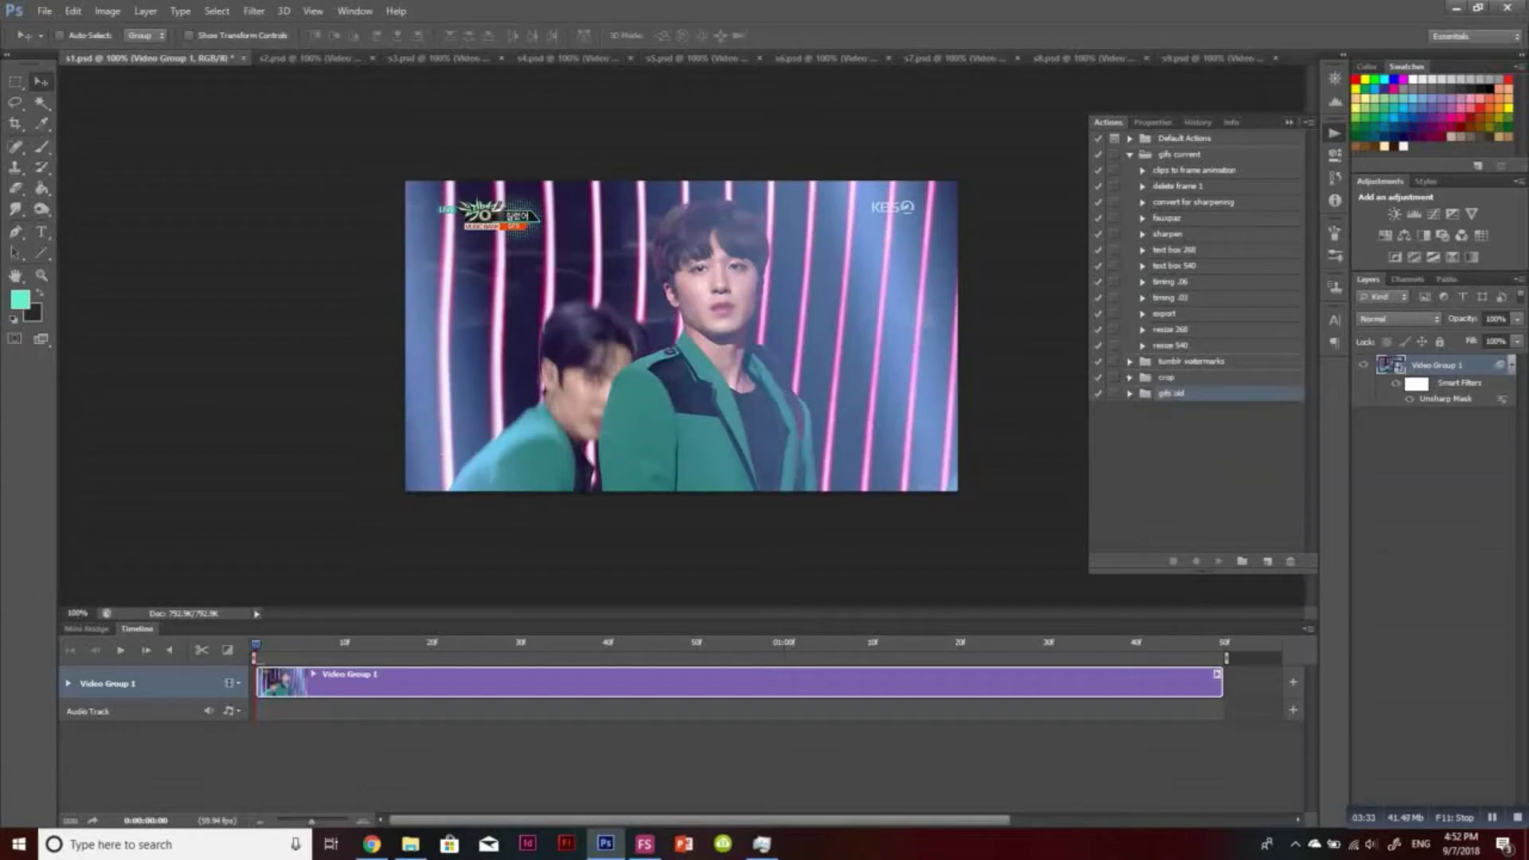
{"action": "left_click", "coordinate": [1290, 122]}
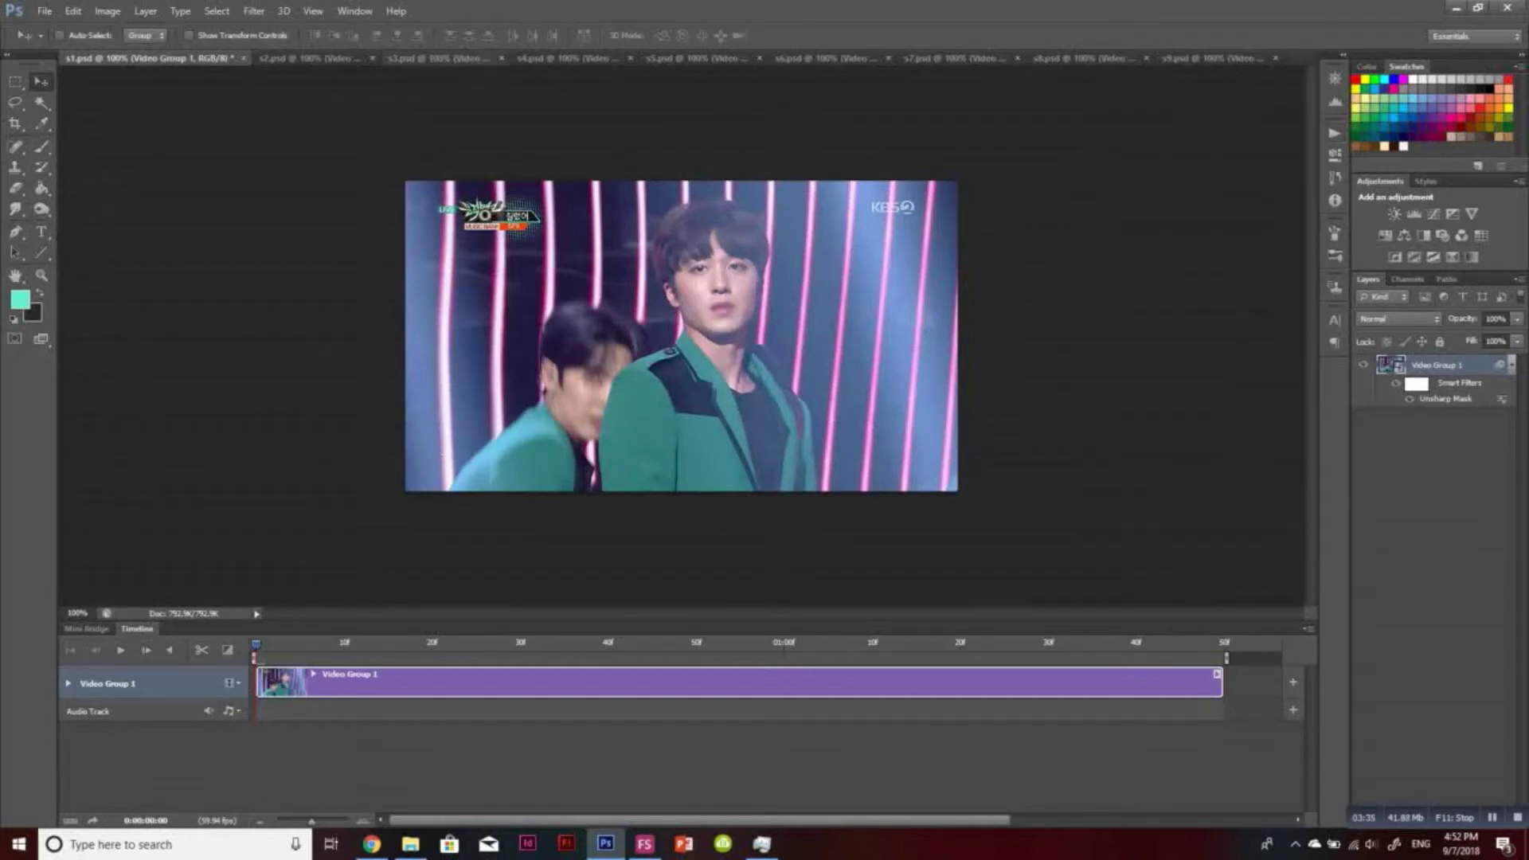
Batch-run the "crop 177x300" action from the crop set on all opened files, with no destination
{"action": "left_click", "coordinate": [44, 10]}
{"action": "mouse_move", "coordinate": [199, 330]}
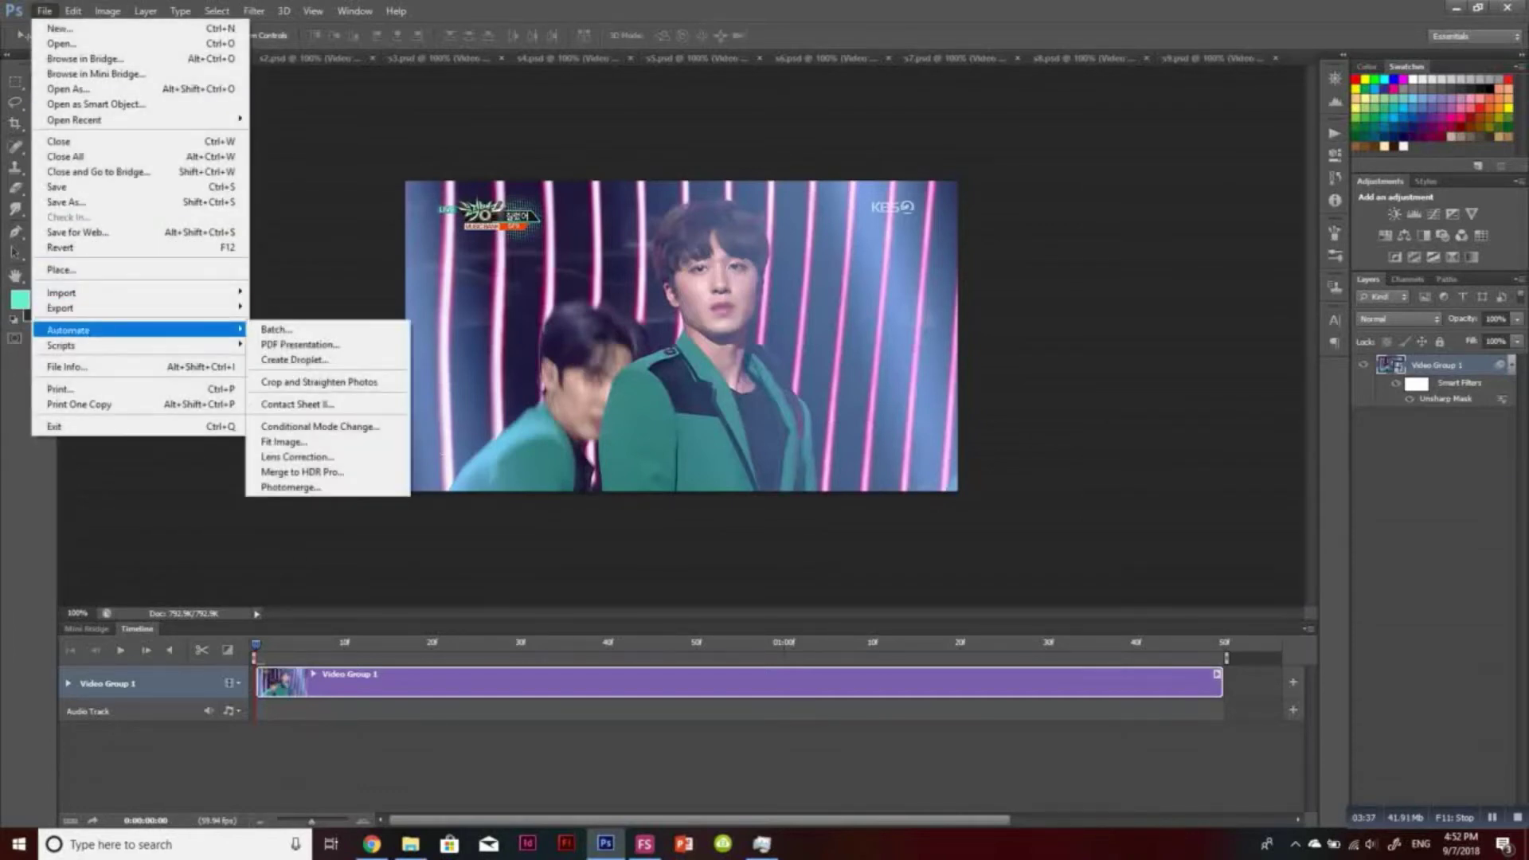
{"action": "left_click", "coordinate": [279, 330]}
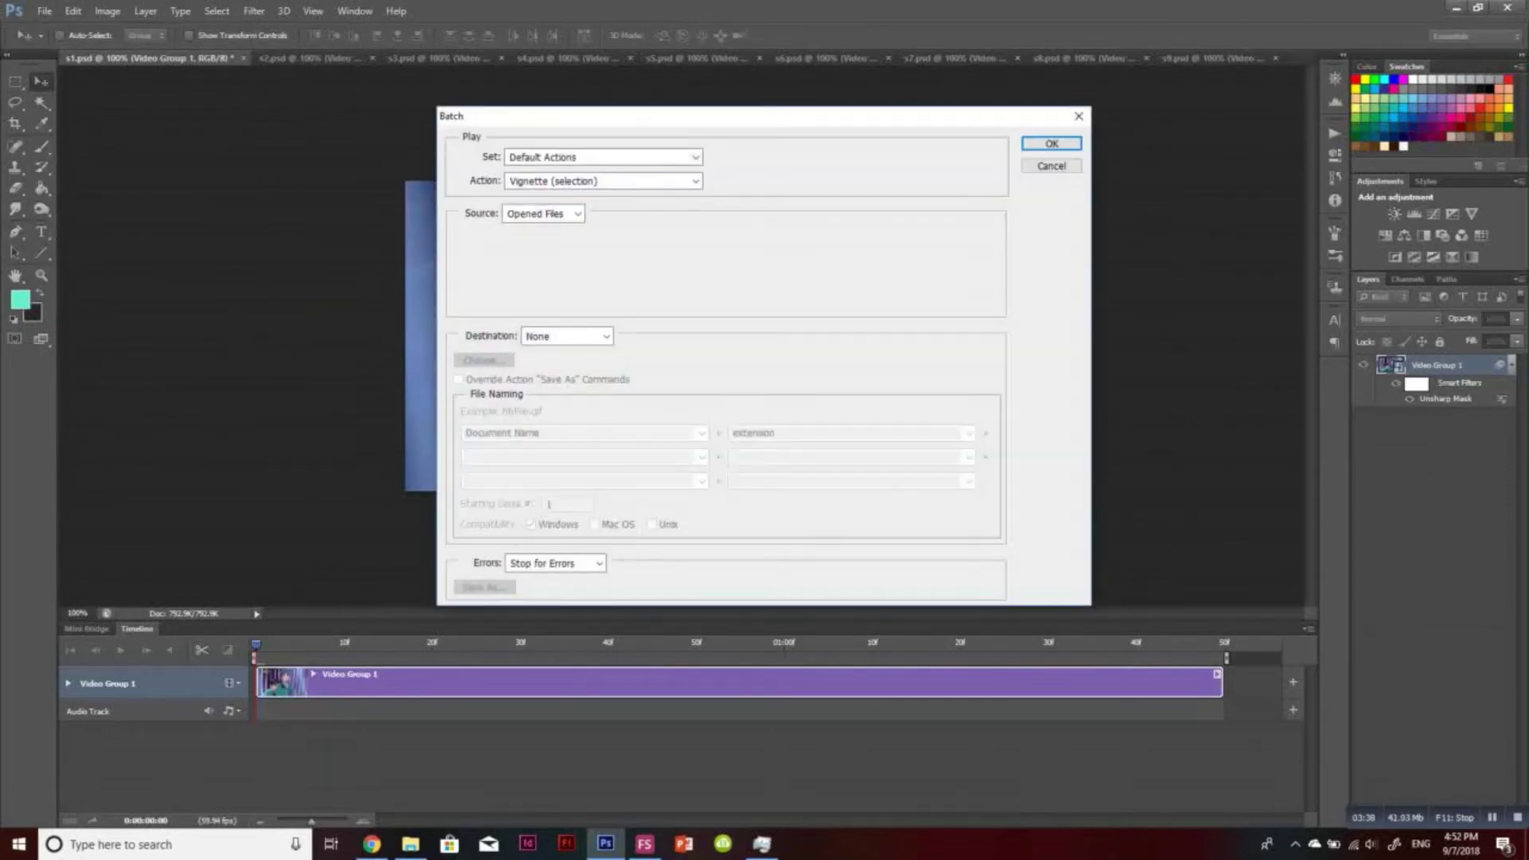
{"action": "left_click", "coordinate": [695, 156]}
{"action": "left_click", "coordinate": [518, 211]}
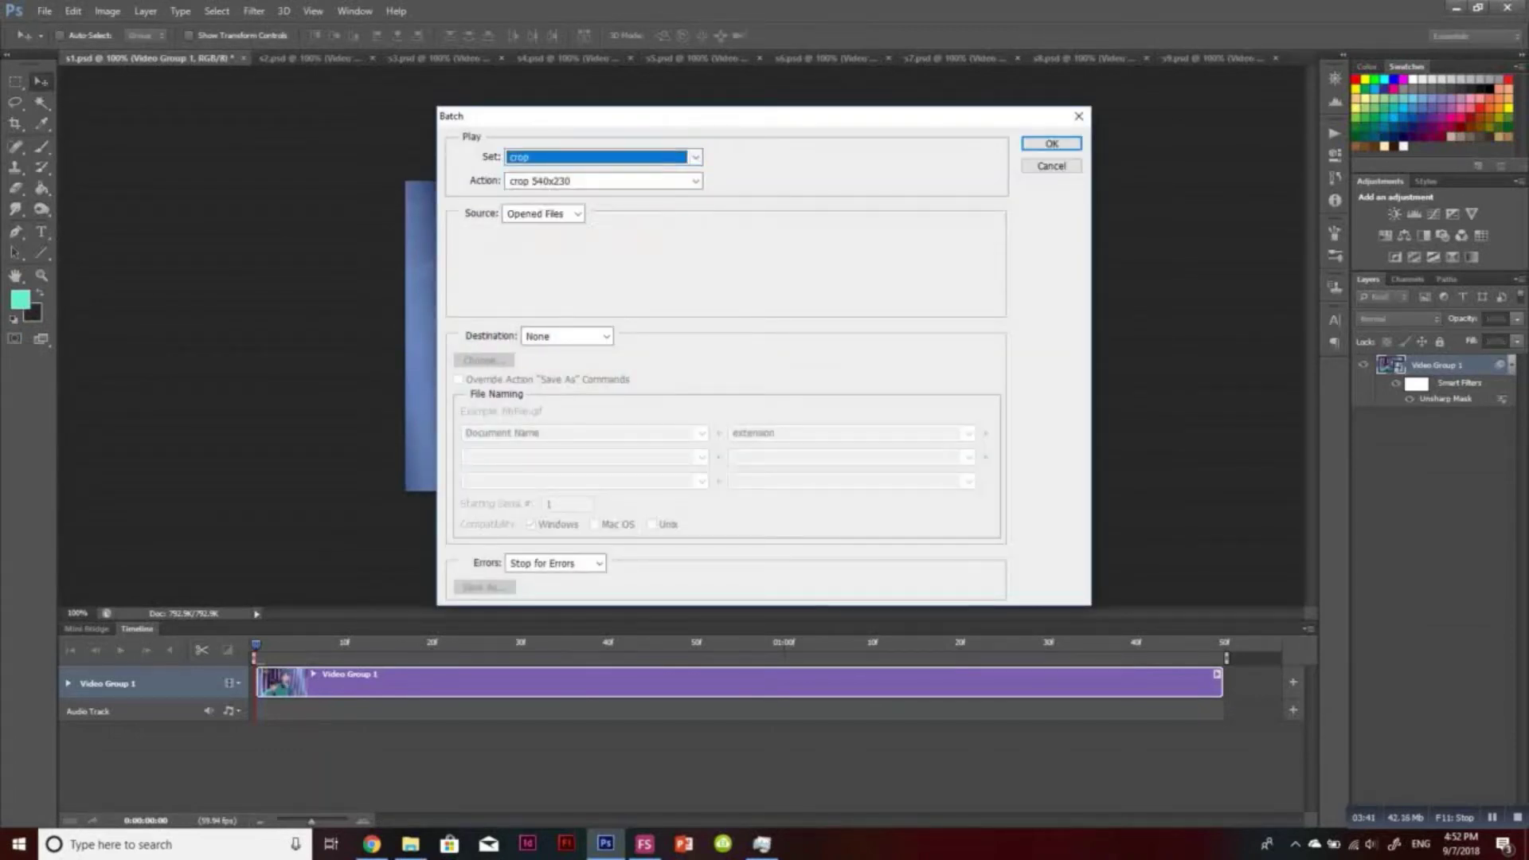
{"action": "left_click", "coordinate": [695, 181]}
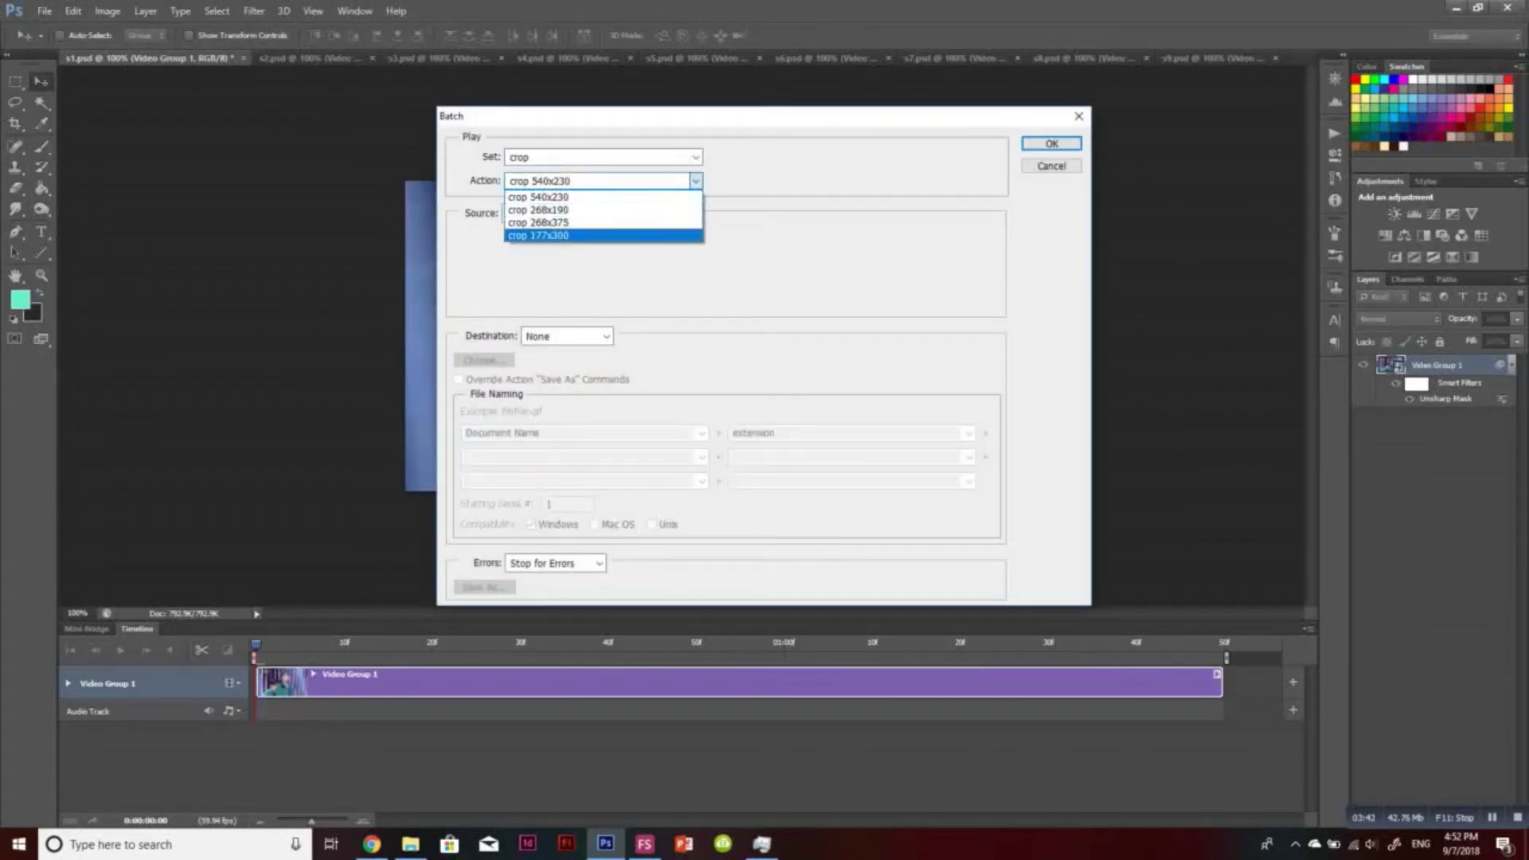
{"action": "left_click", "coordinate": [538, 236]}
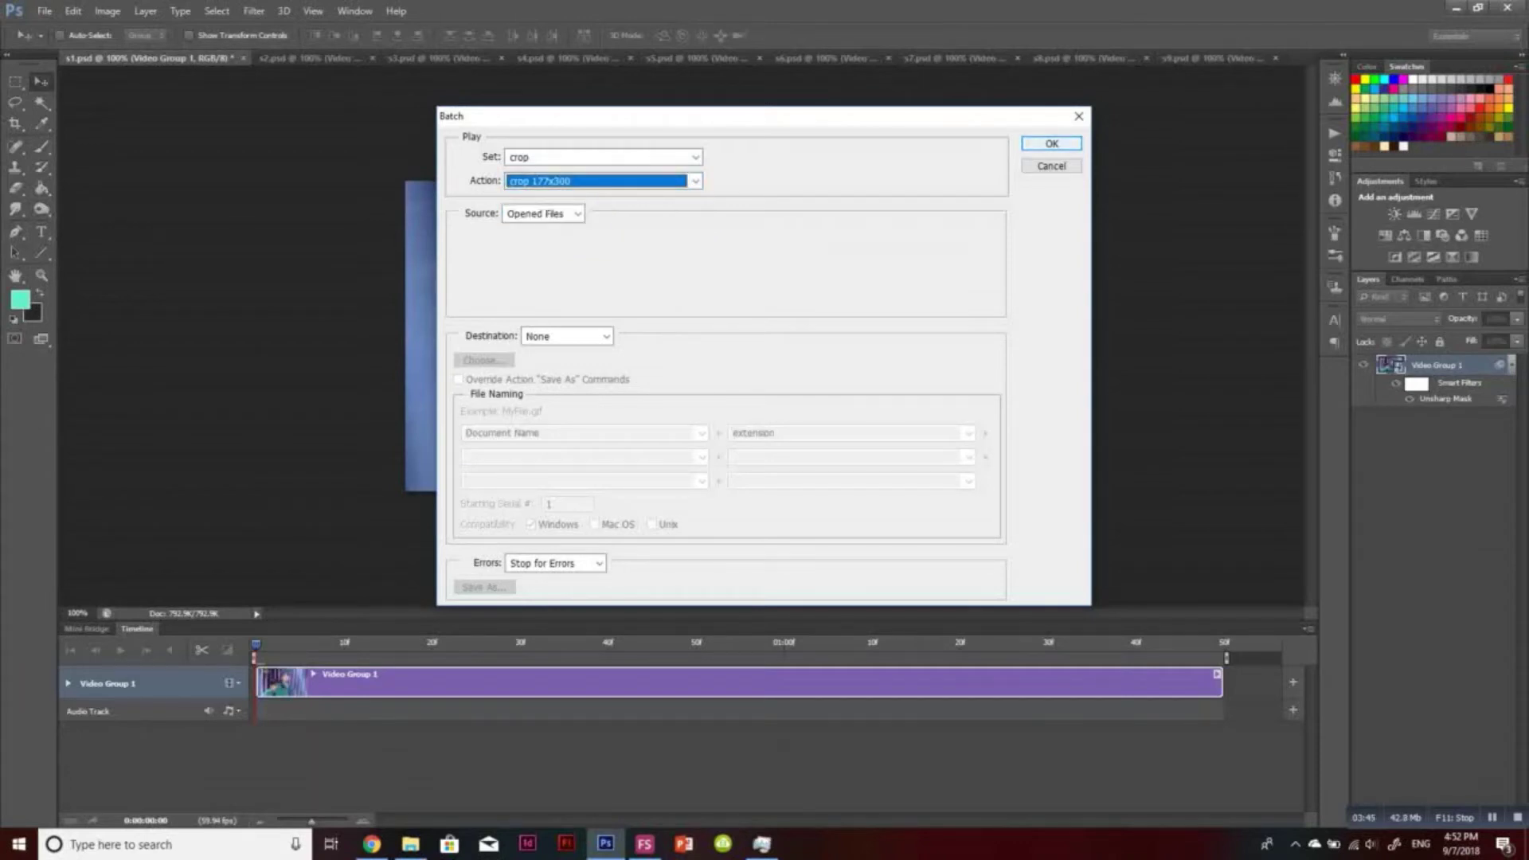
{"action": "left_click", "coordinate": [1051, 143]}
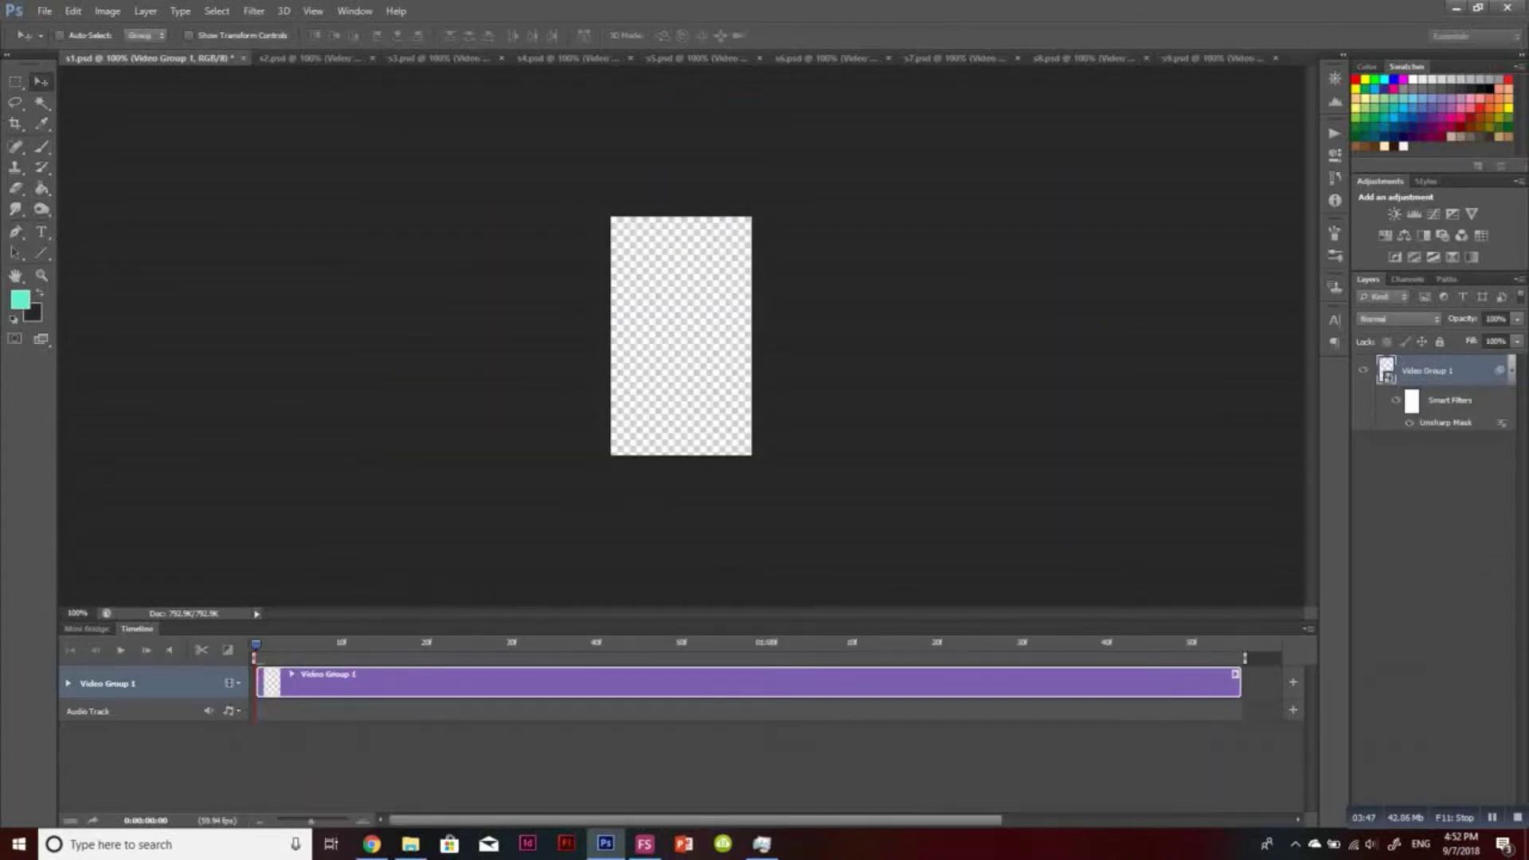
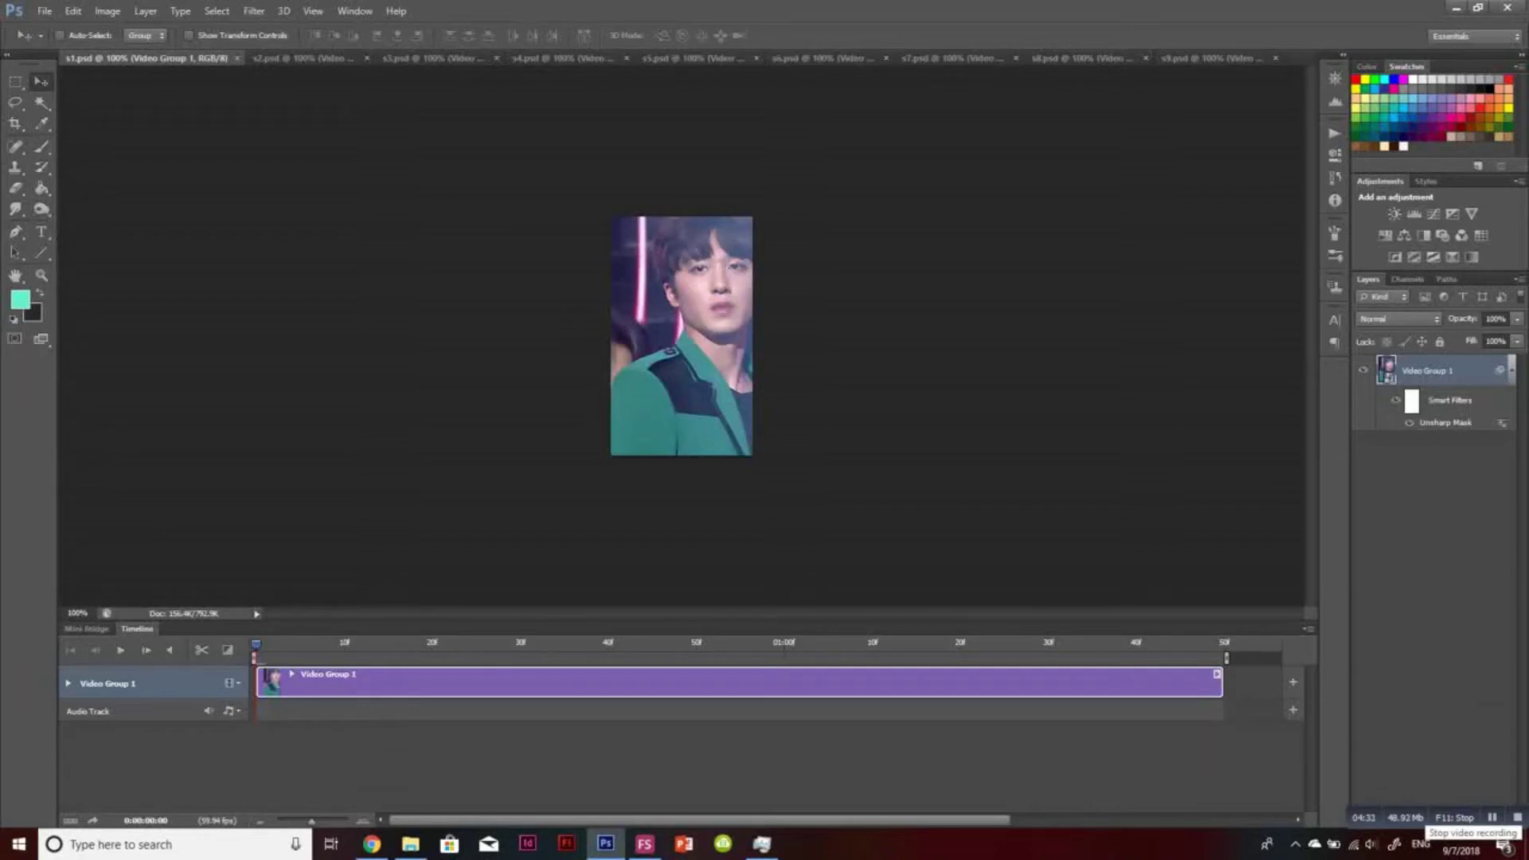
Expand Video Group 1's animation properties in s1.psd and reposition the clip to centre the singer's face, checking the framing with playback
{"action": "left_click", "coordinate": [67, 683]}
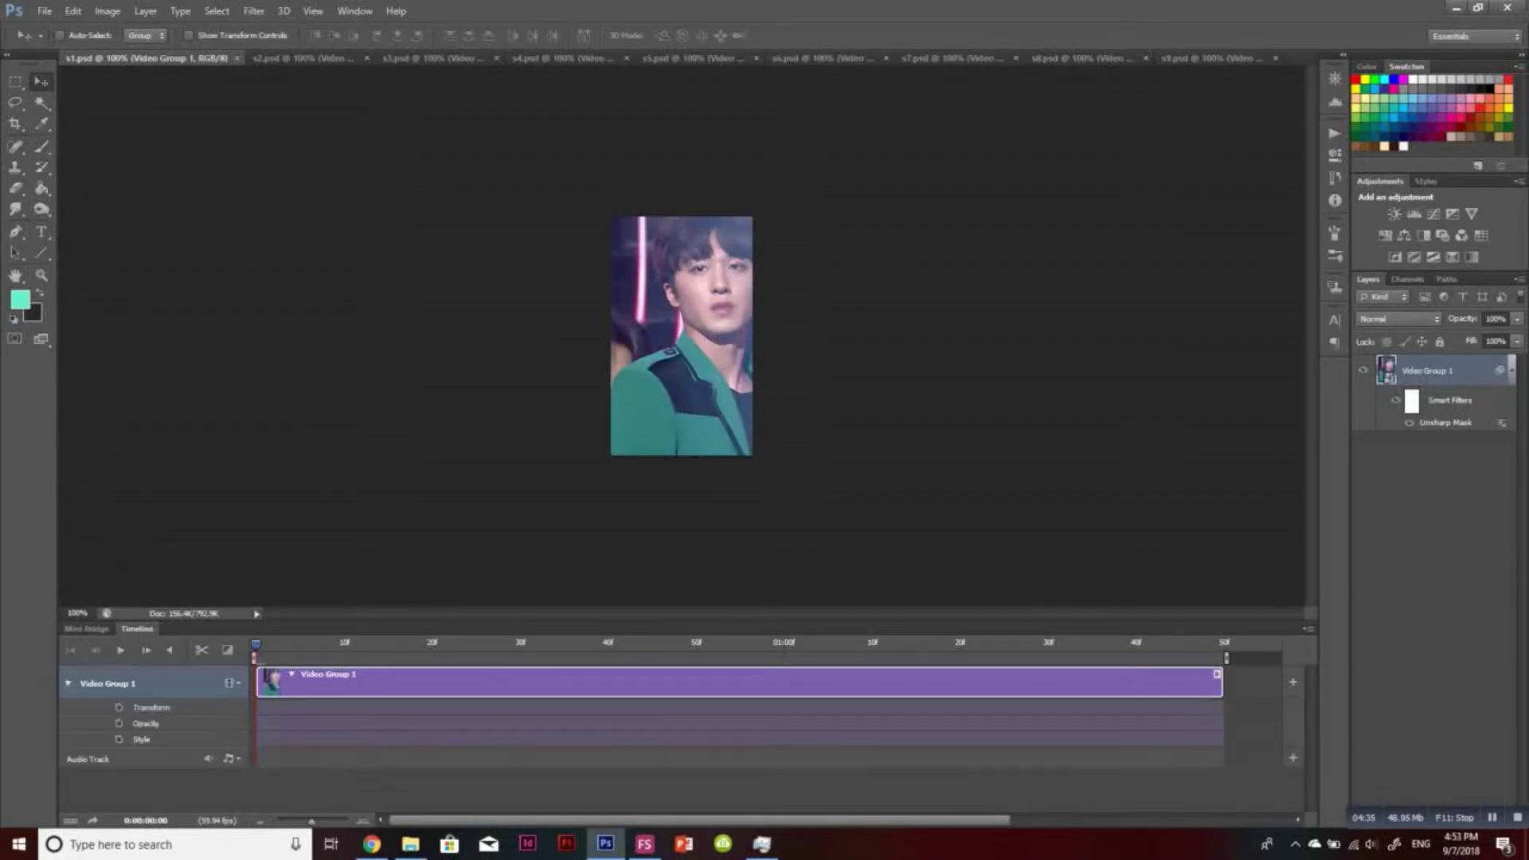
{"action": "left_click_drag", "start_coordinate": [829, 365], "coordinate": [805, 377]}
{"action": "key", "text": "space"}
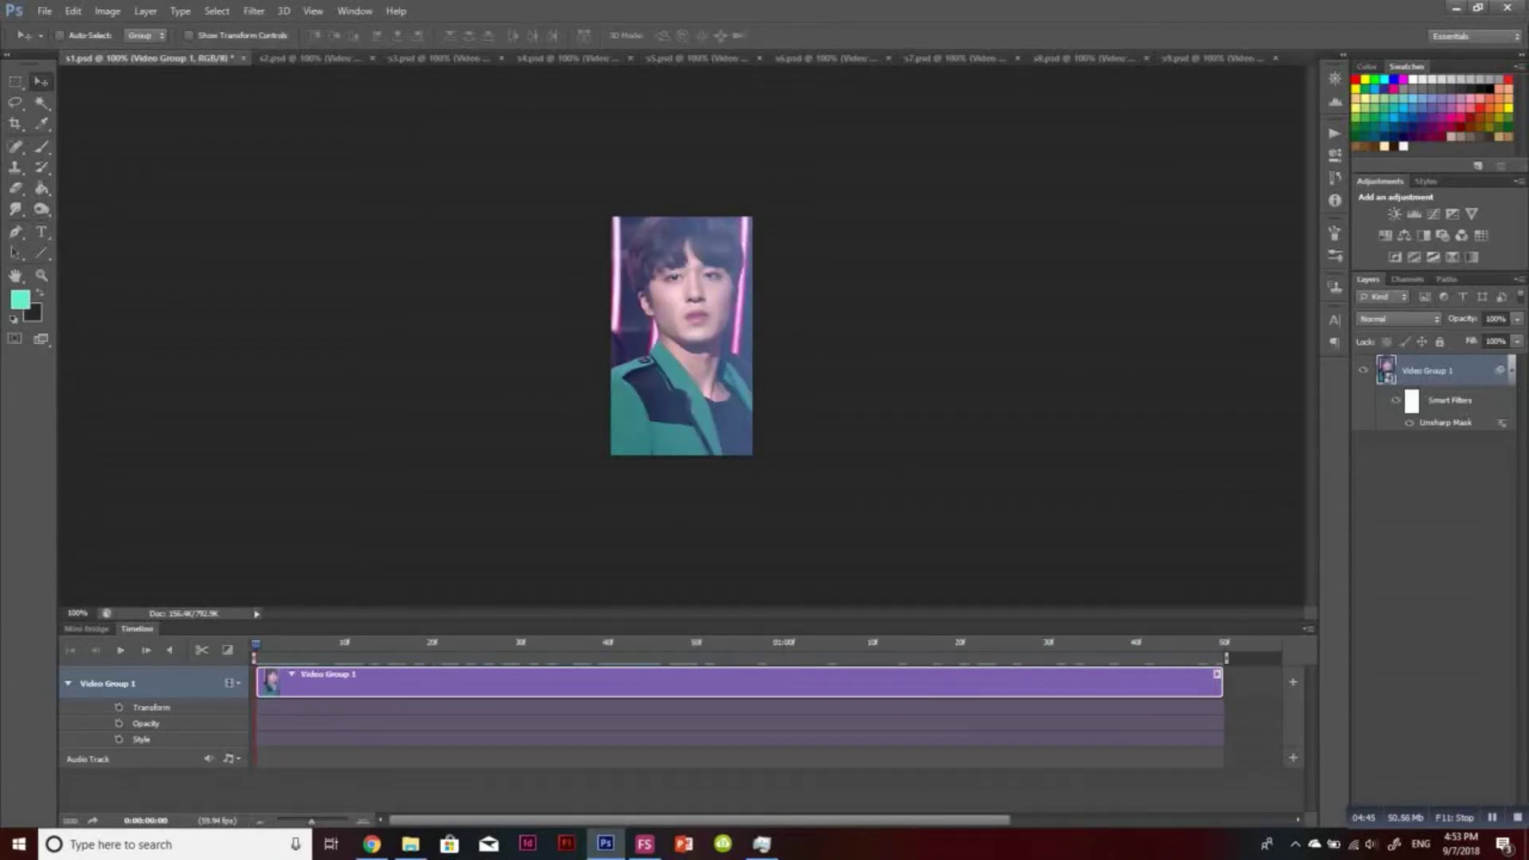
{"action": "key", "text": "space"}
{"action": "key", "text": "space"}
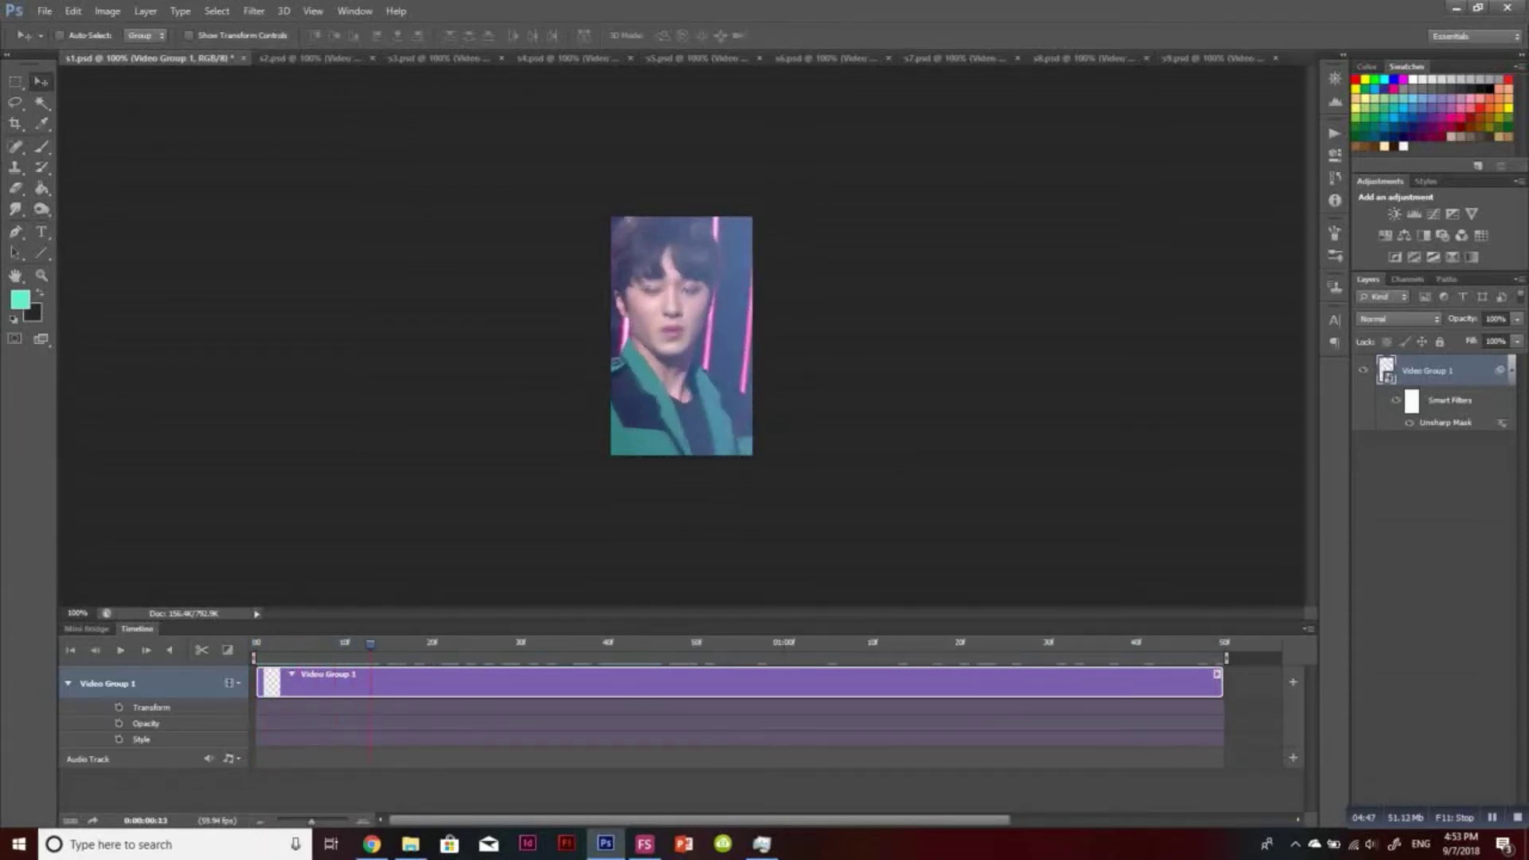
{"action": "left_click_drag", "start_coordinate": [635, 558], "coordinate": [666, 558]}
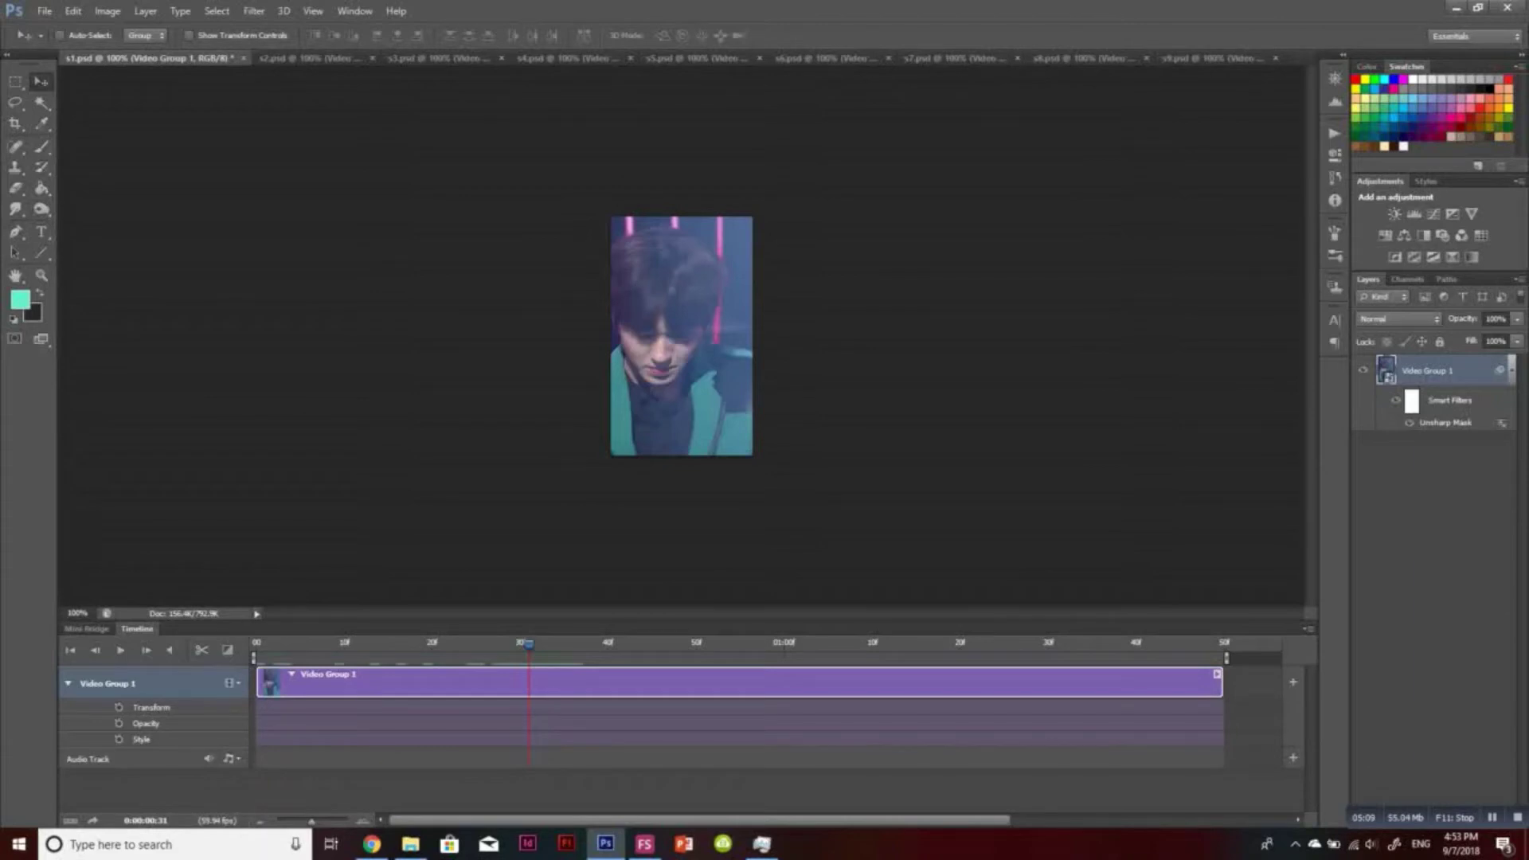
Enable Transform keyframing for Video Group 1 with a first keyframe at frame 33, and play the clip onward from there
{"action": "mouse_move", "coordinate": [528, 644]}
{"action": "left_mouse_down"}
{"action": "mouse_move", "coordinate": [555, 645]}
{"action": "mouse_move", "coordinate": [520, 644]}
{"action": "left_mouse_up"}
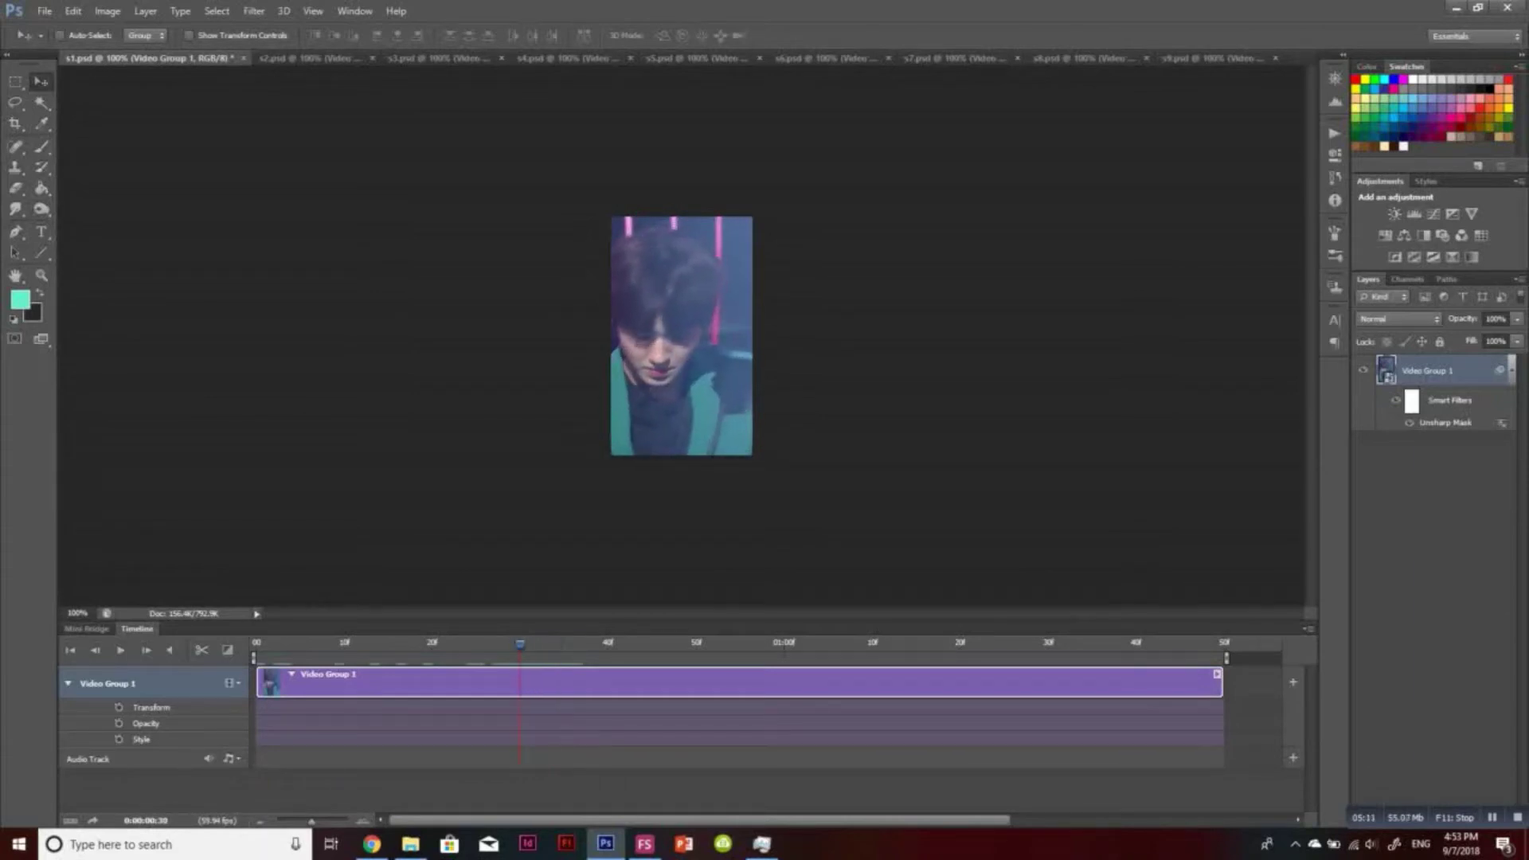
{"action": "key", "text": "Right"}
{"action": "key", "text": "Right"}
{"action": "key", "text": "Right"}
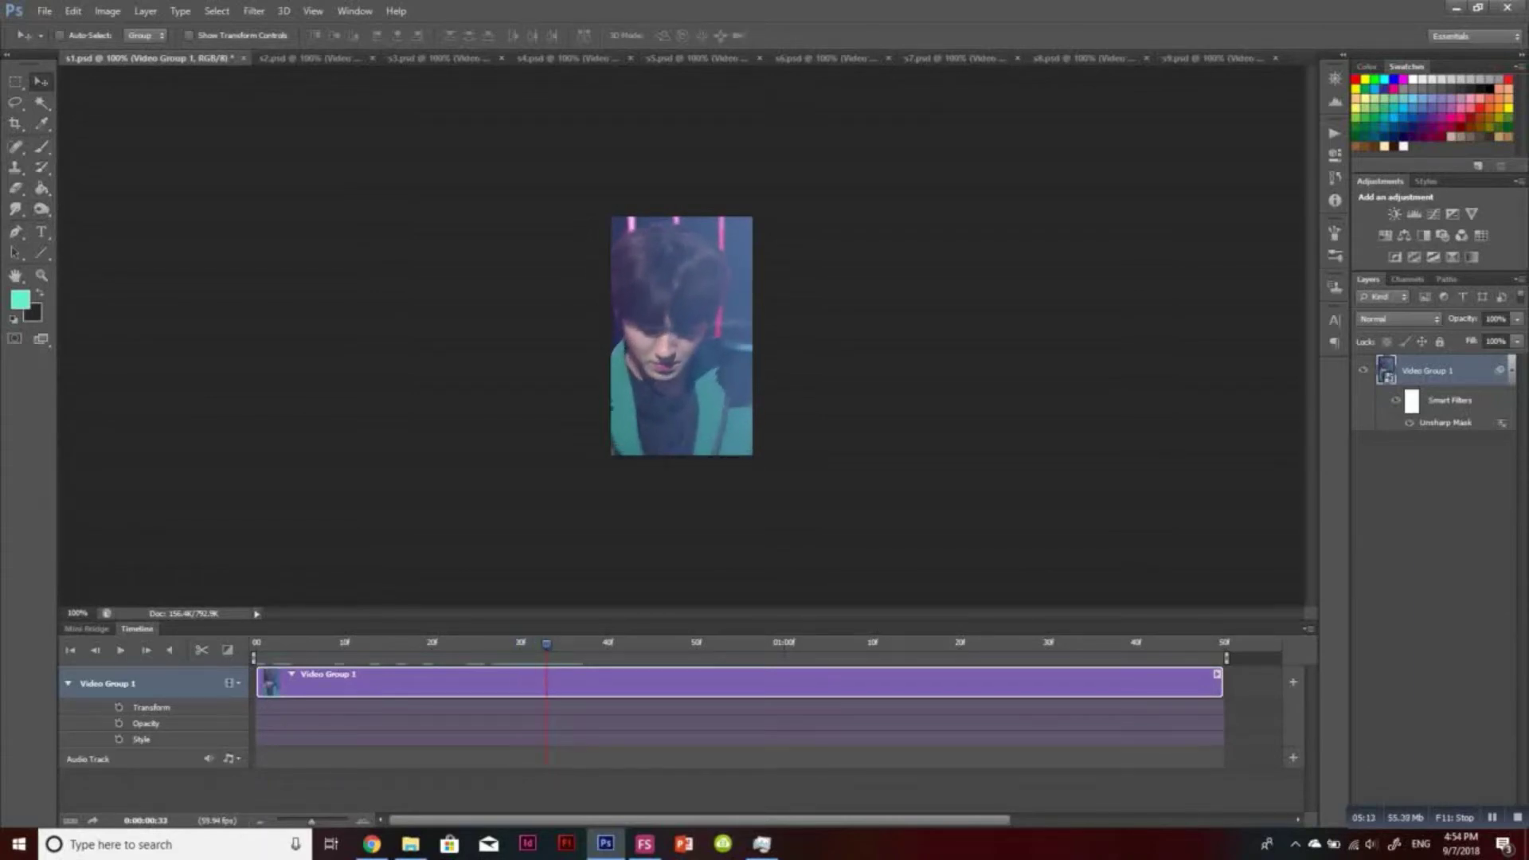
{"action": "left_click", "coordinate": [119, 707]}
{"action": "key", "text": "space"}
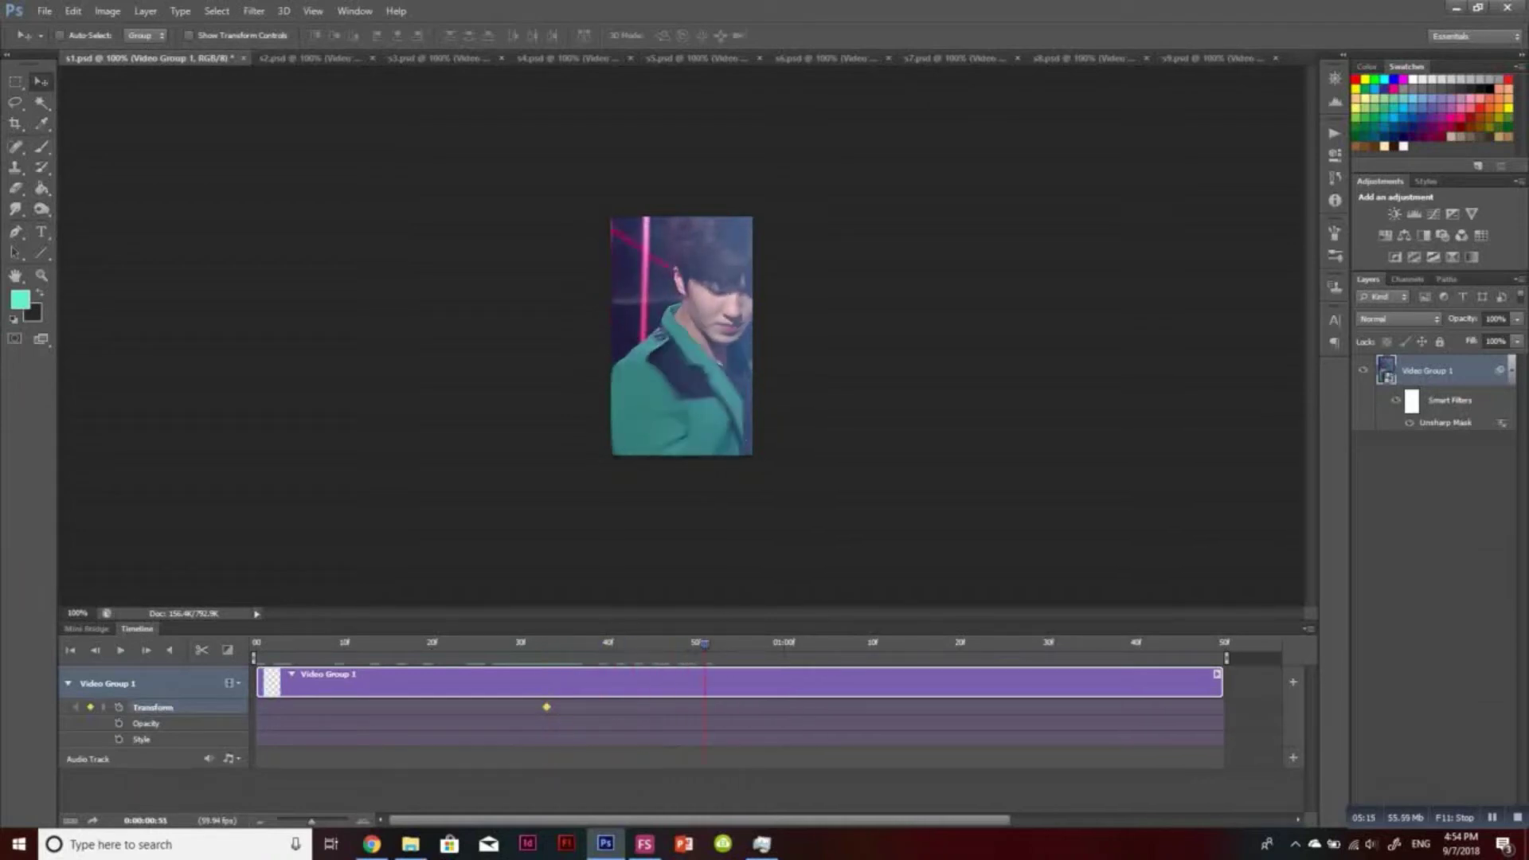
Reposition the clip at frame 51 to centre the face, check the movement with playback, and add a Transform keyframe at 01:00f
{"action": "mouse_move", "coordinate": [687, 645]}
{"action": "left_mouse_down"}
{"action": "mouse_move", "coordinate": [573, 644]}
{"action": "mouse_move", "coordinate": [740, 645]}
{"action": "mouse_move", "coordinate": [704, 645]}
{"action": "left_mouse_up"}
{"action": "left_click_drag", "start_coordinate": [800, 526], "coordinate": [771, 494]}
{"action": "key", "text": "space"}
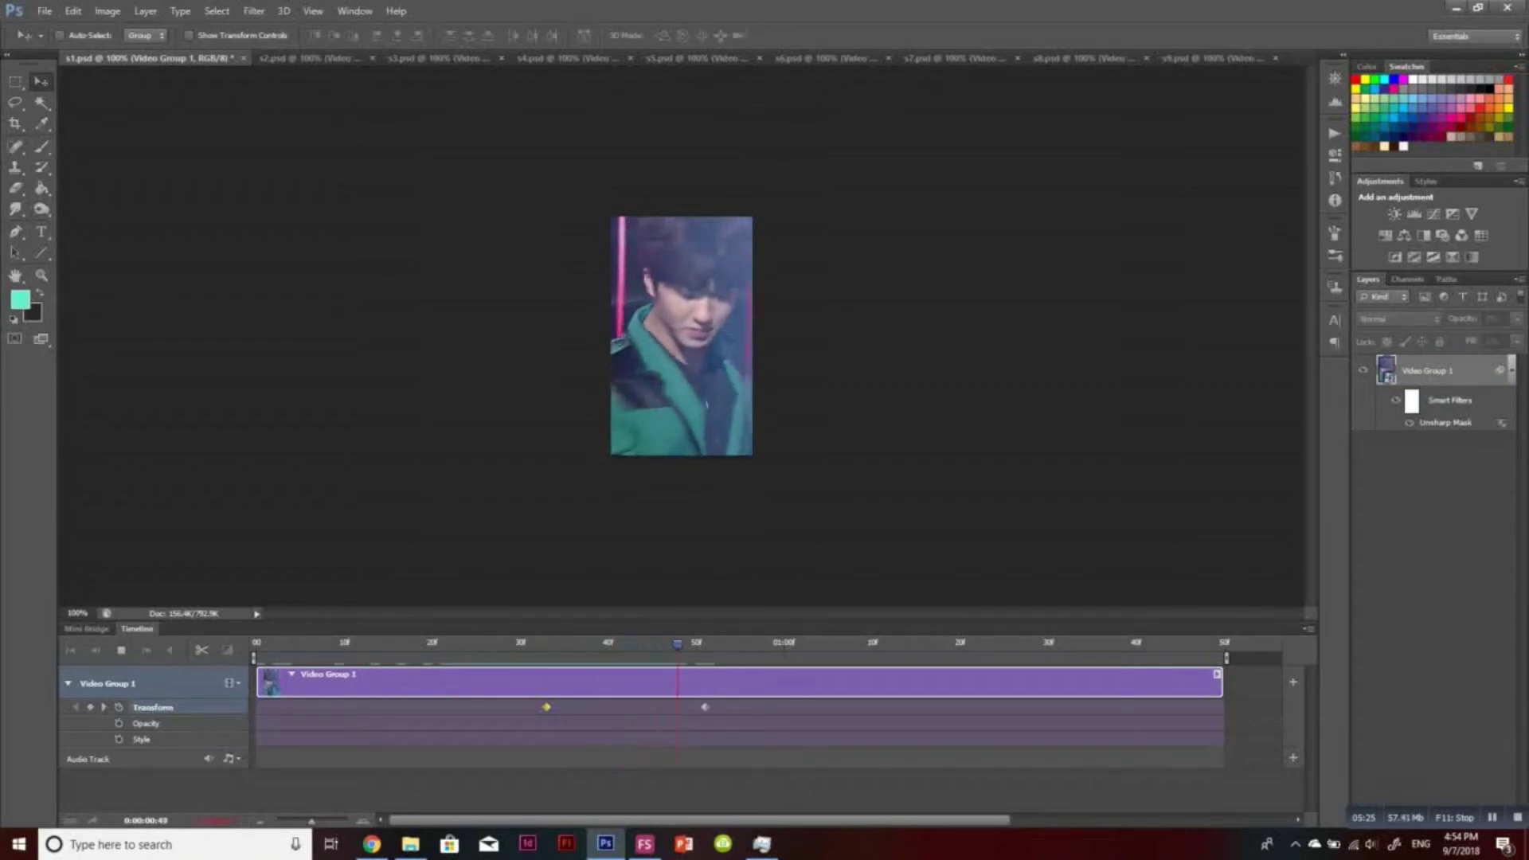
{"action": "key", "text": "space"}
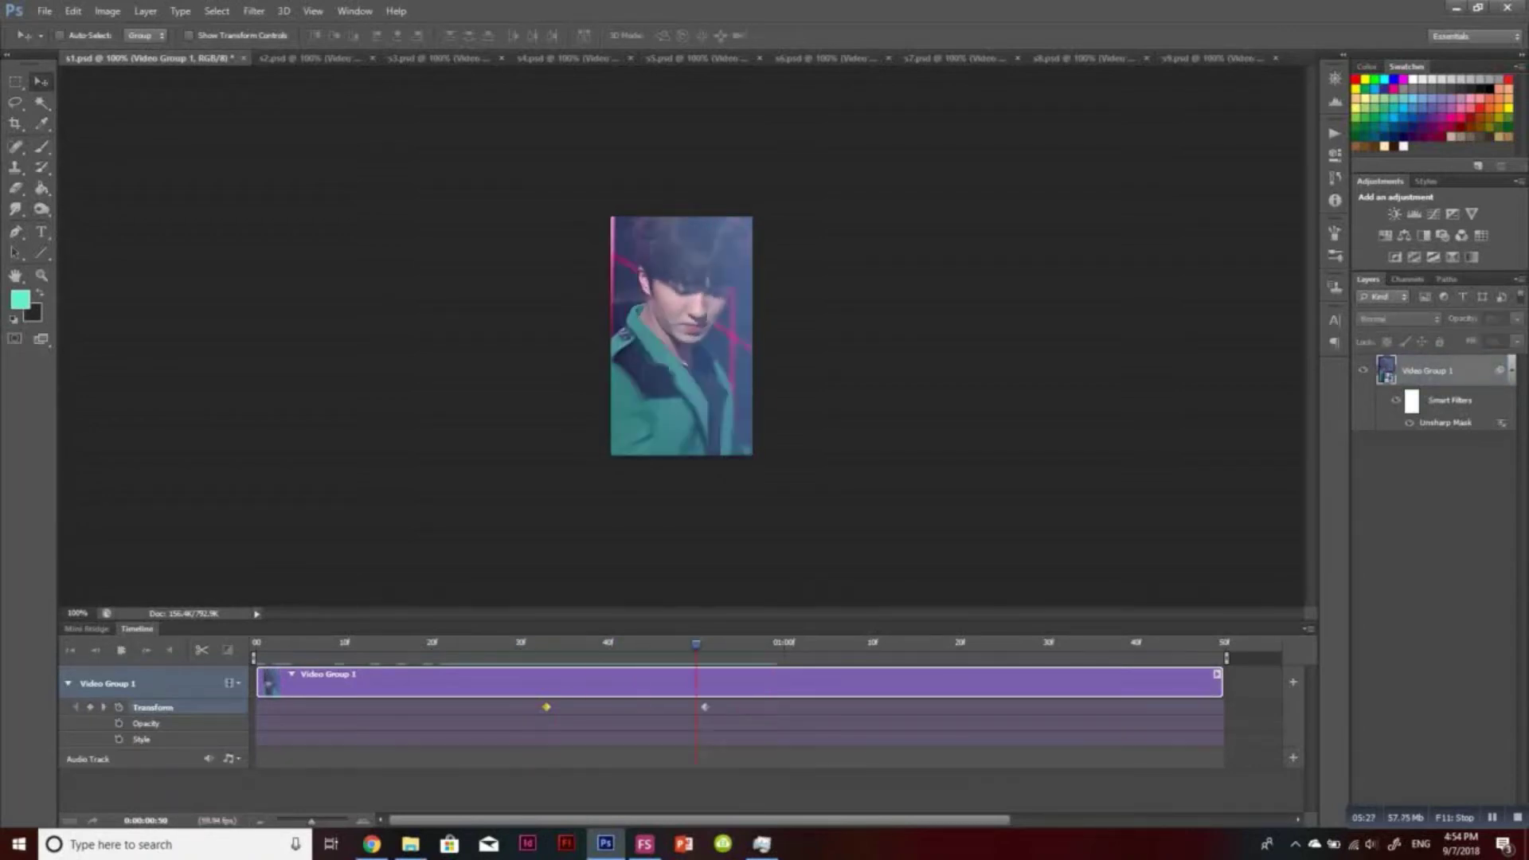
{"action": "key", "text": "space"}
{"action": "left_click_drag", "start_coordinate": [837, 643], "coordinate": [706, 644]}
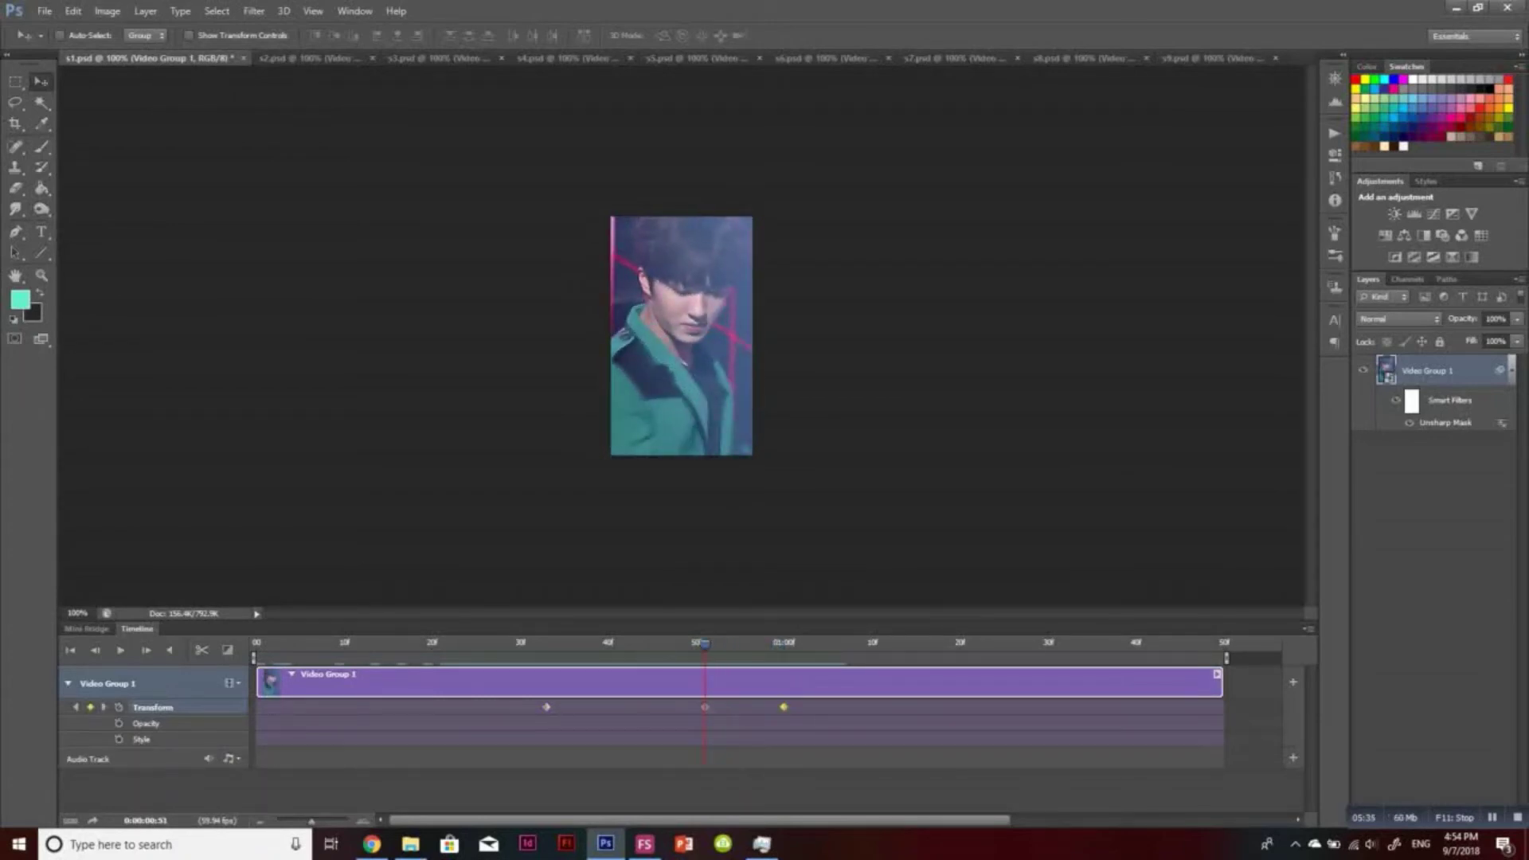
Show the transform controls and step frame by frame from frame 31 to 01:00f to examine the keyframed movement
{"action": "left_click", "coordinate": [189, 35]}
{"action": "left_click_drag", "start_coordinate": [705, 644], "coordinate": [529, 643]}
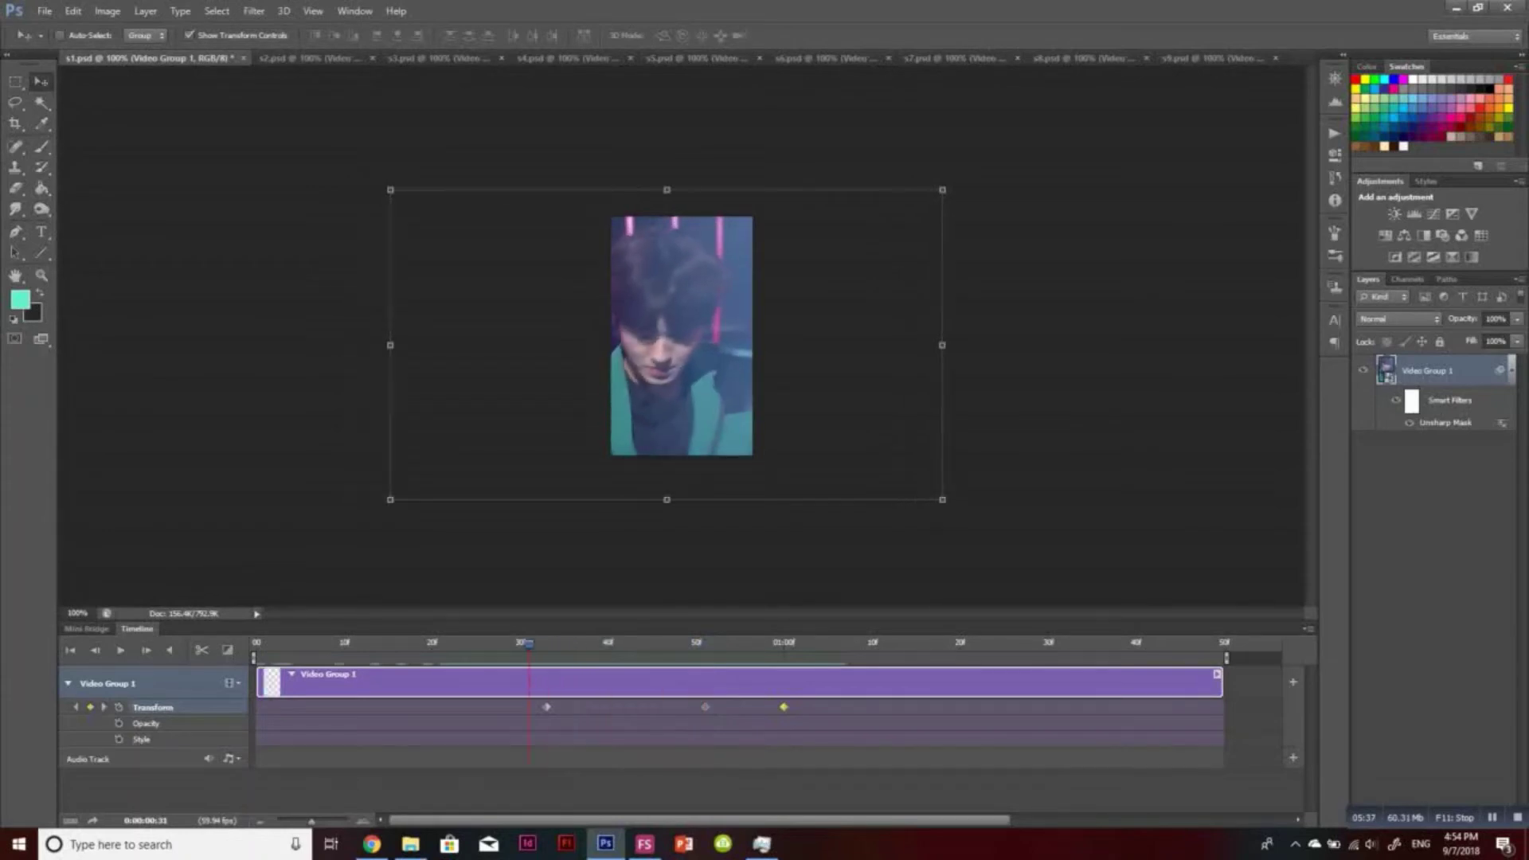
{"action": "left_click", "coordinate": [147, 651]}
{"action": "left_click", "coordinate": [147, 651]}
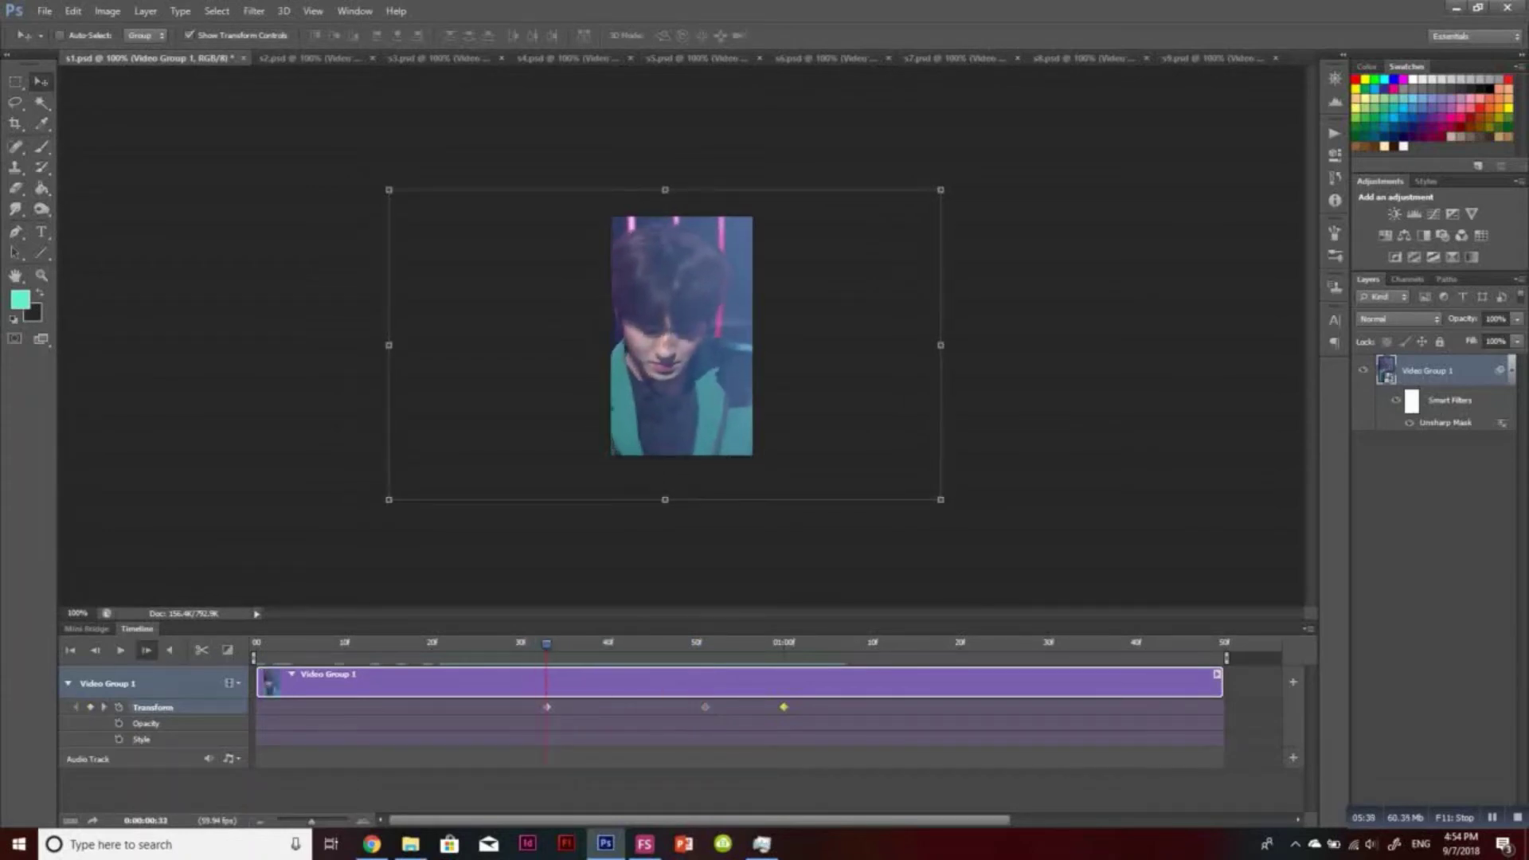
{"action": "left_click", "coordinate": [147, 651]}
{"action": "left_click", "coordinate": [146, 651]}
{"action": "left_click", "coordinate": [146, 651]}
{"action": "left_click", "coordinate": [146, 650]}
{"action": "left_click", "coordinate": [146, 650]}
{"action": "left_click", "coordinate": [146, 649]}
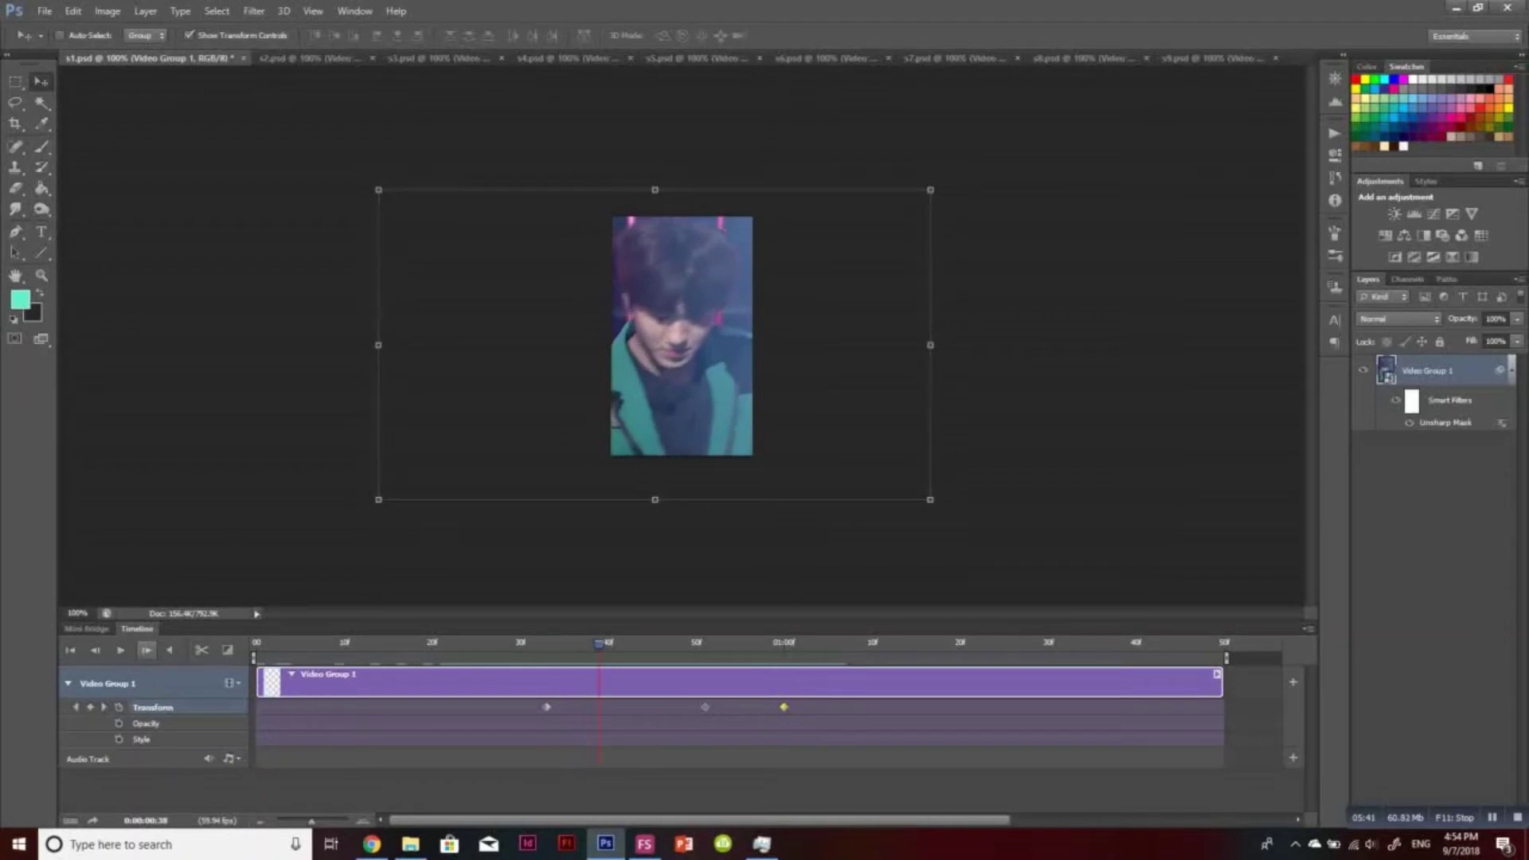
{"action": "left_click", "coordinate": [146, 650]}
{"action": "left_click", "coordinate": [146, 650]}
{"action": "left_click", "coordinate": [145, 650]}
{"action": "left_click", "coordinate": [146, 650]}
{"action": "left_click", "coordinate": [145, 650]}
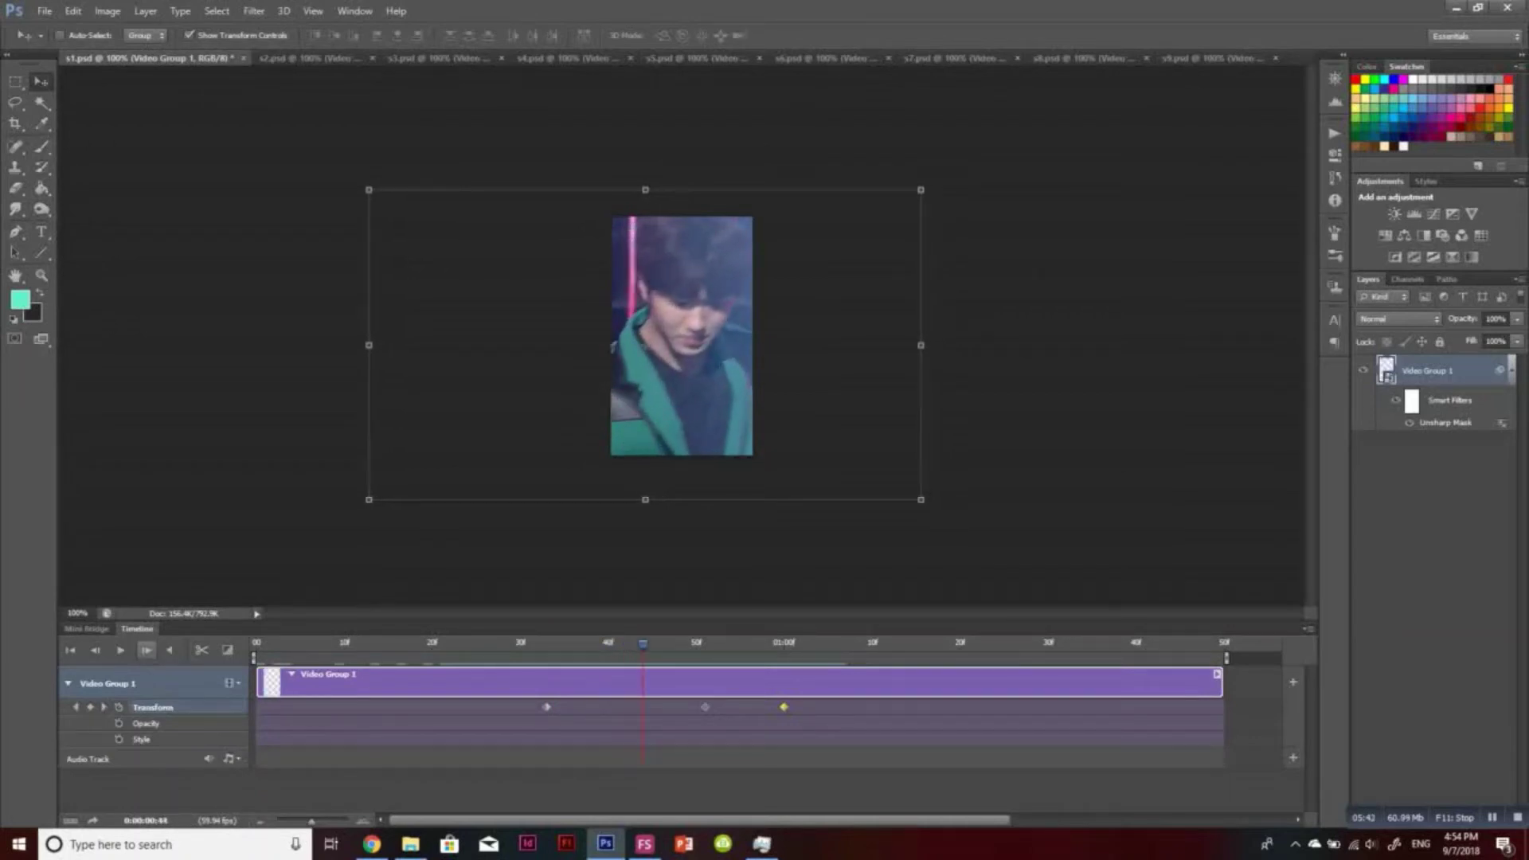
{"action": "left_click", "coordinate": [145, 650]}
{"action": "left_click", "coordinate": [146, 650]}
{"action": "left_click", "coordinate": [145, 650]}
{"action": "left_click", "coordinate": [146, 649]}
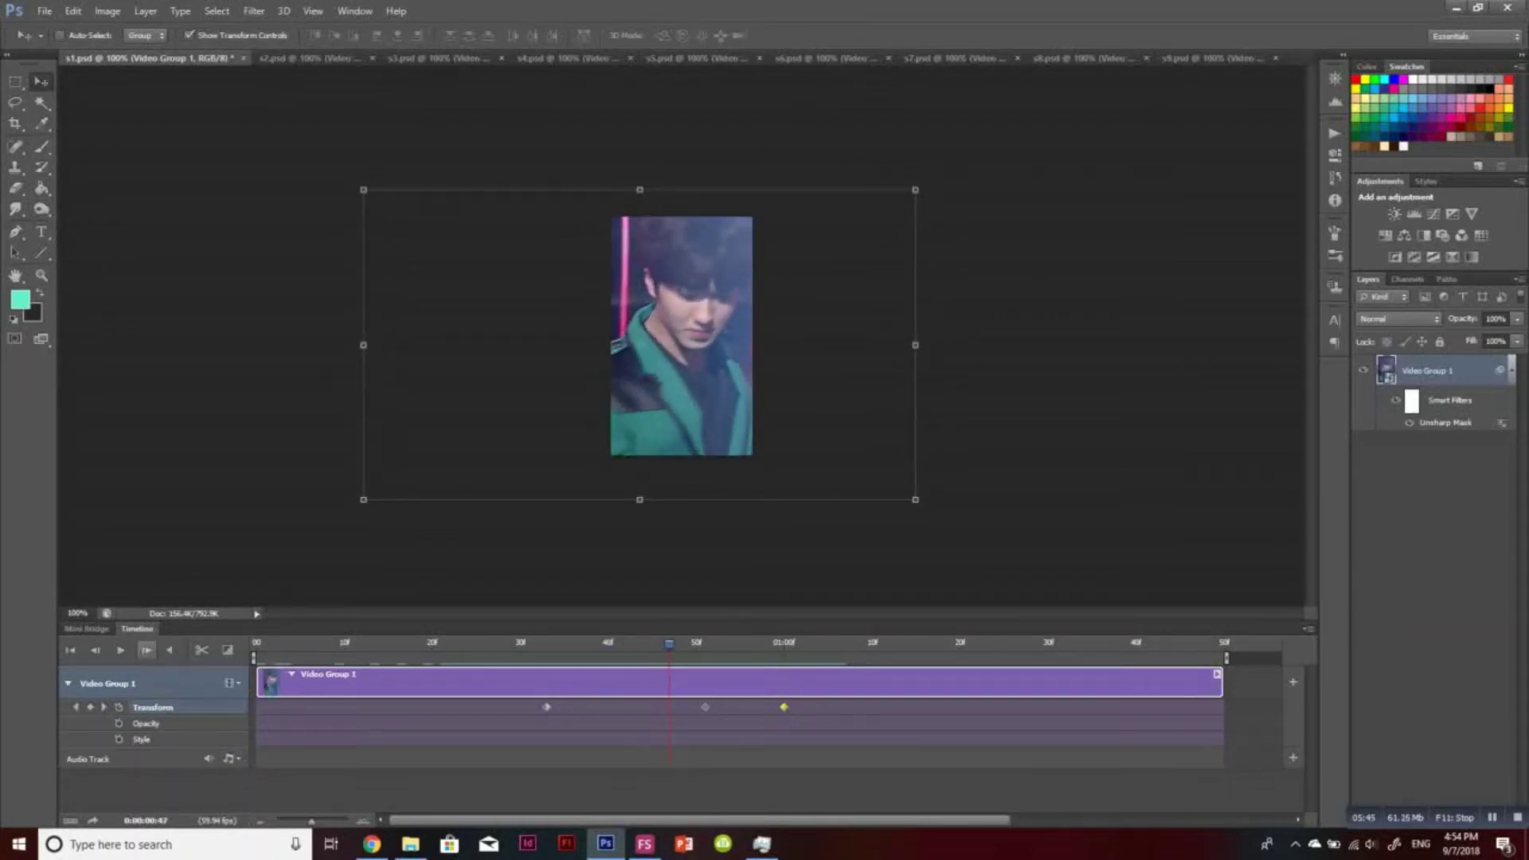
{"action": "left_click", "coordinate": [146, 650]}
{"action": "left_click", "coordinate": [146, 650]}
{"action": "left_click", "coordinate": [146, 650]}
{"action": "left_click", "coordinate": [146, 650]}
{"action": "left_click", "coordinate": [146, 650]}
{"action": "left_click", "coordinate": [146, 650]}
{"action": "left_click", "coordinate": [145, 650]}
{"action": "left_click", "coordinate": [145, 650]}
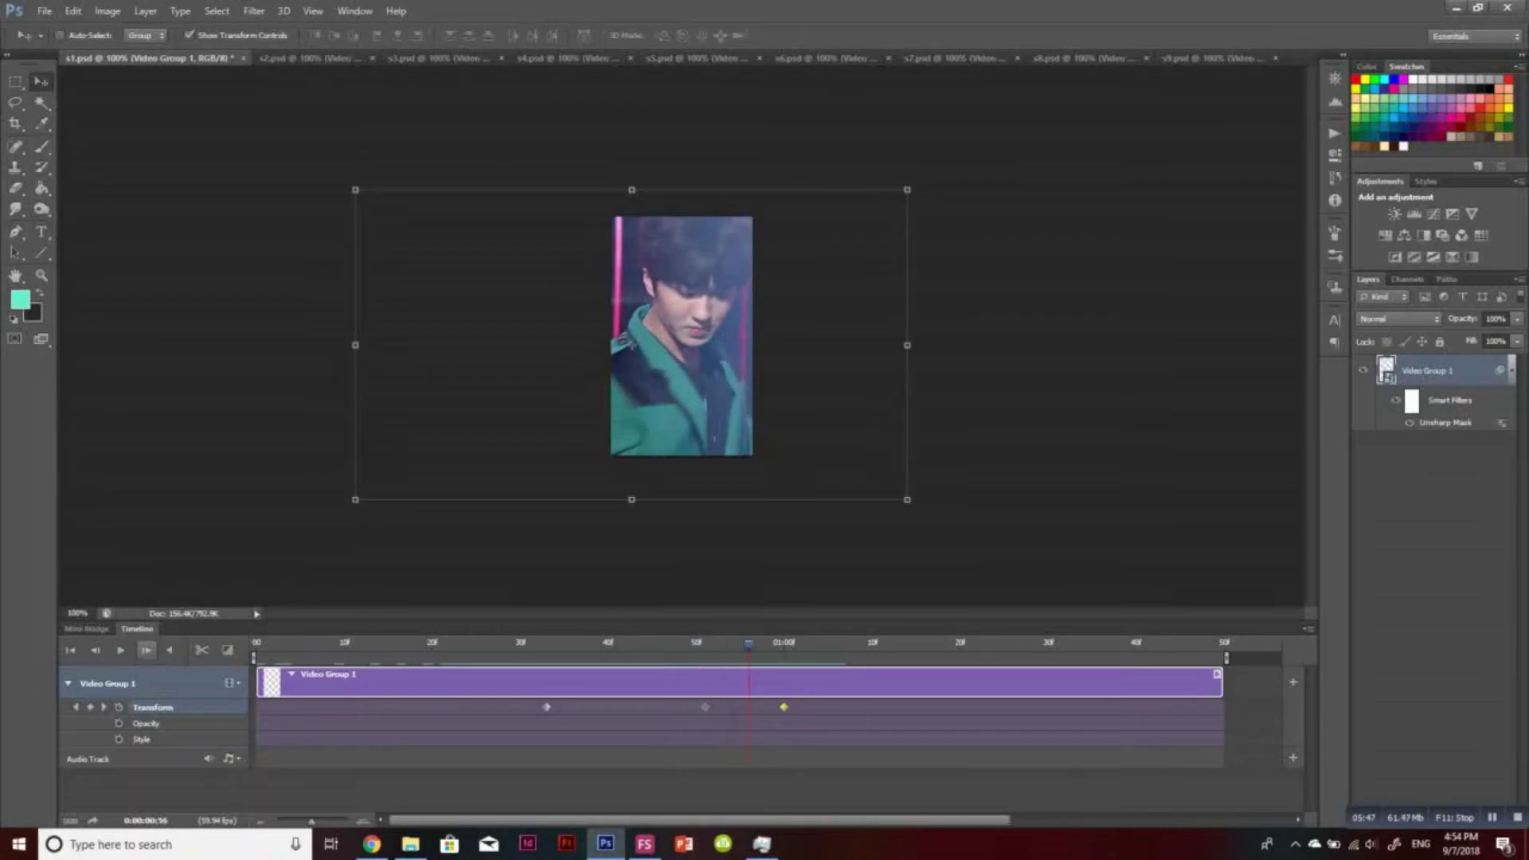
{"action": "left_click", "coordinate": [146, 650]}
{"action": "left_click", "coordinate": [146, 650]}
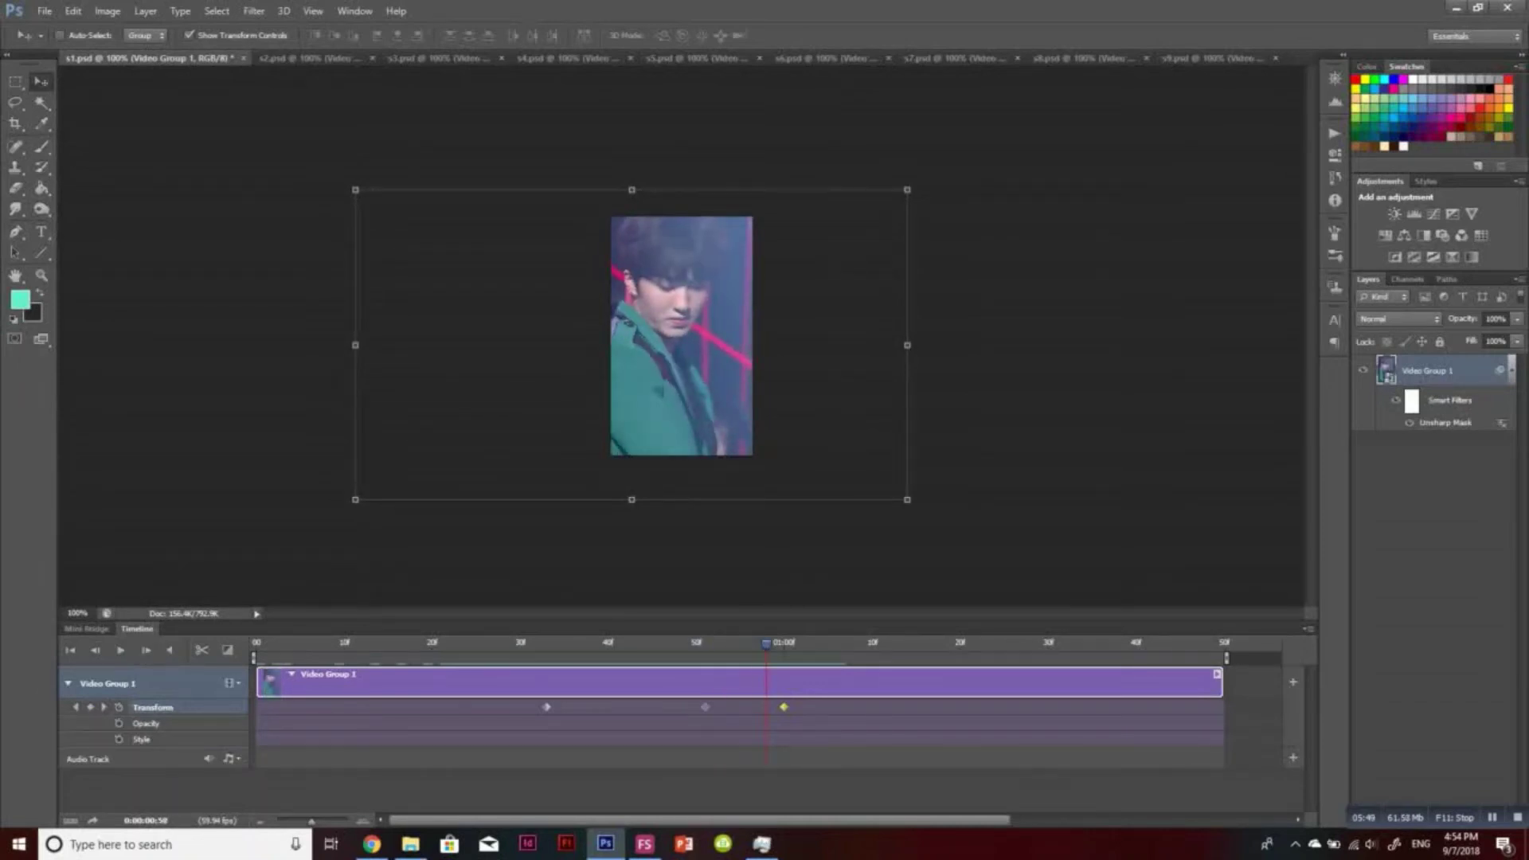
{"action": "mouse_move", "coordinate": [767, 643]}
{"action": "left_mouse_down"}
{"action": "mouse_move", "coordinate": [696, 643]}
{"action": "mouse_move", "coordinate": [757, 644]}
{"action": "left_mouse_up"}
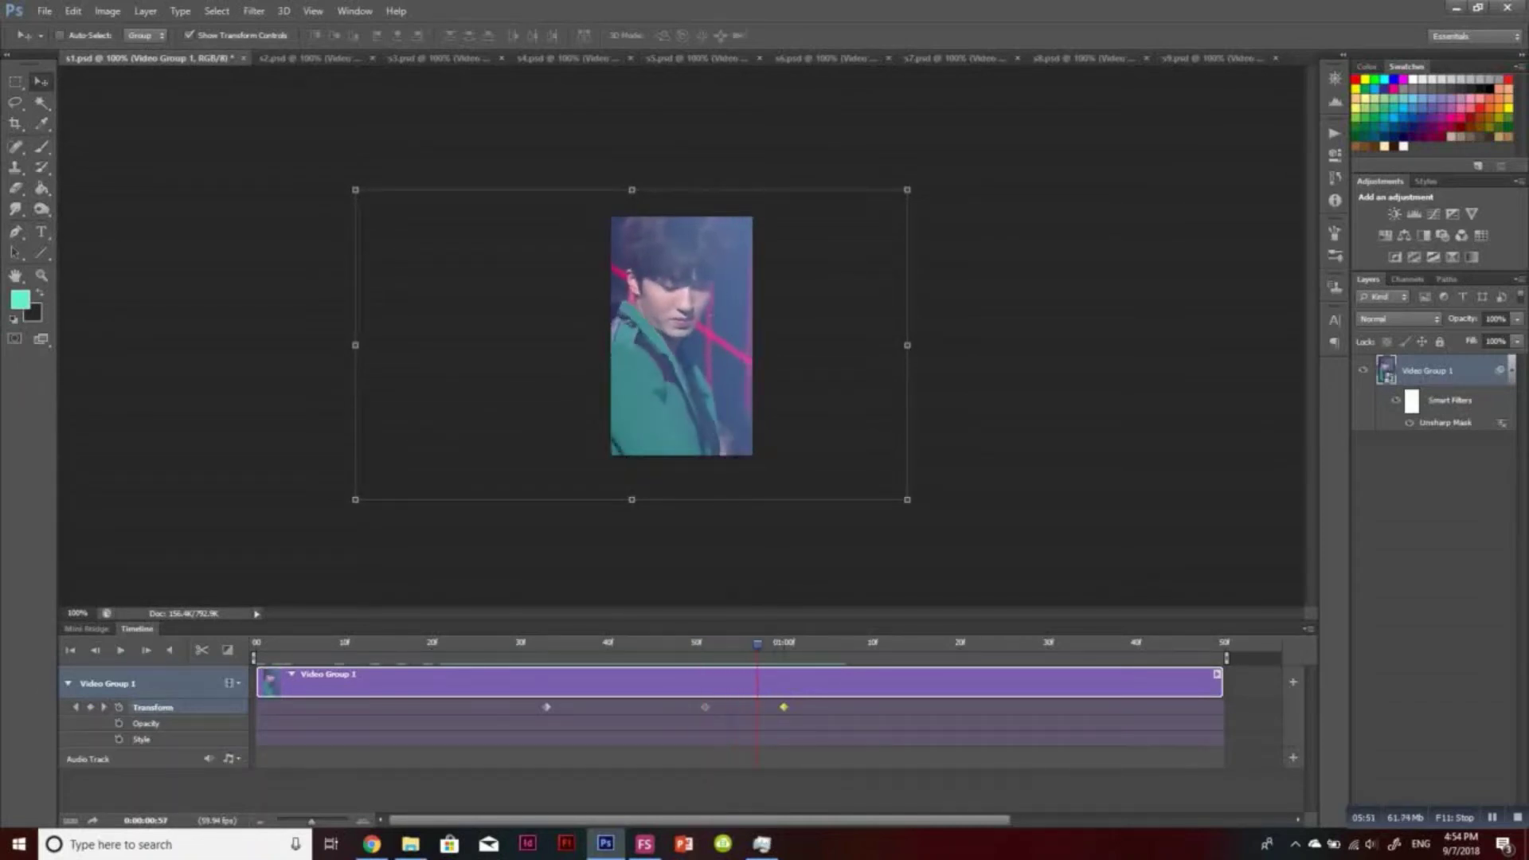
{"action": "key", "text": "Right"}
{"action": "key", "text": "Right"}
{"action": "key", "text": "Right"}
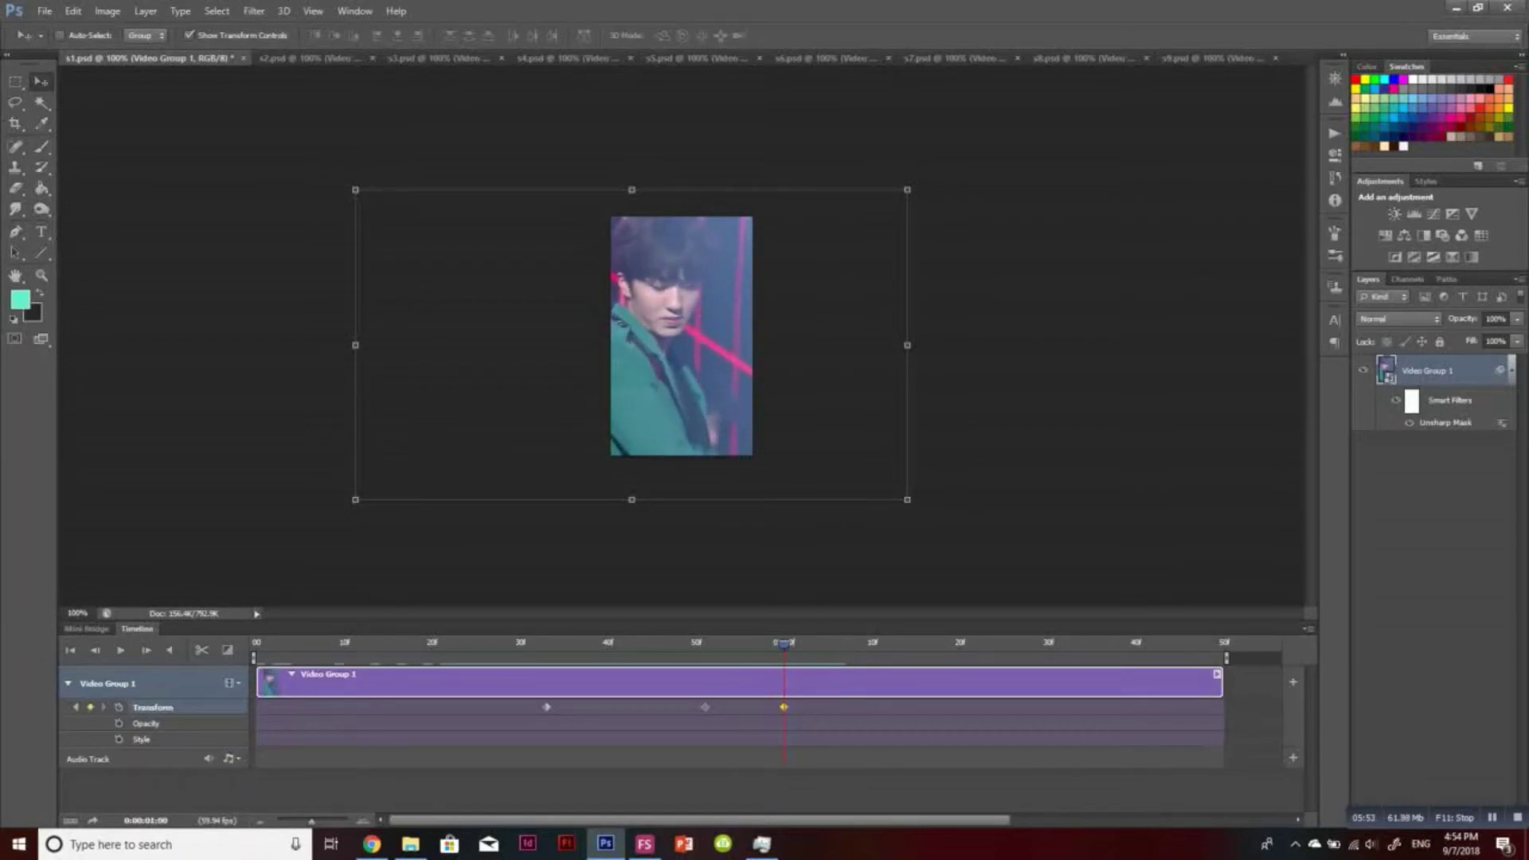
Step backwards from 01:00f through the preceding frames to recheck the framing between the keyframes
{"action": "mouse_move", "coordinate": [784, 644]}
{"action": "left_mouse_down"}
{"action": "mouse_move", "coordinate": [704, 643]}
{"action": "mouse_move", "coordinate": [784, 643]}
{"action": "left_mouse_up"}
{"action": "key", "text": "Left"}
{"action": "key", "text": "Left"}
{"action": "key", "text": "Left"}
{"action": "key", "text": "Left"}
{"action": "key", "text": "Left"}
{"action": "key", "text": "Left"}
{"action": "key", "text": "Left"}
{"action": "key", "text": "Left"}
{"action": "key", "text": "Left"}
{"action": "key", "text": "Left"}
{"action": "key", "text": "Left"}
{"action": "key", "text": "Left"}
{"action": "key", "text": "Left"}
{"action": "key", "text": "Left"}
{"action": "key", "text": "Left"}
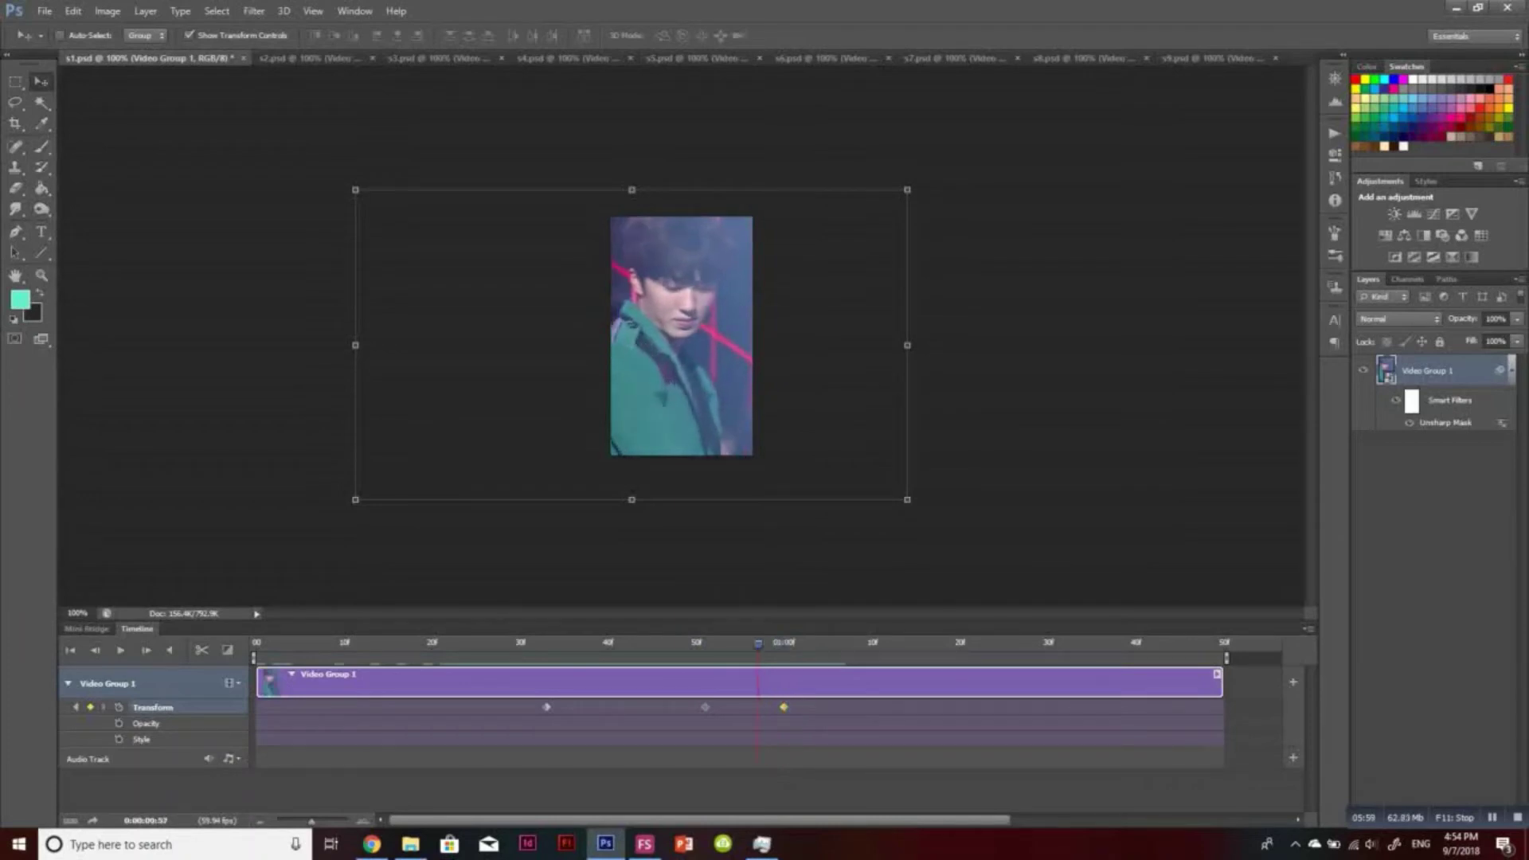
Advance frame by frame to 01:27 and move the clip rightward to centre the singer's face, creating a Transform keyframe there
{"action": "key", "text": "Right"}
{"action": "key", "text": "Right"}
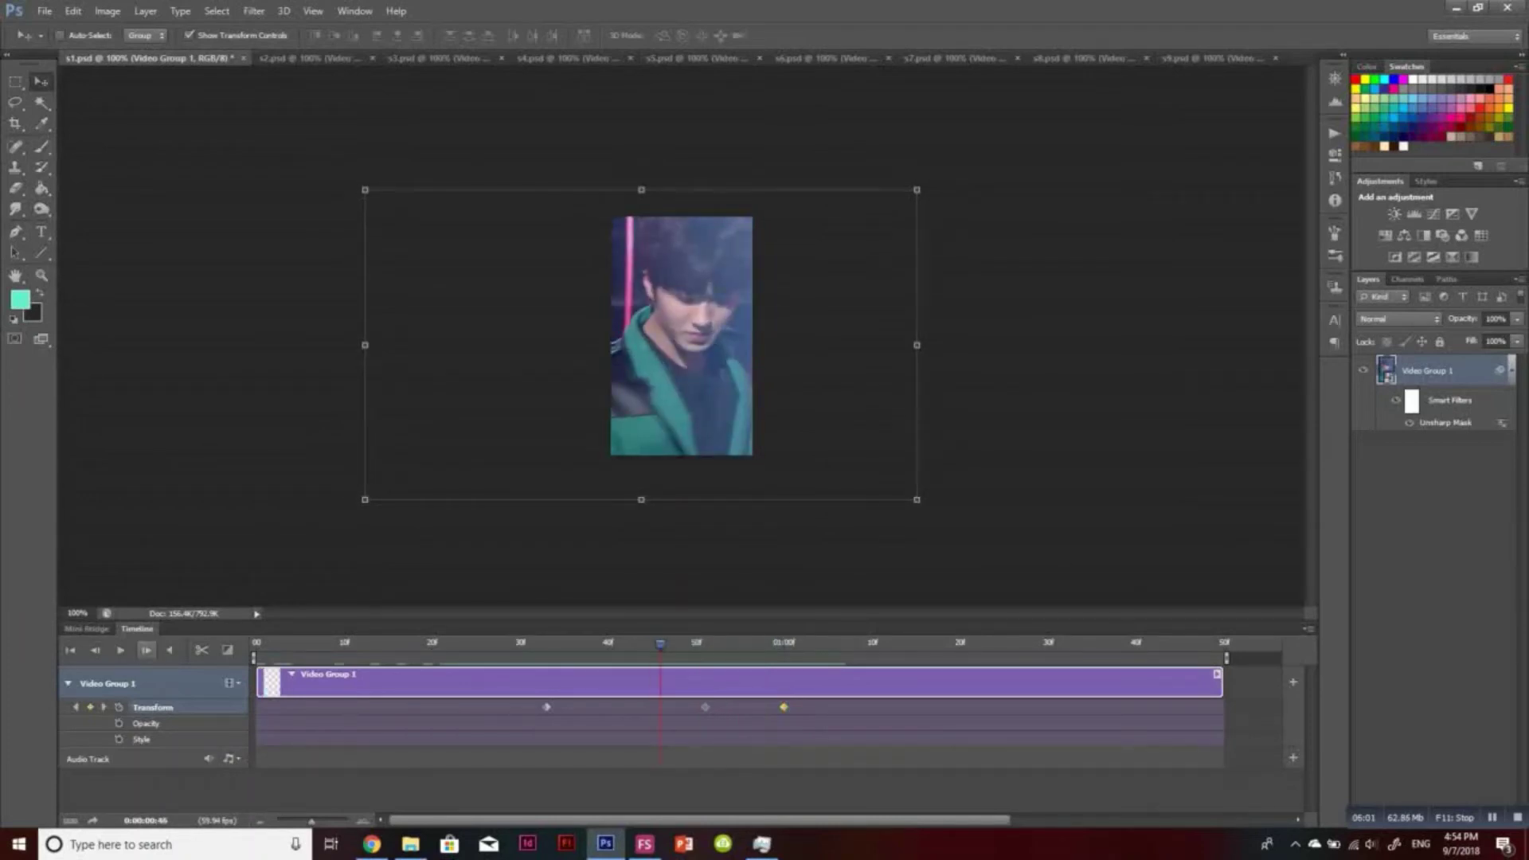
{"action": "key", "text": "Right"}
{"action": "key", "text": "Right"}
{"action": "key", "text": "Right"}
{"action": "key", "text": "Right"}
{"action": "key", "text": "Right"}
{"action": "key", "text": "Right"}
{"action": "key", "text": "Right"}
{"action": "key", "text": "Right"}
{"action": "key", "text": "Right"}
{"action": "key", "text": "Right"}
{"action": "key", "text": "Right"}
{"action": "key", "text": "Right"}
{"action": "key", "text": "Right"}
{"action": "key", "text": "Right"}
{"action": "key", "text": "Right"}
{"action": "key", "text": "Right"}
{"action": "key", "text": "Right"}
{"action": "key", "text": "Right"}
{"action": "key", "text": "Right"}
{"action": "key", "text": "Right"}
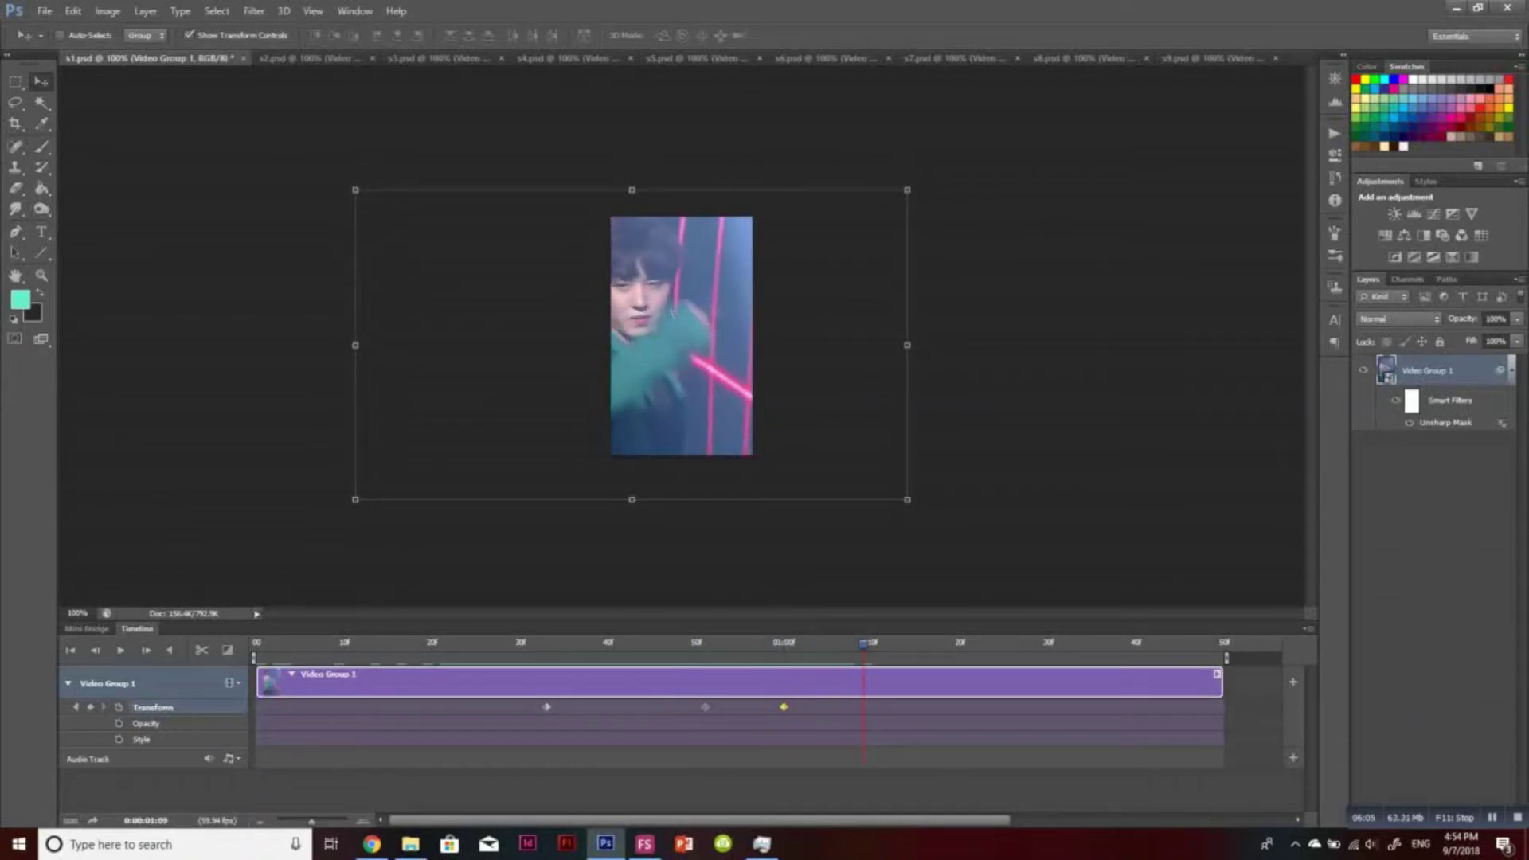
{"action": "key", "text": "Right"}
{"action": "key", "text": "Right"}
{"action": "key", "text": "Right"}
{"action": "key", "text": "Right"}
{"action": "key", "text": "Right"}
{"action": "key", "text": "Right"}
{"action": "key", "text": "Right"}
{"action": "key", "text": "Right"}
{"action": "key", "text": "Right"}
{"action": "key", "text": "Right"}
{"action": "key", "text": "Right"}
{"action": "key", "text": "Right"}
{"action": "key", "text": "Right"}
{"action": "key", "text": "Right"}
{"action": "key", "text": "Right"}
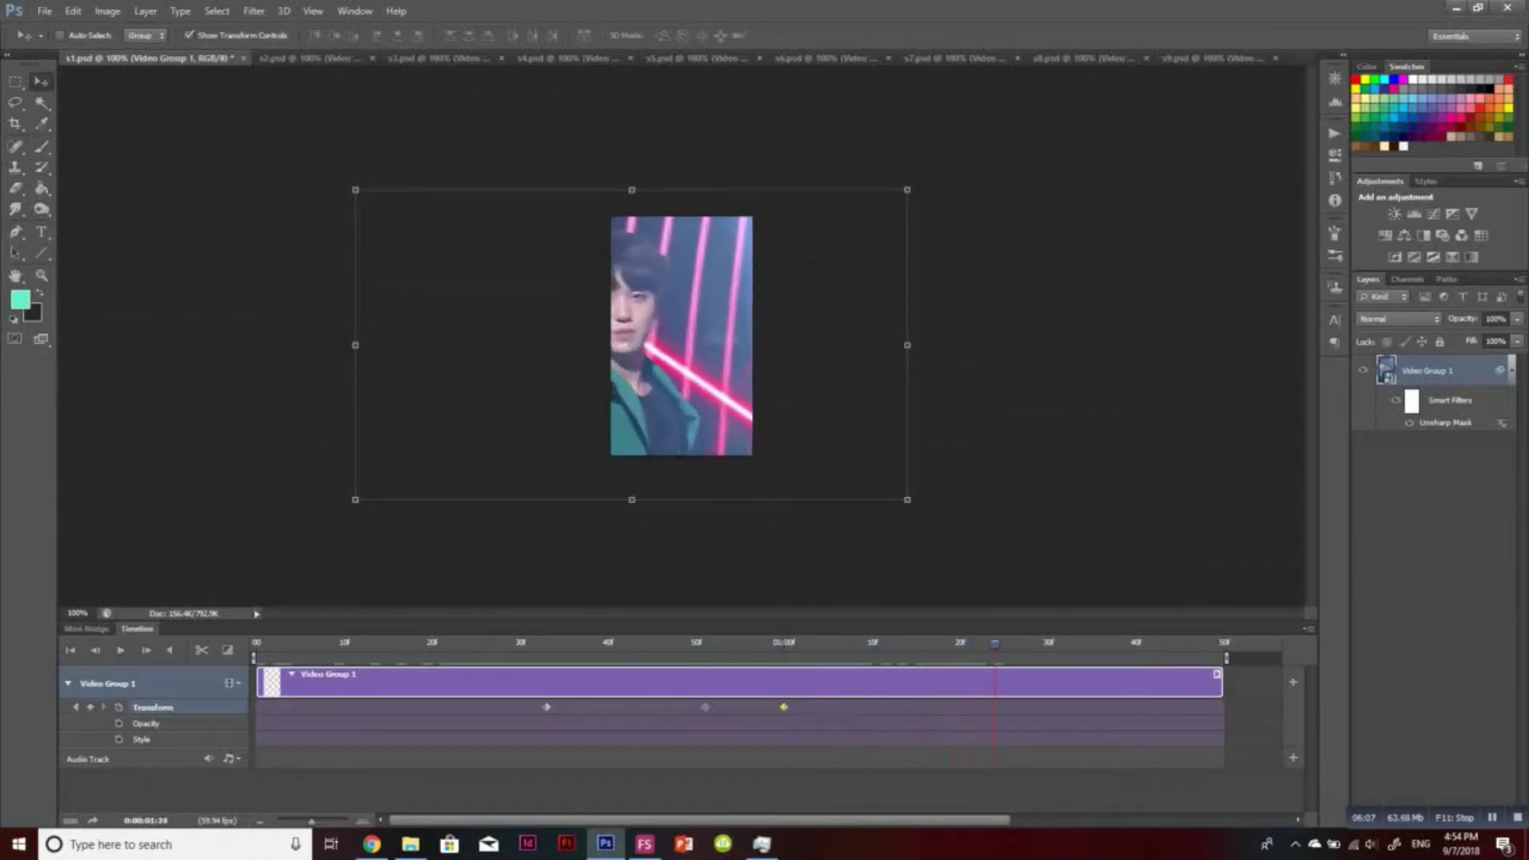
{"action": "key", "text": "Right"}
{"action": "key", "text": "Right"}
{"action": "key", "text": "Right"}
{"action": "left_click_drag", "start_coordinate": [696, 390], "coordinate": [763, 368]}
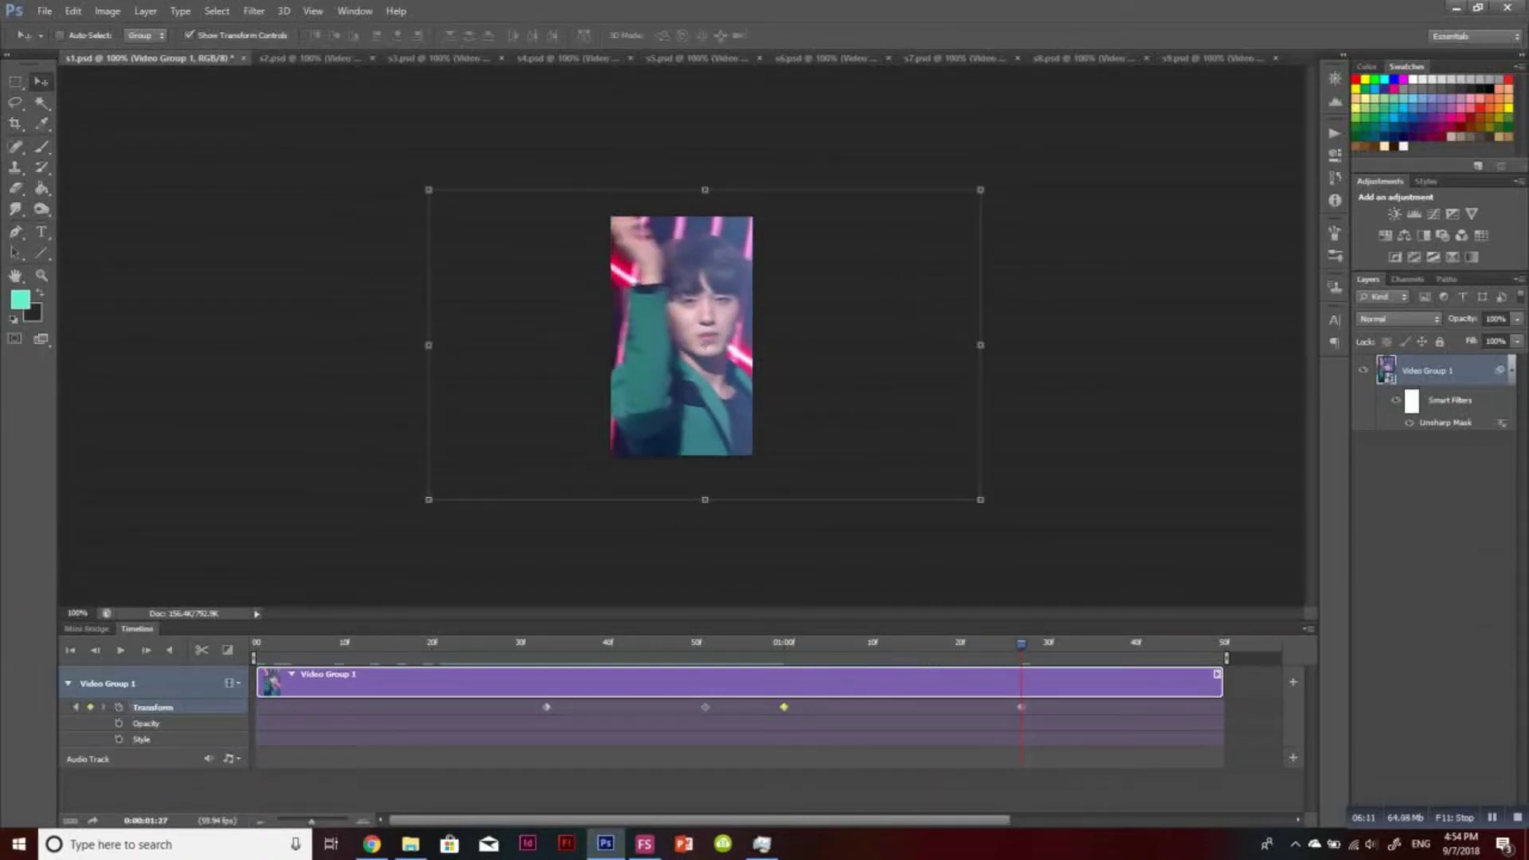
Play the clip past the 01:27 keyframe and add another Transform keyframe at 01:30f
{"action": "key", "text": "space"}
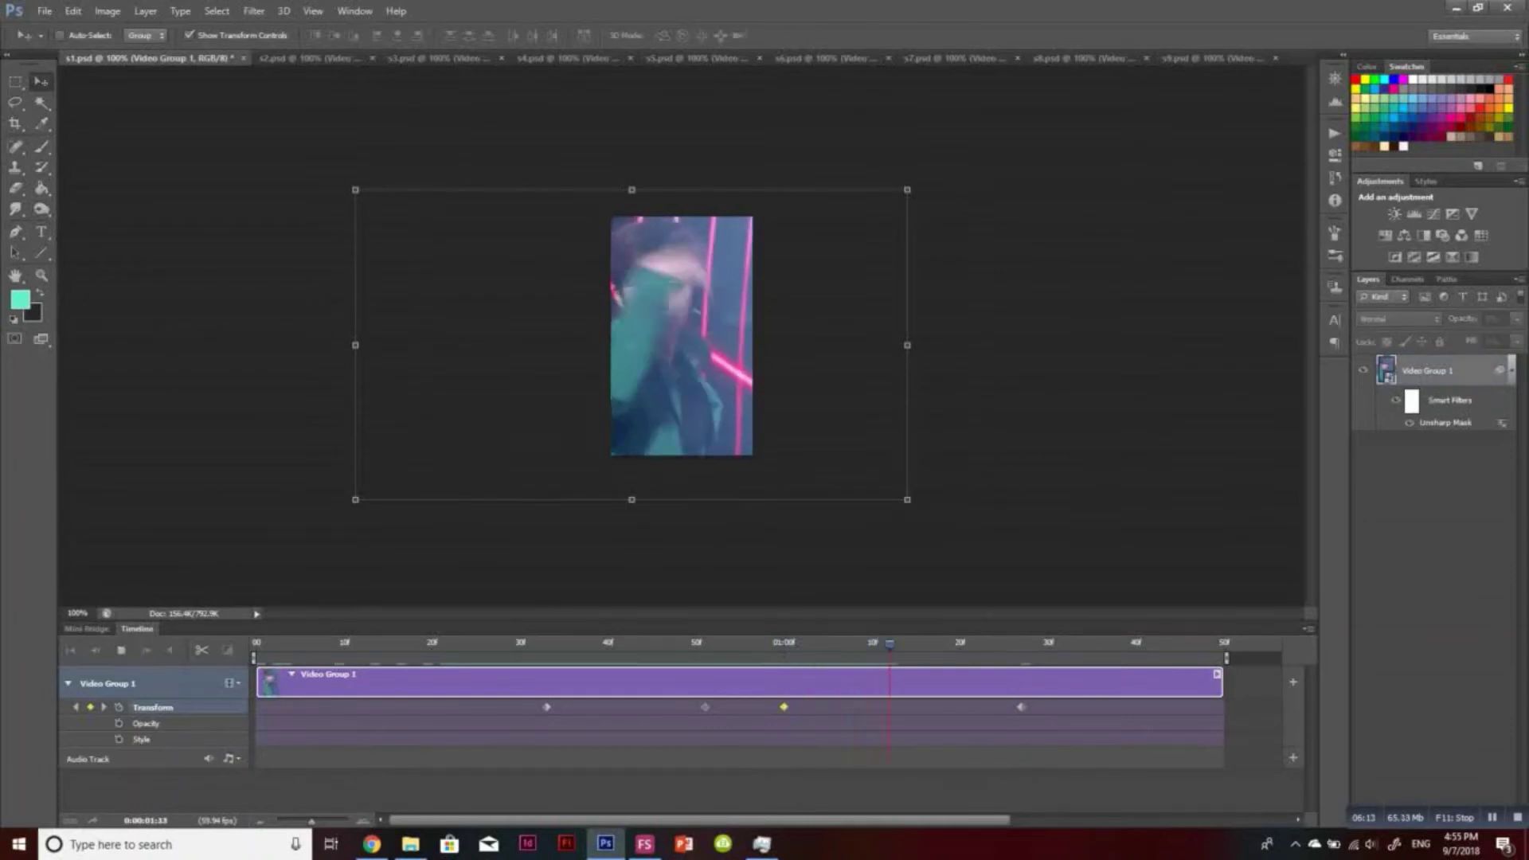
{"action": "key", "text": "space"}
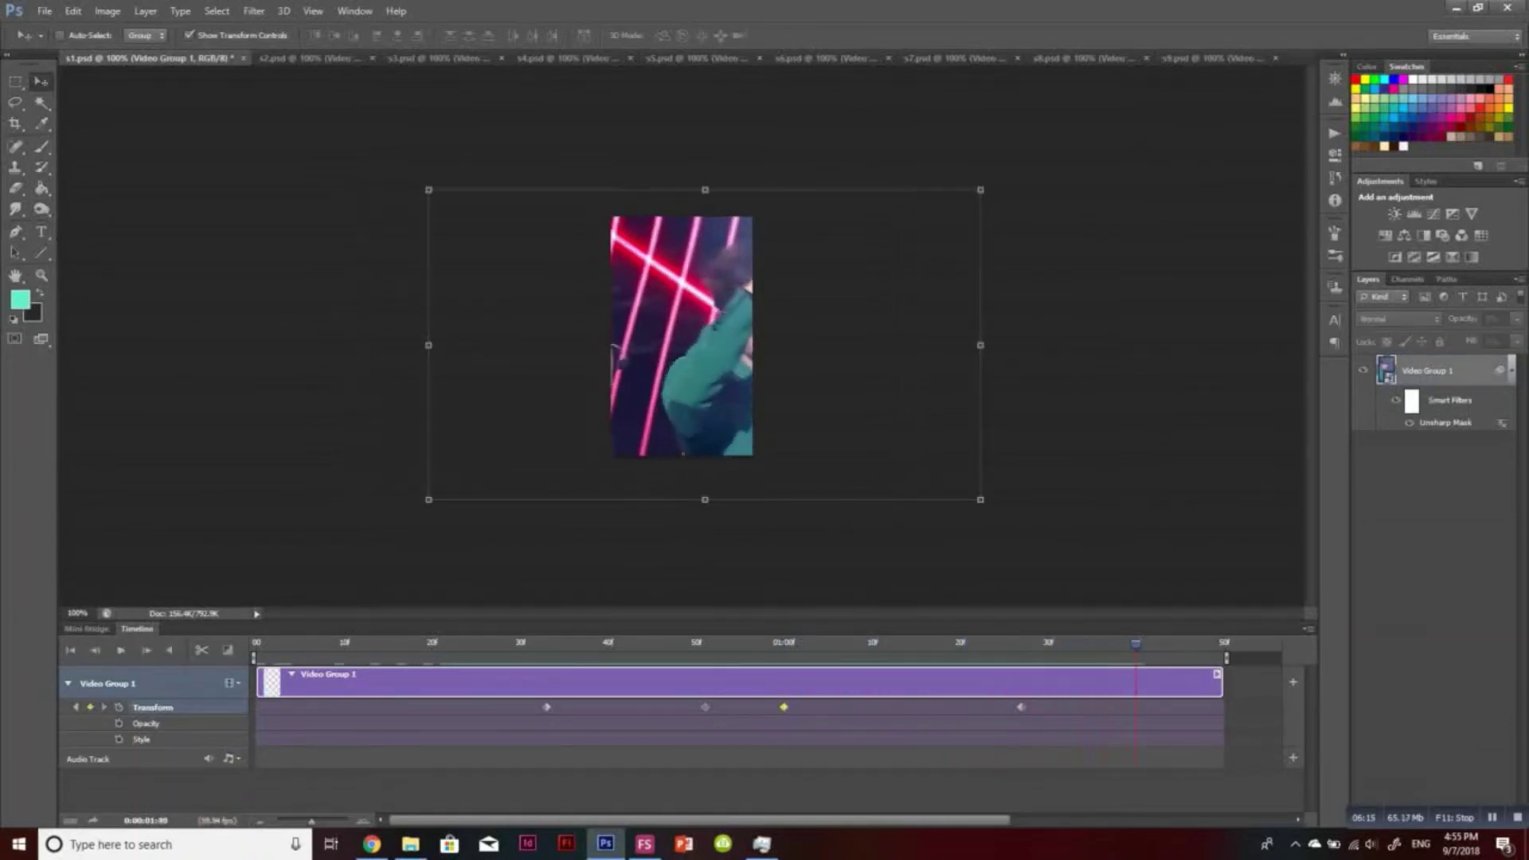
{"action": "key", "text": "shift+Left"}
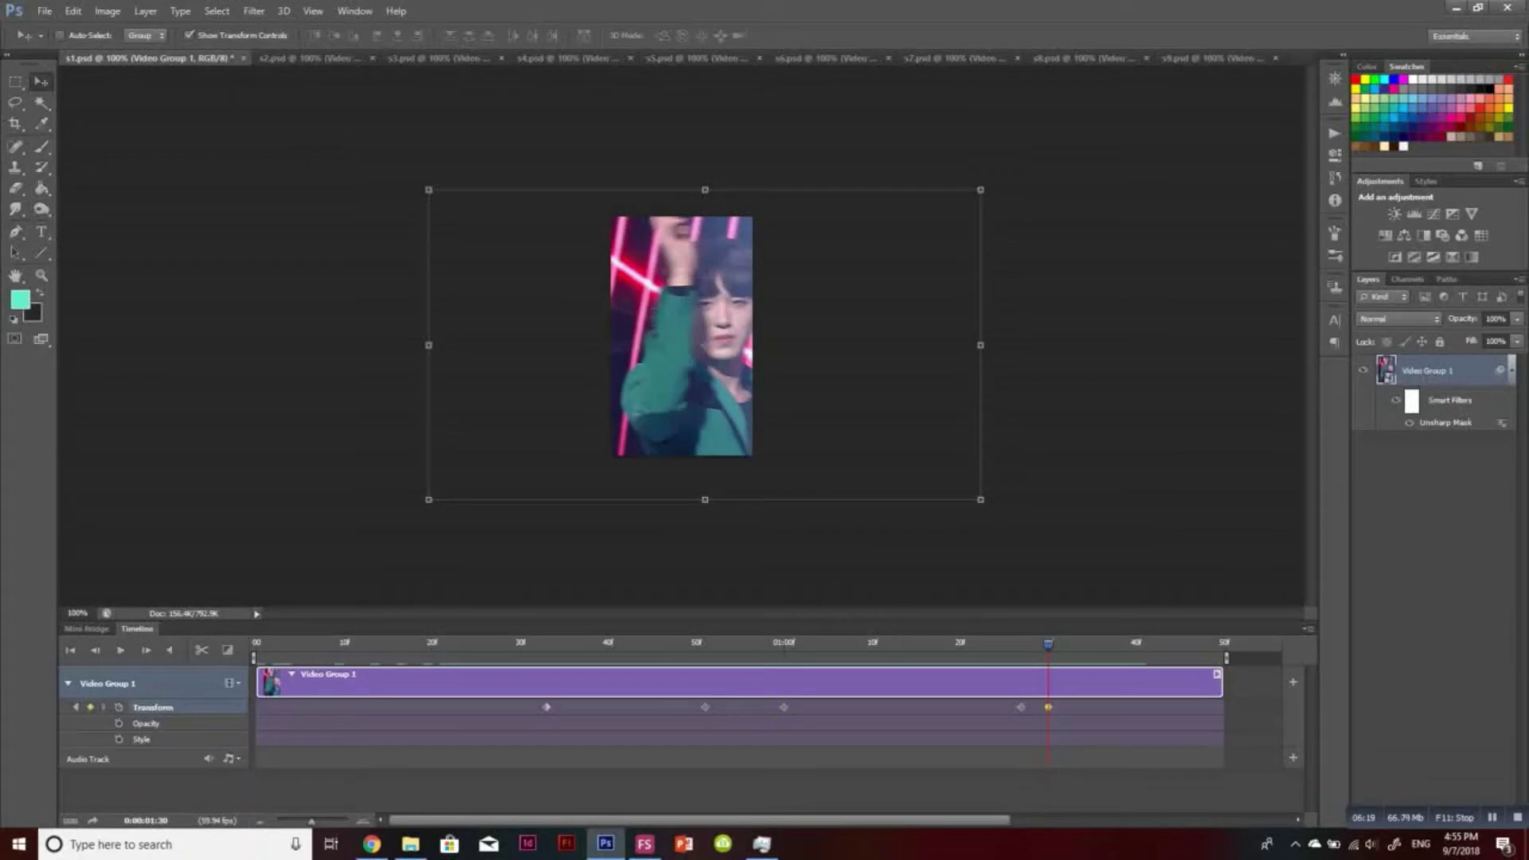
Shift the clip leftward near its last frame to bring the singer back into frame, and check the movement with playback
{"action": "left_click_drag", "start_coordinate": [1049, 644], "coordinate": [1216, 644]}
{"action": "left_click_drag", "start_coordinate": [865, 405], "coordinate": [765, 404]}
{"action": "key", "text": "shift+Left"}
{"action": "key", "text": "shift+Left"}
{"action": "key", "text": "shift+Left"}
{"action": "key", "text": "space"}
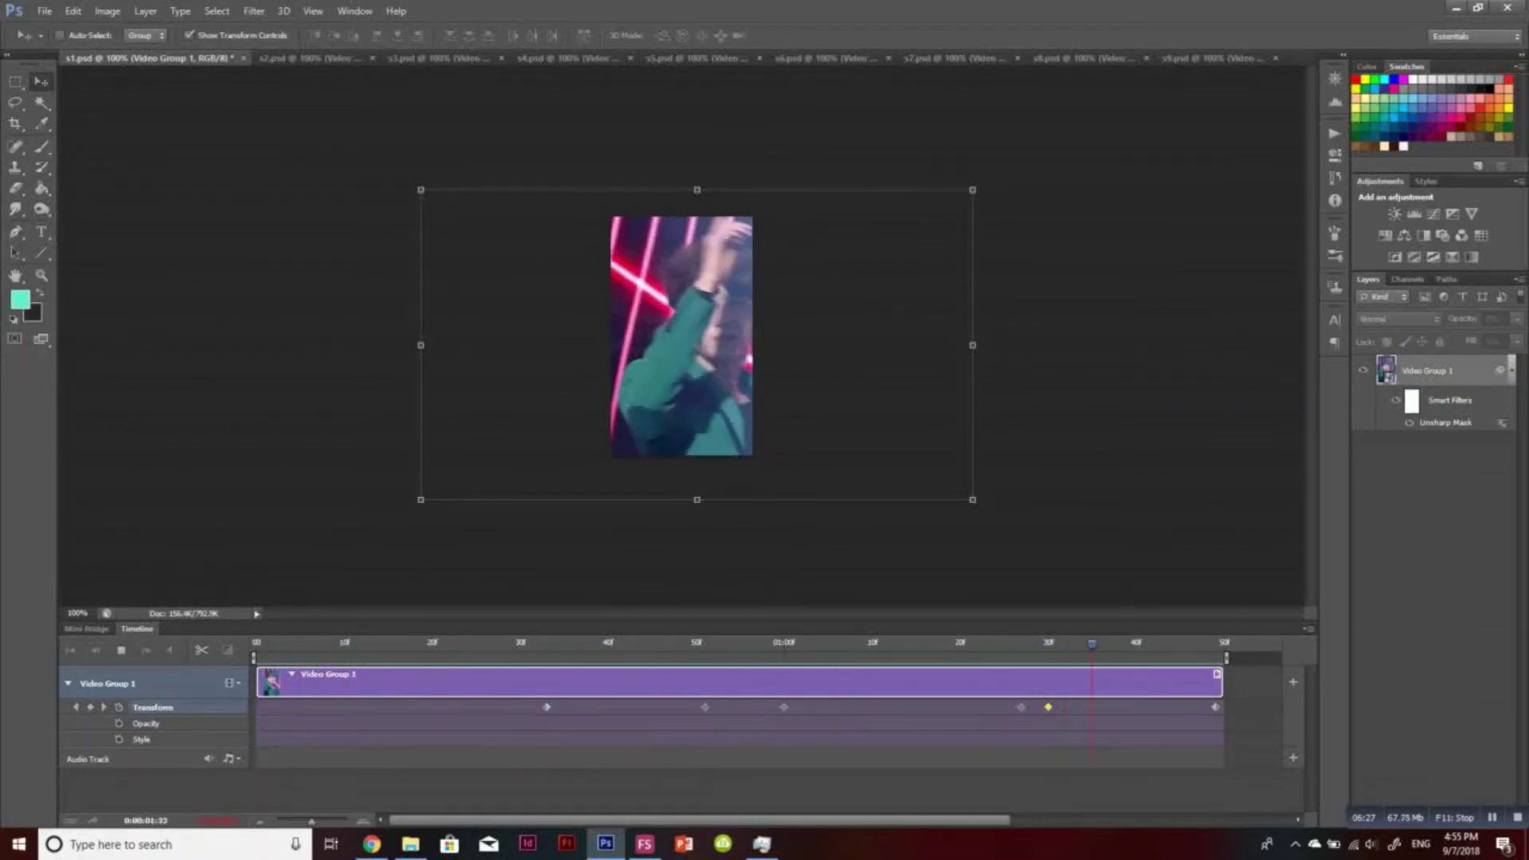
{"action": "key", "text": "space"}
Convert the keyframed Video Group 1 layer to a smart object and save s1.psd
{"action": "right_click", "coordinate": [1456, 371]}
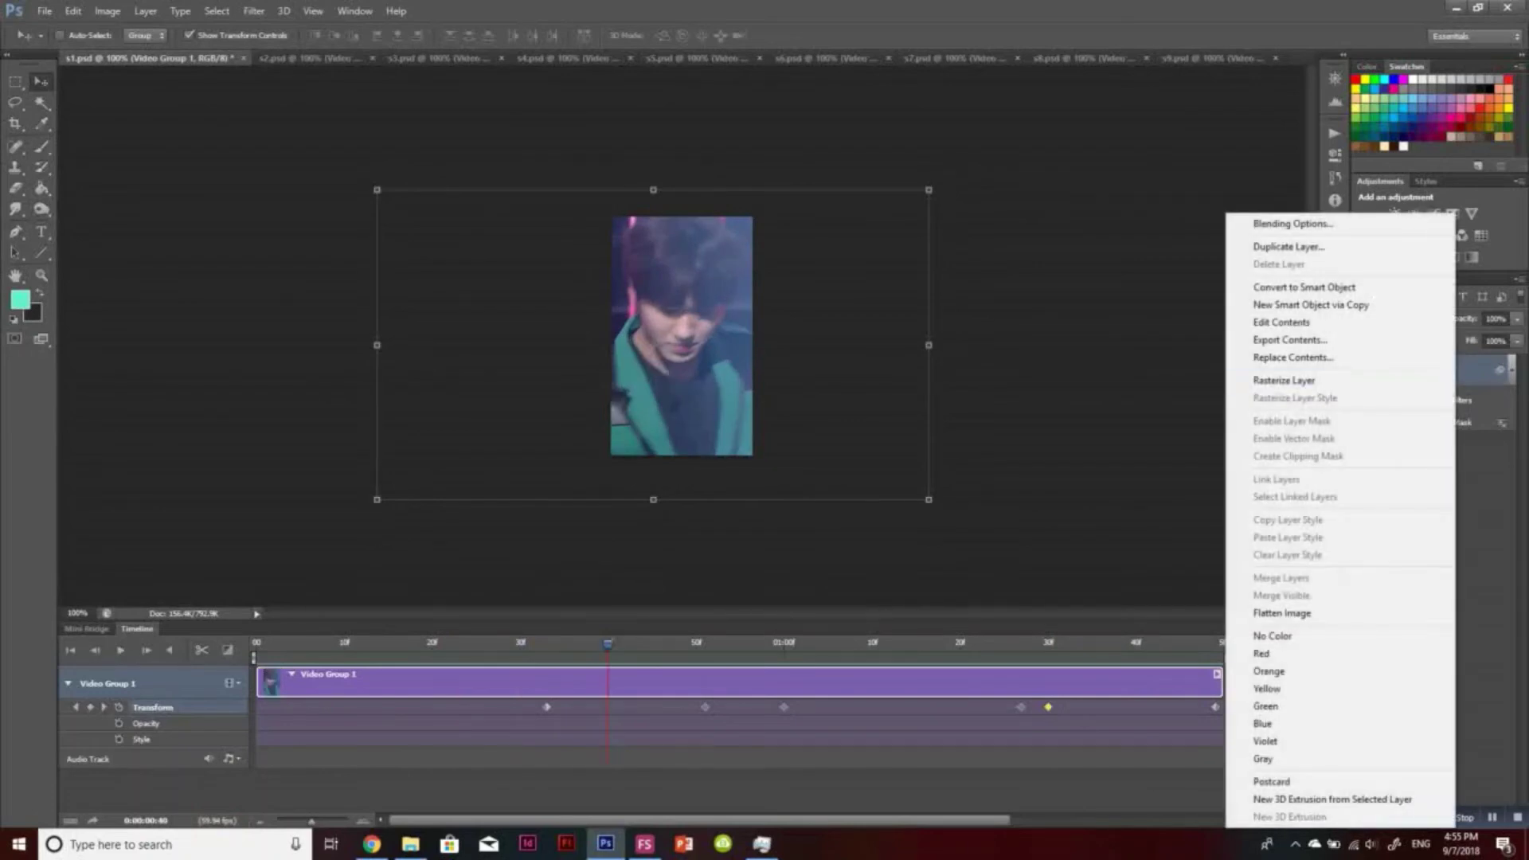
{"action": "left_click", "coordinate": [1304, 287]}
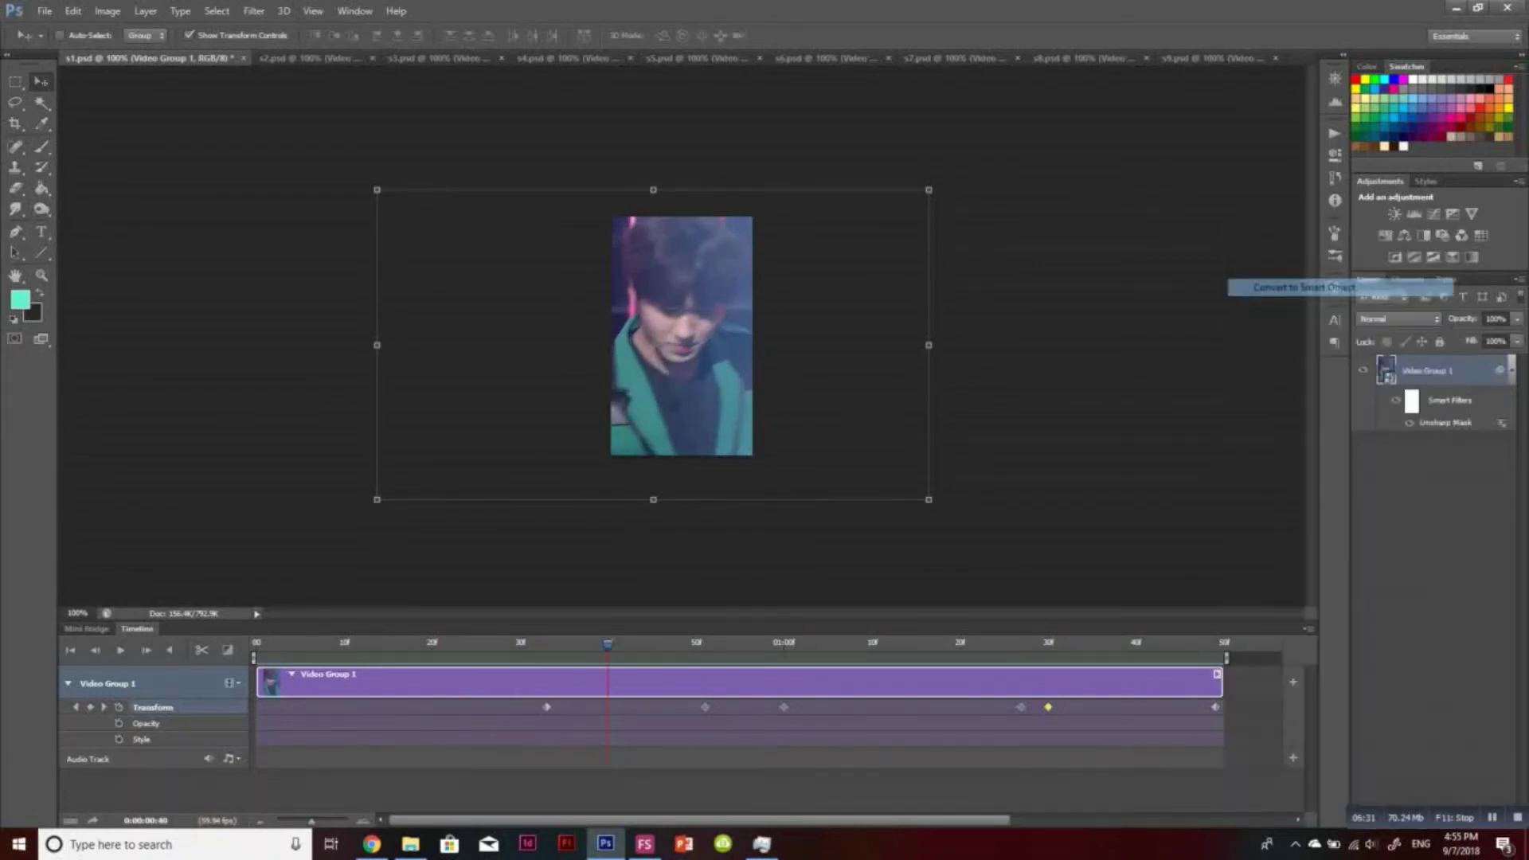
{"action": "key", "text": "ctrl+s"}
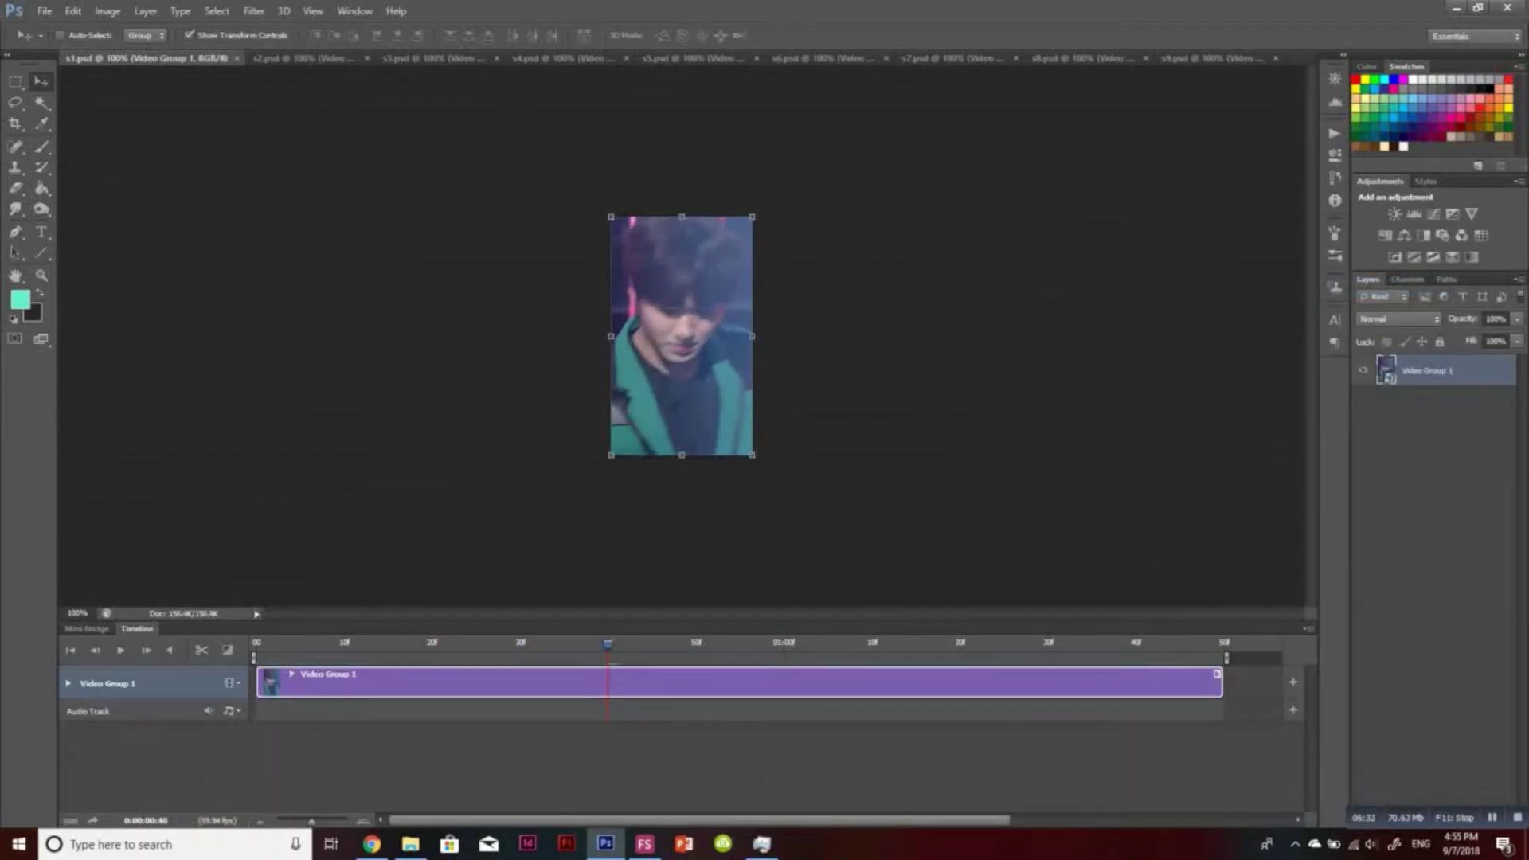
Hide the transform controls, and in s2.psd enable Transform keyframing for Video Group 1 at frame 0, slightly repositioning the clip
{"action": "left_click", "coordinate": [189, 35]}
{"action": "key", "text": "ctrl+Tab"}
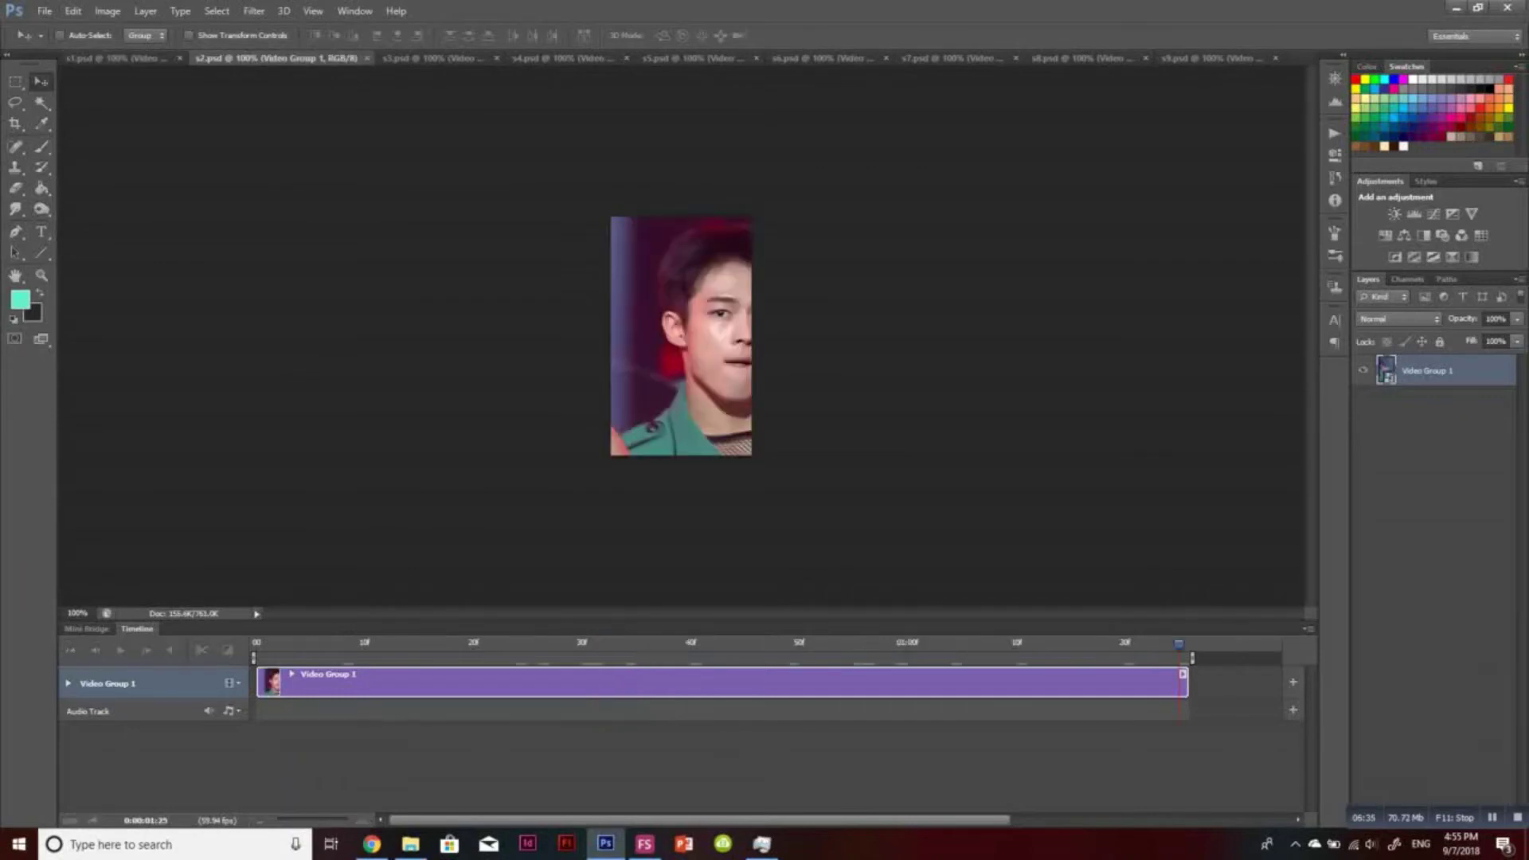
{"action": "key", "text": "Home"}
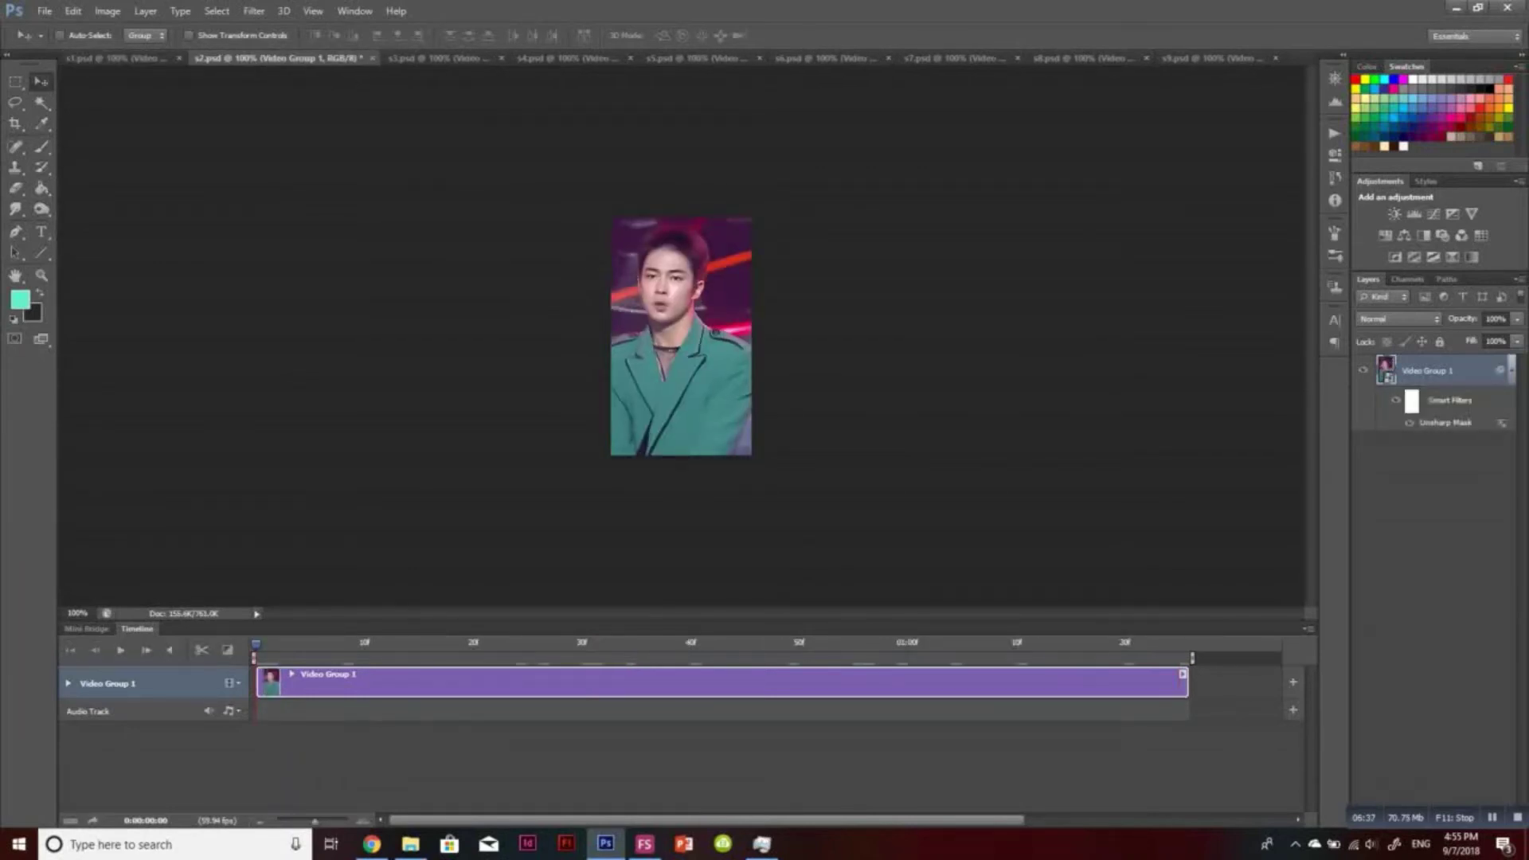
{"action": "left_click", "coordinate": [68, 683]}
{"action": "left_click", "coordinate": [119, 707]}
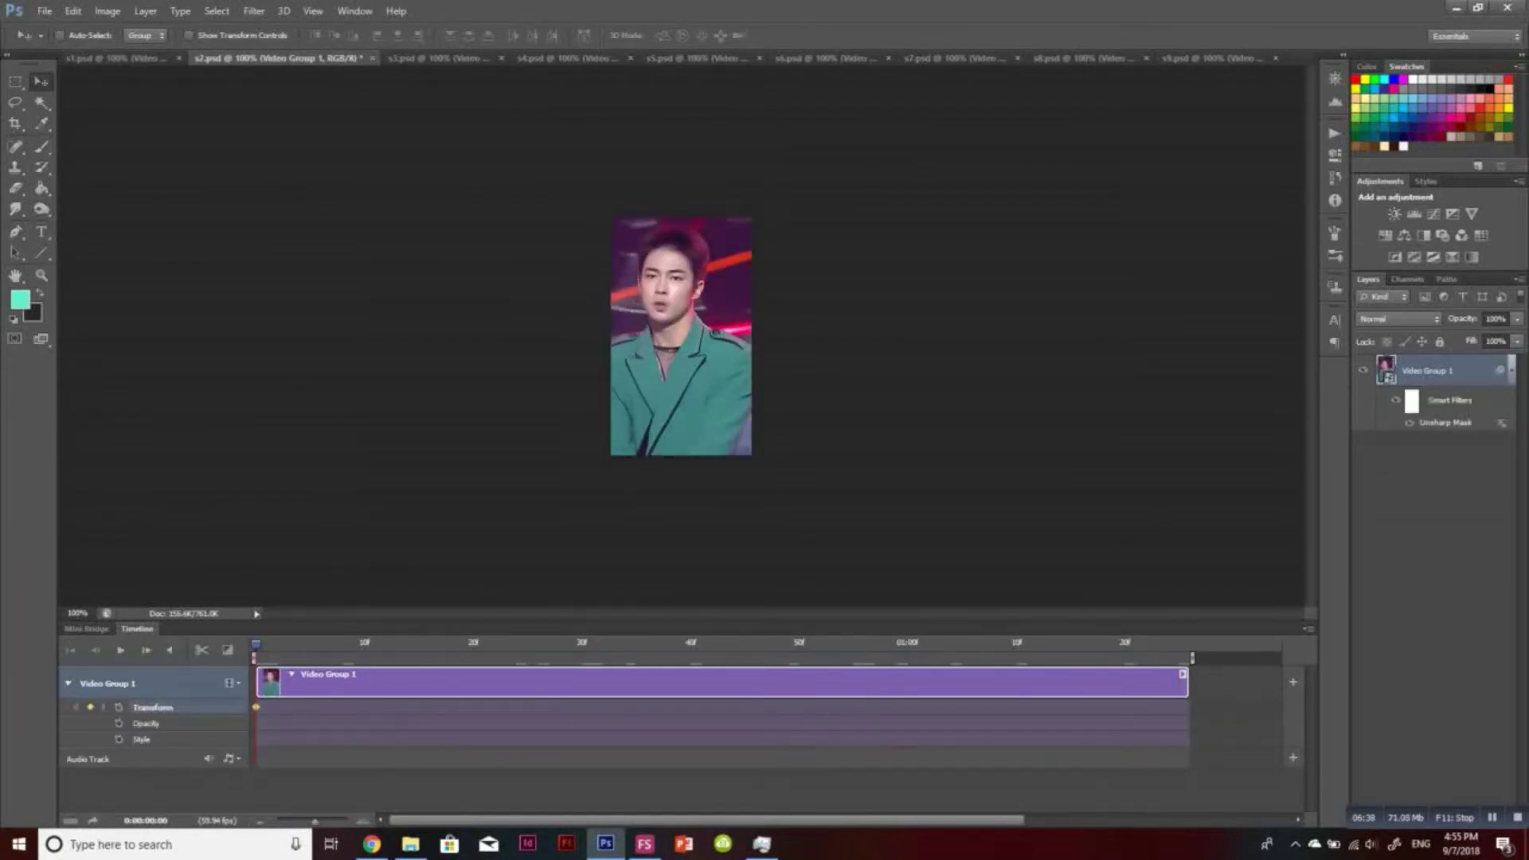
{"action": "mouse_move", "coordinate": [849, 479]}
{"action": "left_mouse_down"}
{"action": "mouse_move", "coordinate": [837, 473]}
{"action": "mouse_move", "coordinate": [854, 473]}
{"action": "left_mouse_up"}
Review the edit history of s1.psd and s3.psd to compare the keyframing and smart object conversion steps
{"action": "left_click", "coordinate": [1336, 177]}
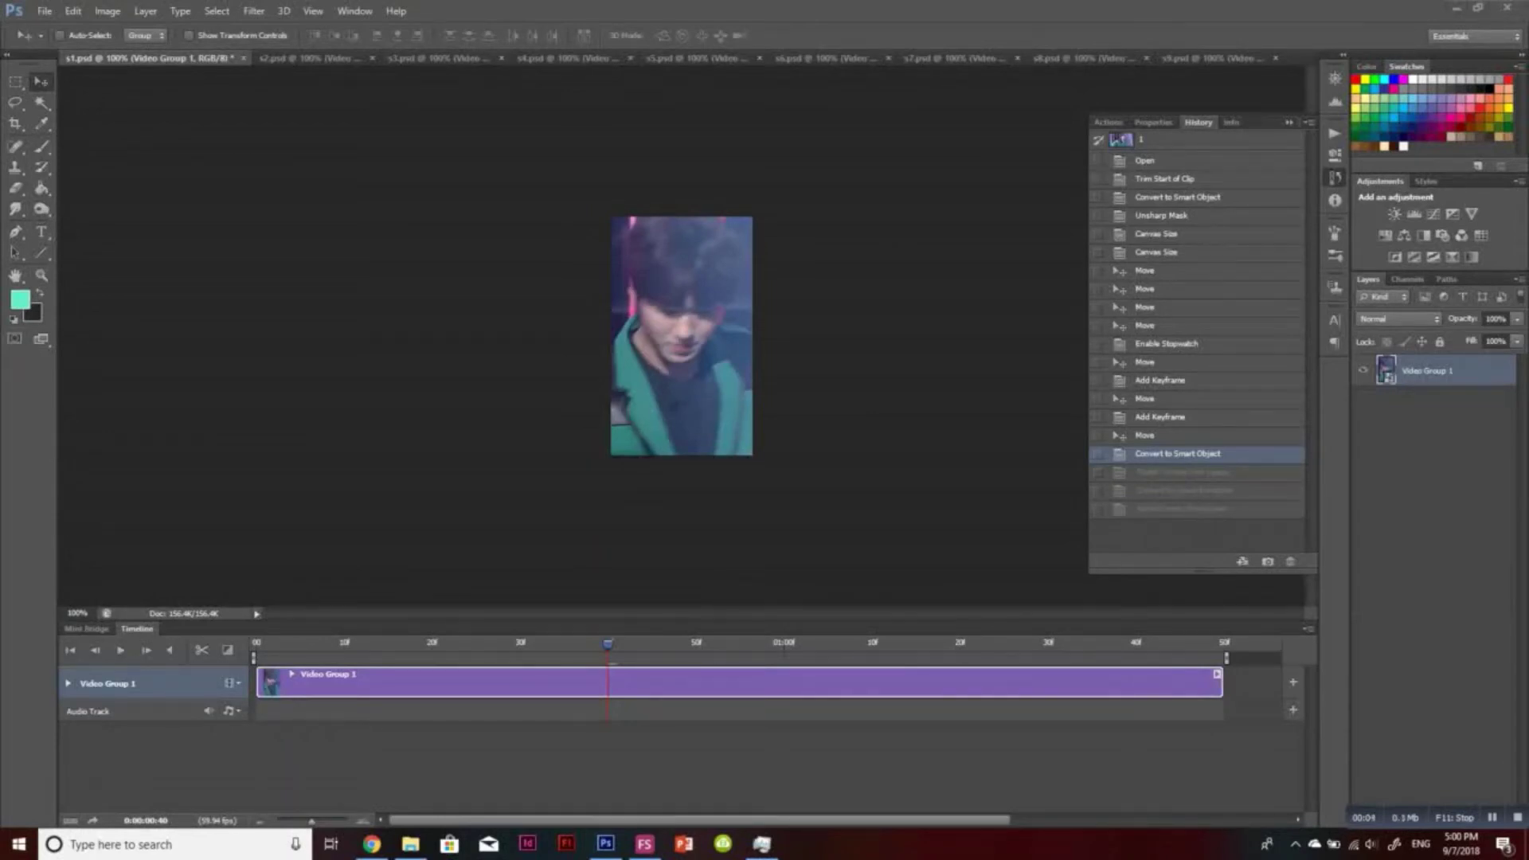
{"action": "key", "text": "ctrl+Tab"}
{"action": "key", "text": "ctrl+Tab"}
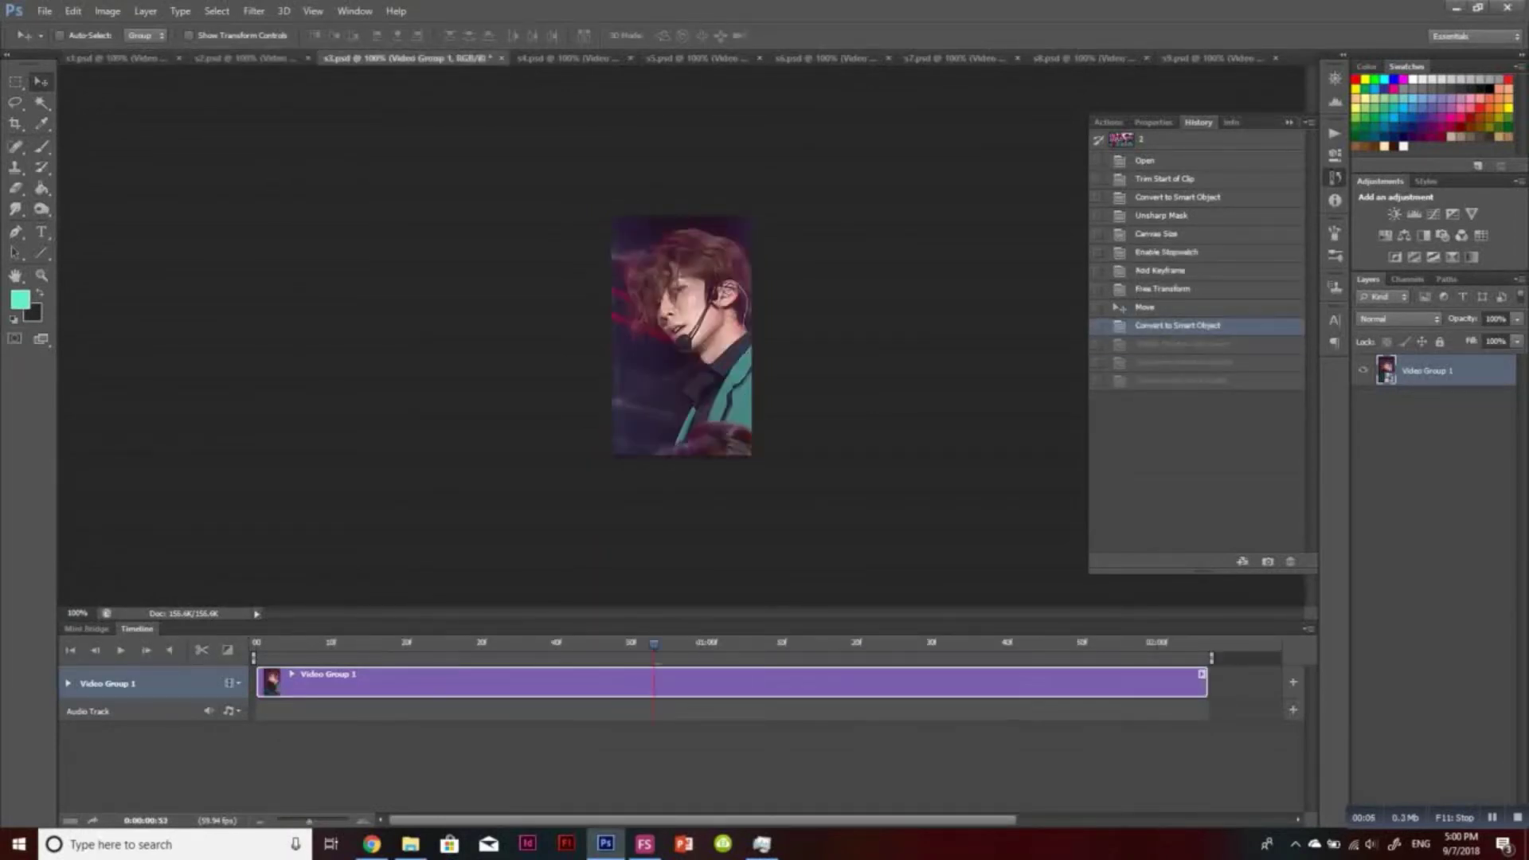
{"action": "key", "text": "ctrl+shift+Tab"}
{"action": "key", "text": "ctrl+shift+Tab"}
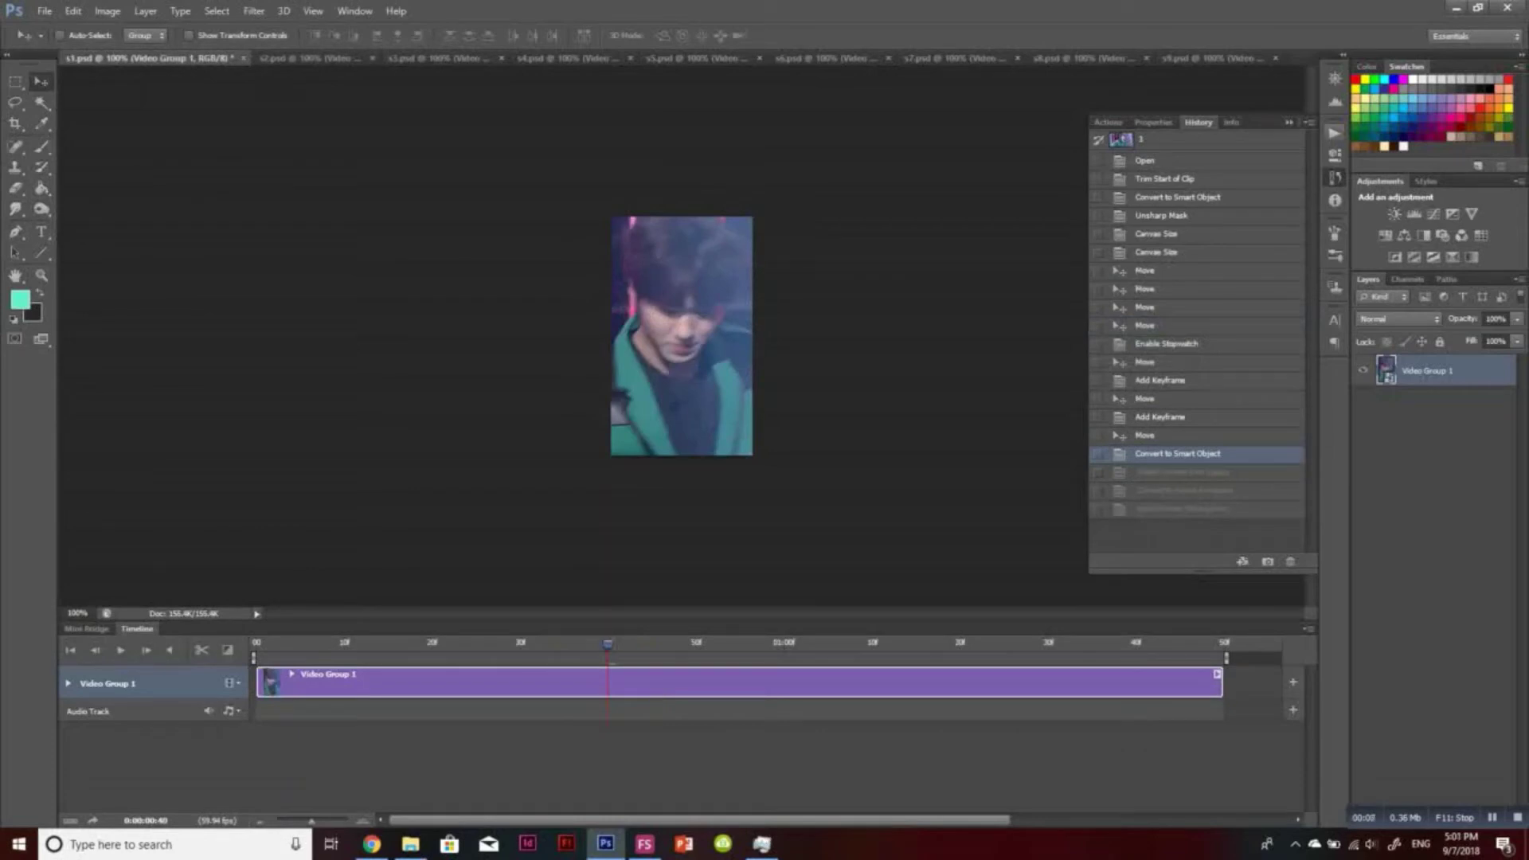
Batch-run the clips to frame animation action from the gifs current set on all opened files
{"action": "left_click", "coordinate": [1335, 133]}
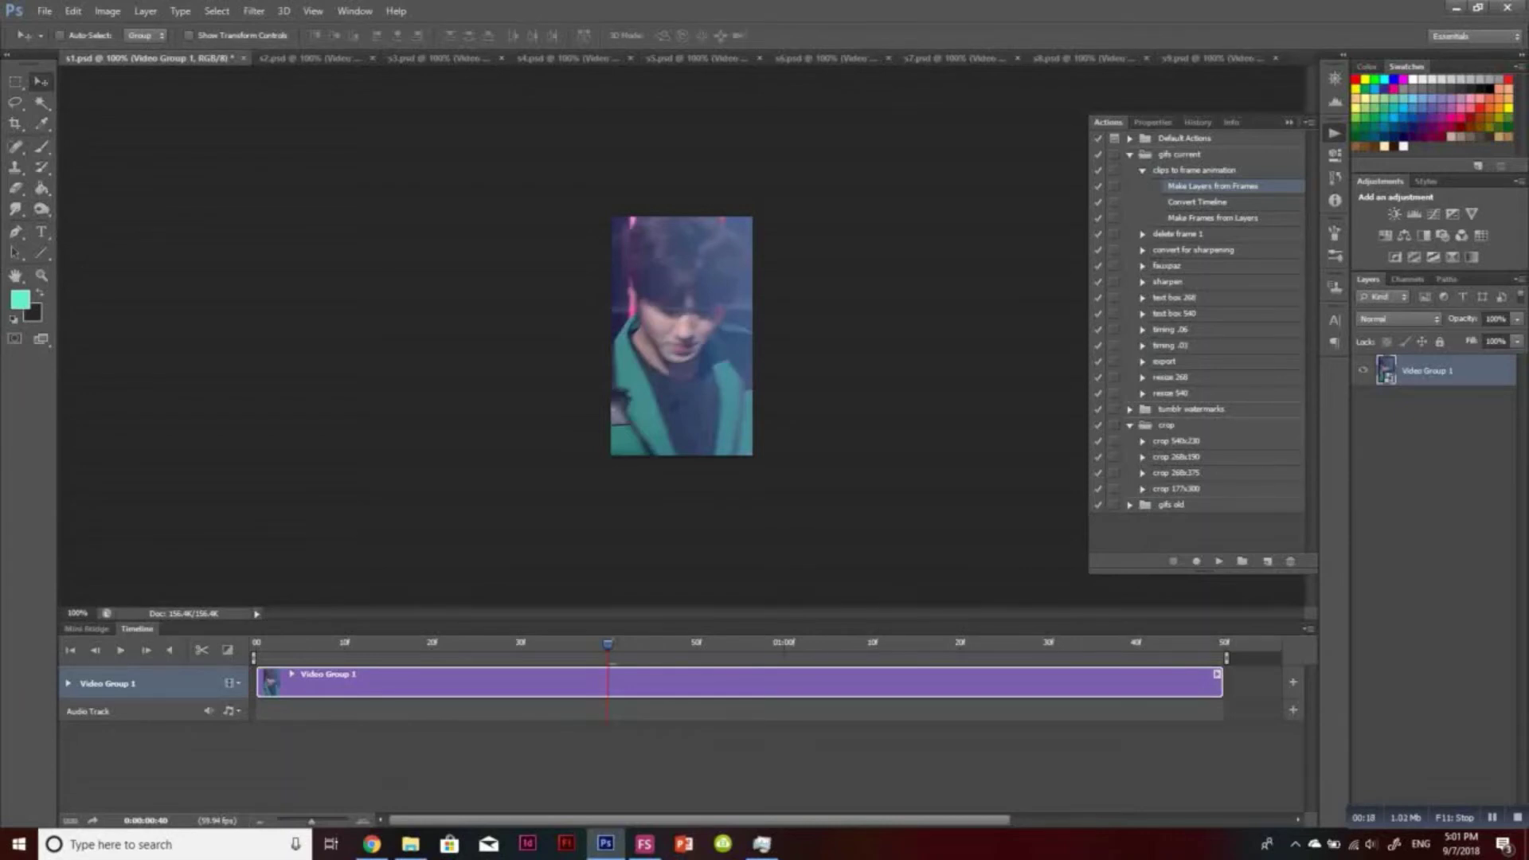
{"action": "left_click", "coordinate": [1308, 628]}
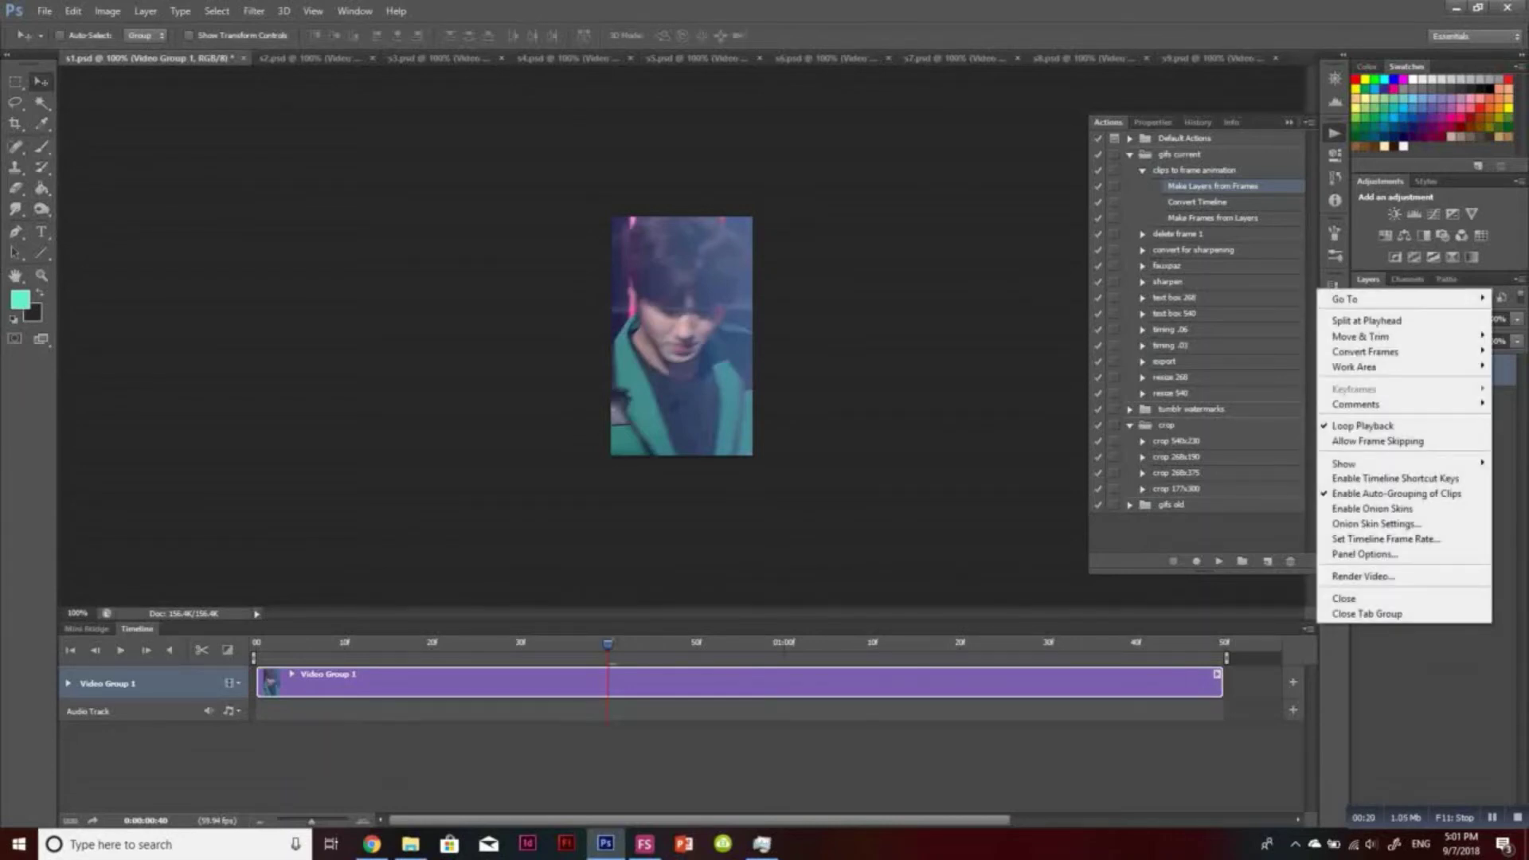
{"action": "left_click", "coordinate": [45, 11]}
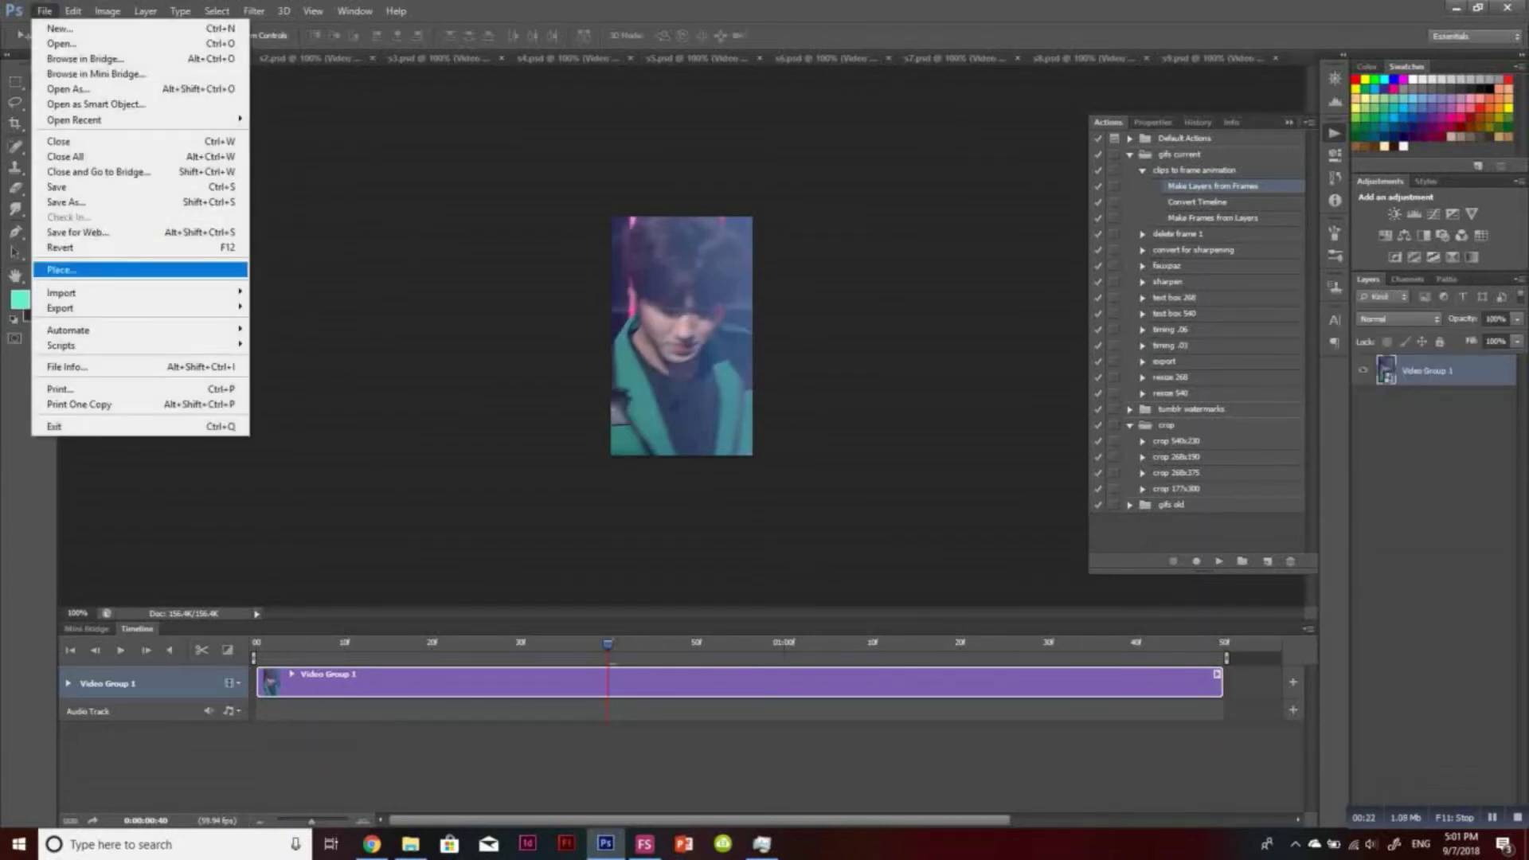
{"action": "mouse_move", "coordinate": [159, 330]}
{"action": "left_click", "coordinate": [279, 328]}
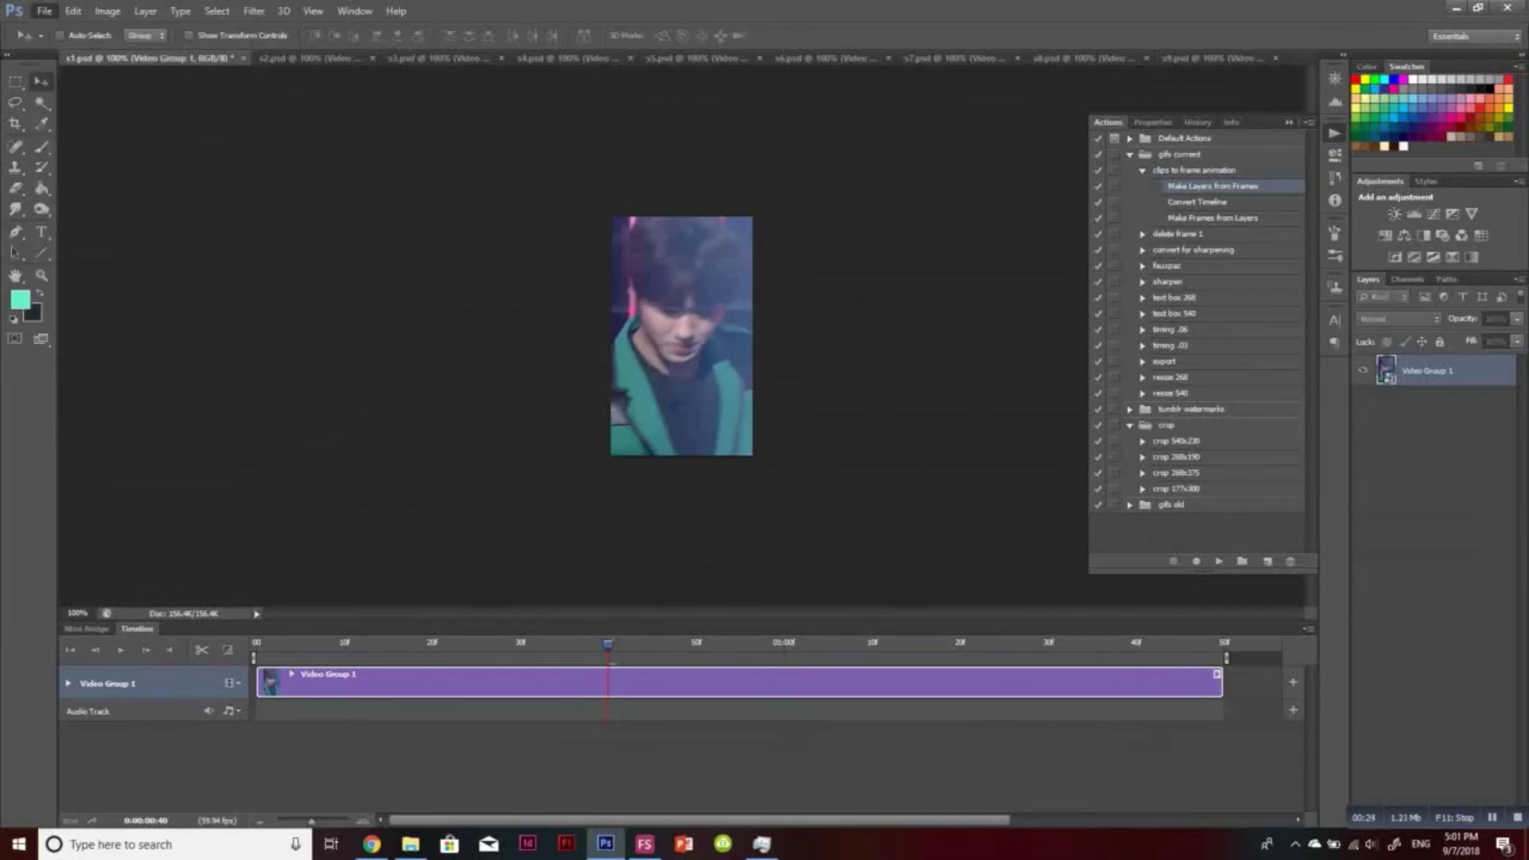
{"action": "left_click", "coordinate": [604, 181]}
{"action": "left_click", "coordinate": [604, 197]}
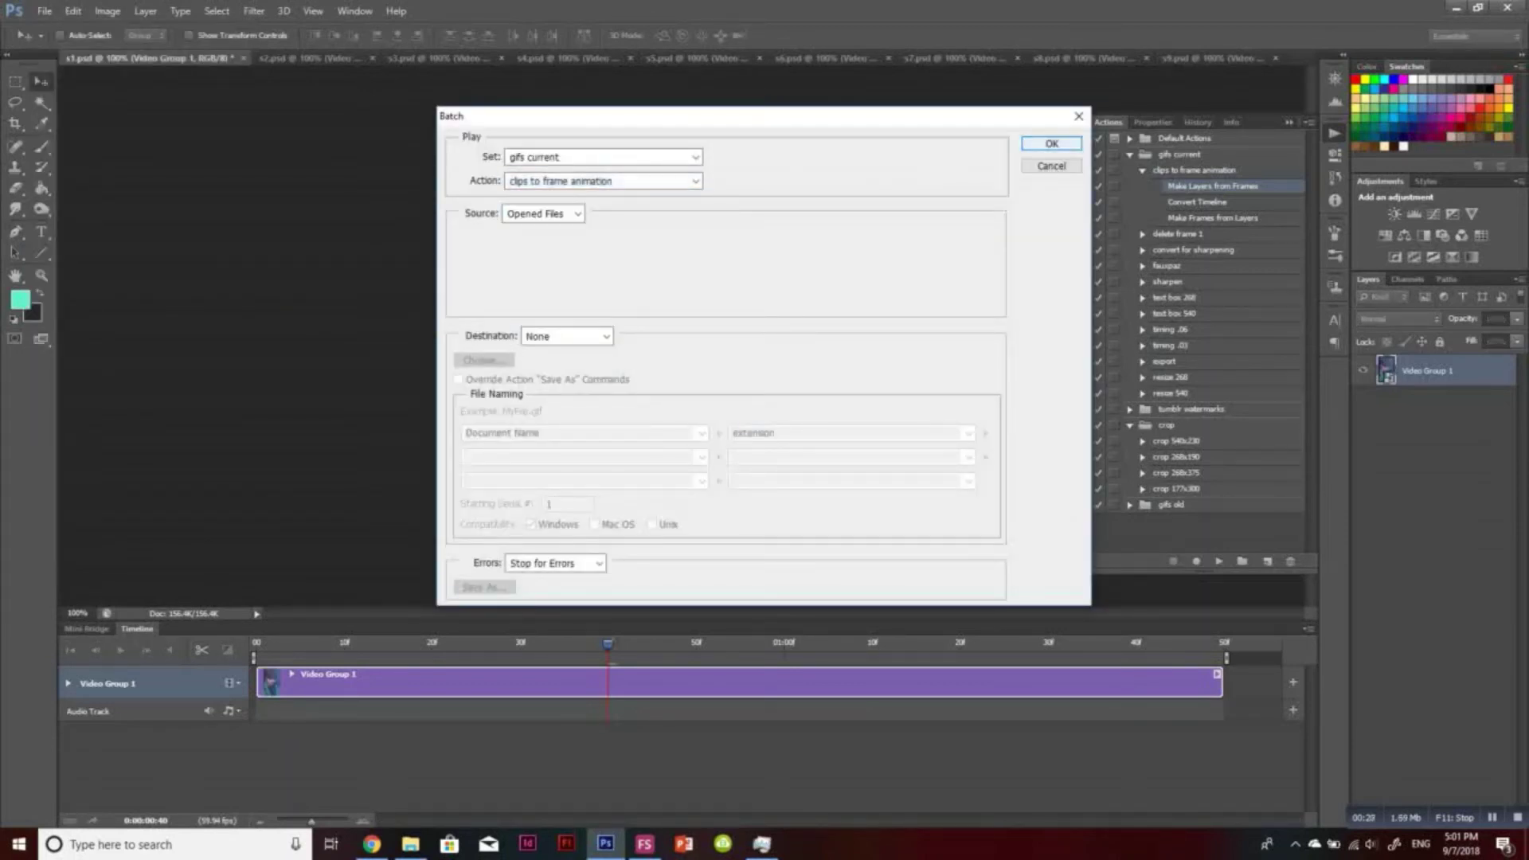
{"action": "key", "text": "Return"}
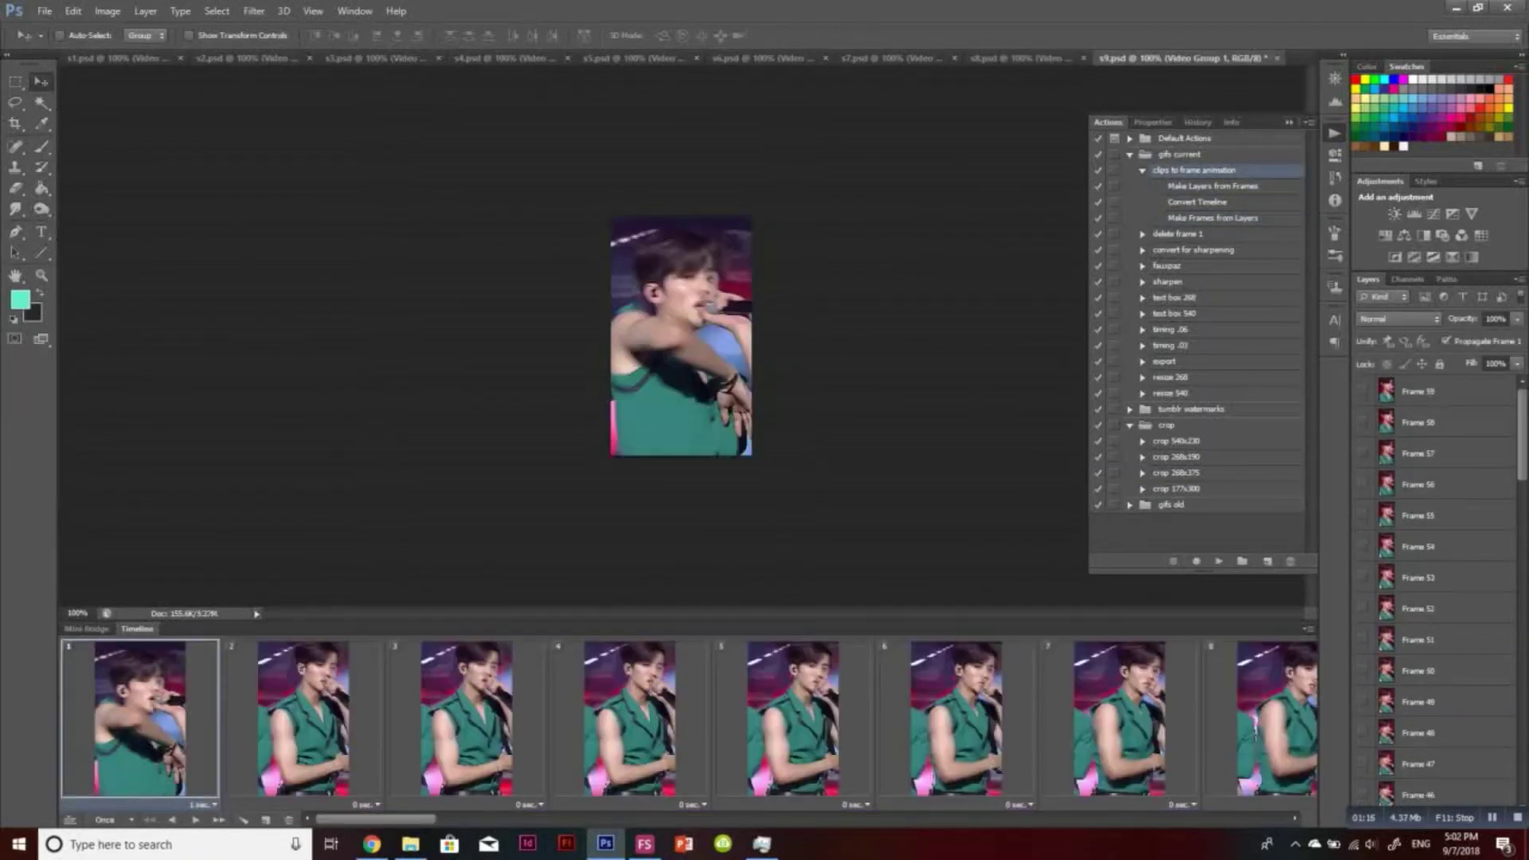
Batch-run the delete frame 1 action from the gifs current set on all opened files
{"action": "left_click", "coordinate": [44, 10]}
{"action": "mouse_move", "coordinate": [72, 330]}
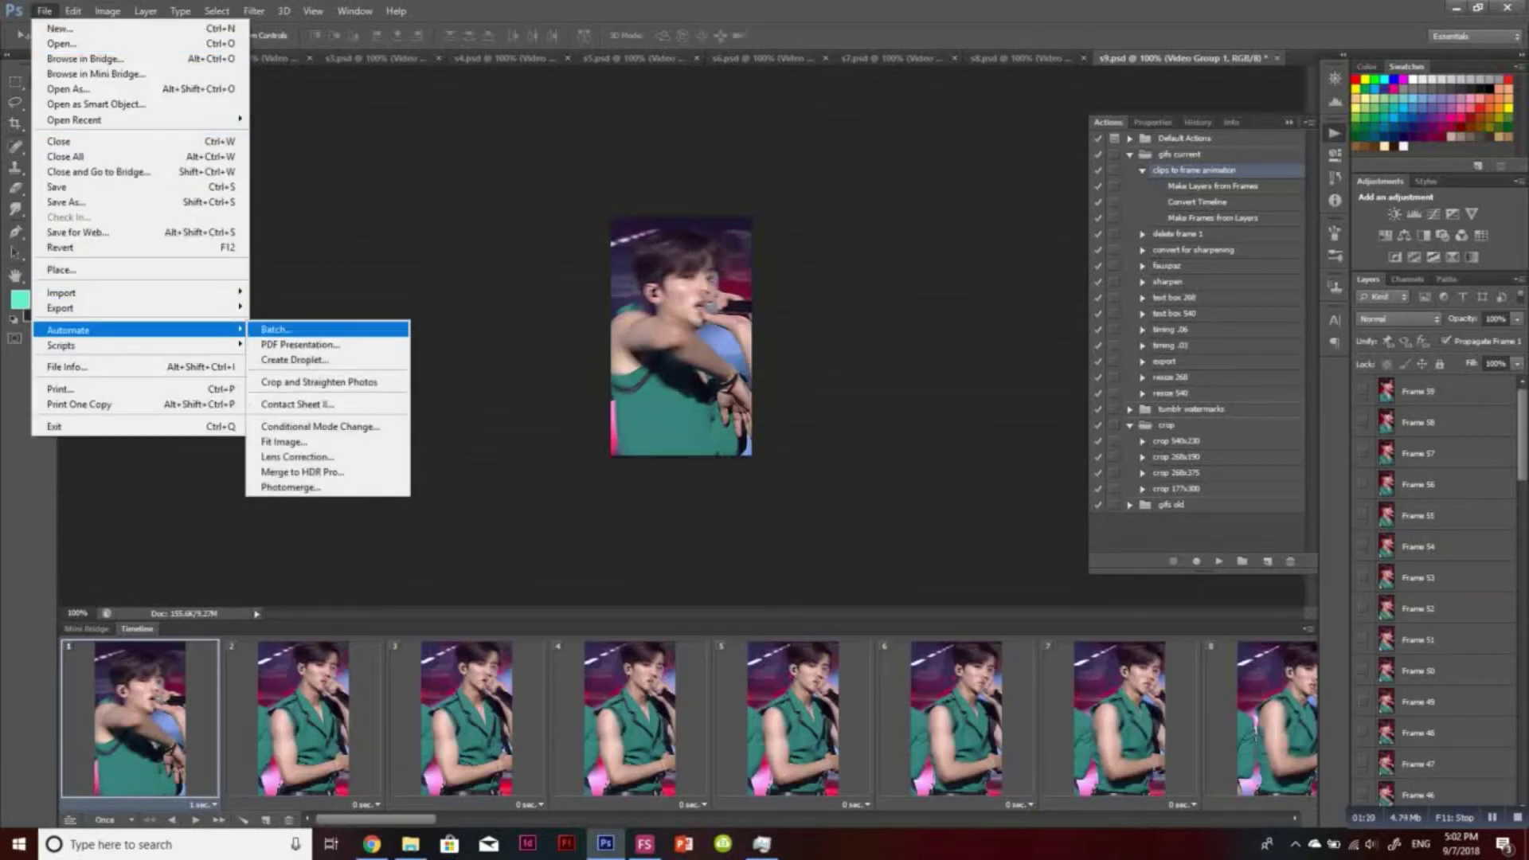
{"action": "left_click", "coordinate": [275, 329]}
{"action": "left_click", "coordinate": [695, 180]}
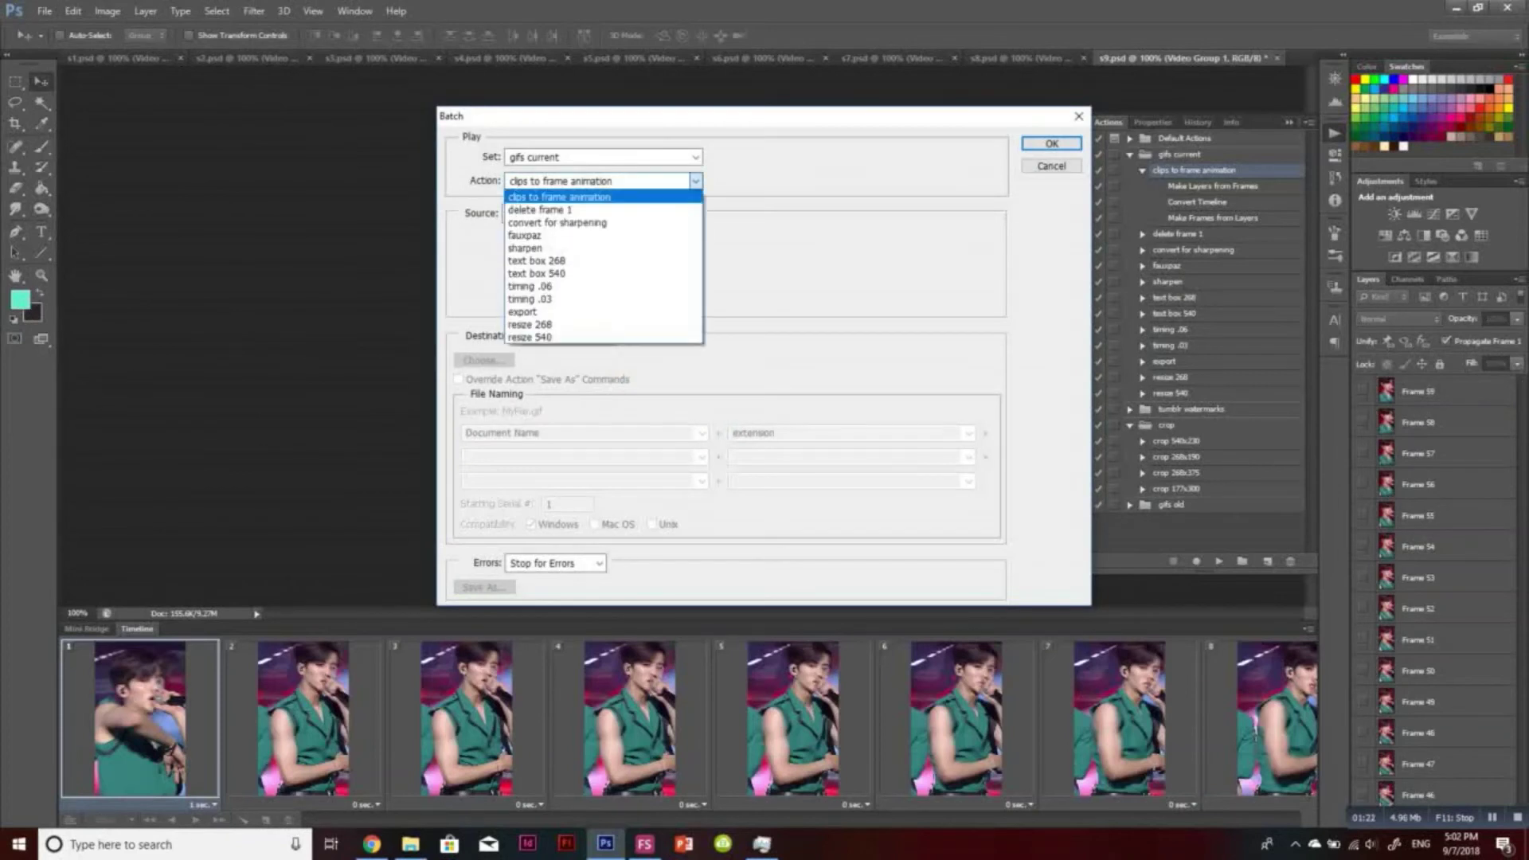
{"action": "left_click", "coordinate": [540, 209]}
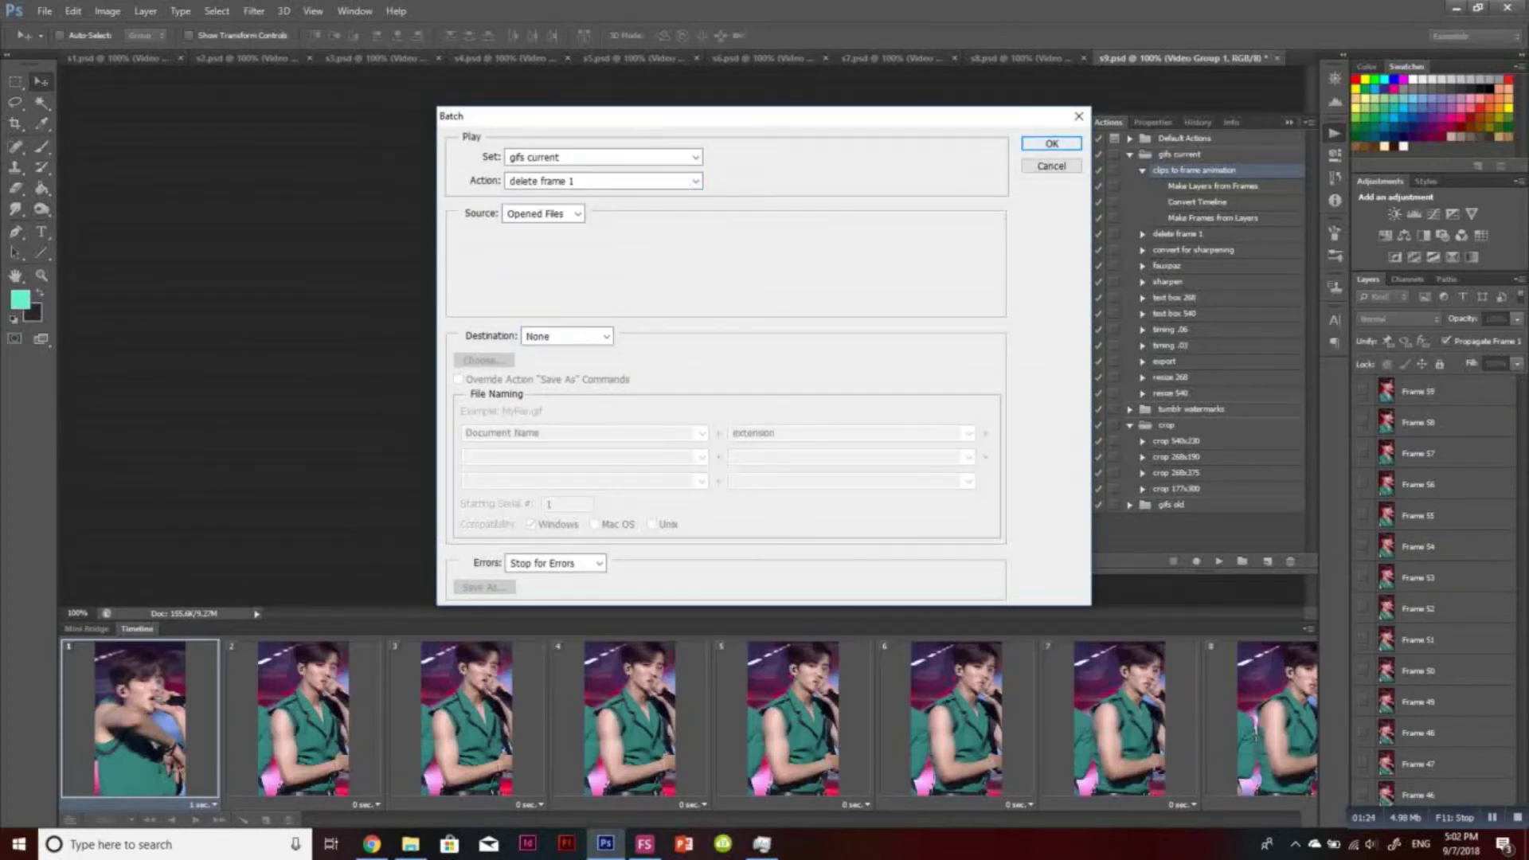
{"action": "left_click", "coordinate": [1051, 143]}
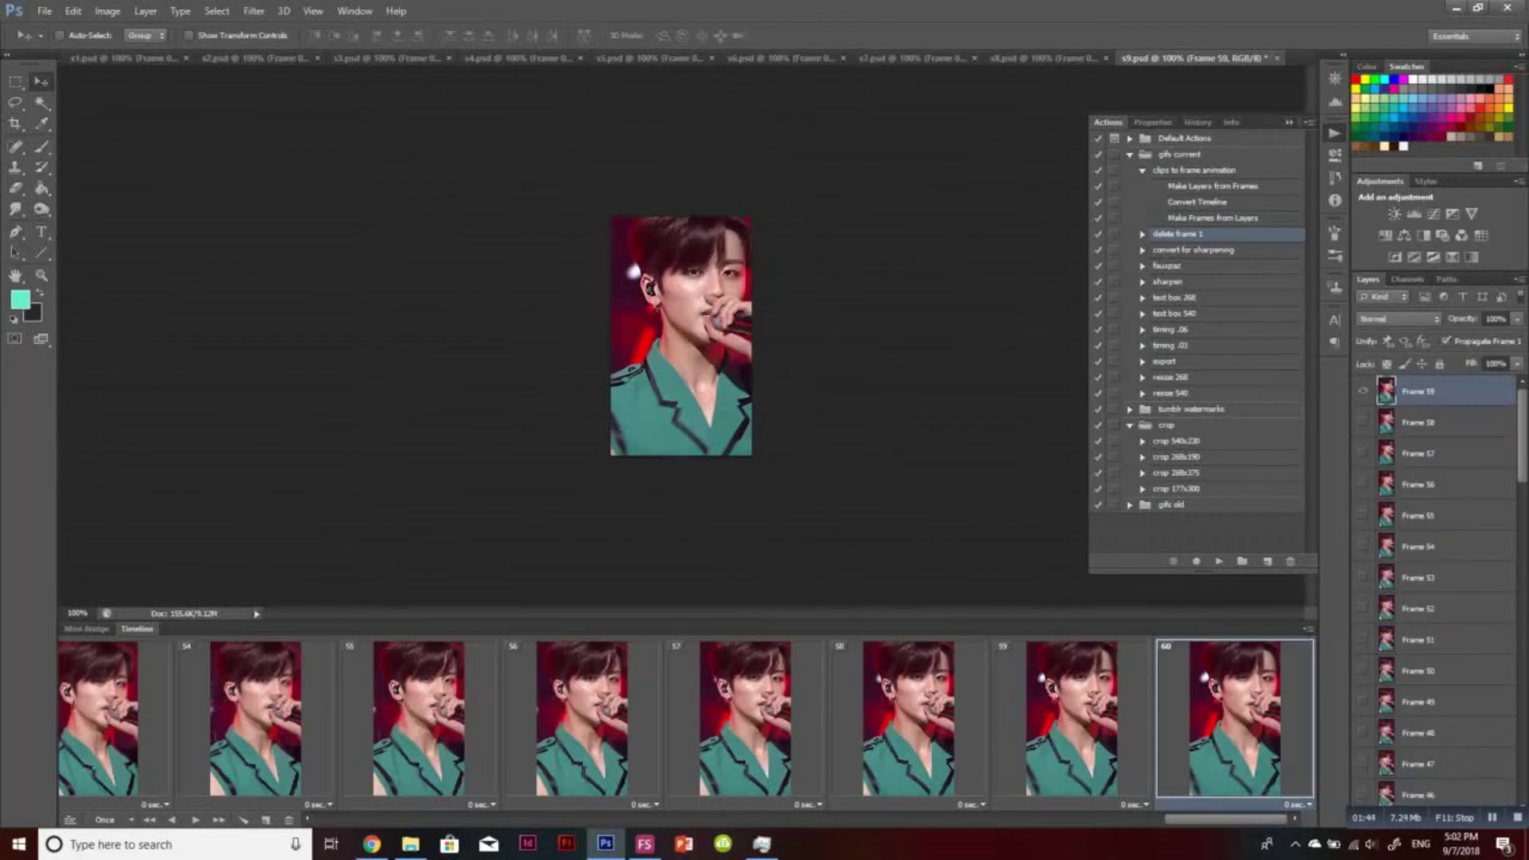
Switch to s8.psd and select a run of frames near the end of its animation
{"action": "key", "text": "ctrl+shift+Tab"}
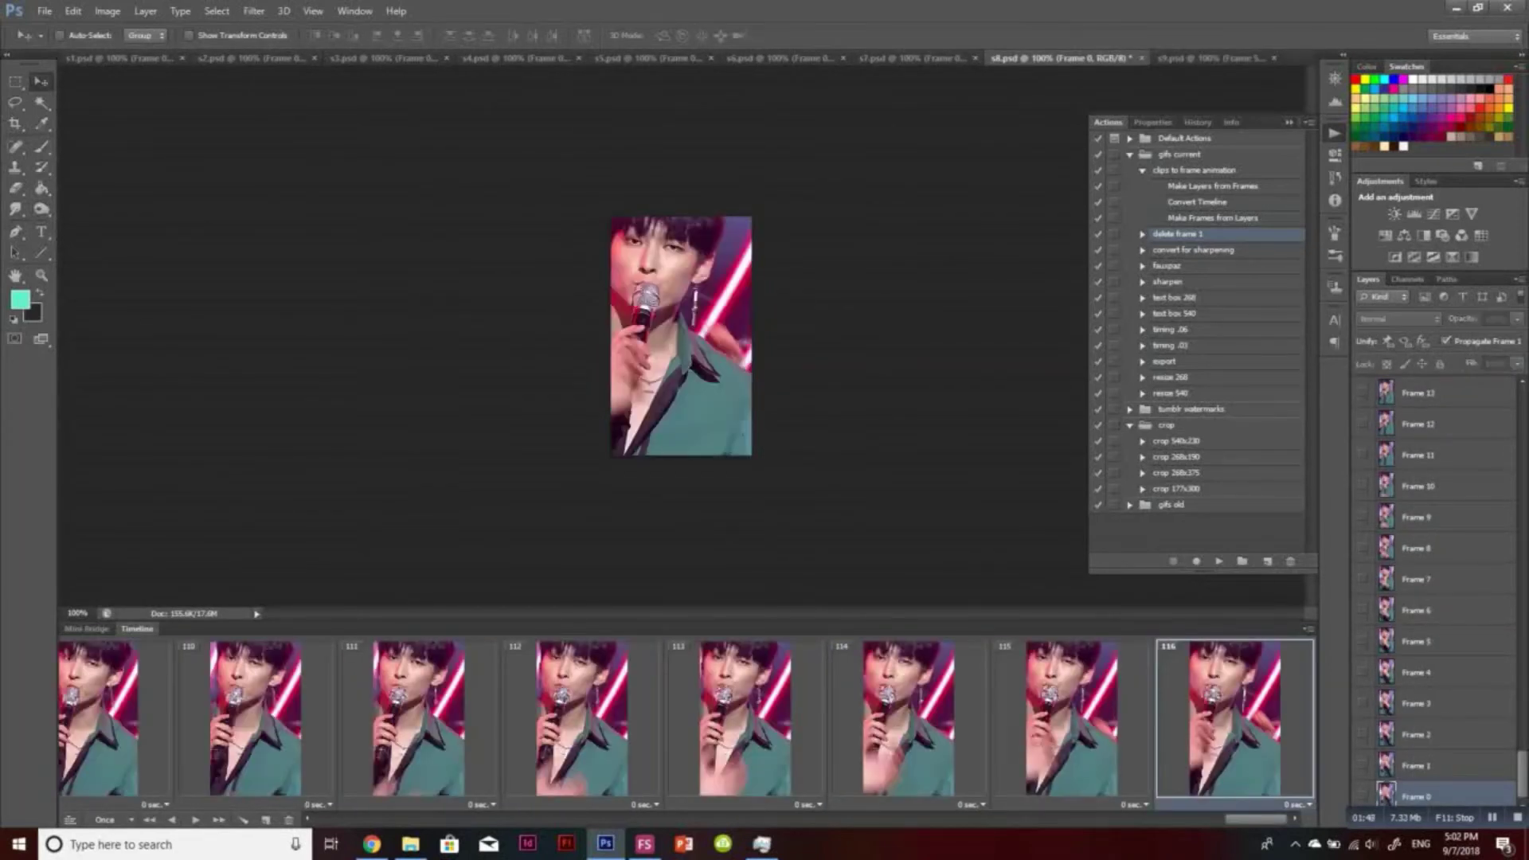
{"action": "scroll", "coordinate": [685, 721], "scroll_direction": "up", "scroll_amount": 2}
{"action": "left_click", "coordinate": [582, 721], "text": "shift"}
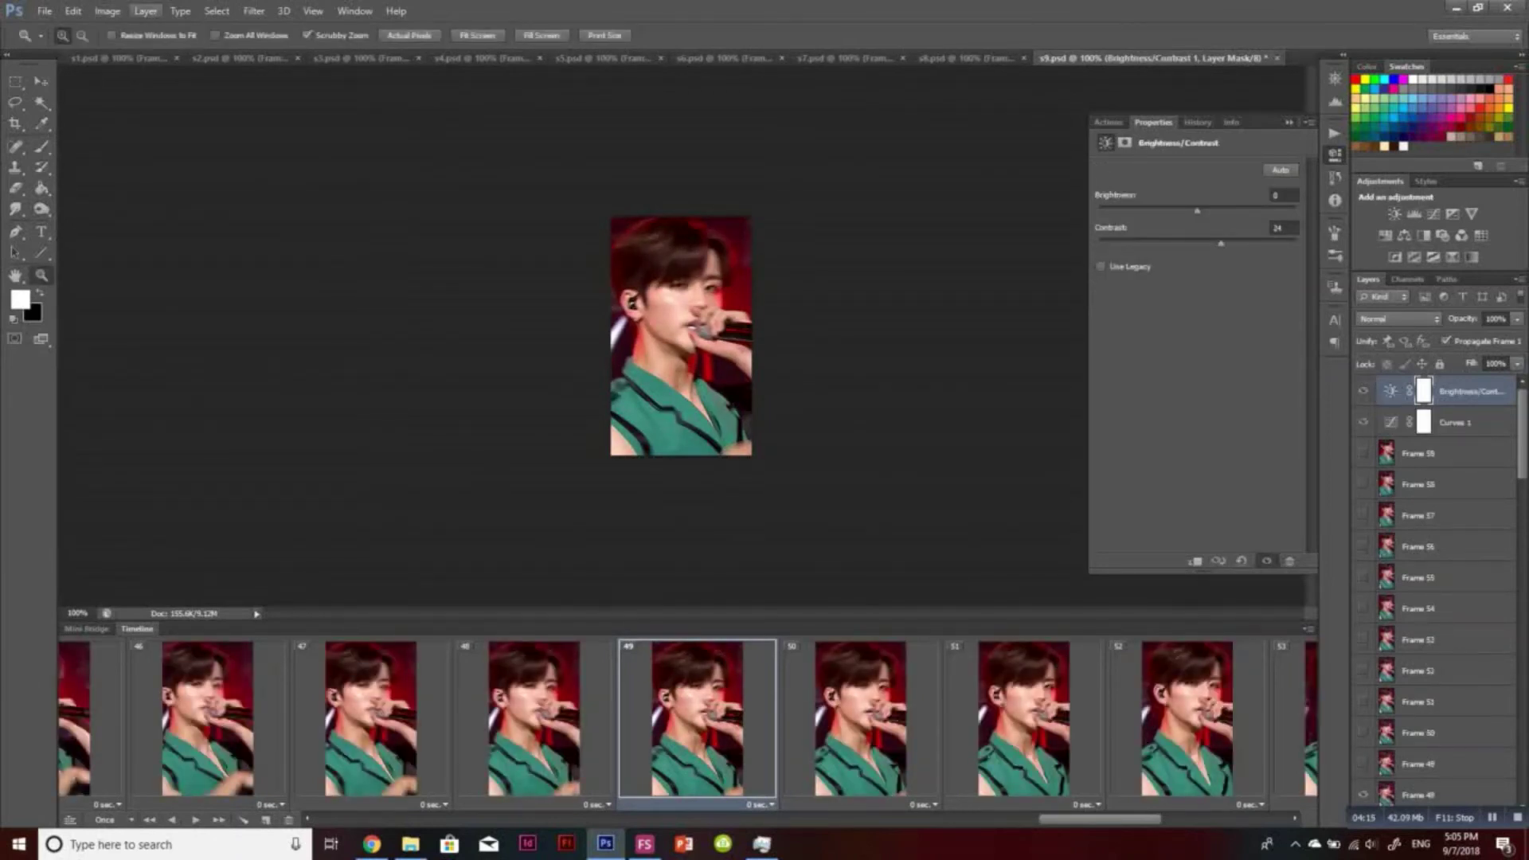
Add a solid color fill layer in Multiply mode to s9.psd, using the muted mauve color bbaab9
{"action": "left_click", "coordinate": [146, 12]}
{"action": "mouse_move", "coordinate": [208, 134]}
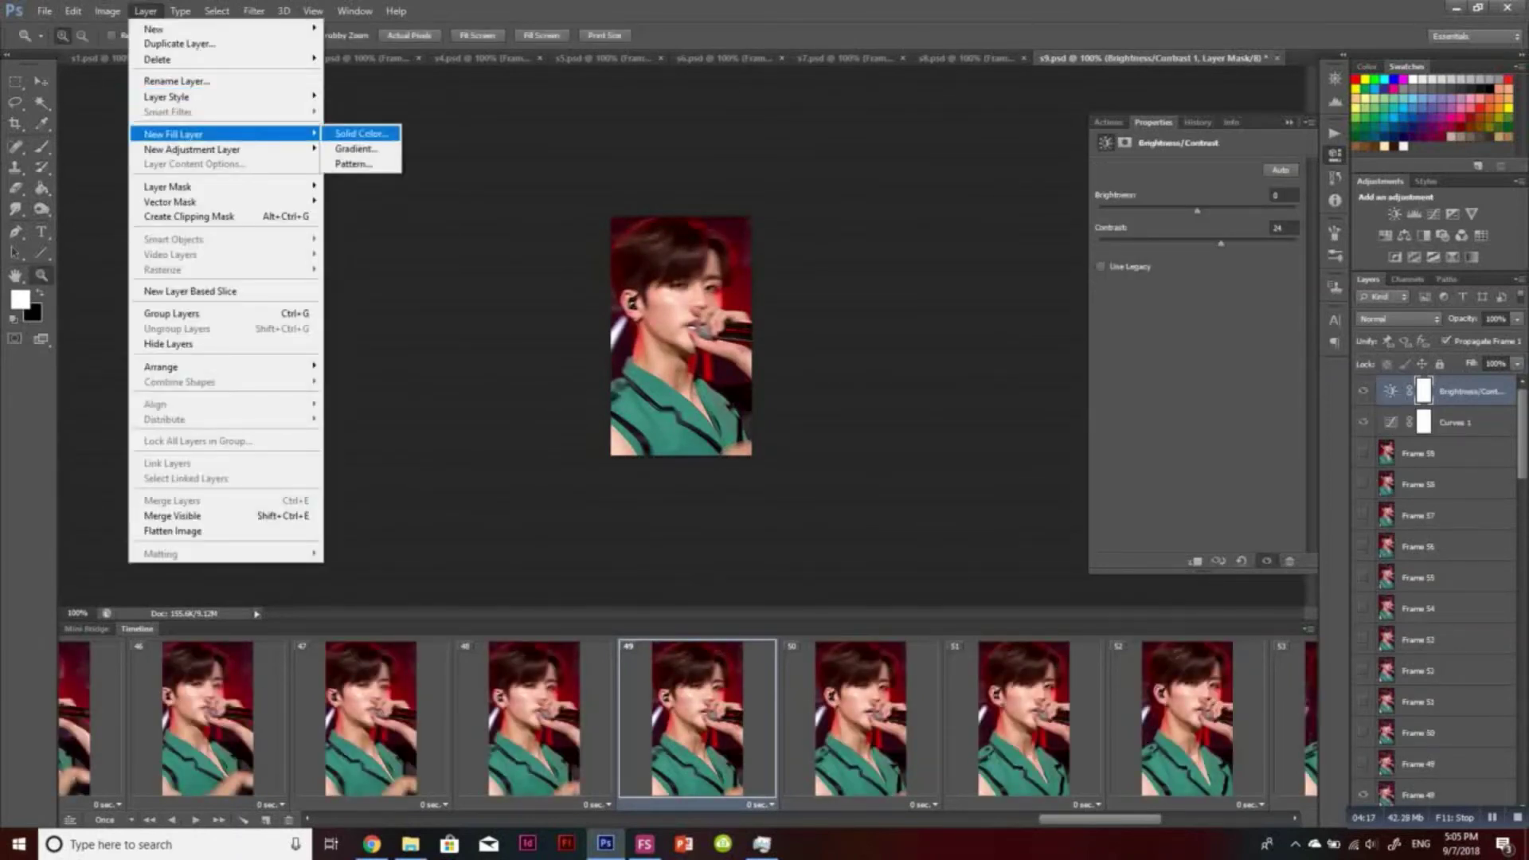
{"action": "left_click", "coordinate": [360, 133]}
{"action": "left_click", "coordinate": [695, 330]}
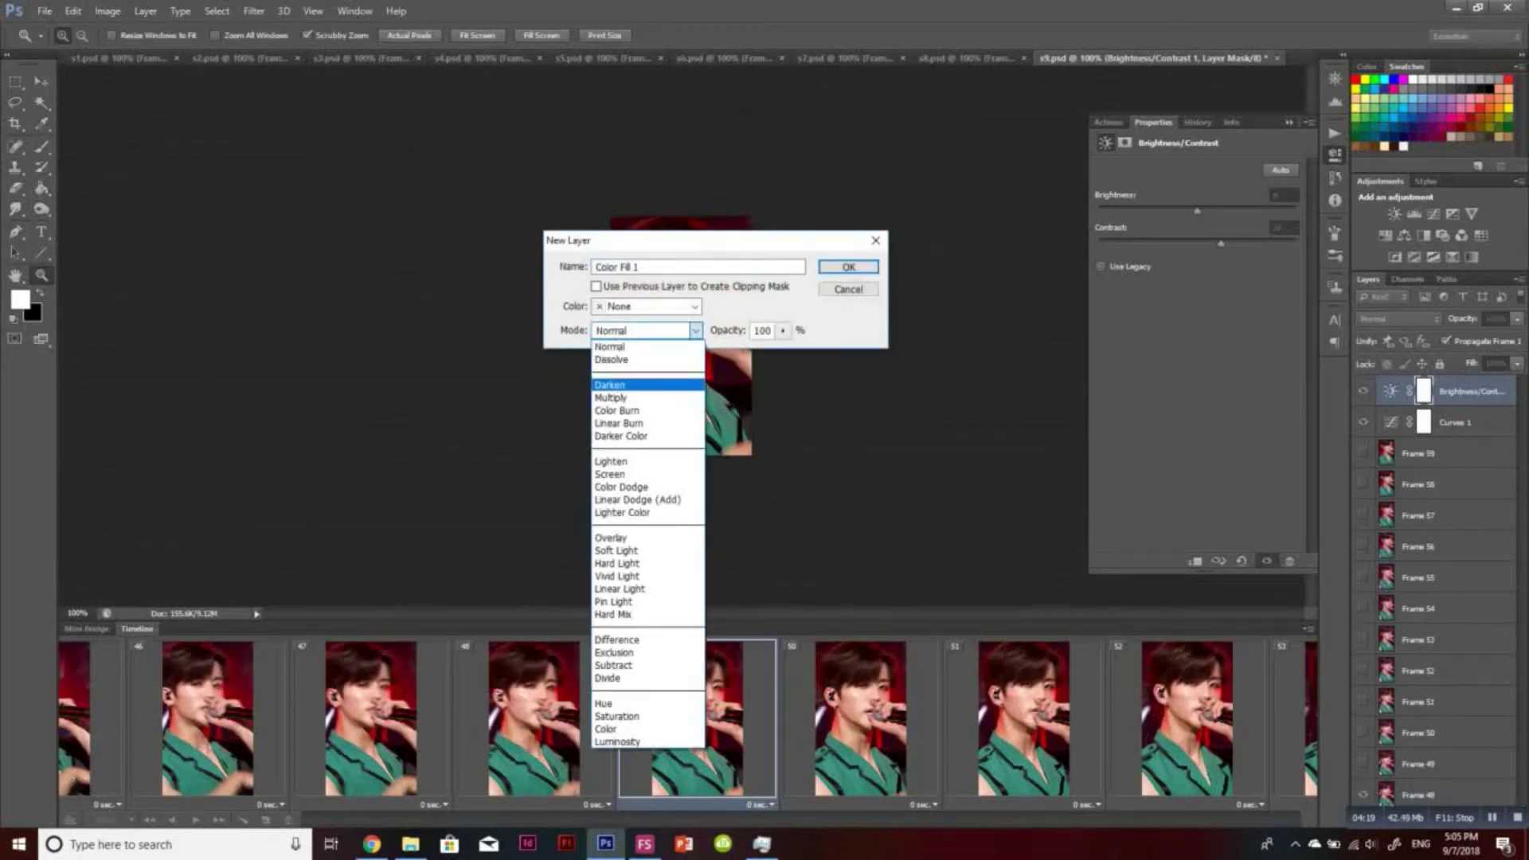
{"action": "left_click", "coordinate": [612, 397]}
{"action": "left_click", "coordinate": [849, 267]}
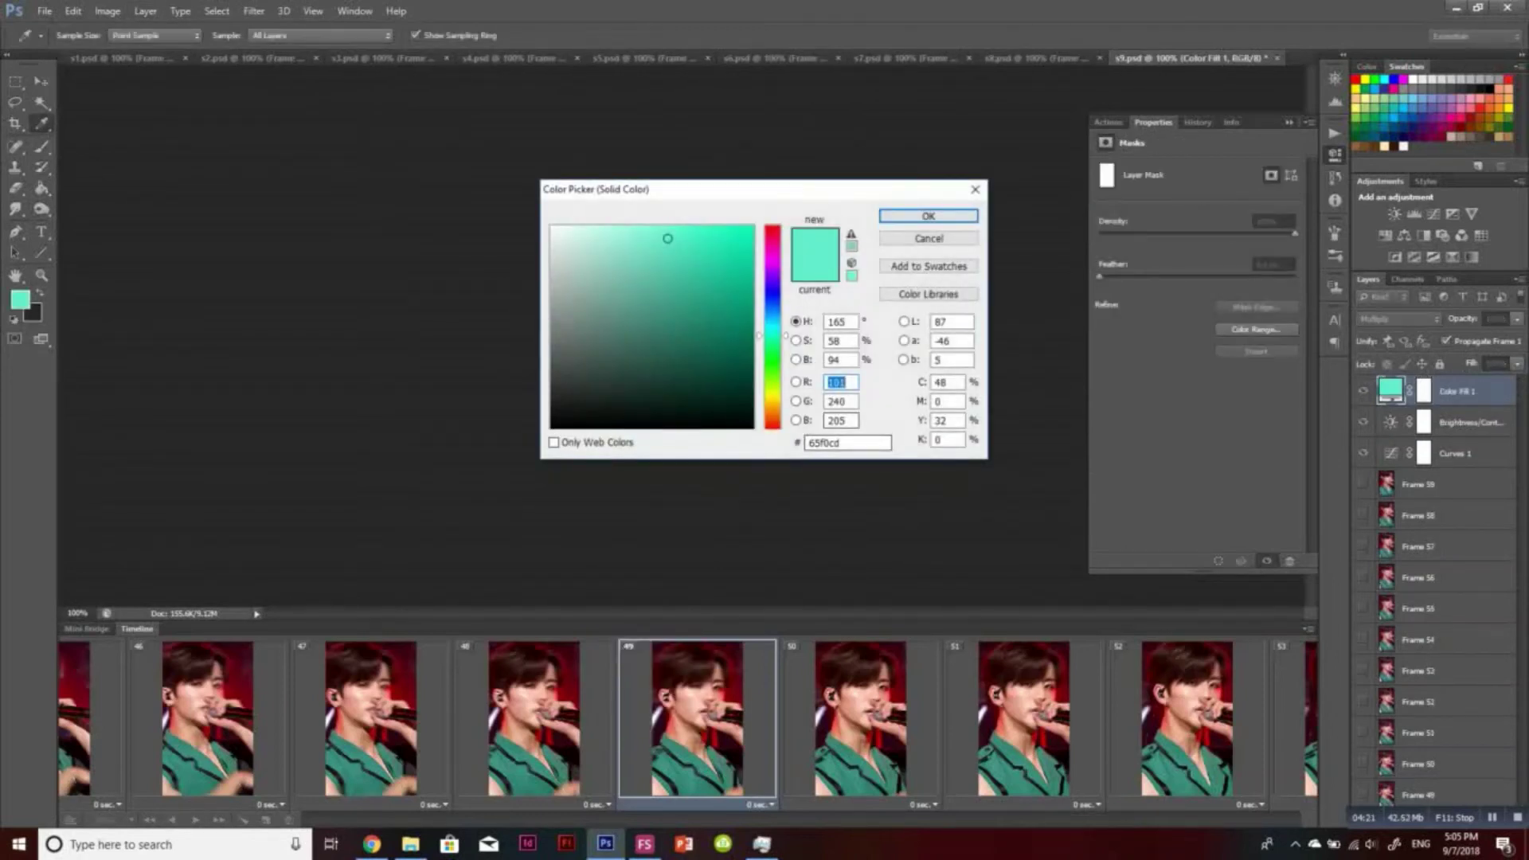
{"action": "left_click_drag", "start_coordinate": [781, 190], "coordinate": [1100, 266]}
{"action": "left_click", "coordinate": [1091, 338]}
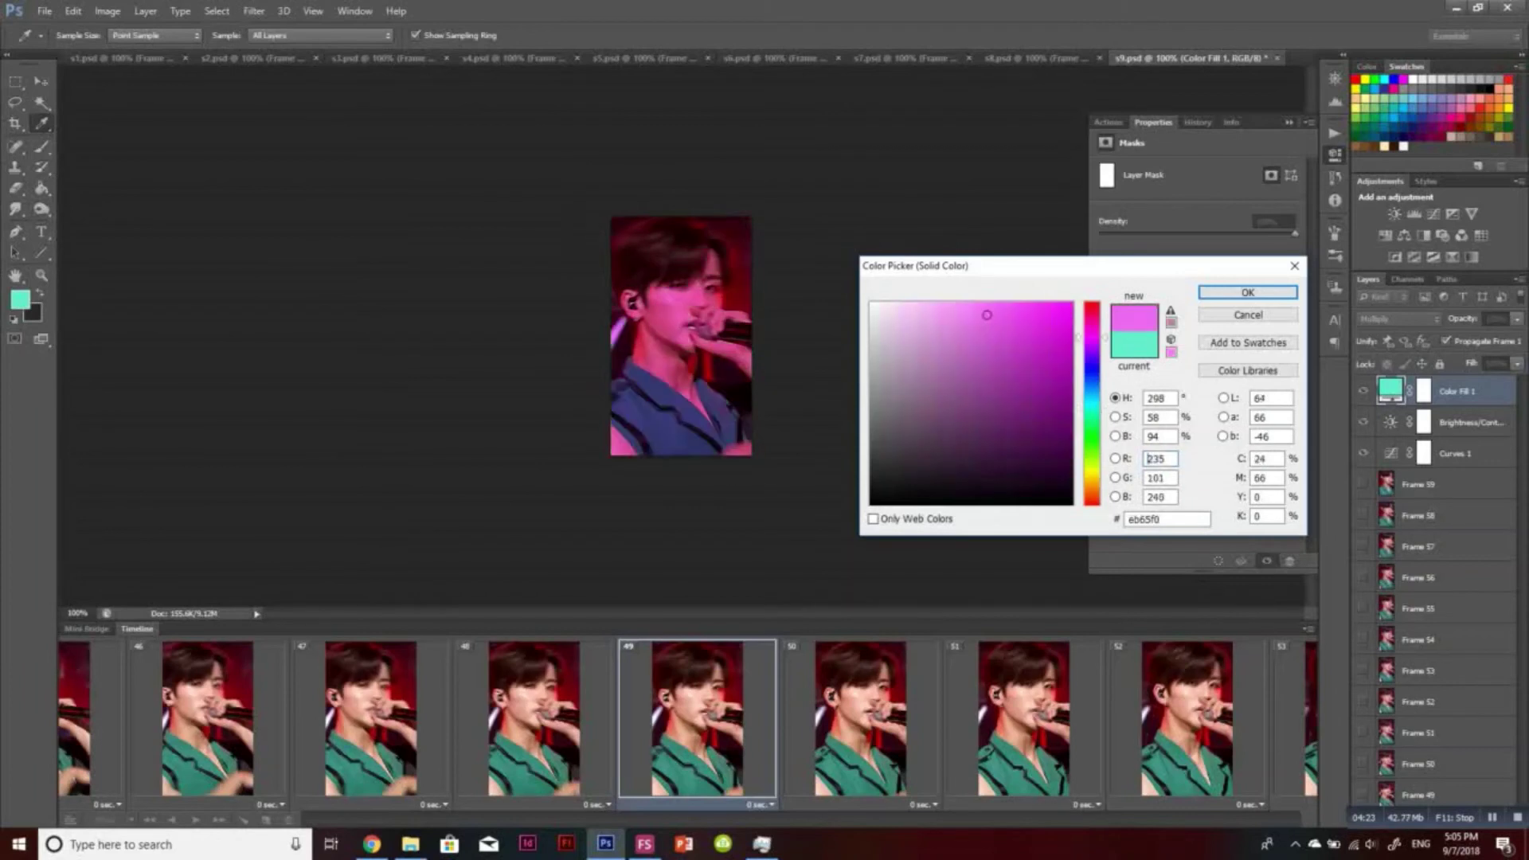
{"action": "left_click", "coordinate": [903, 356]}
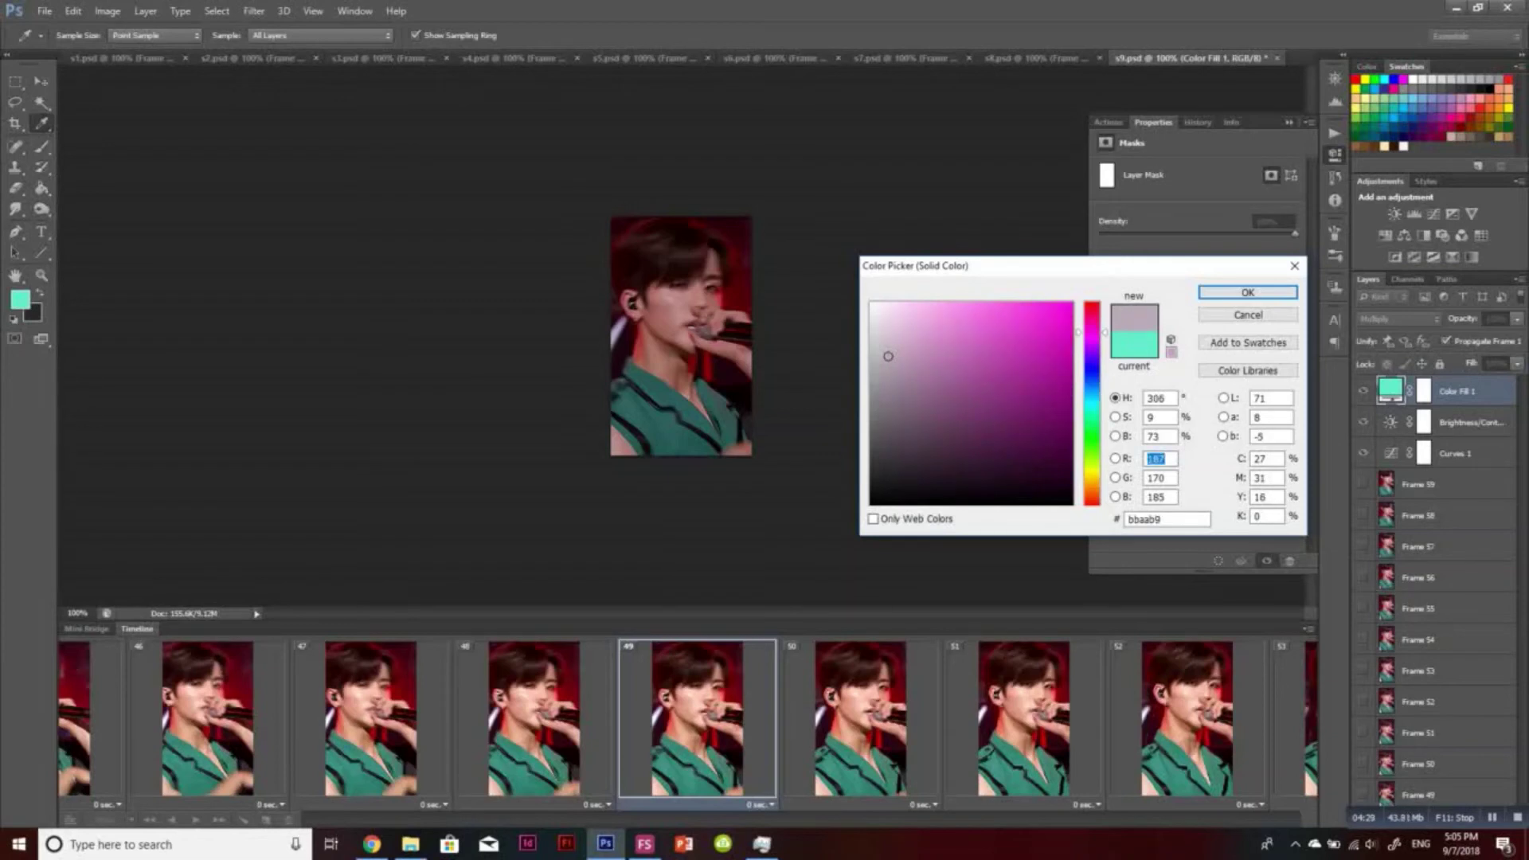
{"action": "left_click", "coordinate": [1248, 293]}
Add a Levels adjustment with the white input level at 194 and check it on frame 15
{"action": "left_click", "coordinate": [1413, 214]}
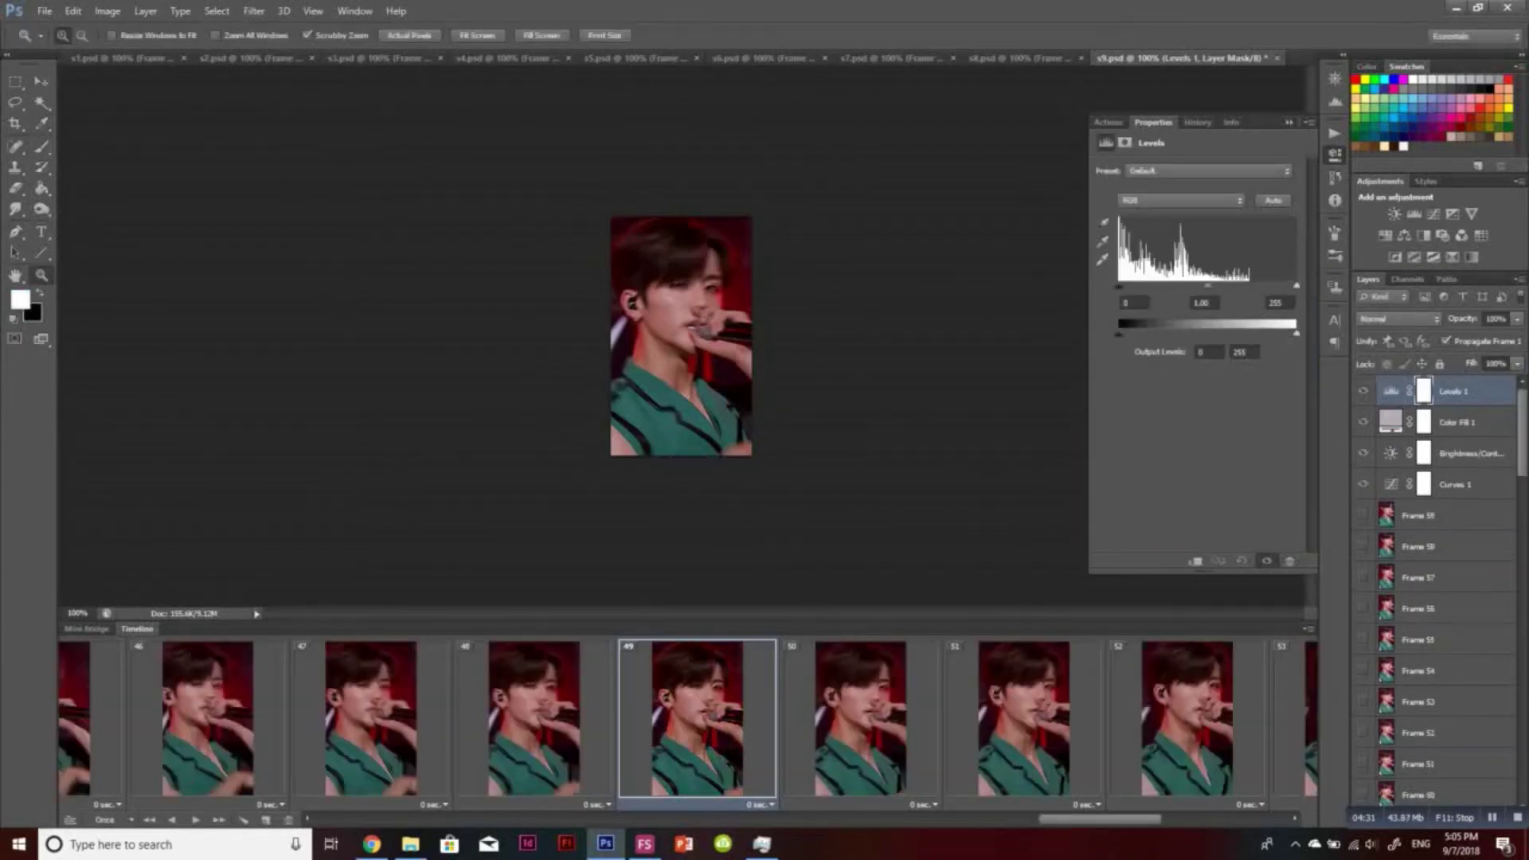
{"action": "left_click_drag", "start_coordinate": [1296, 285], "coordinate": [1254, 286]}
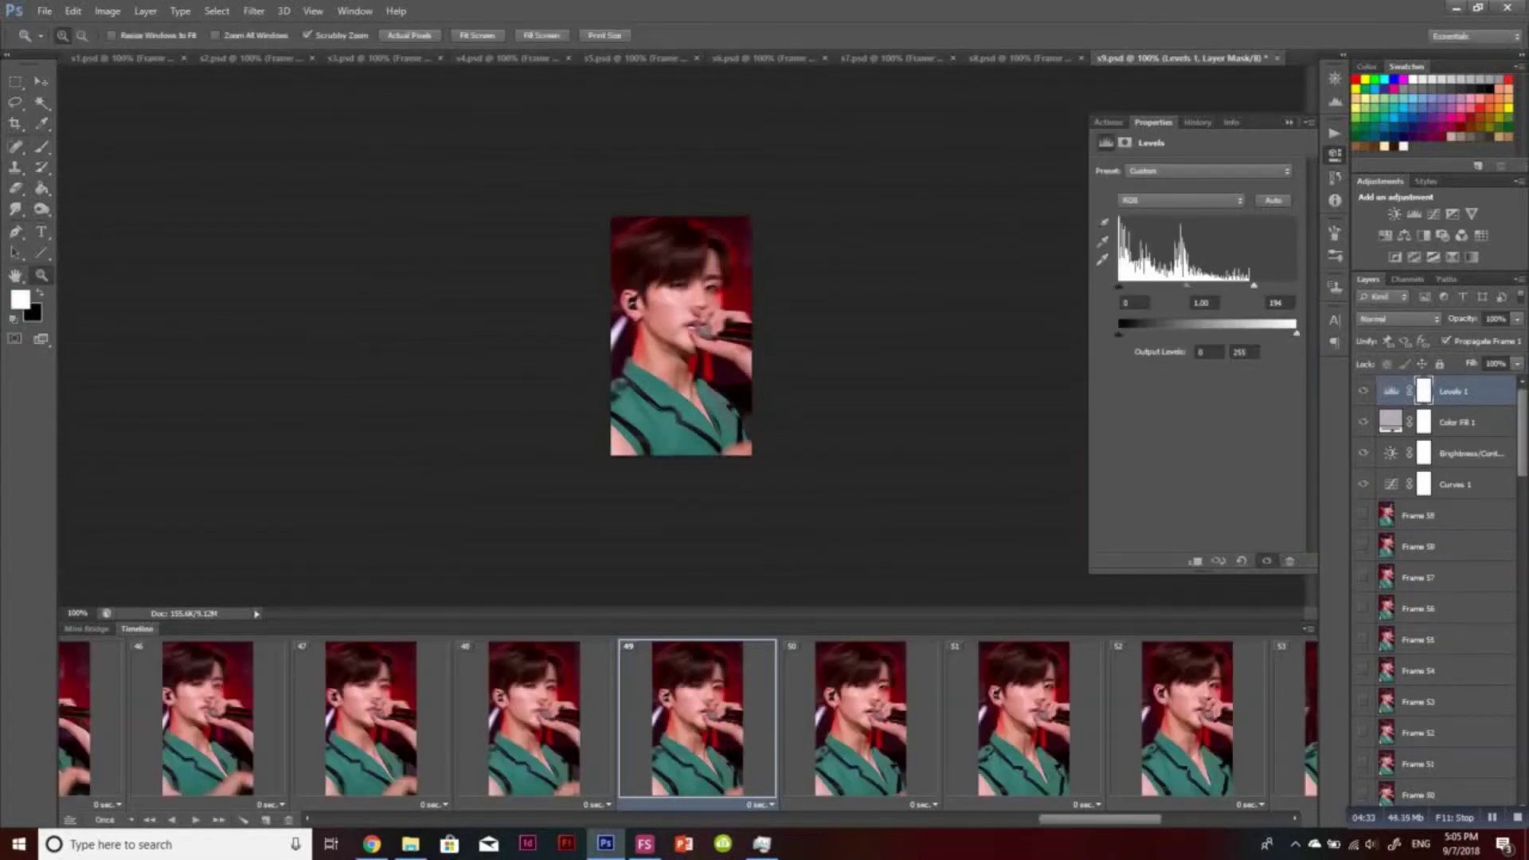
{"action": "left_click_drag", "start_coordinate": [1099, 819], "coordinate": [556, 818]}
{"action": "left_click", "coordinate": [621, 719]}
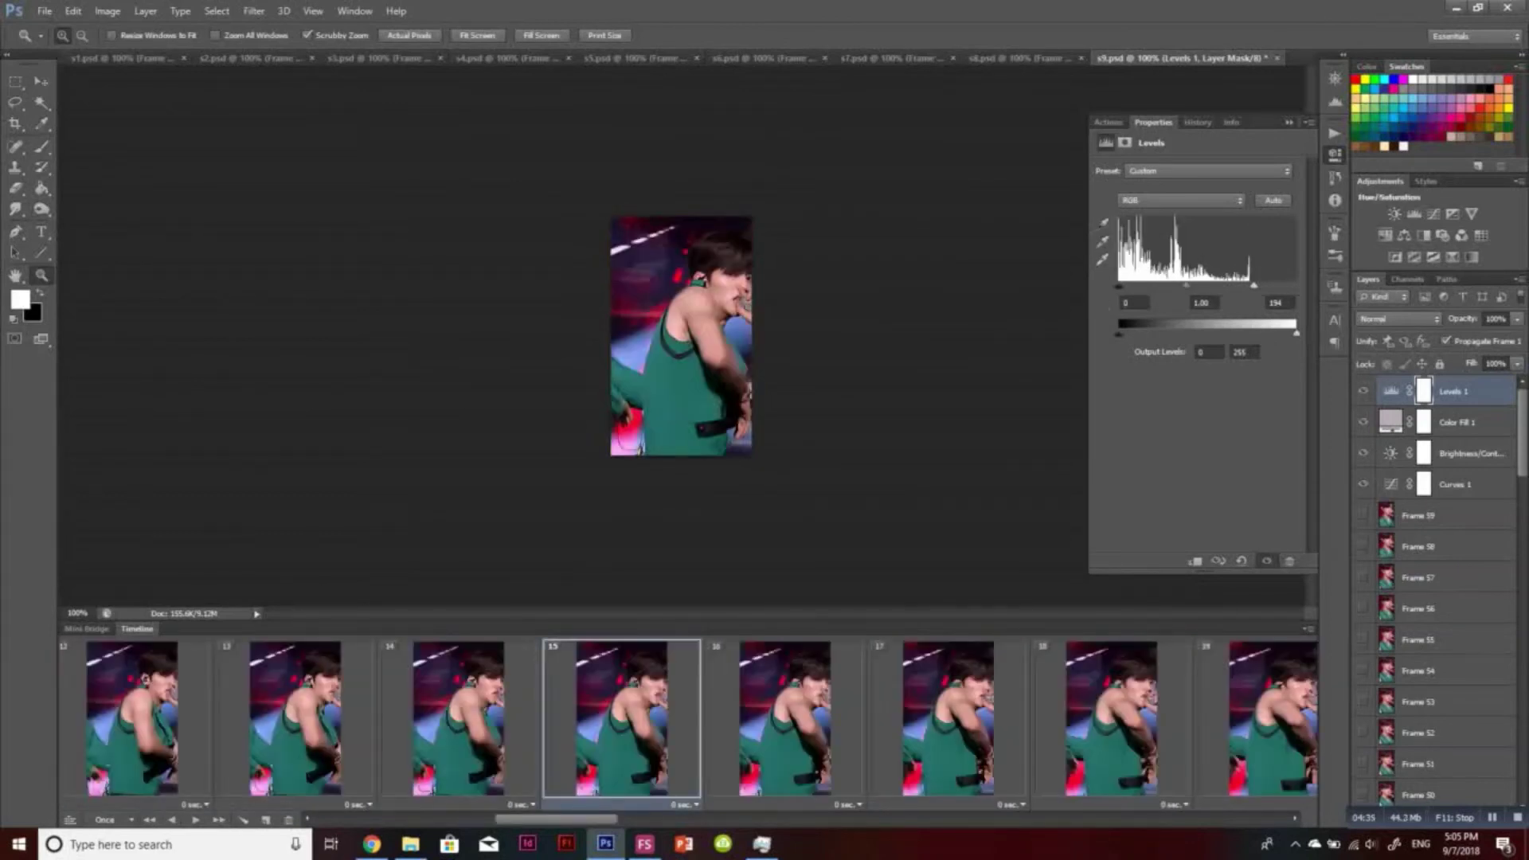
Stack Color Balance slightly toward yellow, a second Levels, Vibrance at +17 and Brightness/Contrast with contrast 37, and preview the coloring with playback
{"action": "left_click", "coordinate": [1404, 235]}
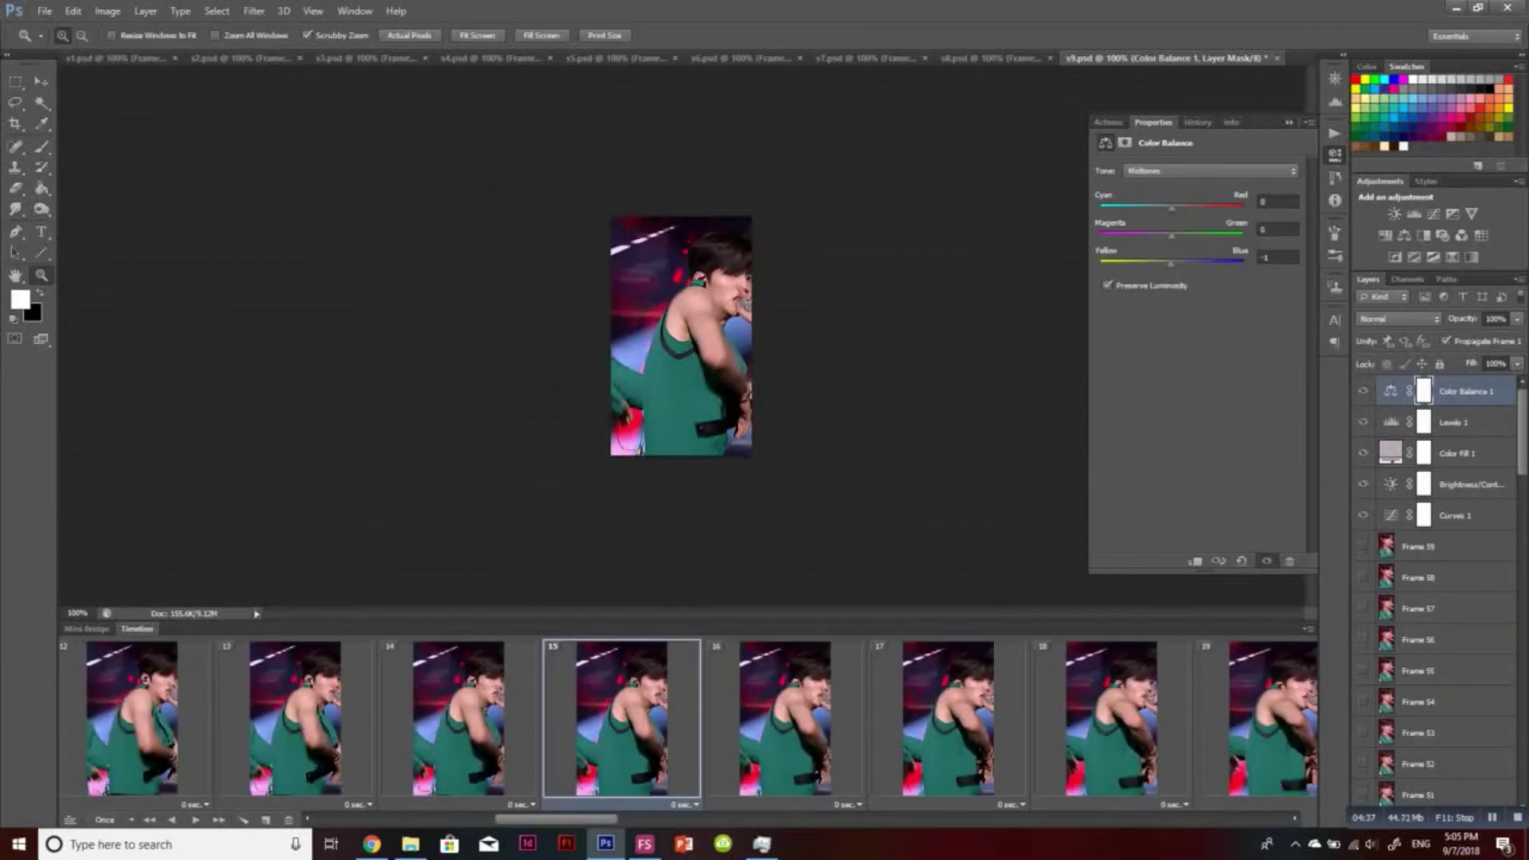
{"action": "left_click", "coordinate": [1413, 214]}
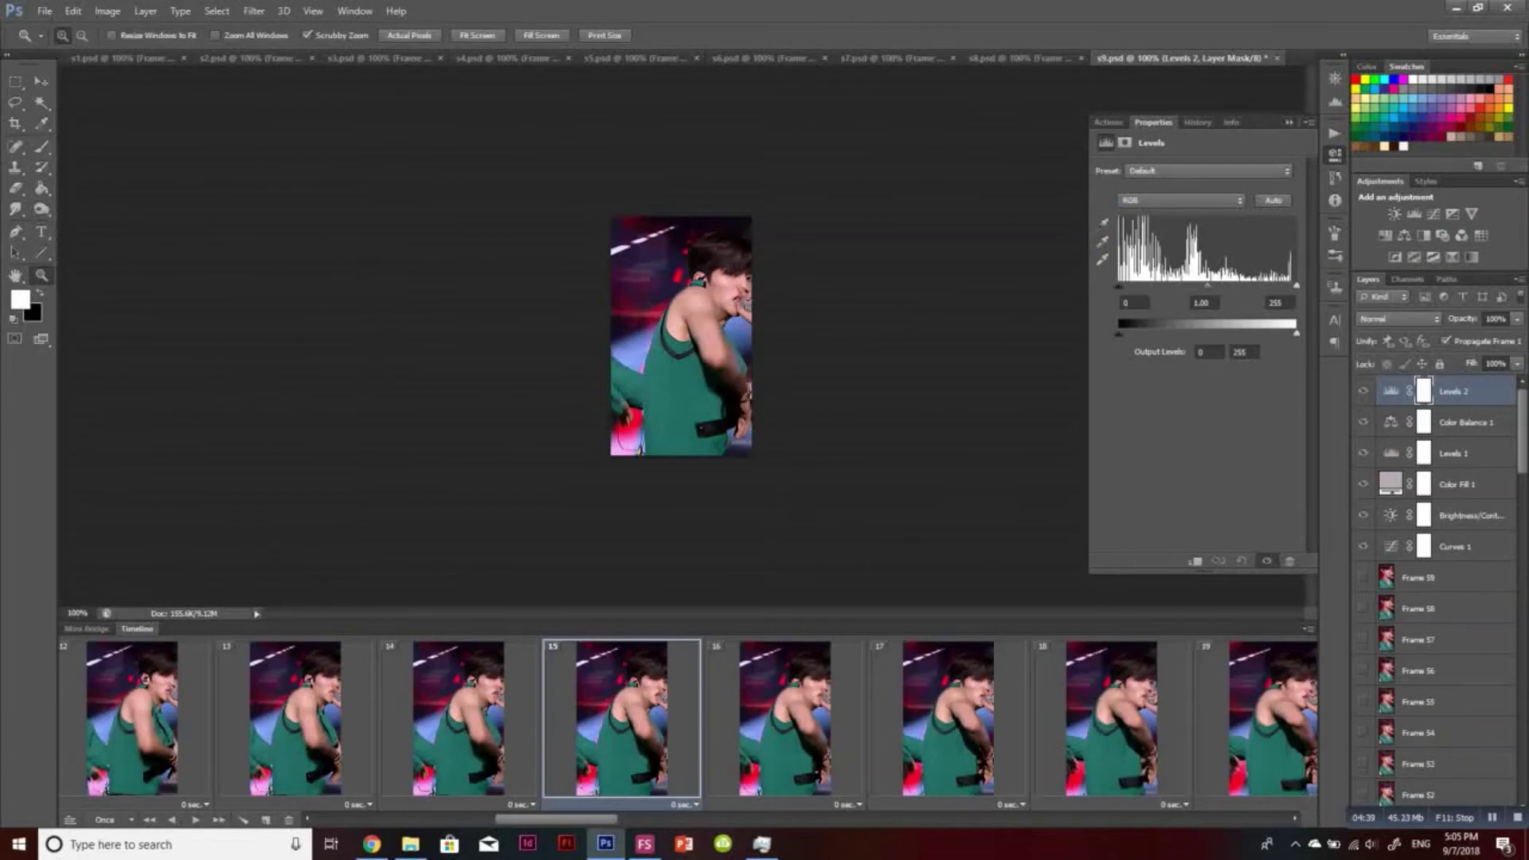
{"action": "left_click", "coordinate": [1471, 213]}
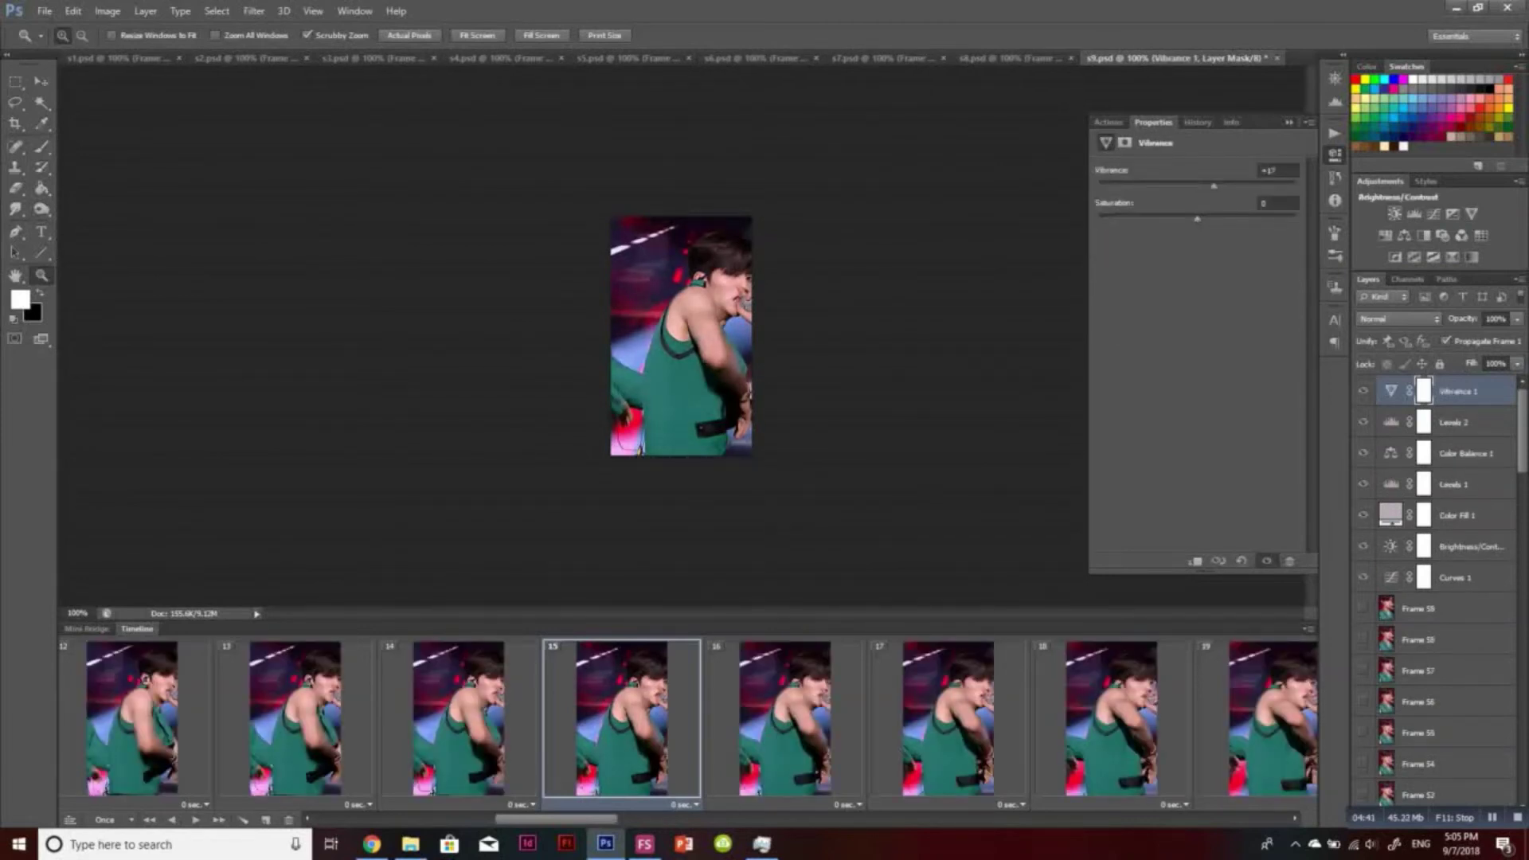
{"action": "left_click", "coordinate": [1395, 213]}
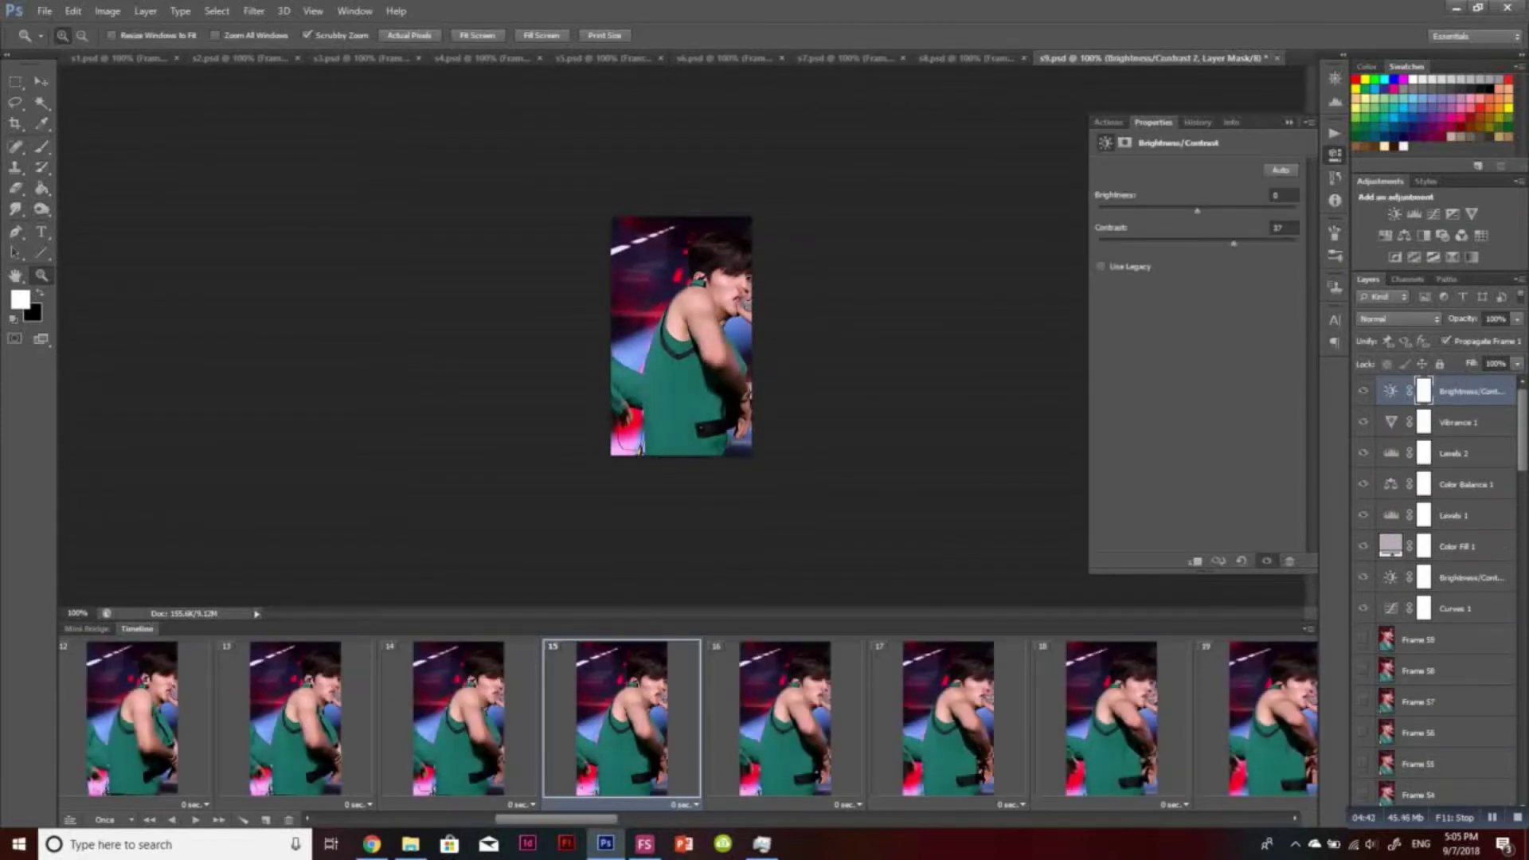
{"action": "key", "text": "space"}
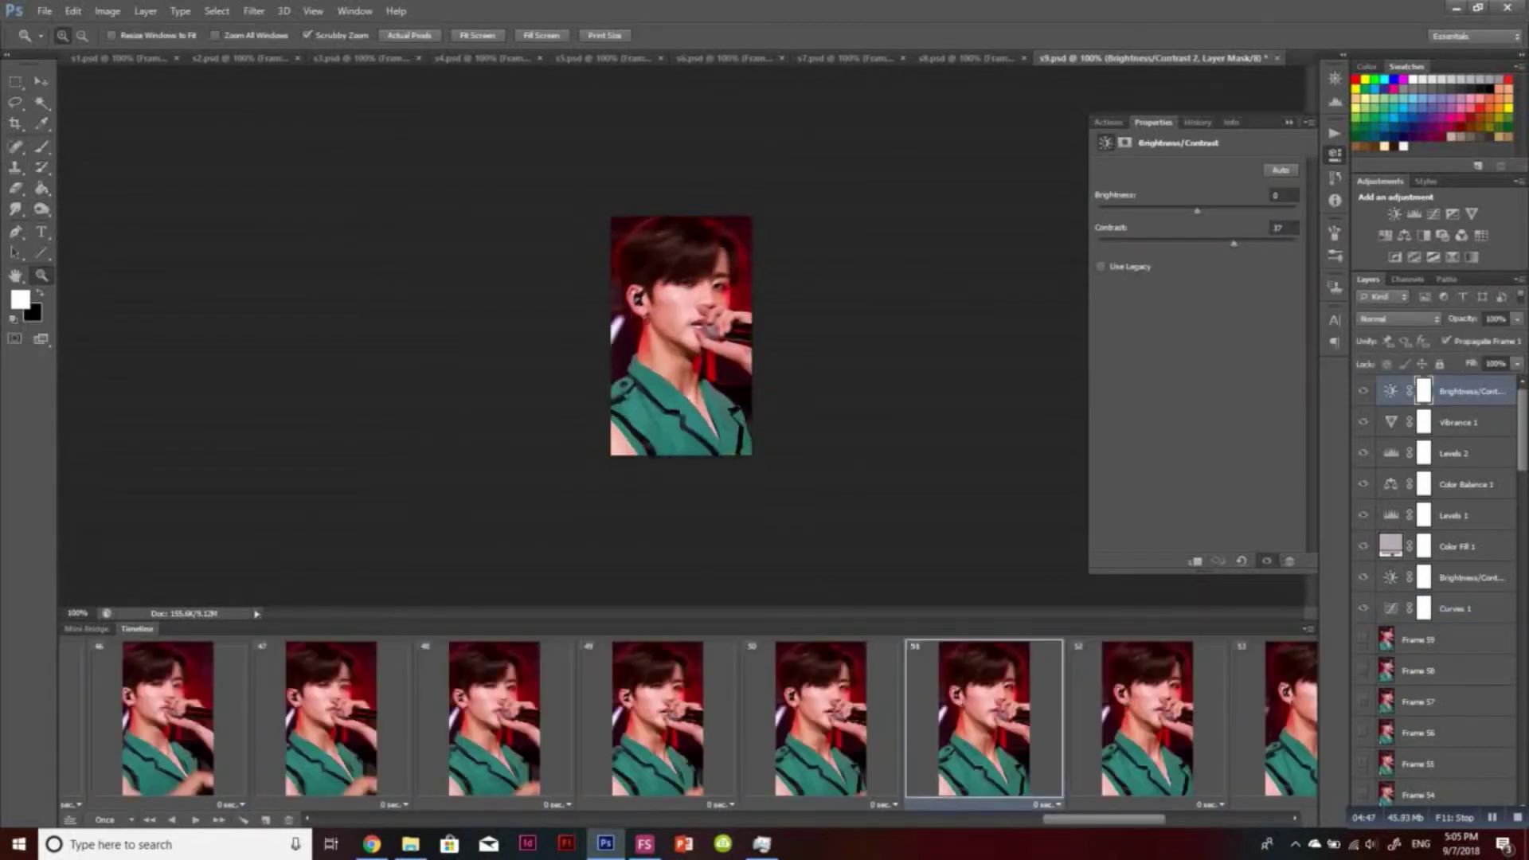
Add a Selective Color adjustment with black at +10 for Blacks and -11 for Whites, and check it on frame 35
{"action": "left_click", "coordinate": [1452, 257]}
{"action": "left_click", "coordinate": [1212, 192]}
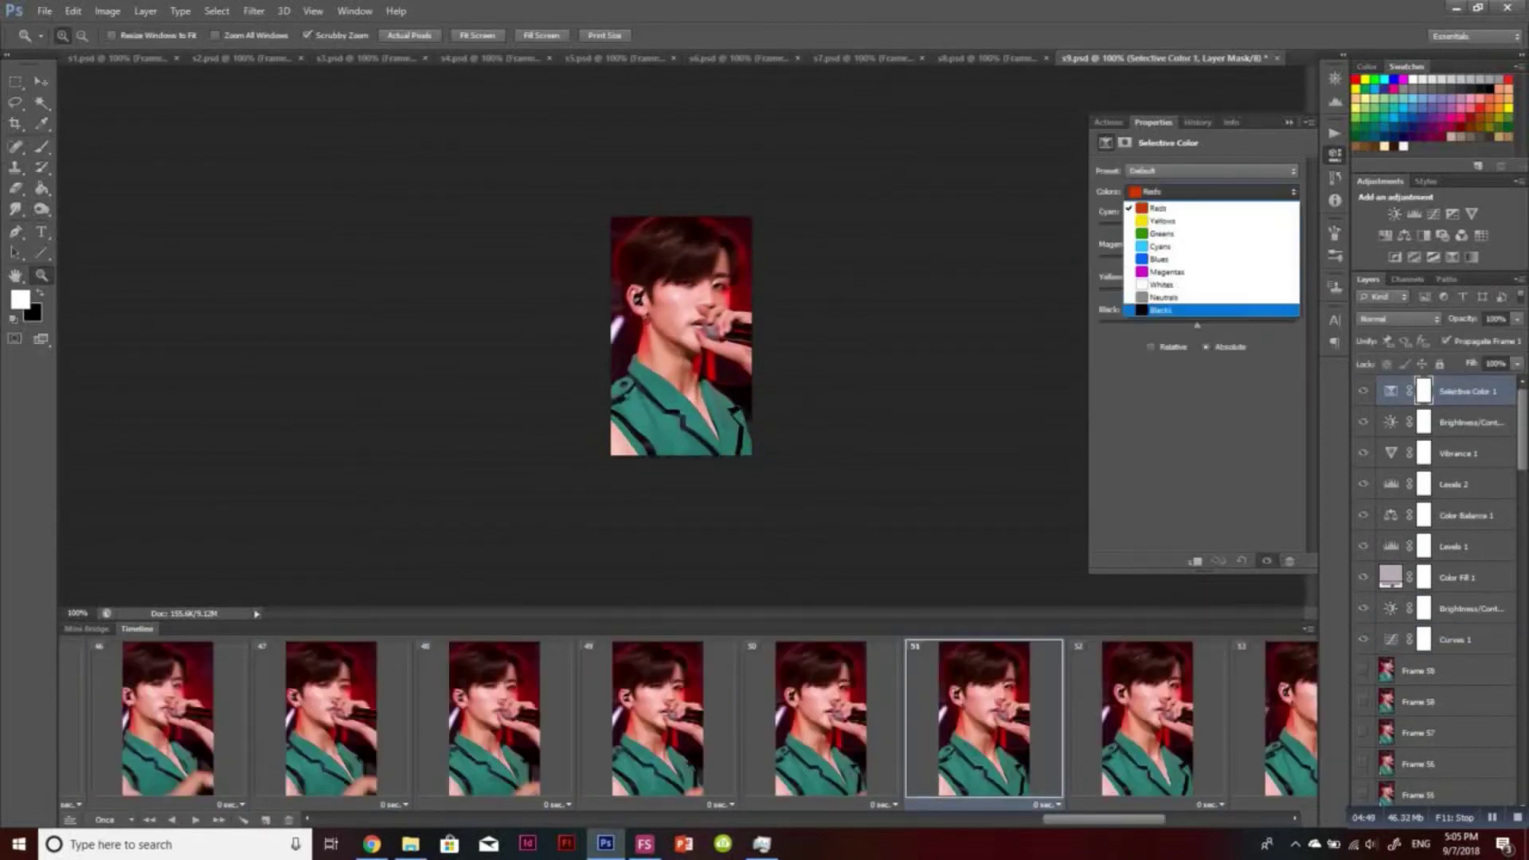
{"action": "left_click", "coordinate": [1163, 311]}
{"action": "left_click_drag", "start_coordinate": [1198, 326], "coordinate": [1207, 326]}
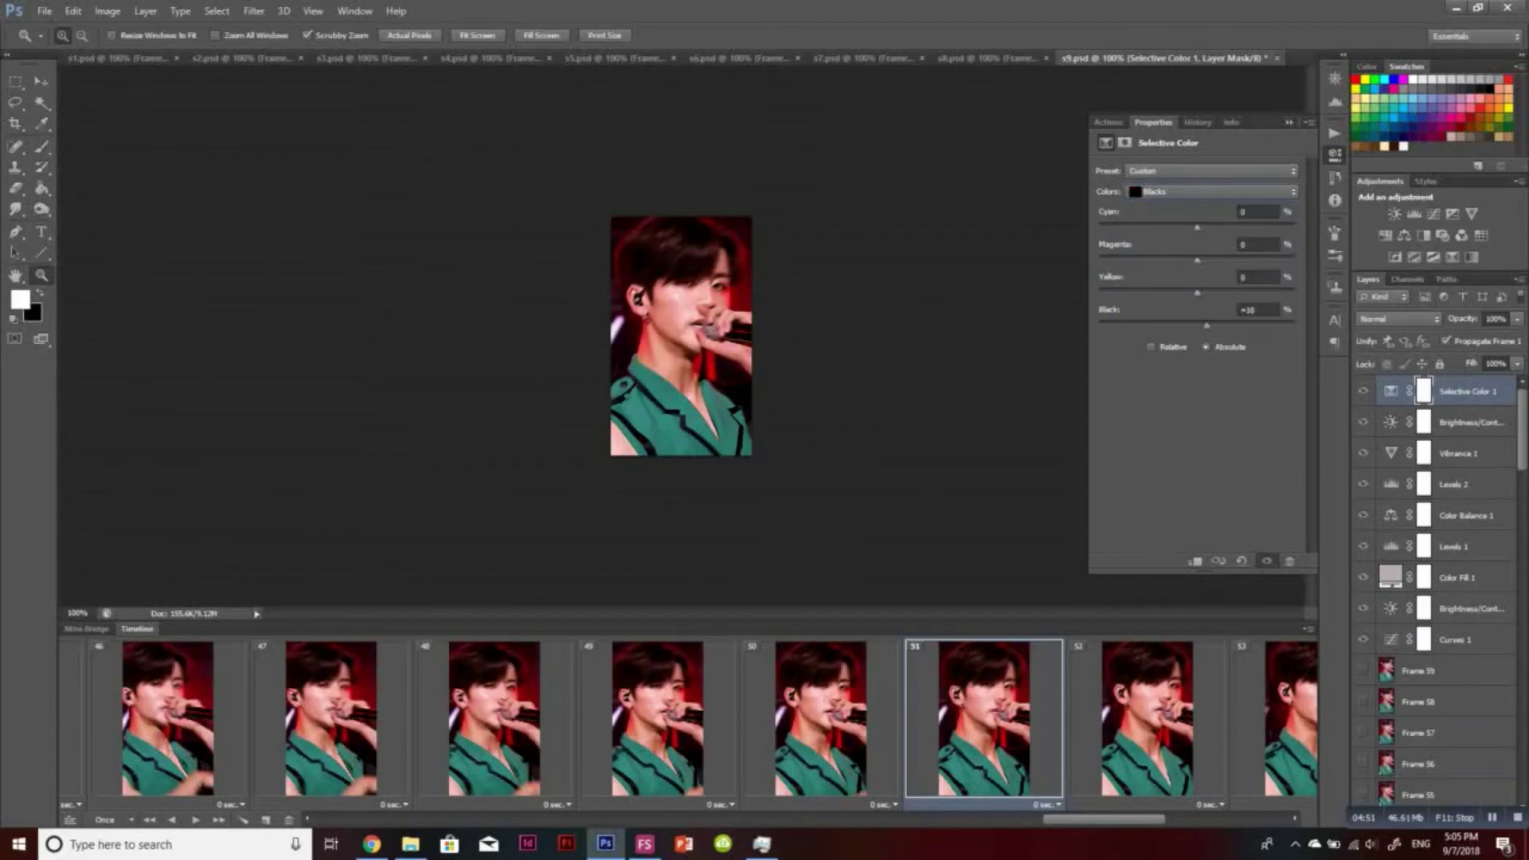
{"action": "left_click", "coordinate": [1212, 192]}
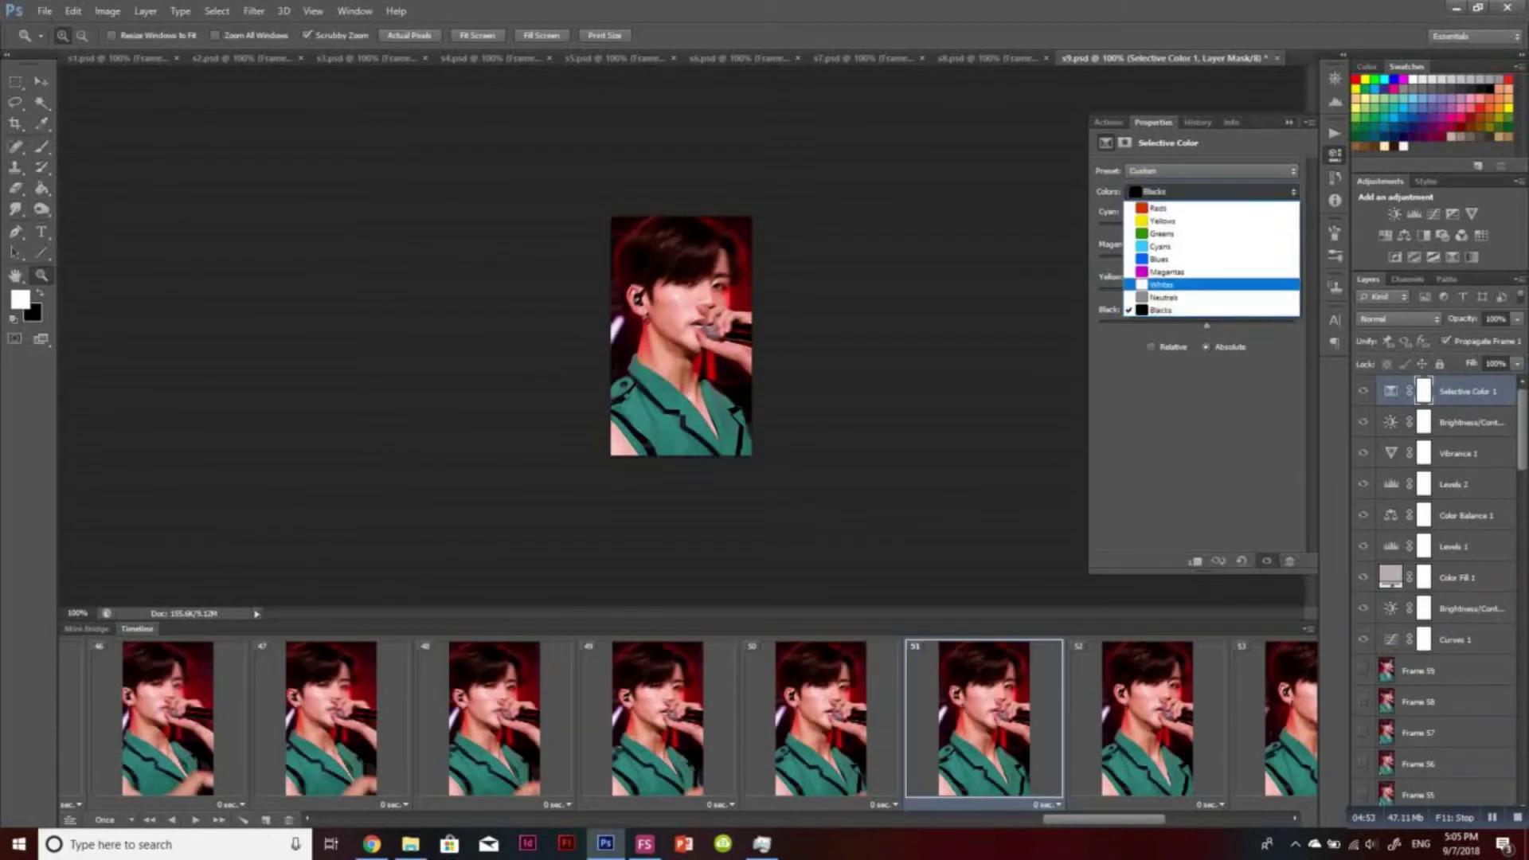
{"action": "left_click", "coordinate": [1163, 284]}
{"action": "left_click_drag", "start_coordinate": [1104, 819], "coordinate": [690, 819]}
{"action": "left_click", "coordinate": [583, 720]}
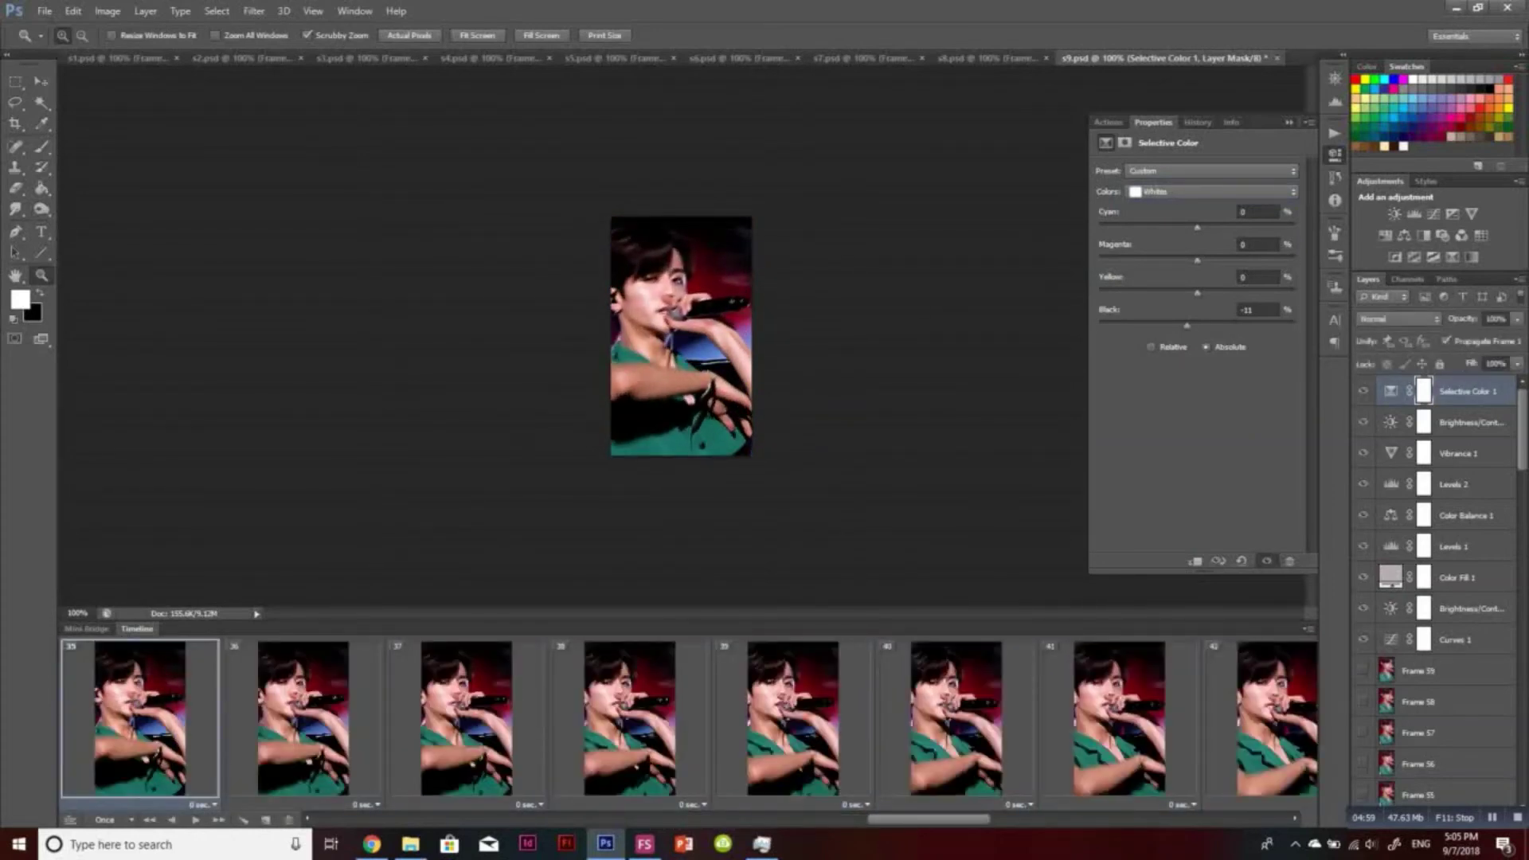
Group all the adjustment layers from Curves 1 up to Selective Color 1
{"action": "left_click", "coordinate": [1424, 639], "text": "shift"}
{"action": "left_click", "coordinate": [1424, 640]}
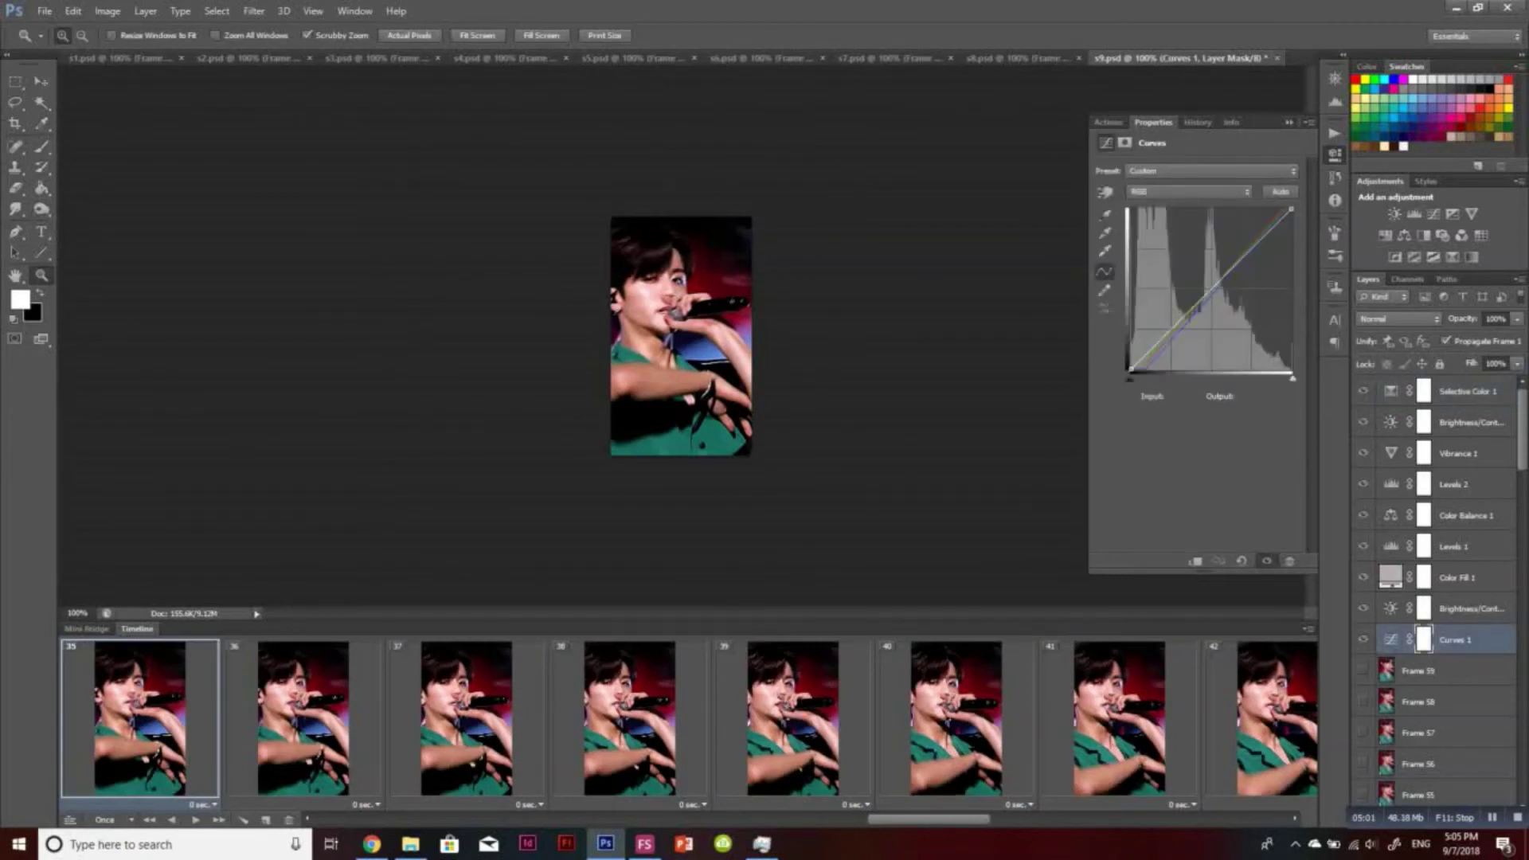
{"action": "left_click", "coordinate": [1468, 391], "text": "shift"}
{"action": "key", "text": "ctrl+g"}
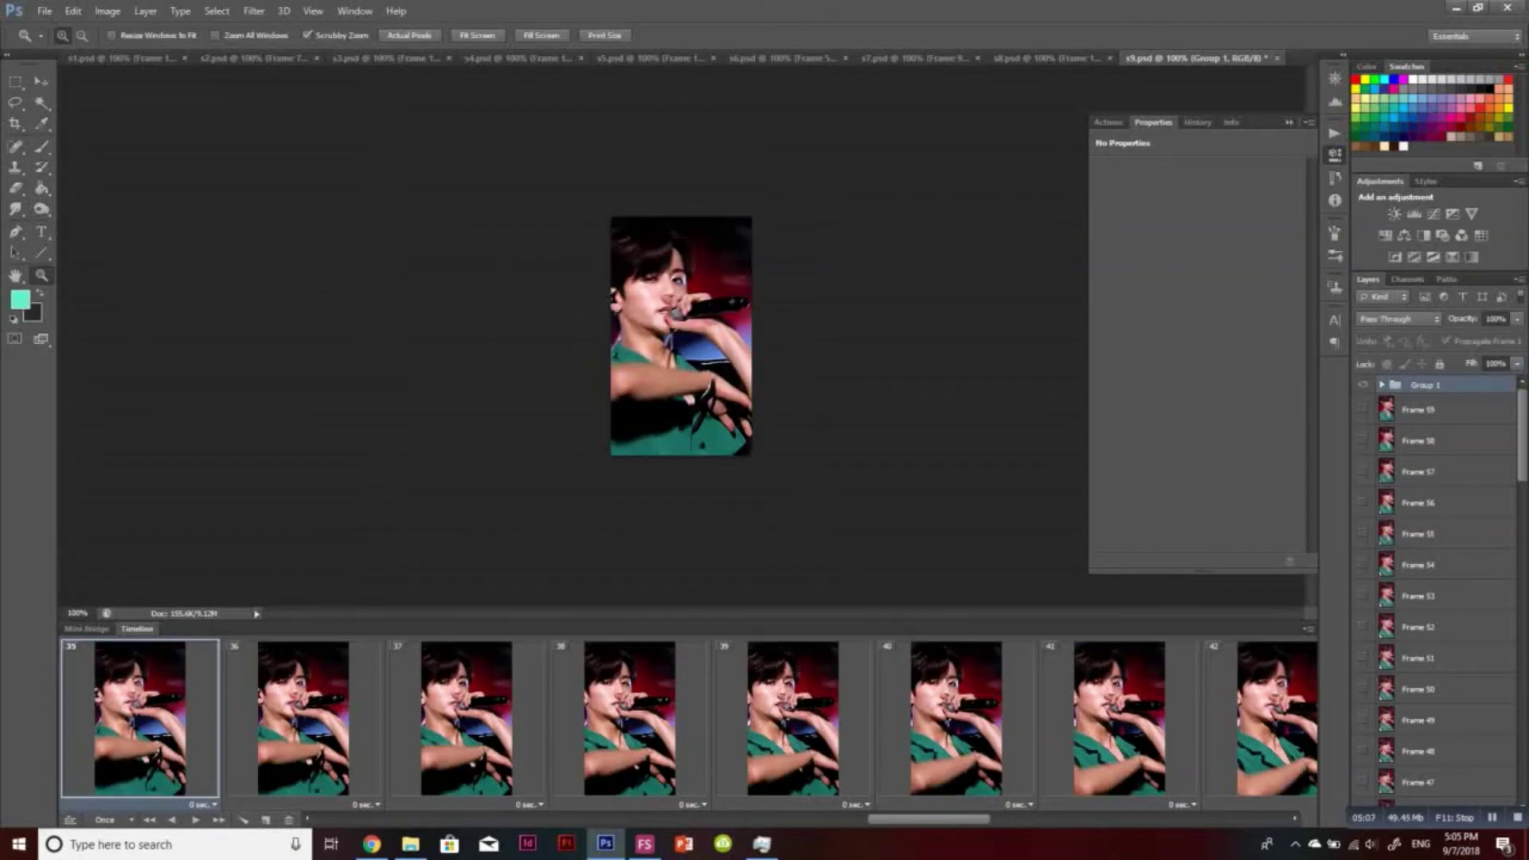
Browse for an external script in the Scripts folder of the Adobe Photoshop CS6 Presets under Program Files on drive C
{"action": "left_click", "coordinate": [43, 10]}
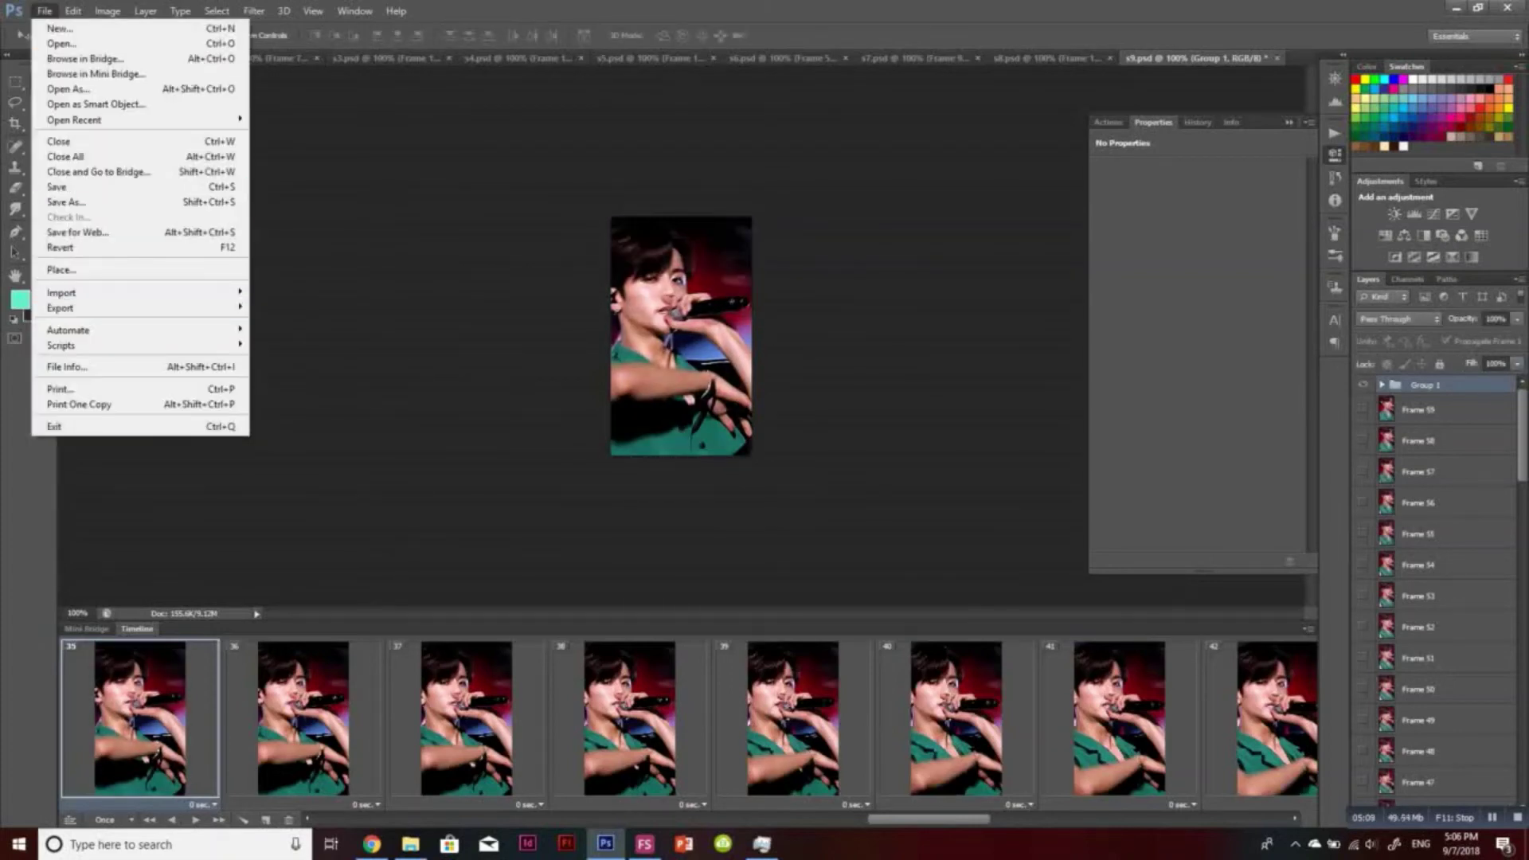
{"action": "mouse_move", "coordinate": [119, 345]}
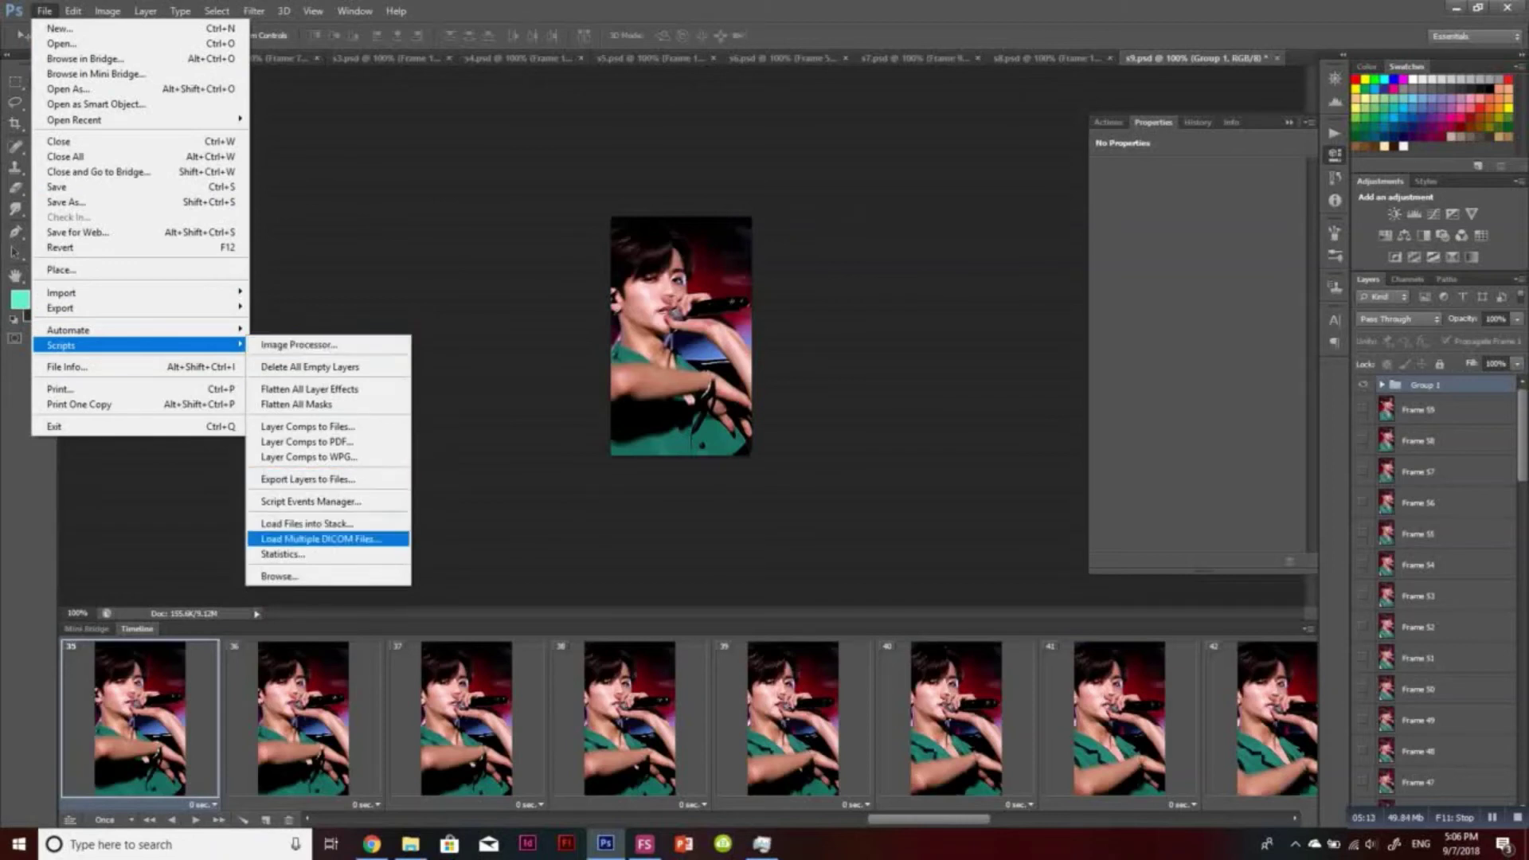
{"action": "left_click", "coordinate": [279, 576]}
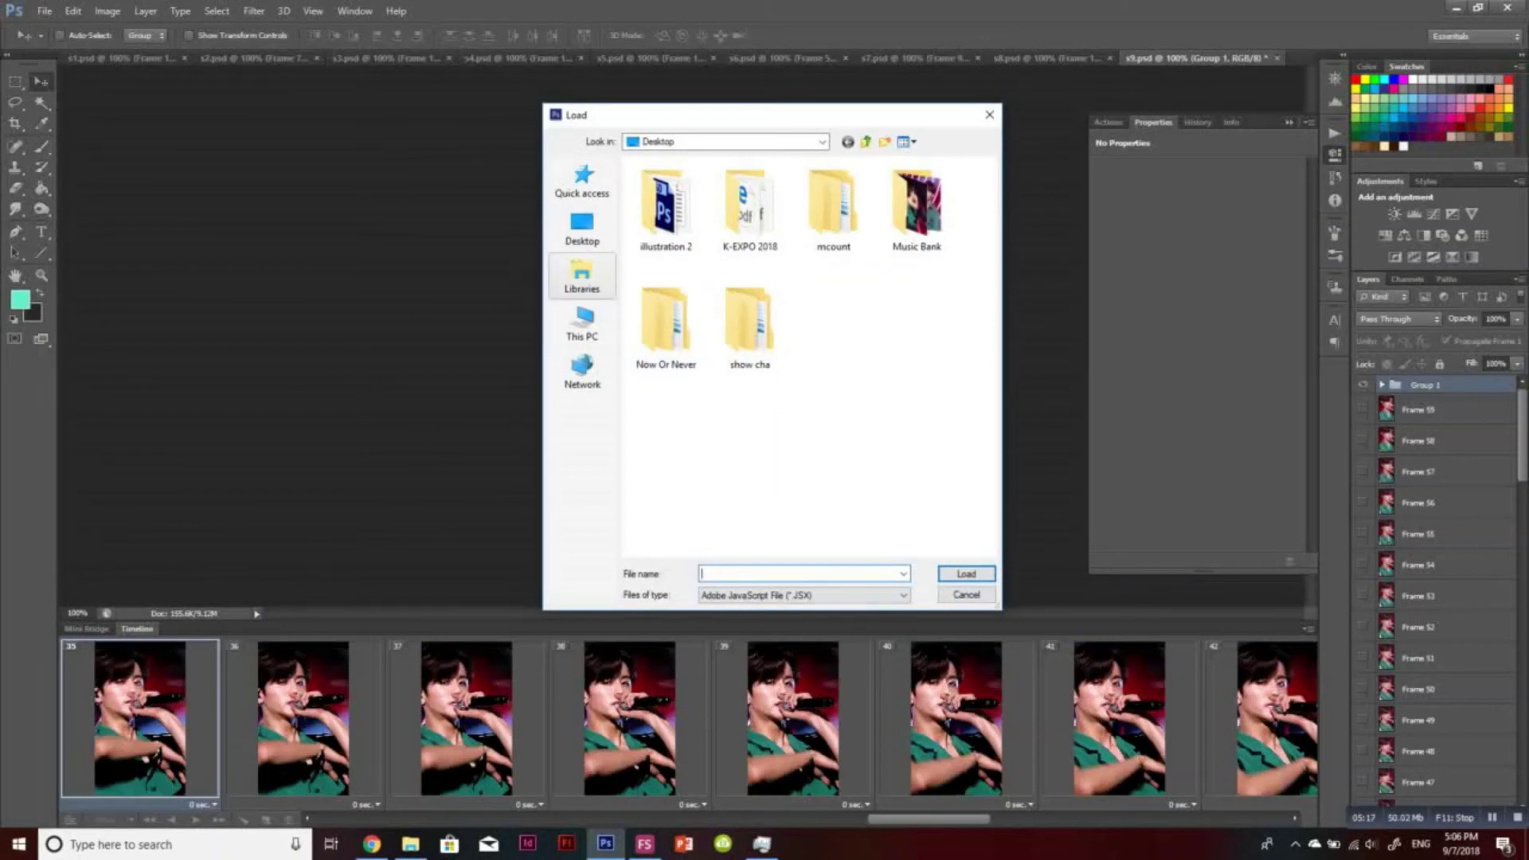
{"action": "left_click", "coordinate": [582, 322]}
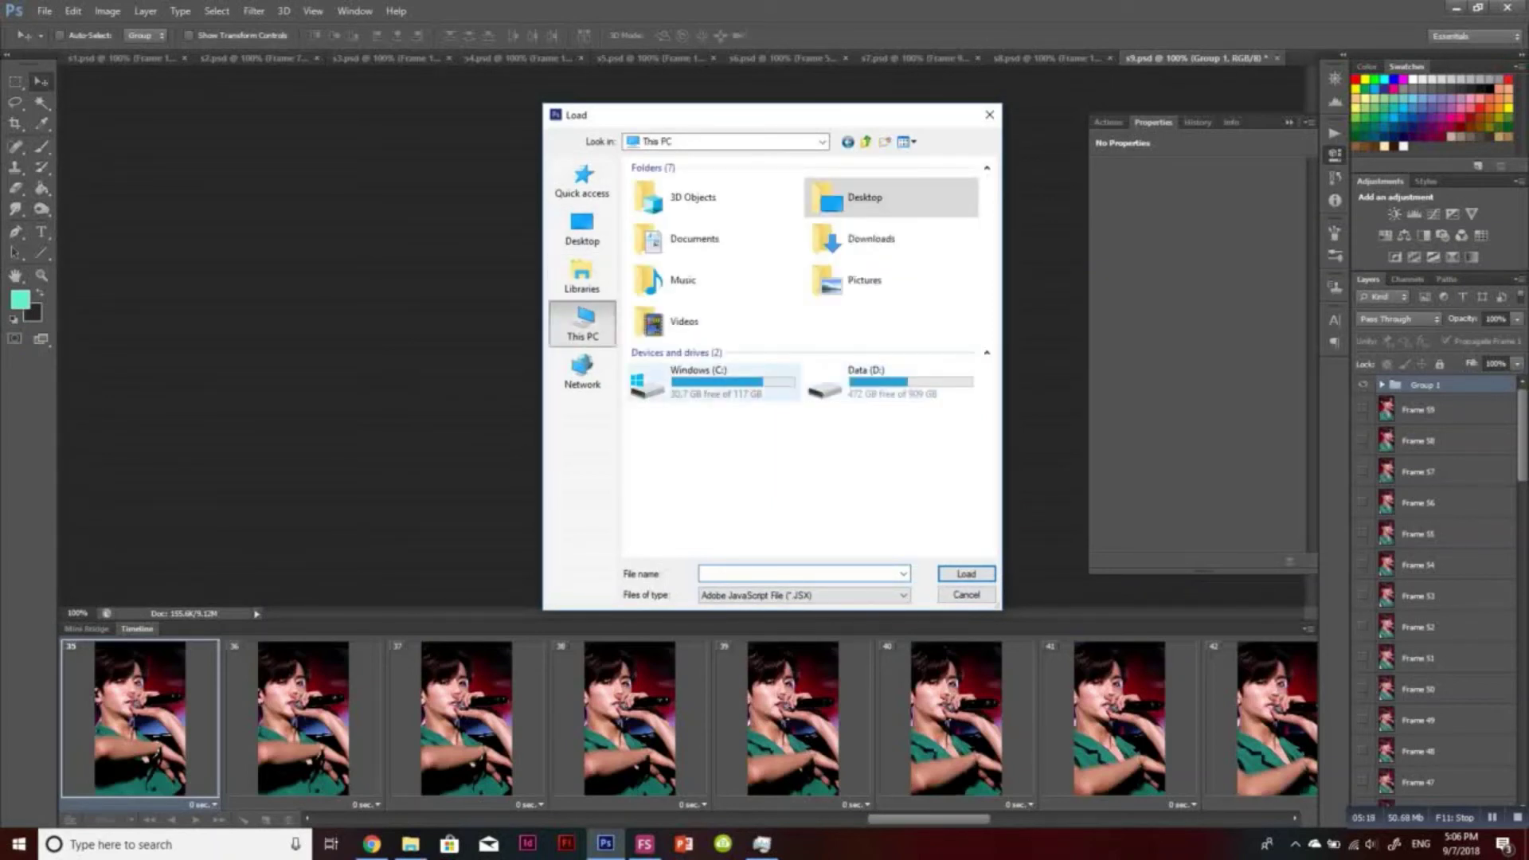
{"action": "double_click", "coordinate": [701, 380]}
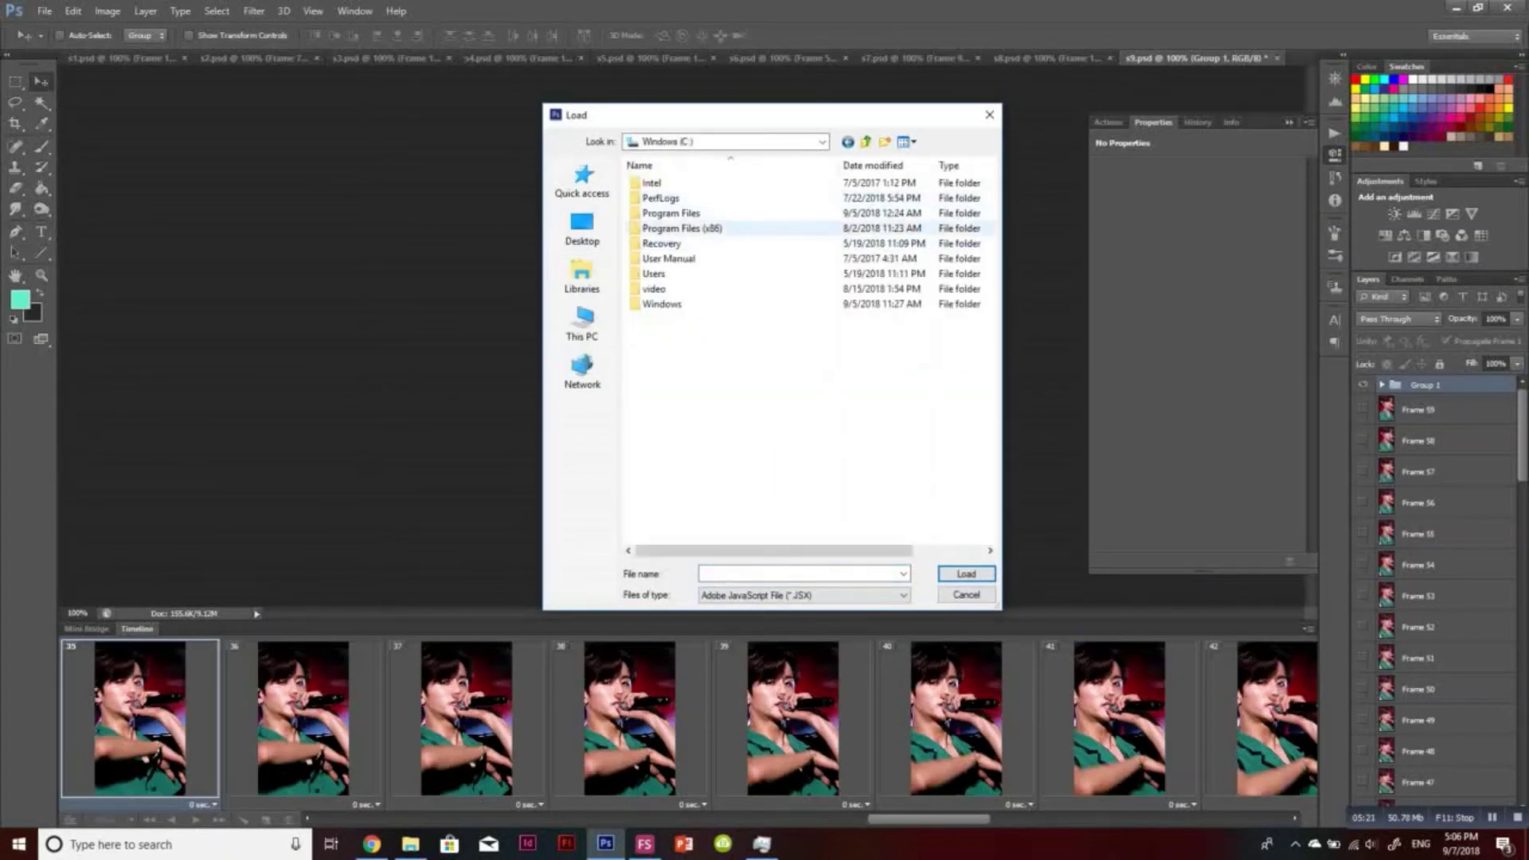
{"action": "double_click", "coordinate": [701, 213]}
{"action": "double_click", "coordinate": [661, 198]}
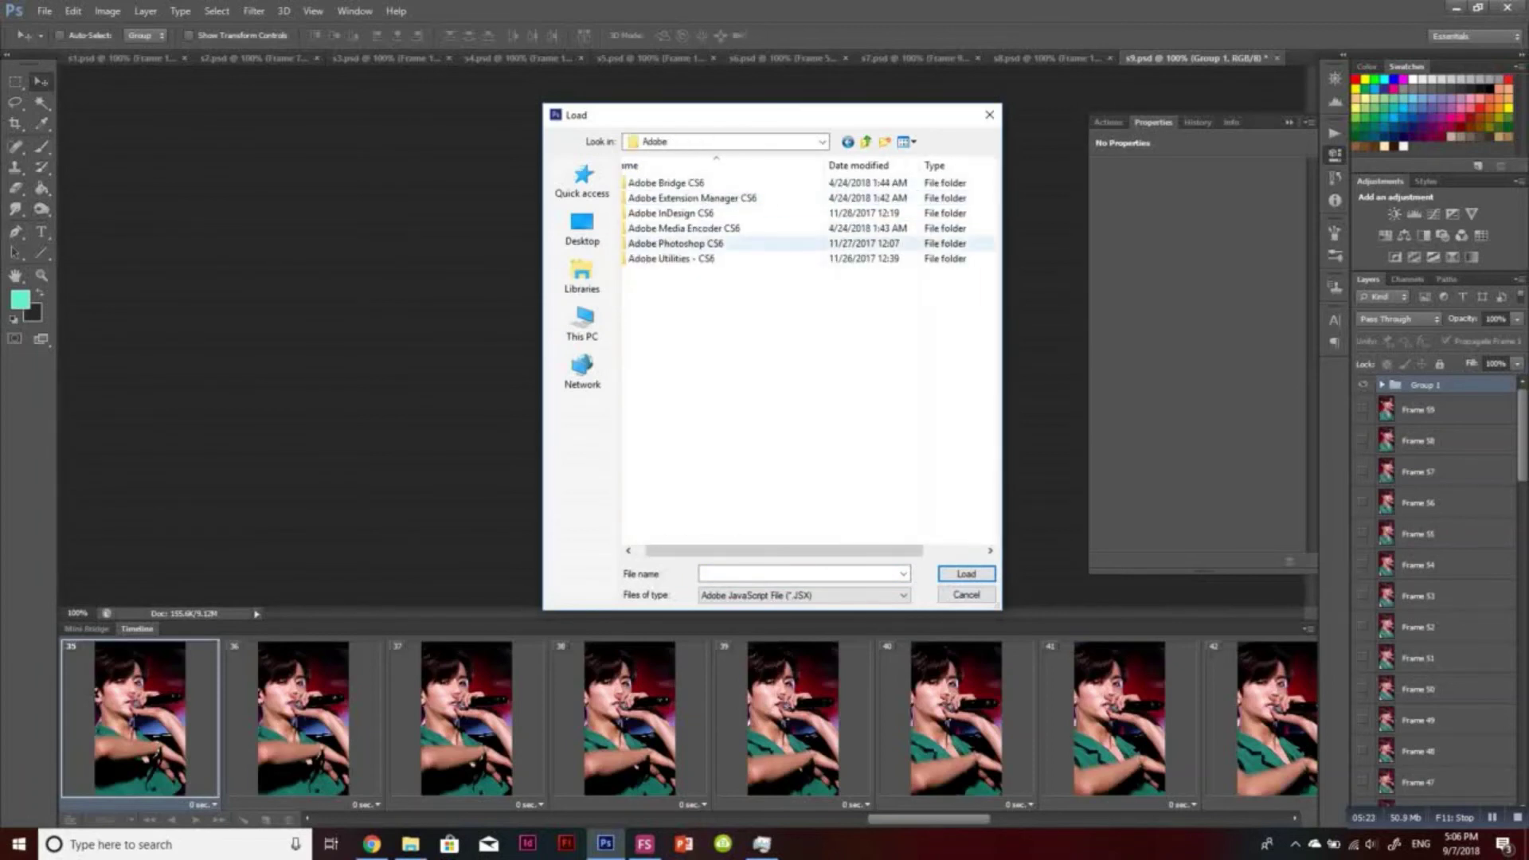
{"action": "double_click", "coordinate": [677, 243]}
{"action": "double_click", "coordinate": [658, 304]}
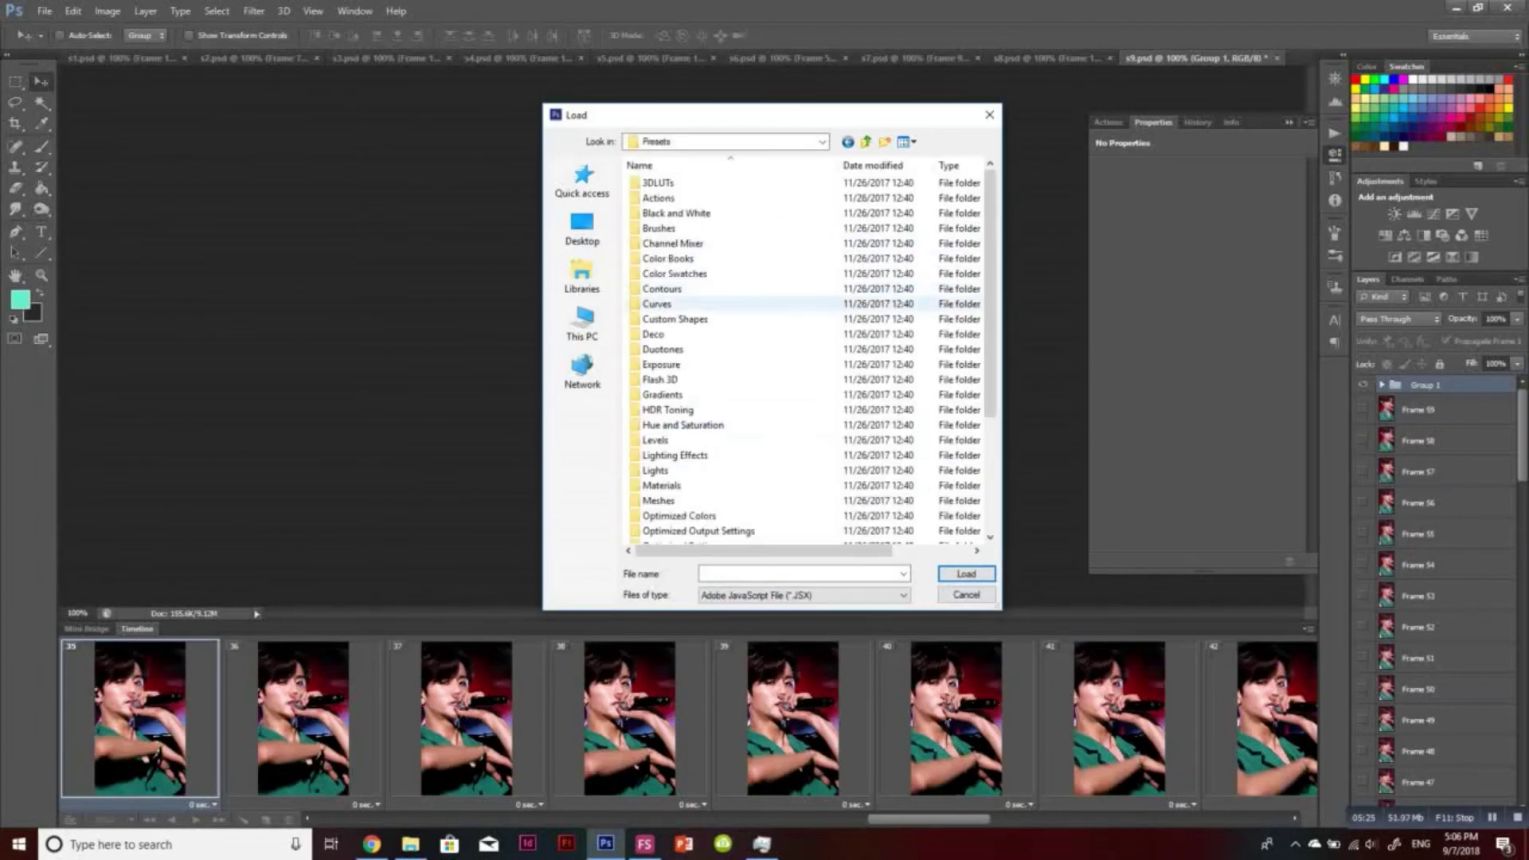
{"action": "scroll", "coordinate": [677, 398], "scroll_direction": "down", "scroll_amount": 3}
{"action": "double_click", "coordinate": [658, 440]}
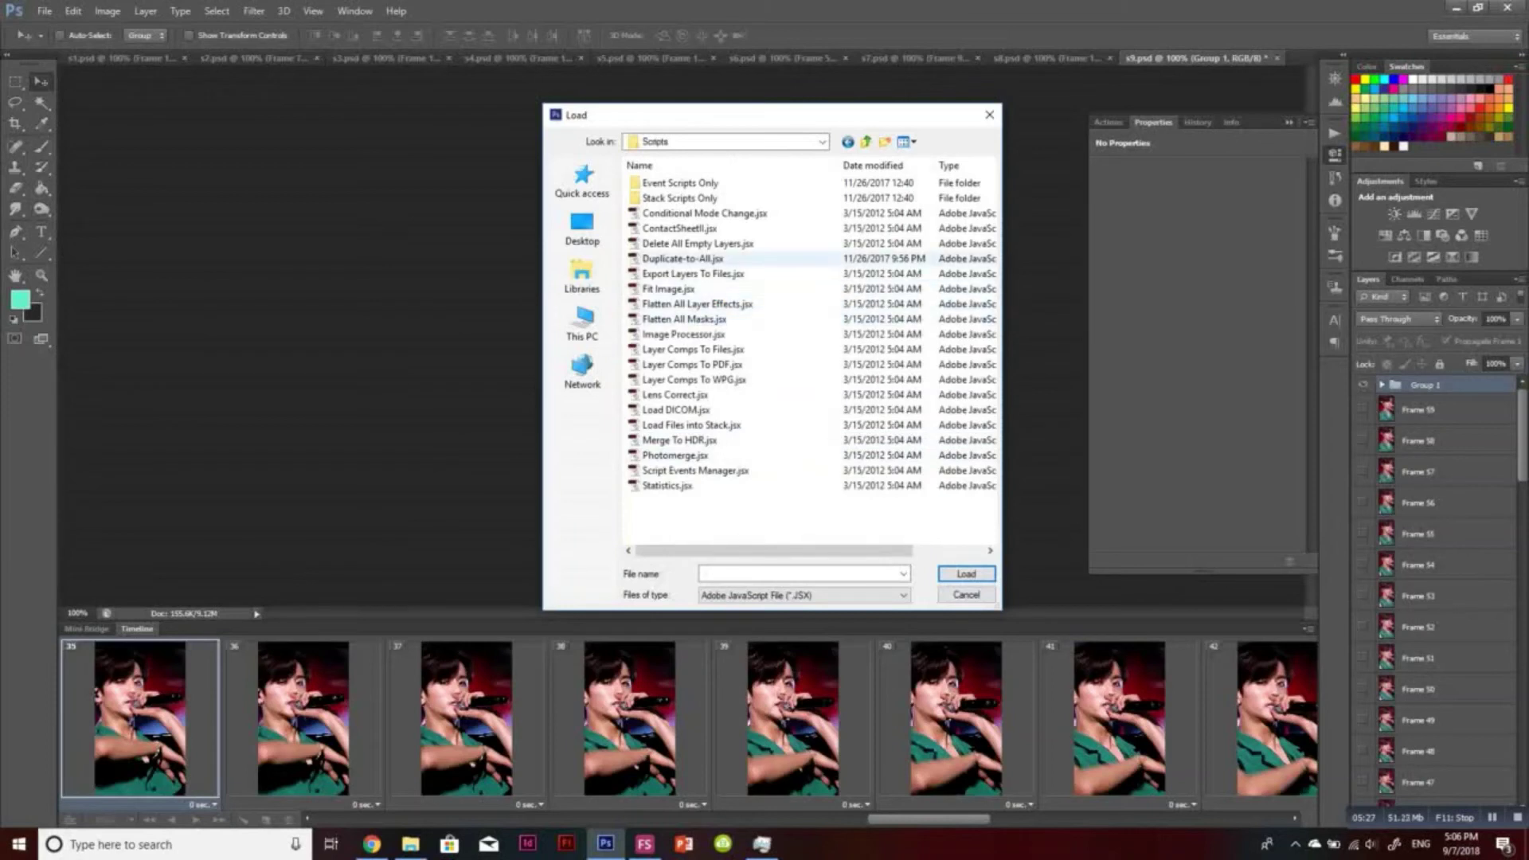
Run the Duplicate-to-All.jsx script to copy the adjustment group to all open documents
{"action": "left_click", "coordinate": [685, 259]}
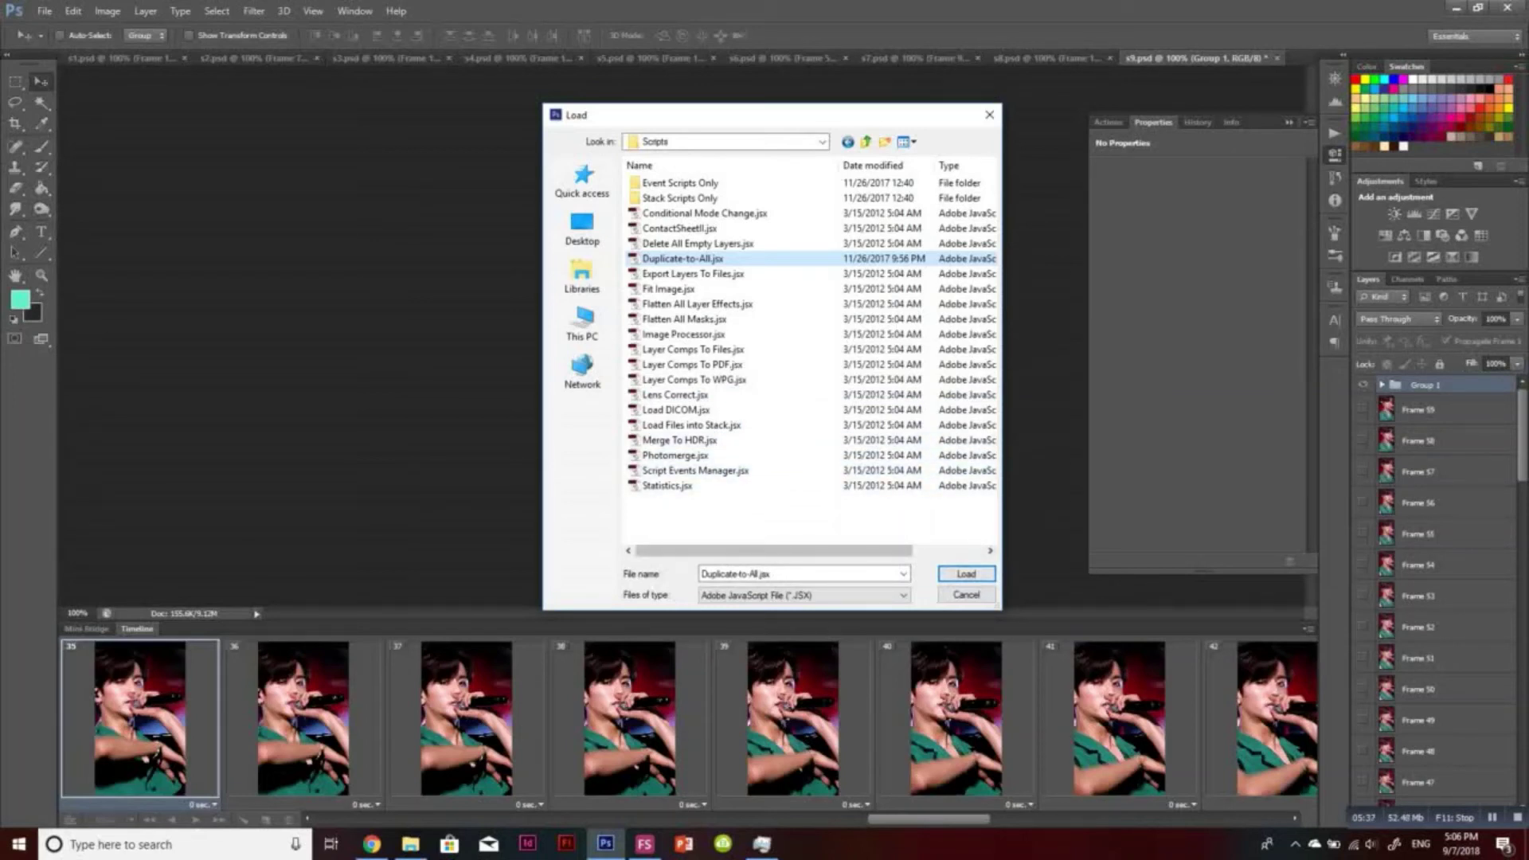
{"action": "key", "text": "Return"}
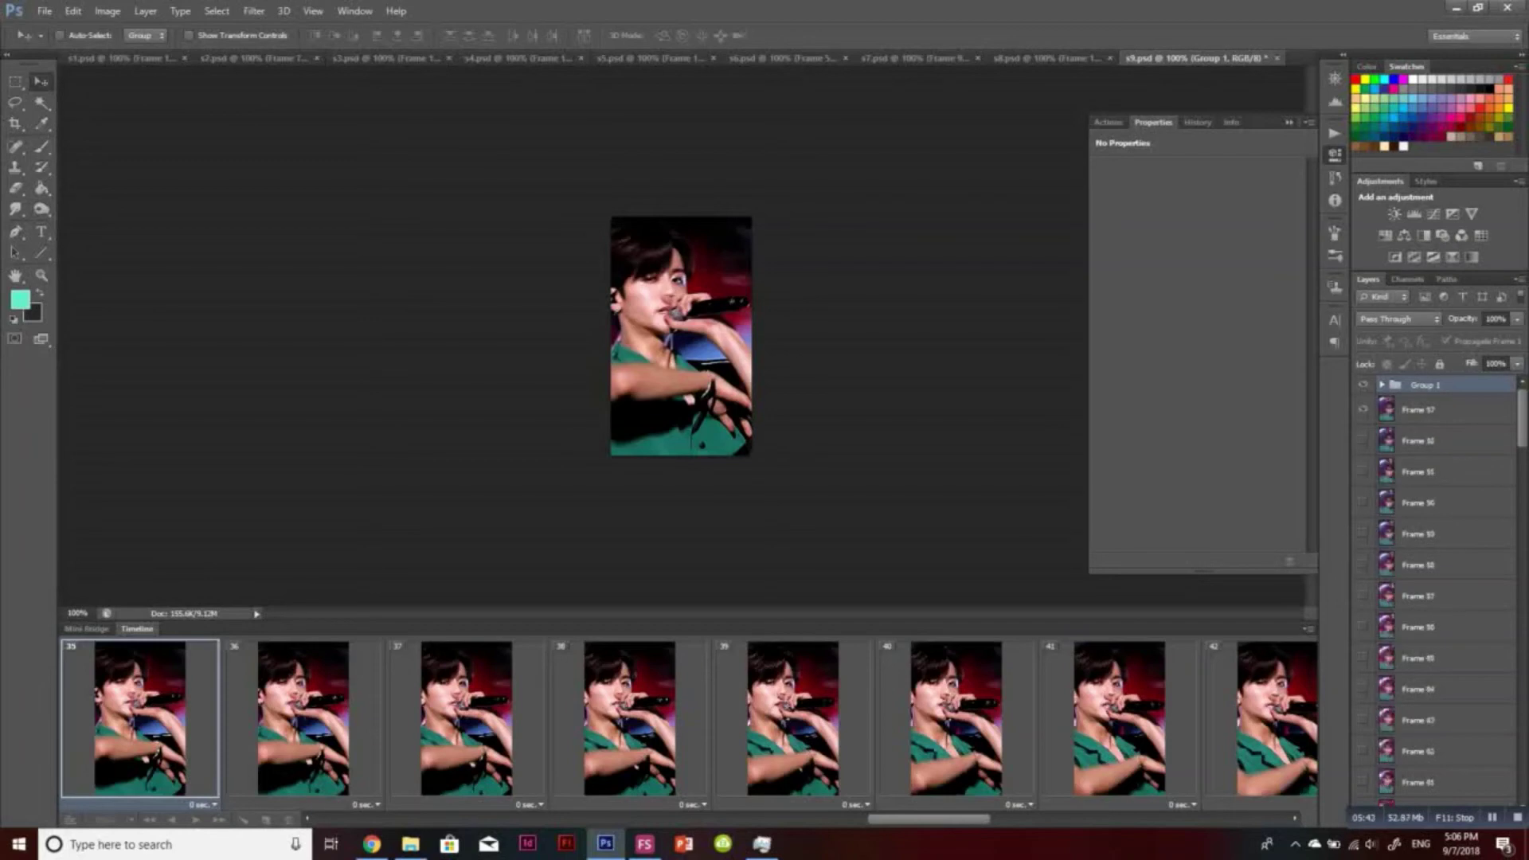
{"action": "key", "text": "Return"}
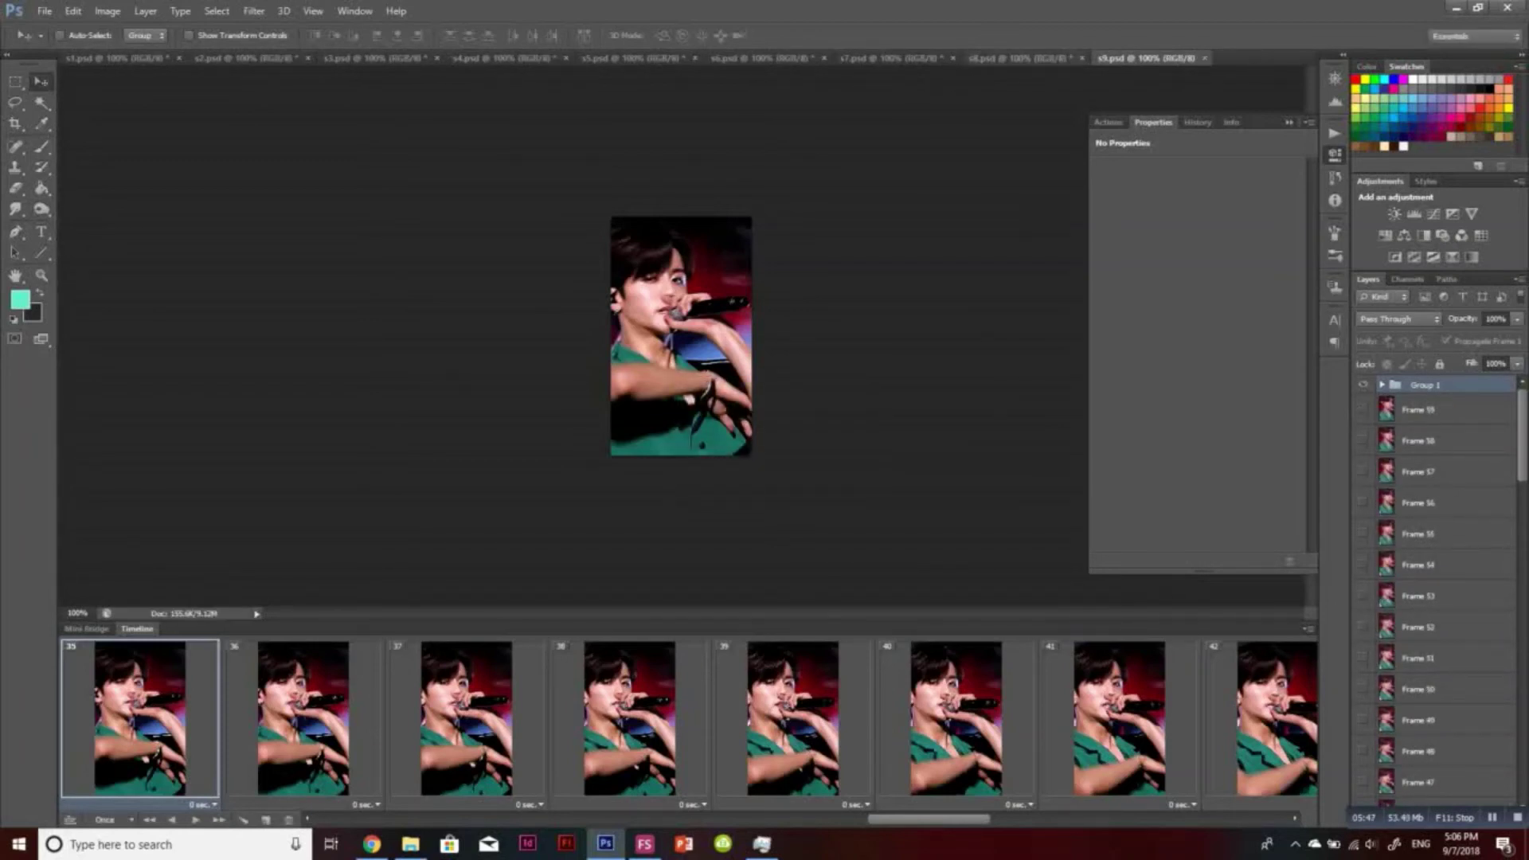
In s8.psd, resample the Curves 1 black point from the dark hair on frame 38 and check the coloring on frame 67
{"action": "key", "text": "ctrl+shift+Tab"}
{"action": "left_click", "coordinate": [629, 719]}
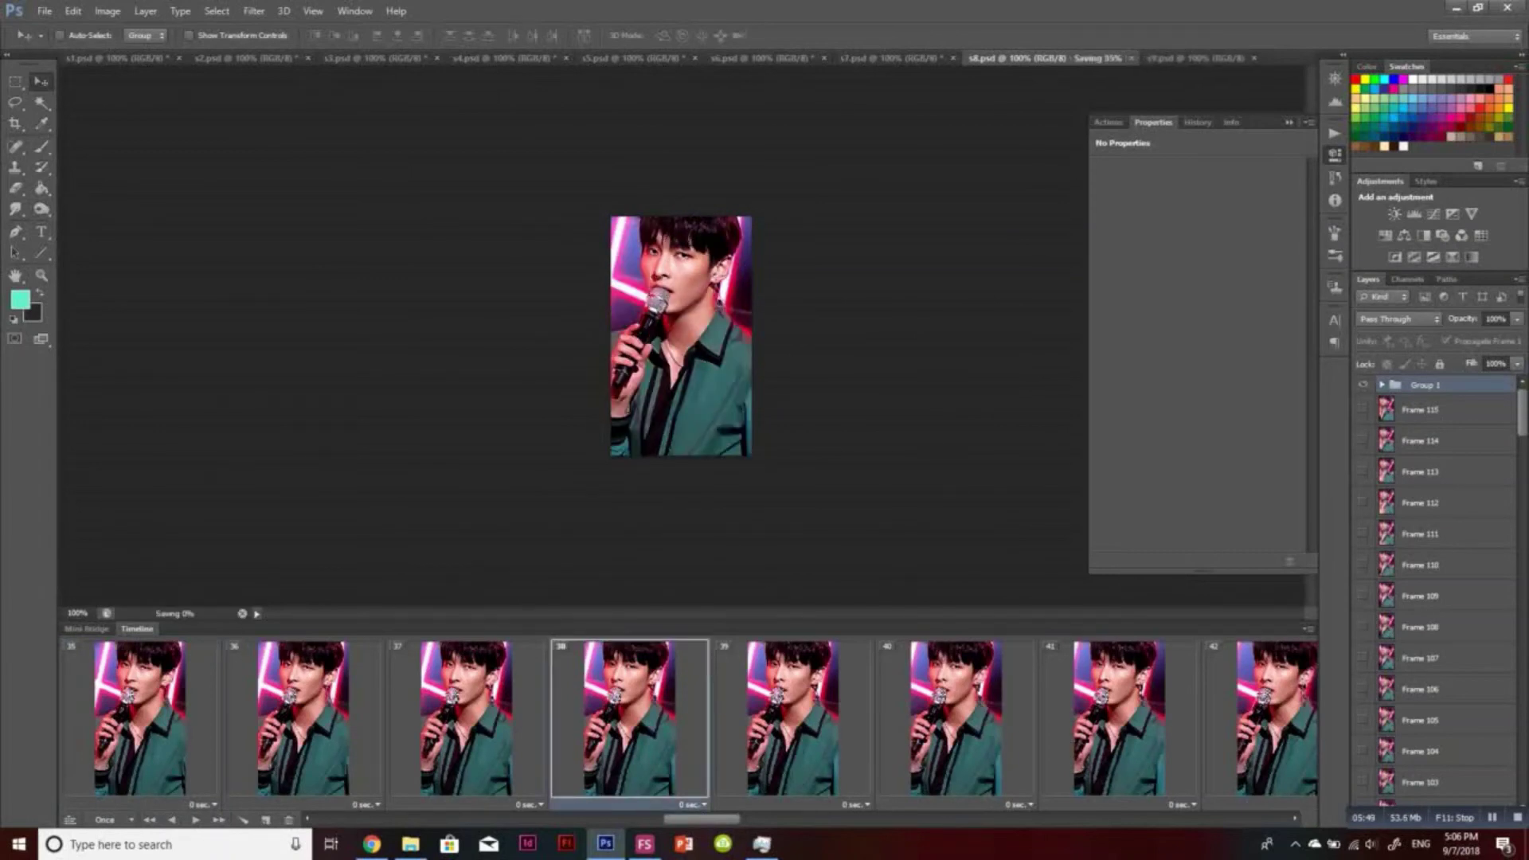
{"action": "left_click", "coordinate": [1382, 385]}
{"action": "left_click", "coordinate": [1403, 658]}
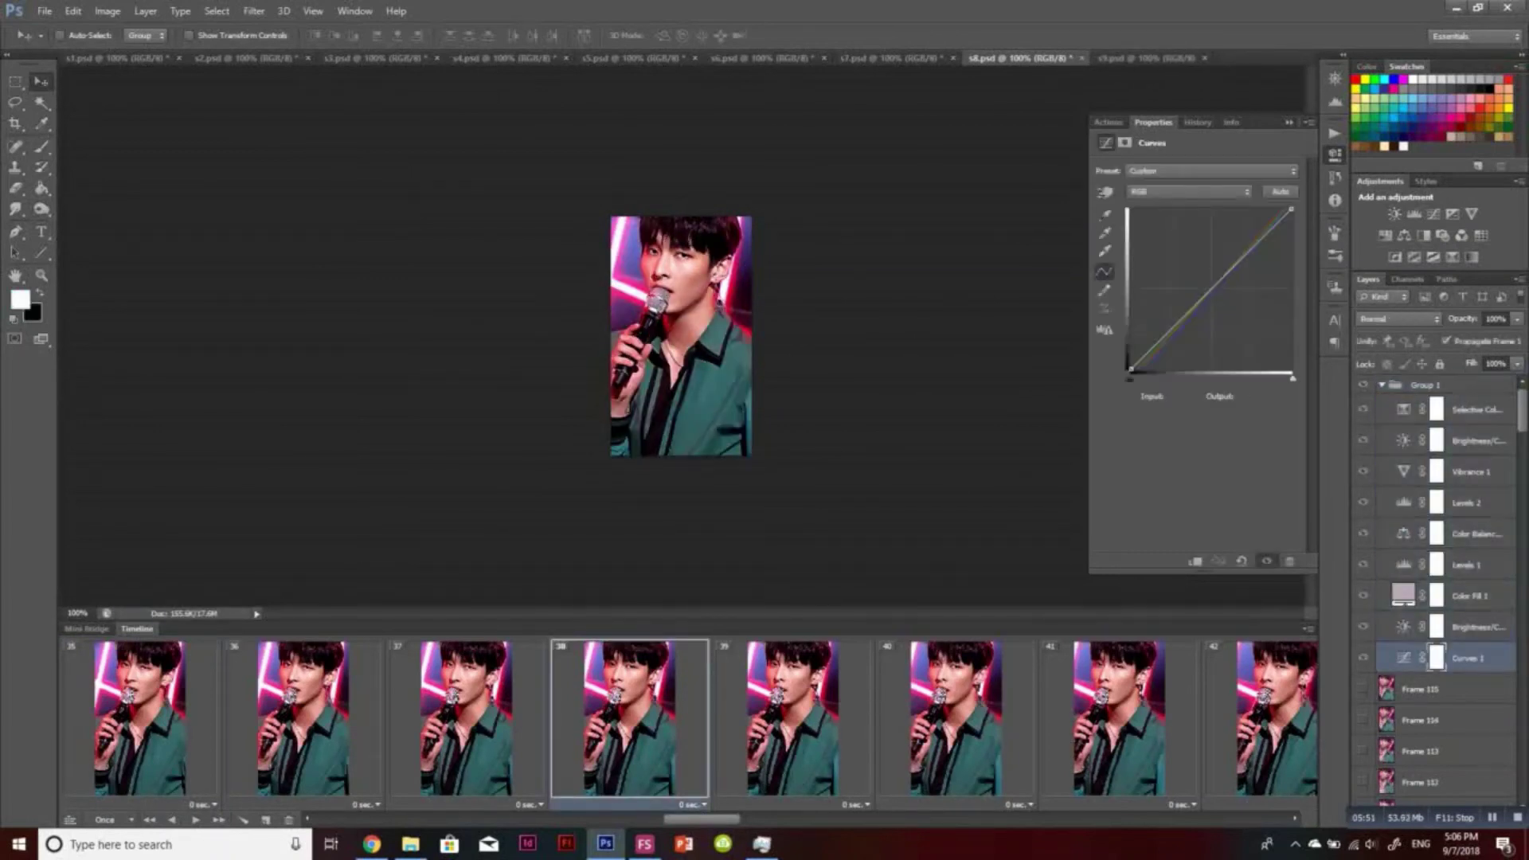
{"action": "left_click", "coordinate": [1106, 215]}
{"action": "key", "text": "alt"}
{"action": "left_click", "coordinate": [701, 239], "text": "alt"}
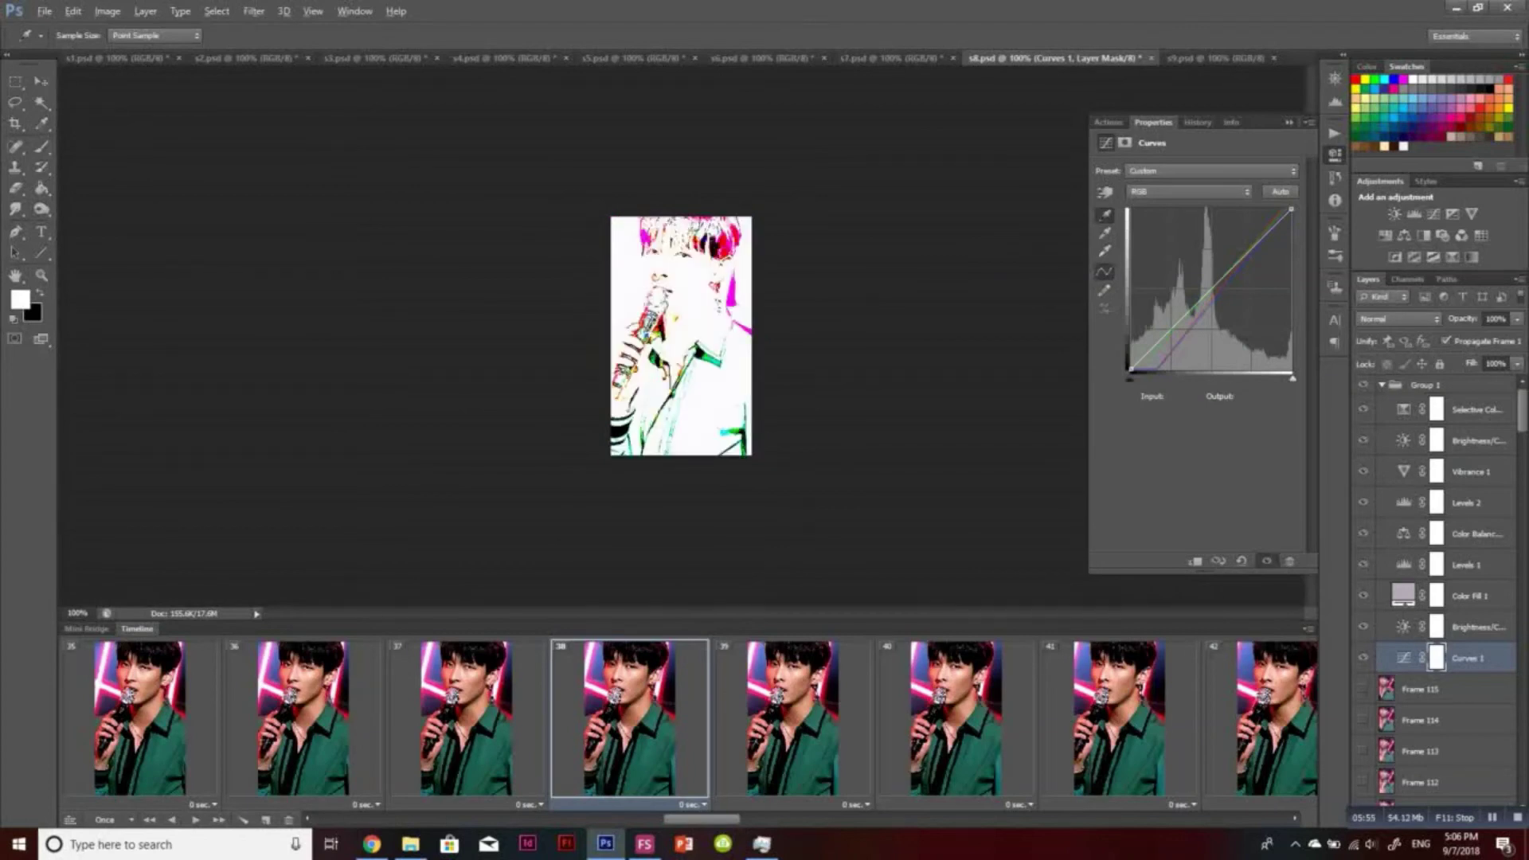
{"action": "left_click", "coordinate": [711, 244], "text": "alt"}
{"action": "left_click_drag", "start_coordinate": [701, 819], "coordinate": [977, 819]}
{"action": "left_click", "coordinate": [984, 719]}
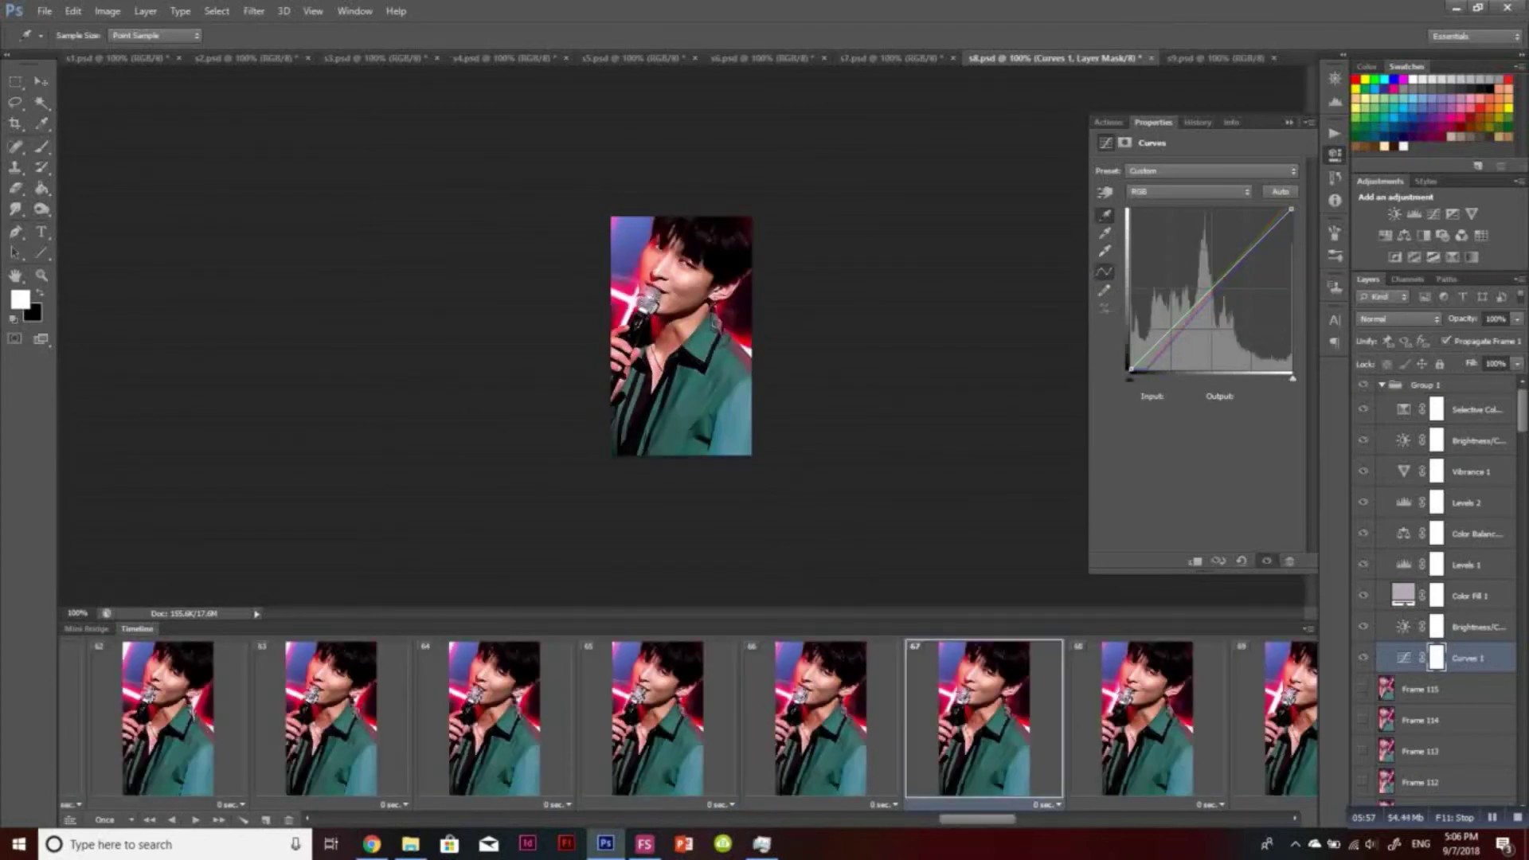
Compare frame 67 of s8.psd with and without the coloring group, and collapse the group
{"action": "left_click", "coordinate": [1426, 384]}
{"action": "left_click", "coordinate": [1364, 385]}
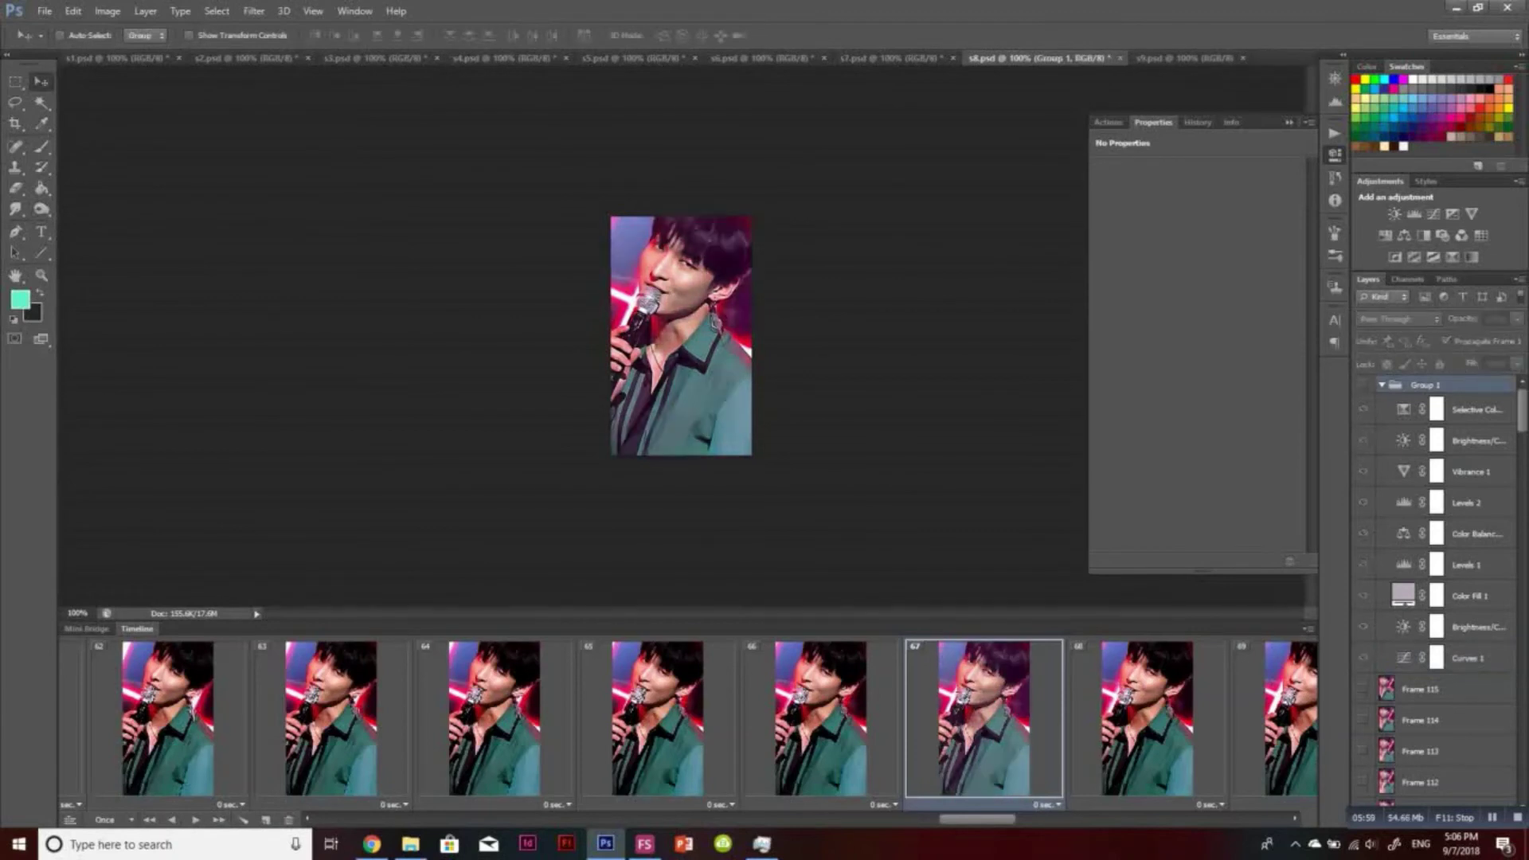
{"action": "left_click", "coordinate": [1363, 385]}
{"action": "key", "text": "ctrl+s"}
{"action": "left_click", "coordinate": [1382, 384]}
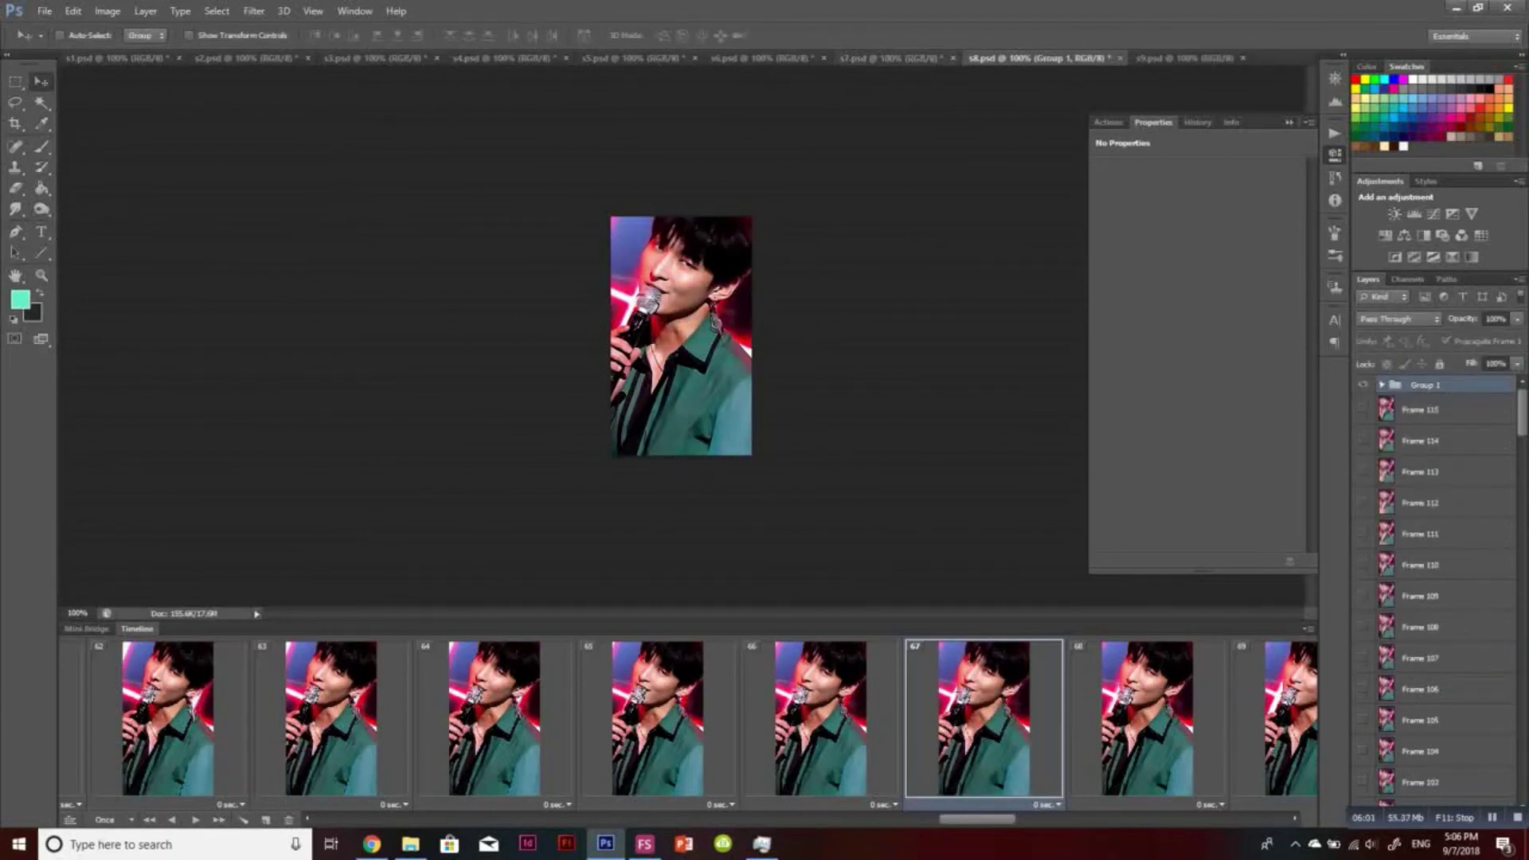
In s7.psd, resample the Curves 1 black point from a dark area on frame 68 and check a frame near the end
{"action": "key", "text": "ctrl+shift+Tab"}
{"action": "left_click", "coordinate": [1382, 385]}
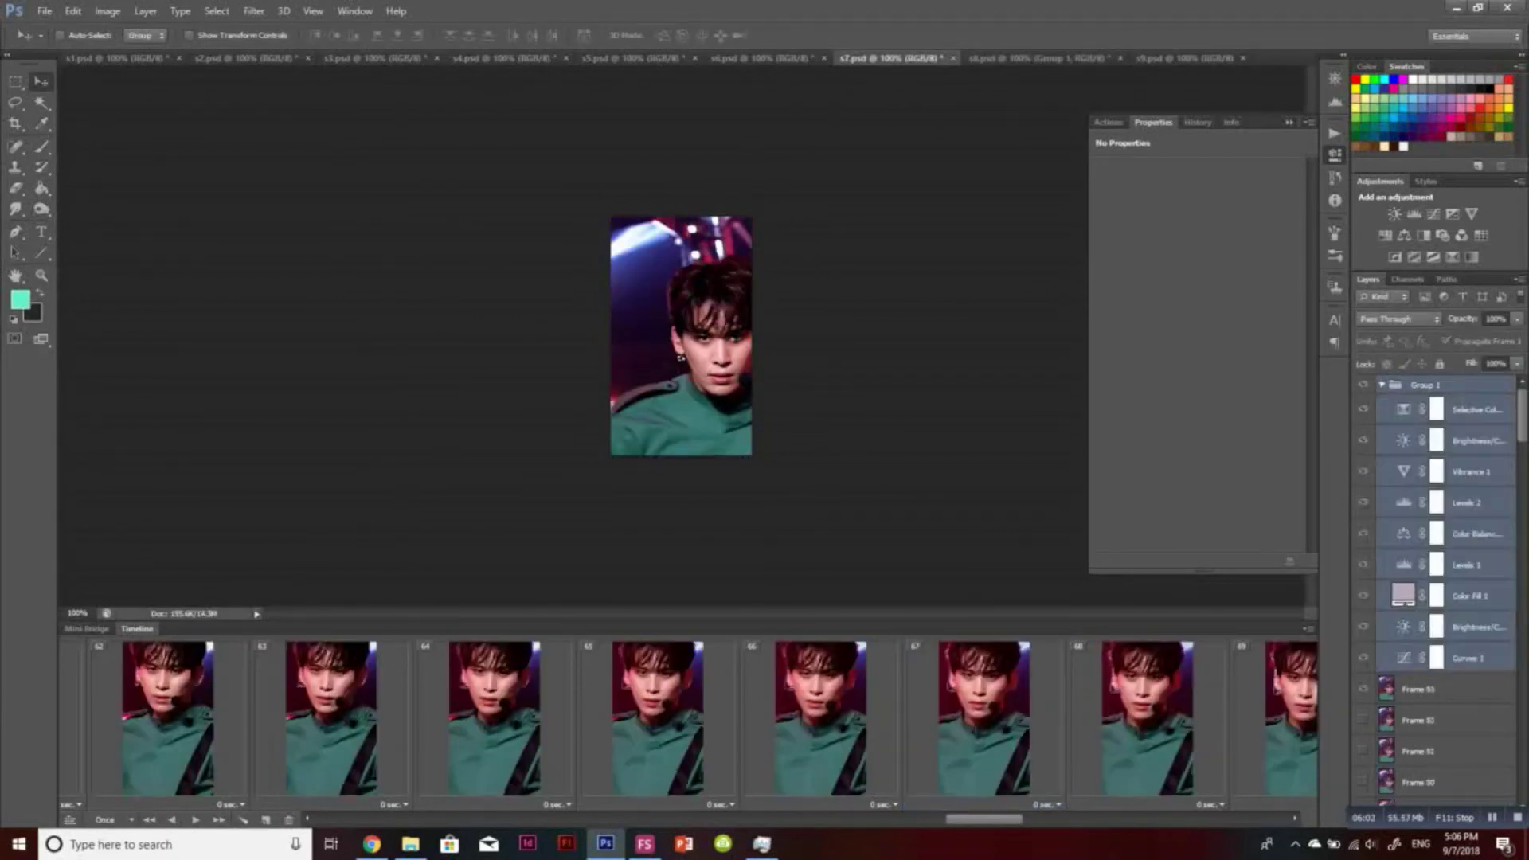
{"action": "left_click", "coordinate": [1468, 658]}
{"action": "left_click", "coordinate": [1105, 215]}
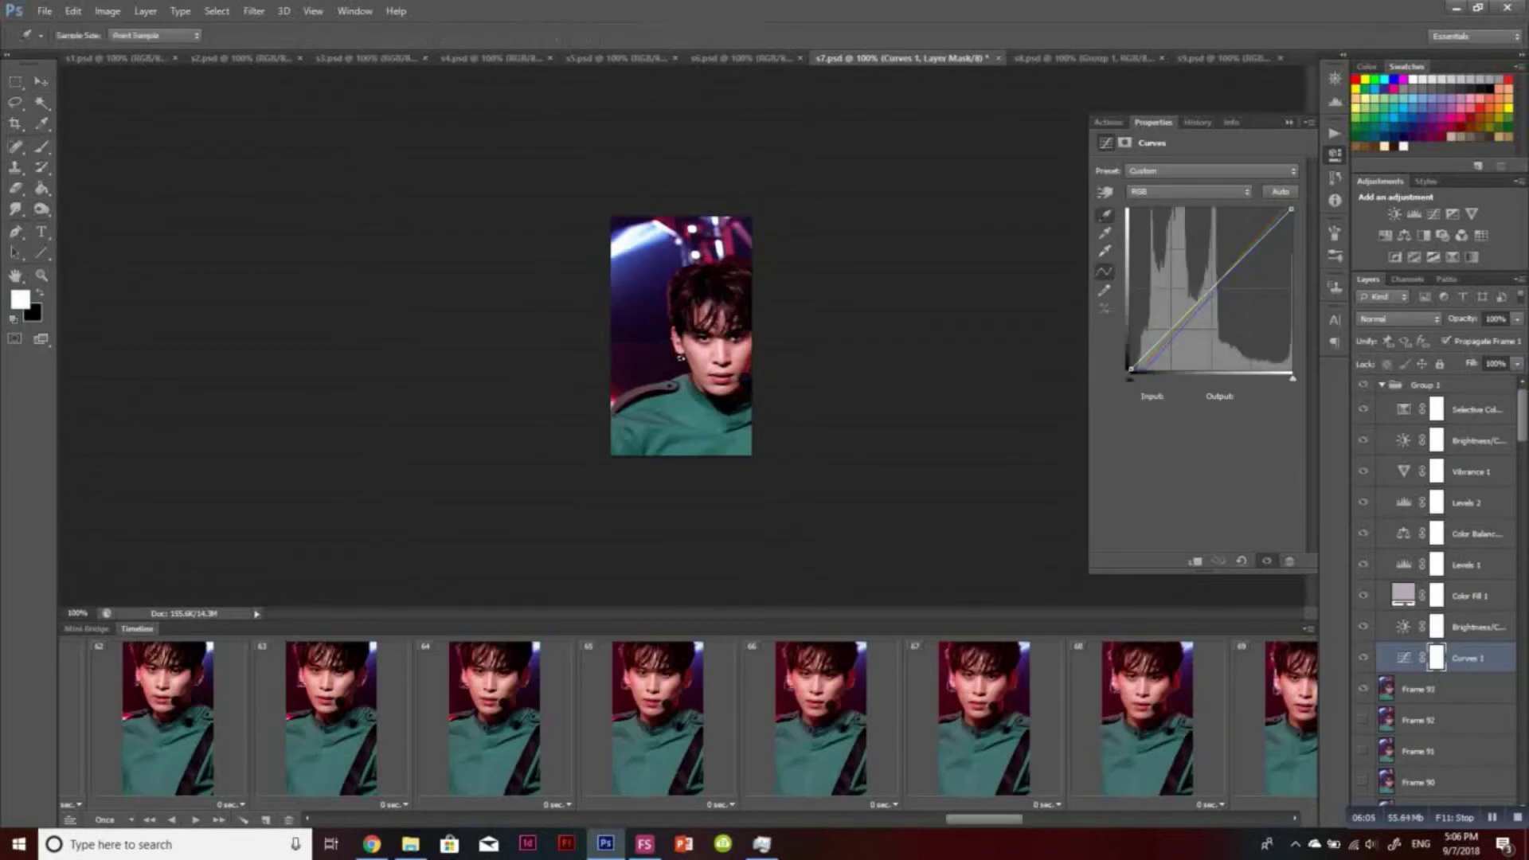
{"action": "left_click", "coordinate": [1147, 719]}
{"action": "key", "text": "alt"}
{"action": "left_click", "coordinate": [723, 231], "text": "alt"}
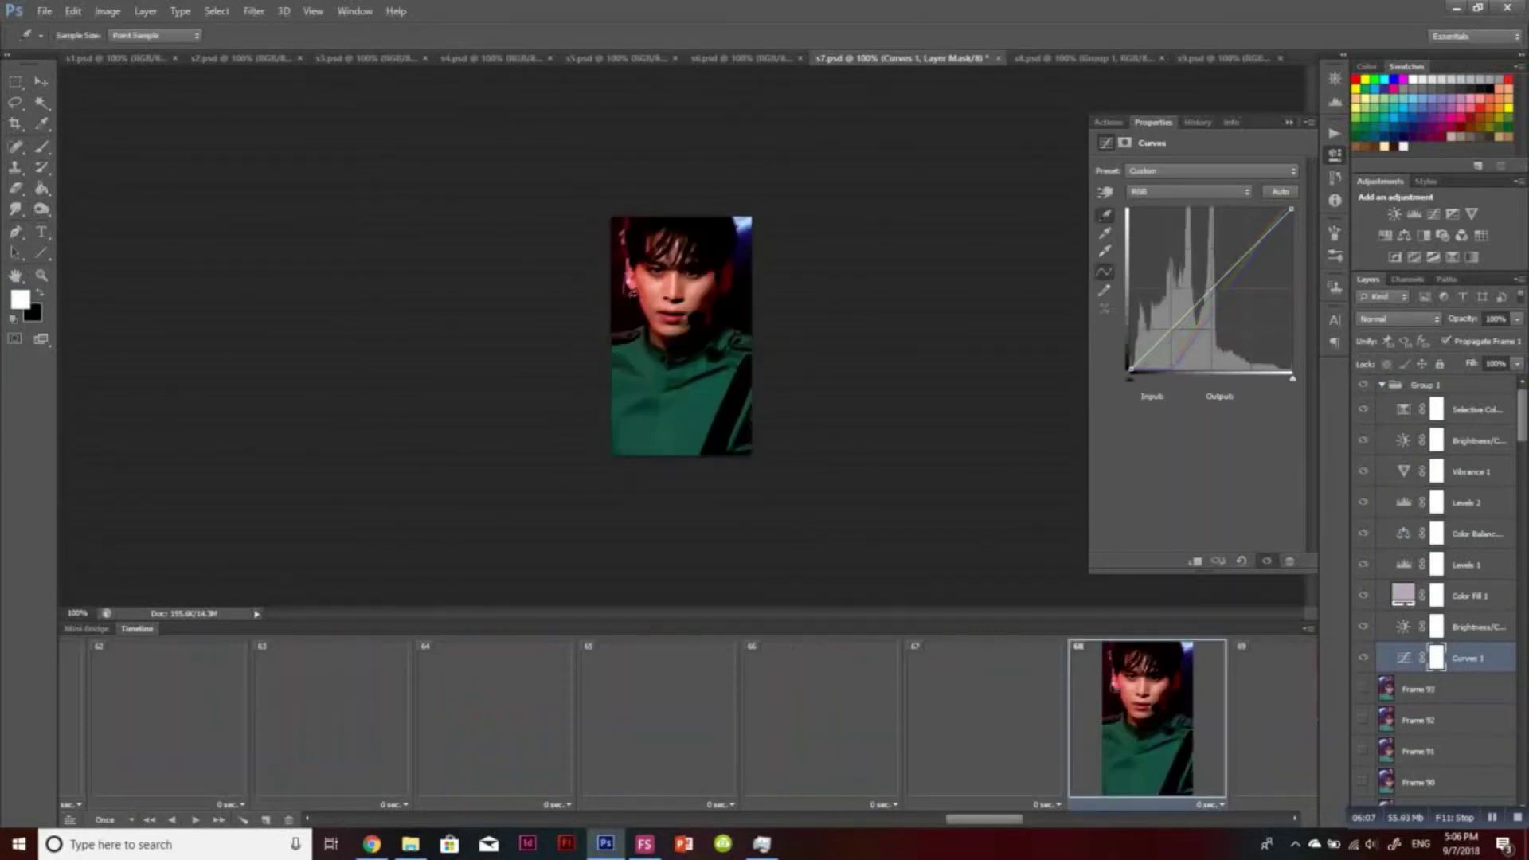
{"action": "left_click_drag", "start_coordinate": [985, 819], "coordinate": [1249, 819]}
{"action": "left_click", "coordinate": [1072, 718]}
{"action": "key", "text": "alt"}
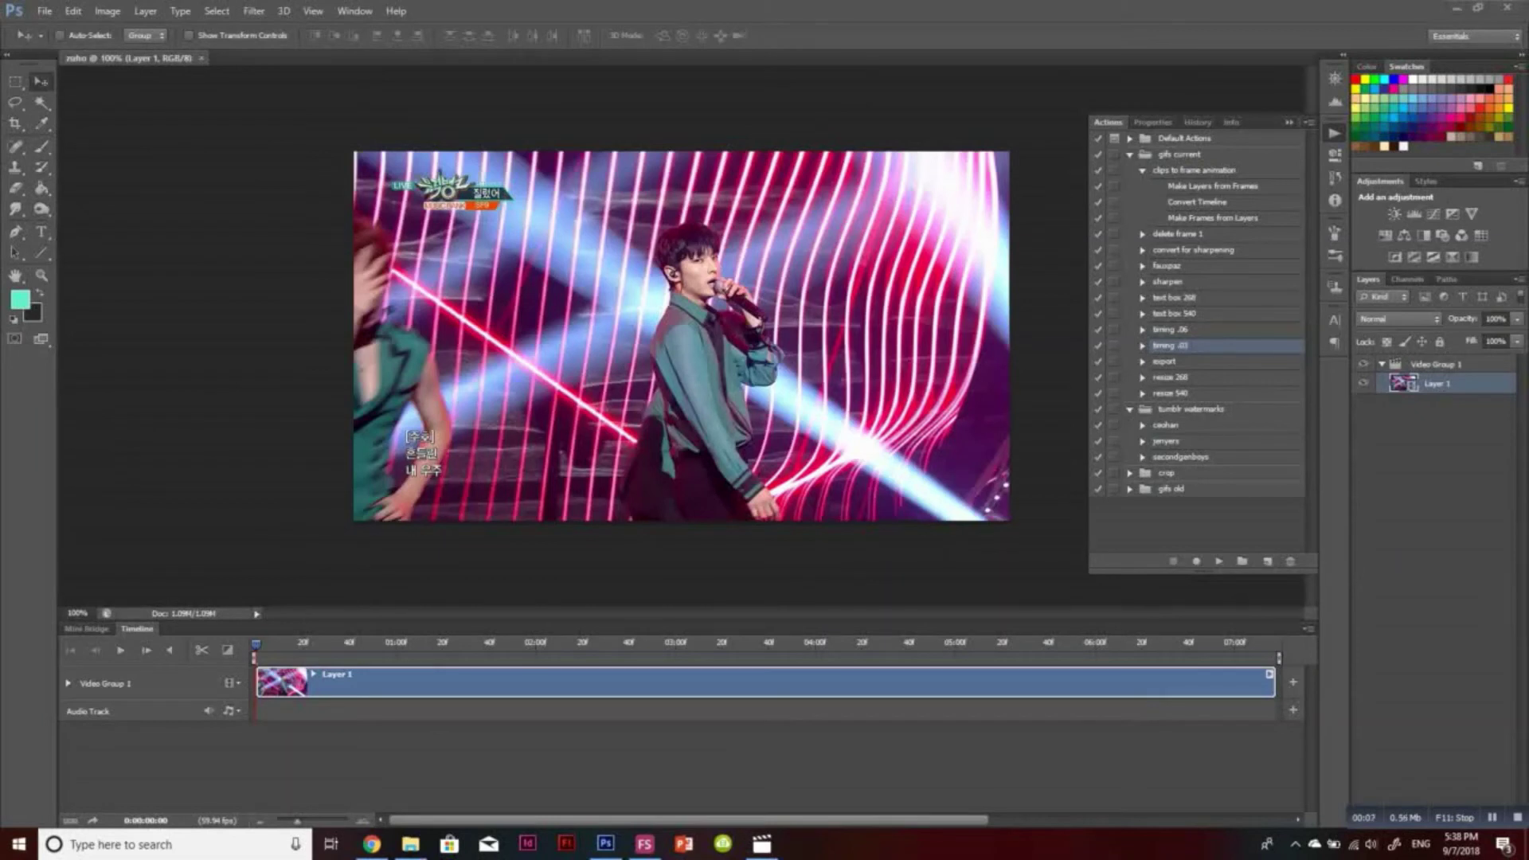
Hide the actions list and view the source clips in the Music Bank folder in File Explorer
{"action": "left_click", "coordinate": [1290, 122]}
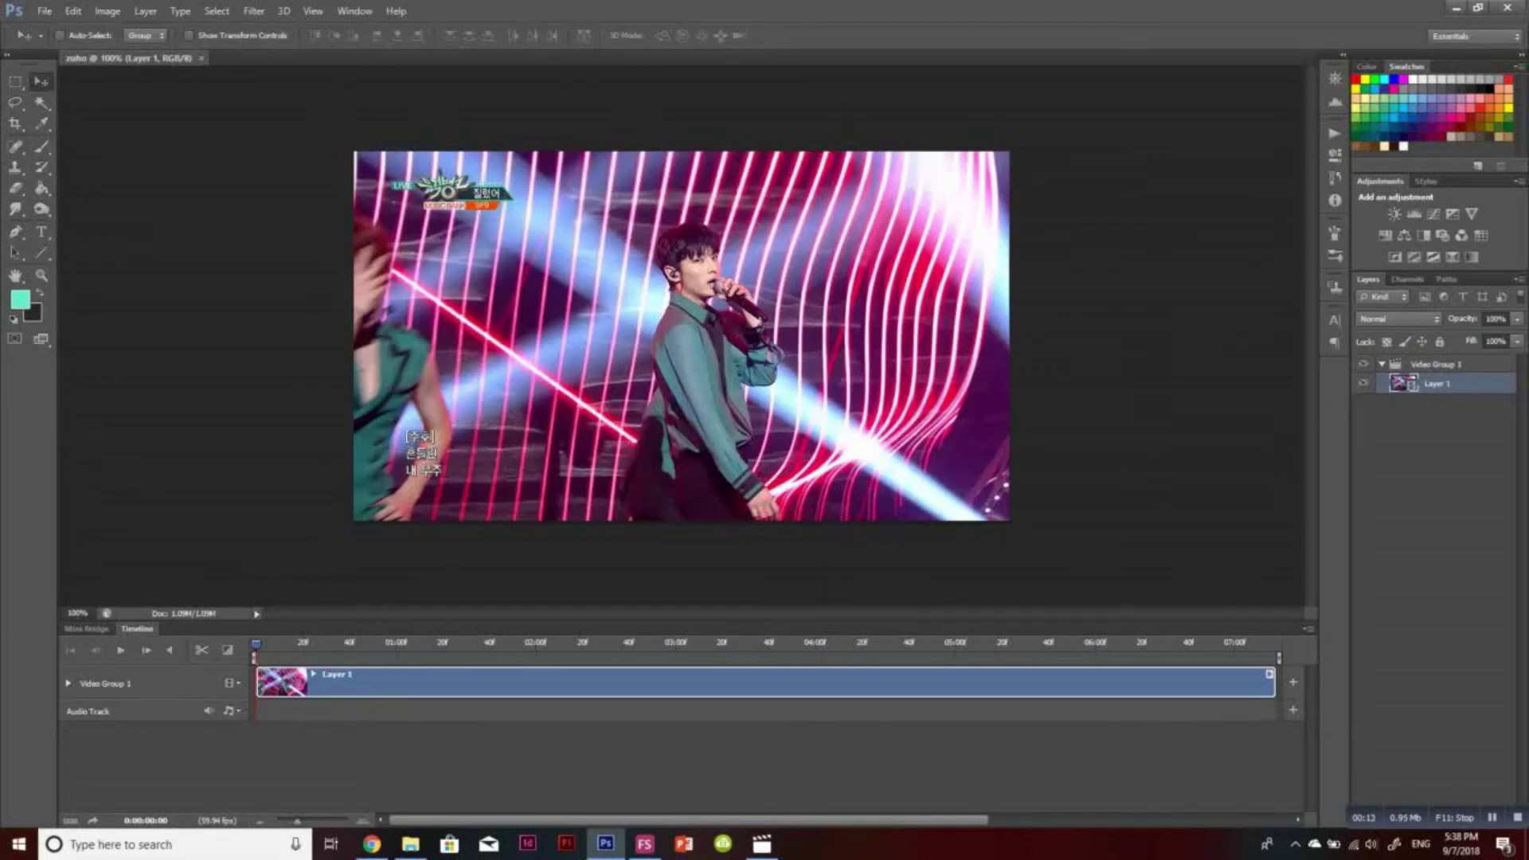
{"action": "left_click", "coordinate": [411, 844]}
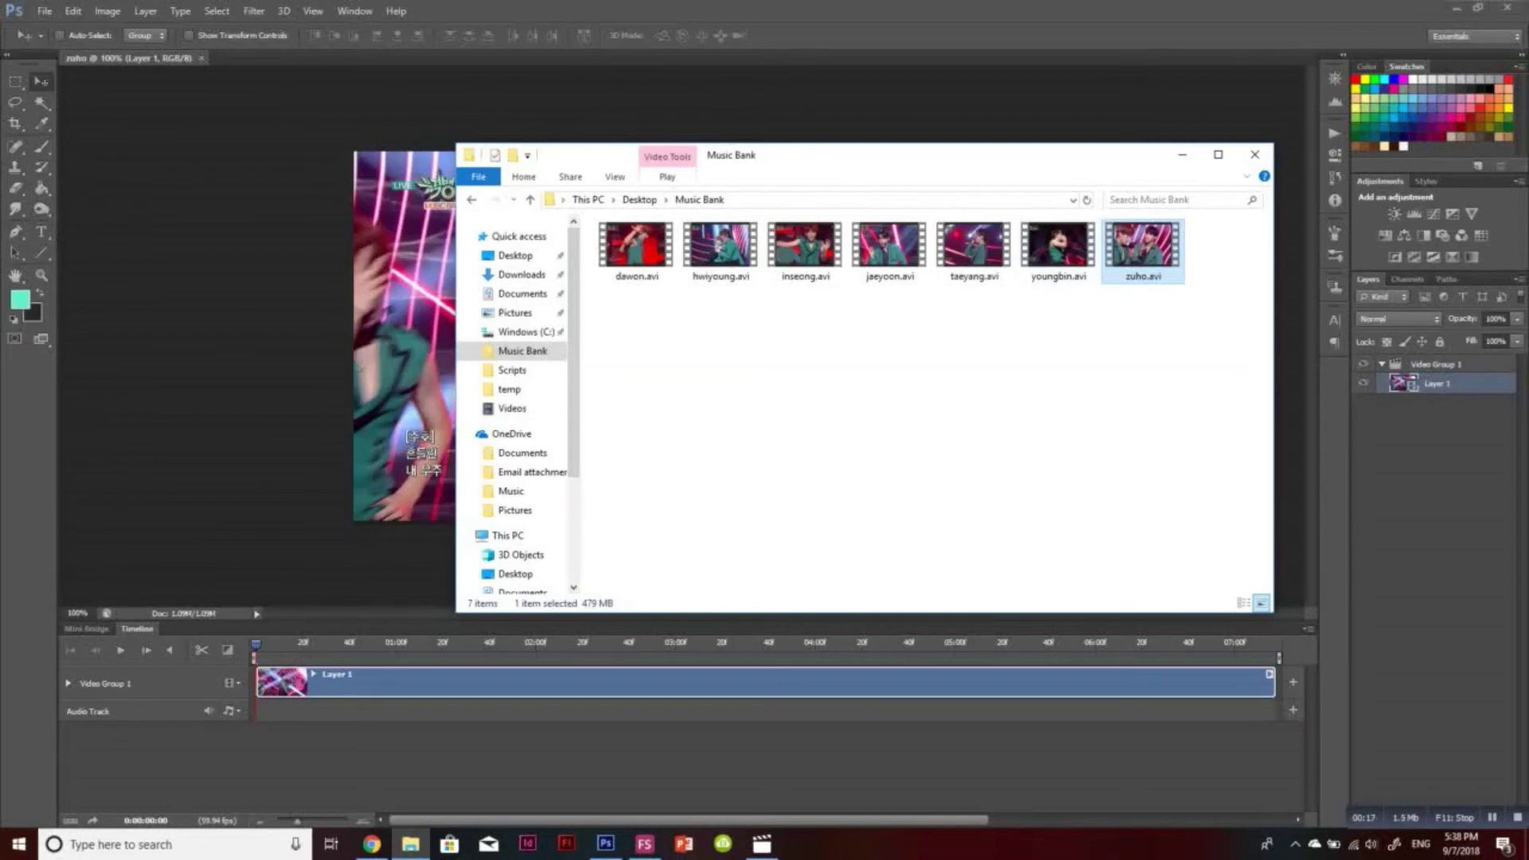
{"action": "left_click", "coordinate": [1182, 155]}
Play the zuho clip and step frame by frame to the shot change at 03:54, then split the clip there
{"action": "key", "text": "space"}
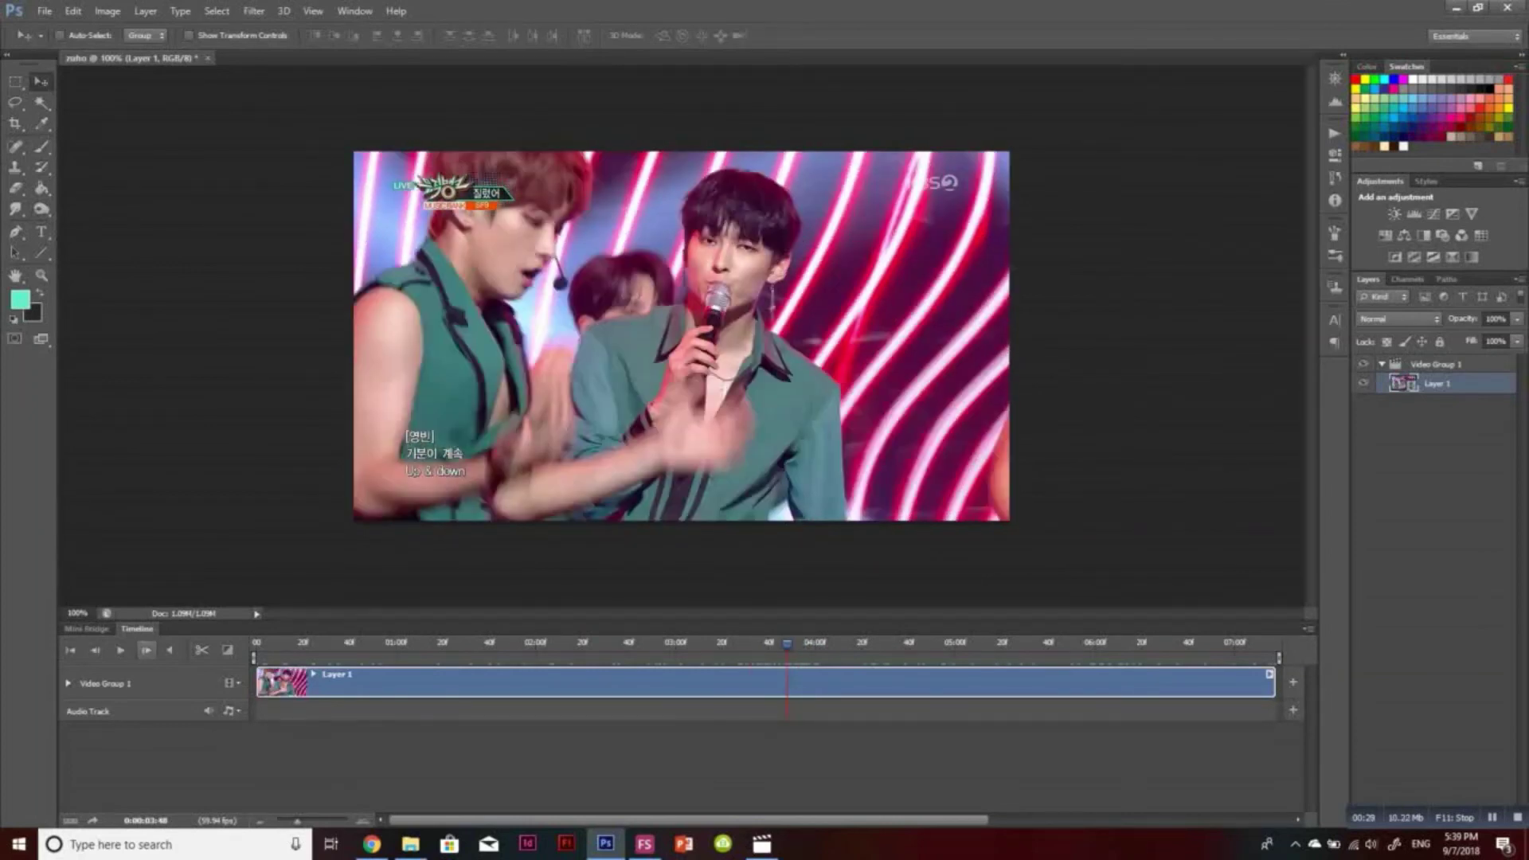
{"action": "left_click", "coordinate": [146, 651]}
{"action": "left_click", "coordinate": [146, 651]}
{"action": "left_click", "coordinate": [147, 651]}
{"action": "left_click", "coordinate": [147, 651]}
{"action": "left_click", "coordinate": [146, 650]}
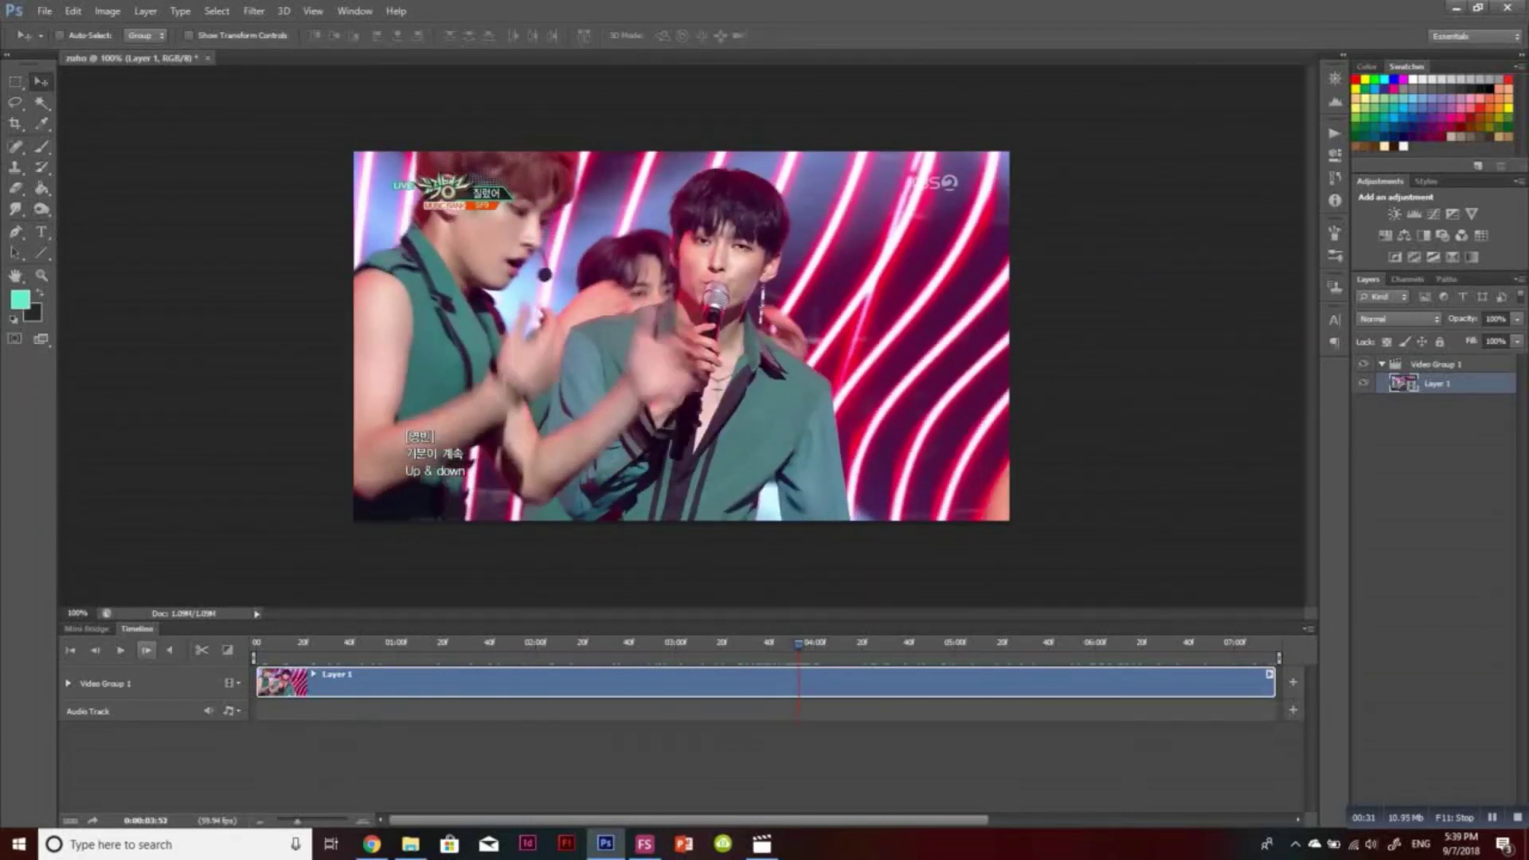
{"action": "left_click", "coordinate": [145, 650]}
{"action": "left_click", "coordinate": [201, 650]}
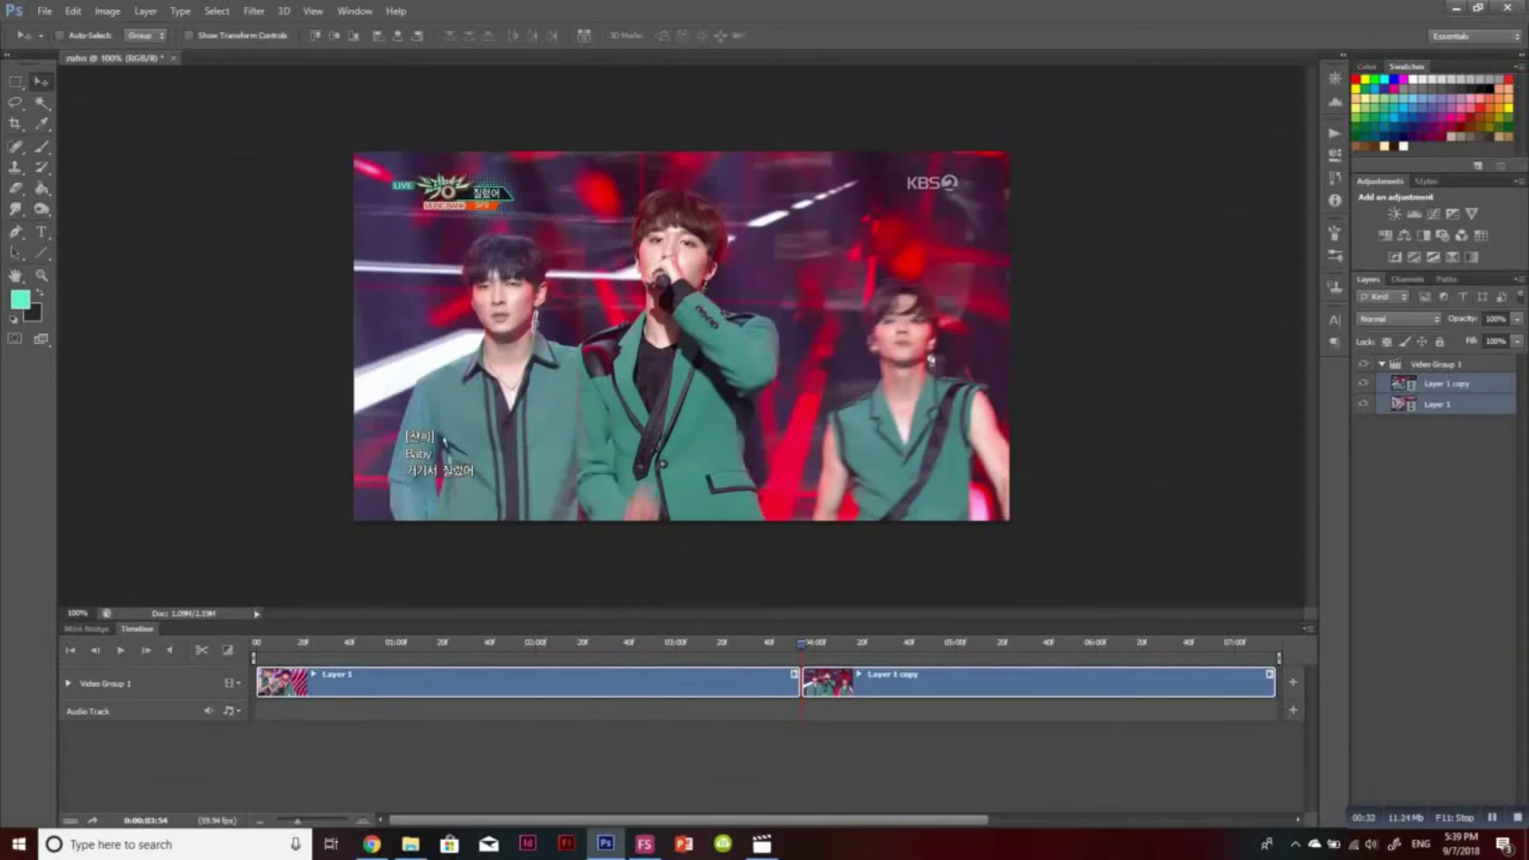
Split the second segment of the clip at its next shot change, just before the 06:00 mark
{"action": "key", "text": "space"}
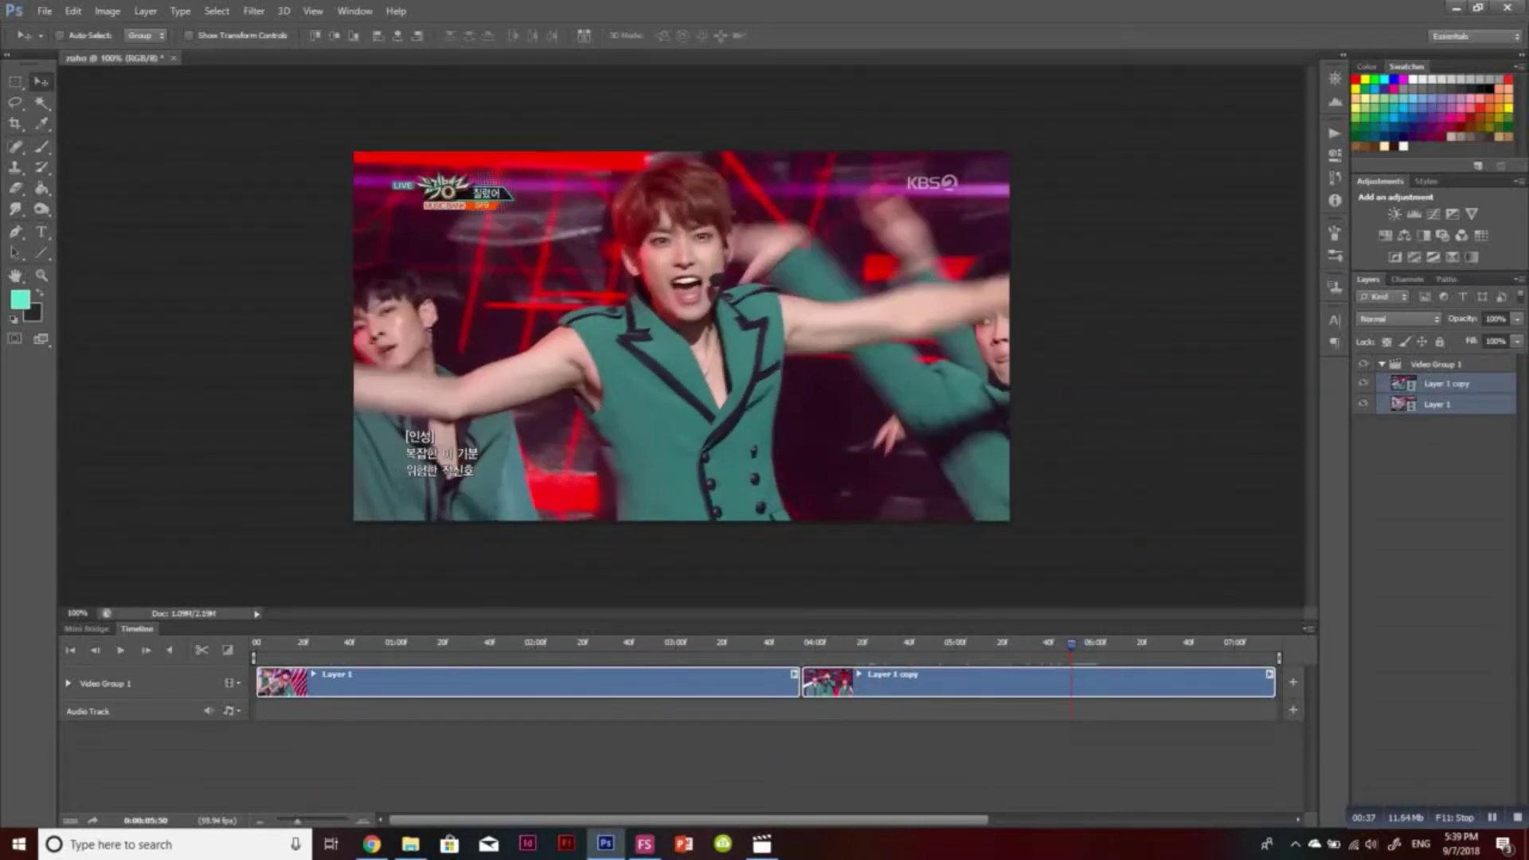
{"action": "left_click", "coordinate": [95, 650]}
{"action": "left_click", "coordinate": [95, 650]}
{"action": "left_click", "coordinate": [146, 650]}
{"action": "left_click", "coordinate": [146, 650]}
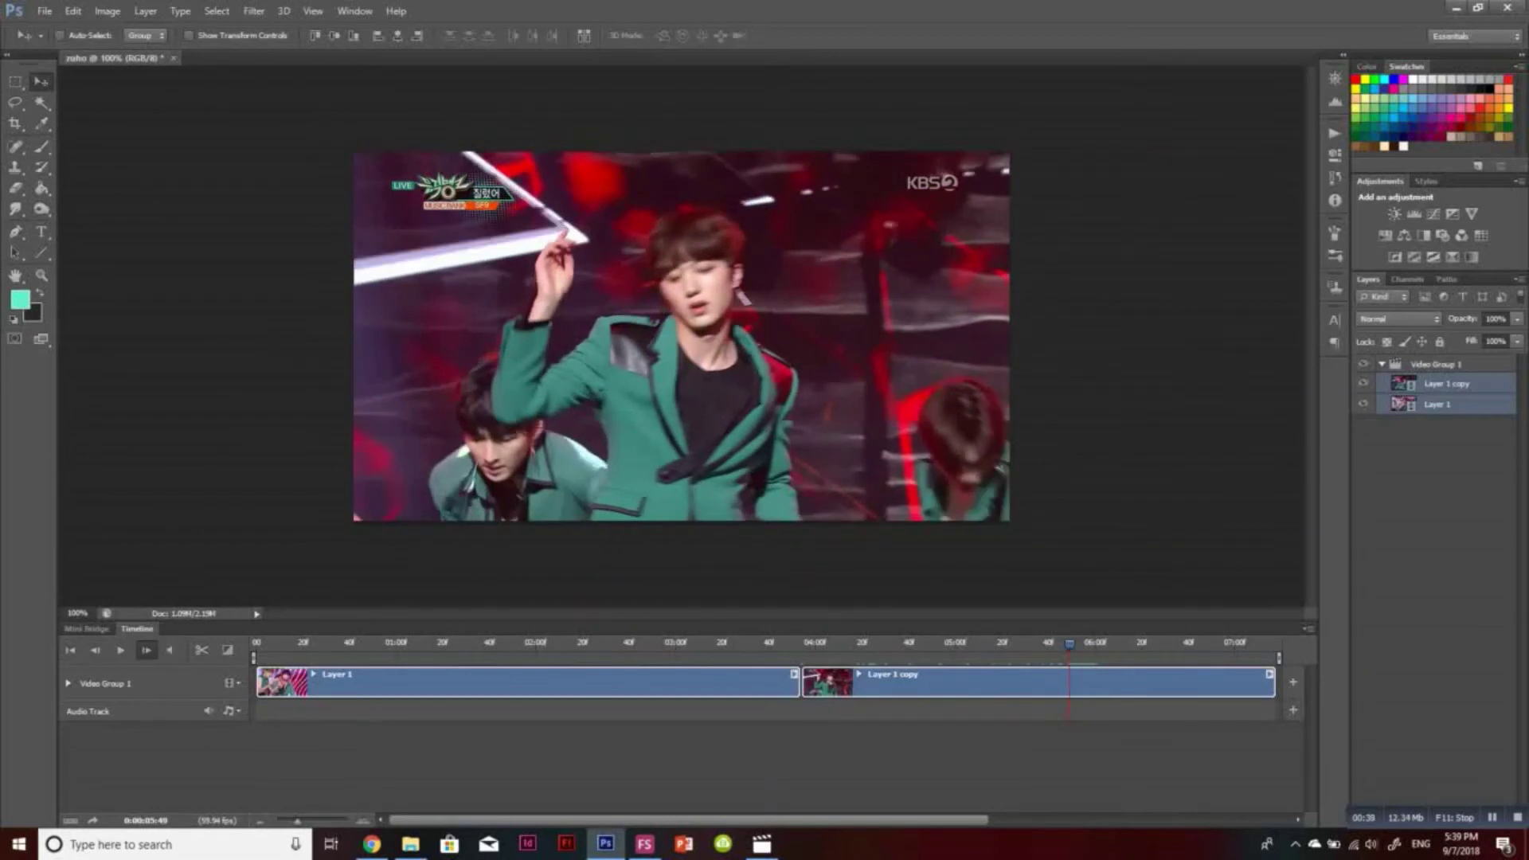
{"action": "left_click", "coordinate": [146, 650]}
{"action": "left_click", "coordinate": [201, 649]}
Convert the Layer 1 copy 2 and Layer 1 copy segments to smart objects
{"action": "right_click", "coordinate": [1450, 384]}
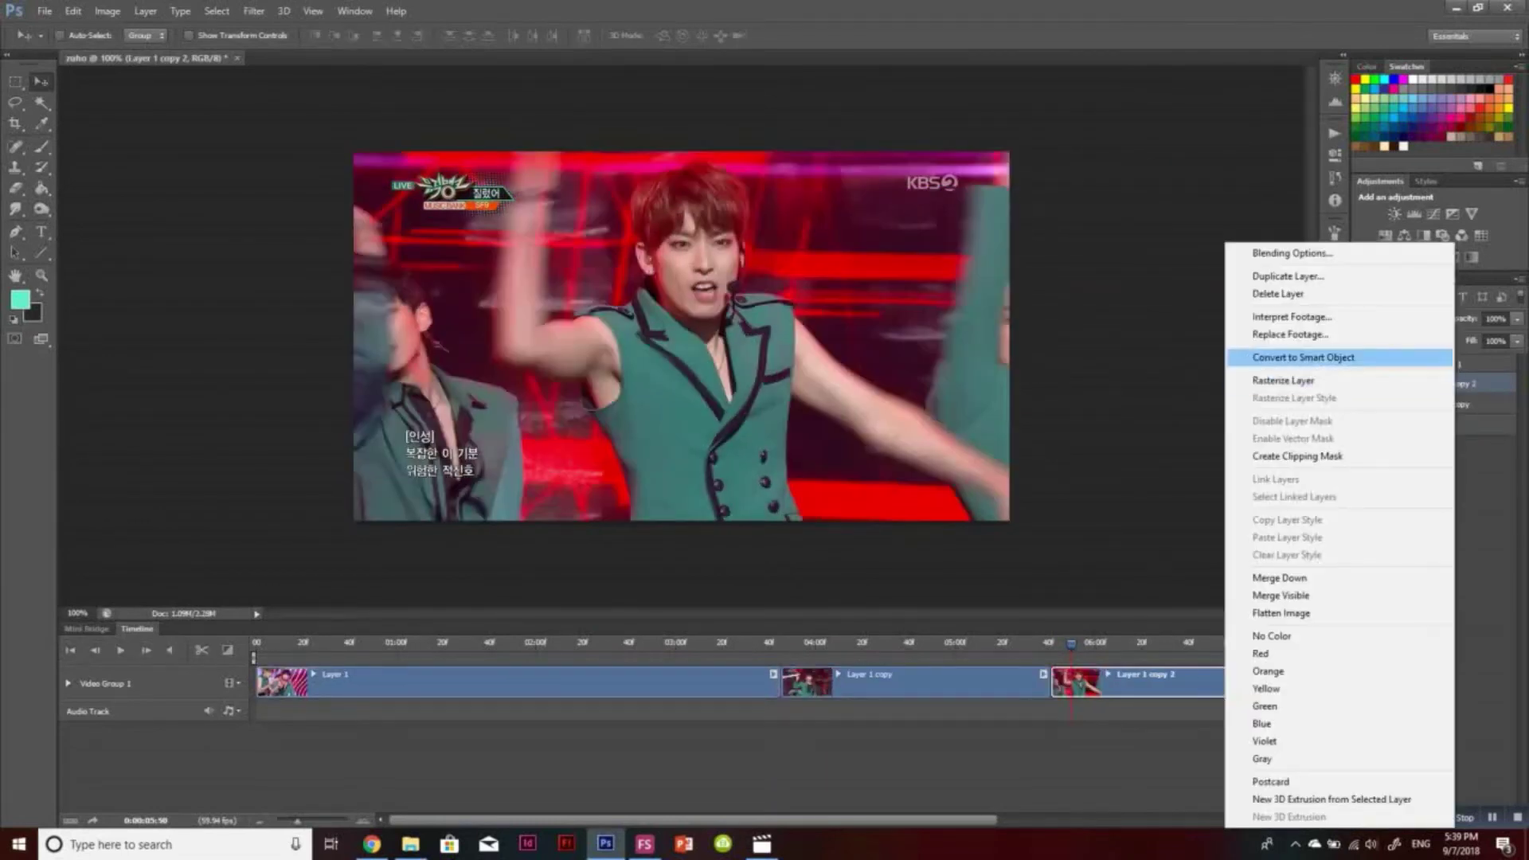
{"action": "left_click", "coordinate": [1303, 356]}
{"action": "right_click", "coordinate": [1446, 404]}
{"action": "left_click", "coordinate": [1303, 357]}
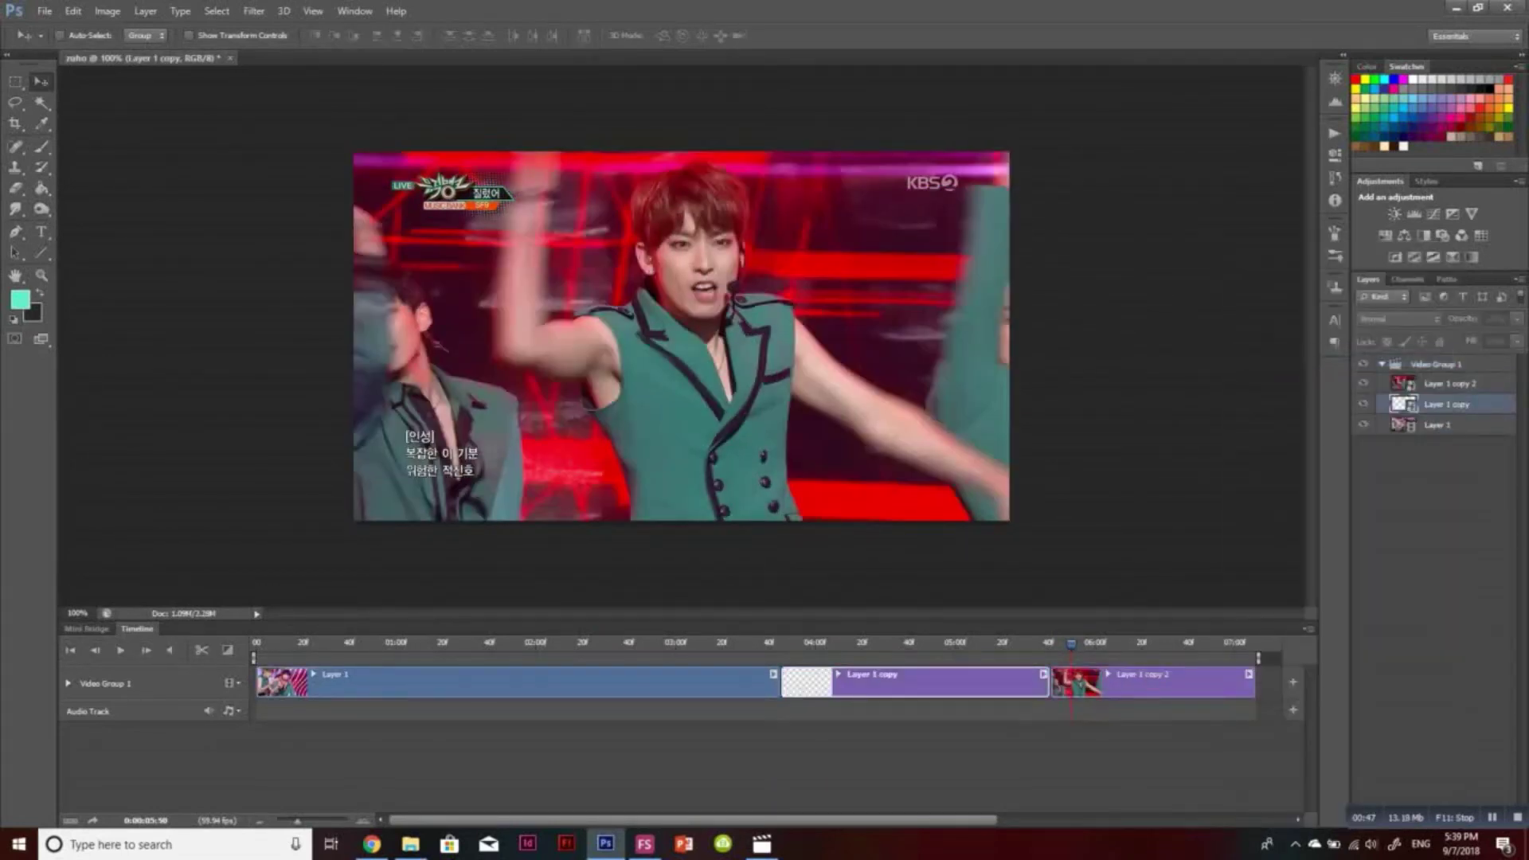
Apply Unsharp Mask to Layer 1 copy 2 with amount 82%, radius 1.5 pixels and threshold 10 levels
{"action": "left_click", "coordinate": [1158, 642]}
{"action": "left_click", "coordinate": [254, 11]}
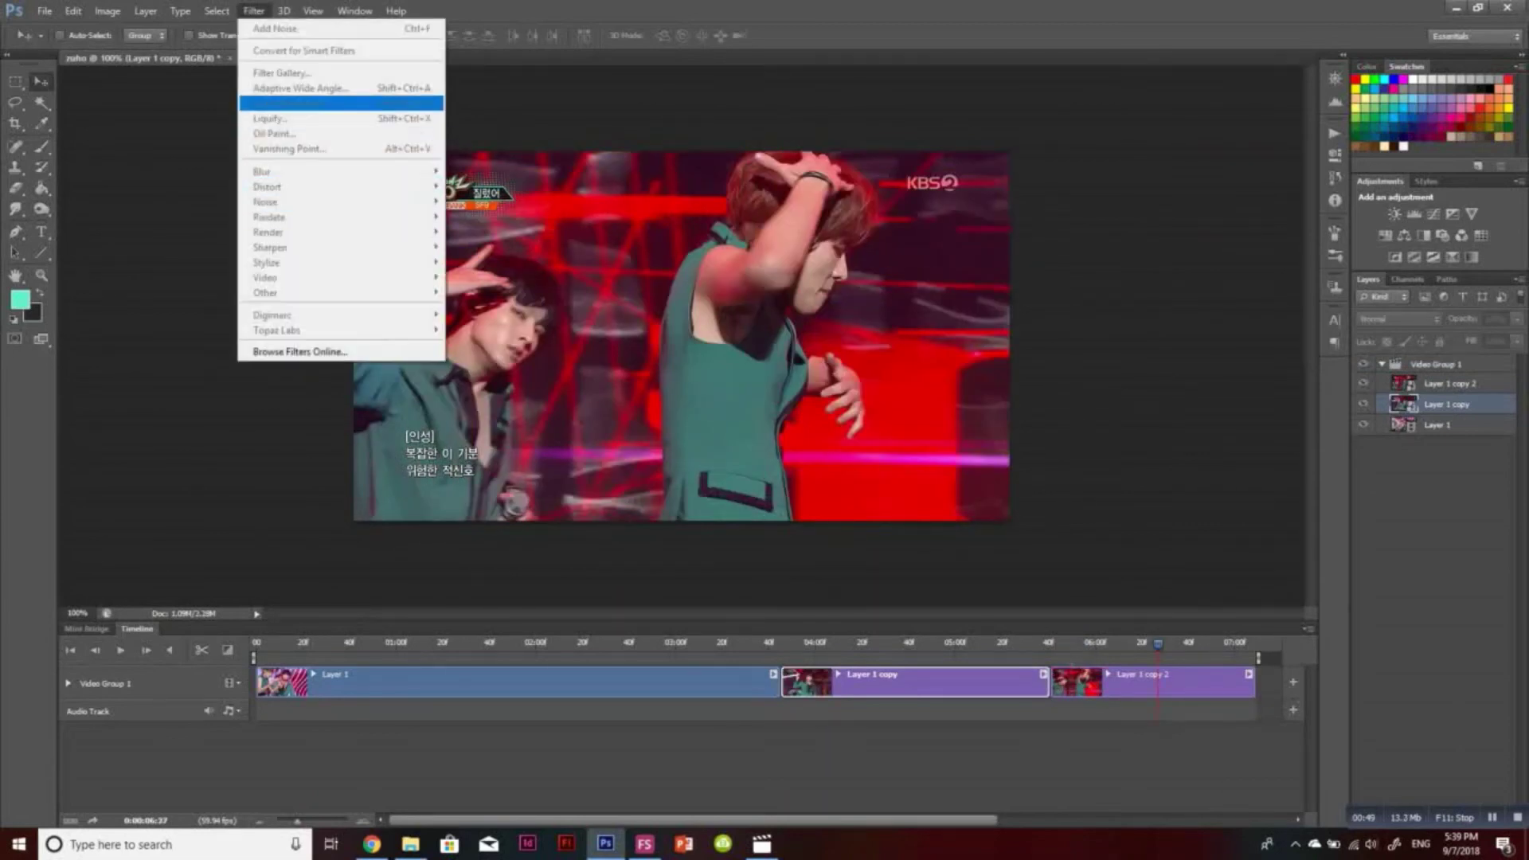
{"action": "left_click", "coordinate": [1450, 384]}
{"action": "left_click", "coordinate": [254, 11]}
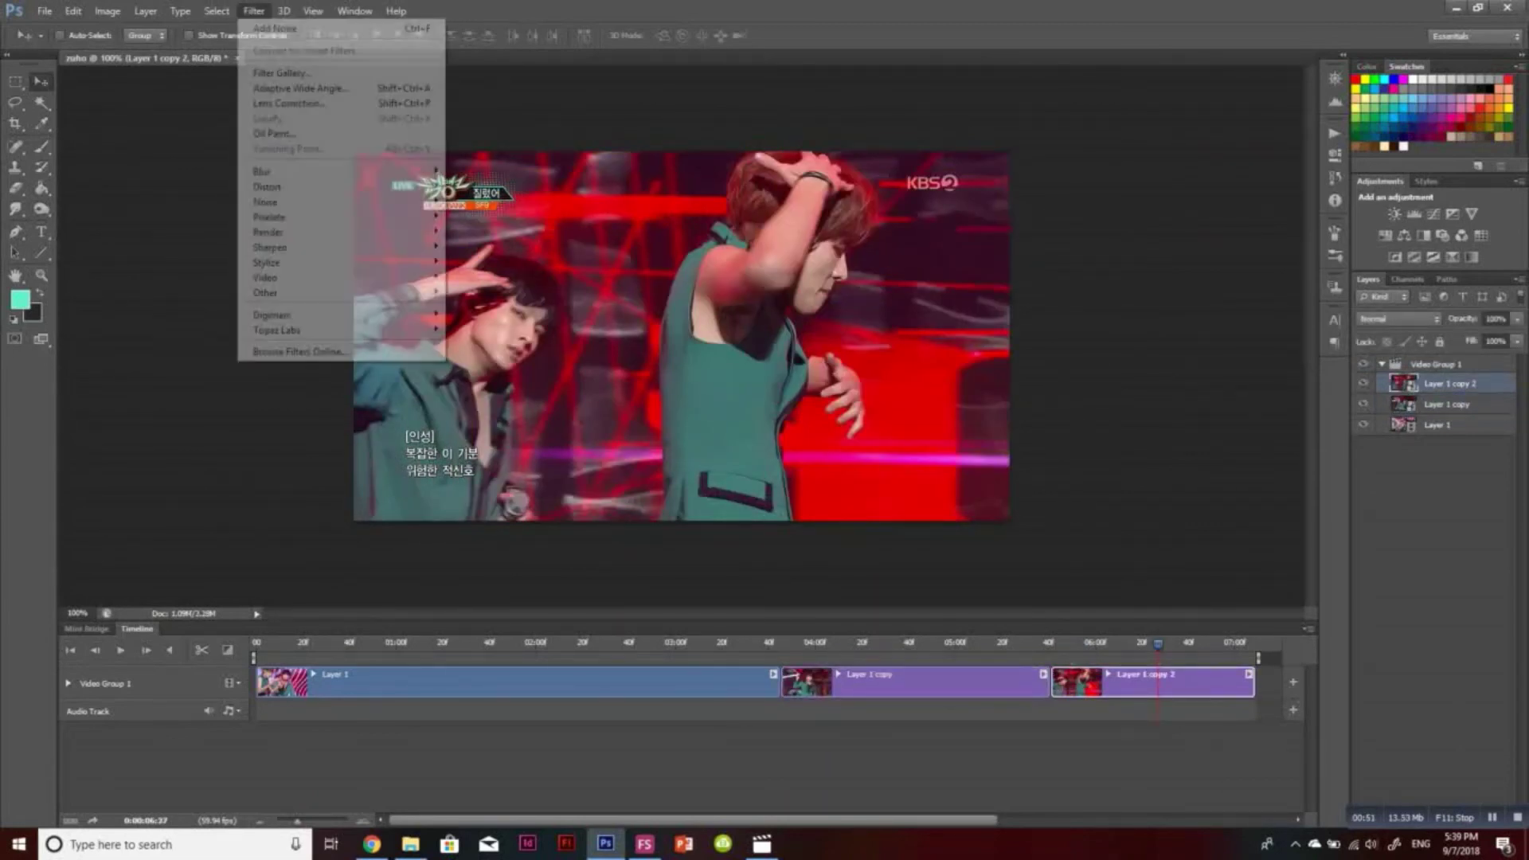
{"action": "mouse_move", "coordinate": [342, 246]}
{"action": "left_click", "coordinate": [490, 307]}
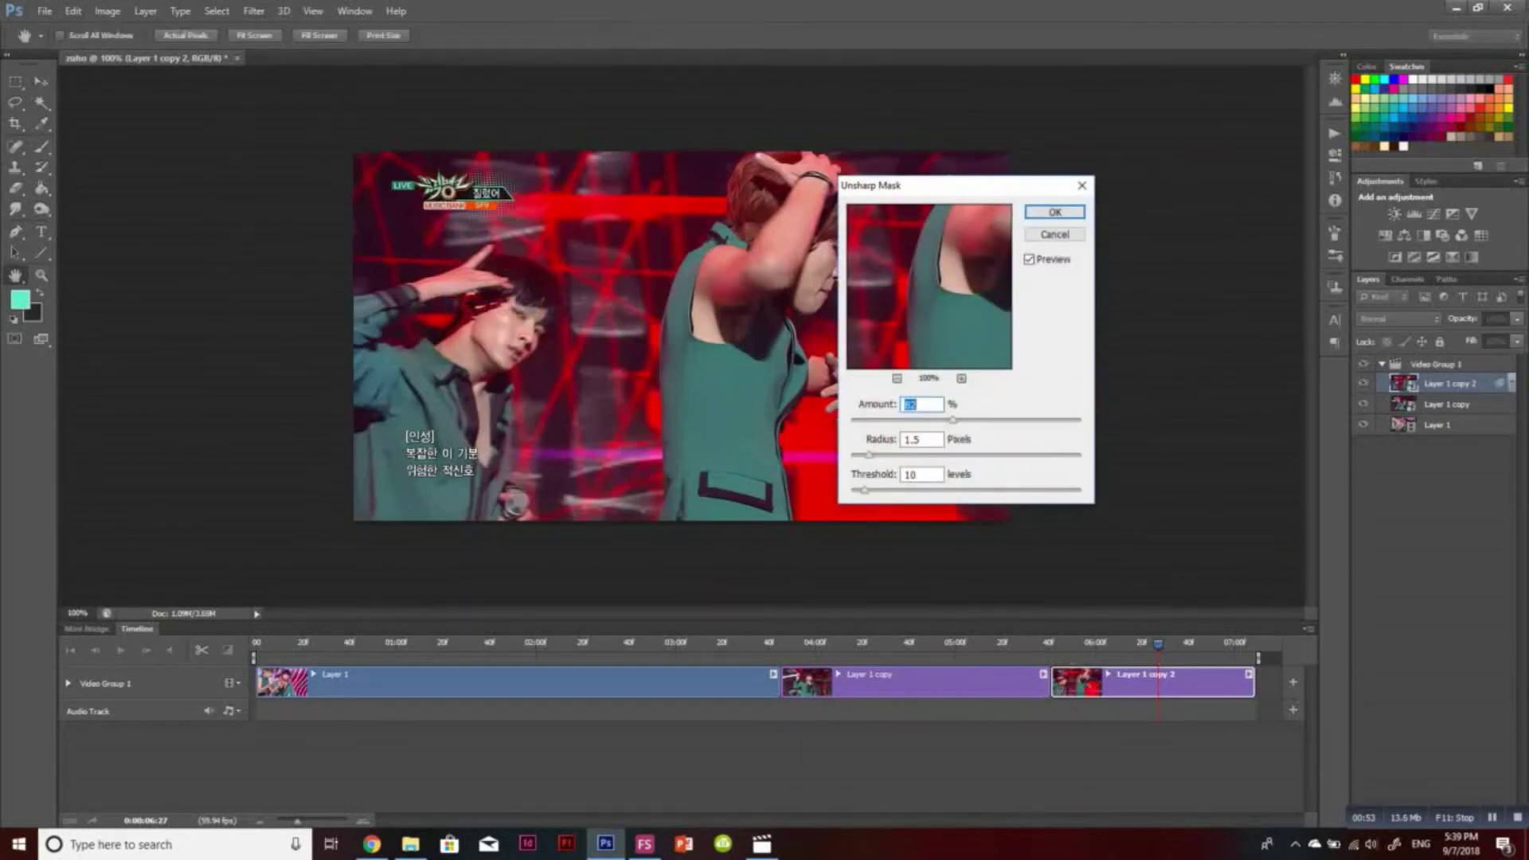
{"action": "key", "text": "Return"}
Move the playhead into the Layer 1 copy segment and reapply the last Unsharp Mask to it
{"action": "left_click", "coordinate": [929, 642]}
{"action": "left_click", "coordinate": [930, 684]}
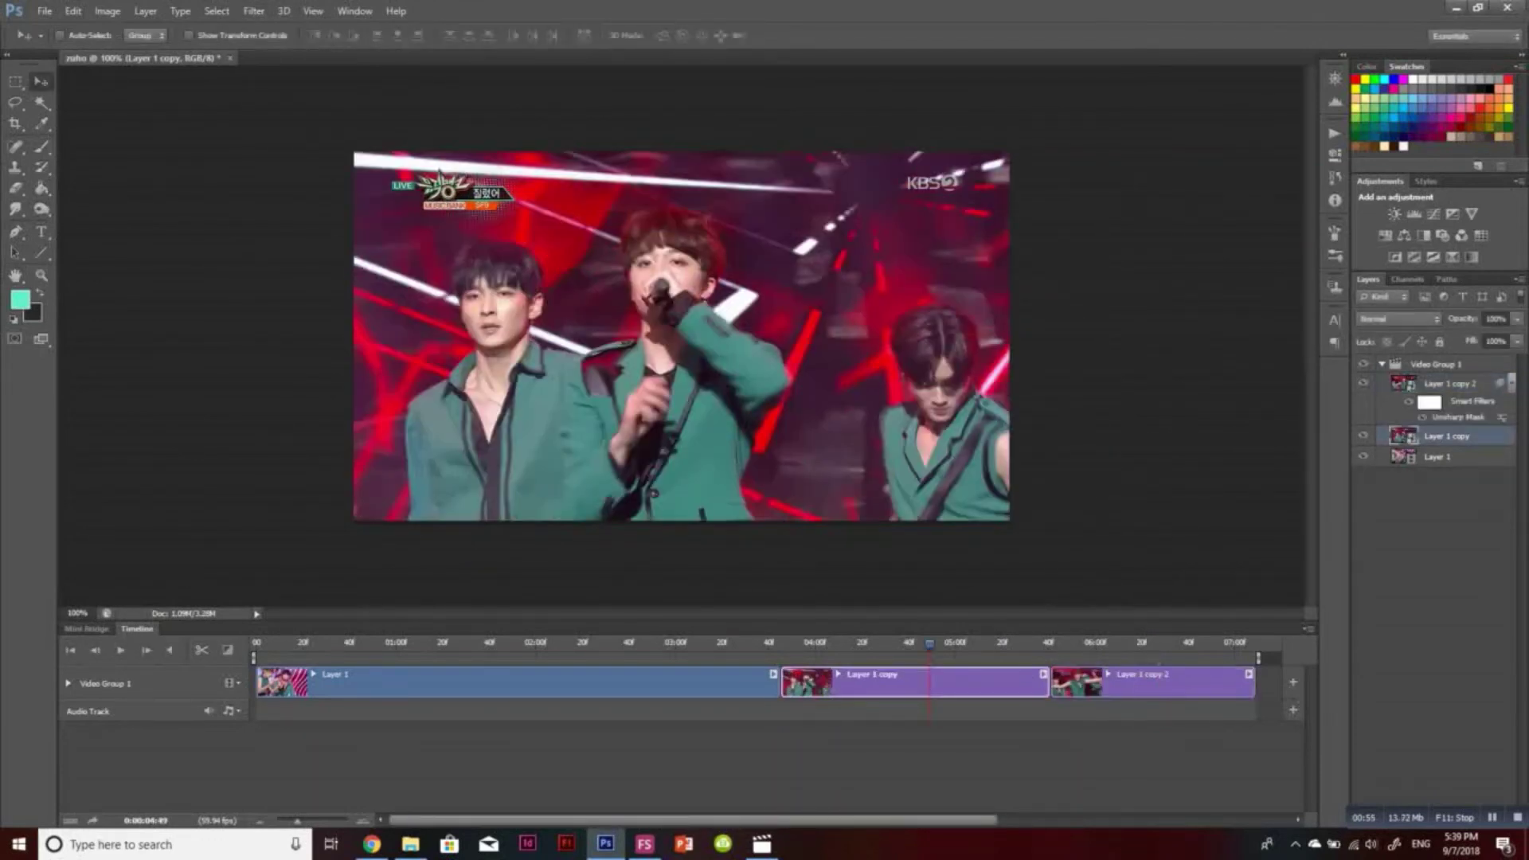
{"action": "key", "text": "ctrl+f"}
{"action": "key", "text": "Return"}
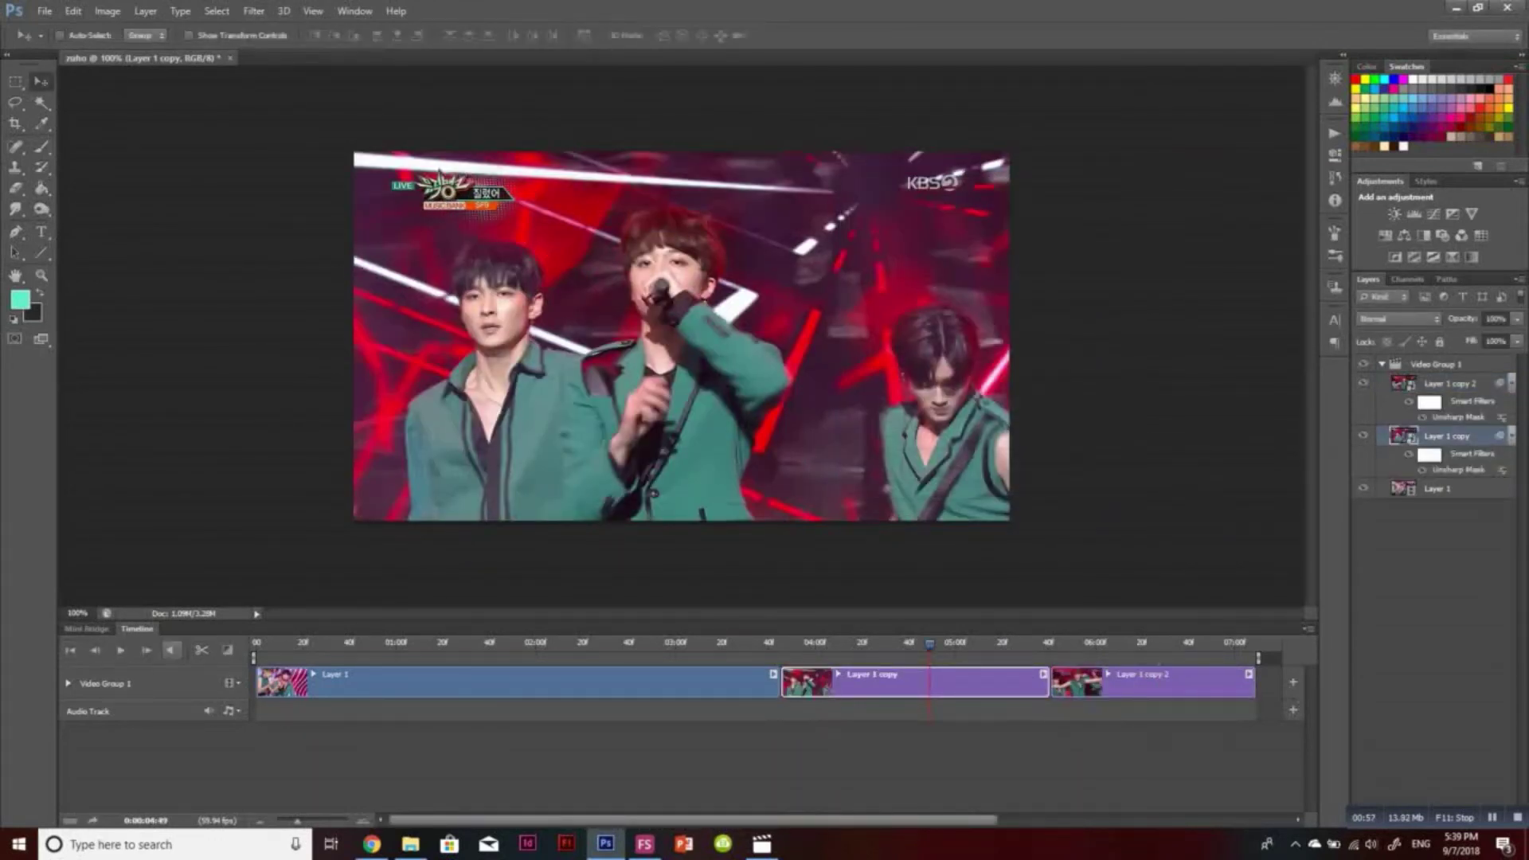
Split the Layer 1 segment at its shot change, just after the 02:00 mark
{"action": "left_click_drag", "start_coordinate": [263, 643], "coordinate": [544, 643]}
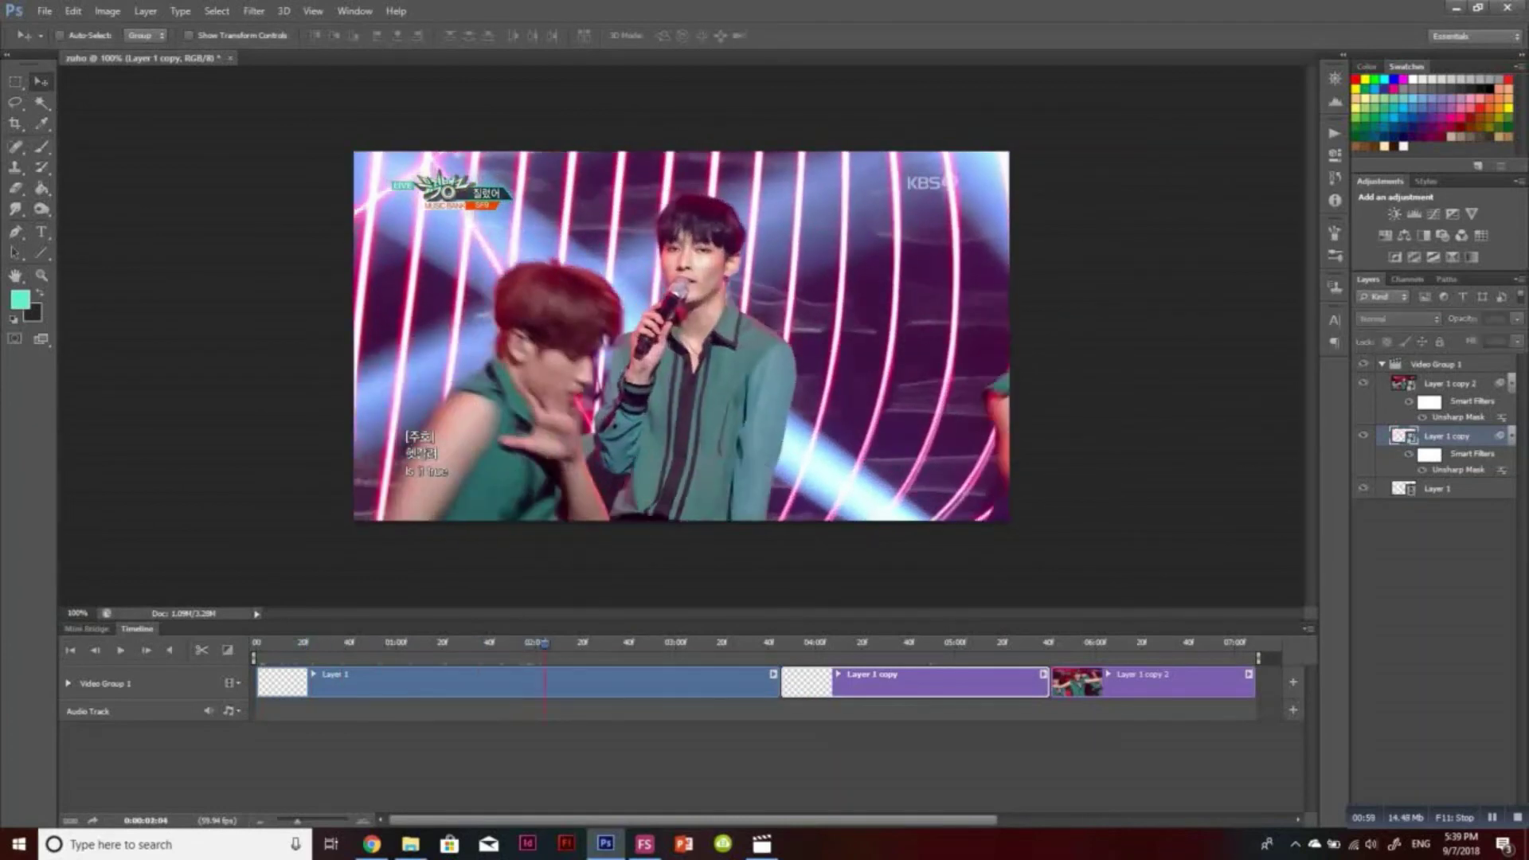
{"action": "left_click", "coordinate": [544, 684]}
{"action": "left_click", "coordinate": [202, 651]}
{"action": "left_click", "coordinate": [201, 649]}
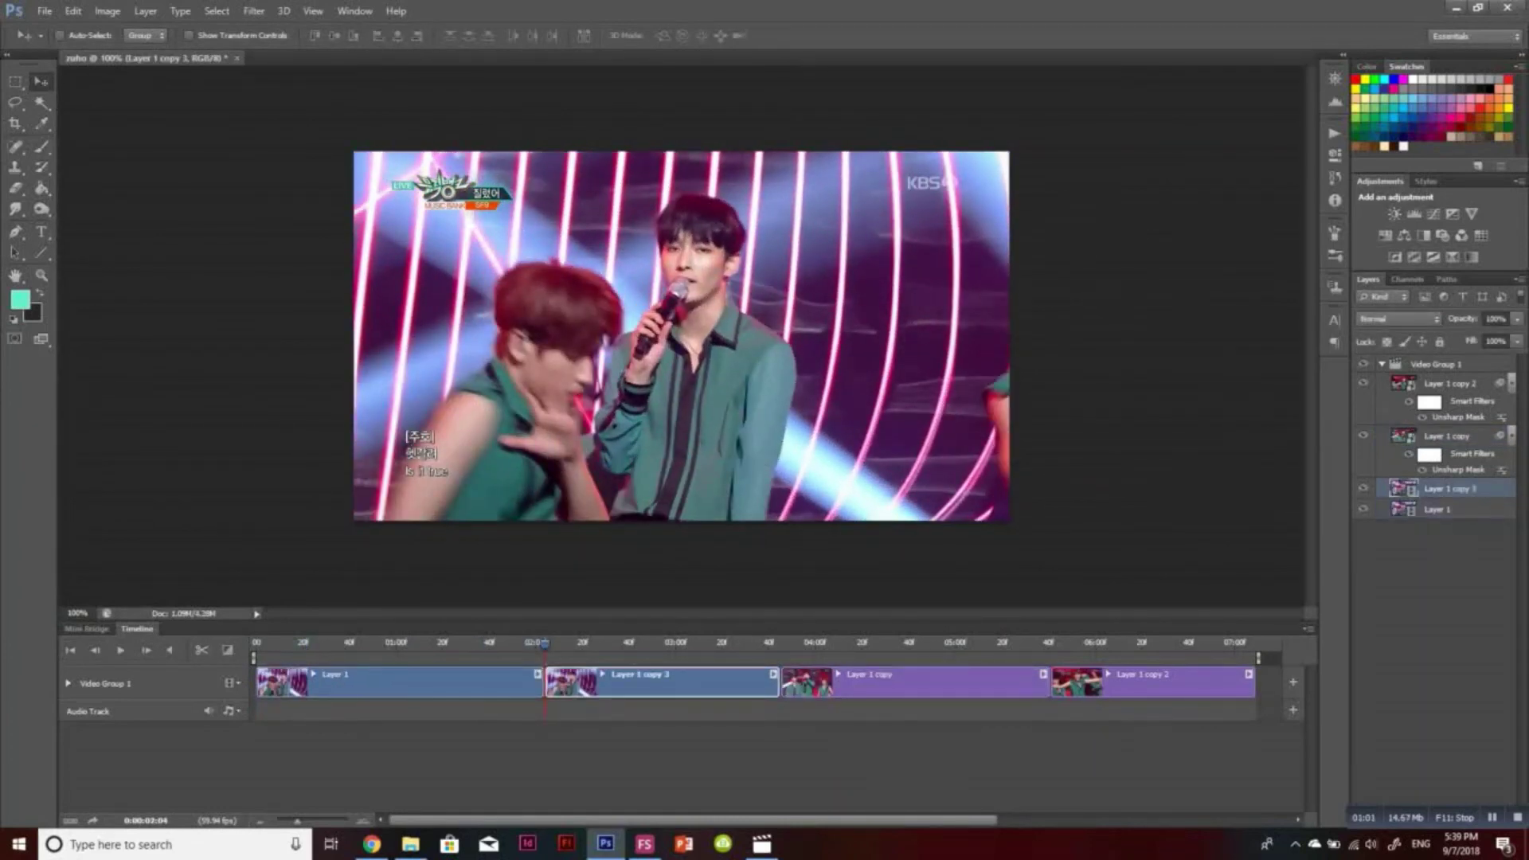
Convert the Layer 1 copy 3 segment to a smart object and reapply the last Unsharp Mask to it
{"action": "right_click", "coordinate": [1470, 489]}
{"action": "left_click", "coordinate": [1320, 357]}
{"action": "key", "text": "ctrl+f"}
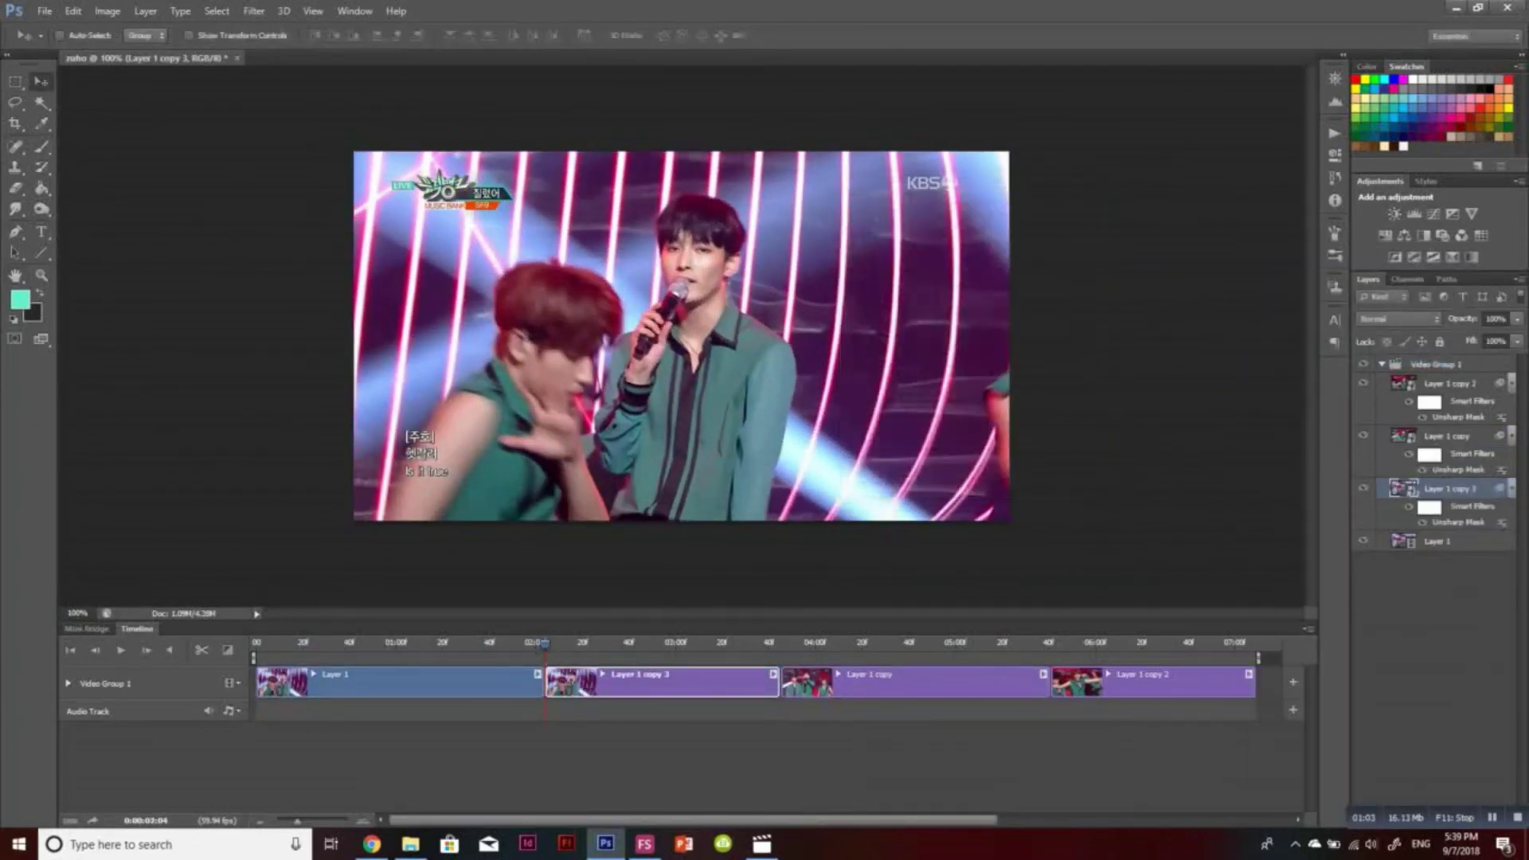
Convert the Layer 1 segment to a smart object and reapply the last Unsharp Mask to it
{"action": "right_click", "coordinate": [1432, 542]}
{"action": "left_click", "coordinate": [1274, 380]}
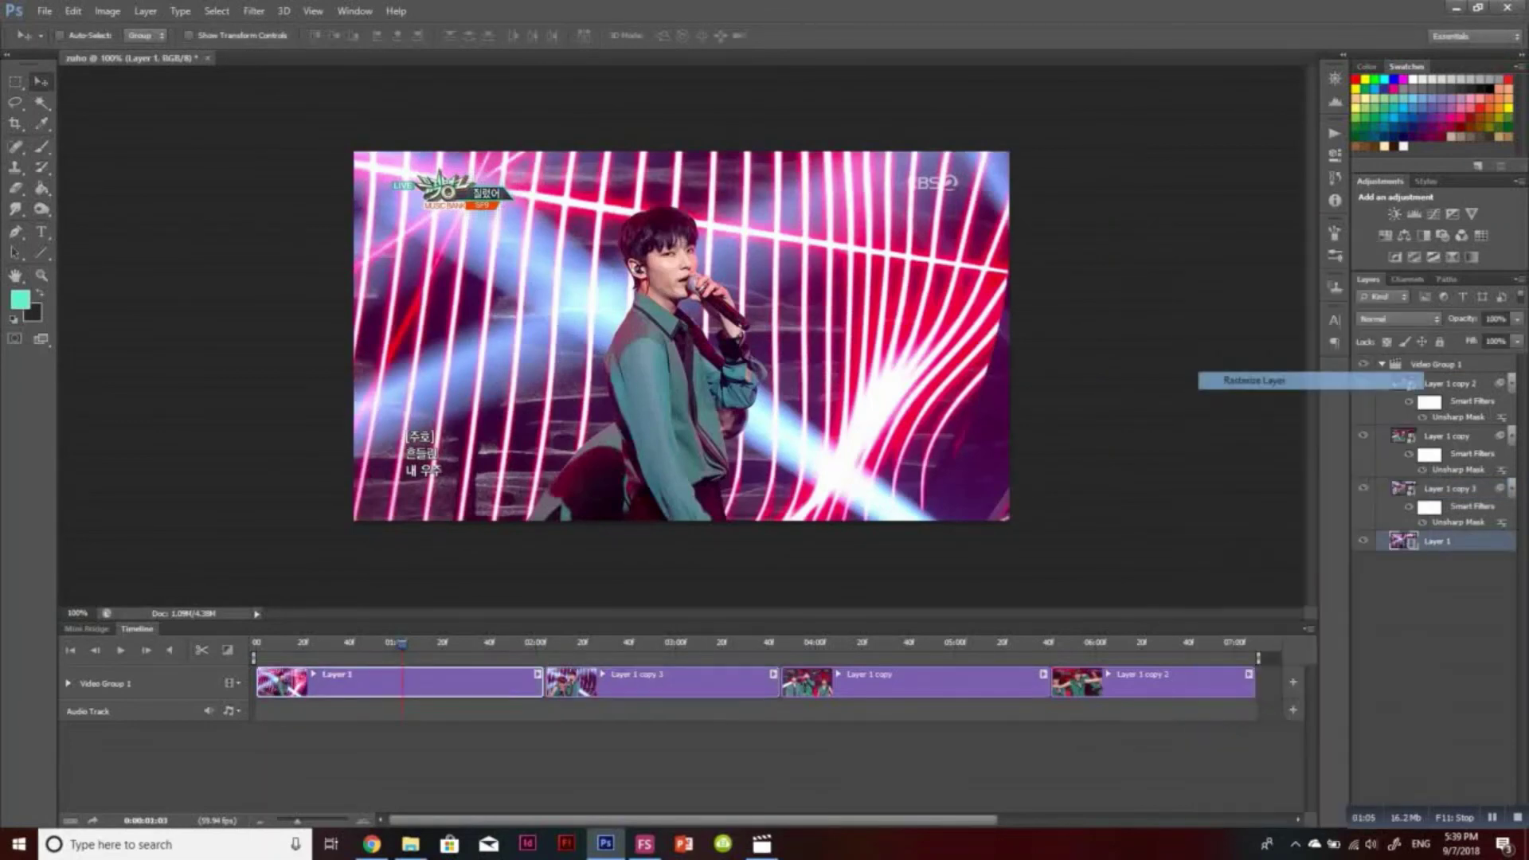
{"action": "right_click", "coordinate": [1456, 542]}
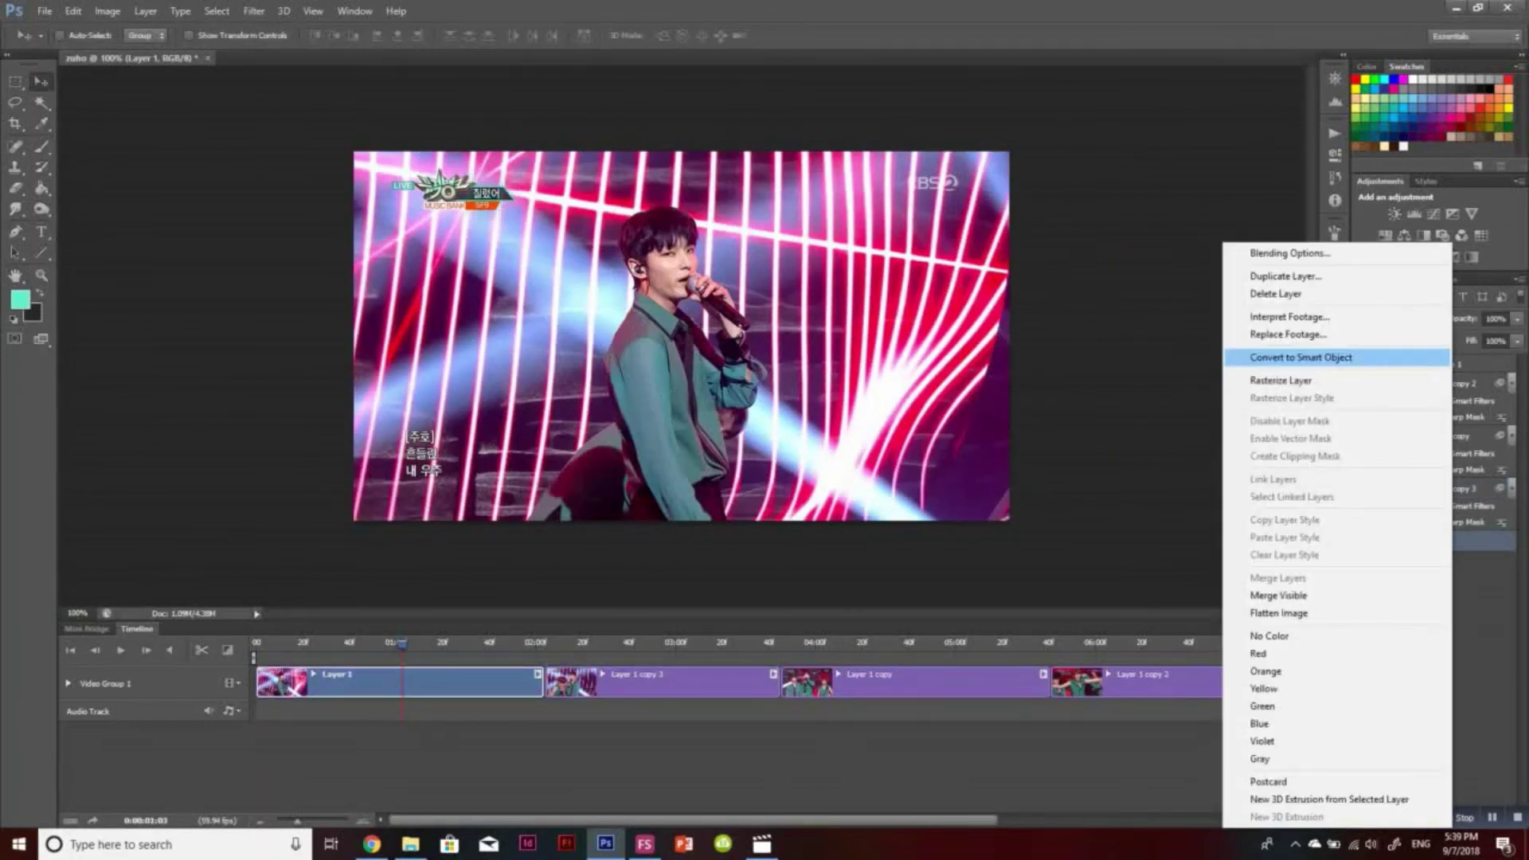
{"action": "left_click", "coordinate": [1306, 358]}
{"action": "key", "text": "ctrl+f"}
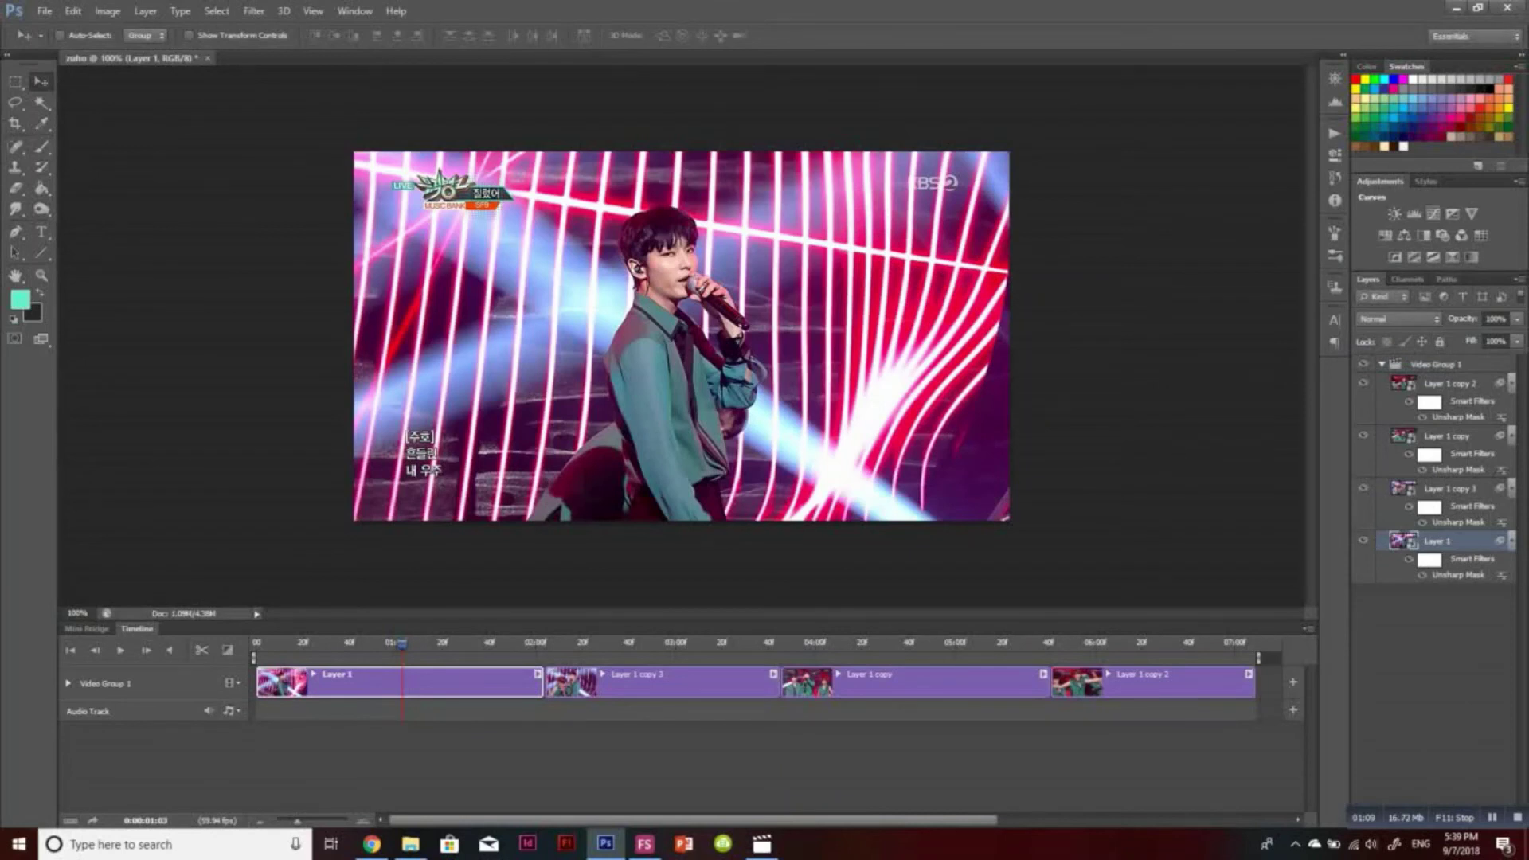
Add a Curves adjustment at the top of the video group and sample its black point from the dark area beside the singer's jacket
{"action": "left_click", "coordinate": [1433, 213]}
{"action": "left_click_drag", "start_coordinate": [1454, 368], "coordinate": [1454, 374]}
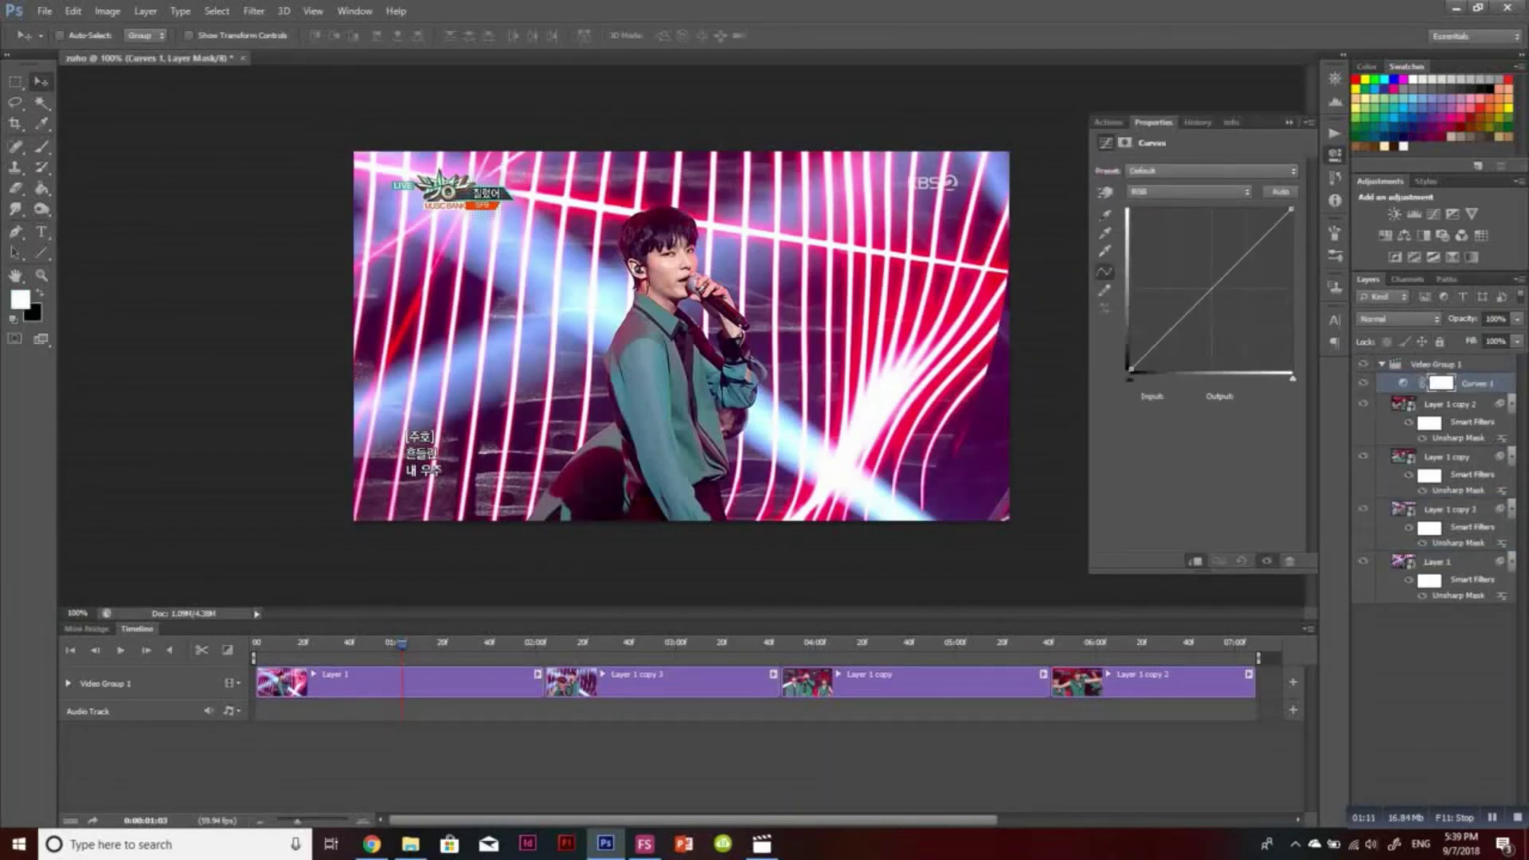
{"action": "left_click", "coordinate": [1106, 215]}
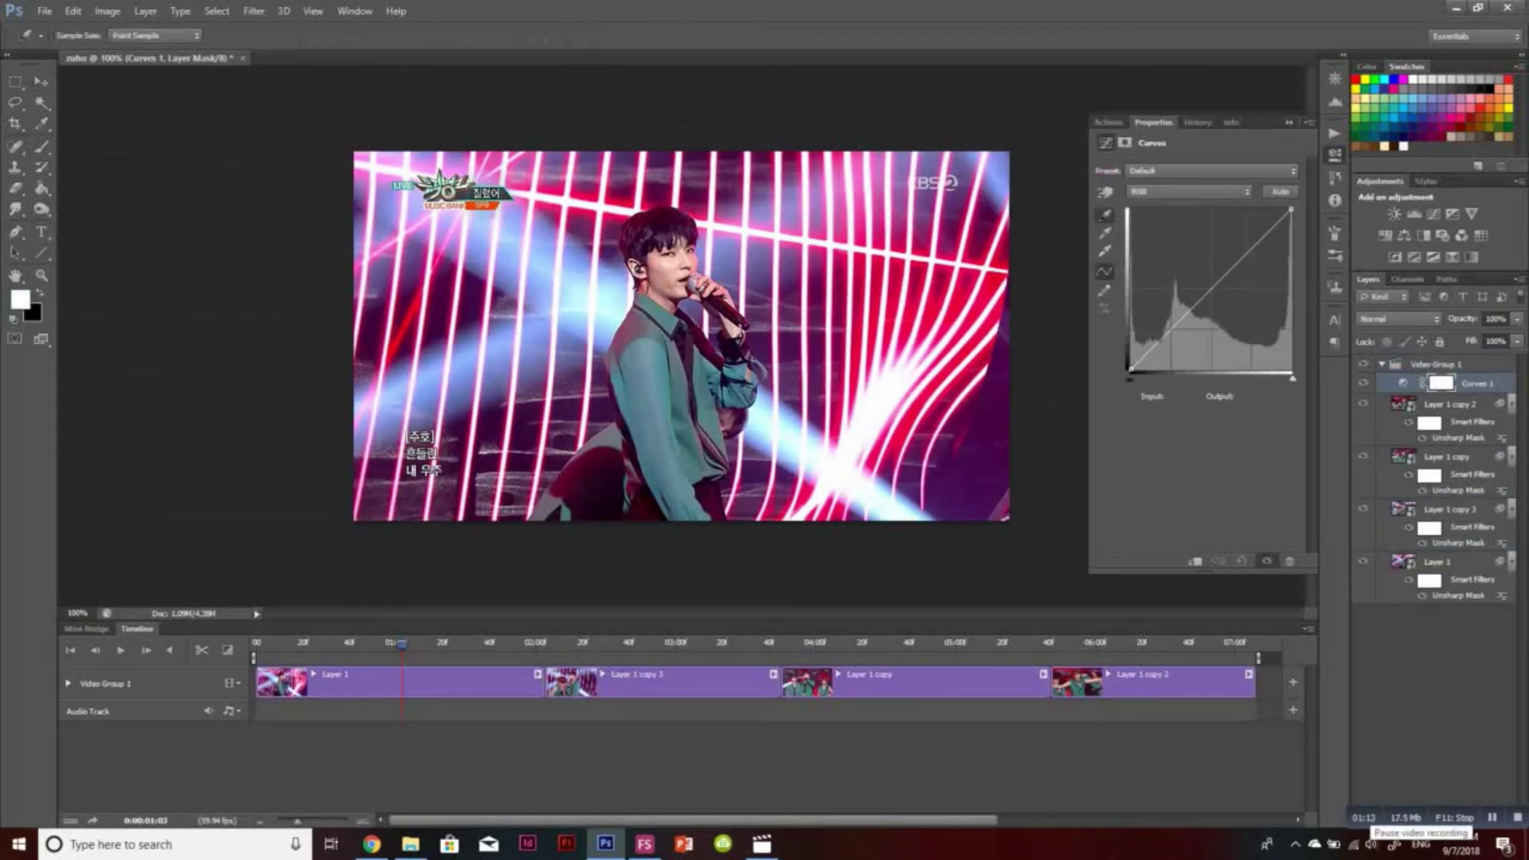
{"action": "left_click", "coordinate": [603, 488]}
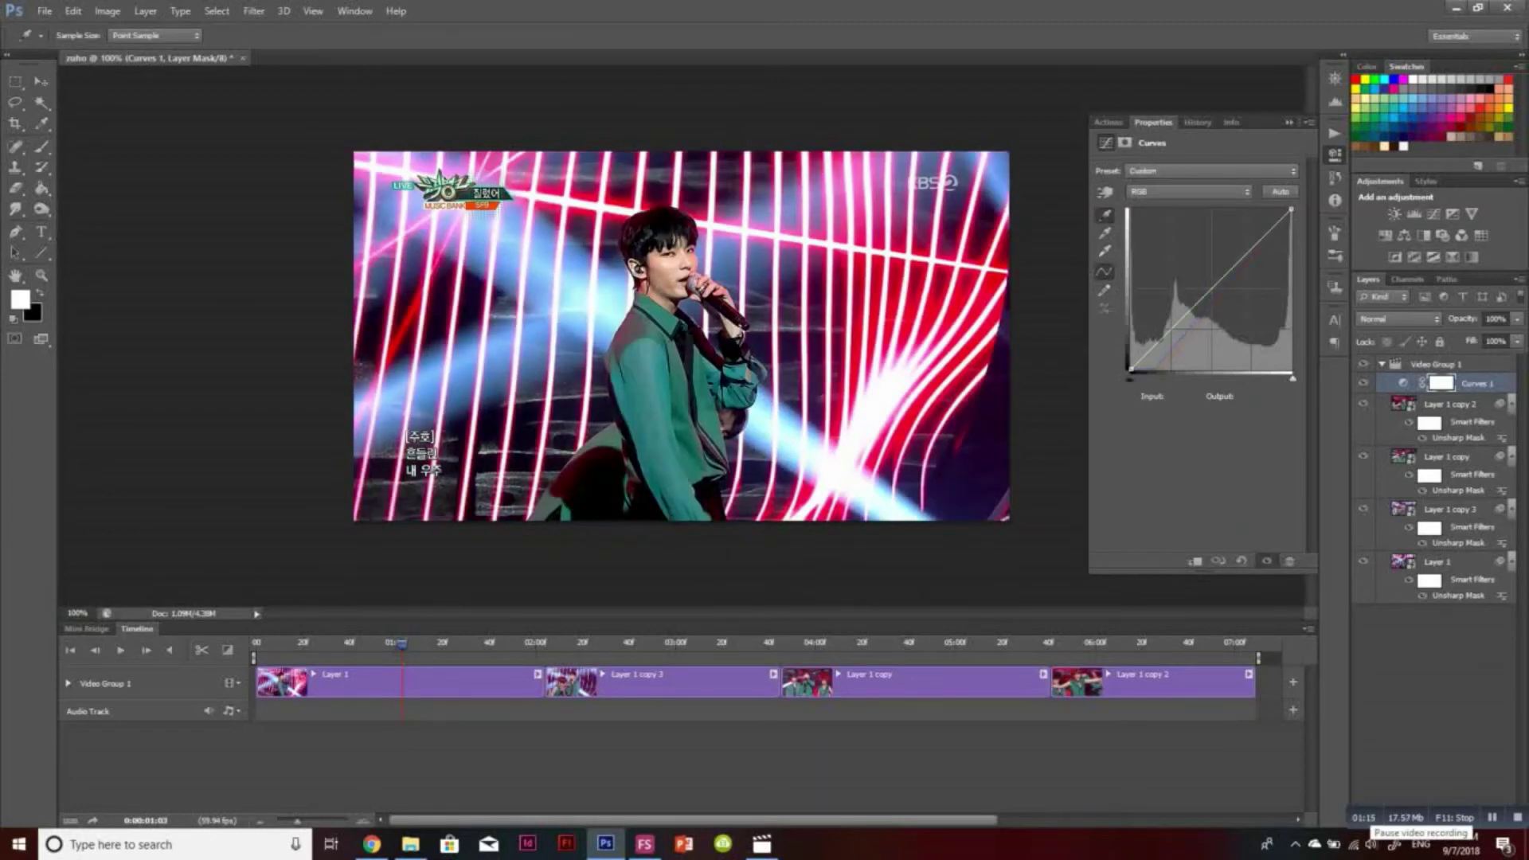
{"action": "left_click", "coordinate": [603, 486]}
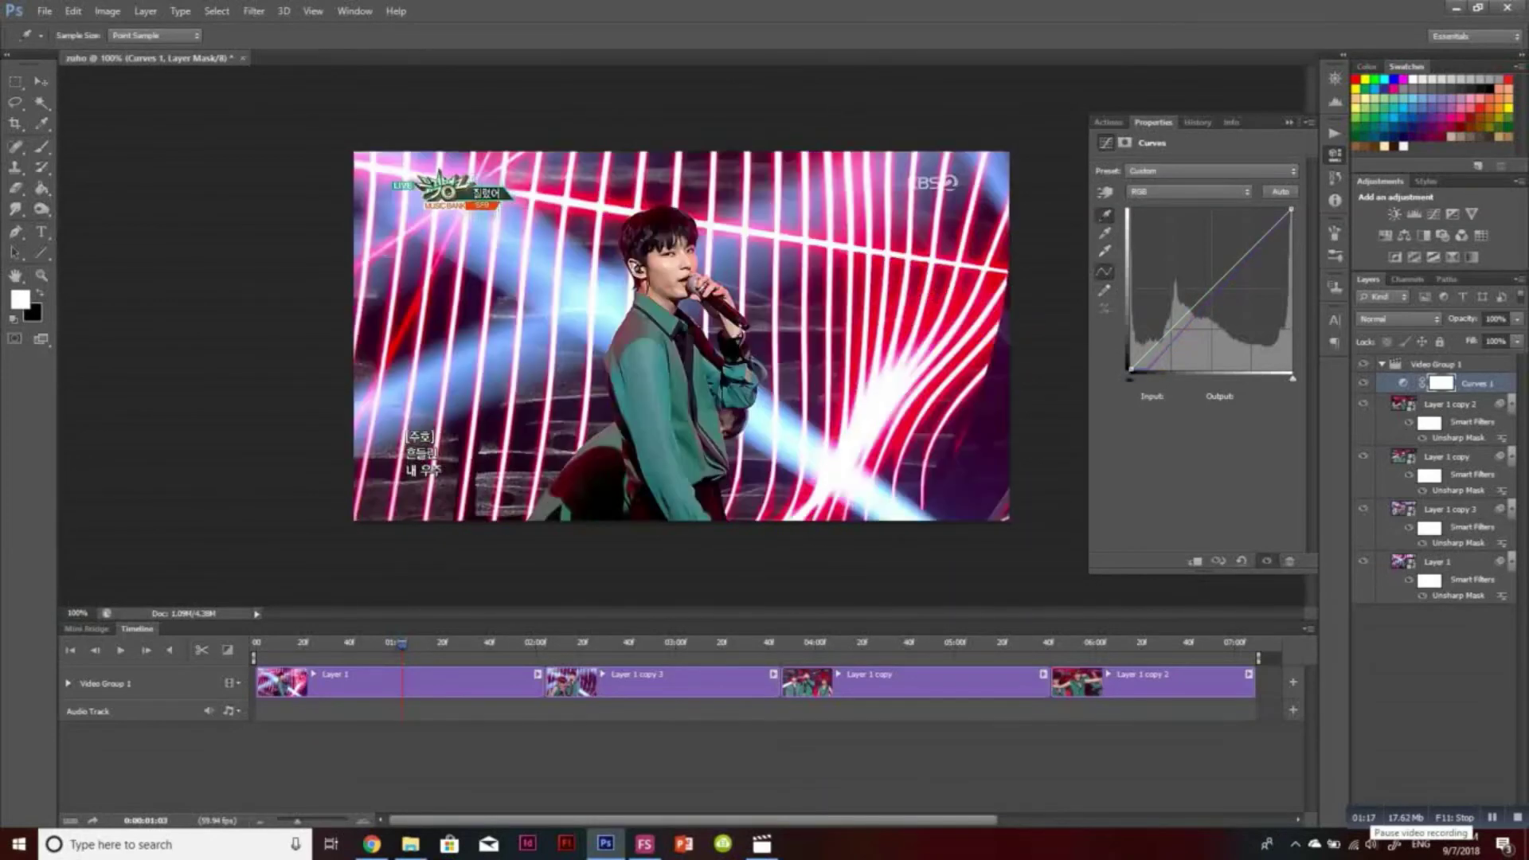
{"action": "left_click", "coordinate": [607, 489]}
Add two Brightness/Contrast adjustments above the Curves: the upper with contrast 50, the lower with brightness about 18
{"action": "left_click_drag", "start_coordinate": [402, 644], "coordinate": [1067, 643]}
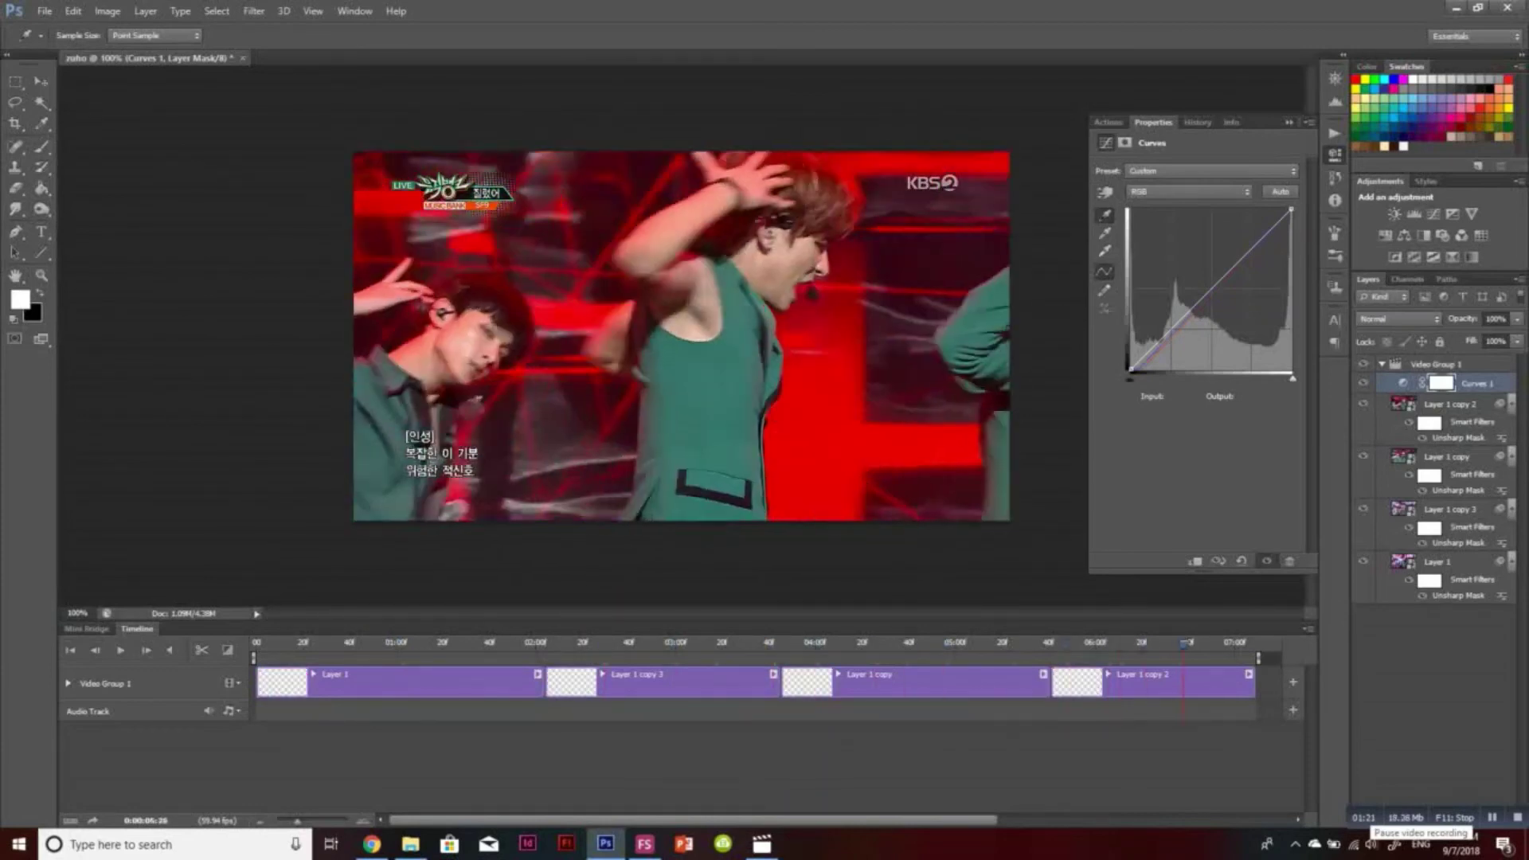
{"action": "left_click", "coordinate": [1395, 213]}
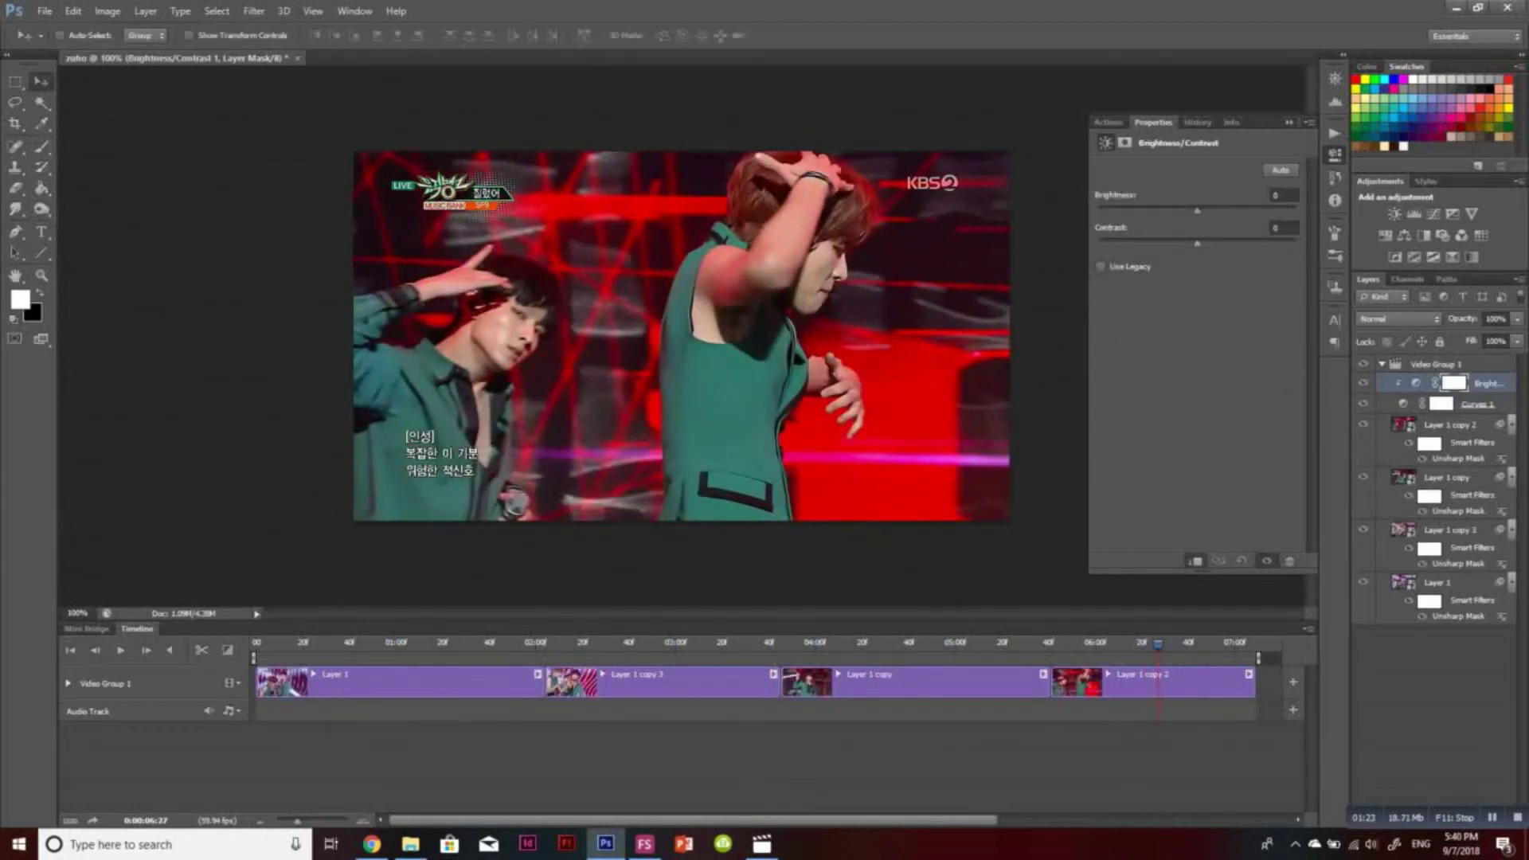
{"action": "left_click_drag", "start_coordinate": [1197, 243], "coordinate": [1247, 242]}
{"action": "left_click", "coordinate": [1478, 403]}
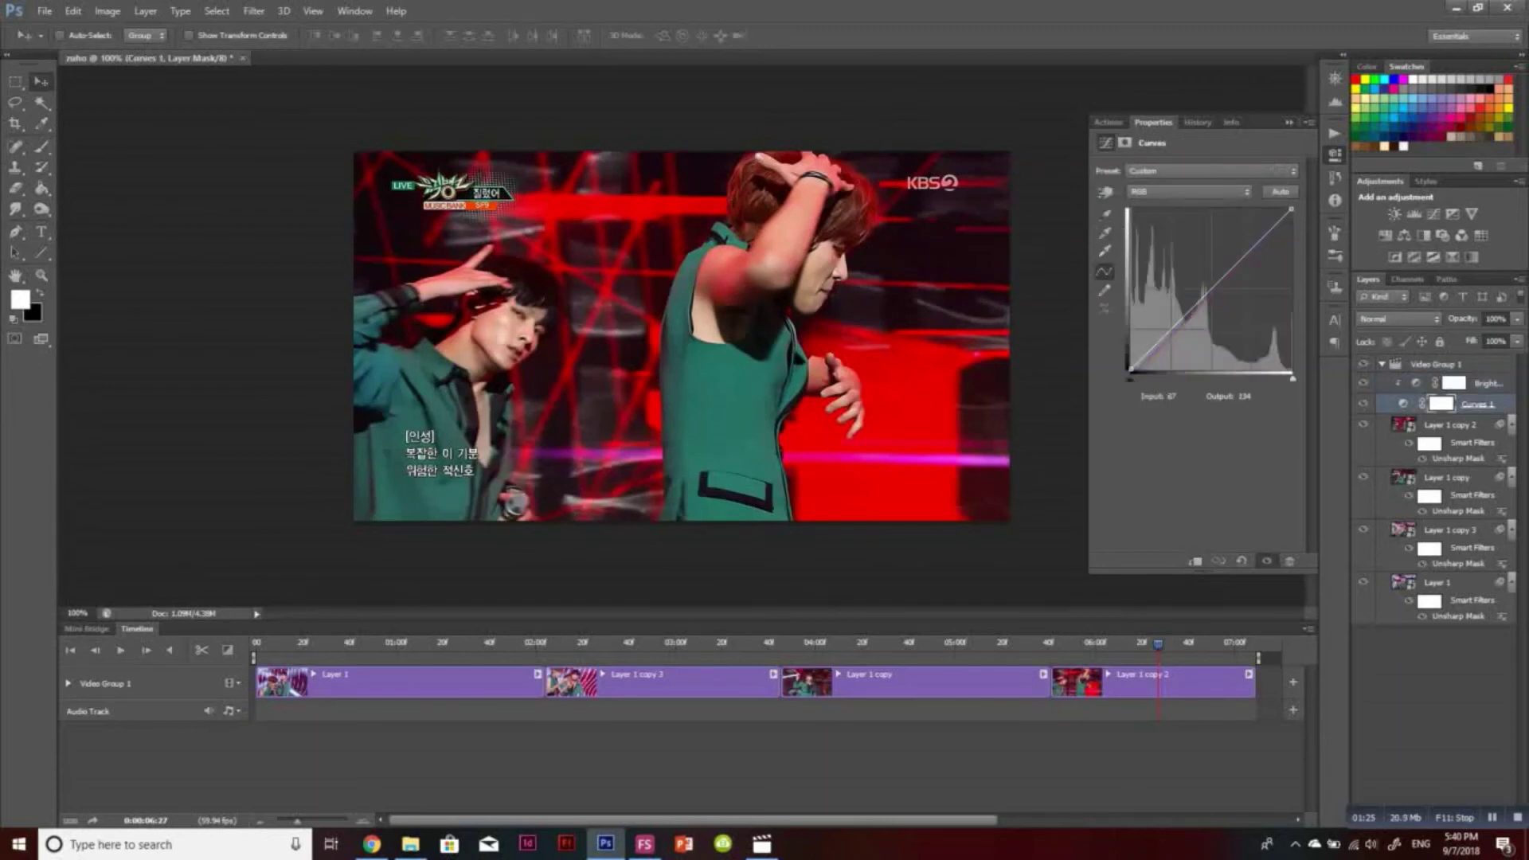
{"action": "left_click", "coordinate": [1394, 214]}
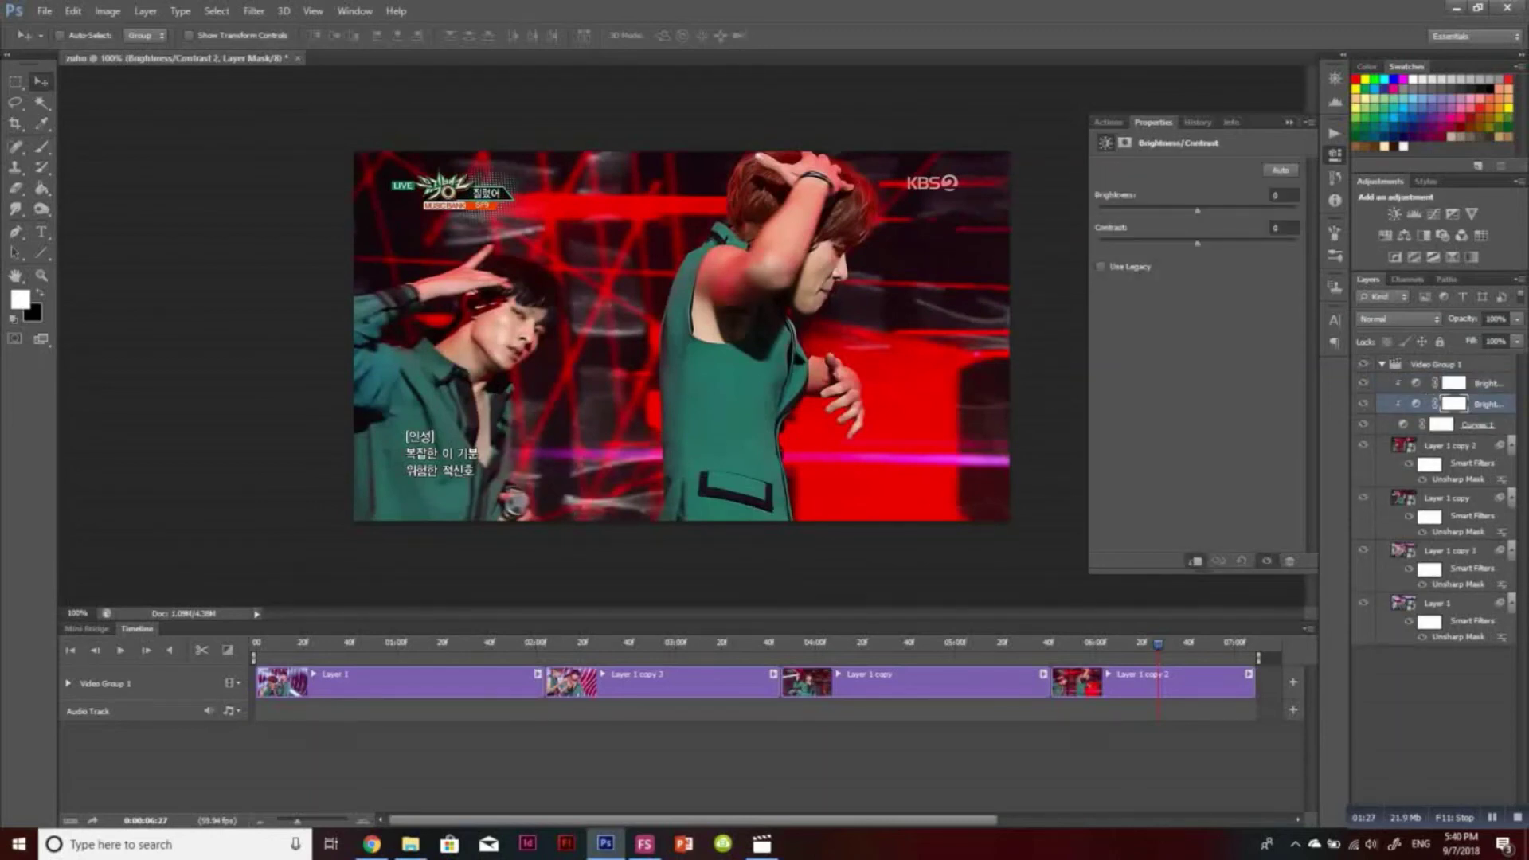
{"action": "left_click_drag", "start_coordinate": [1215, 211], "coordinate": [1209, 210]}
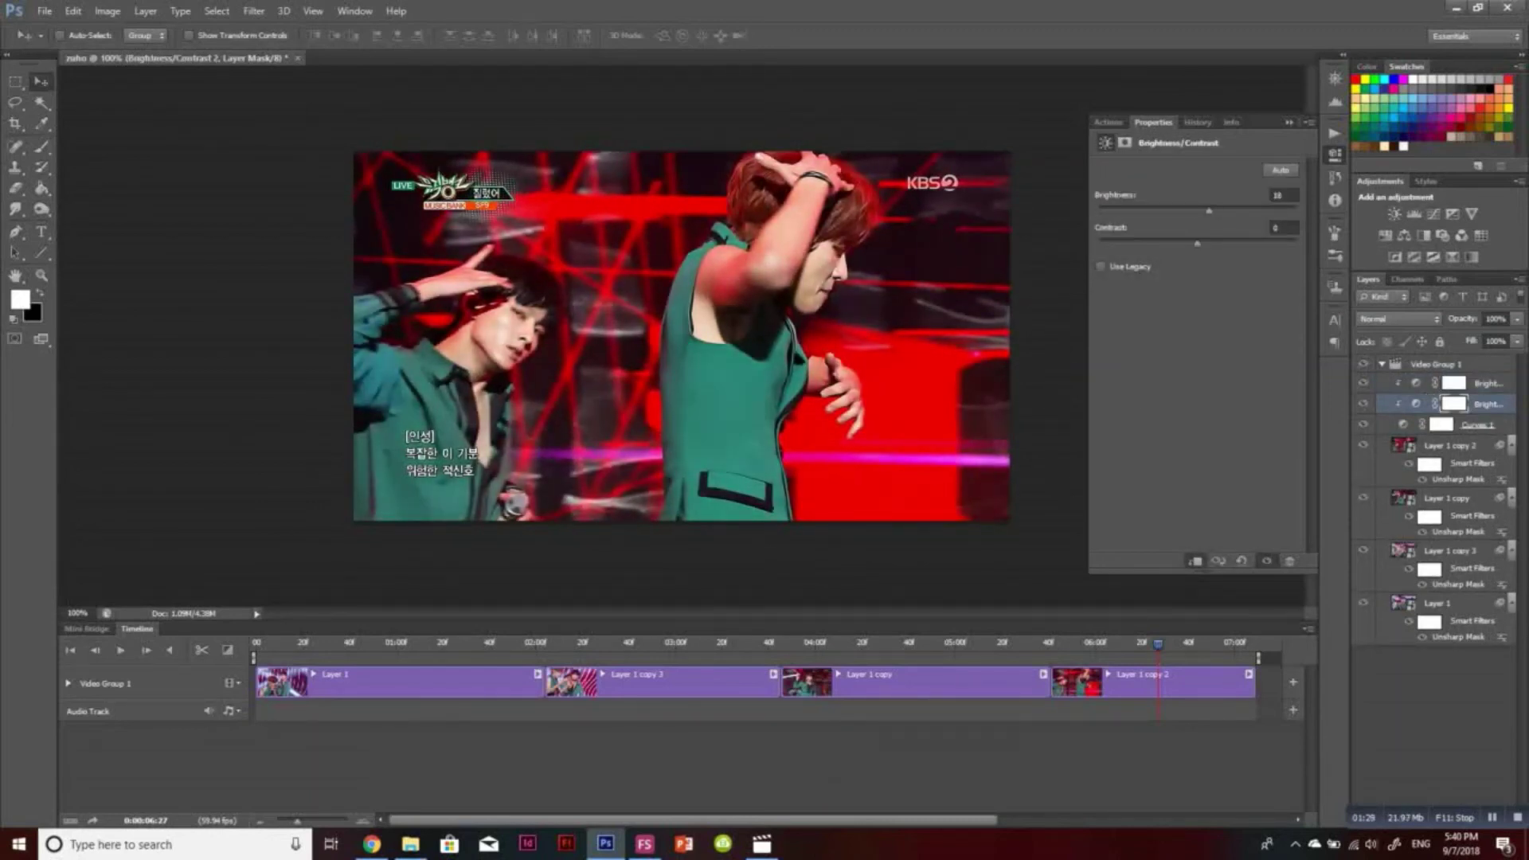
Add a Selective Color adjustment with yellow at -25 in the Yellows, and a Vibrance adjustment with vibrance +50 and saturation +9
{"action": "left_click_drag", "start_coordinate": [1158, 643], "coordinate": [927, 644]}
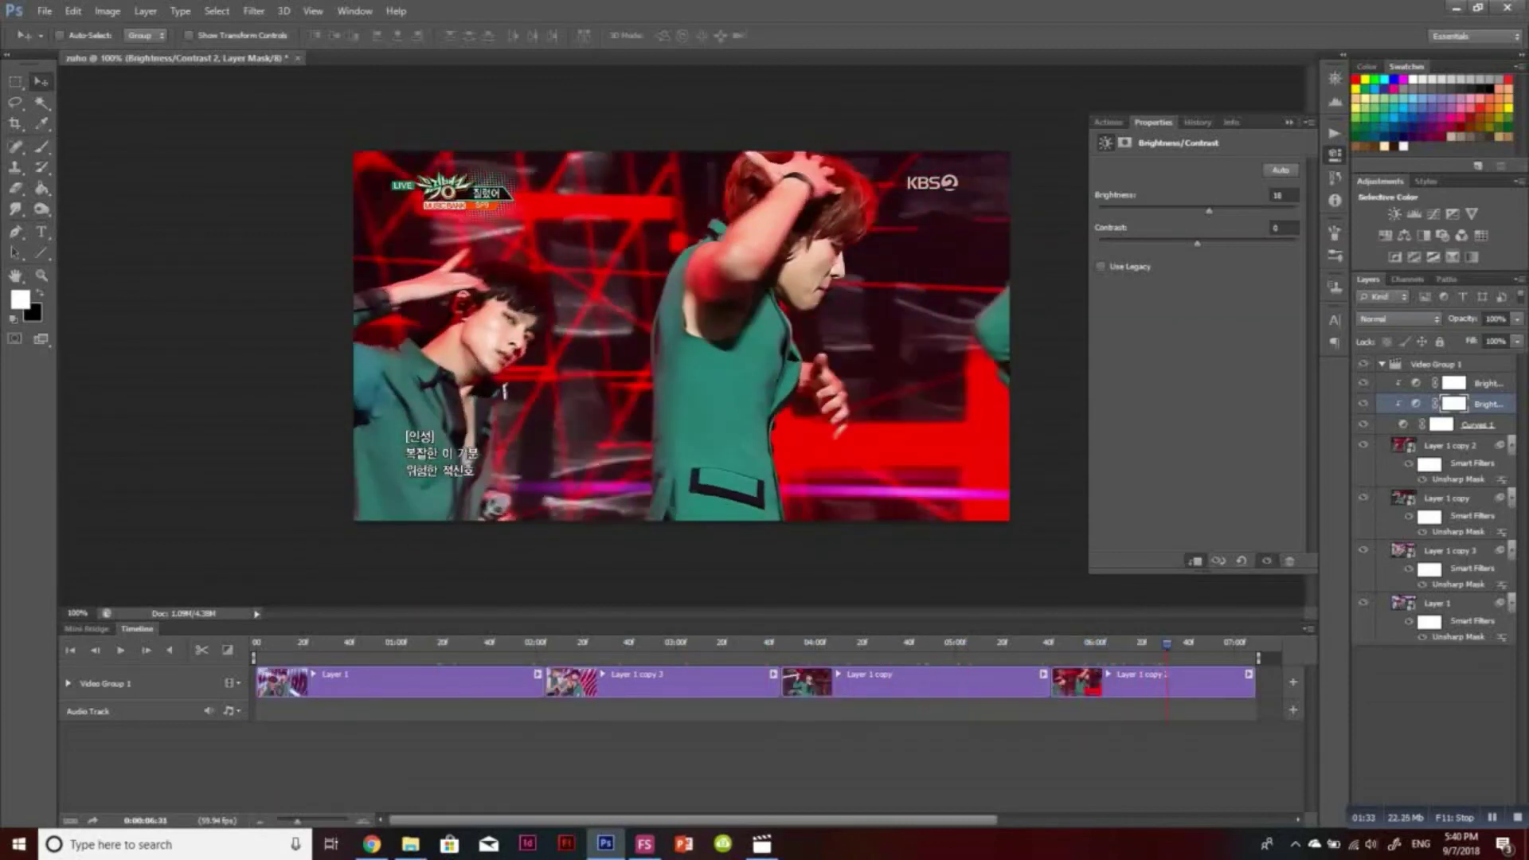
{"action": "left_click", "coordinate": [1453, 257]}
{"action": "left_click", "coordinate": [1210, 192]}
{"action": "left_click", "coordinate": [1195, 219]}
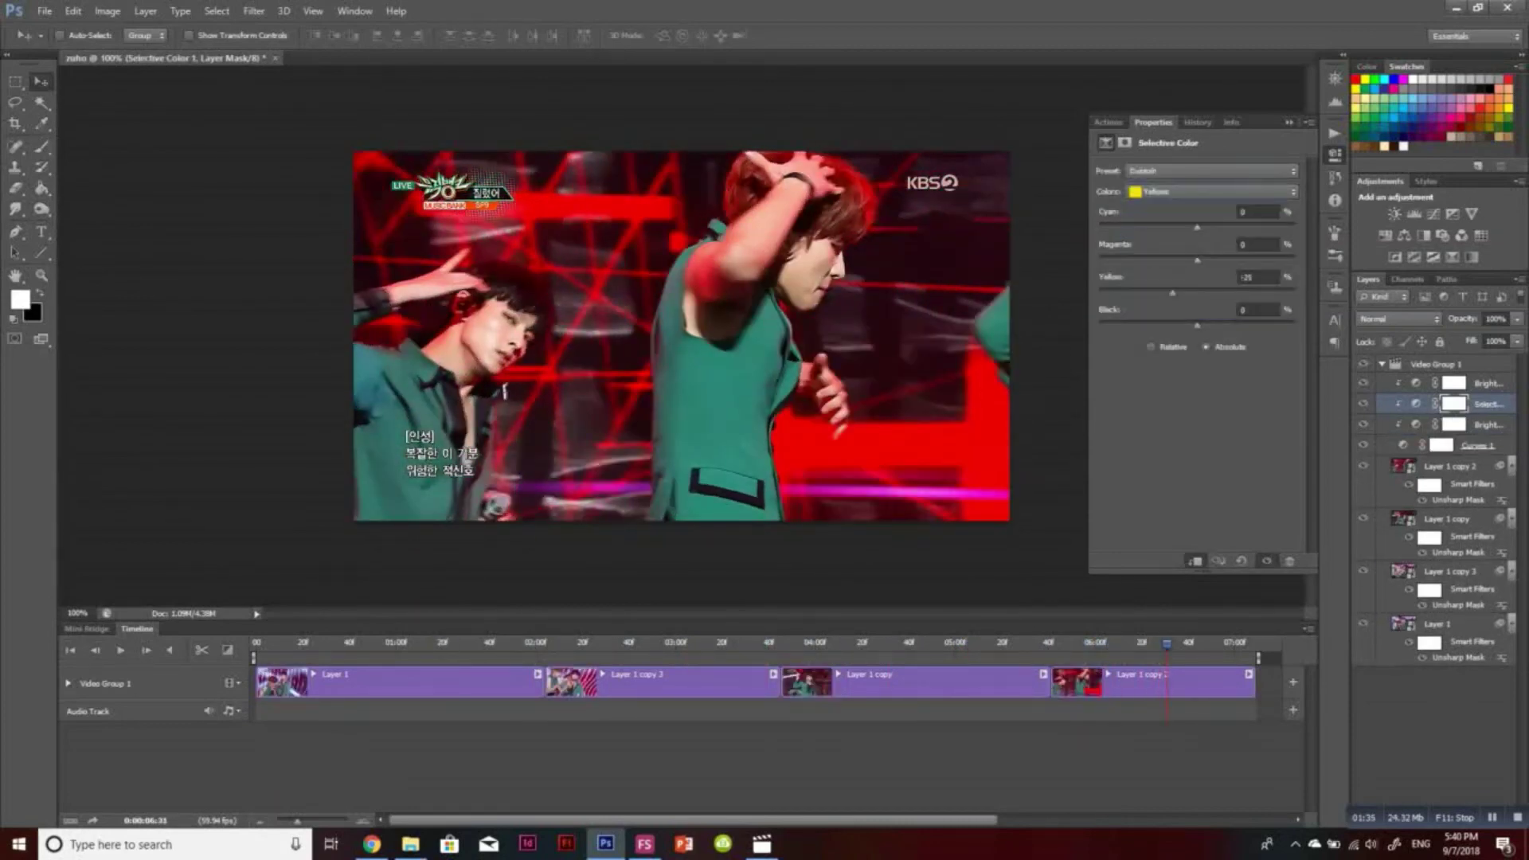
{"action": "left_click", "coordinate": [1471, 214]}
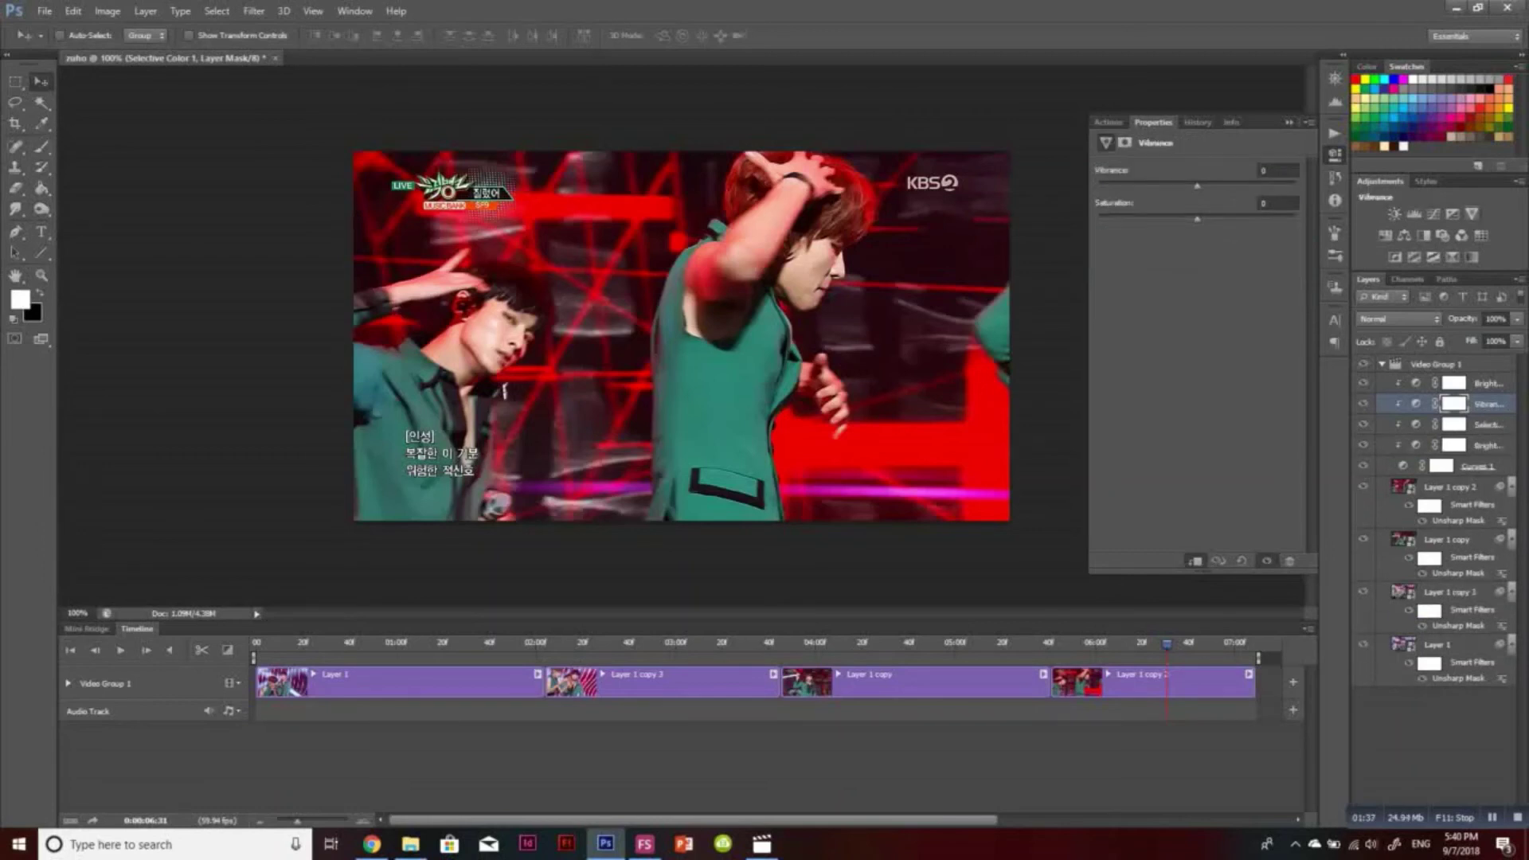
{"action": "left_click_drag", "start_coordinate": [1197, 186], "coordinate": [1206, 219]}
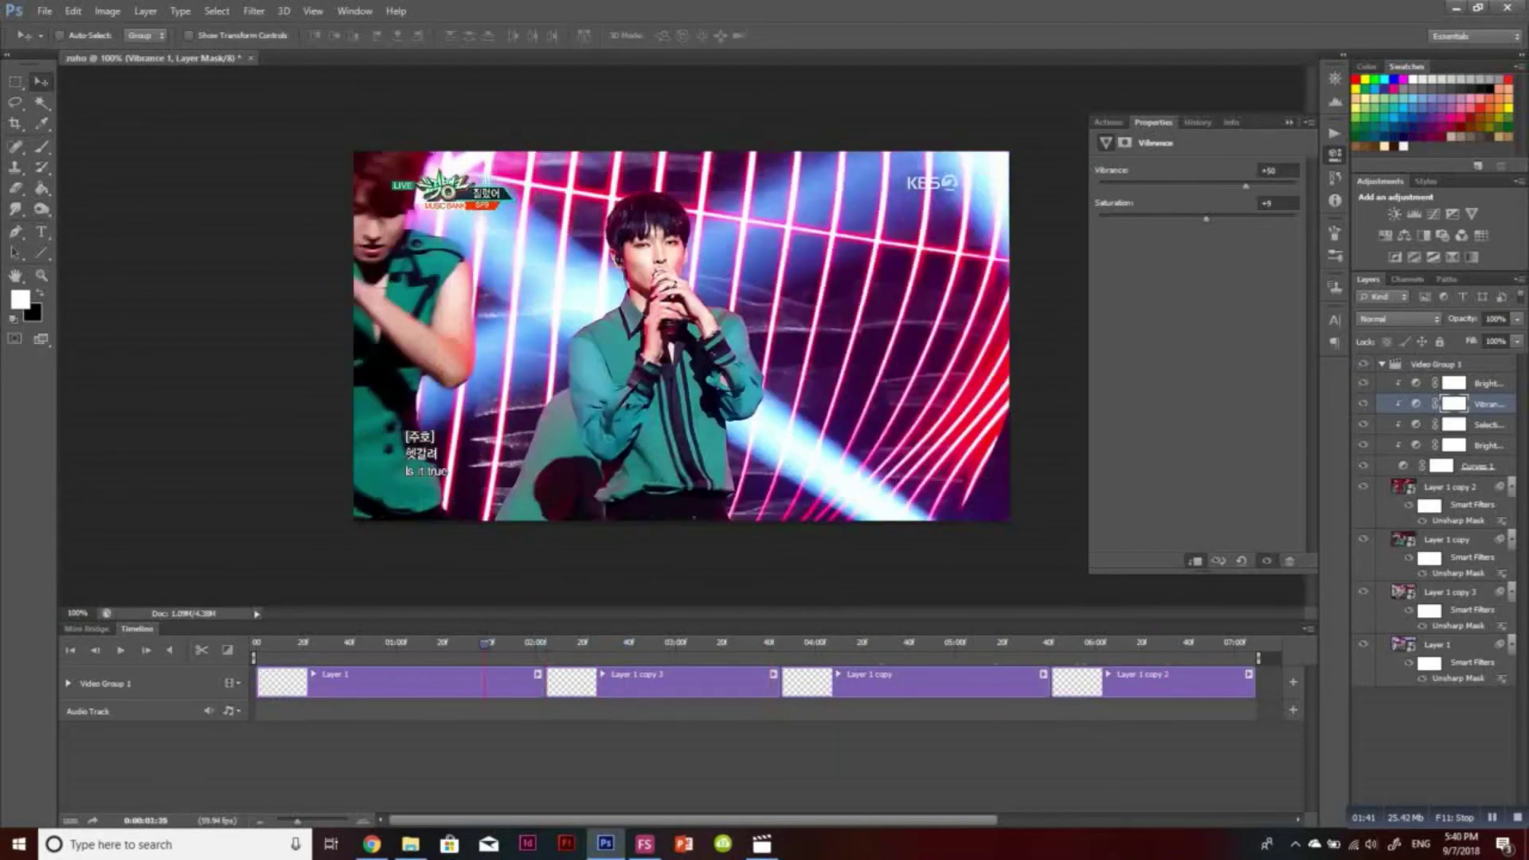
Set the topmost Brightness/Contrast adjustment's brightness to -12 and group all the adjustment layers
{"action": "left_click", "coordinate": [1488, 446]}
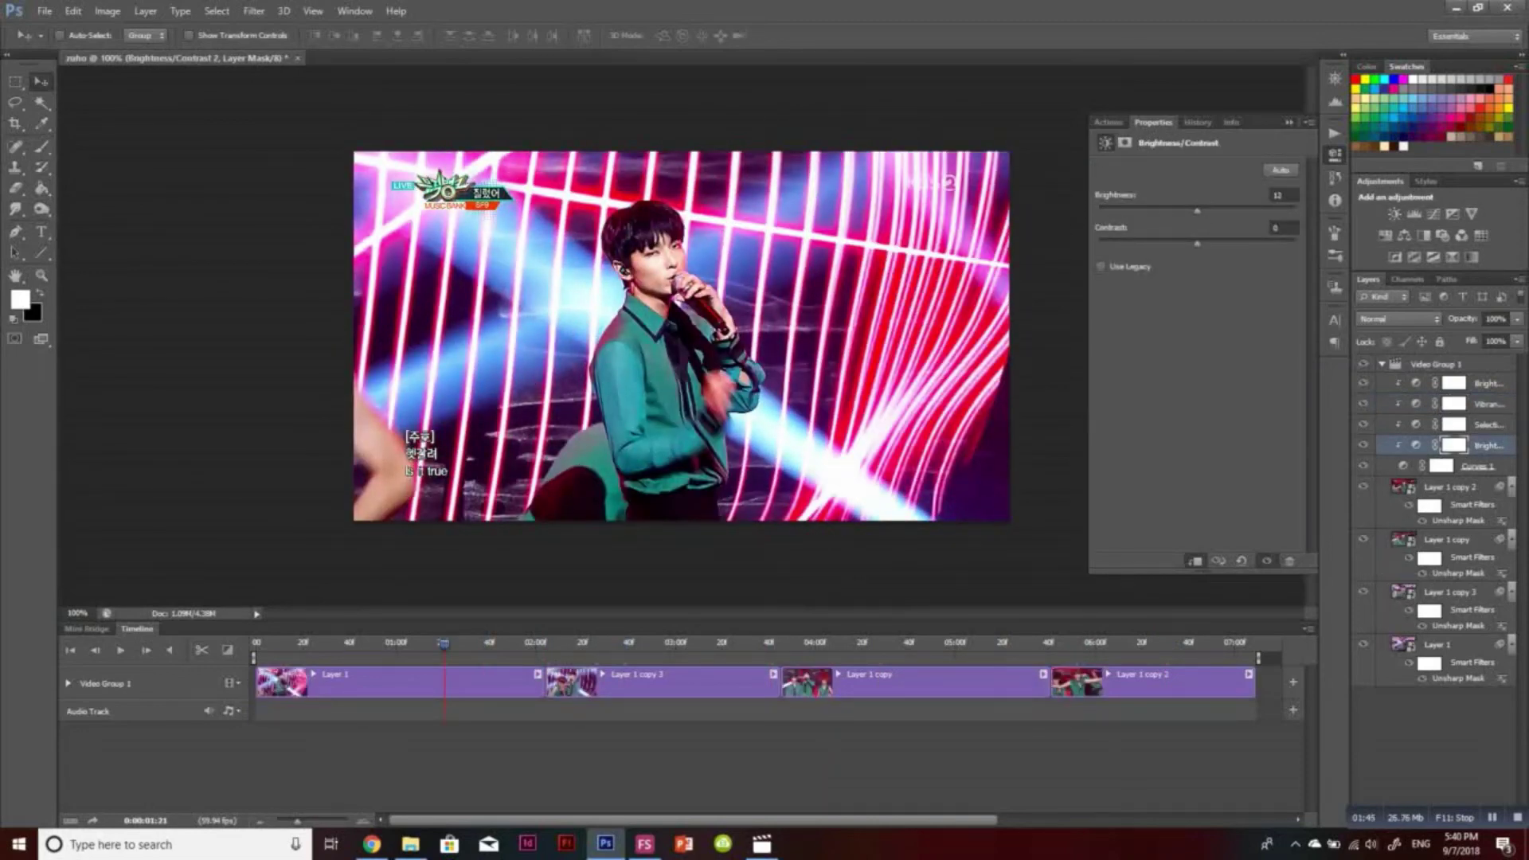
{"action": "left_click", "coordinate": [1487, 384]}
{"action": "left_click_drag", "start_coordinate": [1196, 211], "coordinate": [1189, 211]}
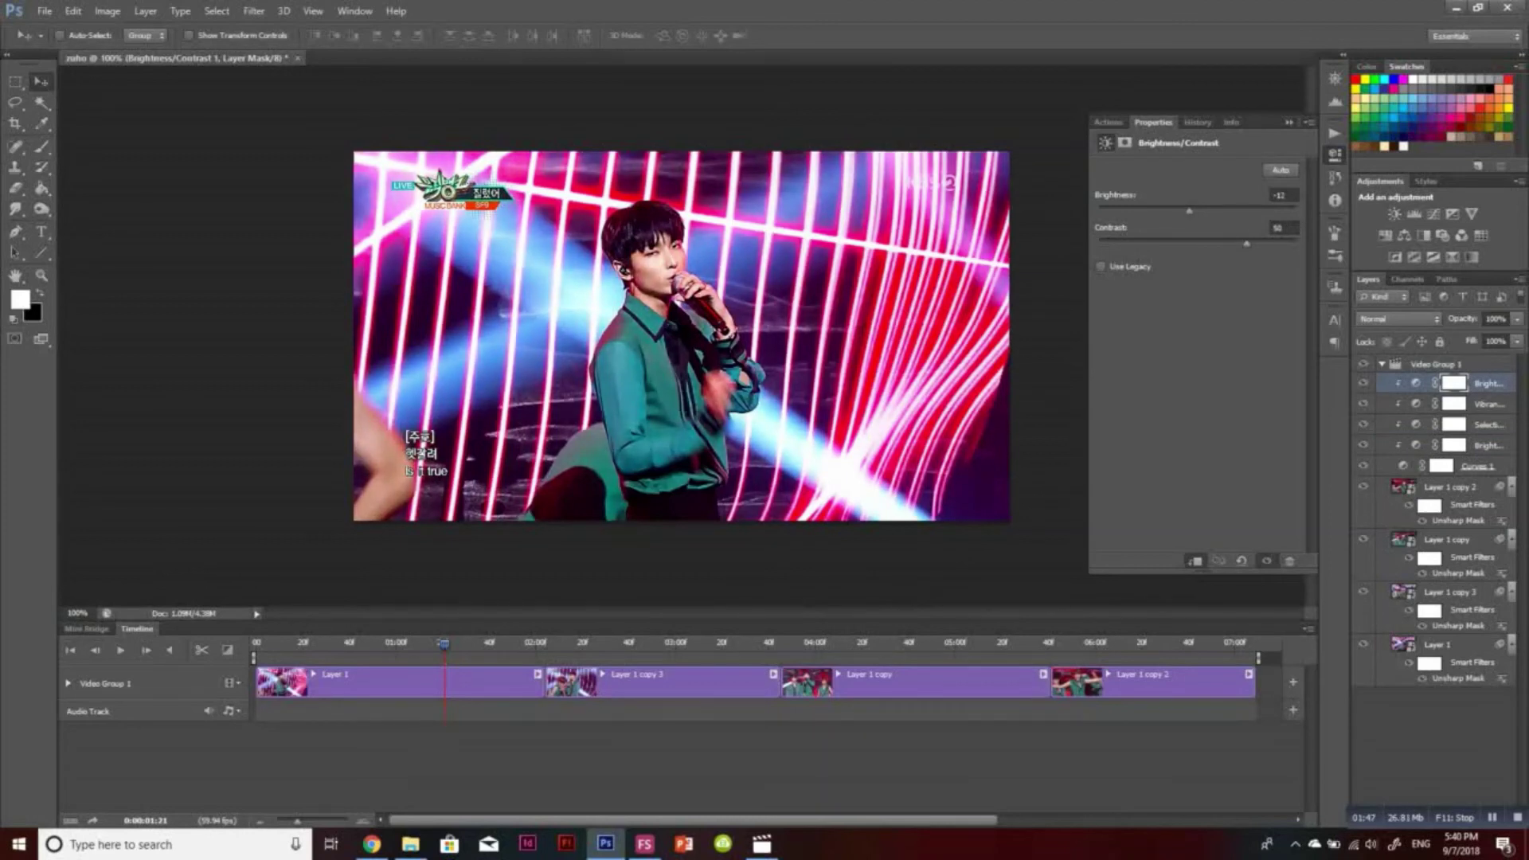
{"action": "left_click", "coordinate": [1480, 467], "text": "shift"}
{"action": "key", "text": "ctrl+g"}
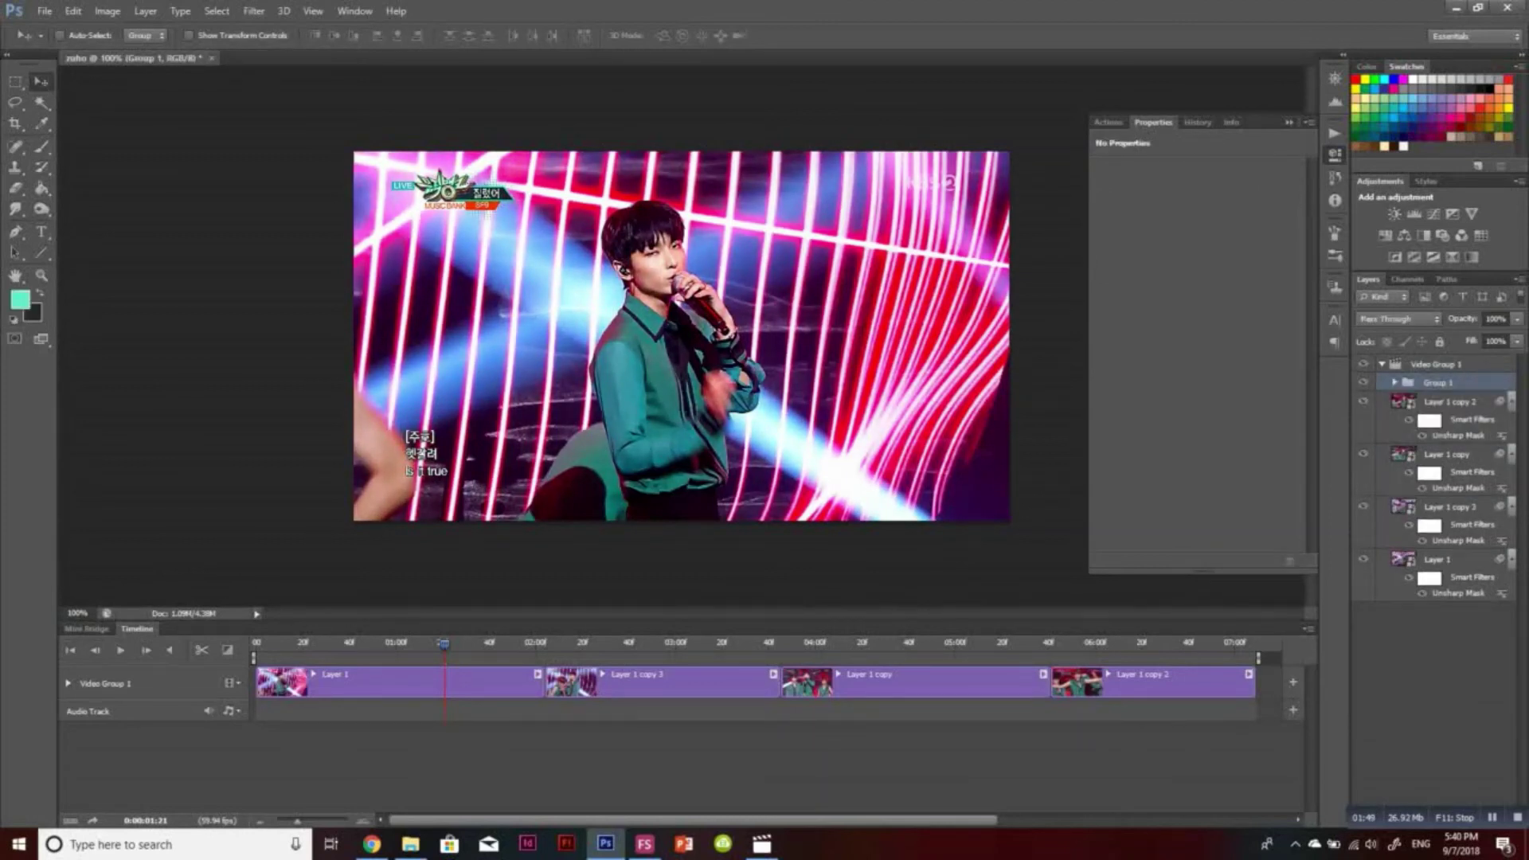
Crop the document canvas to 268x375 pixels around the center, using the saved crop 268x375 action
{"action": "left_click", "coordinate": [1335, 132]}
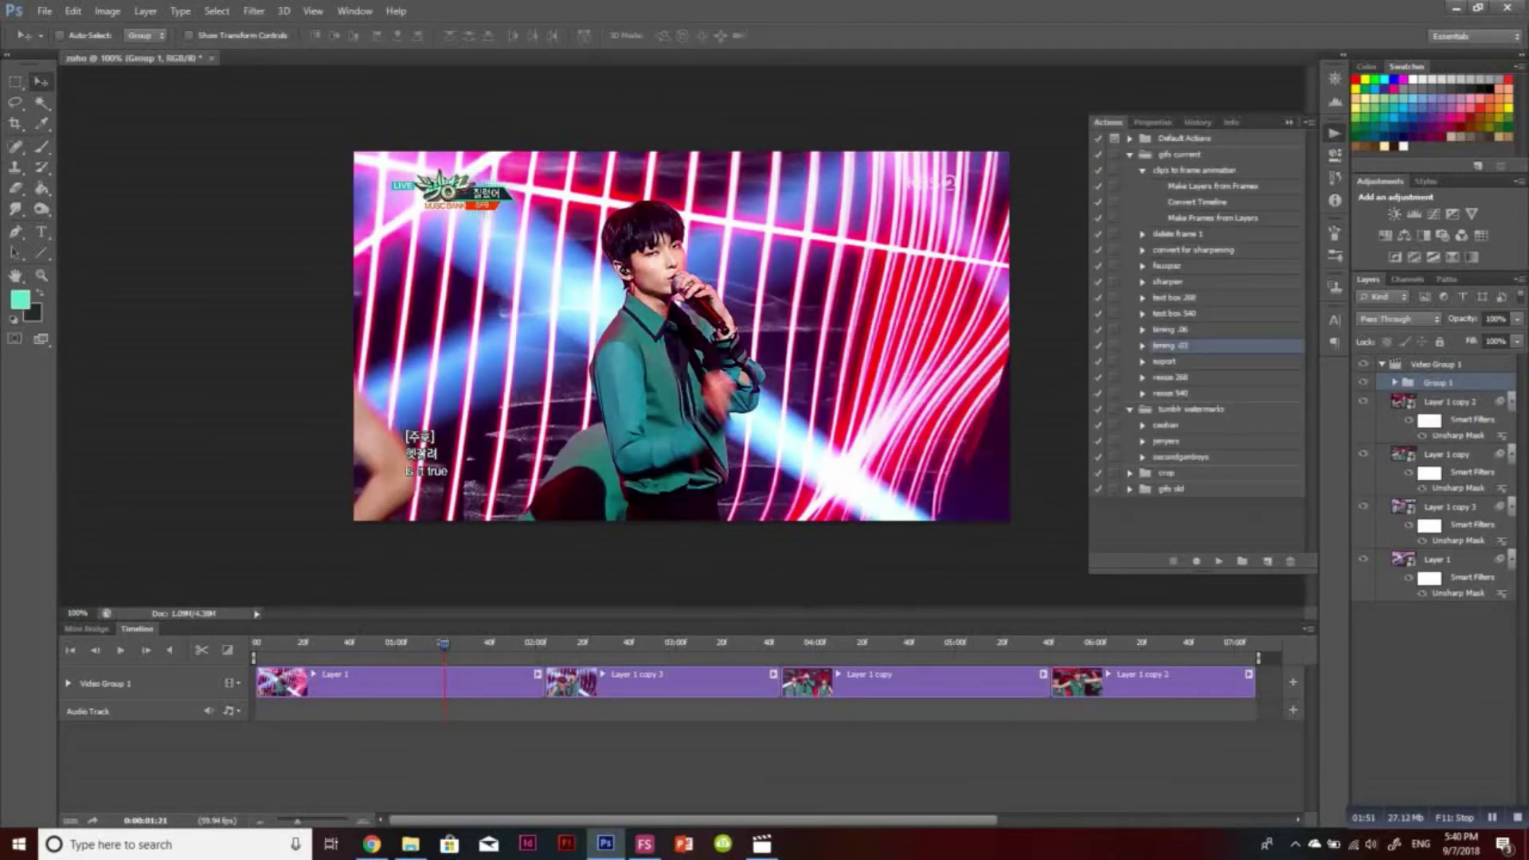
{"action": "left_click", "coordinate": [1142, 171]}
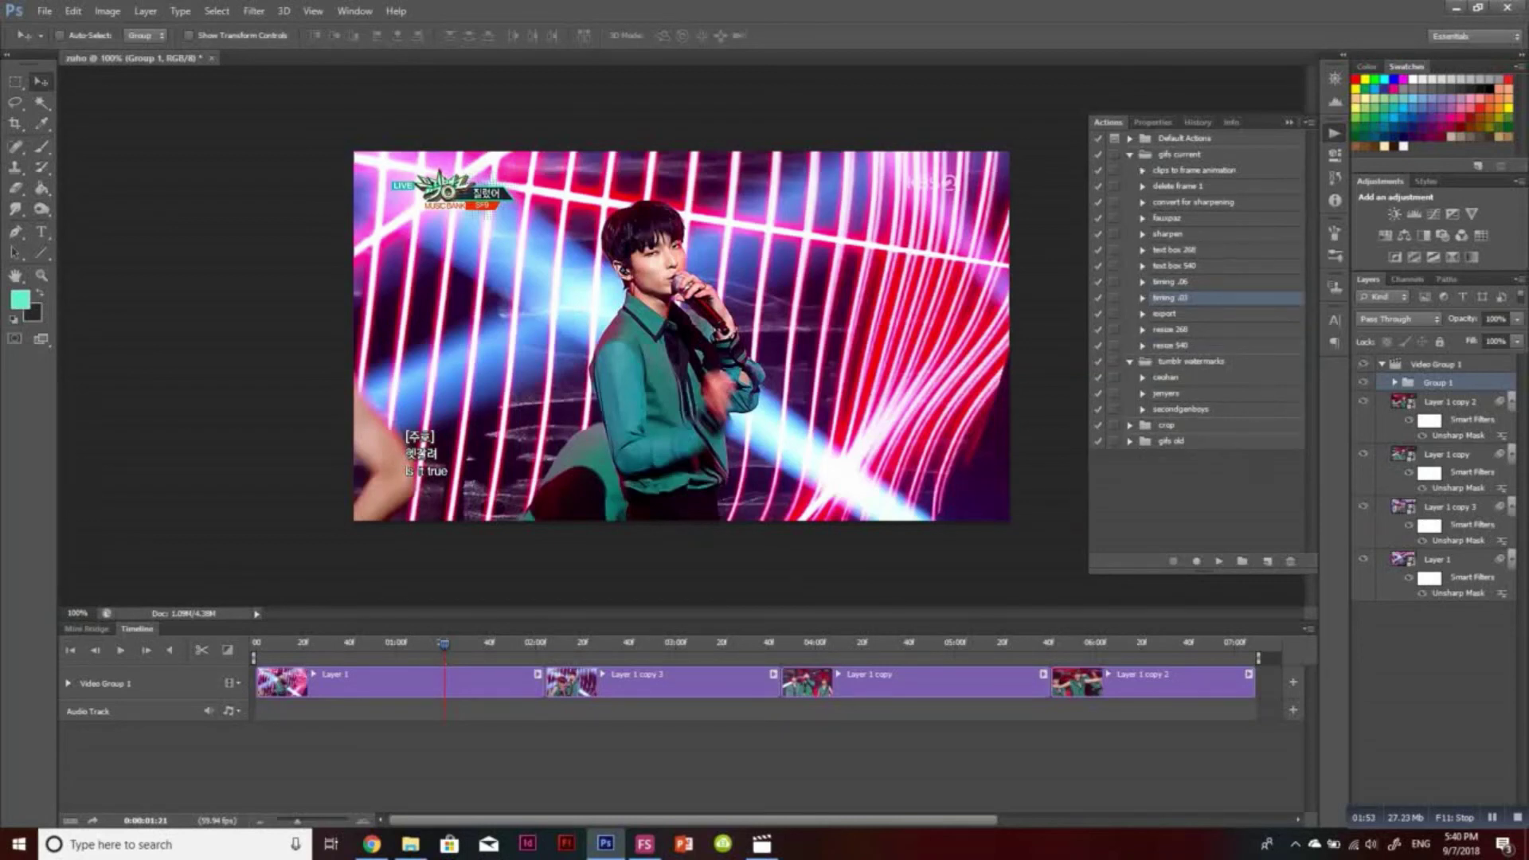
{"action": "left_click", "coordinate": [1129, 425]}
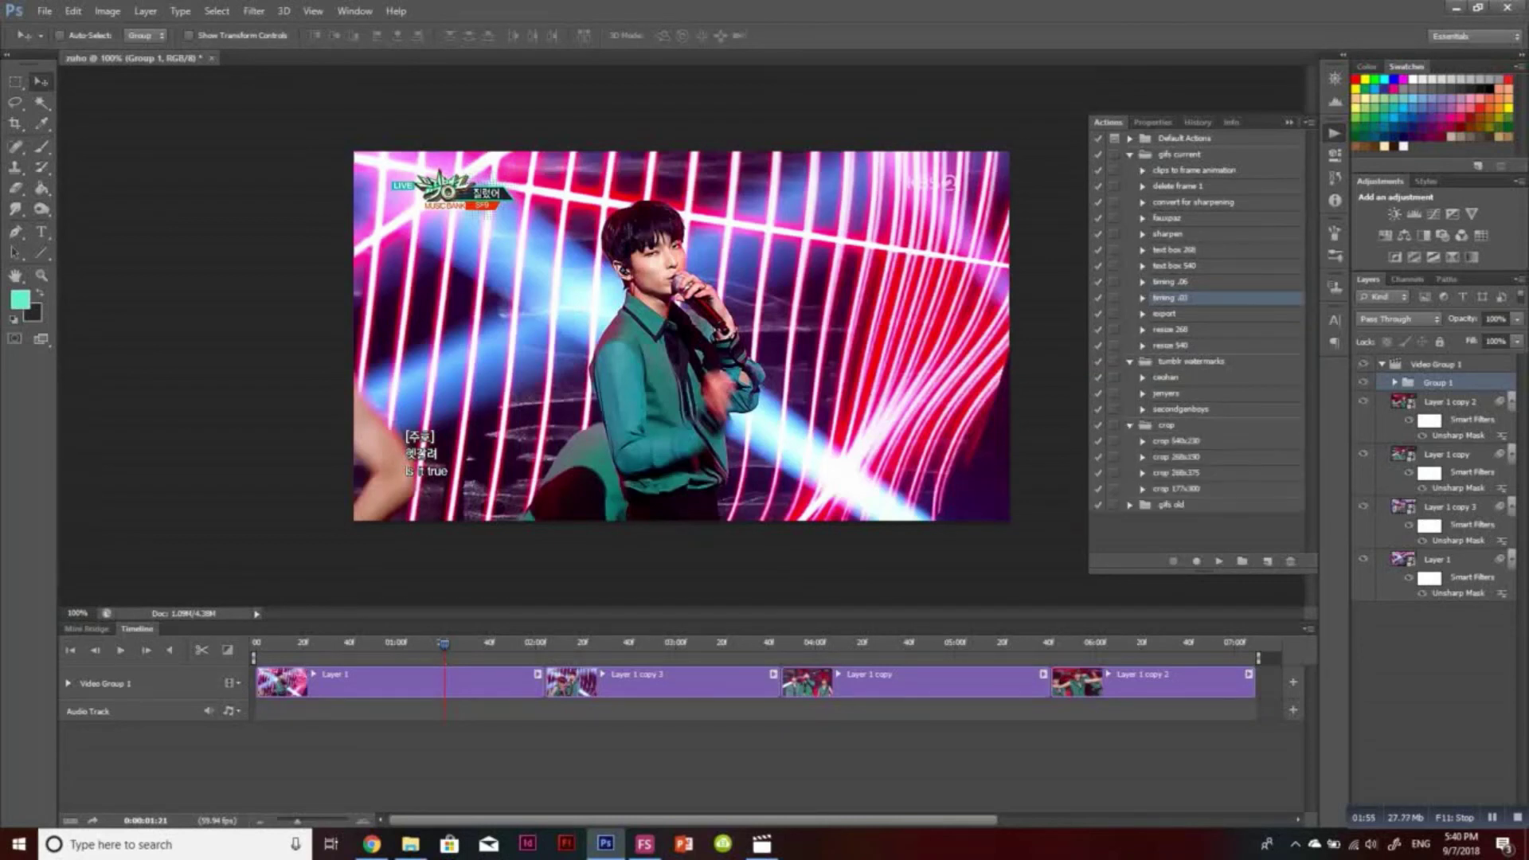
{"action": "left_click", "coordinate": [1176, 473]}
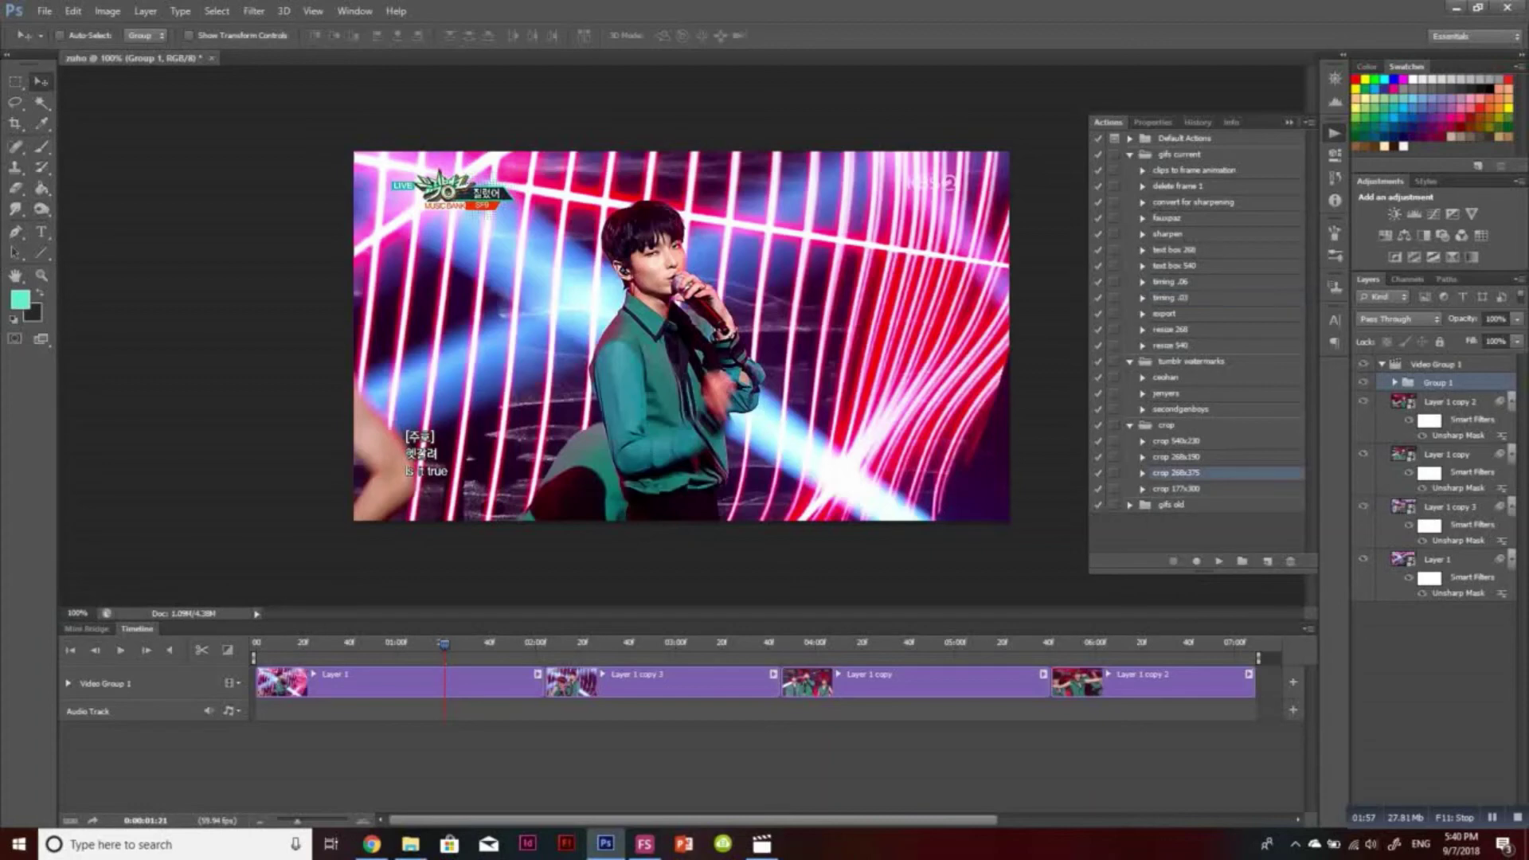
{"action": "key", "text": "ctrl+alt+c"}
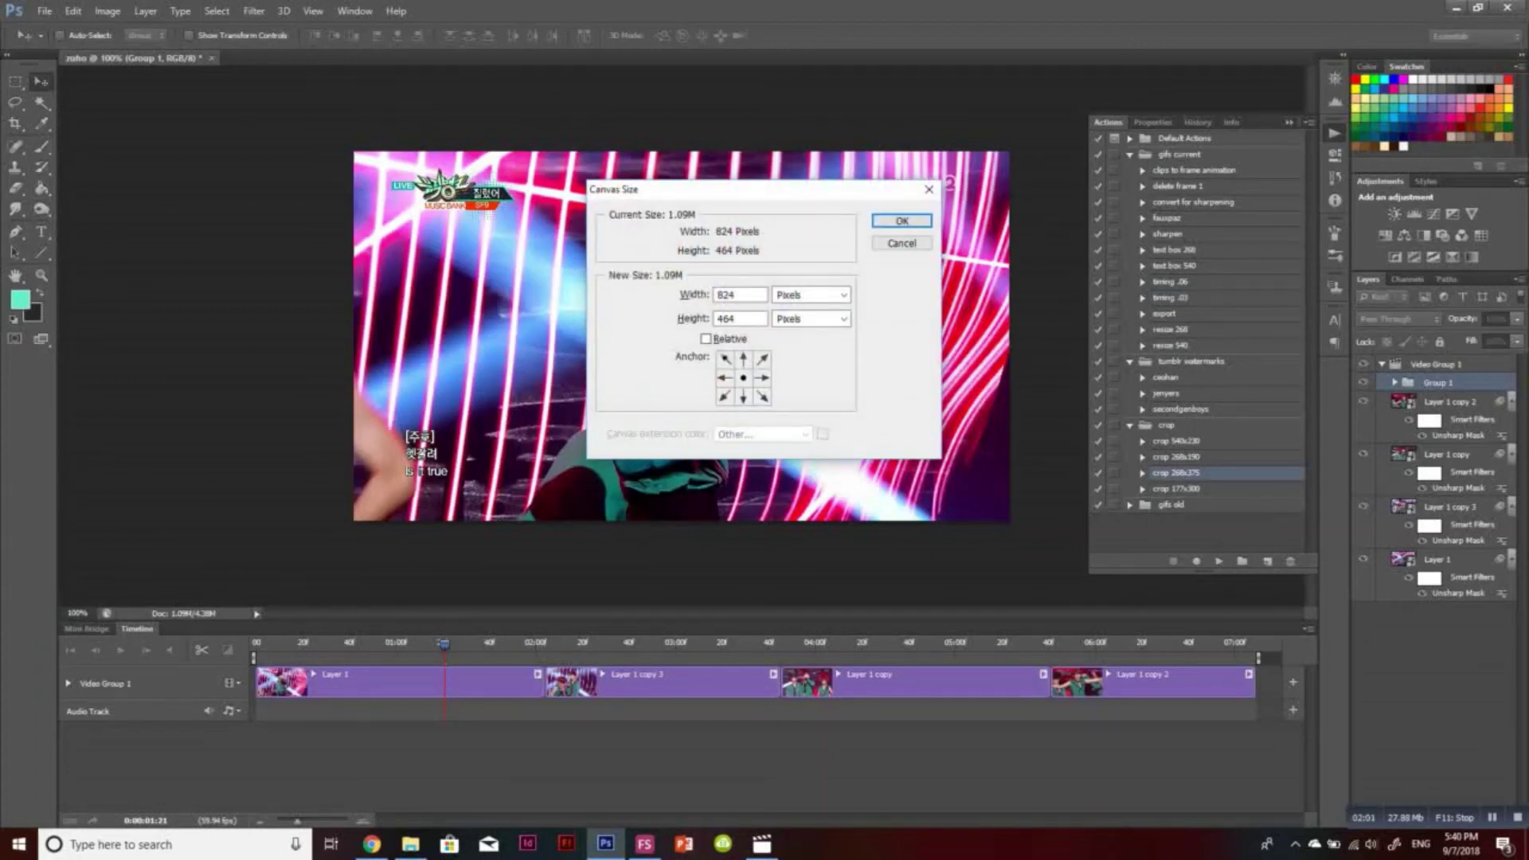
{"action": "key", "text": "Return"}
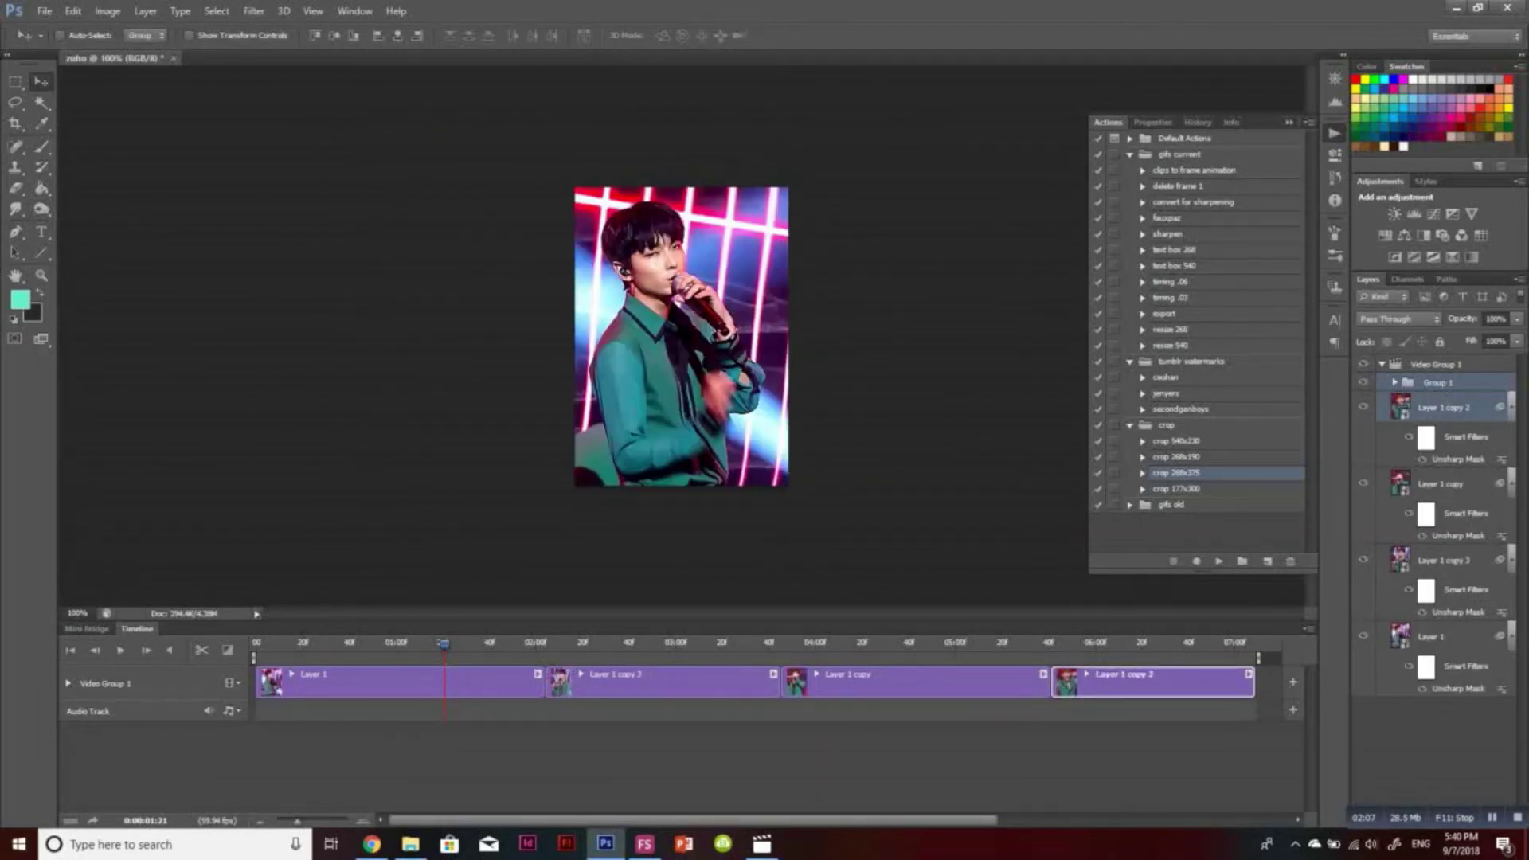
Duplicate Group 1 and Layer 1 copy 2 into a new document named z1
{"action": "right_click", "coordinate": [1445, 399]}
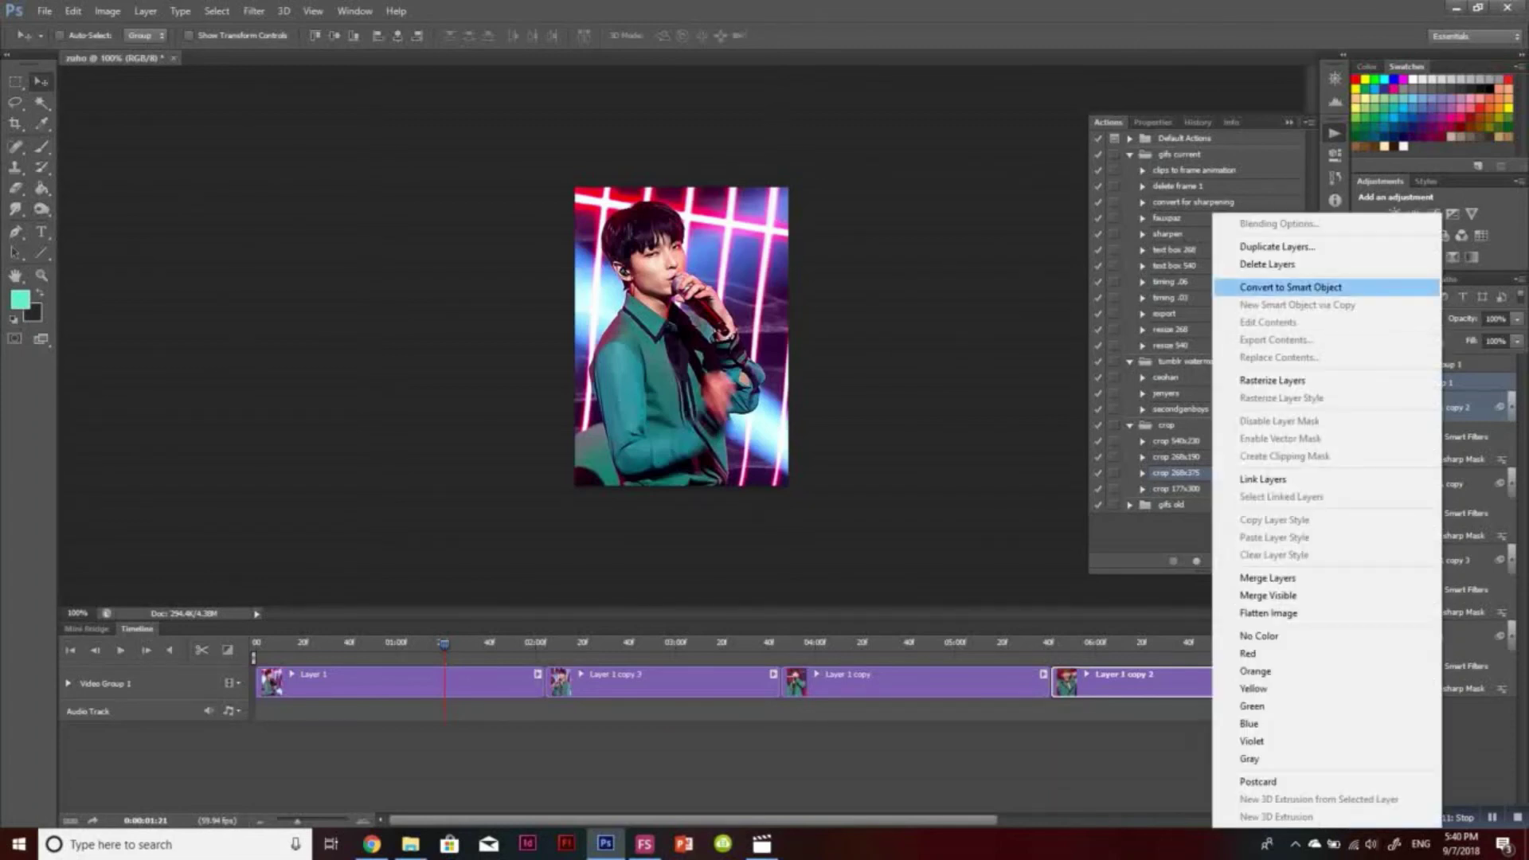
{"action": "left_click", "coordinate": [1291, 247]}
{"action": "left_click", "coordinate": [754, 321]}
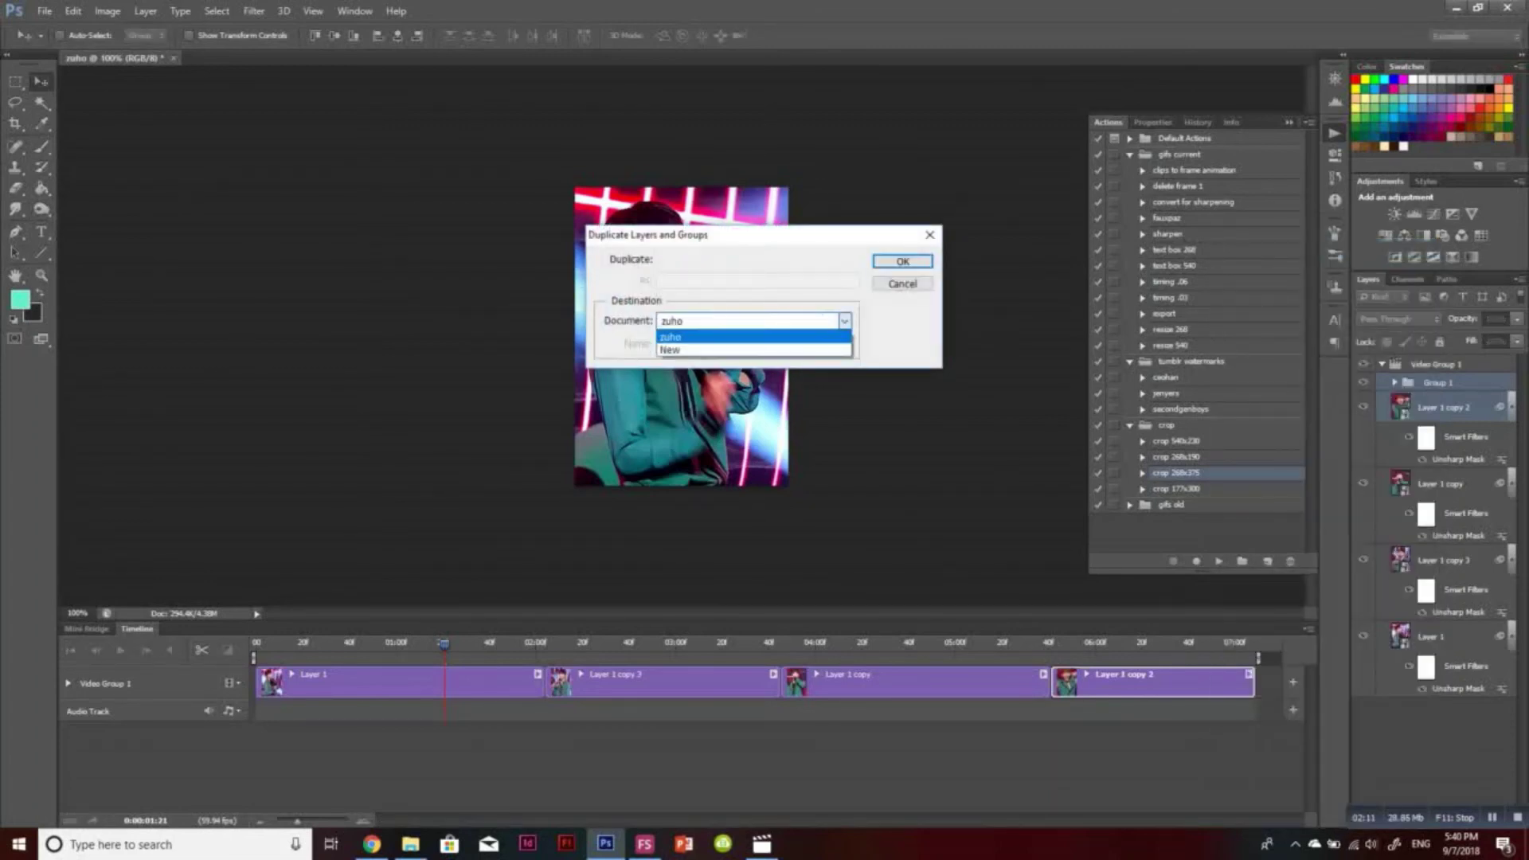
{"action": "left_click", "coordinate": [754, 352]}
{"action": "type", "text": "z"}
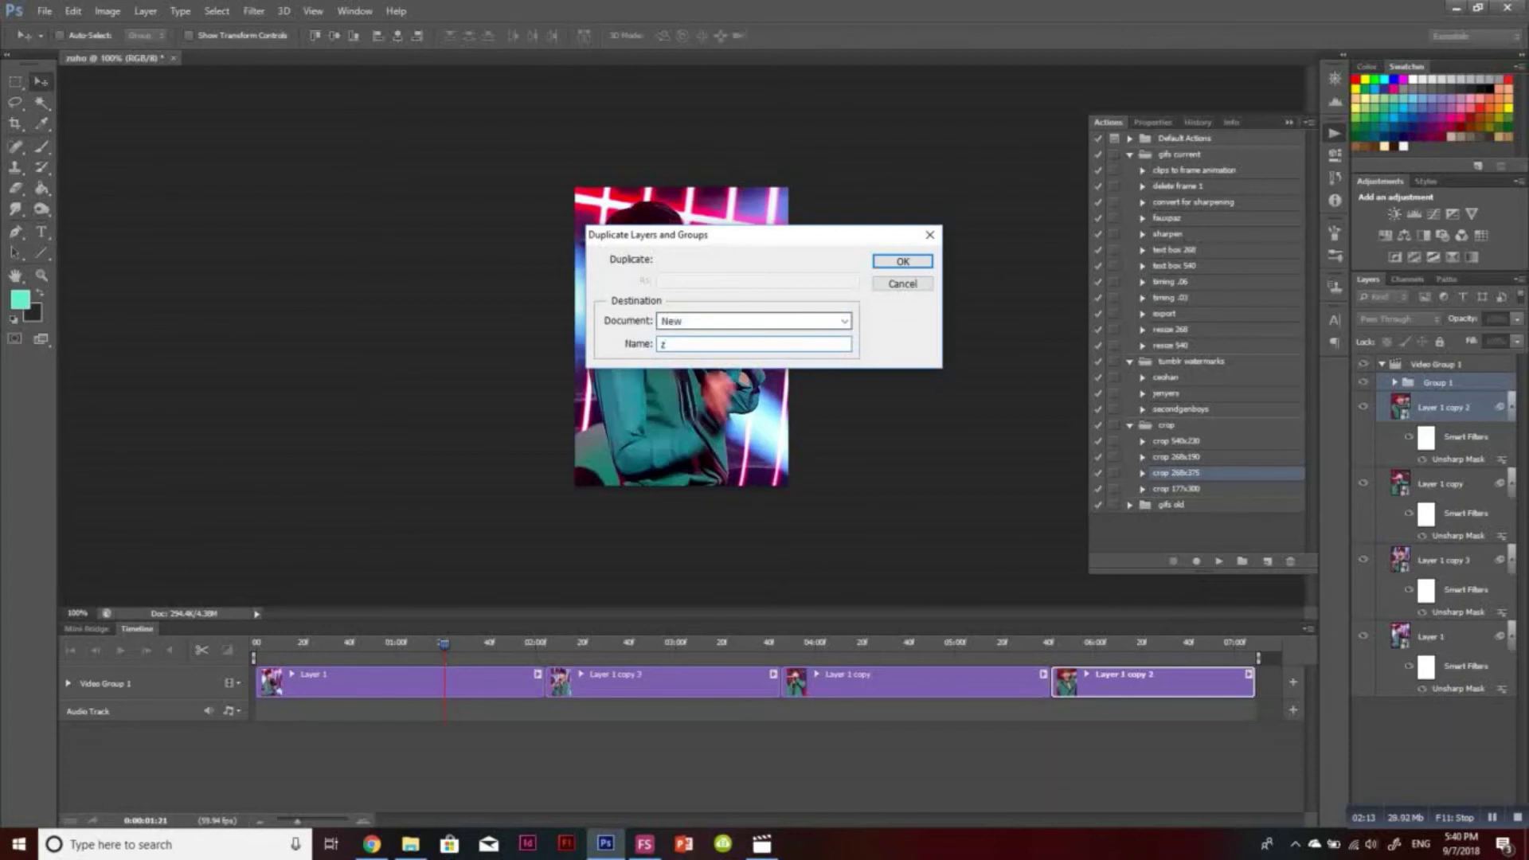
{"action": "type", "text": "1"}
{"action": "key", "text": "Return"}
Create a video timeline in the new document and save it to the Desktop as z1.psd
{"action": "left_click", "coordinate": [680, 738]}
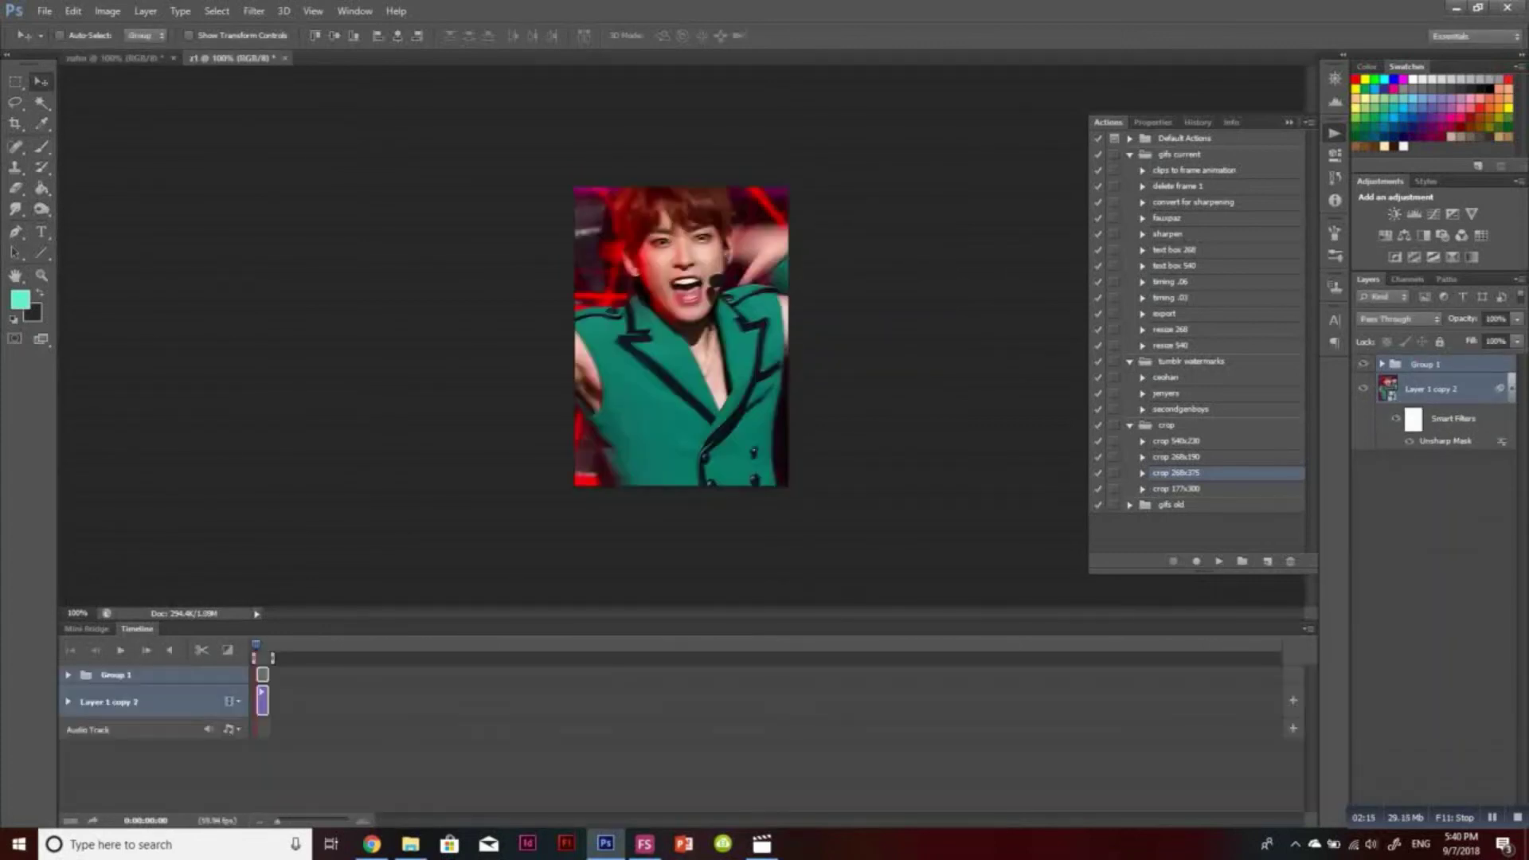
{"action": "key", "text": "ctrl+s"}
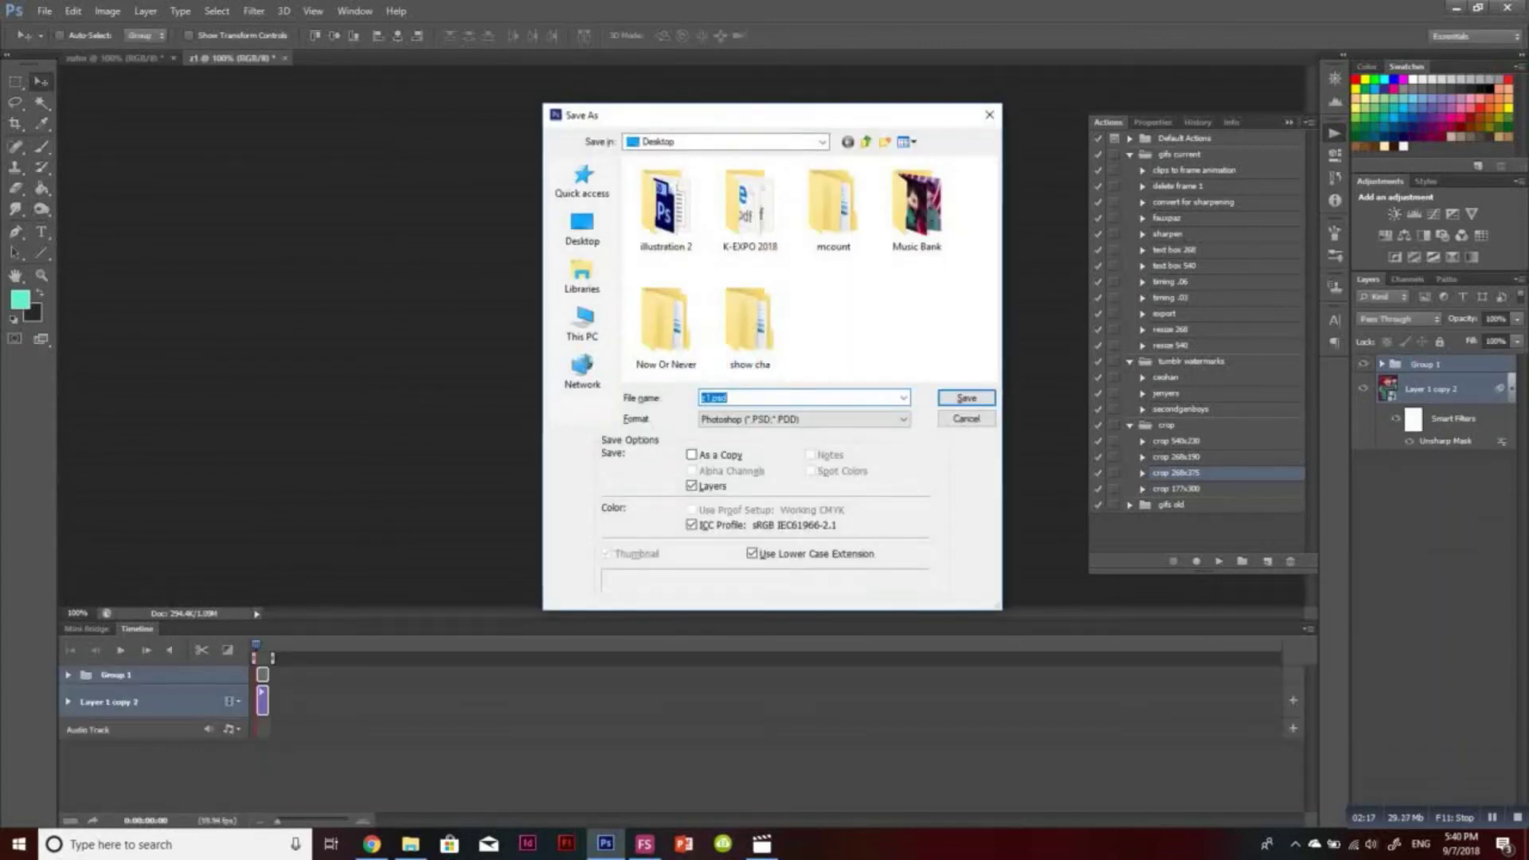
{"action": "key", "text": "Return"}
Shift the Layer 1 copy 2 footage to the right within the cropped canvas and play the clip to check the framing
{"action": "left_click_drag", "start_coordinate": [277, 822], "coordinate": [309, 821]}
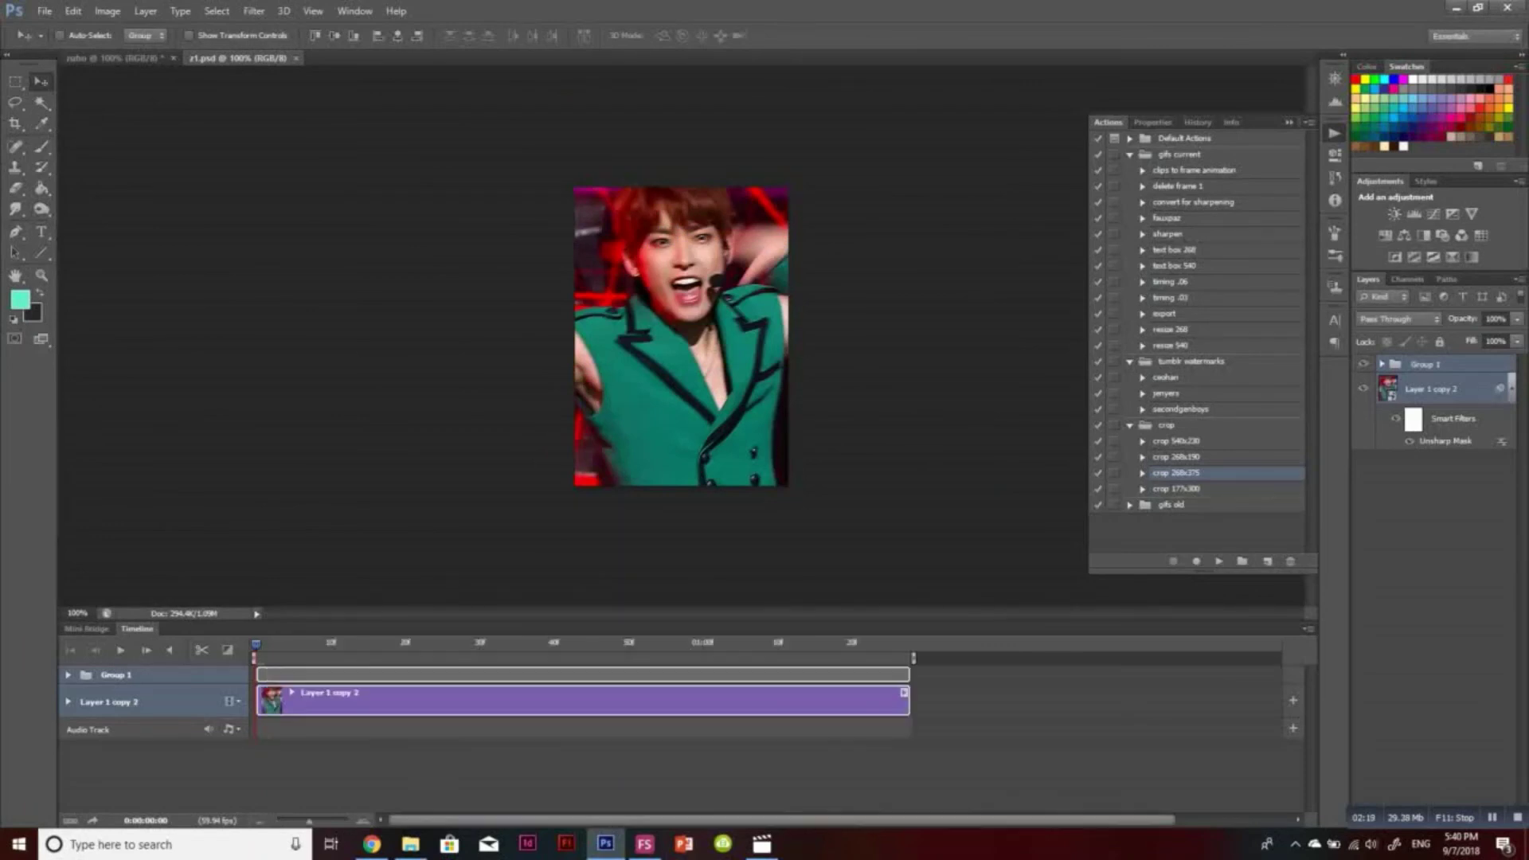
{"action": "left_click_drag", "start_coordinate": [742, 450], "coordinate": [959, 414]}
{"action": "key", "text": "space"}
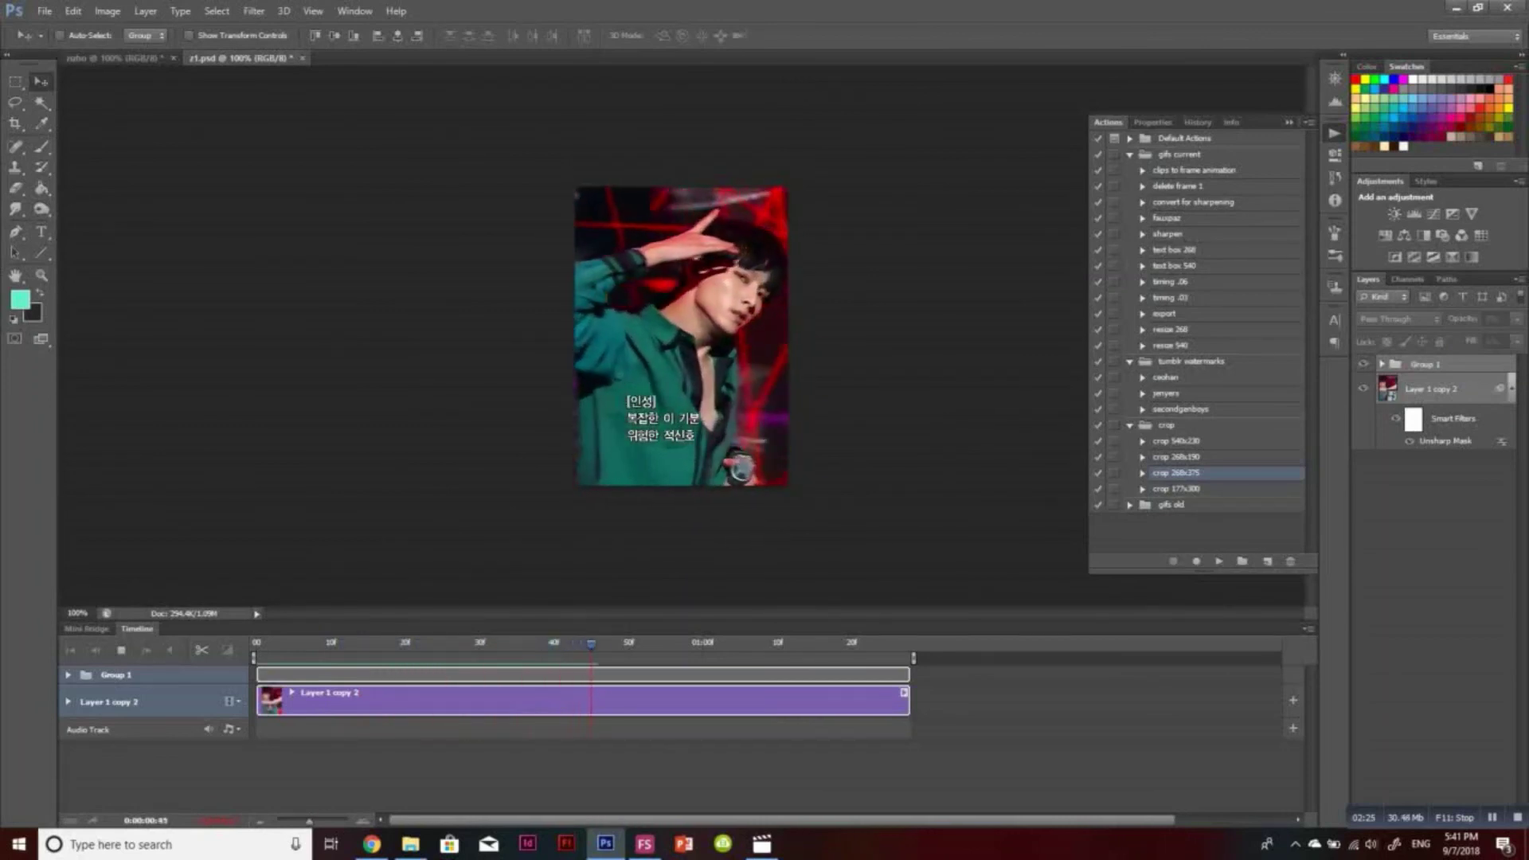
Trim the end of the z1 clip to about 1 second 7 frames and open the smart object contents of Layer 1 copy 2
{"action": "key", "text": "space"}
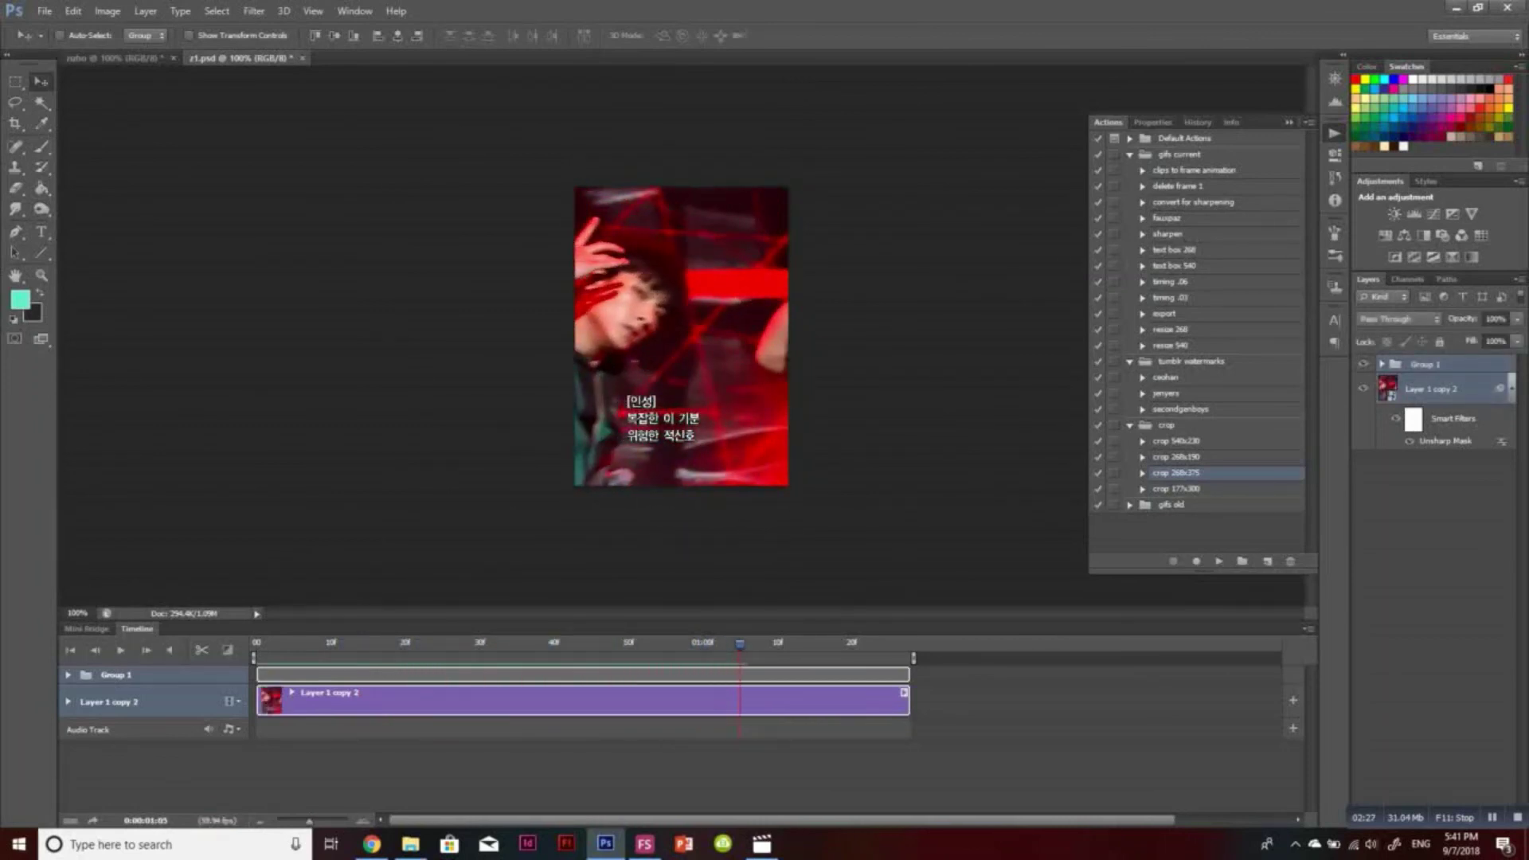
{"action": "left_click_drag", "start_coordinate": [906, 701], "coordinate": [751, 701]}
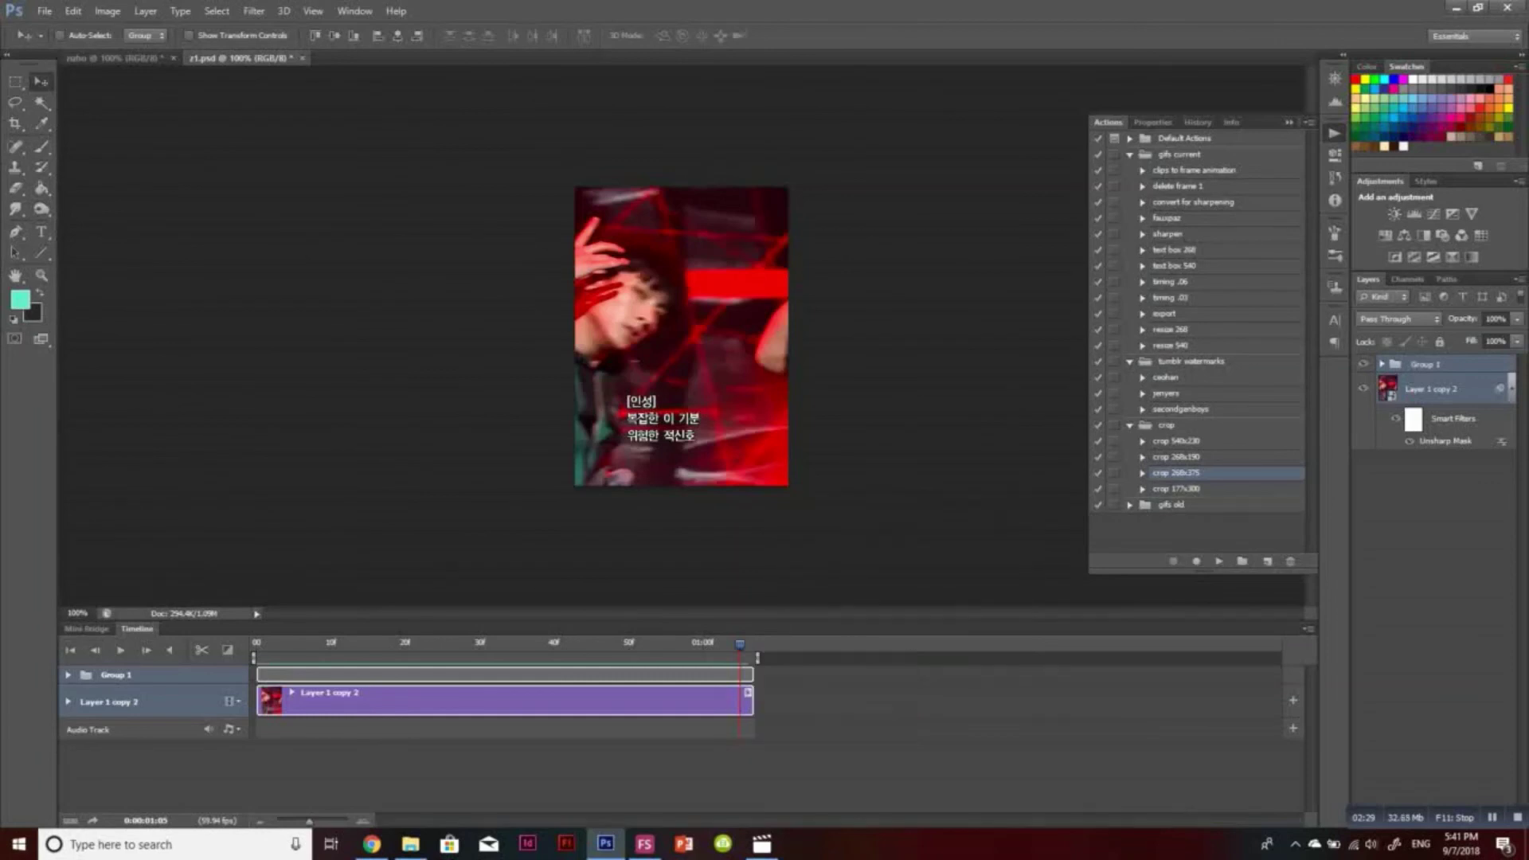
{"action": "right_click", "coordinate": [1422, 388]}
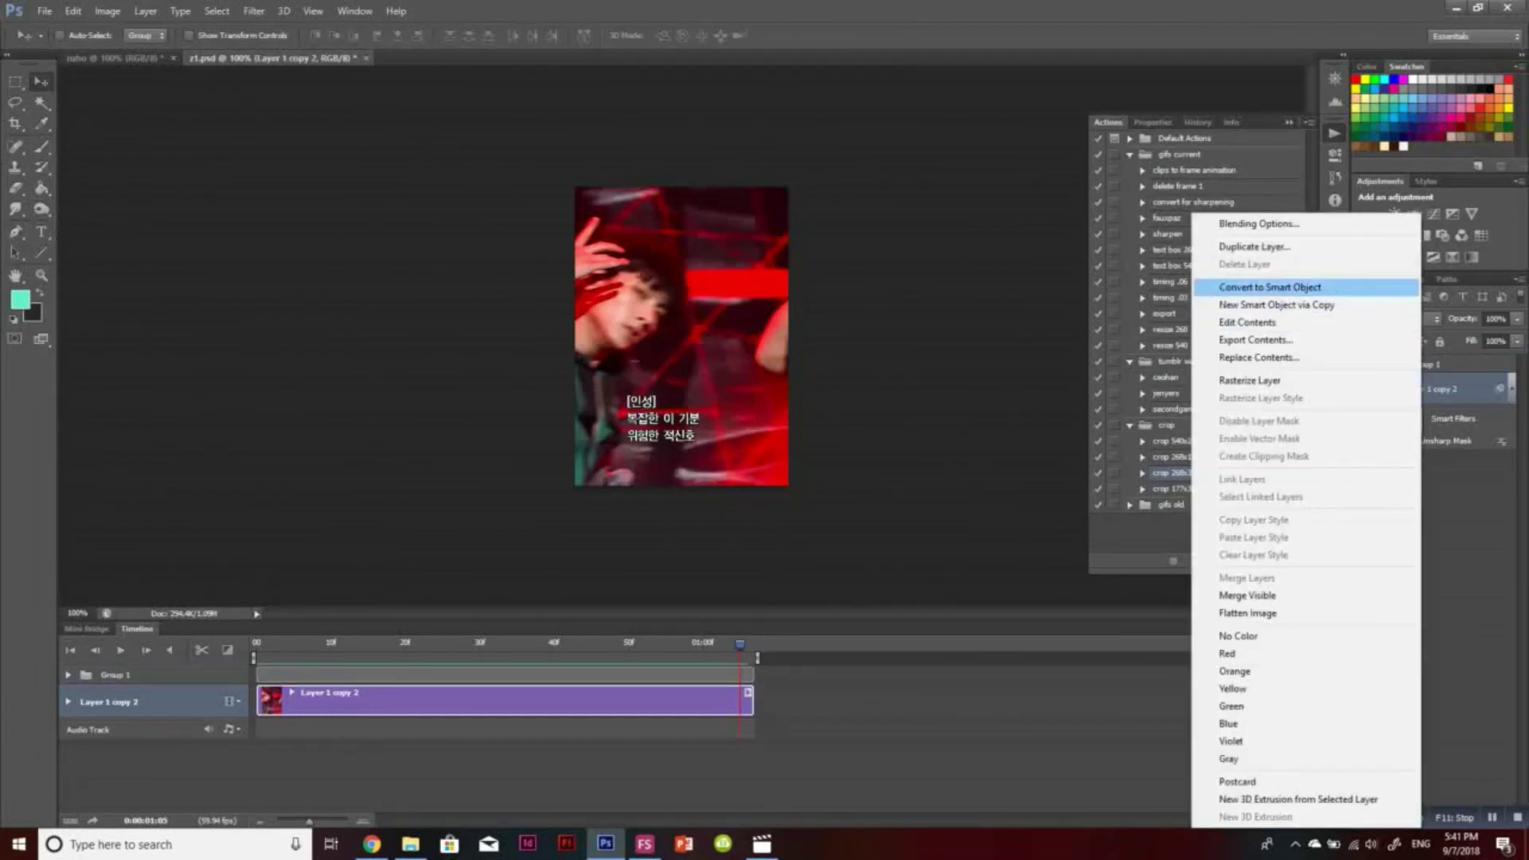
{"action": "left_click", "coordinate": [1248, 321]}
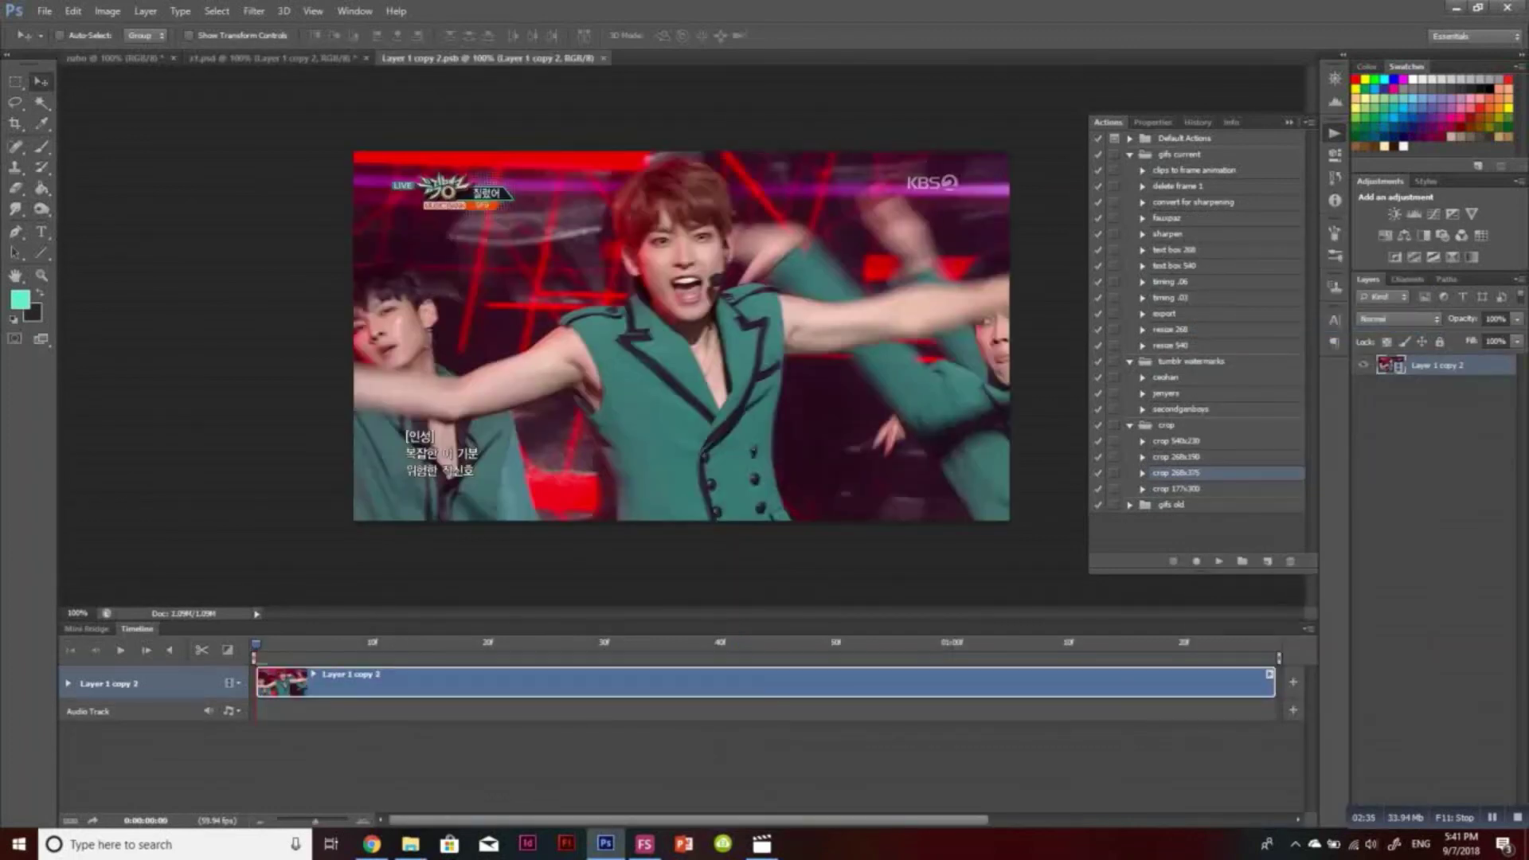
Select the show logo in the footage's upper-left corner and the lyric caption below it with two rectangular marquees
{"action": "left_click", "coordinate": [15, 81]}
{"action": "left_click_drag", "start_coordinate": [375, 158], "coordinate": [536, 232]}
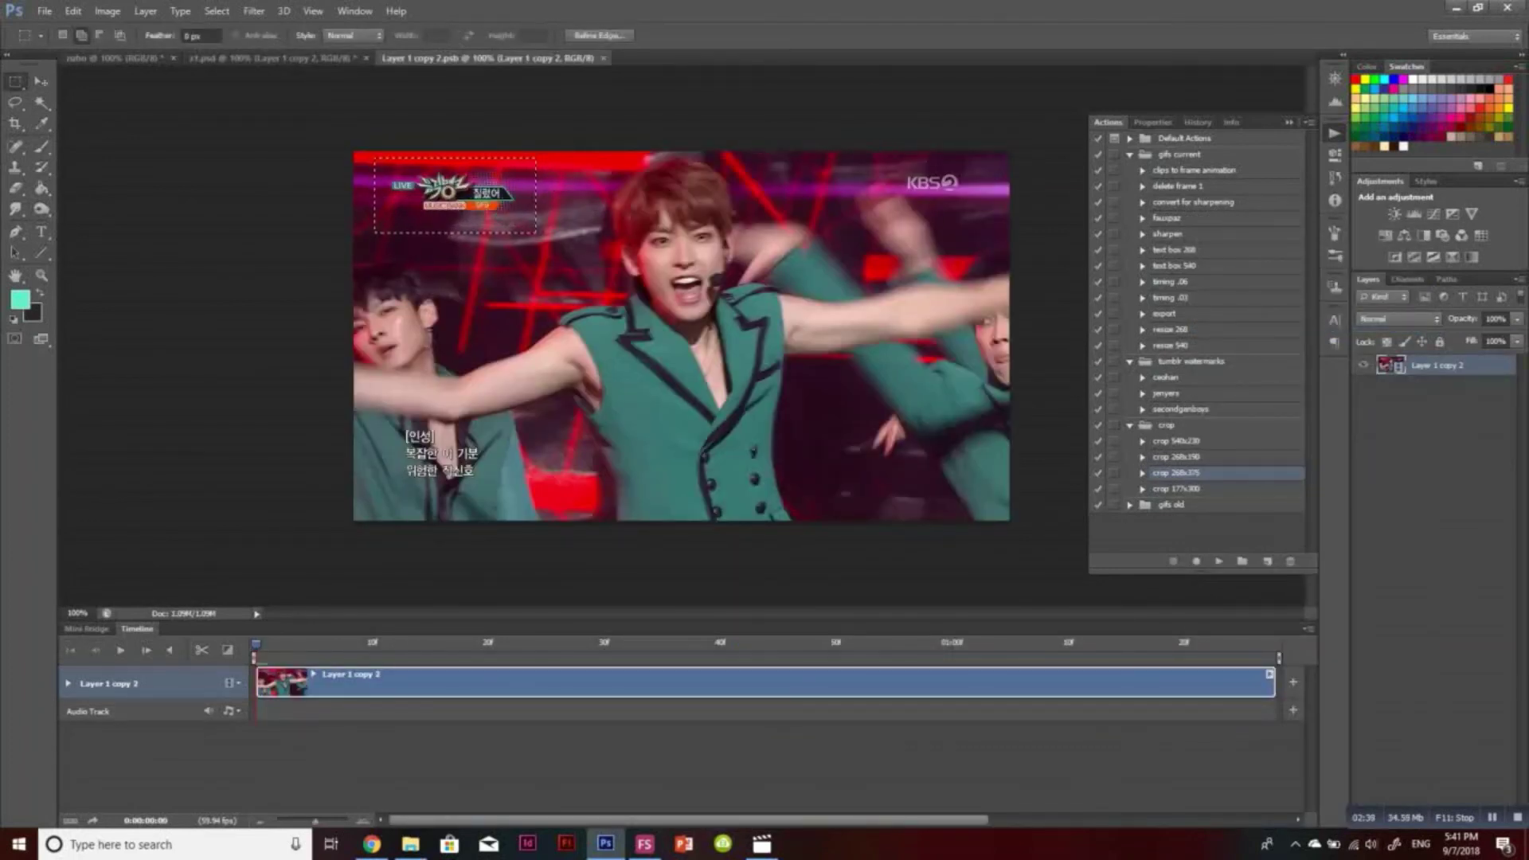
{"action": "left_click_drag", "start_coordinate": [391, 410], "coordinate": [494, 494]}
Feather the combined logo and caption selection twice, keeping the offered radius
{"action": "left_click", "coordinate": [217, 11]}
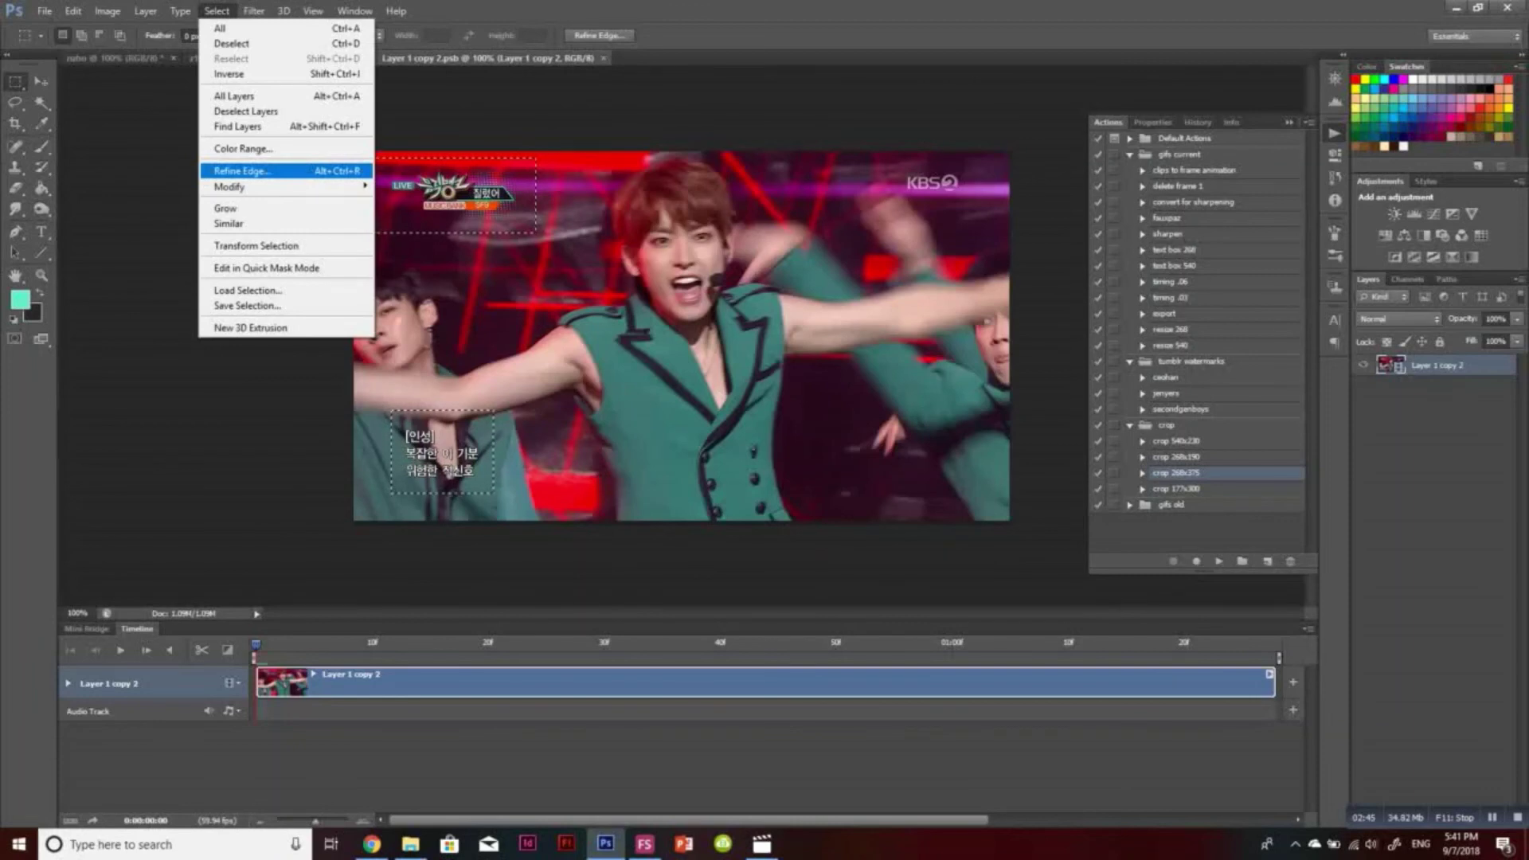
{"action": "mouse_move", "coordinate": [239, 186]}
{"action": "left_click", "coordinate": [403, 246]}
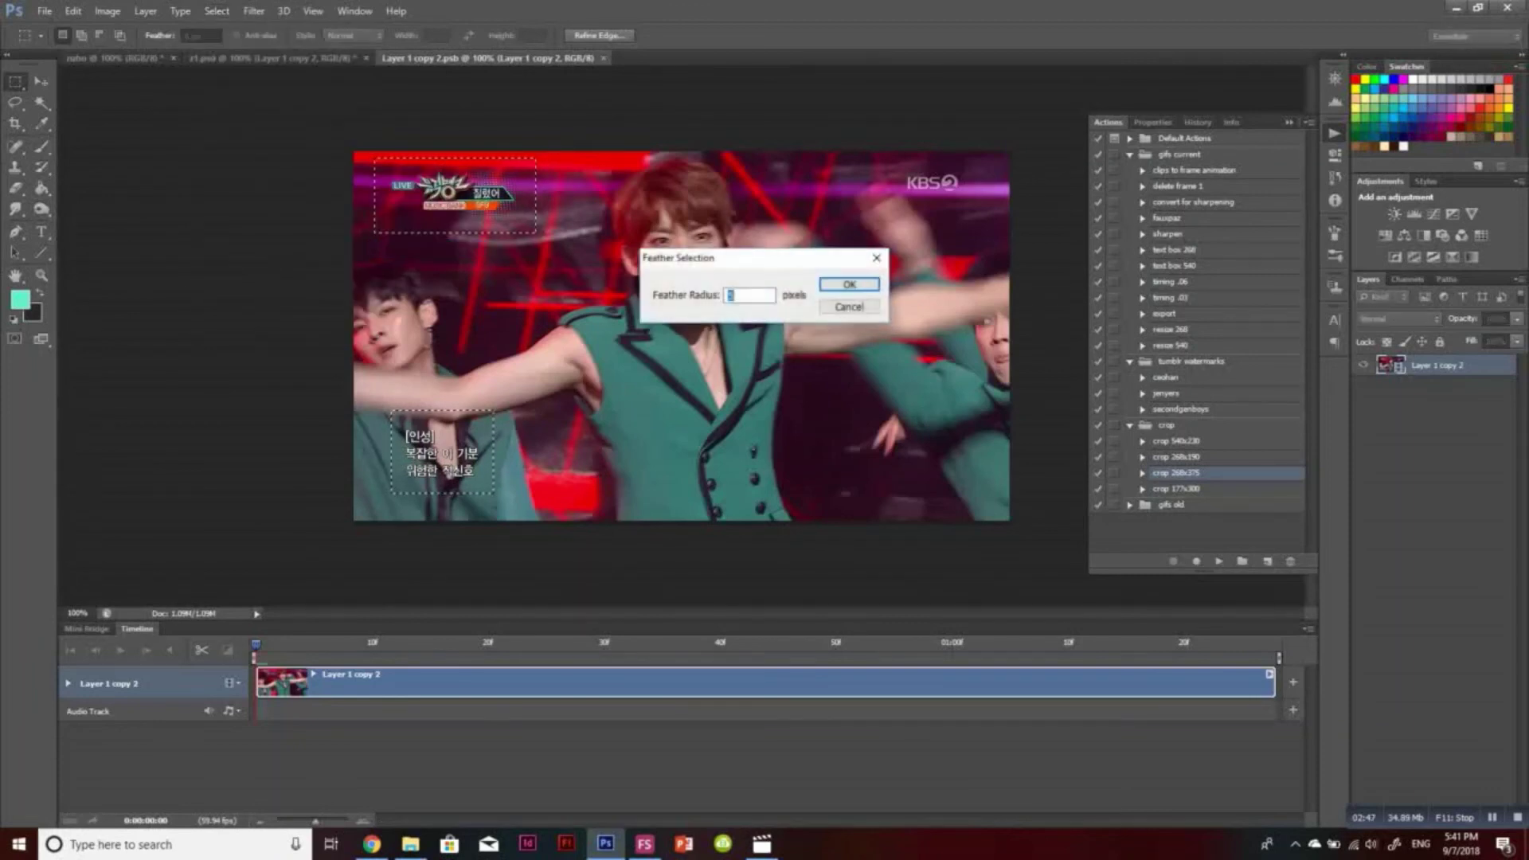
{"action": "key", "text": "Return"}
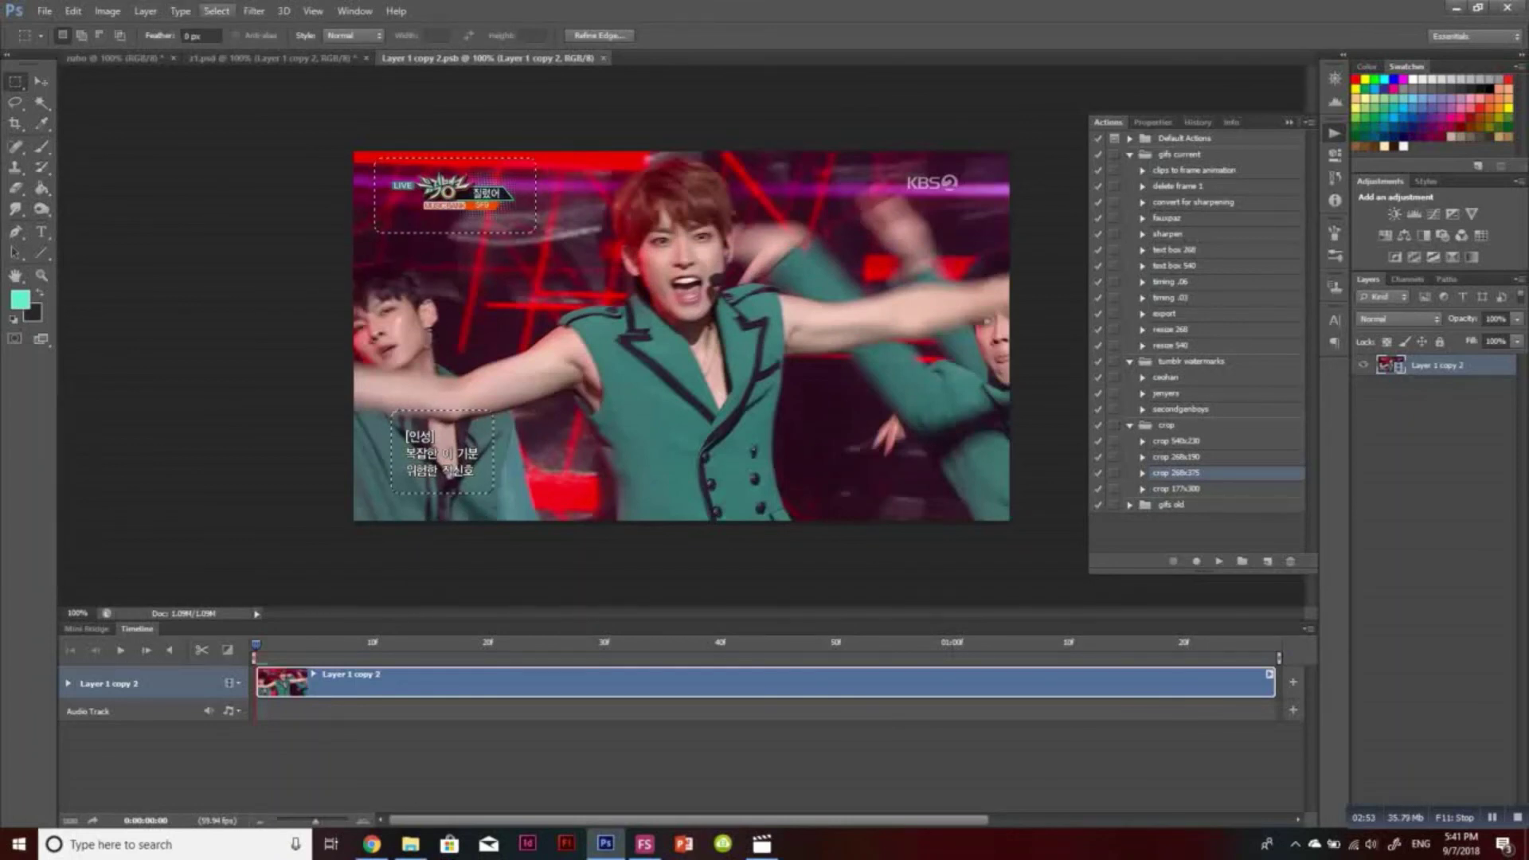
{"action": "left_click", "coordinate": [217, 11]}
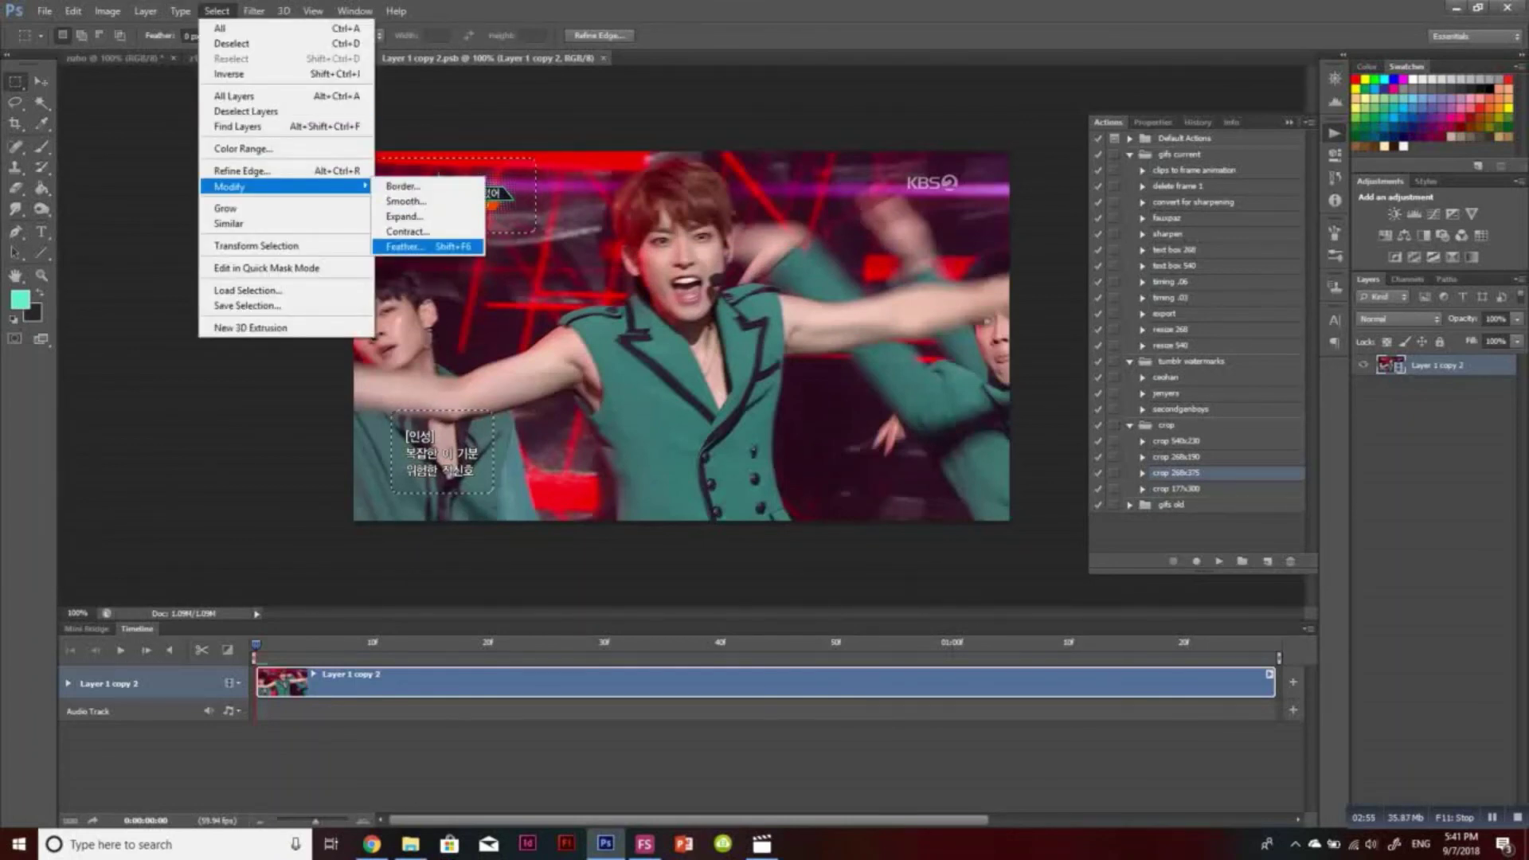
{"action": "left_click", "coordinate": [404, 246]}
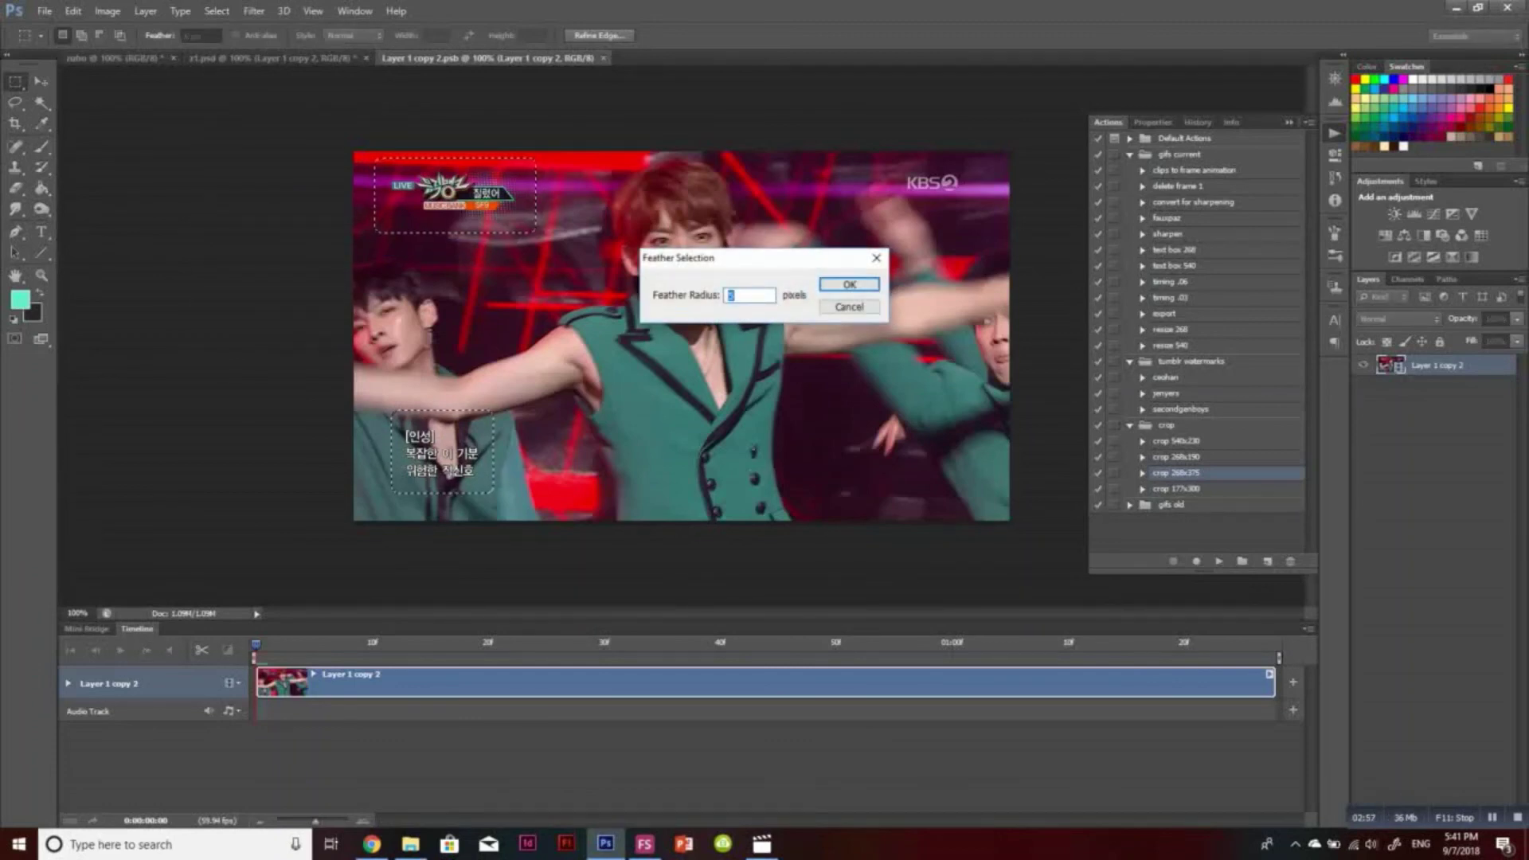
{"action": "key", "text": "Return"}
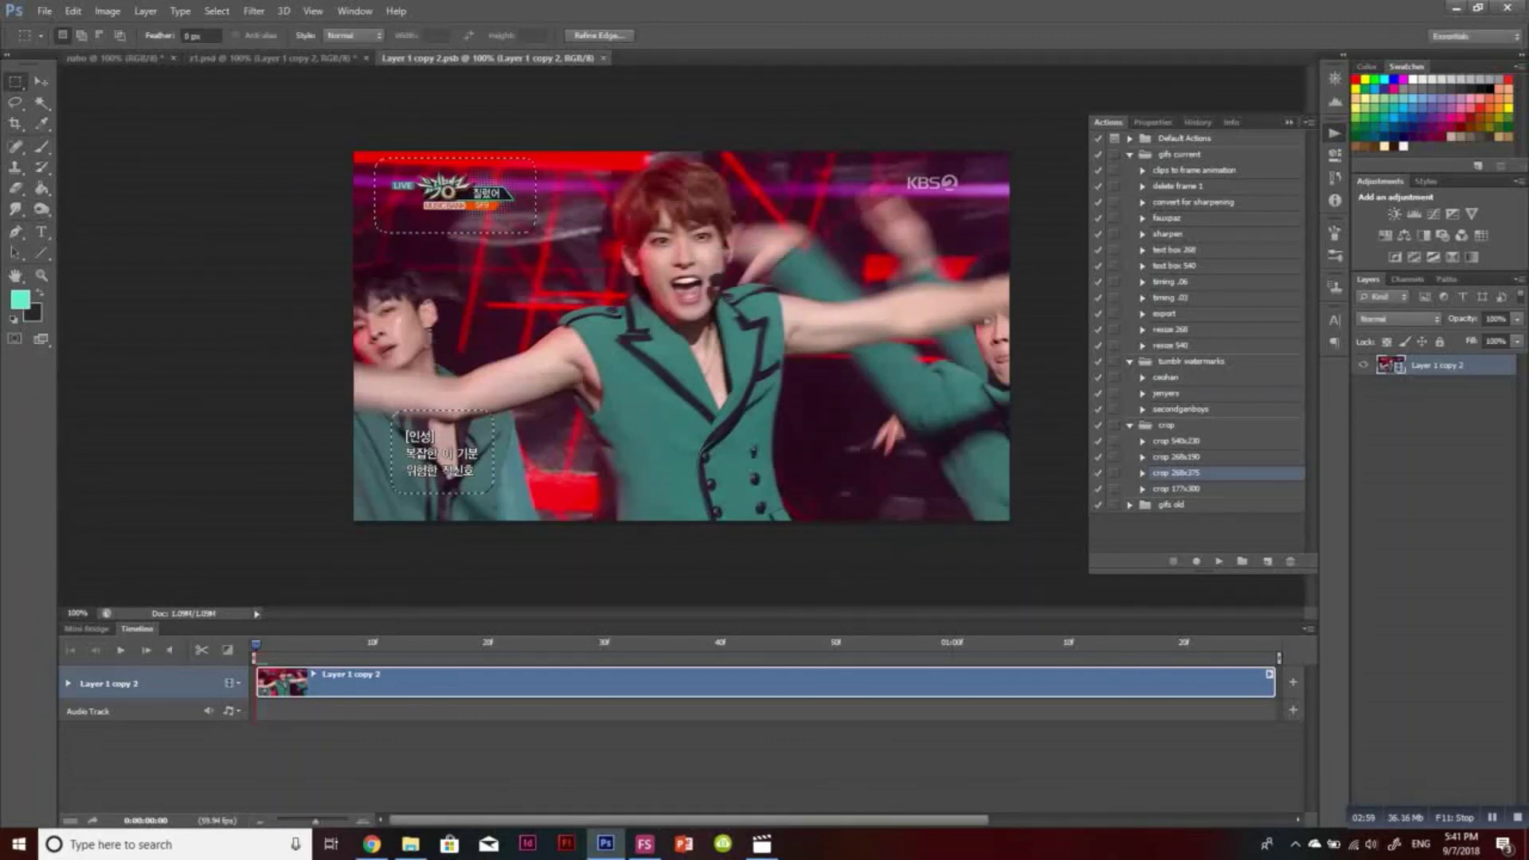
Convert Layer 1 copy 2 to a smart object and apply a Gaussian Blur to the selected logo and caption areas
{"action": "right_click", "coordinate": [1433, 365]}
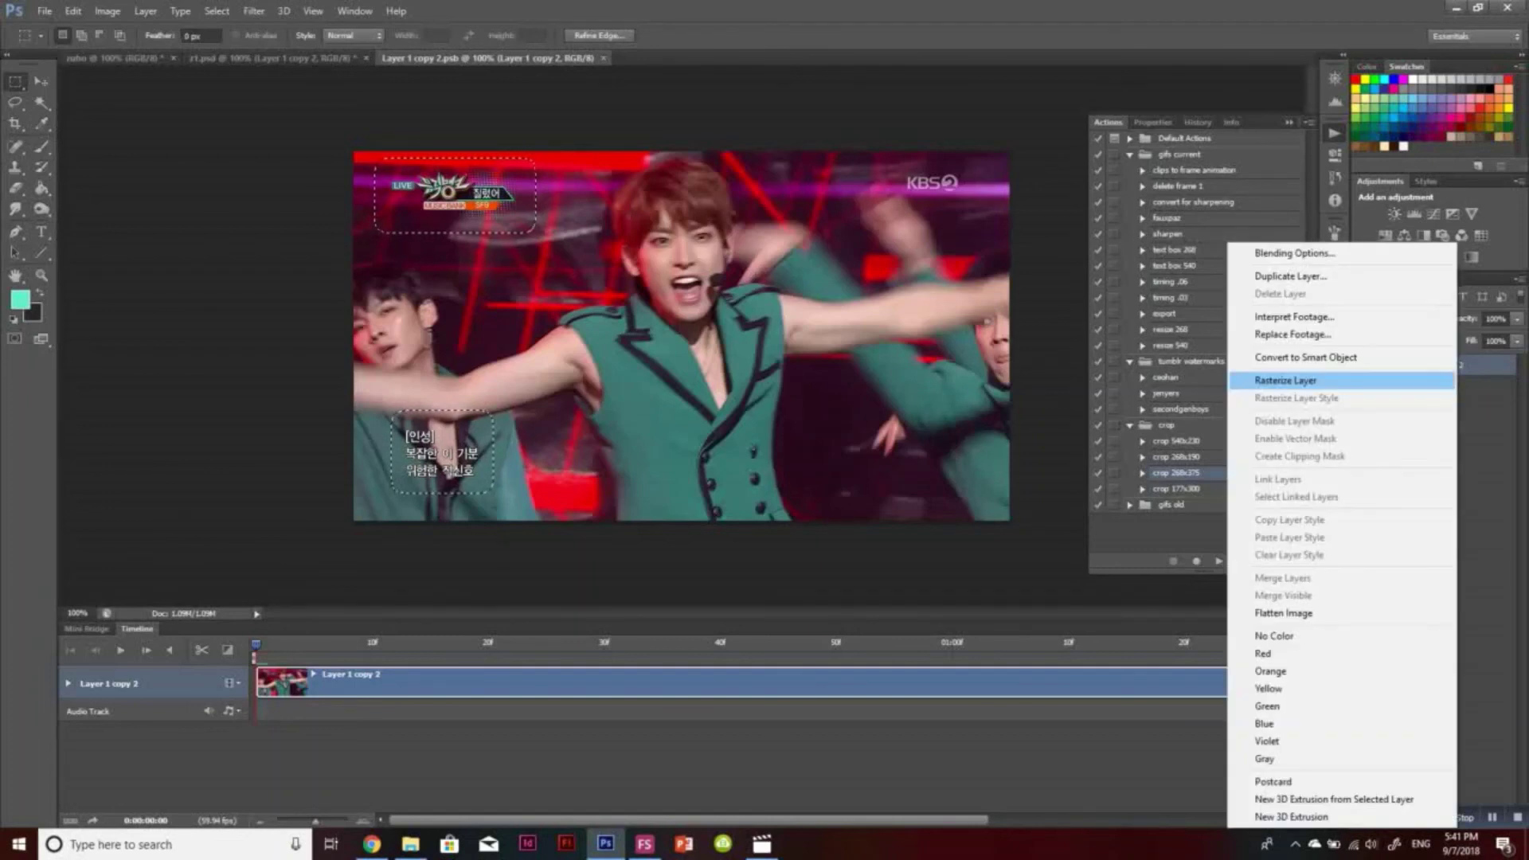
{"action": "left_click", "coordinate": [1274, 357]}
{"action": "left_click", "coordinate": [253, 11]}
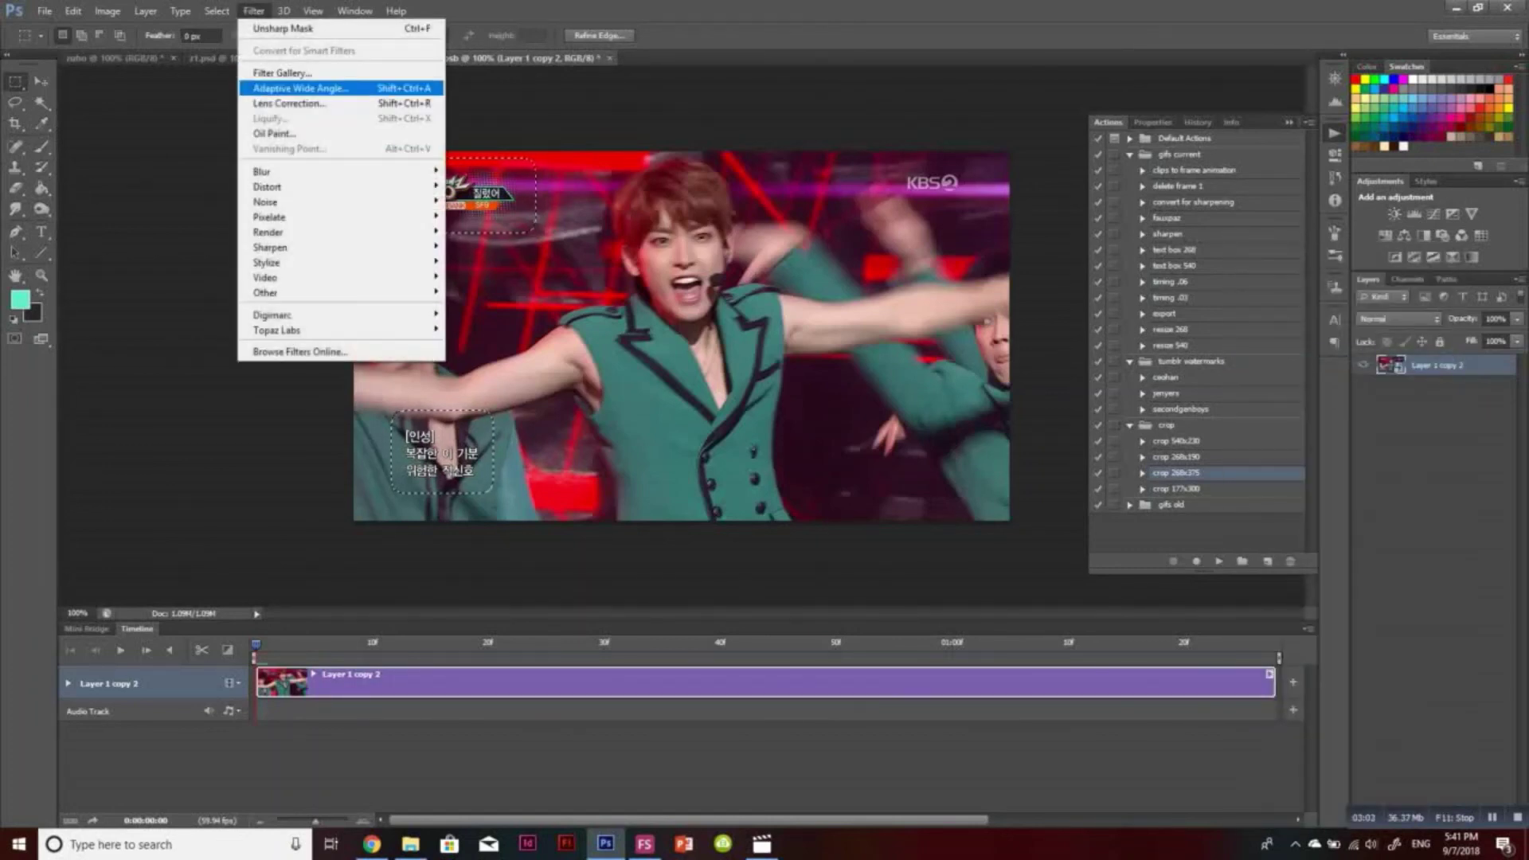
{"action": "mouse_move", "coordinate": [262, 171]}
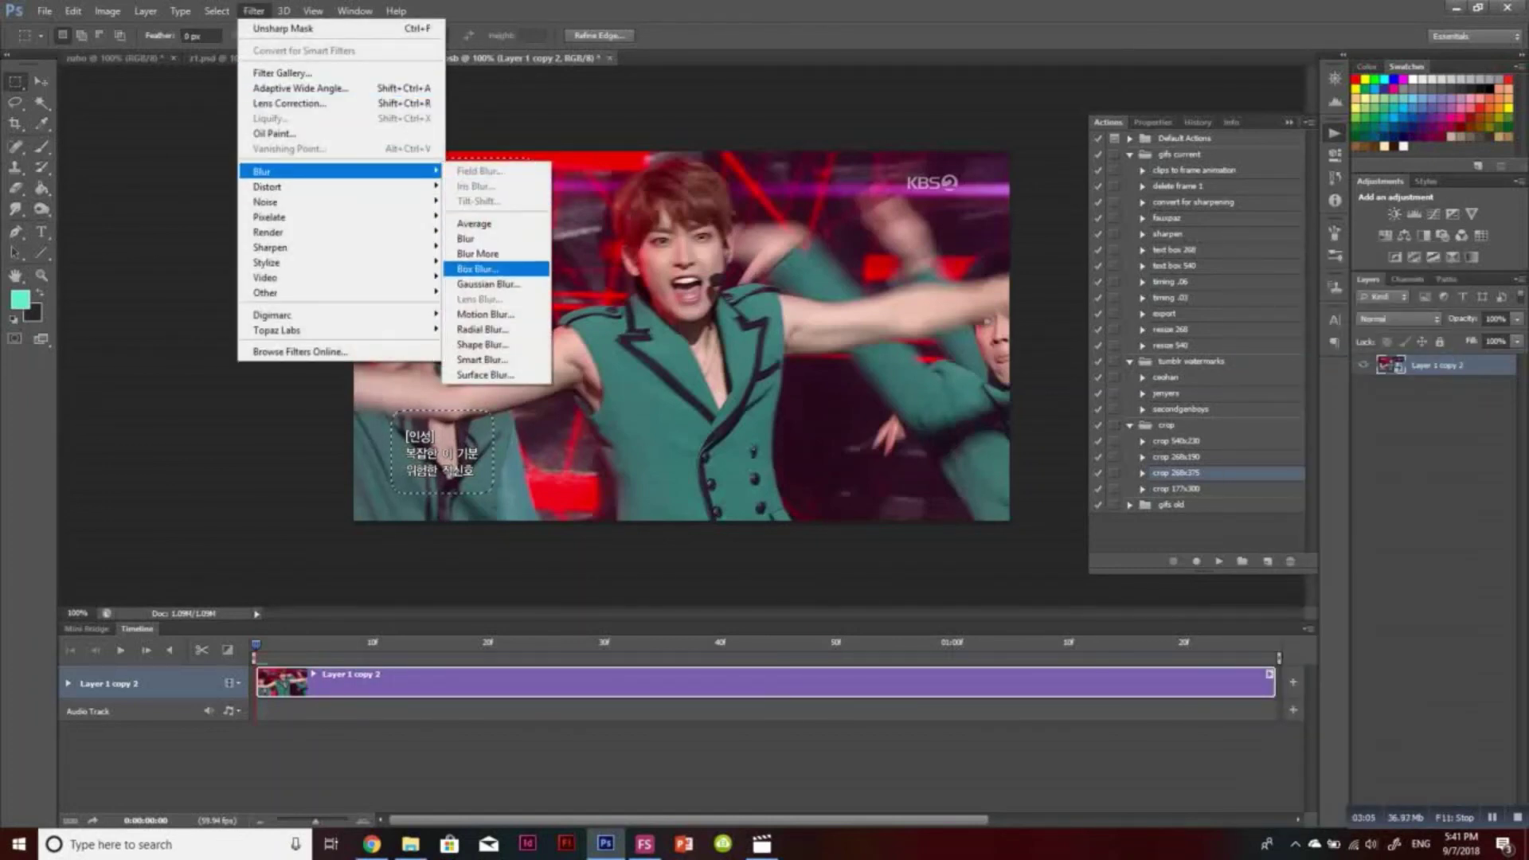
{"action": "left_click", "coordinate": [487, 283]}
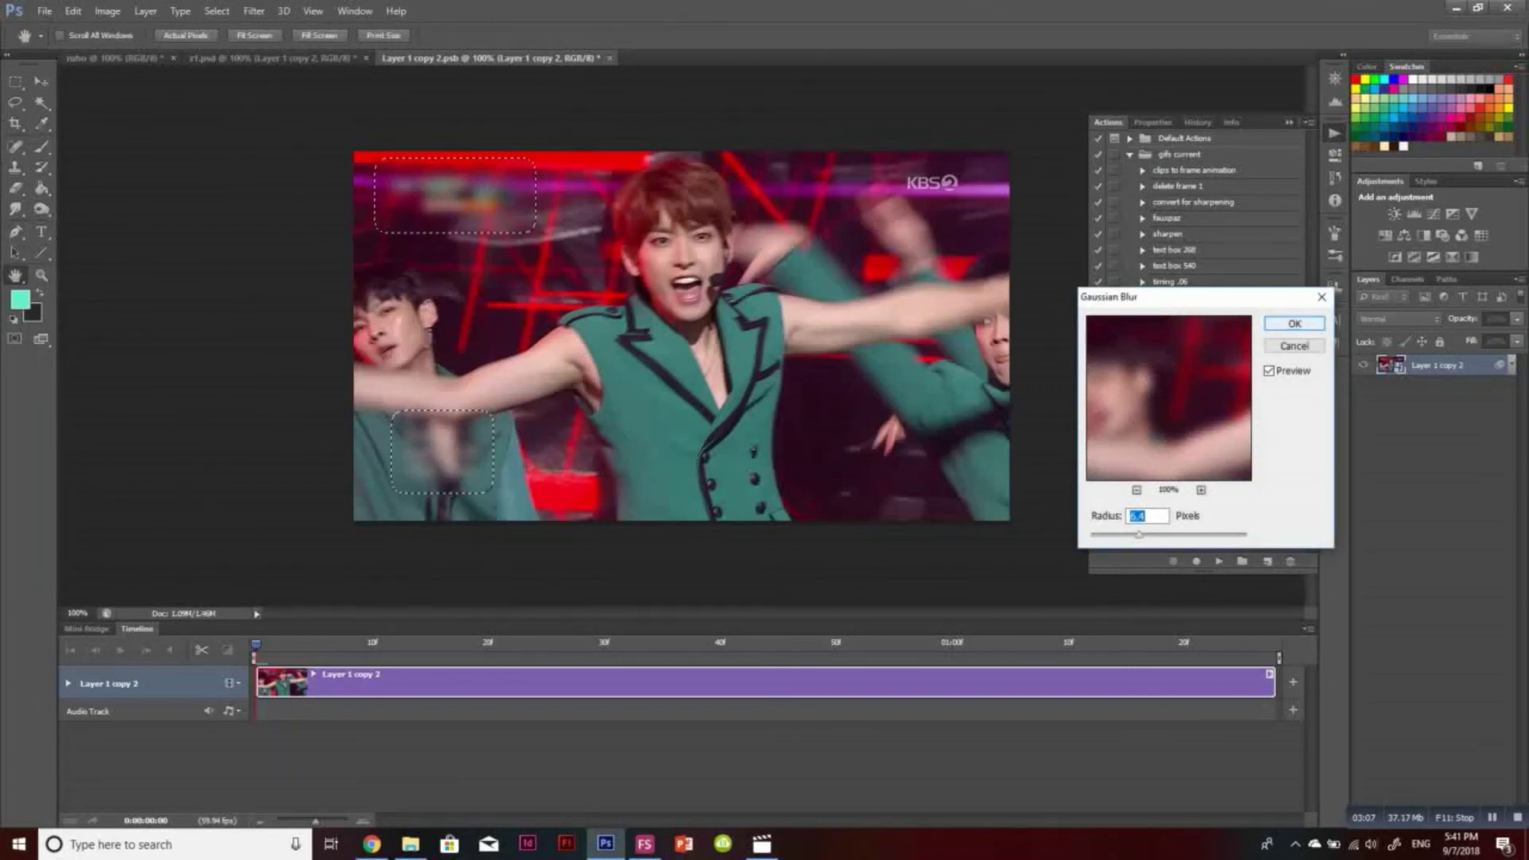
{"action": "left_click", "coordinate": [1294, 324]}
Play the blurred footage briefly, close the smart object contents with changes saved, and save z1.psd
{"action": "left_click", "coordinate": [1417, 384]}
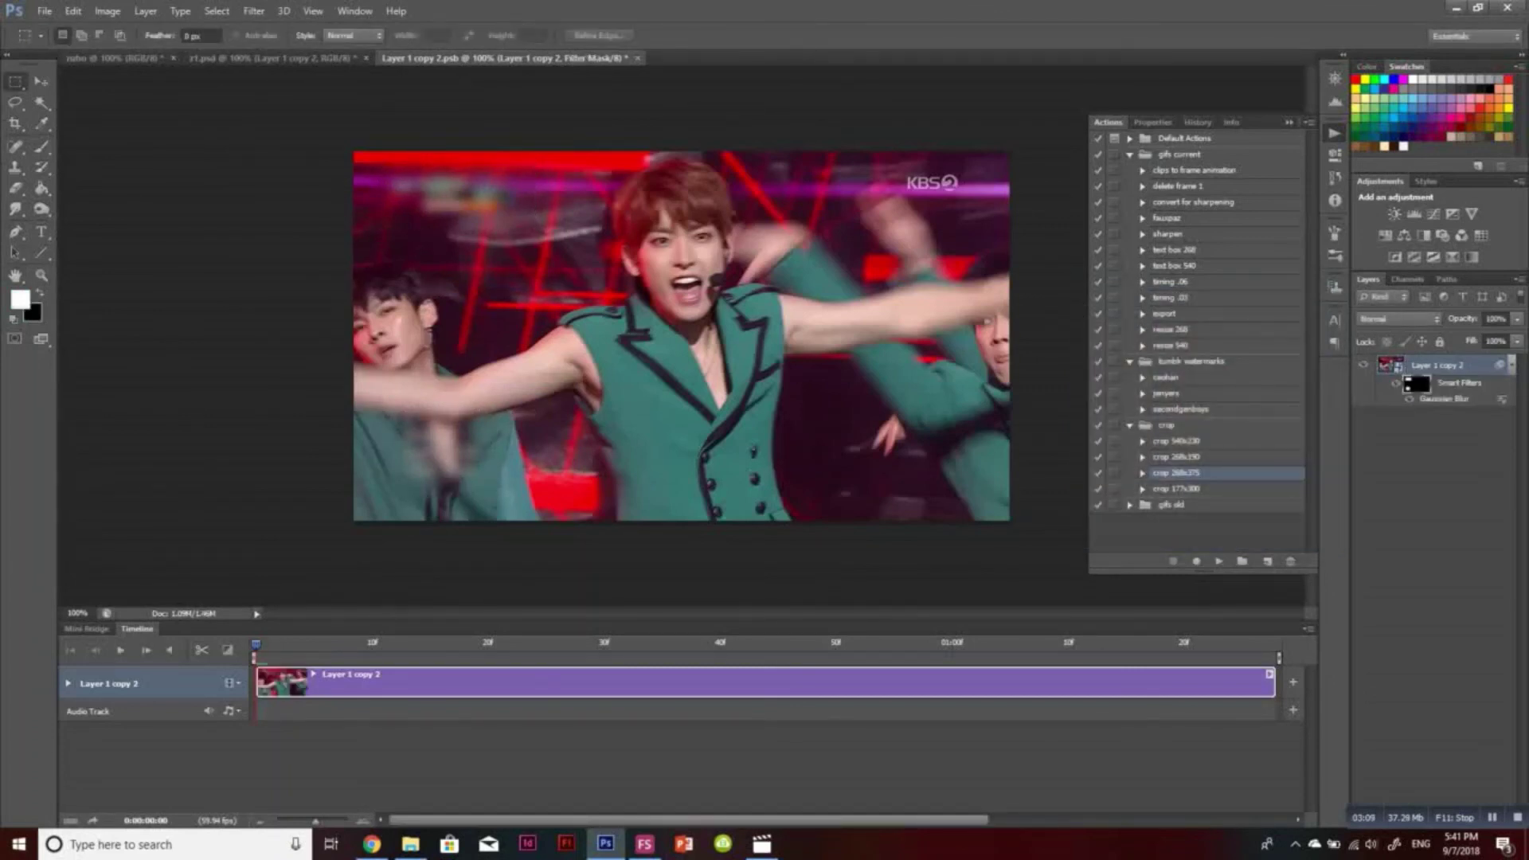
{"action": "key", "text": "space"}
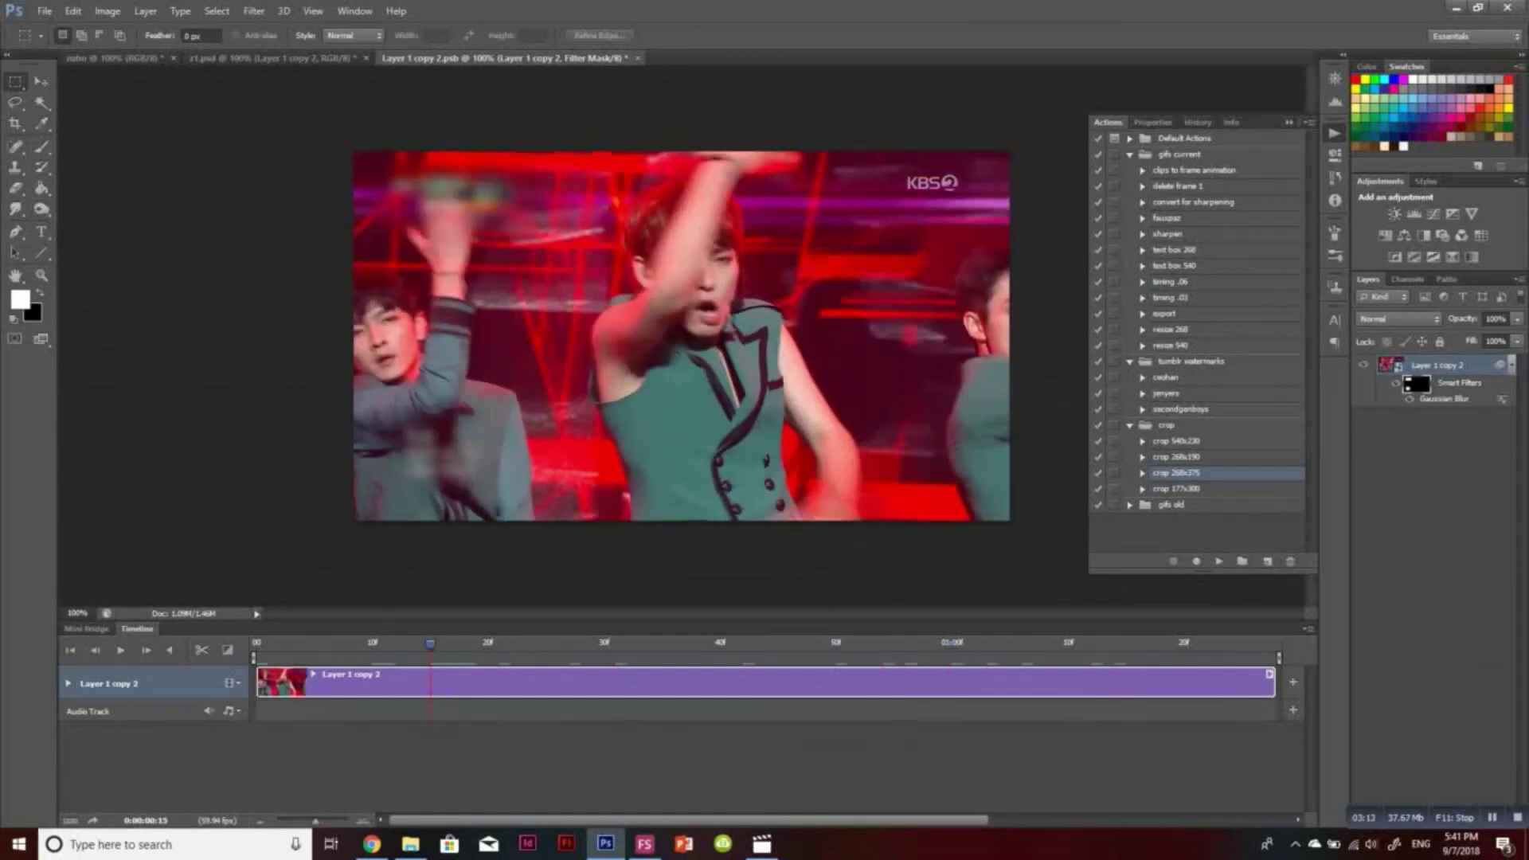
{"action": "key", "text": "ctrl+w"}
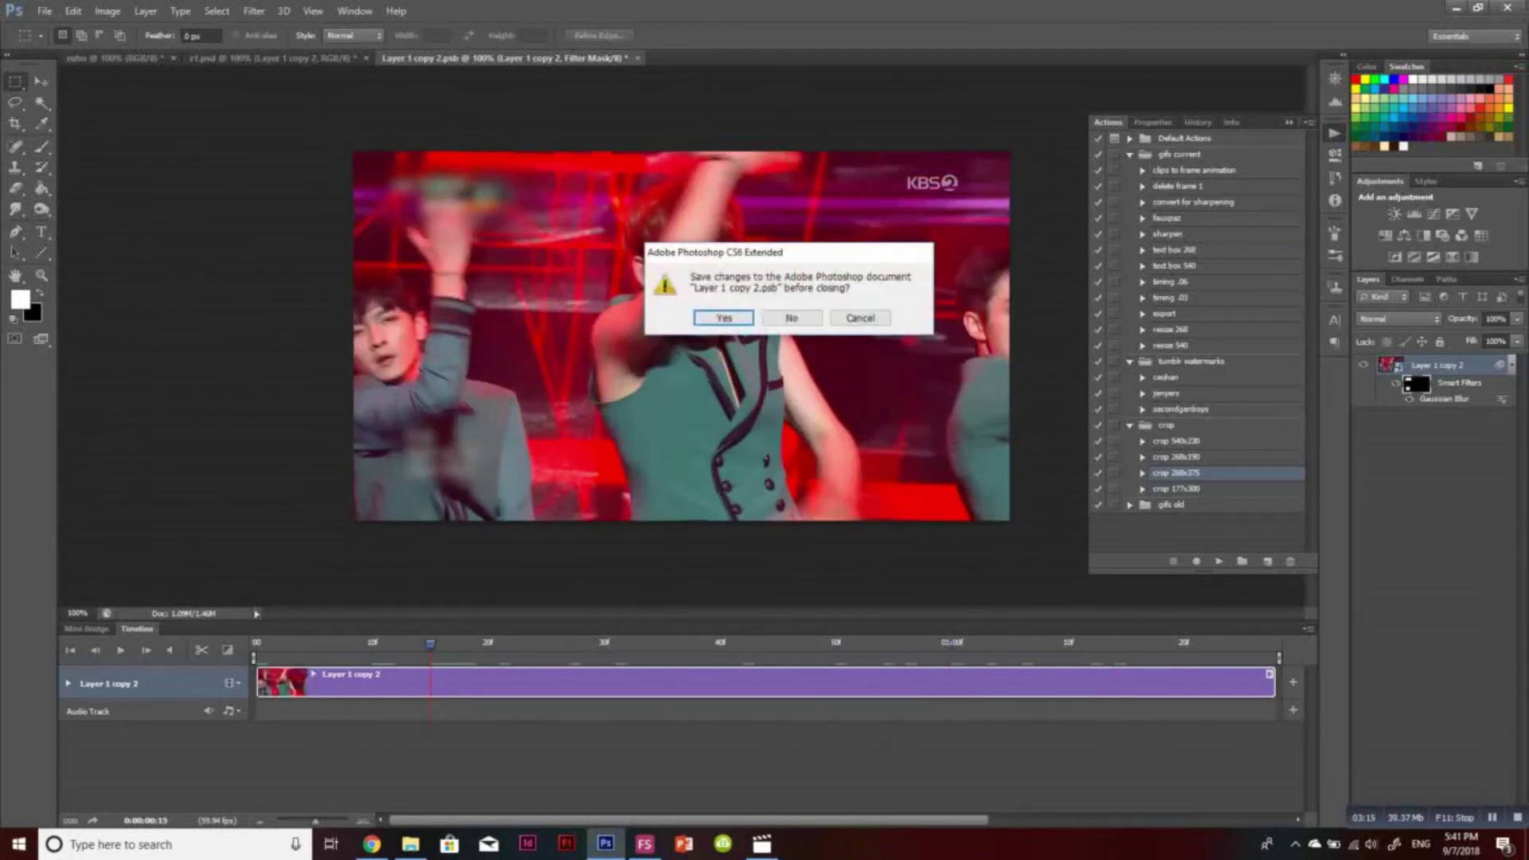
{"action": "key", "text": "Return"}
{"action": "key", "text": "ctrl+s"}
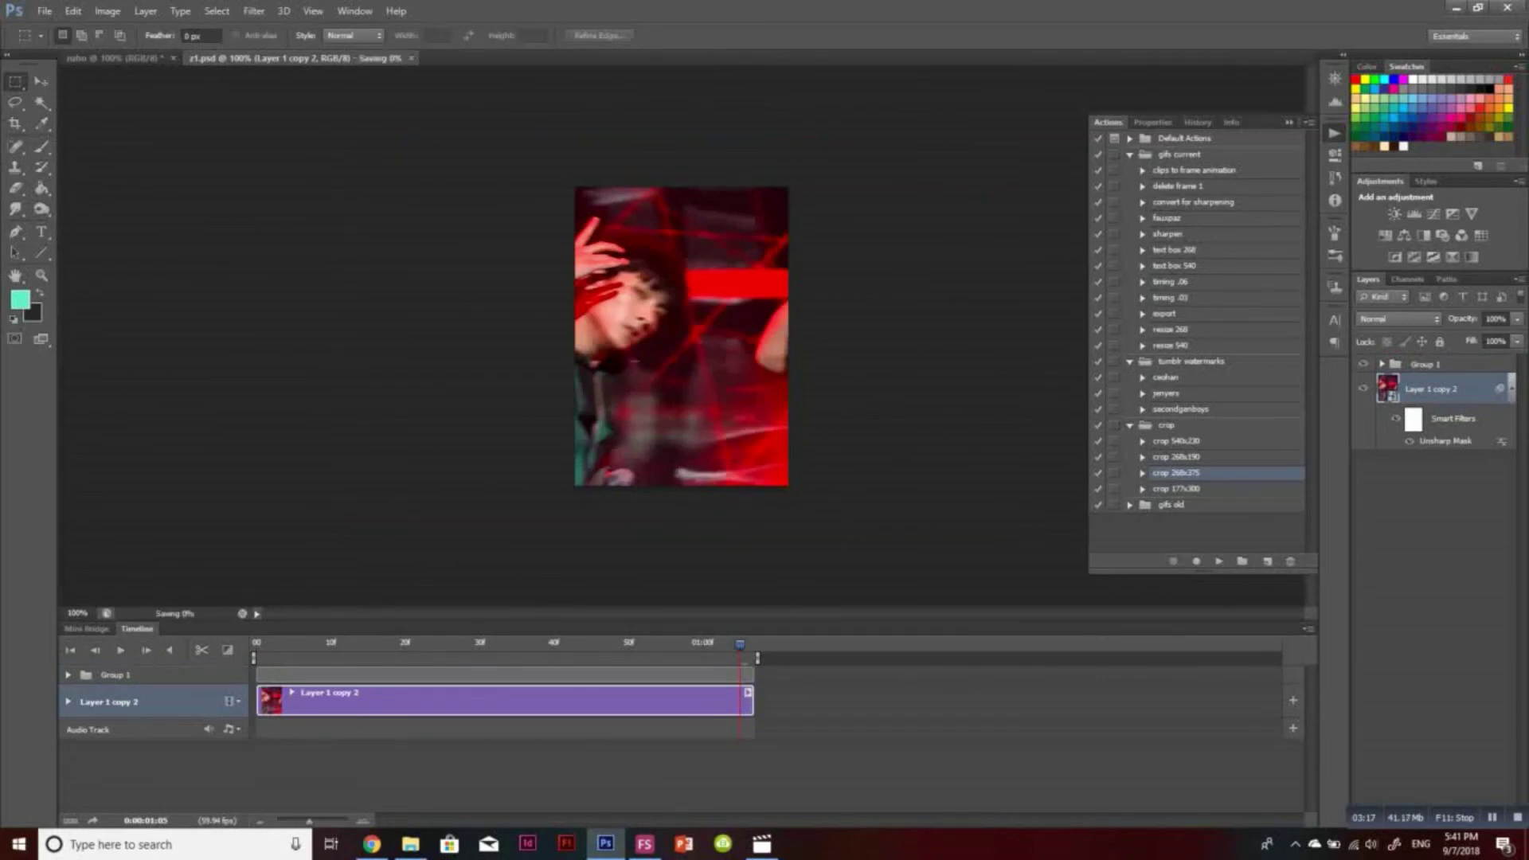
Play the z1 clip and try repositioning the Layer 1 copy 2 footage within the canvas
{"action": "key", "text": "space"}
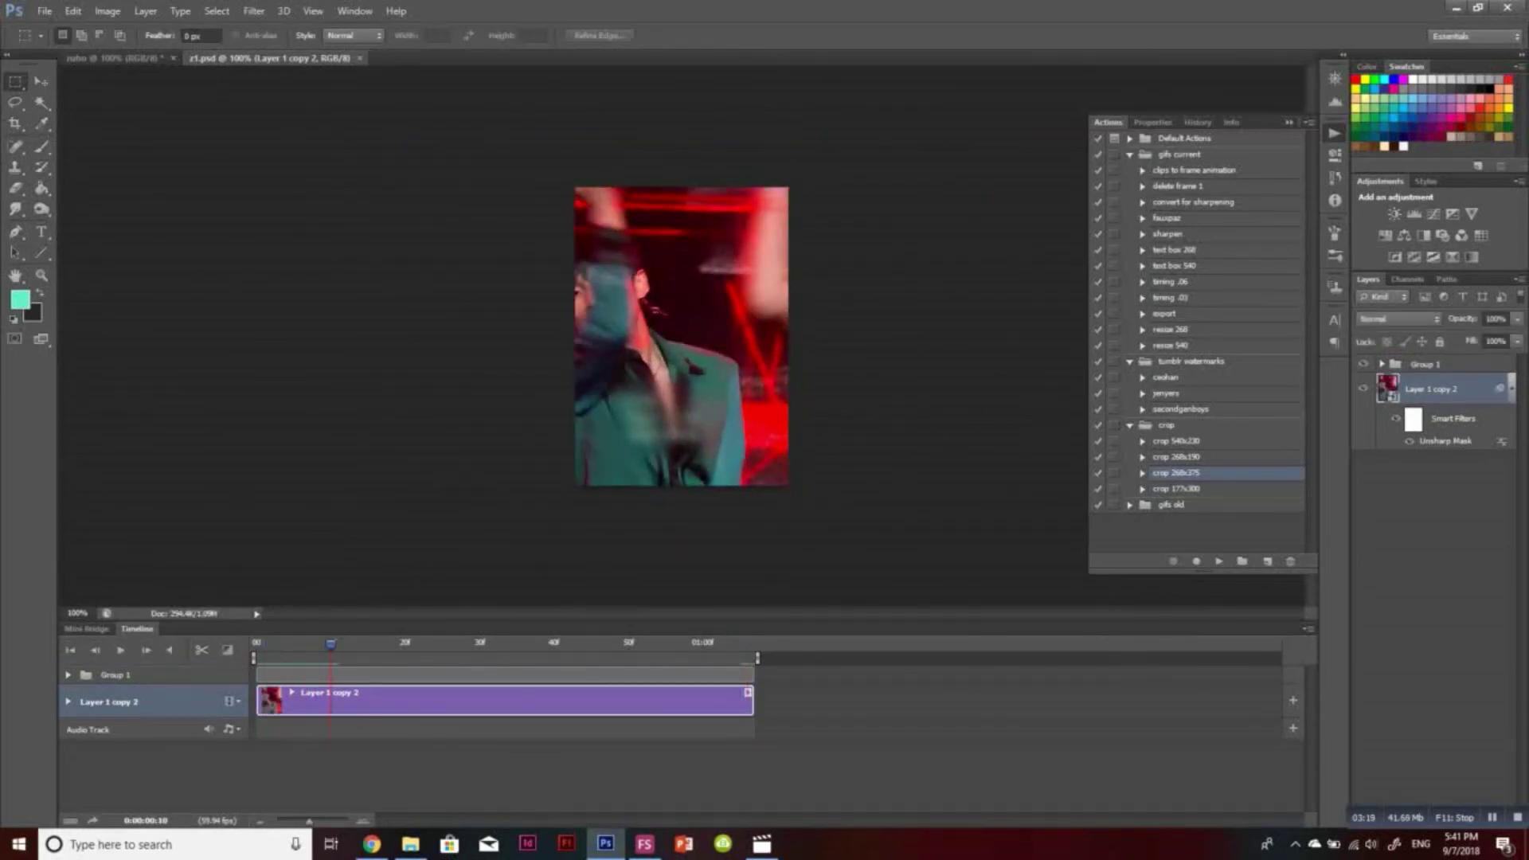
{"action": "key", "text": "v"}
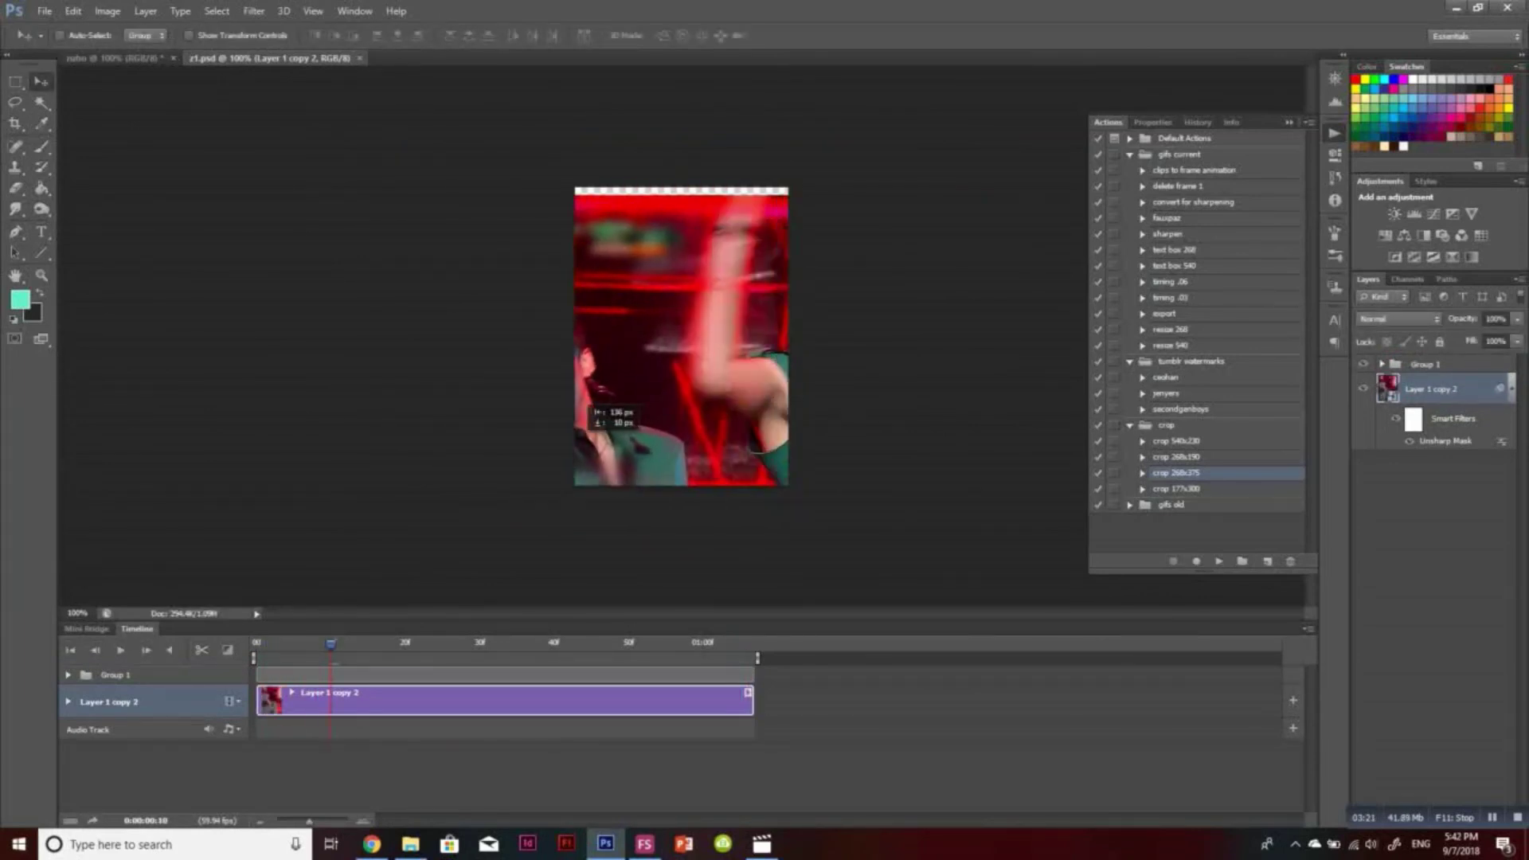
{"action": "left_click_drag", "start_coordinate": [655, 237], "coordinate": [721, 237]}
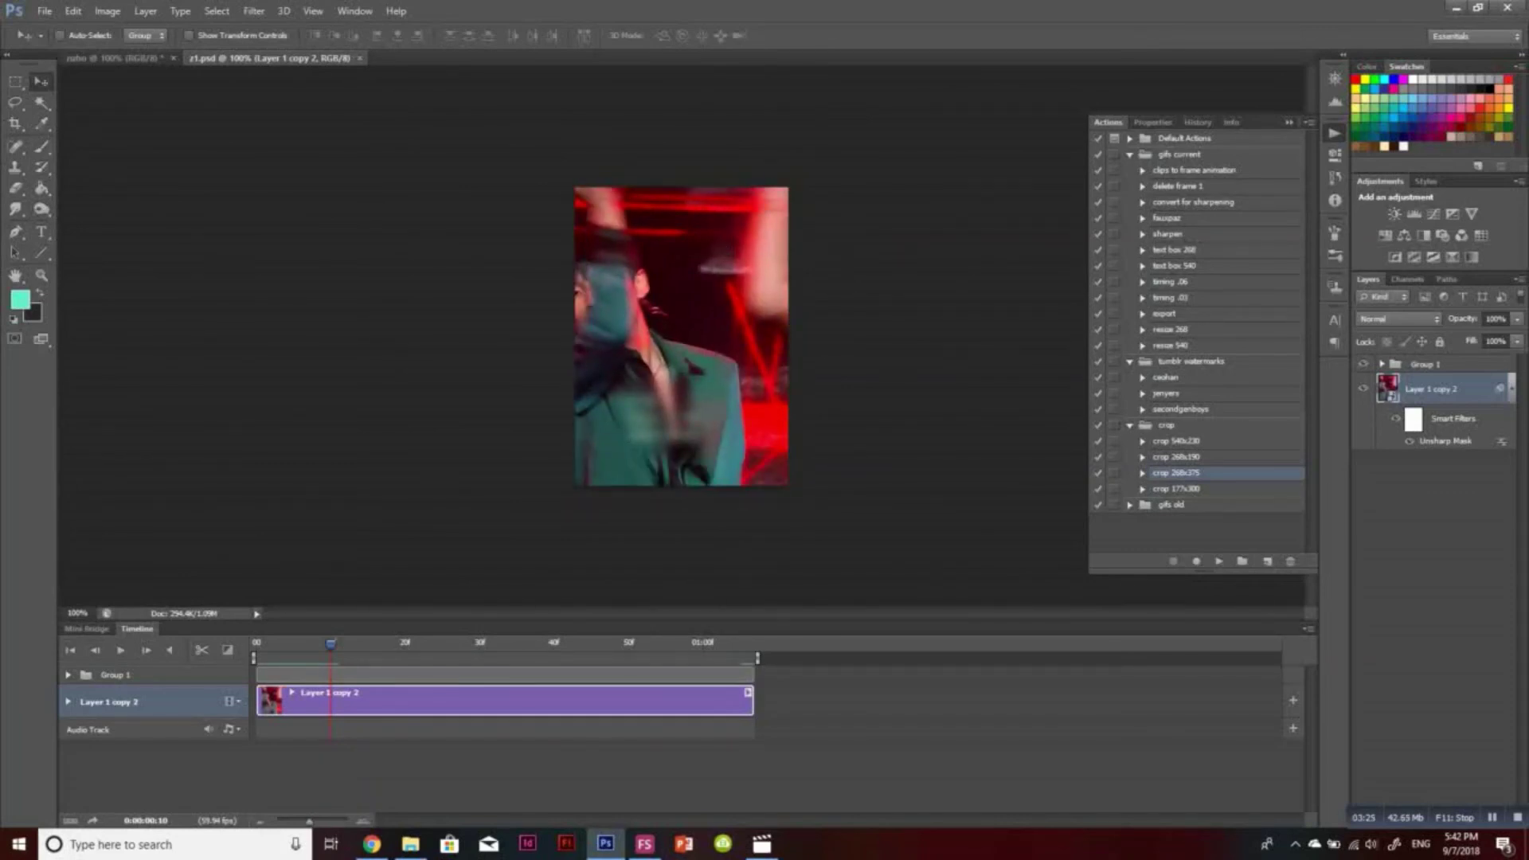
Switch to the zuho document and delete Layer 1 copy 2 from its video group
{"action": "key", "text": "ctrl+Tab"}
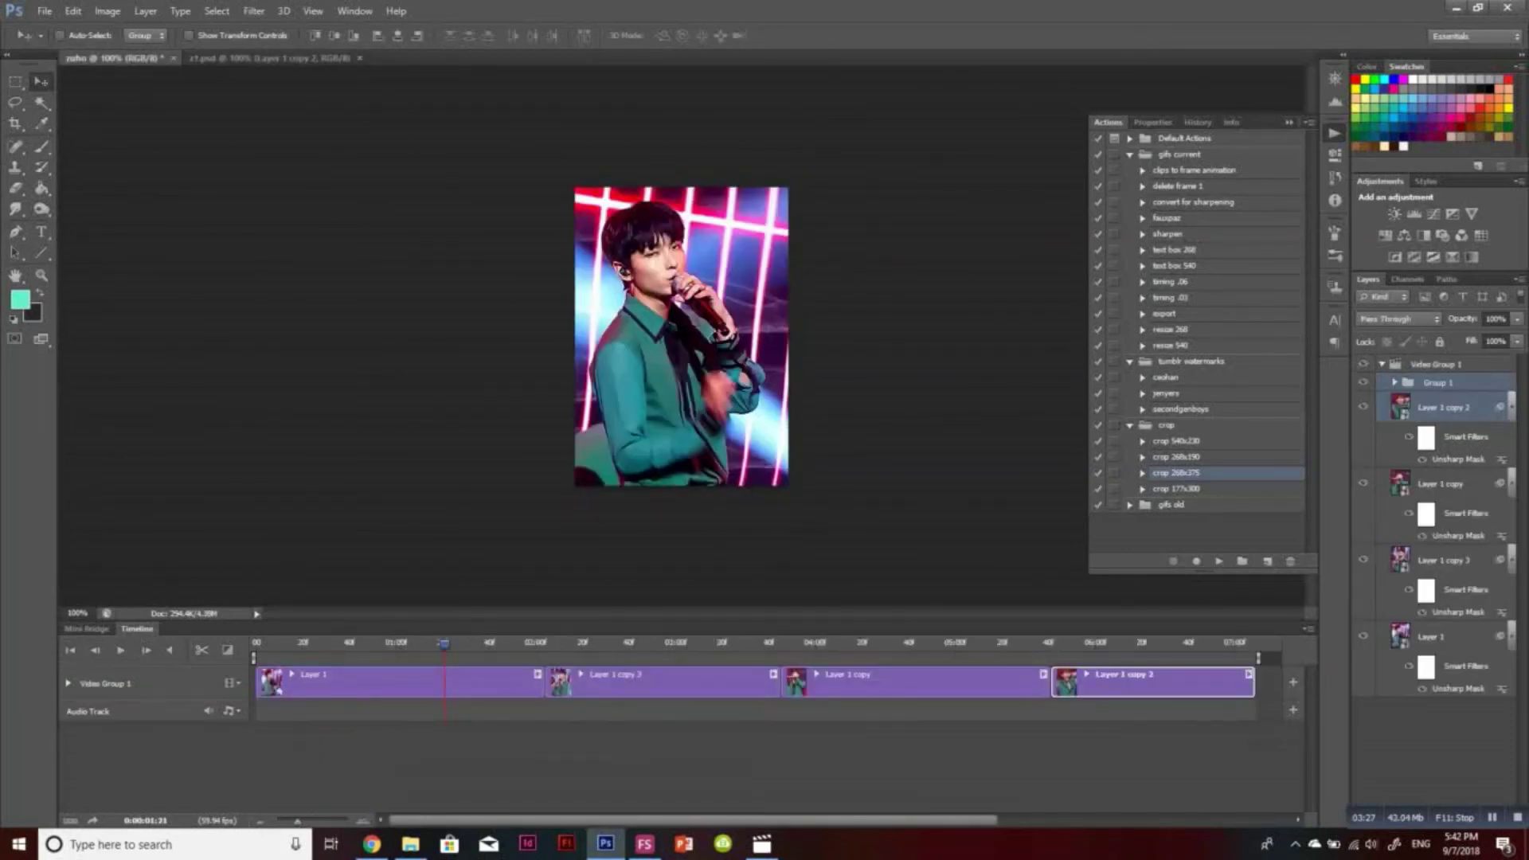
{"action": "left_click", "coordinate": [1443, 407]}
{"action": "key", "text": "Delete"}
Duplicate Group 1 and Layer 1 copy into a new document named z2 and save it as z2.psd with a video timeline
{"action": "left_click", "coordinate": [1440, 383], "text": "ctrl"}
{"action": "right_click", "coordinate": [1440, 383]}
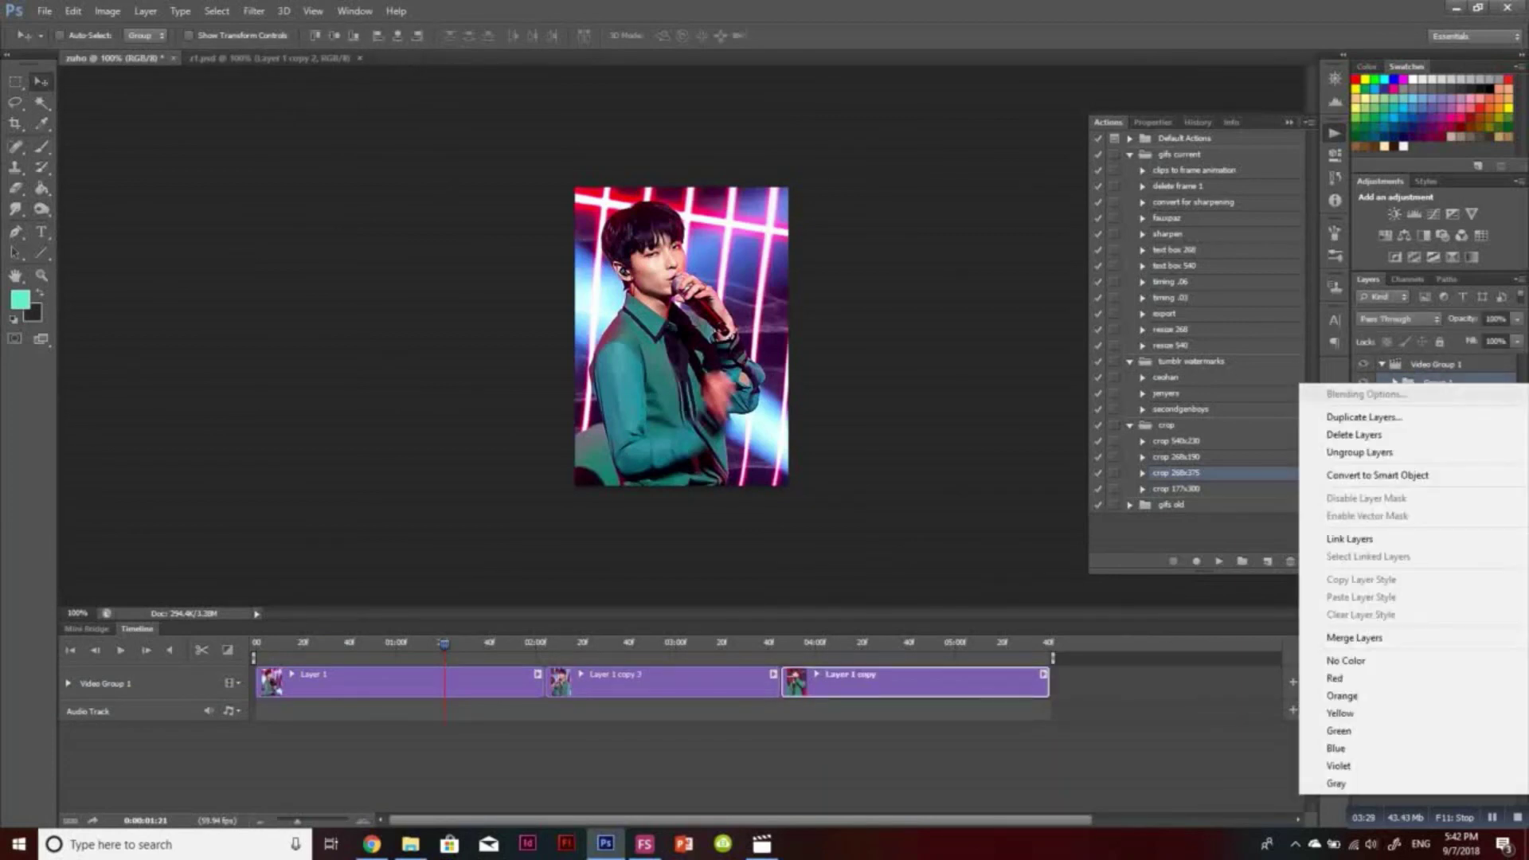
{"action": "left_click", "coordinate": [1363, 416]}
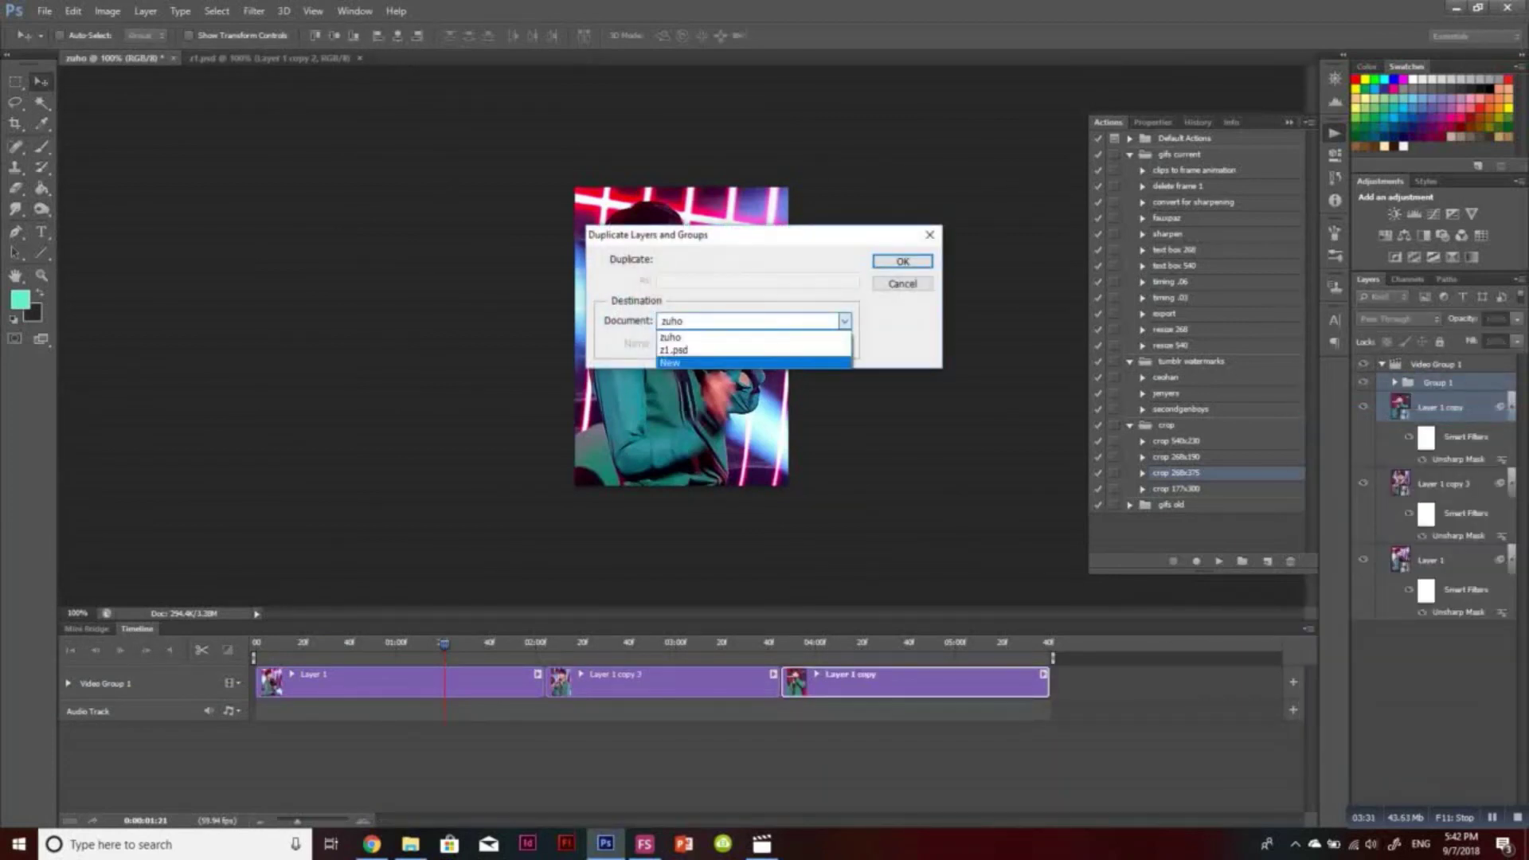
{"action": "left_click", "coordinate": [690, 363]}
{"action": "type", "text": "z"}
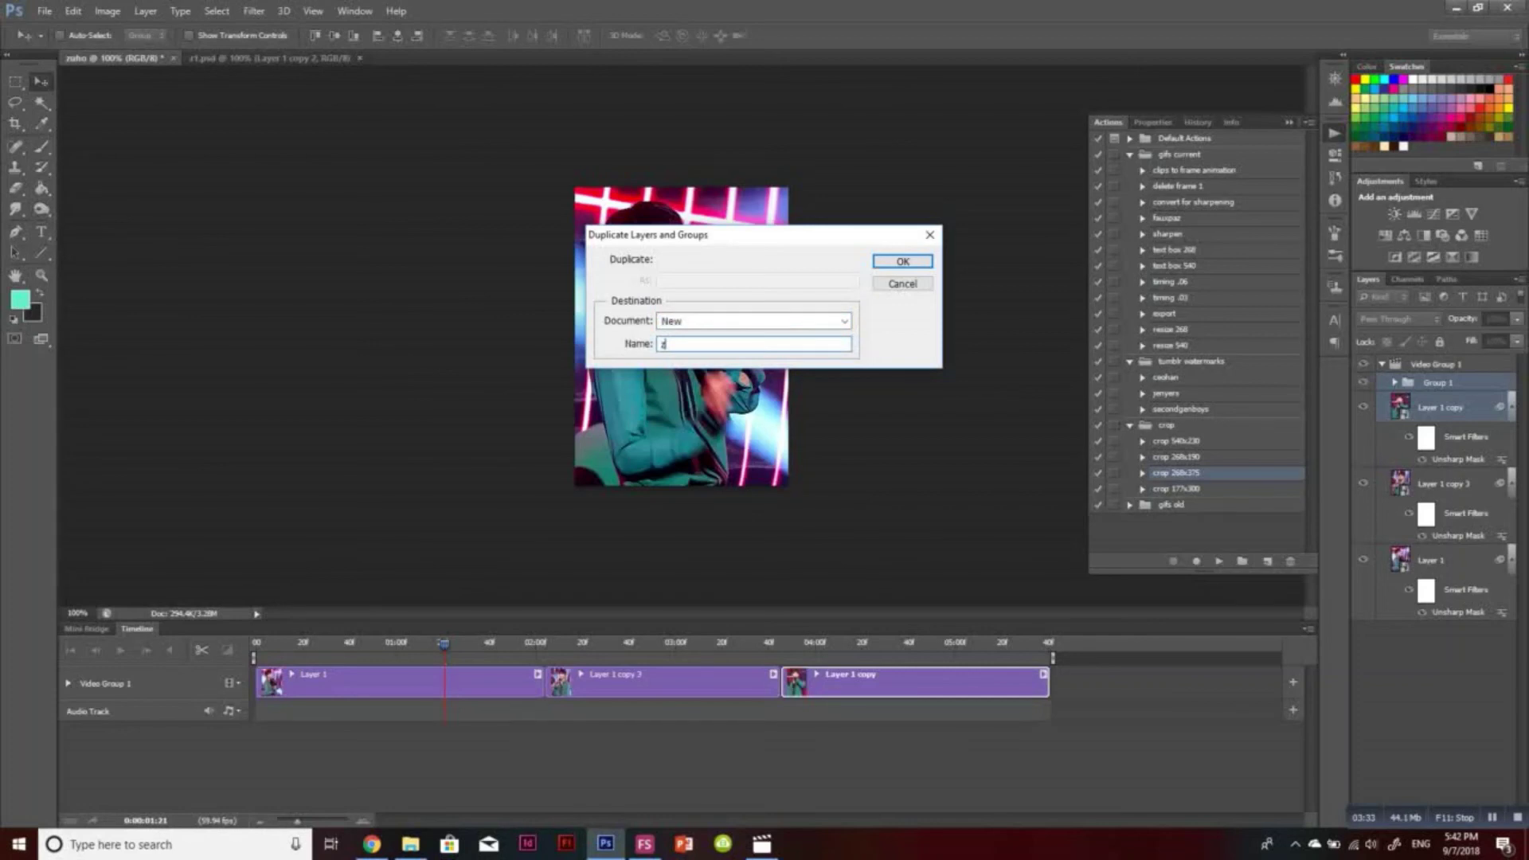
{"action": "type", "text": "2"}
{"action": "key", "text": "Return"}
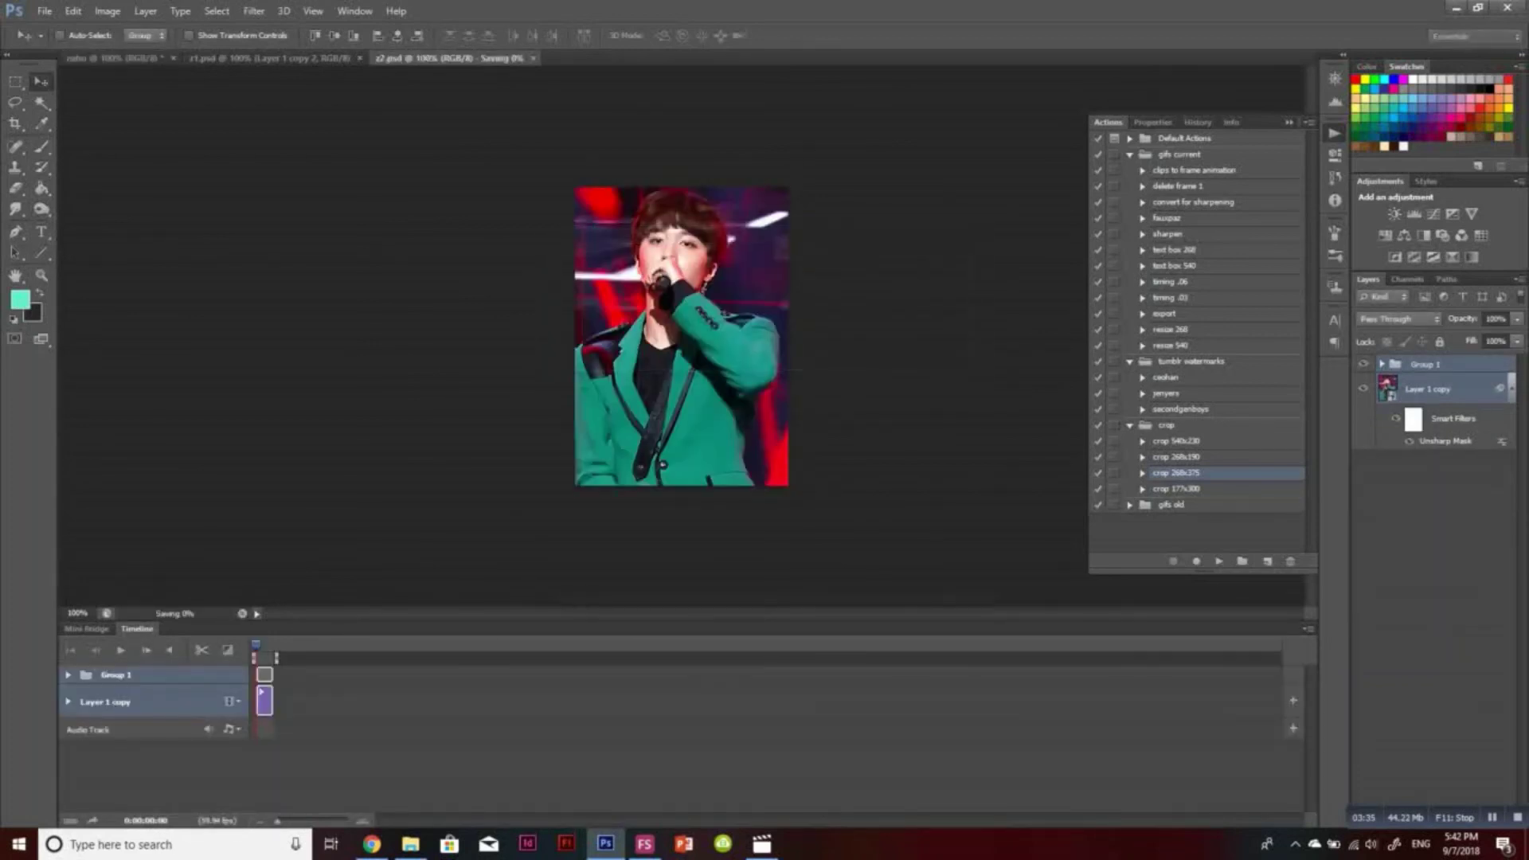
Shift the z2 footage right to center the dark-haired dancer on the left of the shot, playing the clip to check the framing
{"action": "left_click_drag", "start_coordinate": [657, 414], "coordinate": [867, 377]}
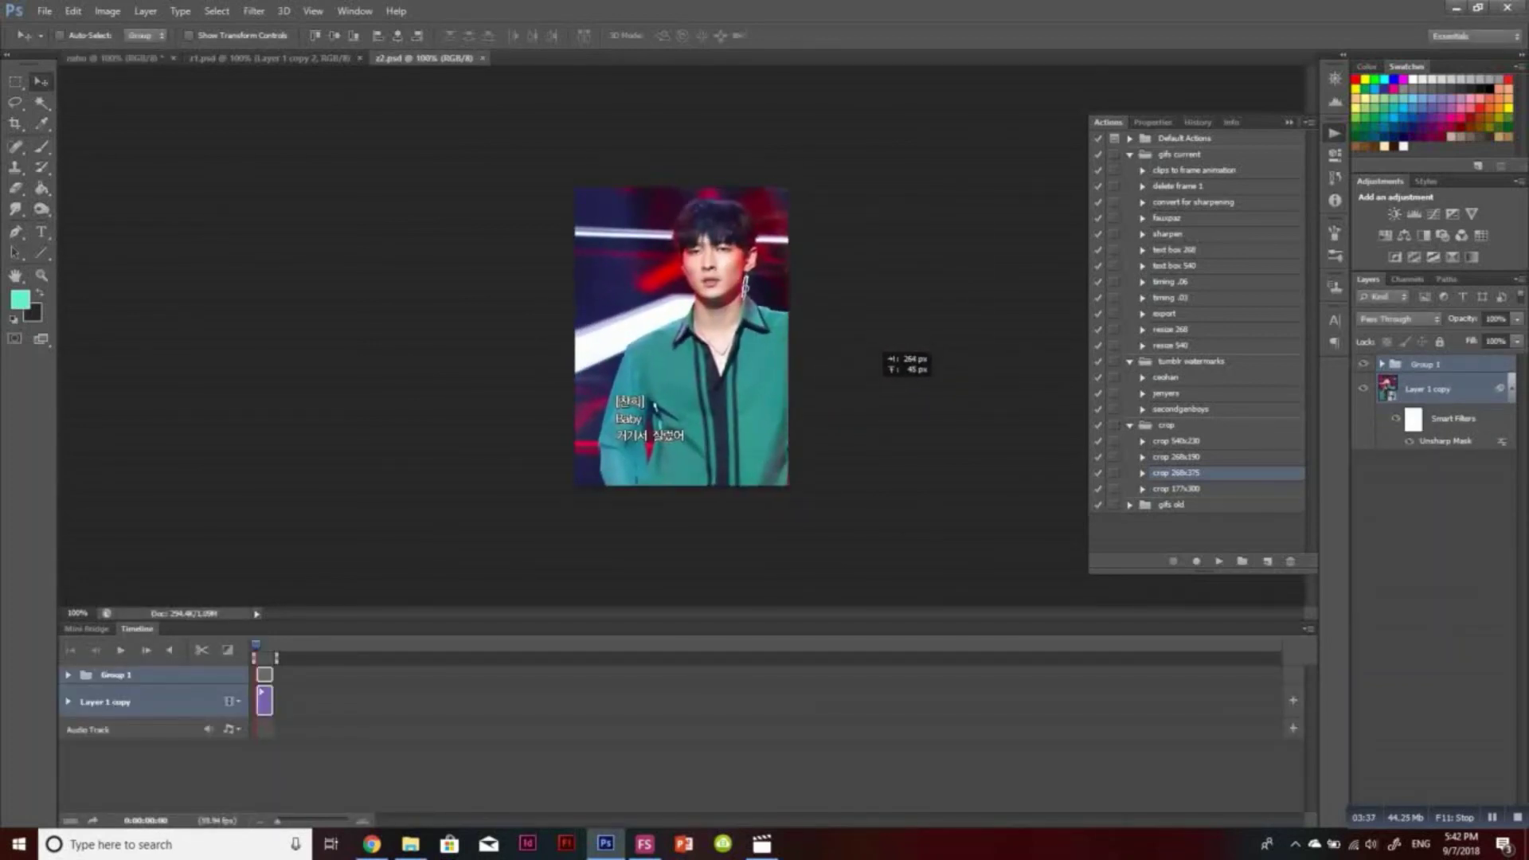
{"action": "key", "text": "space"}
{"action": "left_click_drag", "start_coordinate": [277, 822], "coordinate": [305, 822]}
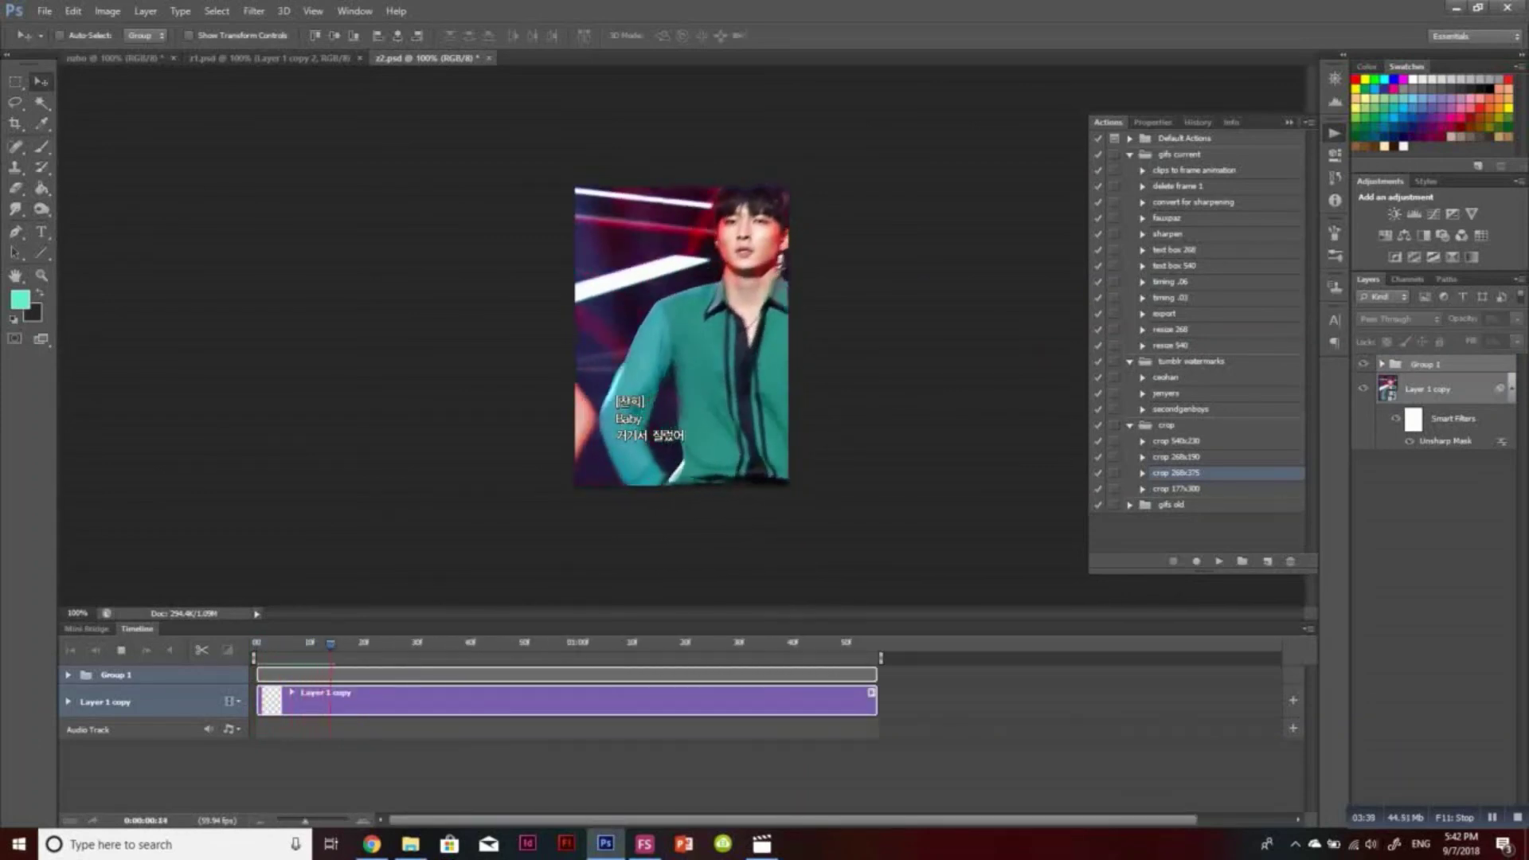
{"action": "key", "text": "space"}
{"action": "left_click_drag", "start_coordinate": [930, 516], "coordinate": [882, 522]}
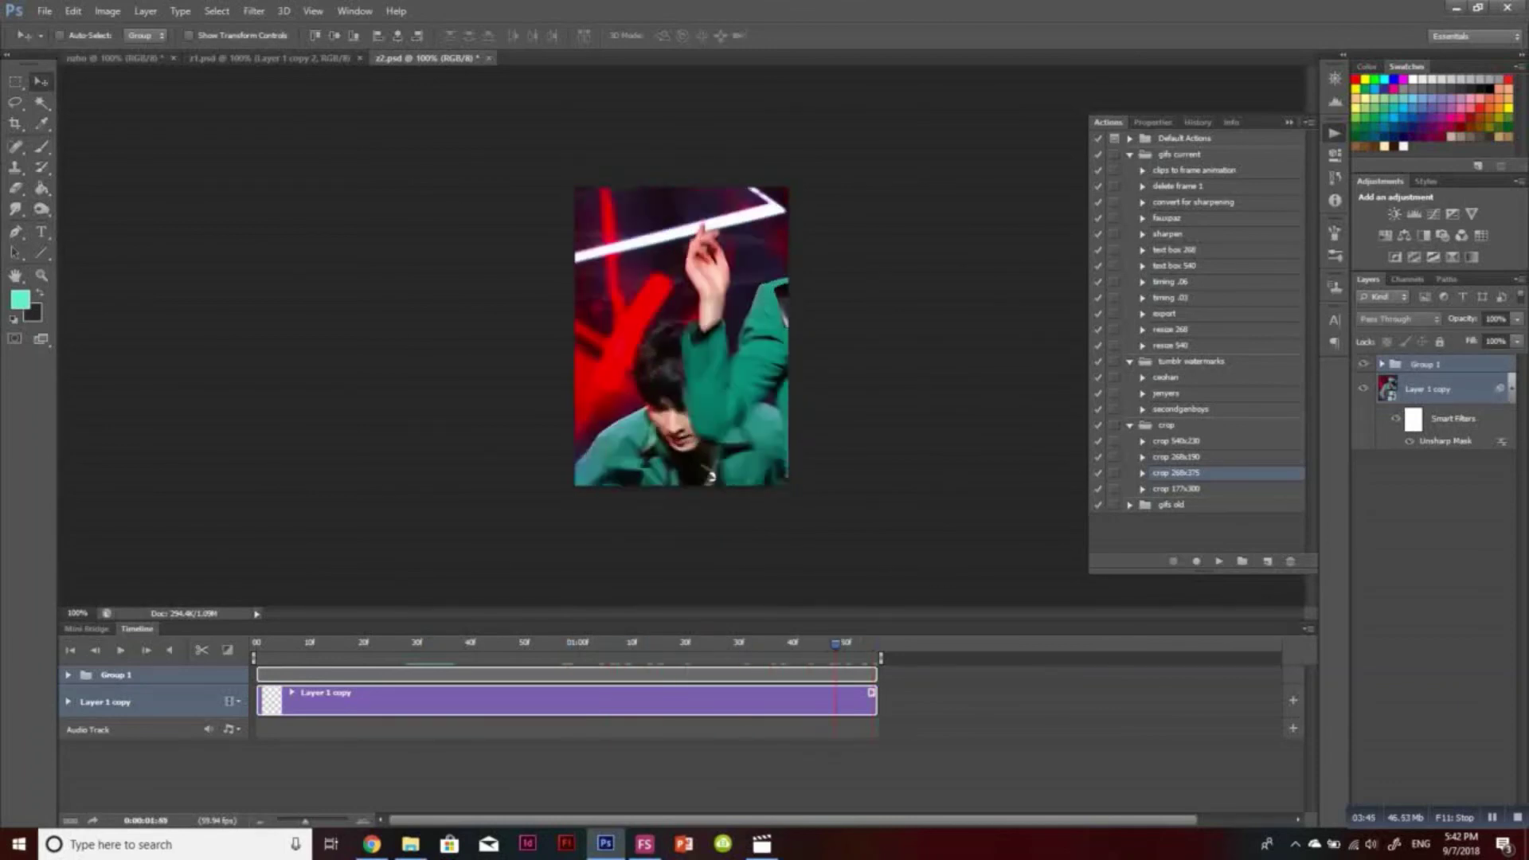
Trim the end of the z2 clip to about 1 second 20 frames and open the smart object contents of Layer 1 copy
{"action": "left_click_drag", "start_coordinate": [876, 701], "coordinate": [683, 701]}
{"action": "left_click_drag", "start_coordinate": [658, 644], "coordinate": [256, 643]}
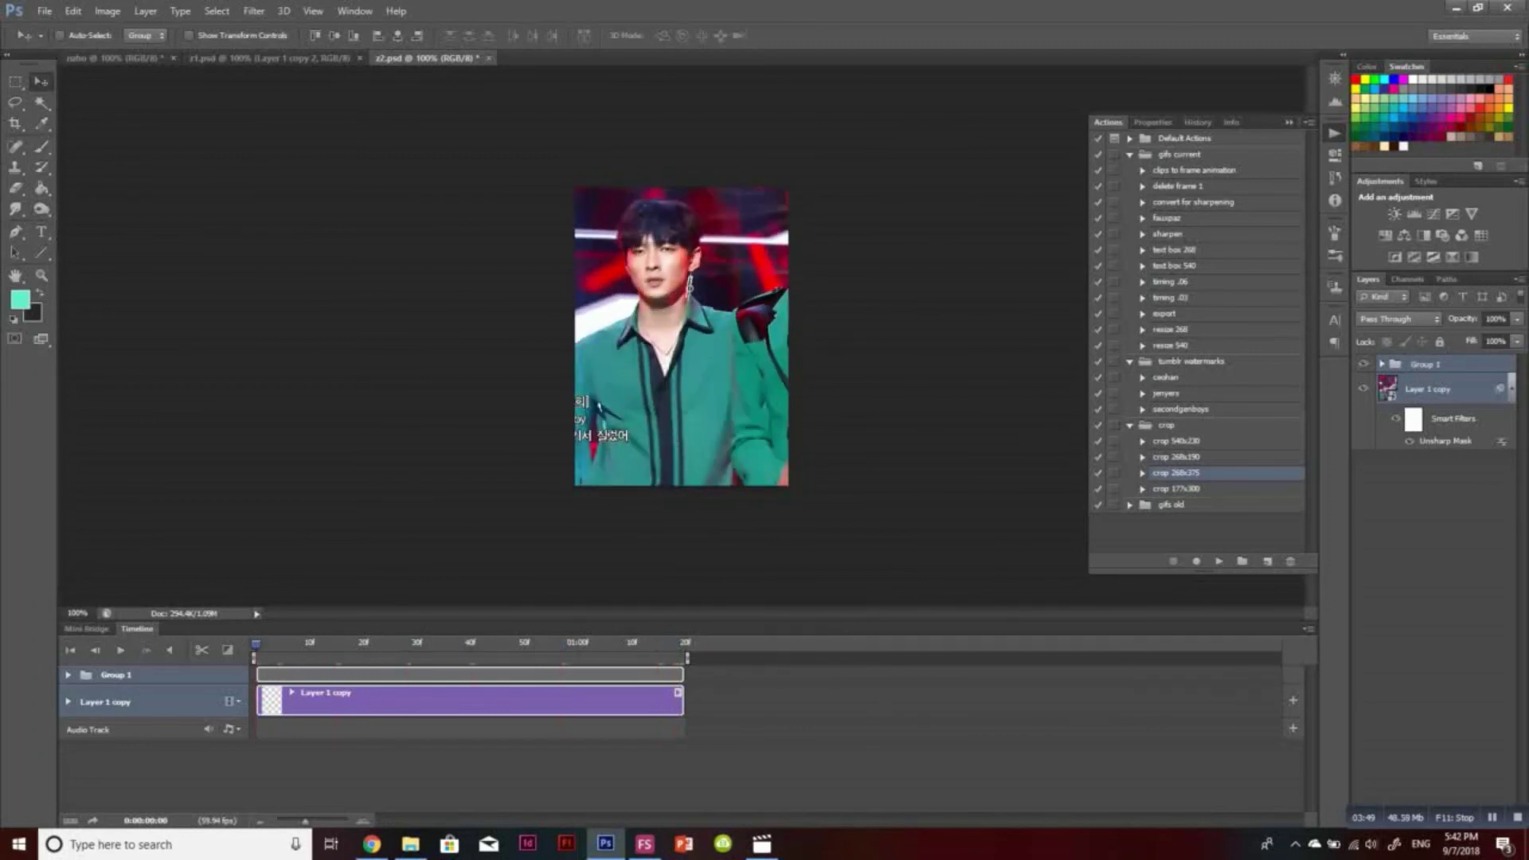
{"action": "right_click", "coordinate": [1430, 389]}
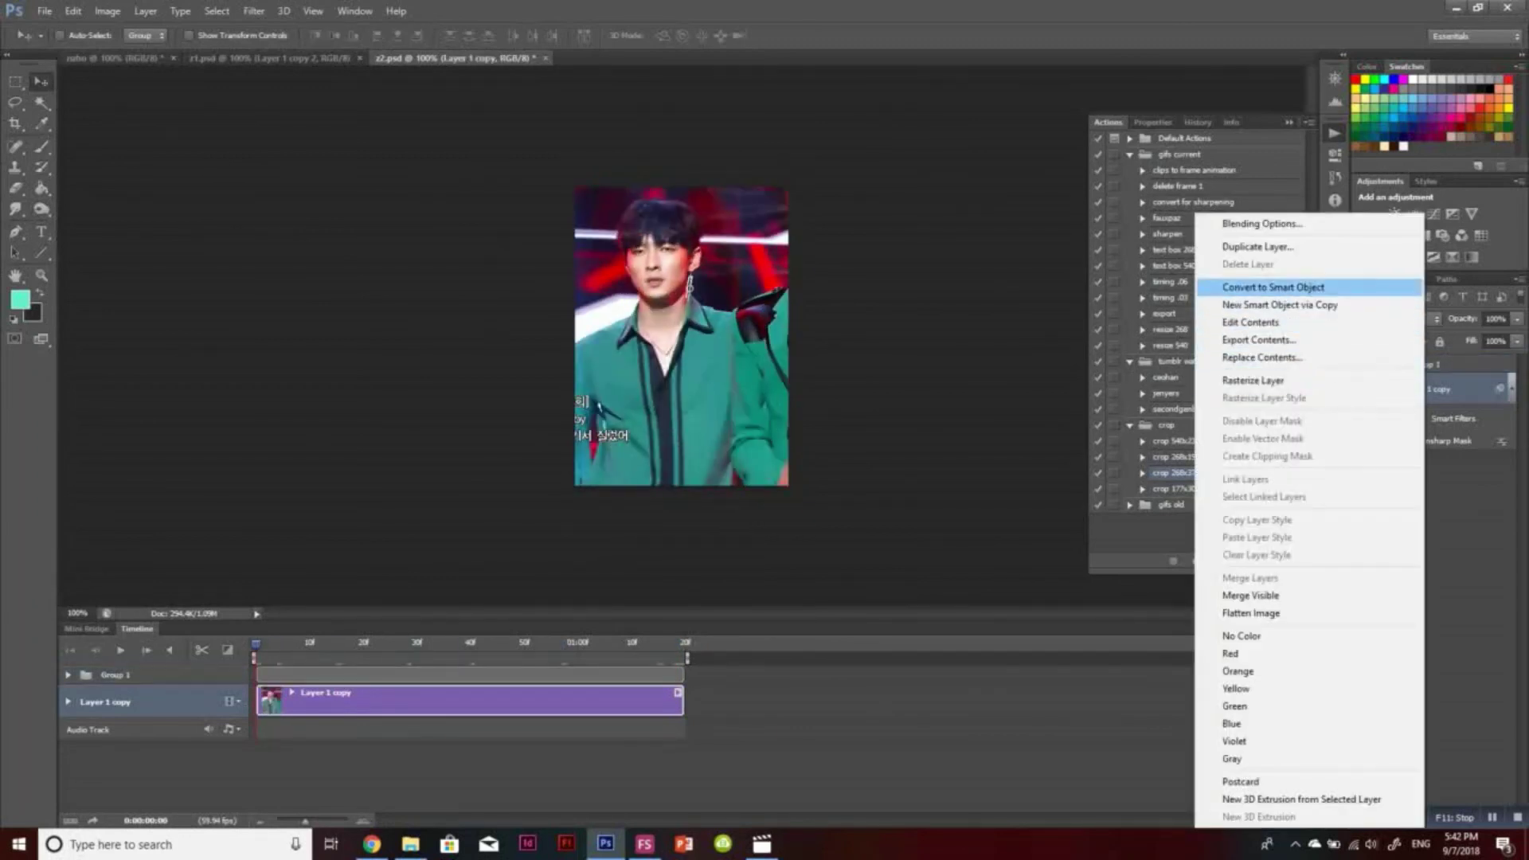
{"action": "left_click", "coordinate": [1251, 322]}
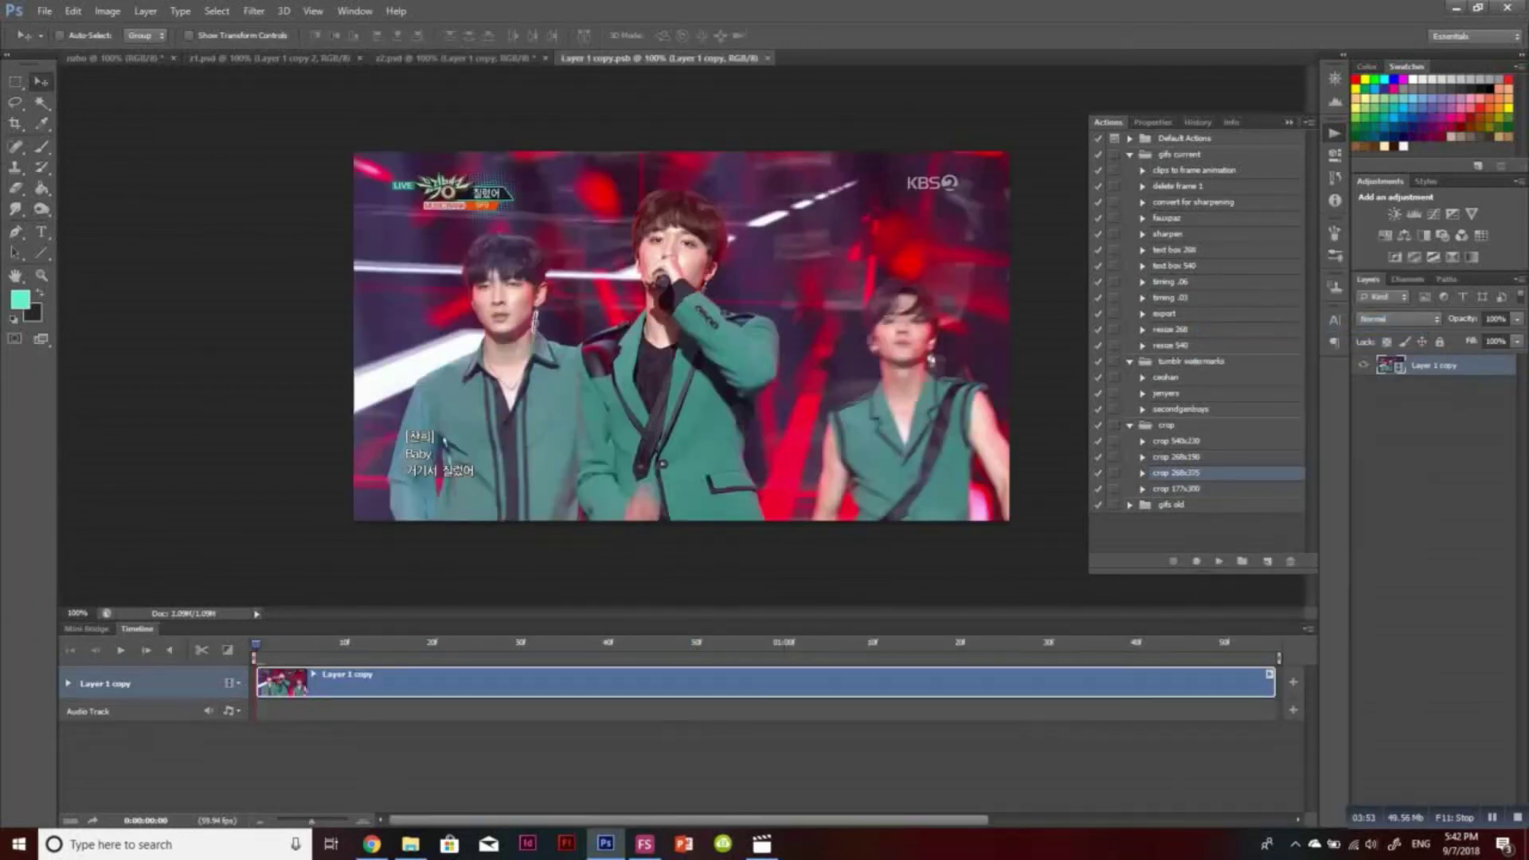
Select the upper-left show logo and the lyric caption with rectangular marquees and convert Layer 1 copy to a smart object
{"action": "key", "text": "m"}
{"action": "left_click_drag", "start_coordinate": [466, 239], "coordinate": [556, 243]}
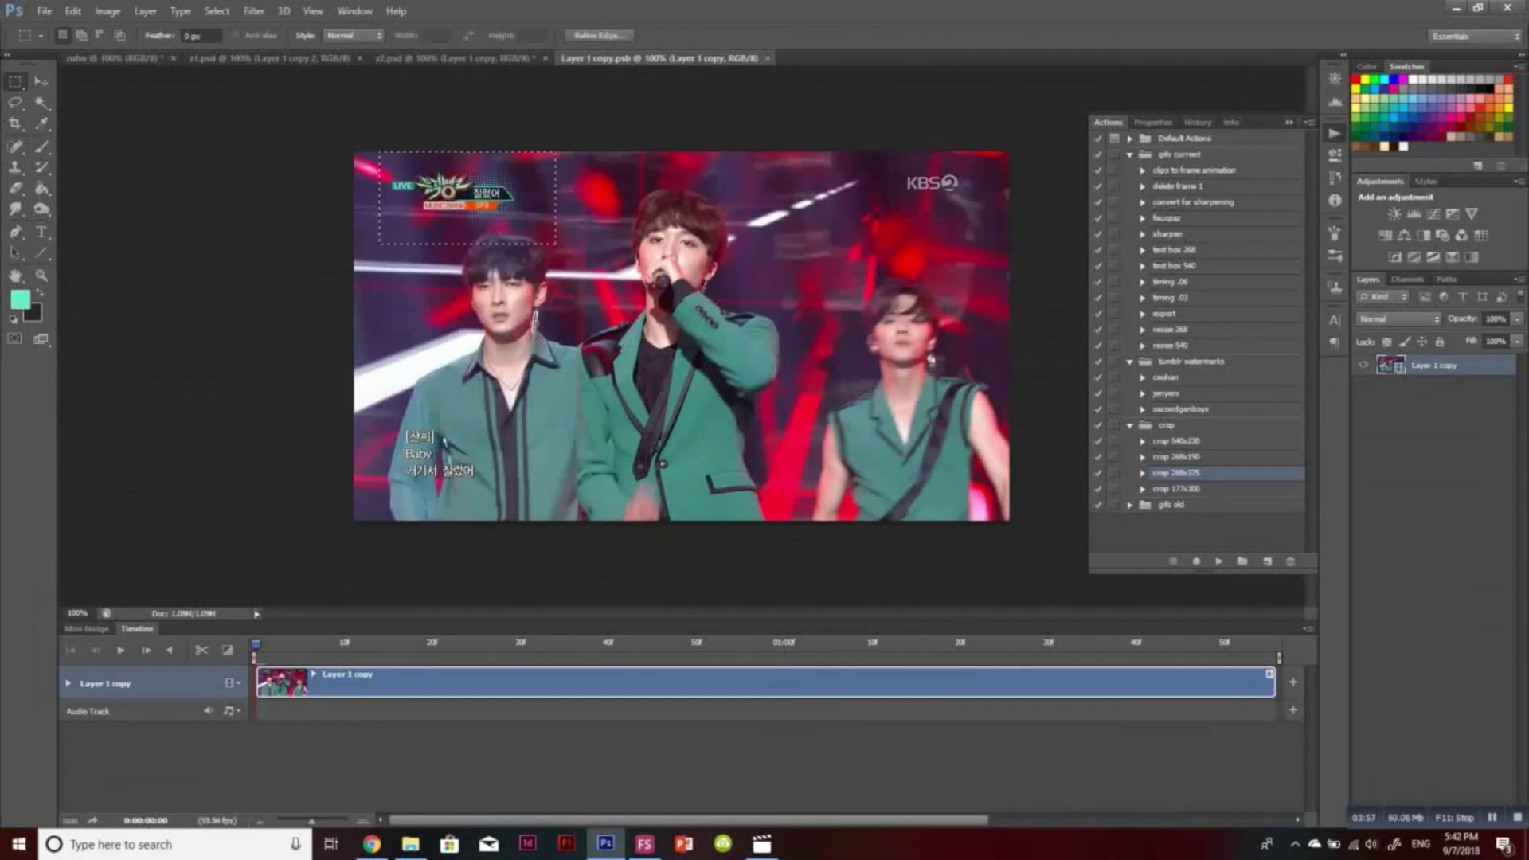
{"action": "left_click_drag", "start_coordinate": [396, 420], "coordinate": [498, 501]}
{"action": "right_click", "coordinate": [1433, 364]}
{"action": "left_click", "coordinate": [1383, 357]}
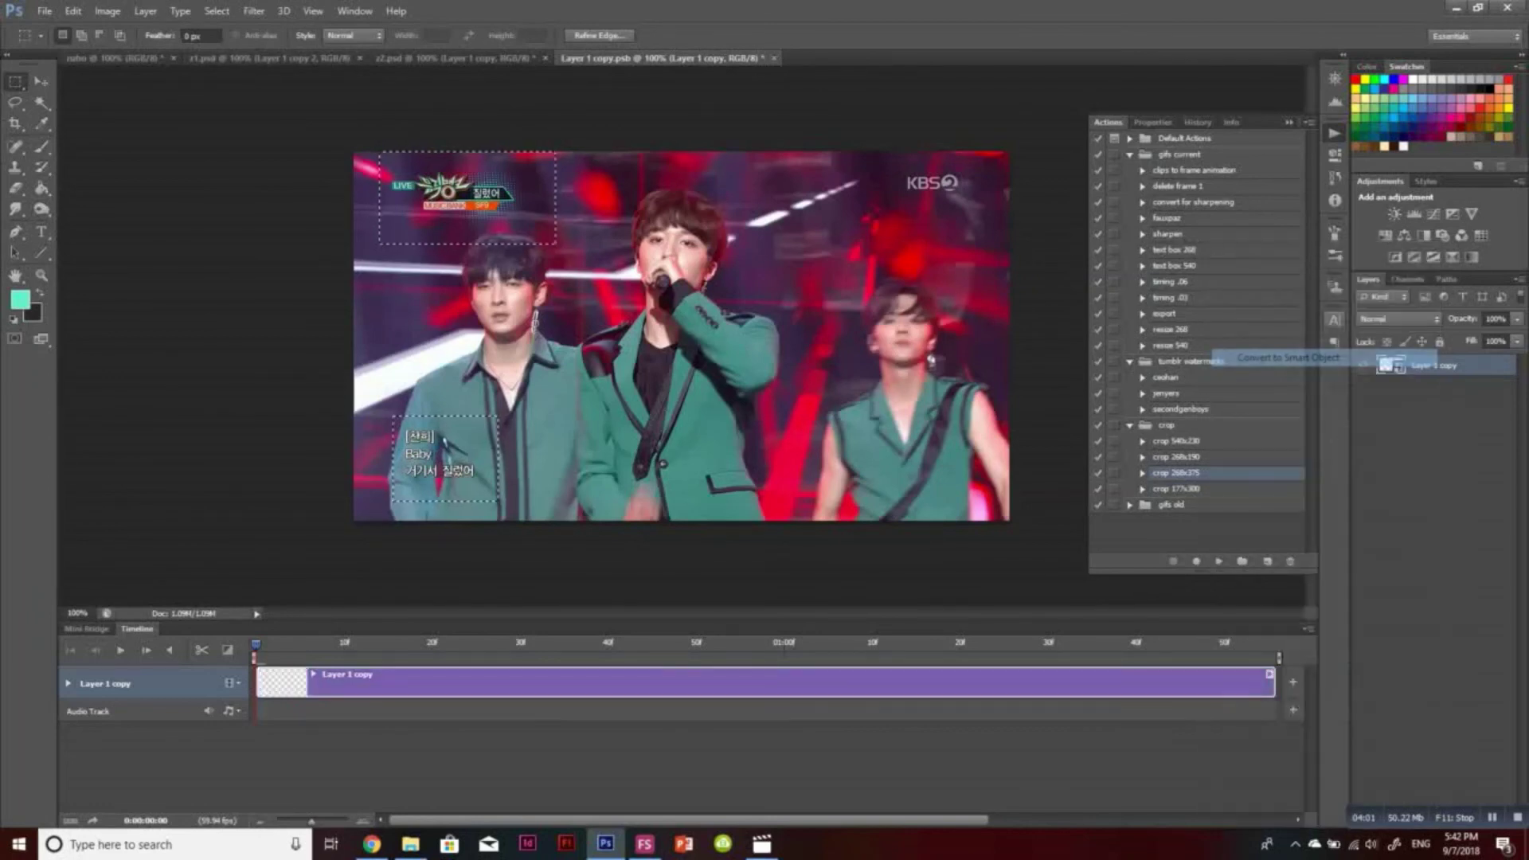
Feather the rectangular selections around the show logo and the lyric caption
{"action": "left_click", "coordinate": [217, 12]}
{"action": "mouse_move", "coordinate": [263, 187]}
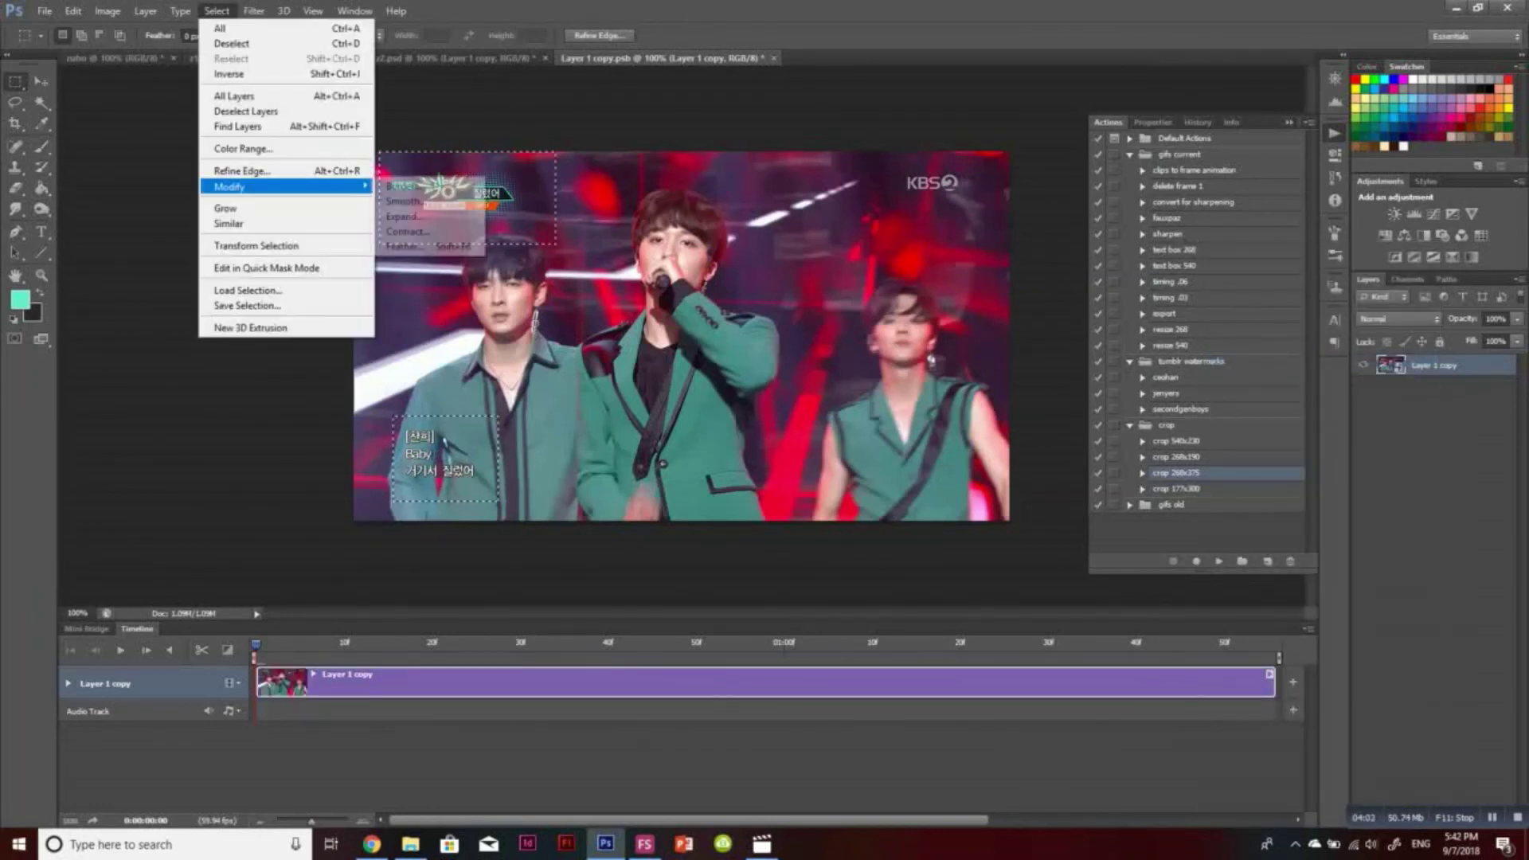
{"action": "left_click", "coordinate": [405, 247]}
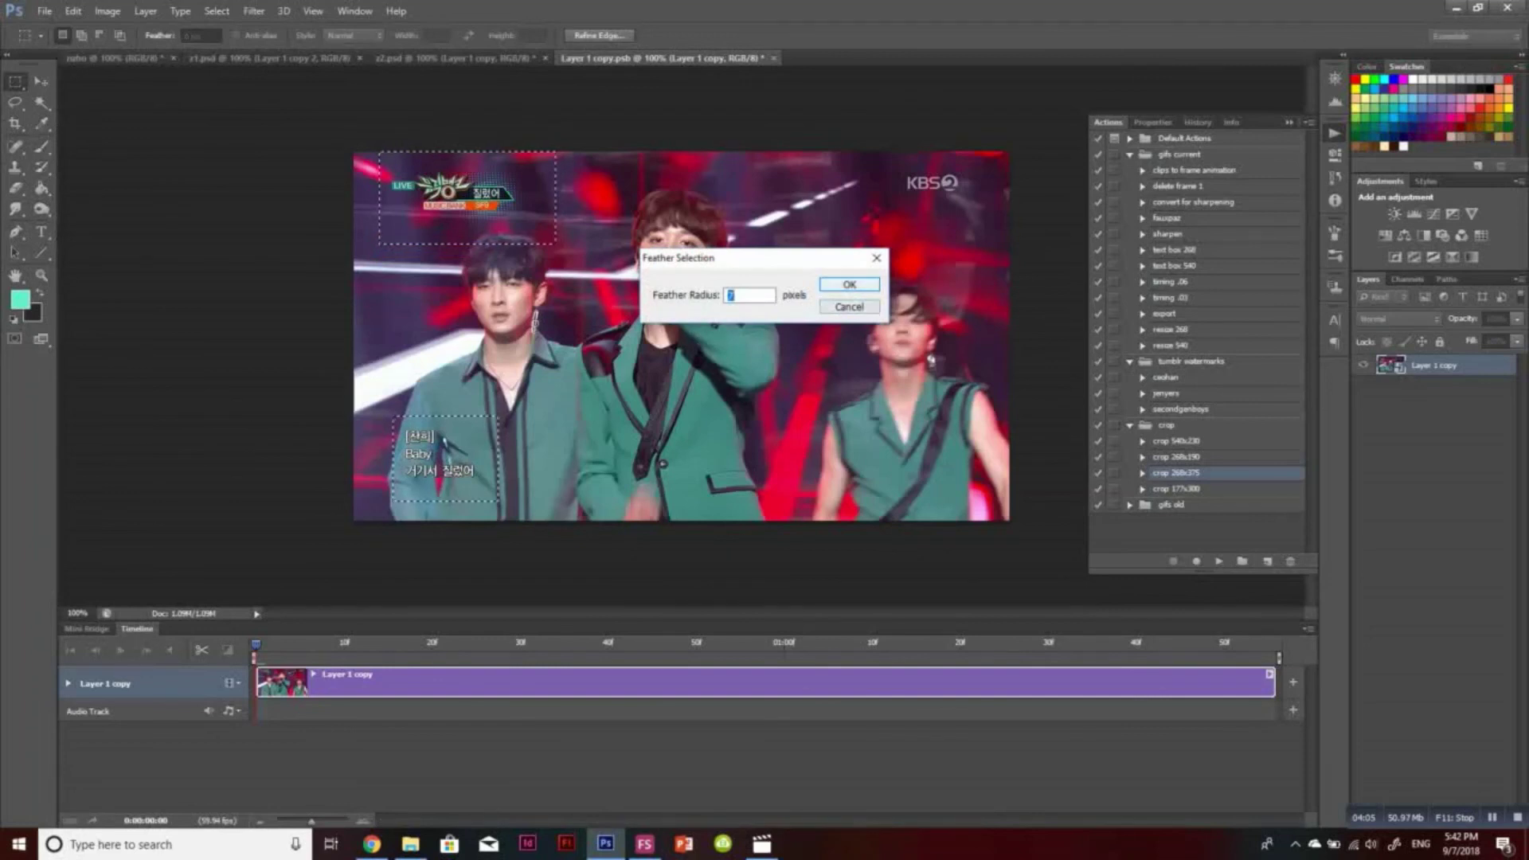
{"action": "key", "text": "Return"}
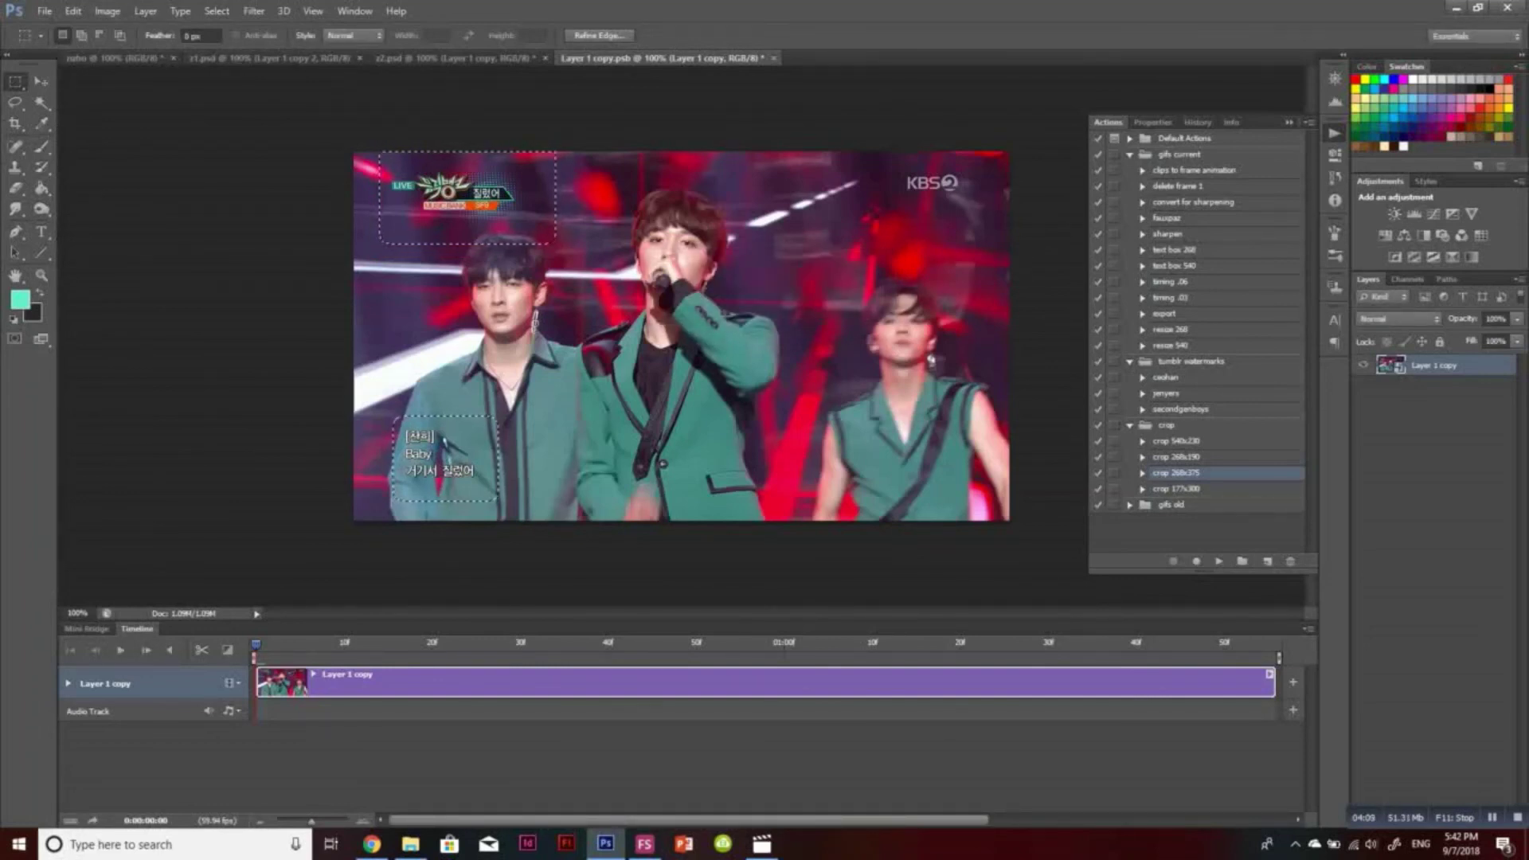
{"action": "key", "text": "ctrl+alt+f"}
{"action": "key", "text": "Return"}
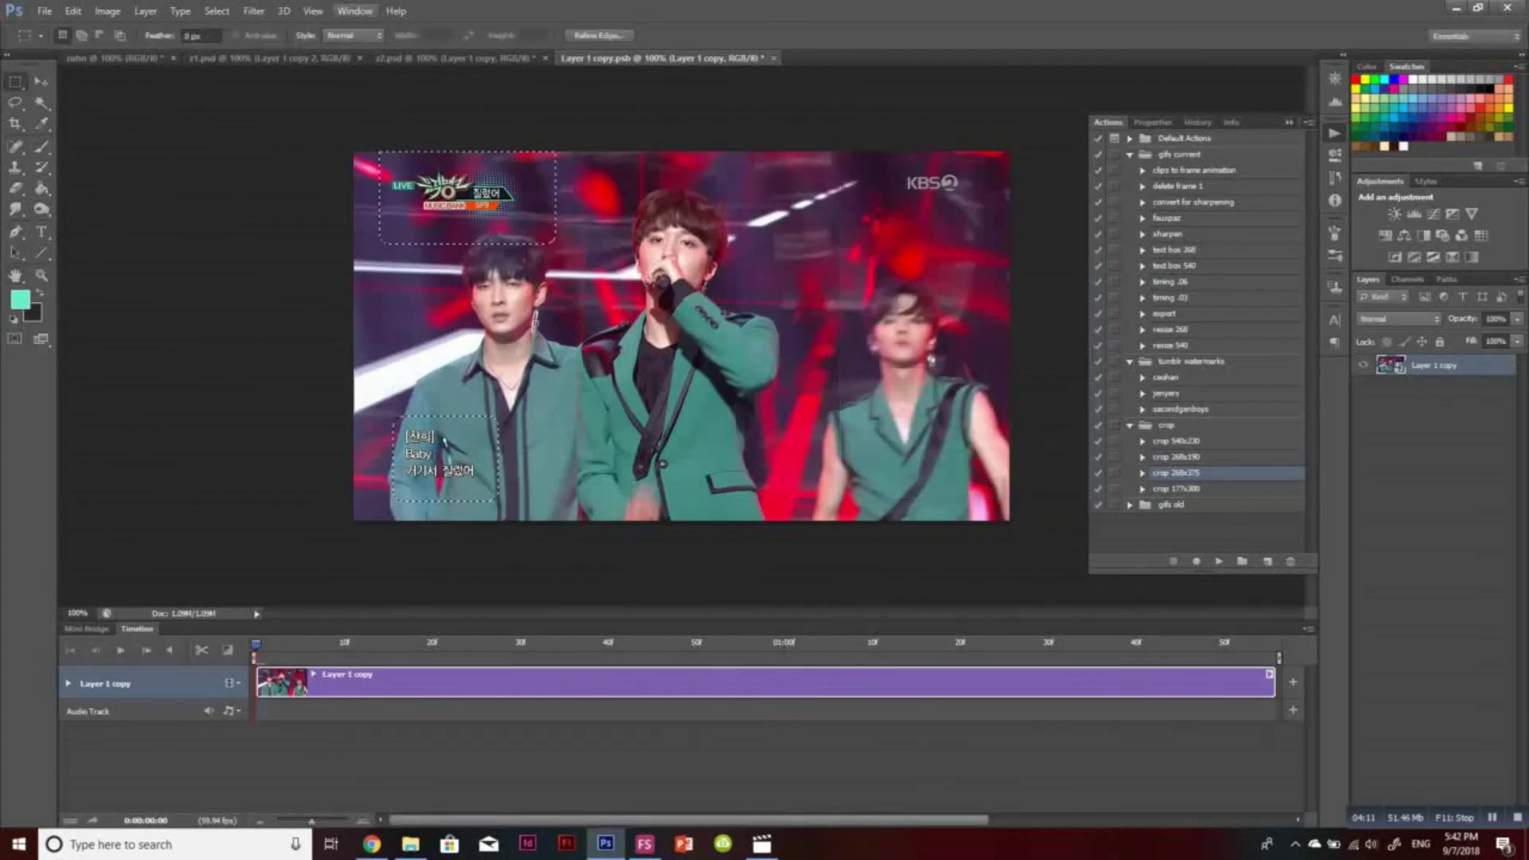
Apply a Gaussian Blur to the feathered logo and caption areas, then save and close the smart object contents
{"action": "left_click", "coordinate": [253, 11]}
{"action": "mouse_move", "coordinate": [271, 169]}
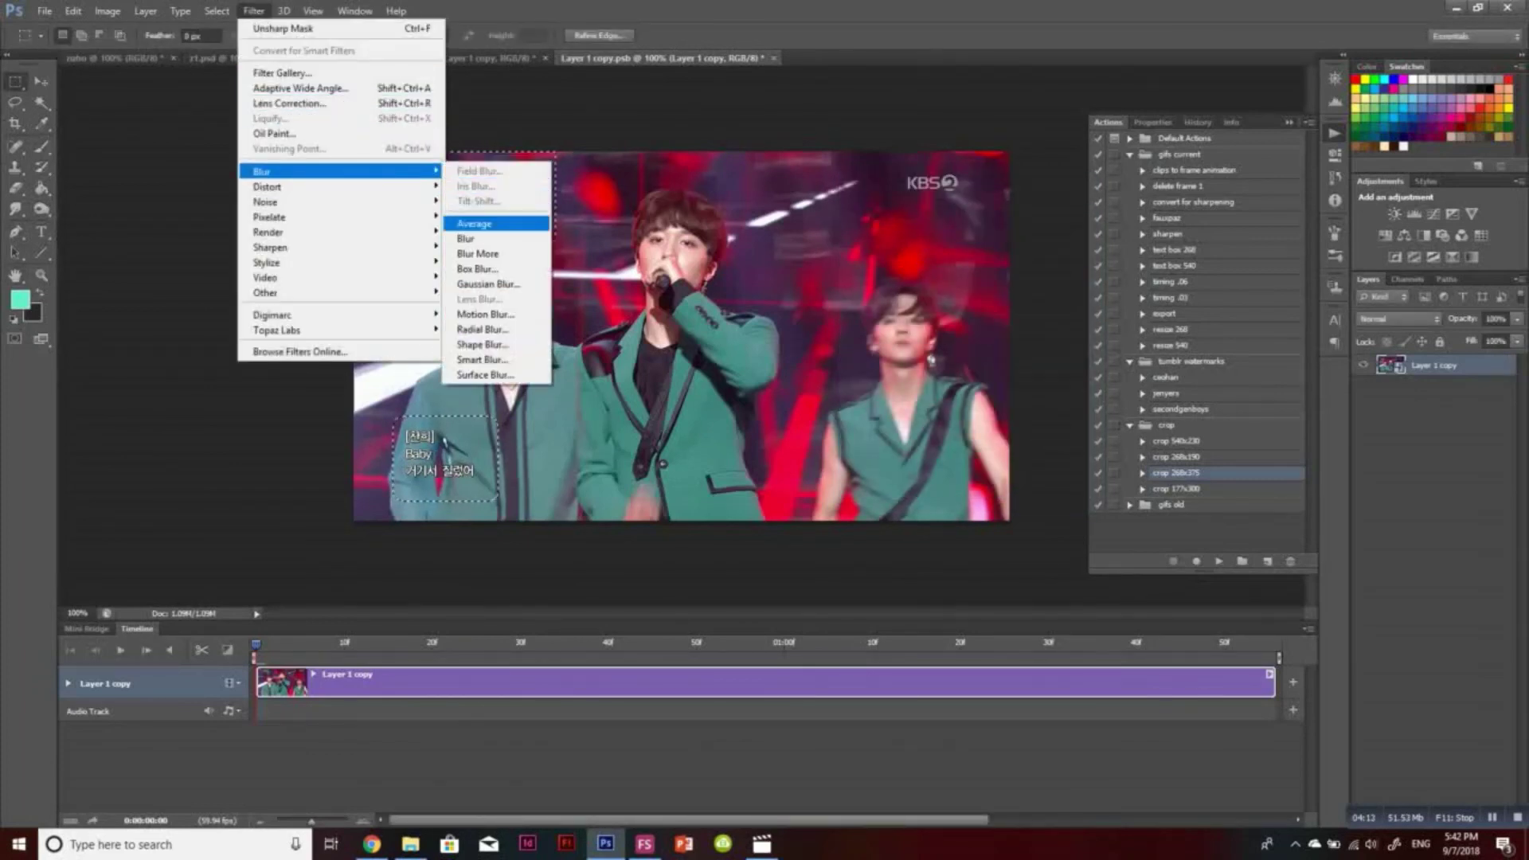
{"action": "left_click", "coordinate": [486, 283]}
{"action": "key", "text": "Return"}
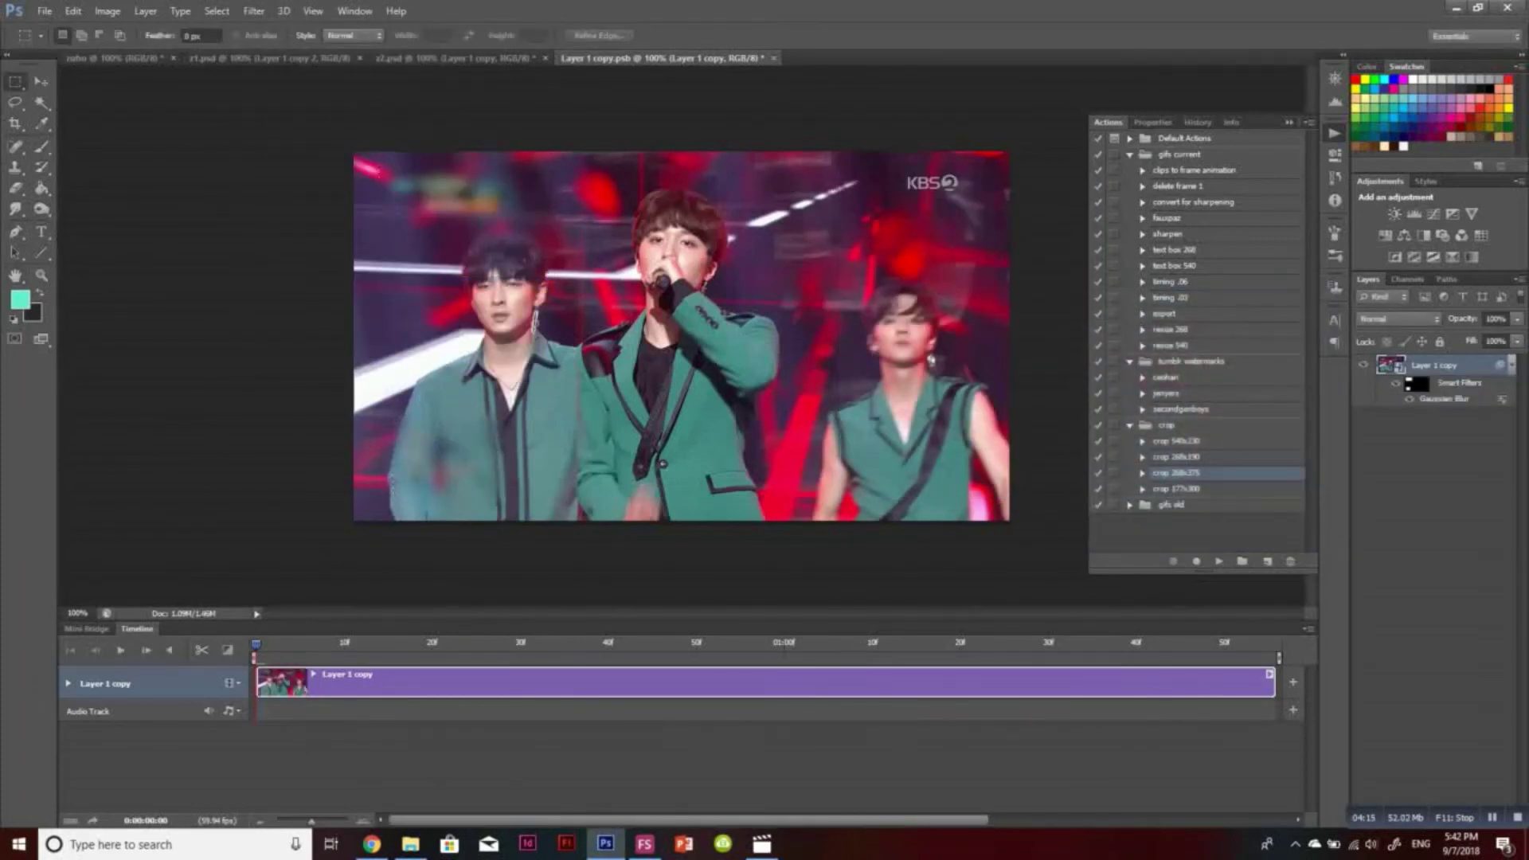
{"action": "key", "text": "ctrl+w"}
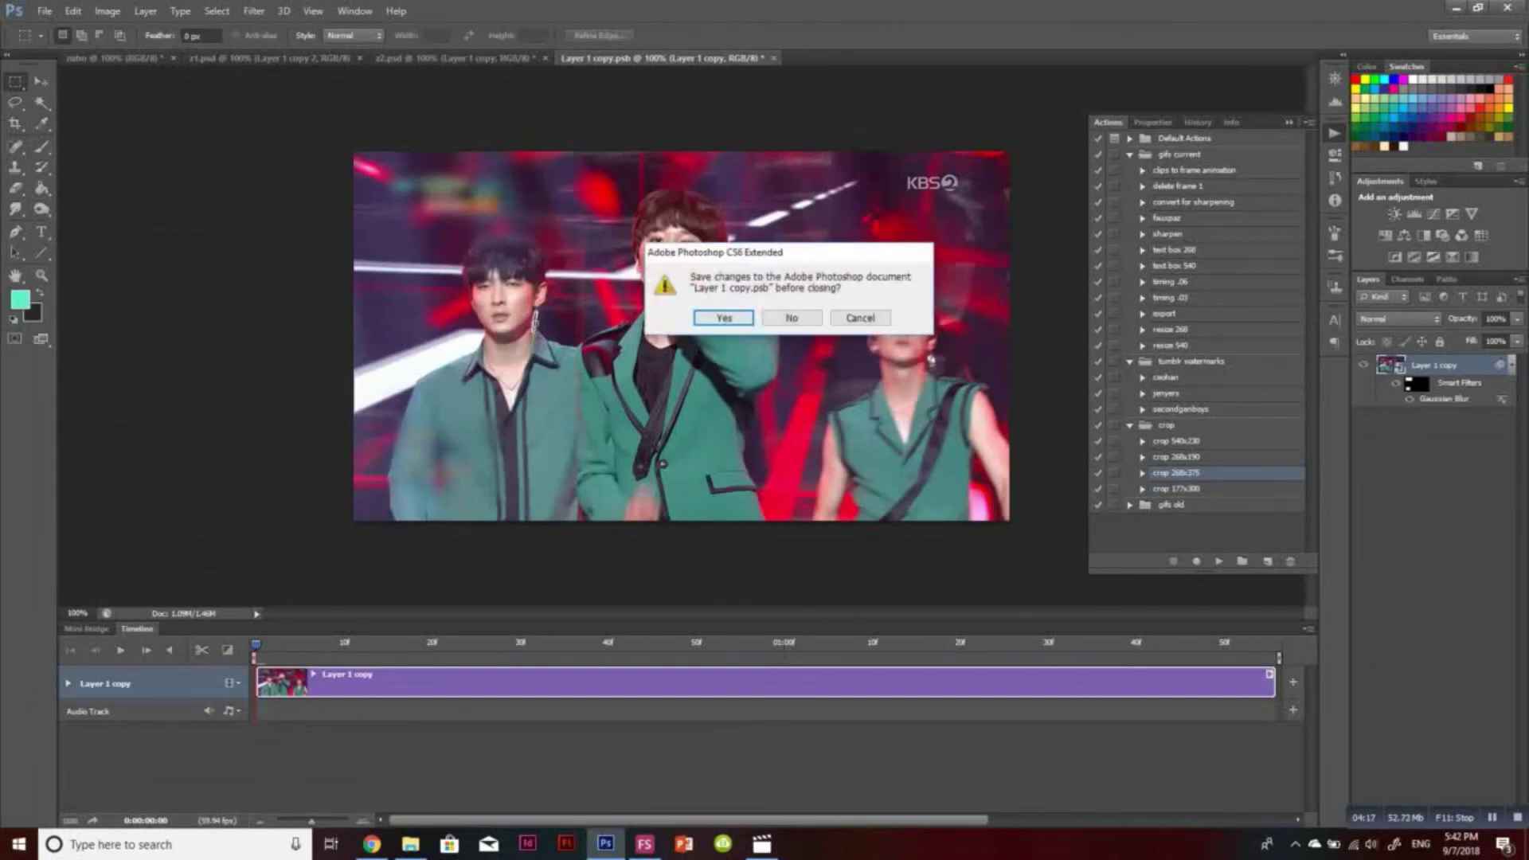
{"action": "key", "text": "Return"}
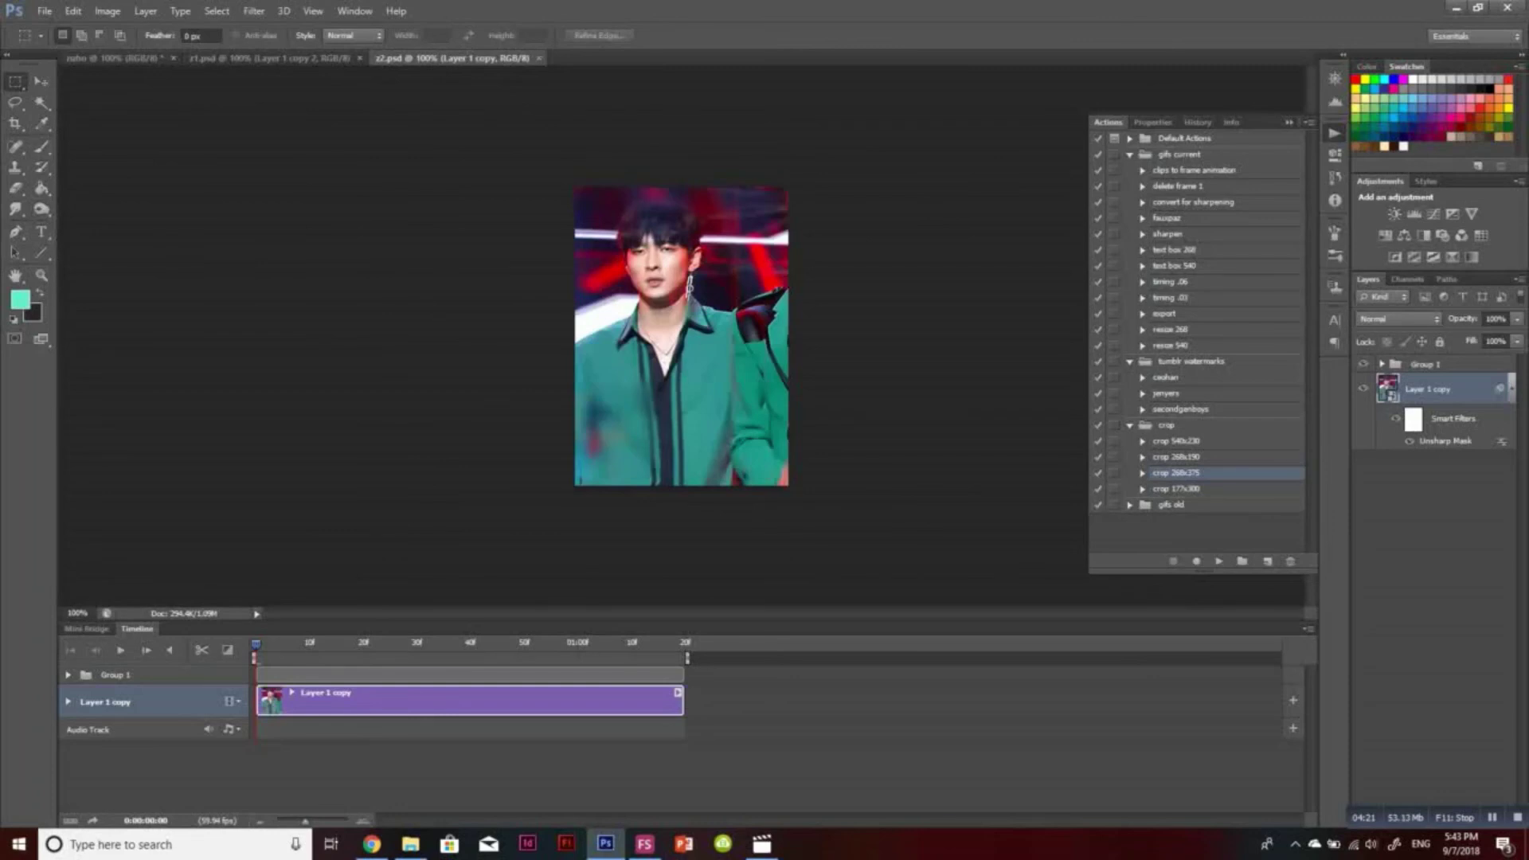
Enable Transform keyframing for Layer 1 copy in z2.psd and shift the footage right to center the dancer at the clip's start
{"action": "left_click", "coordinate": [68, 702]}
{"action": "left_click", "coordinate": [119, 725]}
{"action": "left_click", "coordinate": [42, 81]}
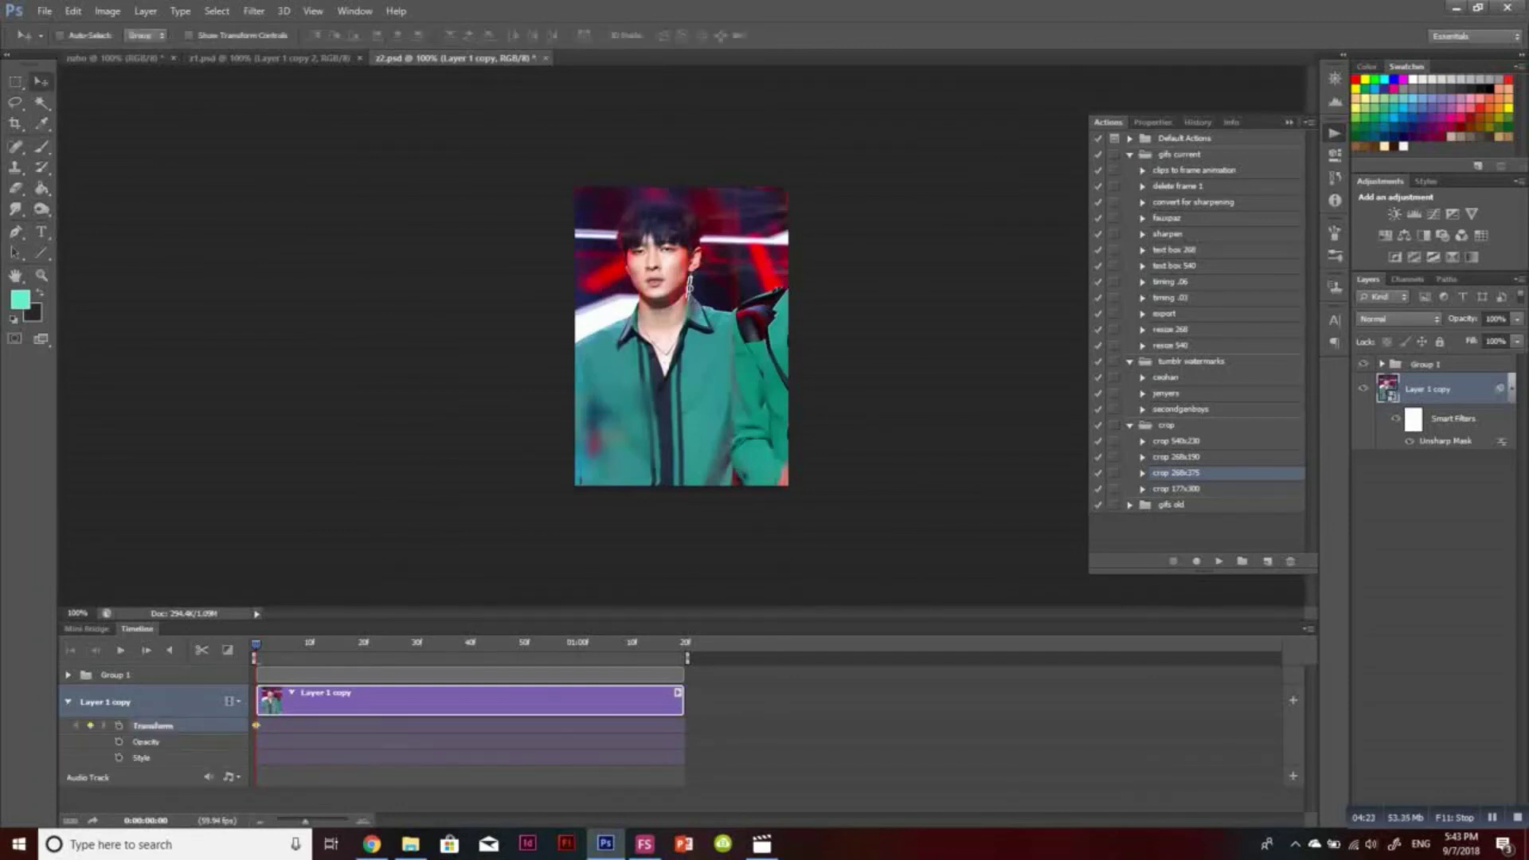
{"action": "left_click_drag", "start_coordinate": [779, 360], "coordinate": [798, 360]}
{"action": "key", "text": "space"}
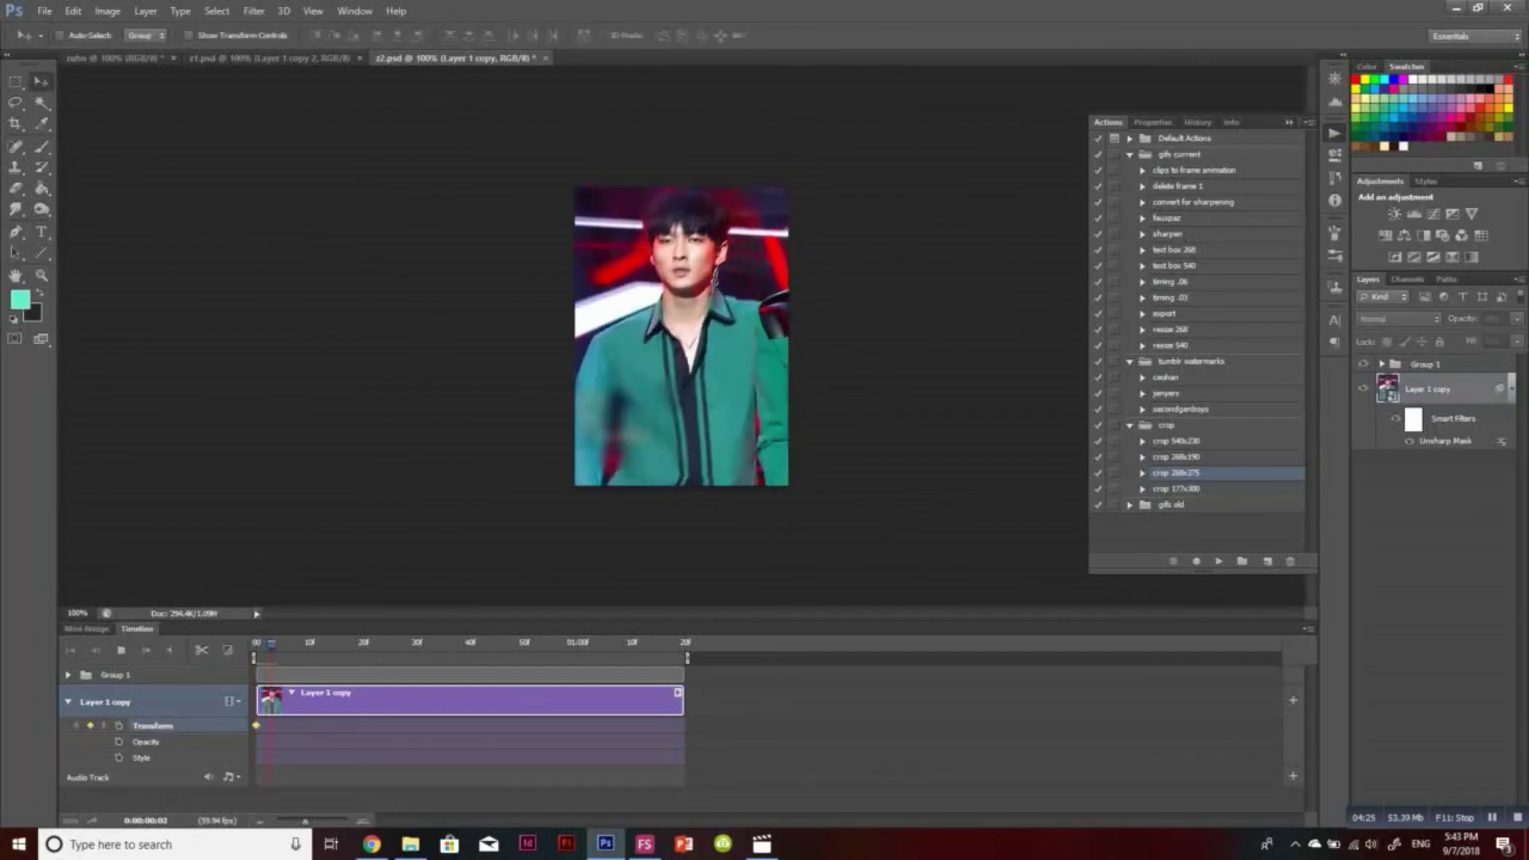
Reposition the footage at about 31 frames and about 1 second 6 frames to keep the dancer centered, playing the clip between adjustments
{"action": "key", "text": "space"}
{"action": "left_click_drag", "start_coordinate": [1036, 533], "coordinate": [987, 548]}
{"action": "key", "text": "space"}
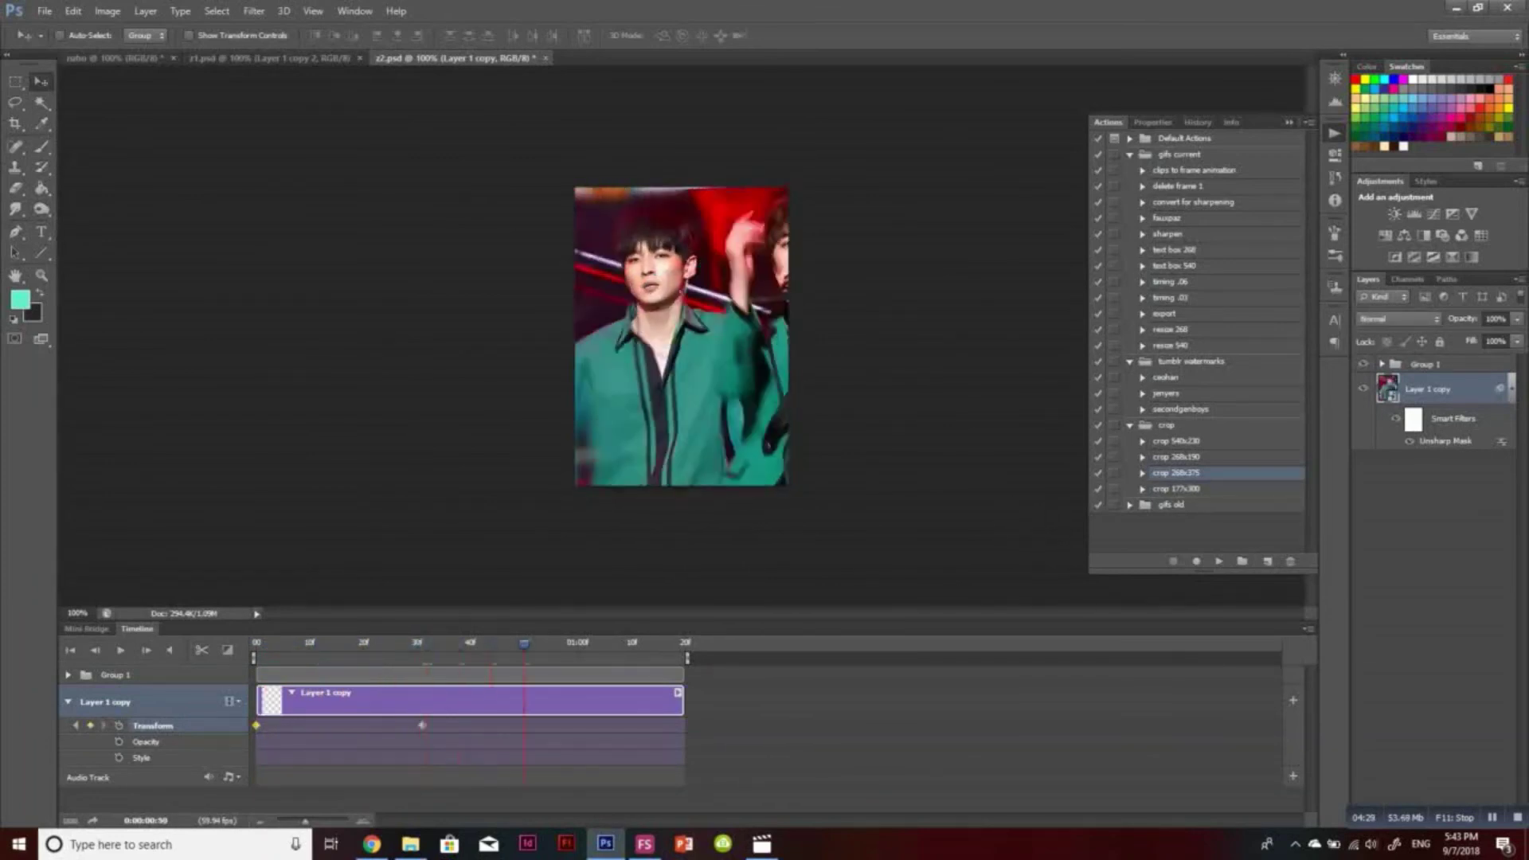
{"action": "key", "text": "space"}
{"action": "left_click_drag", "start_coordinate": [772, 502], "coordinate": [817, 502]}
{"action": "key", "text": "space"}
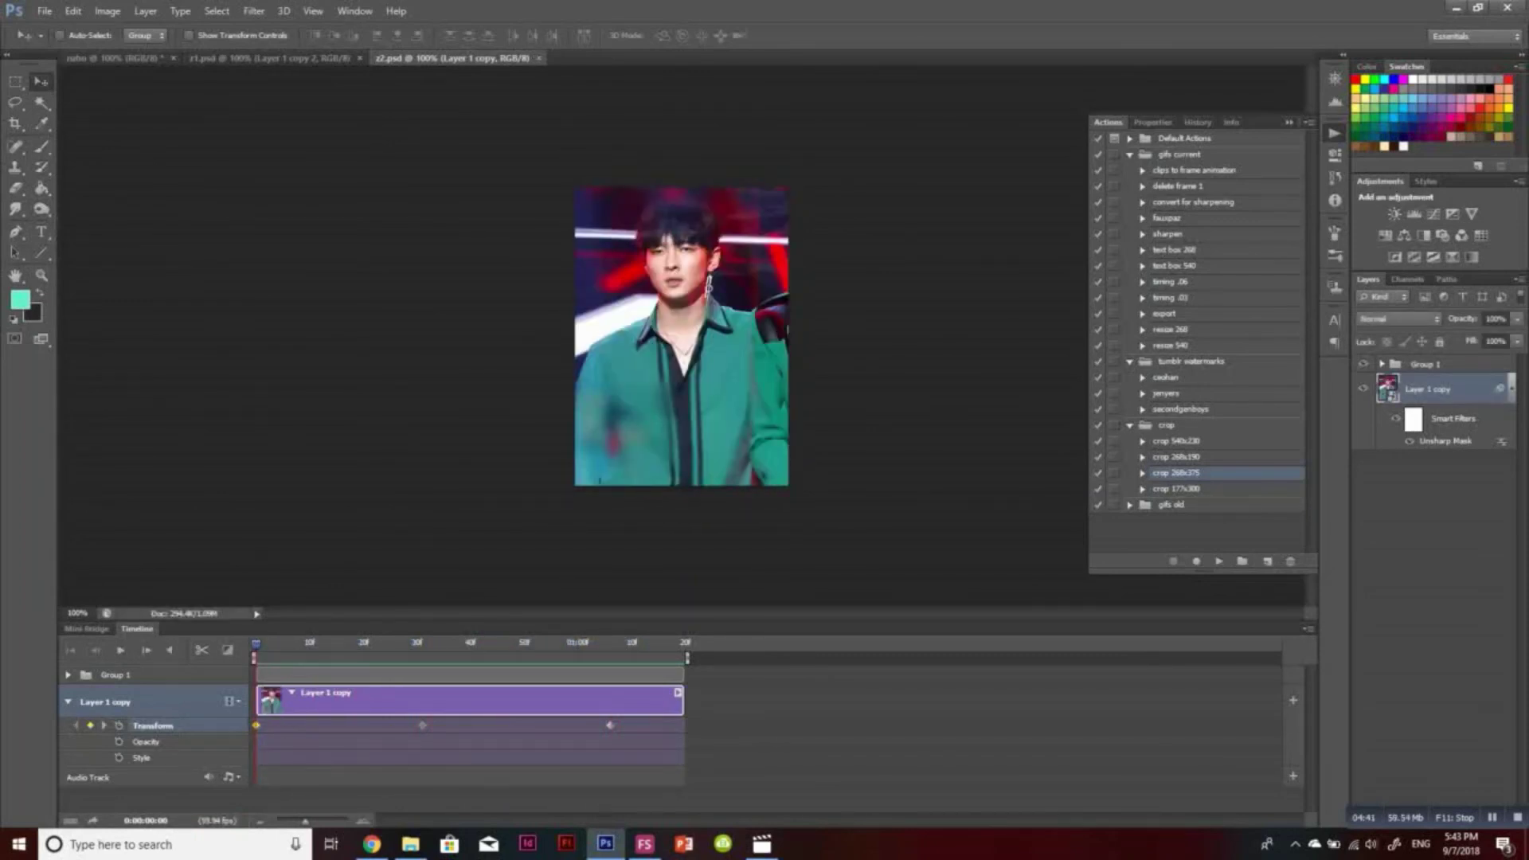
Convert Group 1 and Layer 1 copy in z2.psd to a single smart object
{"action": "left_click", "coordinate": [1433, 364], "text": "shift"}
{"action": "right_click", "coordinate": [1433, 364]}
{"action": "left_click", "coordinate": [1426, 457]}
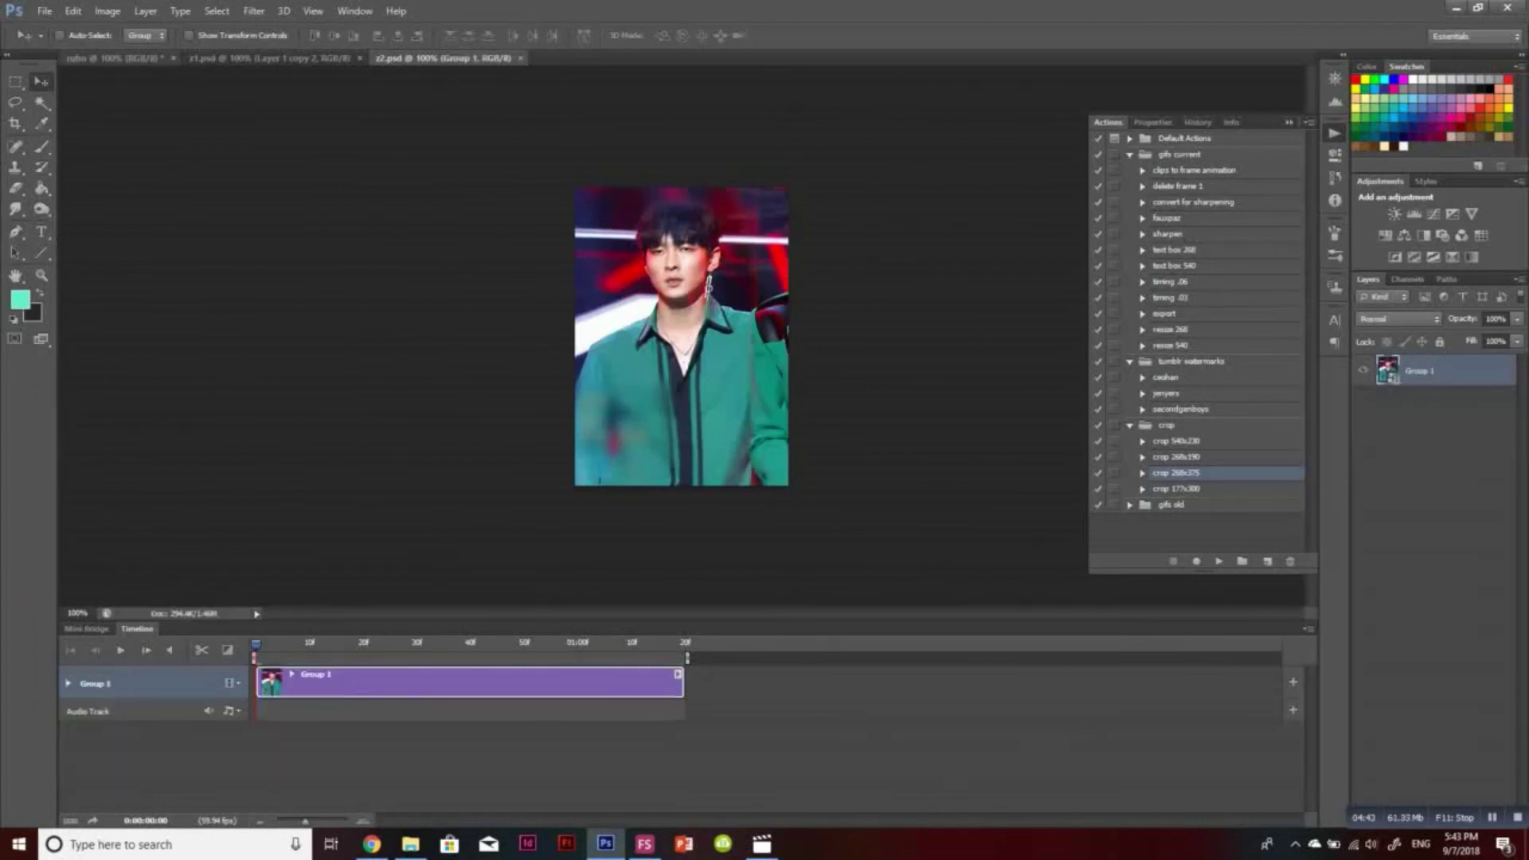
Duplicate Group 1 and Layer 1 copy 3 from the zuho document into a new document named z3 and save it as z3.psd
{"action": "key", "text": "ctrl+Tab"}
{"action": "key", "text": "Delete"}
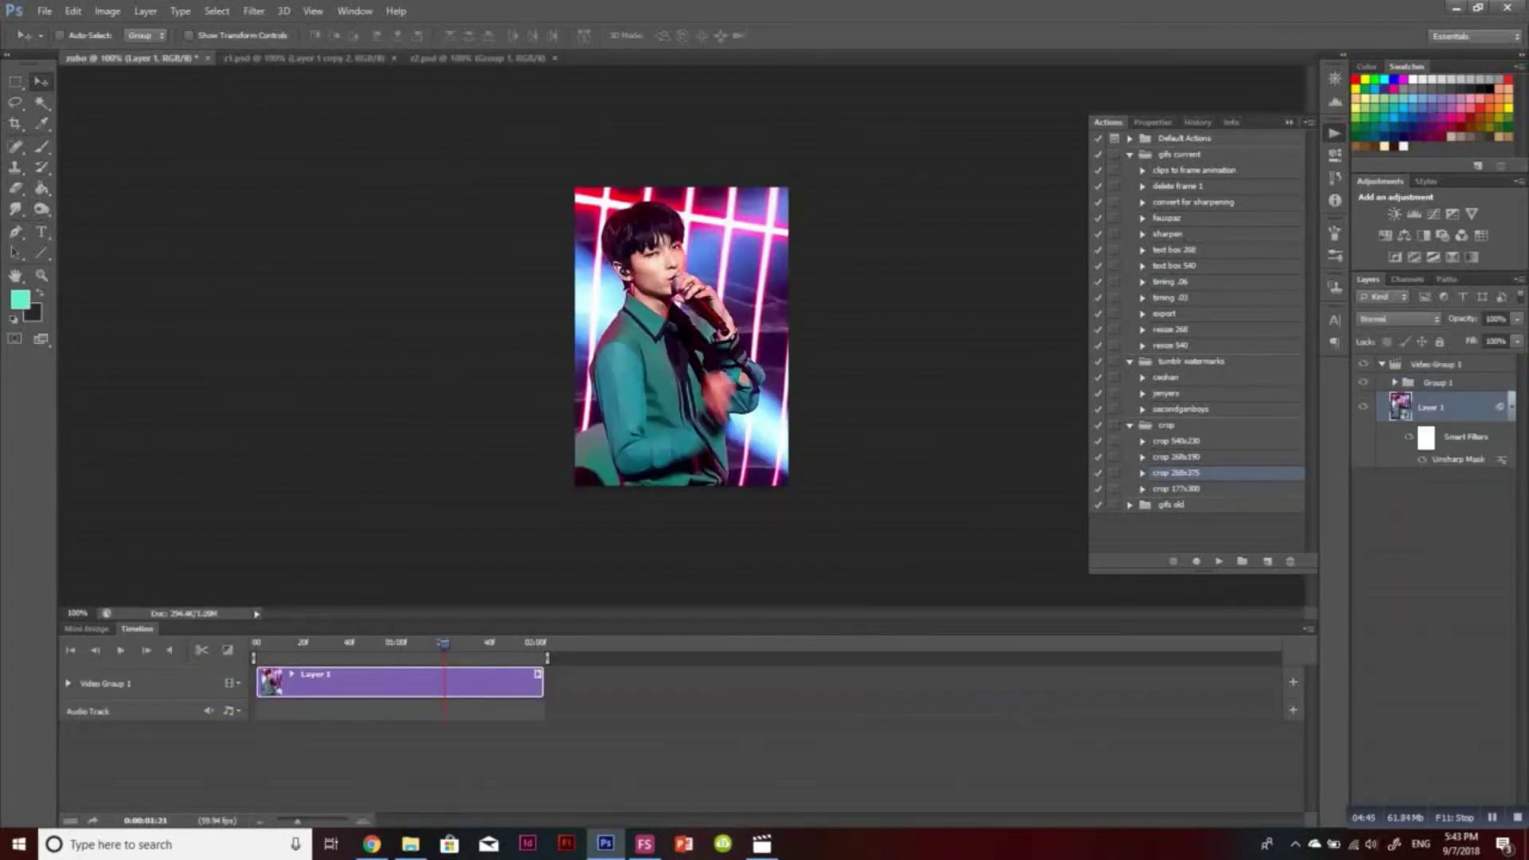
{"action": "left_click", "coordinate": [1439, 384], "text": "shift"}
{"action": "right_click", "coordinate": [1439, 386]}
{"action": "left_click", "coordinate": [1370, 424]}
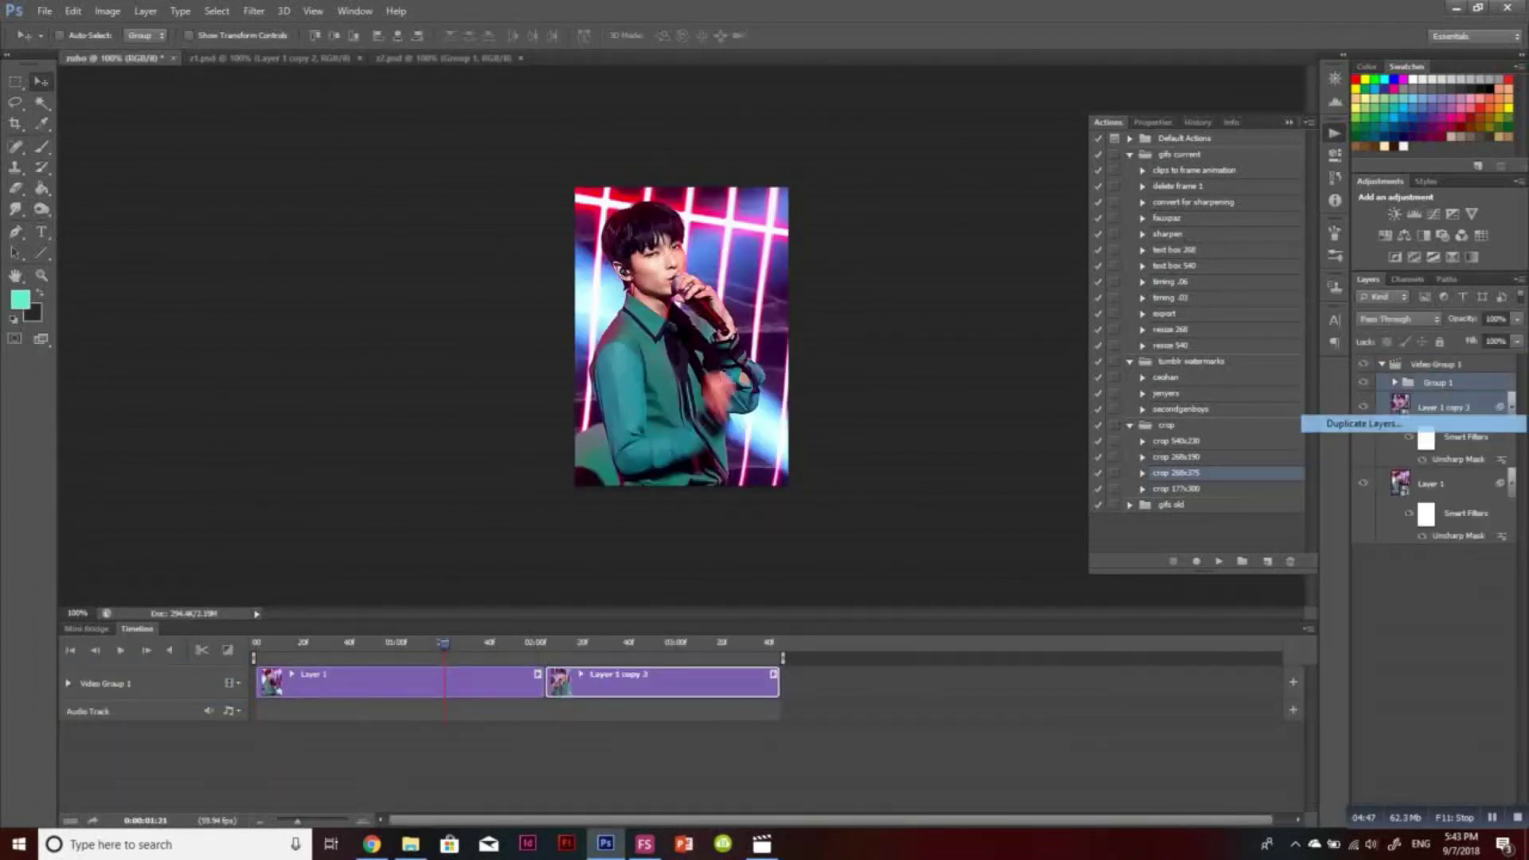
{"action": "left_click", "coordinate": [757, 321]}
{"action": "left_click", "coordinate": [673, 375]}
{"action": "type", "text": "z3"}
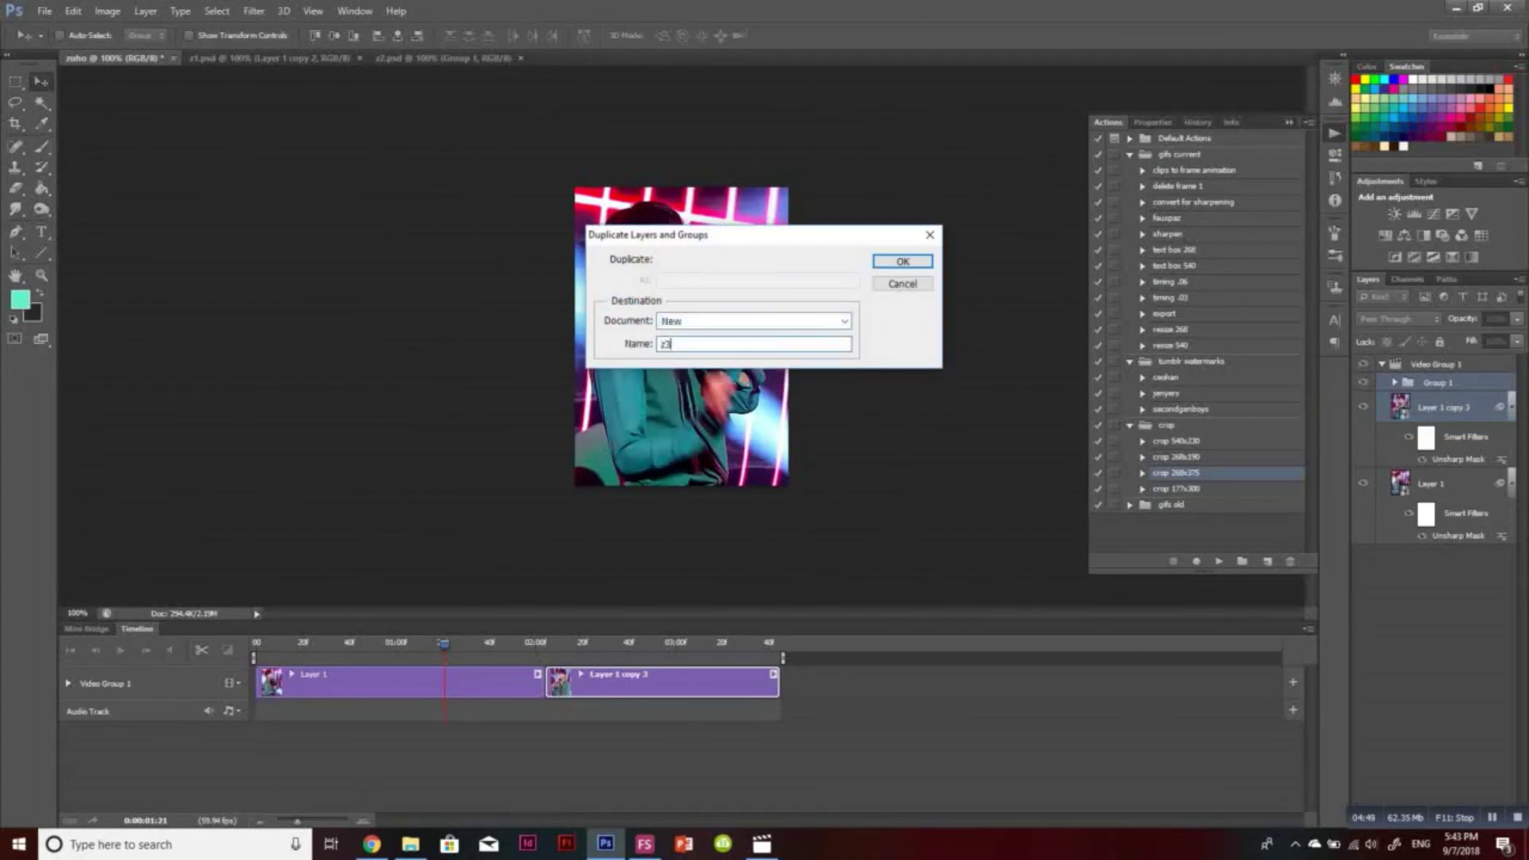
{"action": "key", "text": "Return"}
{"action": "key", "text": "ctrl+s"}
{"action": "key", "text": "Return"}
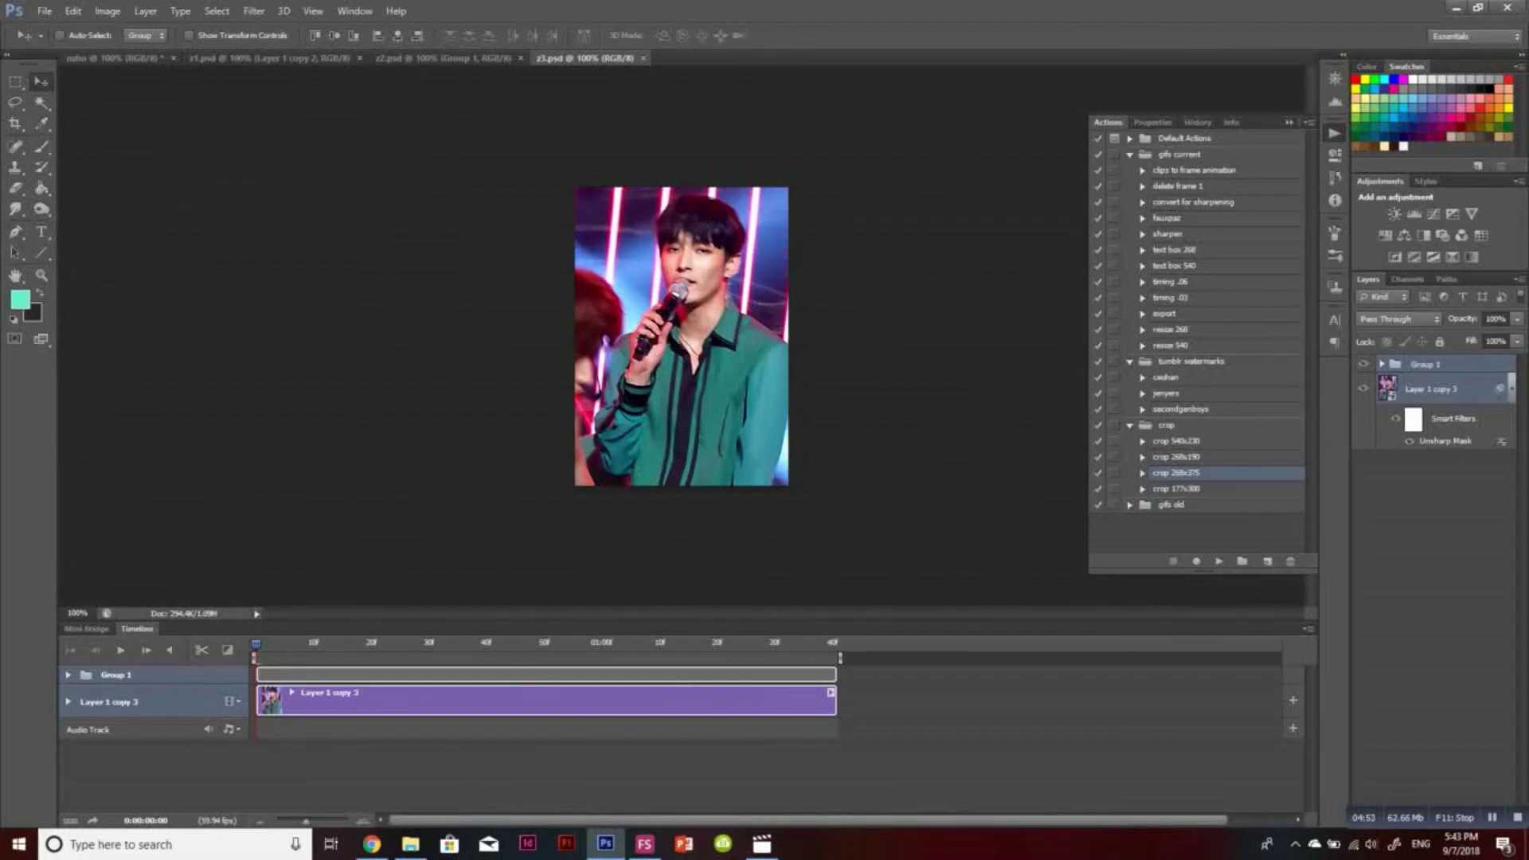
Play the z3 clip, convert Group 1 and Layer 1 copy 3 to a single smart object and save the document
{"action": "key", "text": "space"}
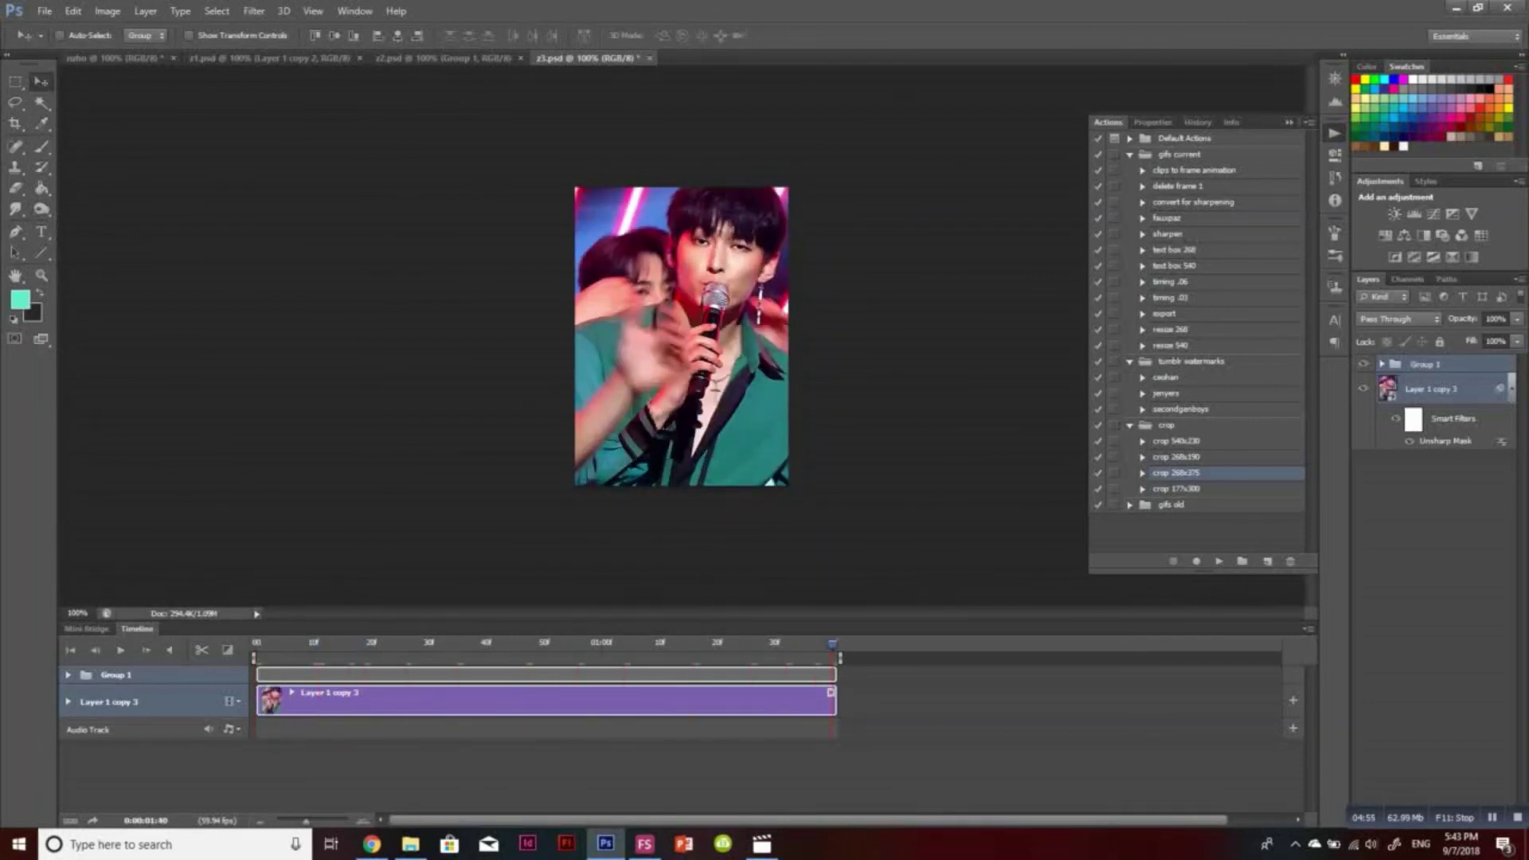
{"action": "right_click", "coordinate": [1436, 389]}
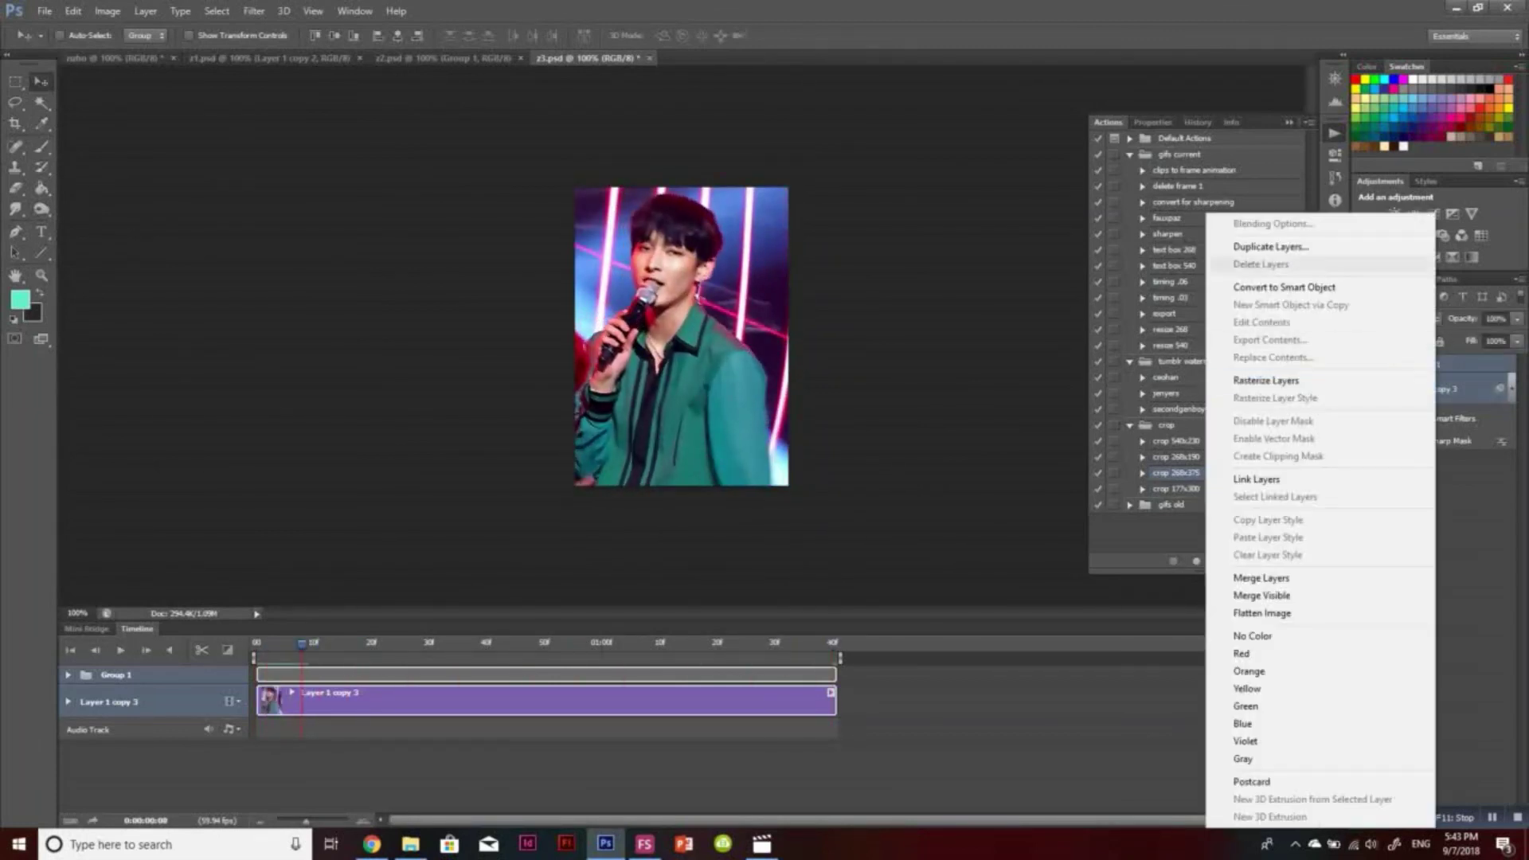
{"action": "left_click", "coordinate": [1284, 287]}
{"action": "key", "text": "ctrl+s"}
Delete the Layer 1 copy 3 clip from the zuho document
{"action": "left_click", "coordinate": [116, 58]}
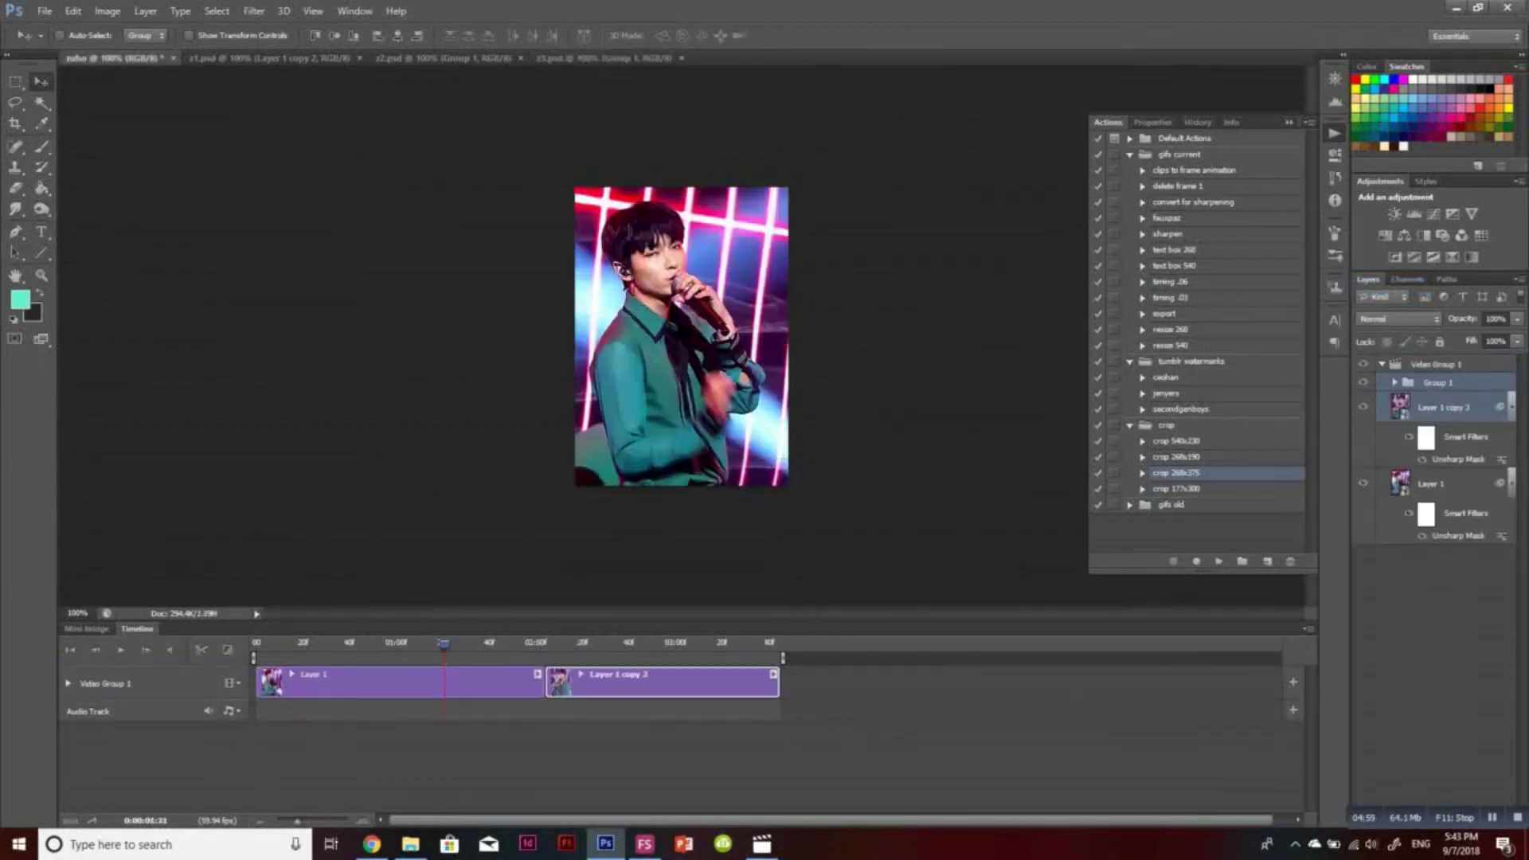
{"action": "left_click", "coordinate": [1443, 408]}
{"action": "key", "text": "Delete"}
Duplicate Group 1 and Layer 1 from the zuho document into a new document named z1
{"action": "left_click", "coordinate": [1438, 384], "text": "ctrl"}
{"action": "right_click", "coordinate": [1439, 384]}
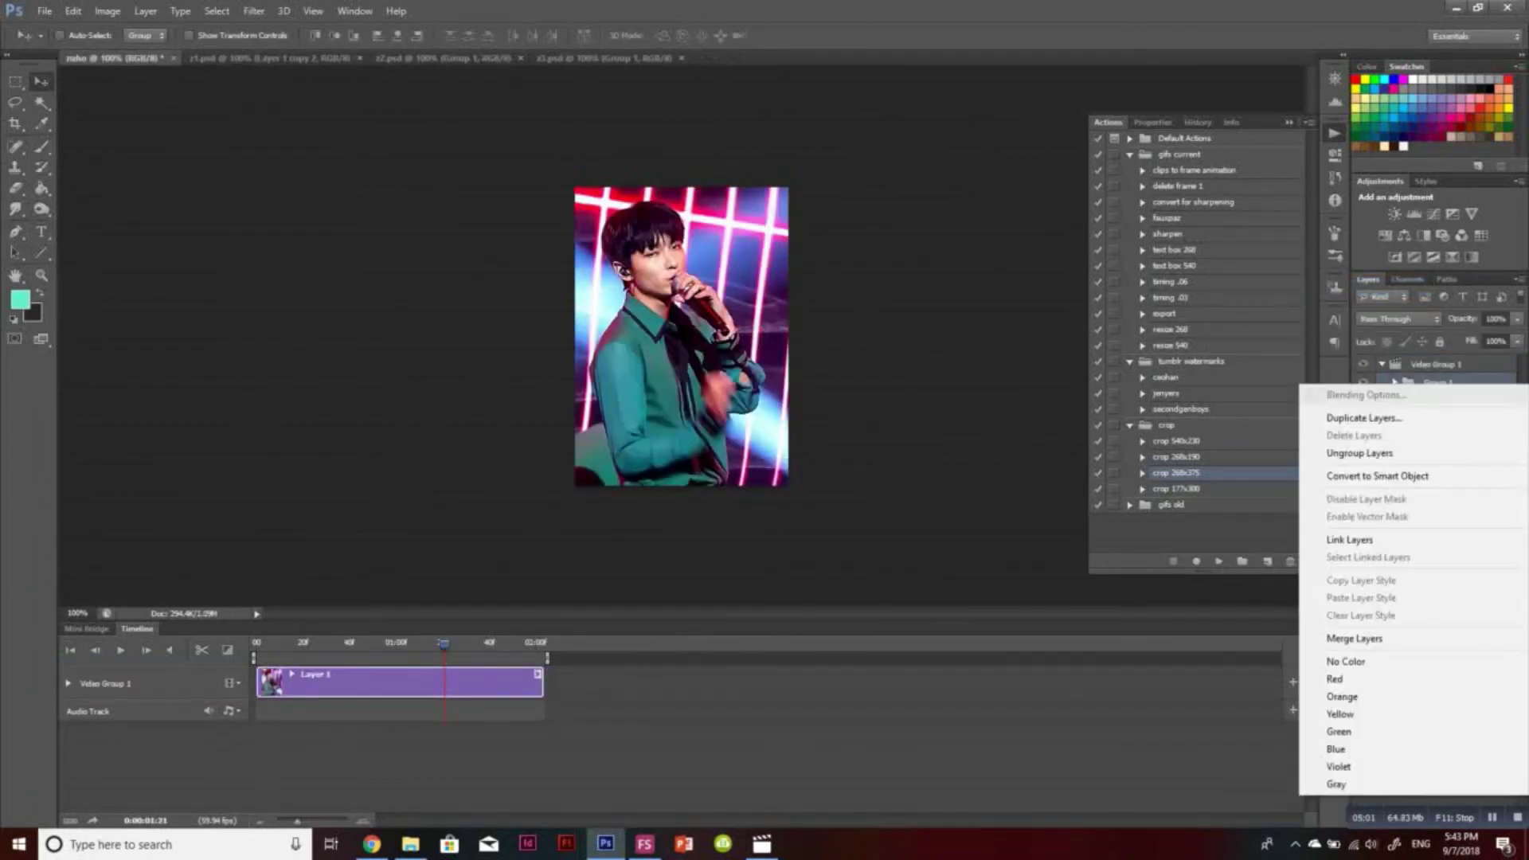
{"action": "left_click", "coordinate": [1364, 419]}
{"action": "left_click", "coordinate": [752, 320]}
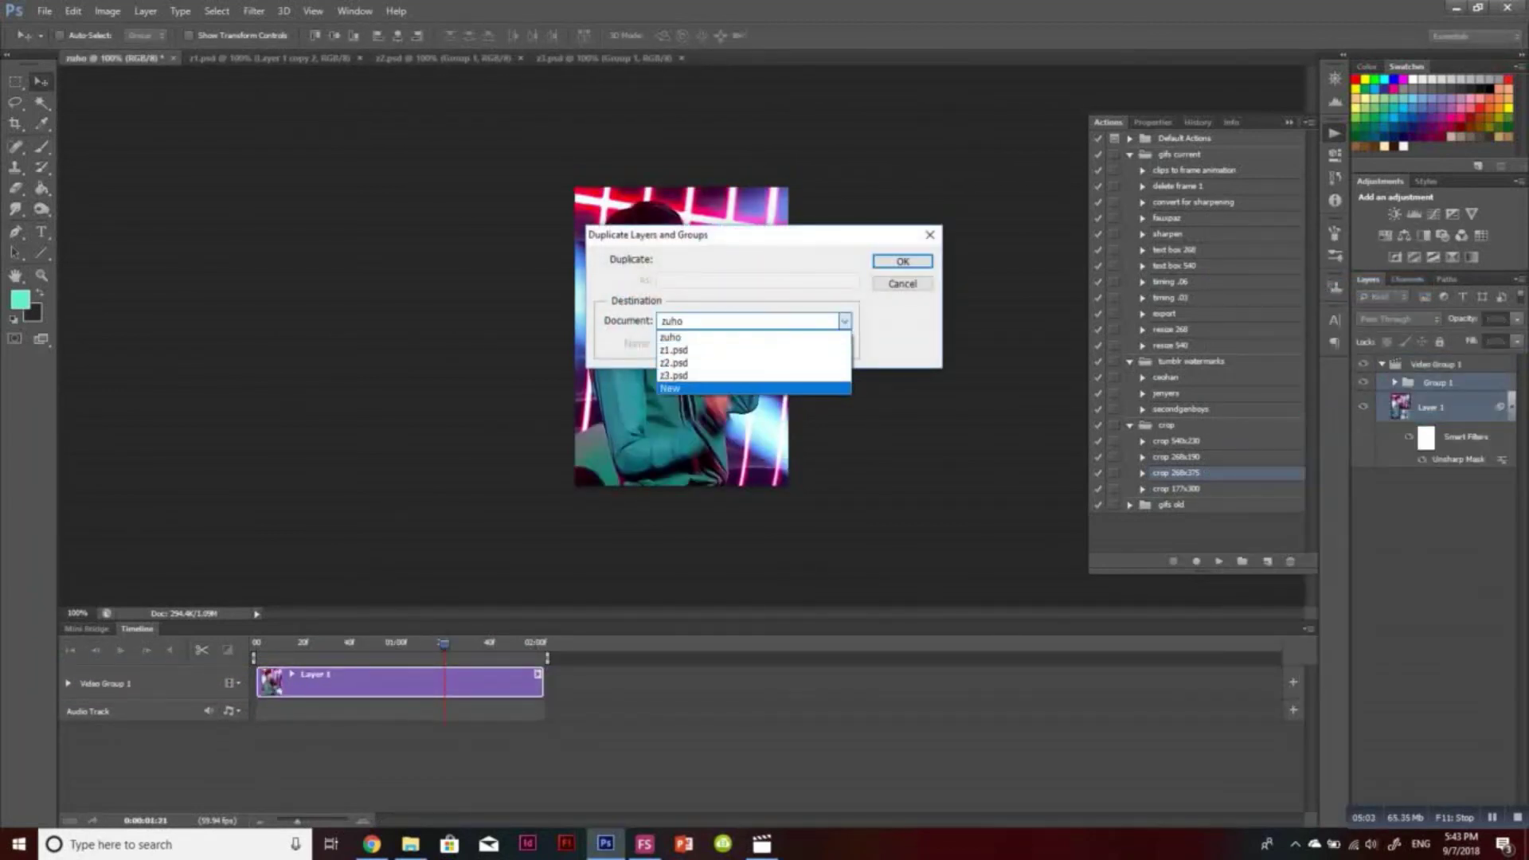
{"action": "left_click", "coordinate": [717, 388]}
{"action": "key", "text": "Tab"}
{"action": "type", "text": "z1"}
{"action": "key", "text": "Return"}
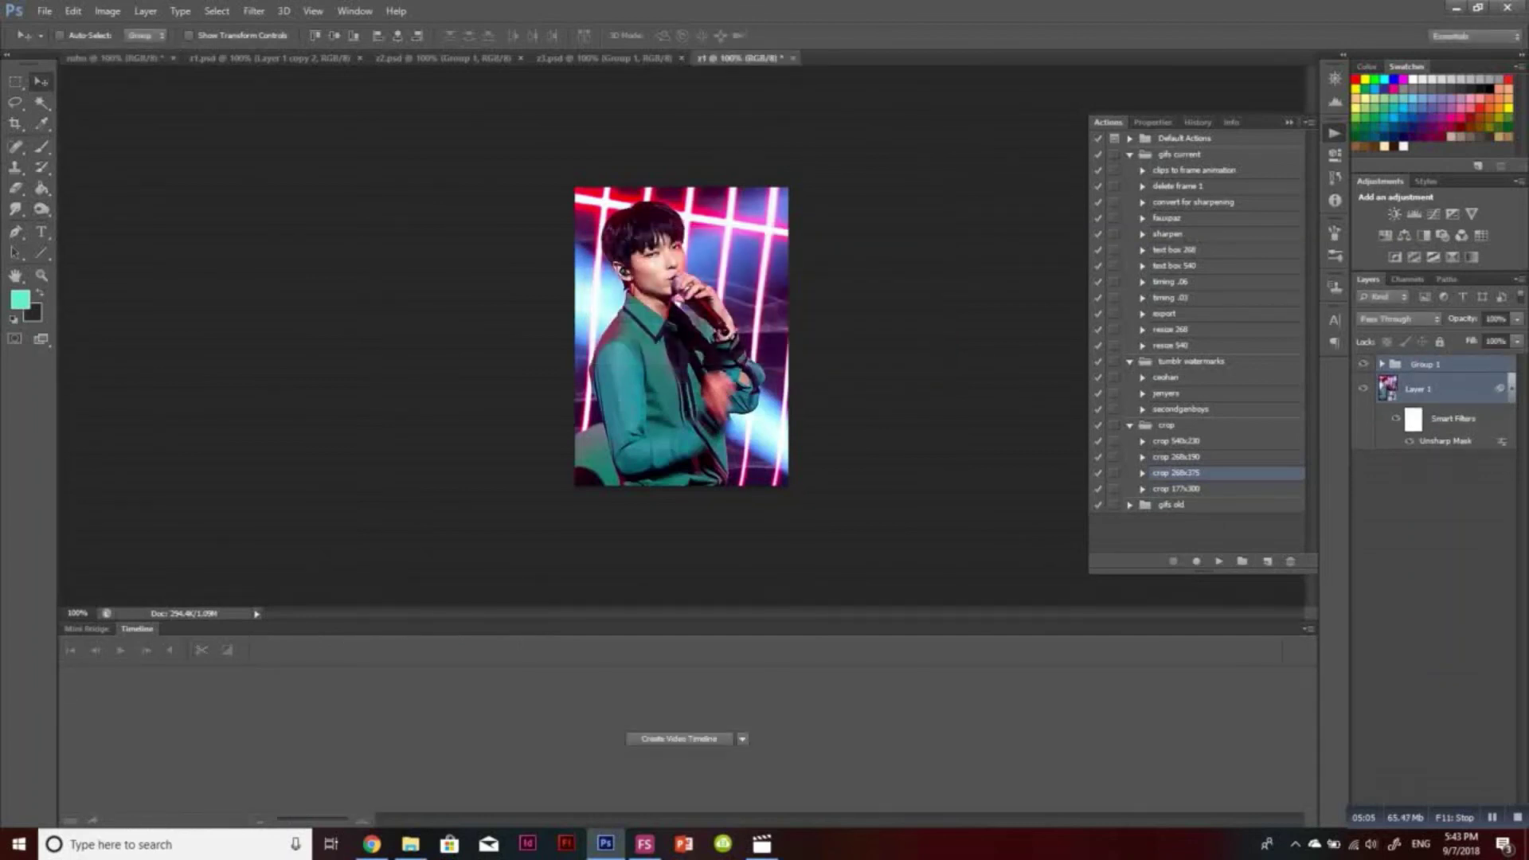
Save the newly duplicated document to the Desktop as z4.psd
{"action": "key", "text": "ctrl+s"}
{"action": "key", "text": "Return"}
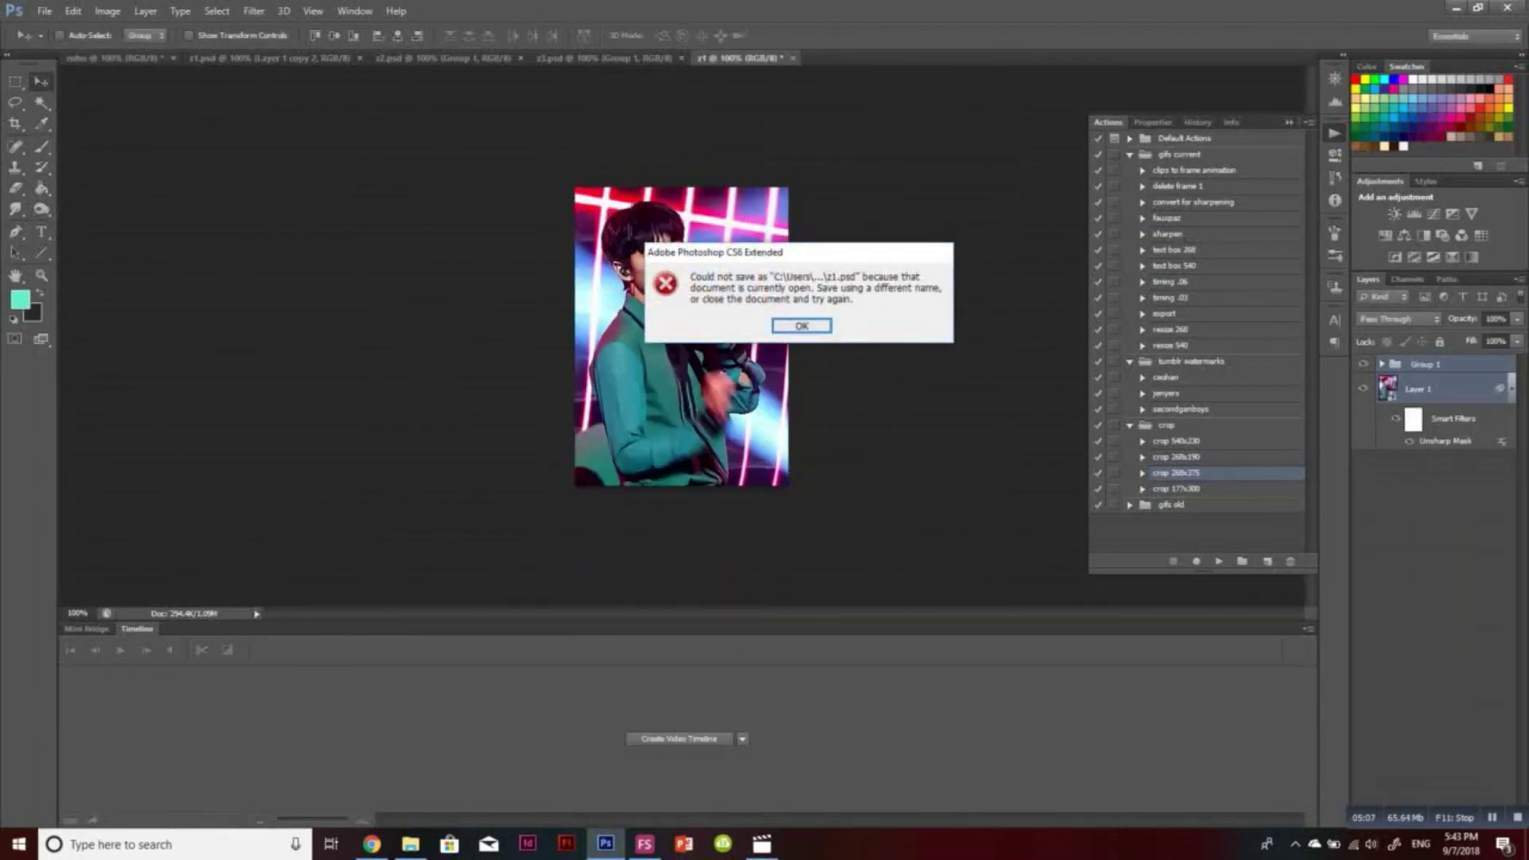
{"action": "key", "text": "Return"}
{"action": "type", "text": "z4"}
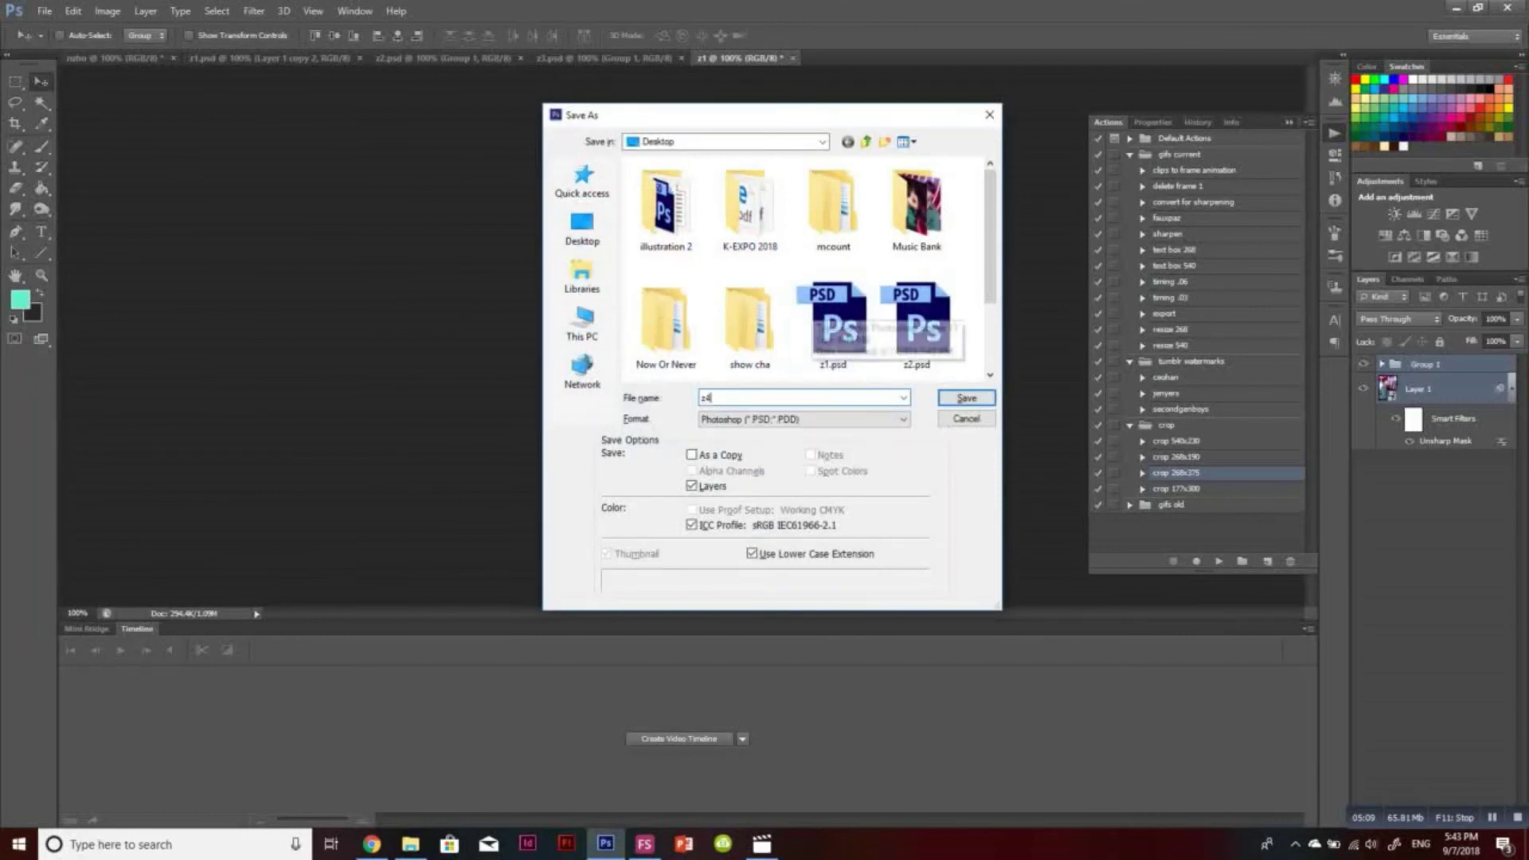
{"action": "key", "text": "Return"}
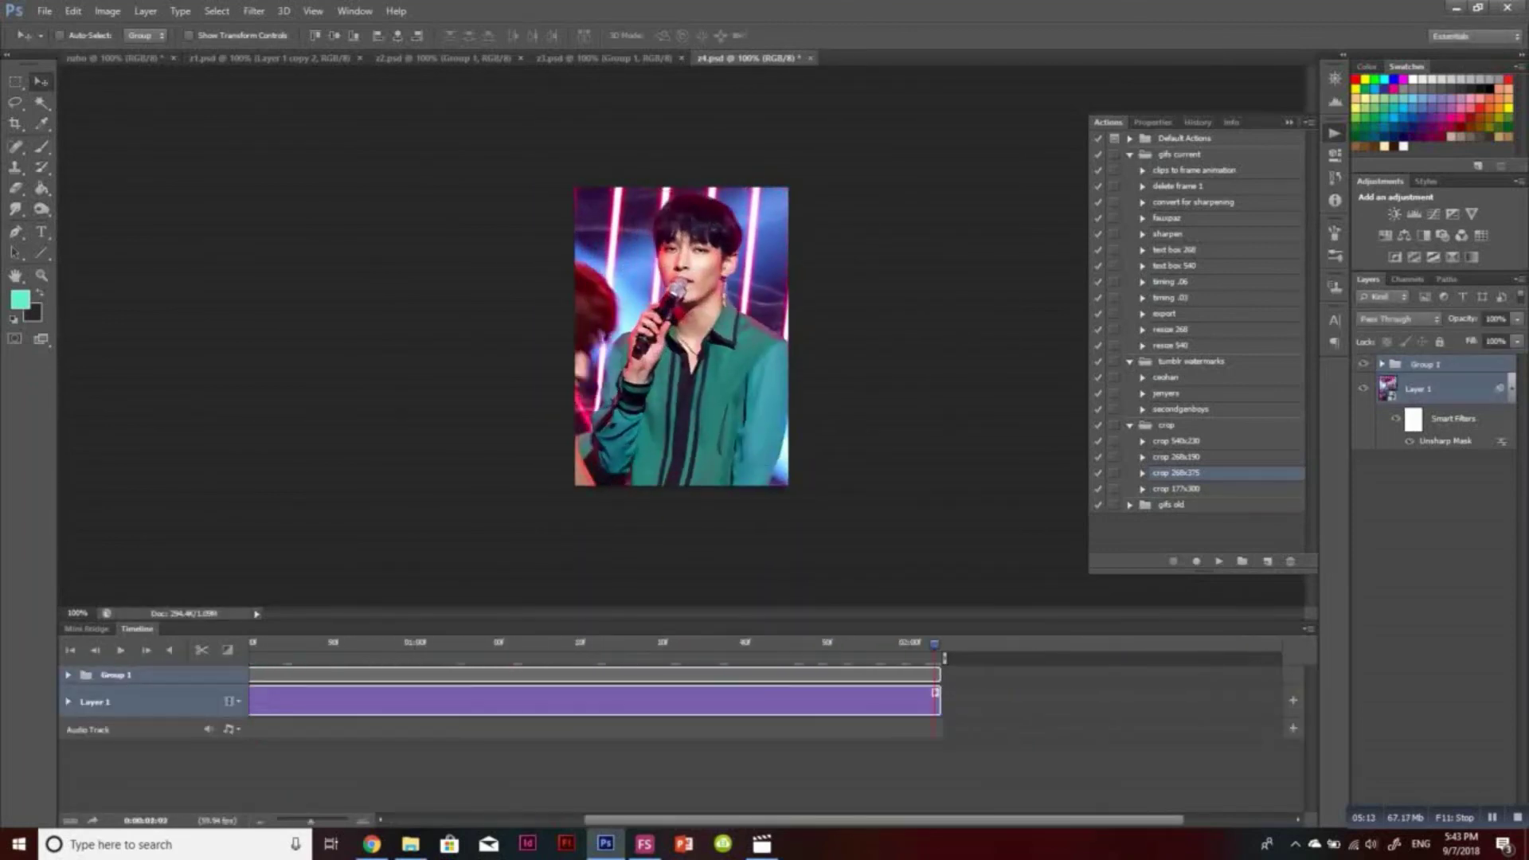
Move the z4 footage up slightly and convert Group 1 and Layer 1 to a single smart object
{"action": "left_click_drag", "start_coordinate": [874, 528], "coordinate": [875, 512]}
{"action": "right_click", "coordinate": [1474, 366]}
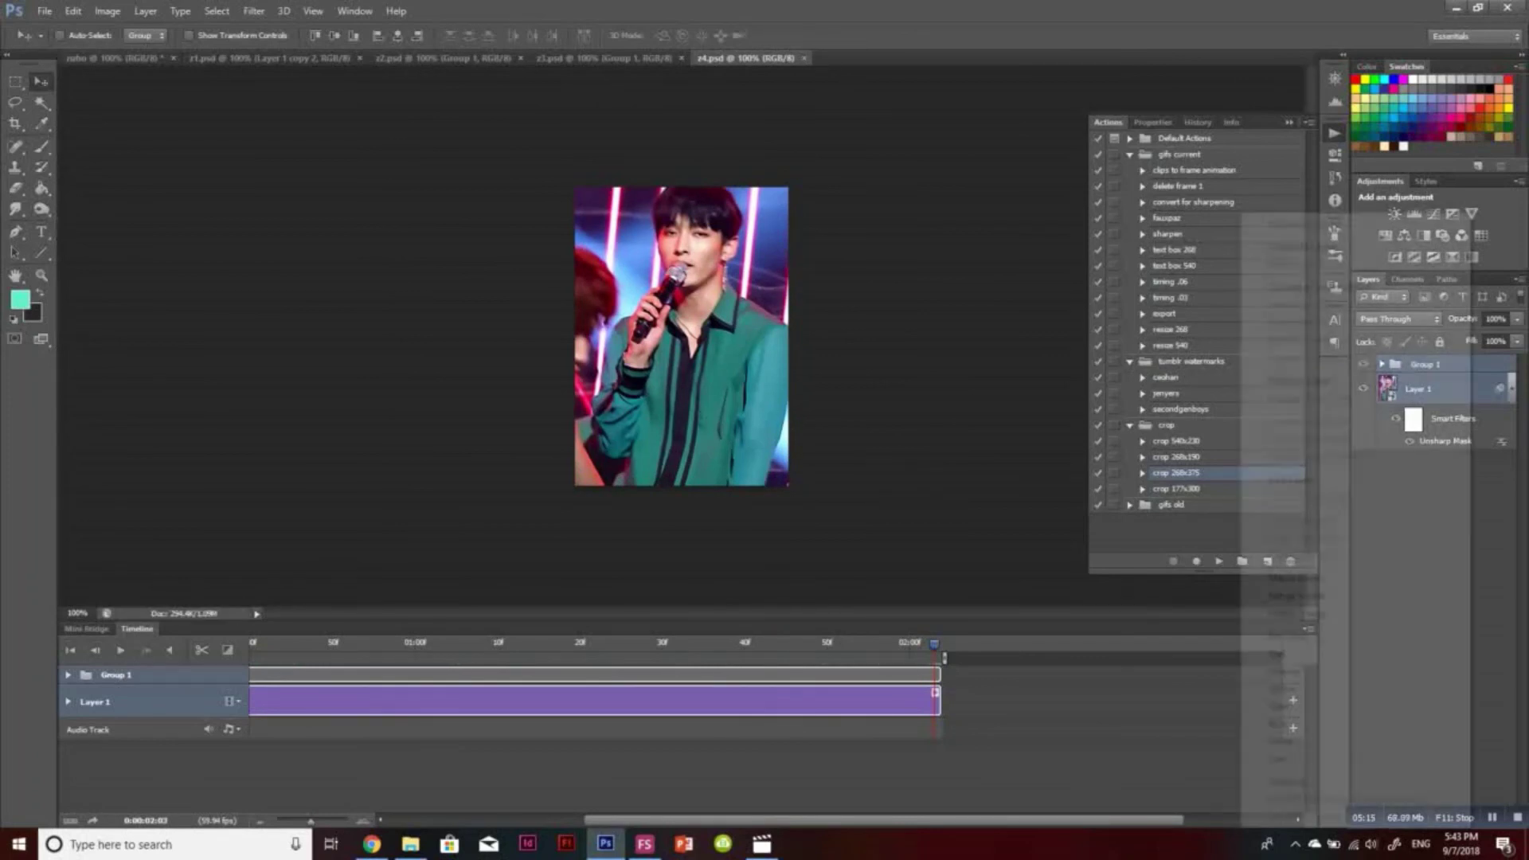
{"action": "left_click", "coordinate": [1401, 287]}
Switch to the zuho source document and close it
{"action": "key", "text": "ctrl+Tab"}
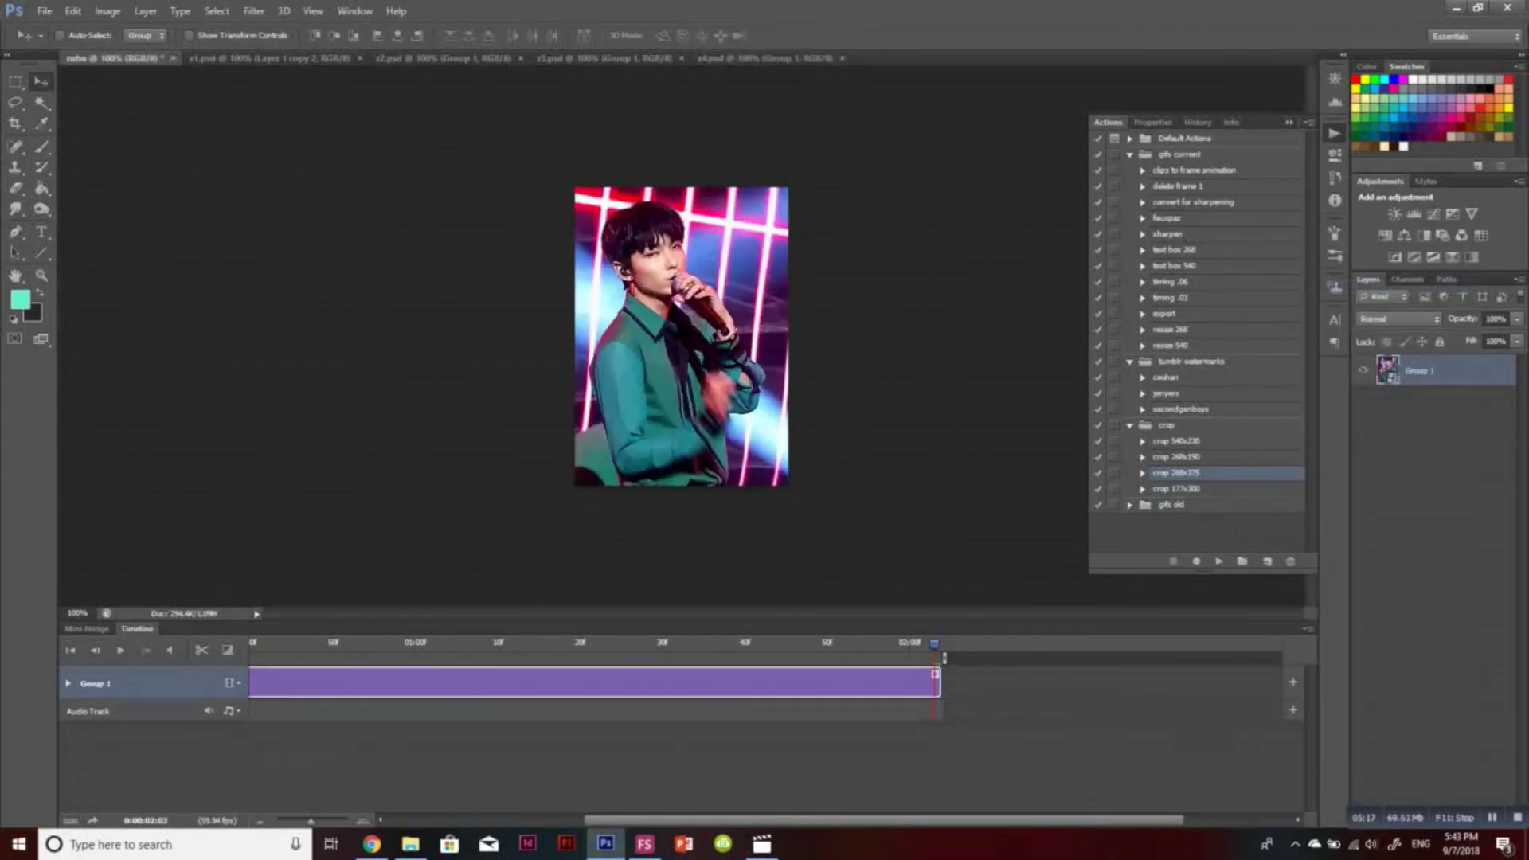
{"action": "key", "text": "ctrl+w"}
{"action": "key", "text": "Return"}
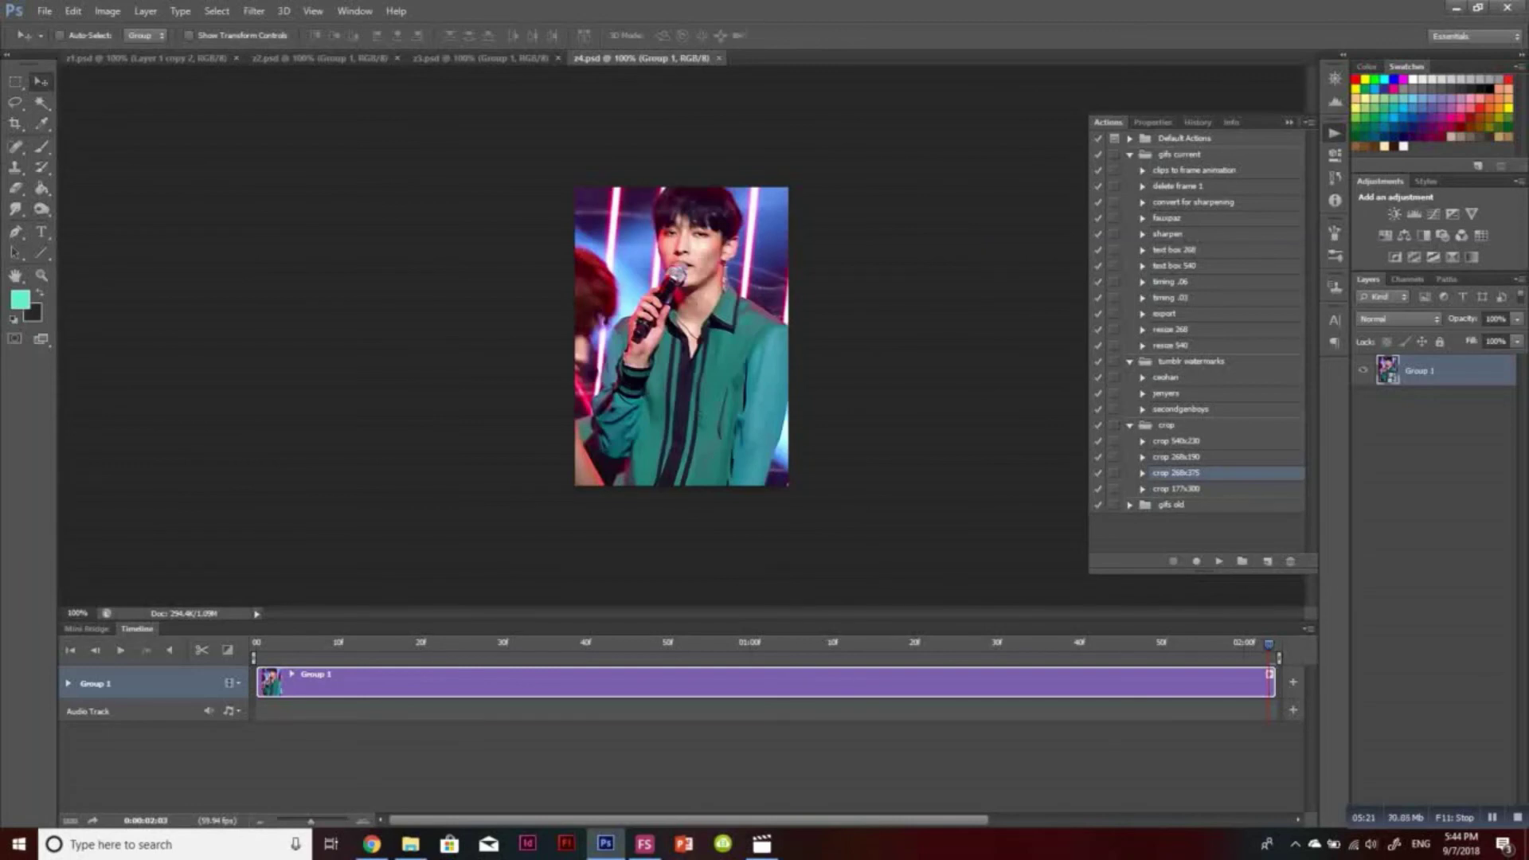
{"action": "left_click", "coordinate": [44, 11]}
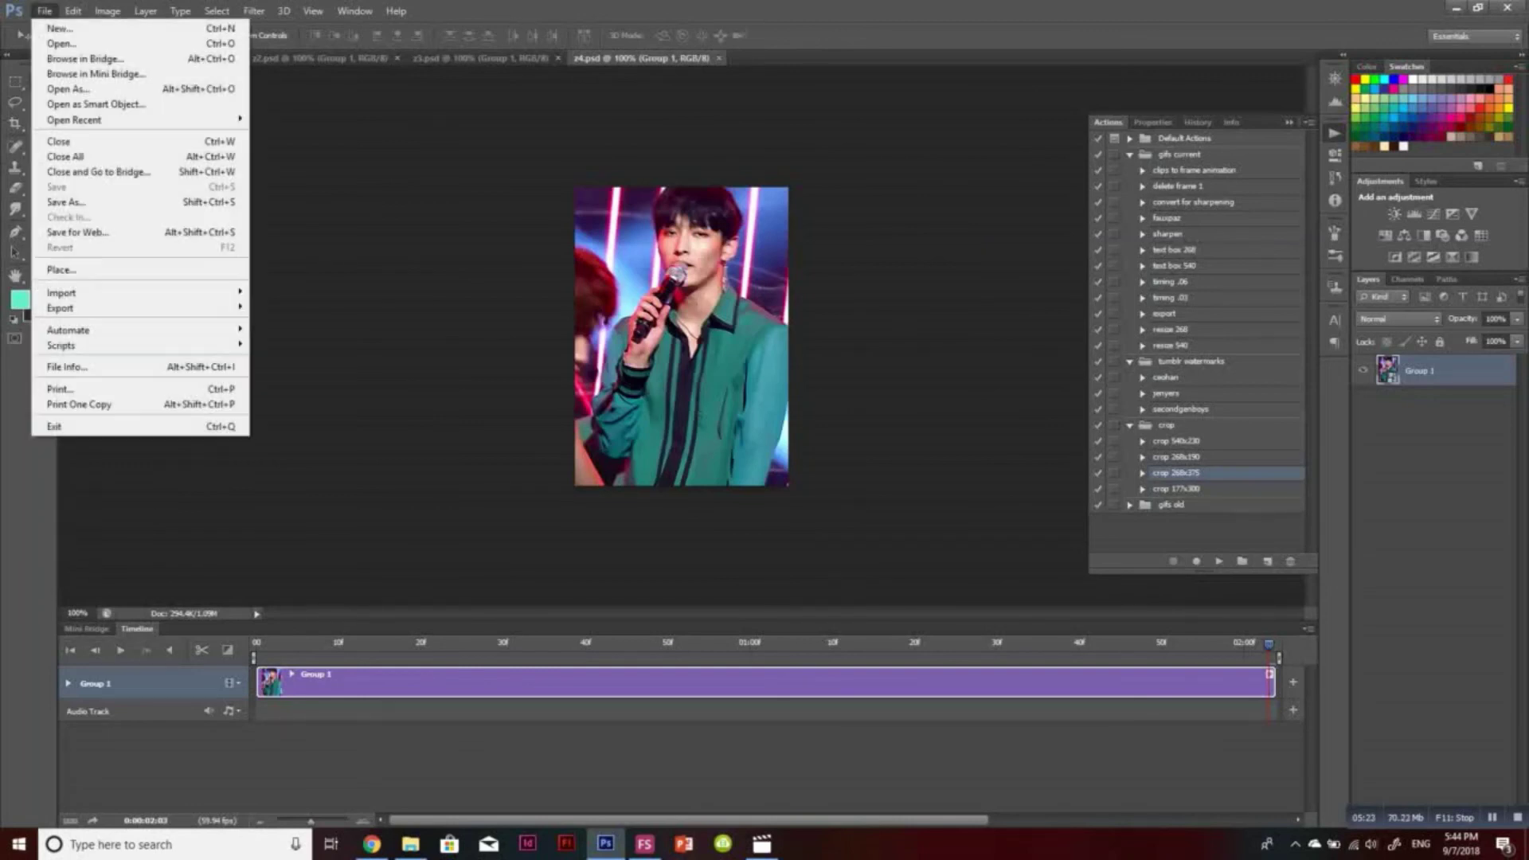
{"action": "mouse_move", "coordinate": [71, 329]}
{"action": "left_click", "coordinate": [274, 330]}
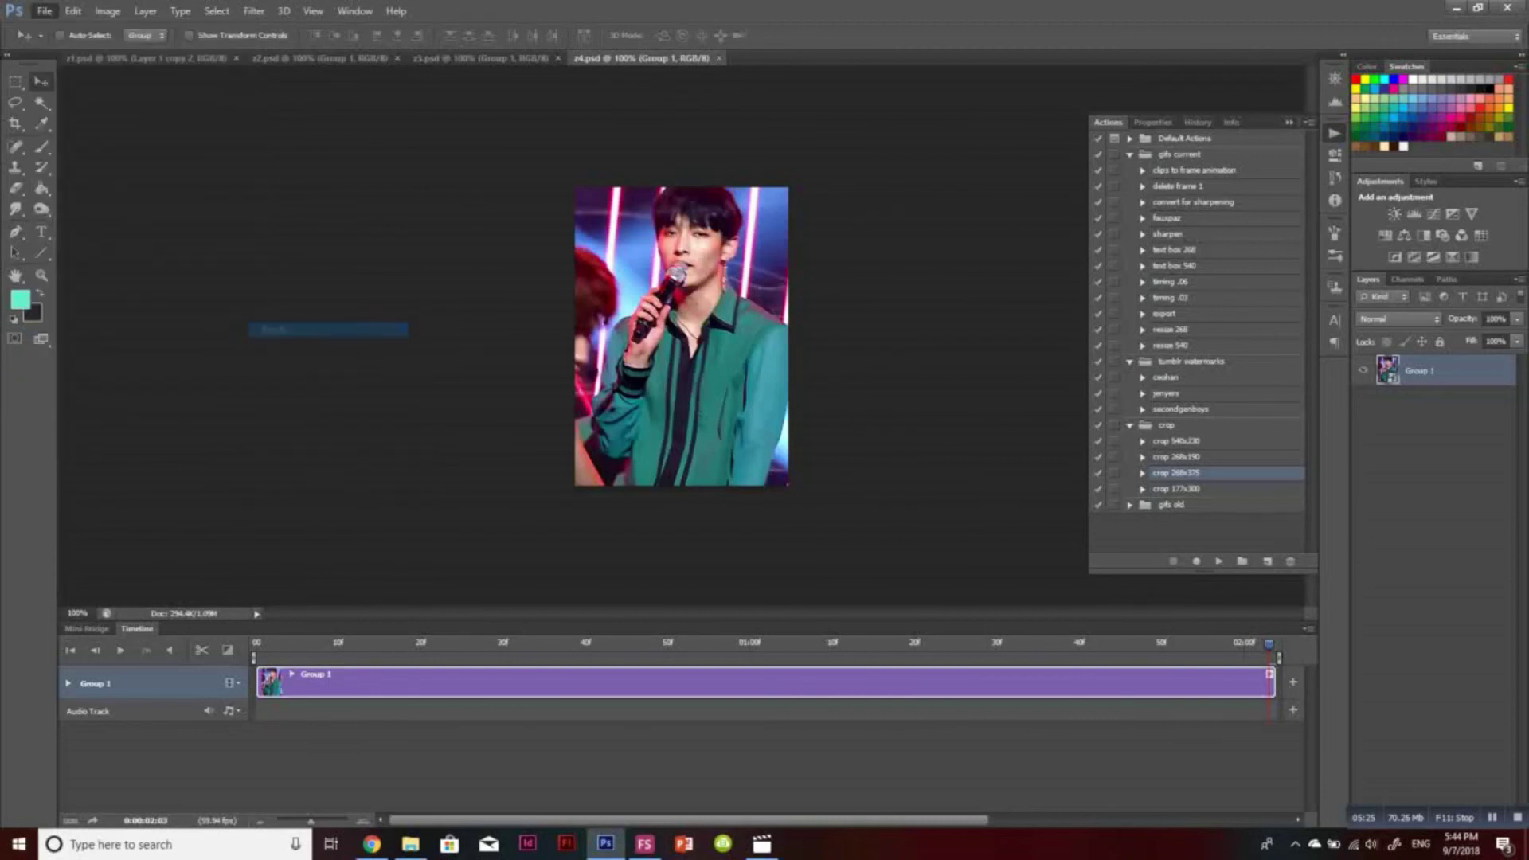
{"action": "left_click", "coordinate": [603, 158]}
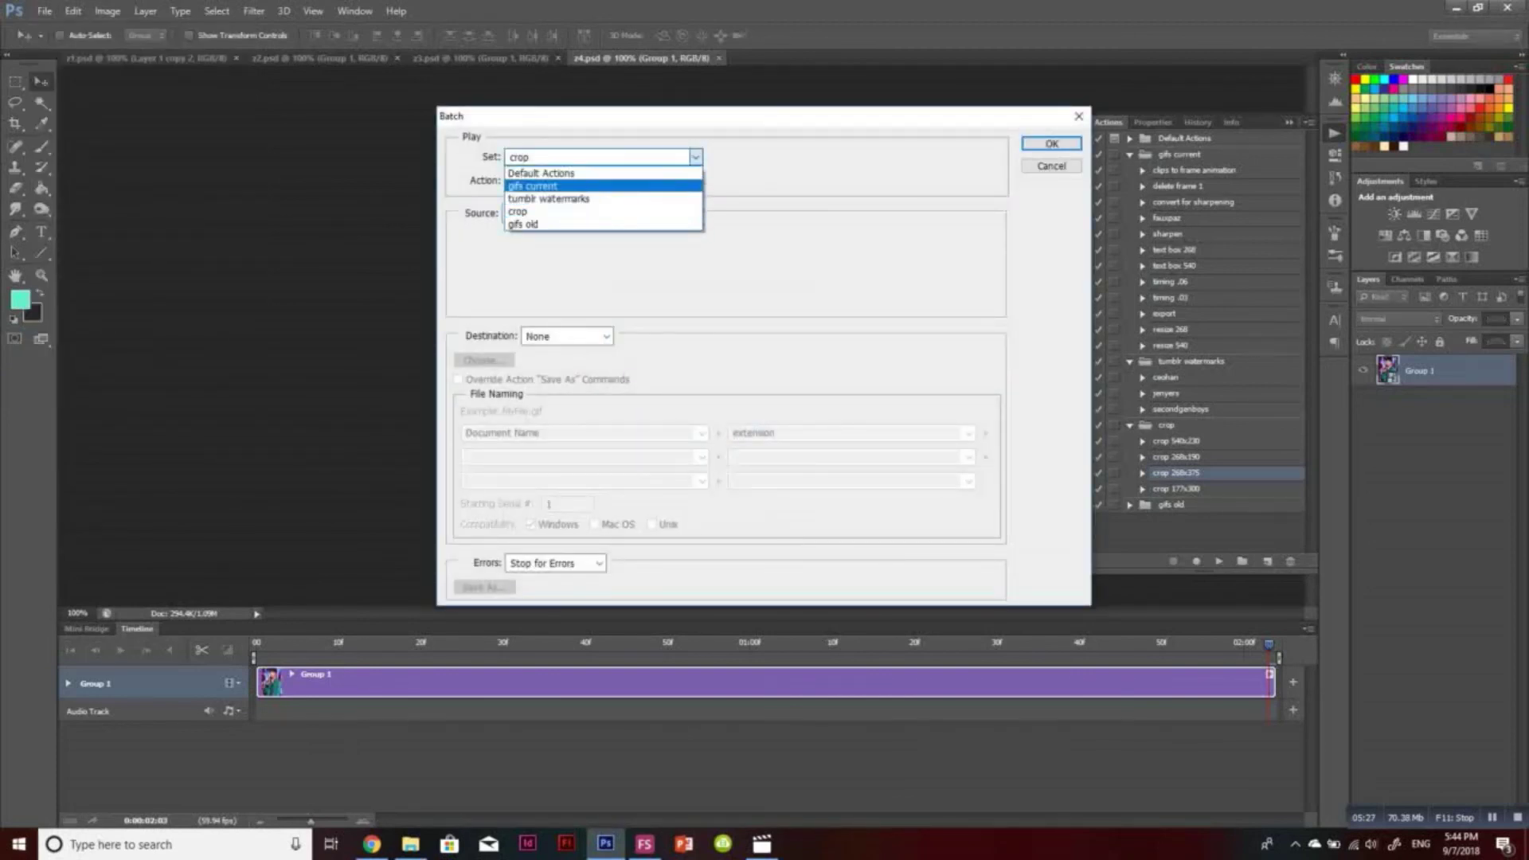
{"action": "left_click", "coordinate": [603, 173]}
{"action": "left_click", "coordinate": [603, 157]}
{"action": "left_click", "coordinate": [603, 185]}
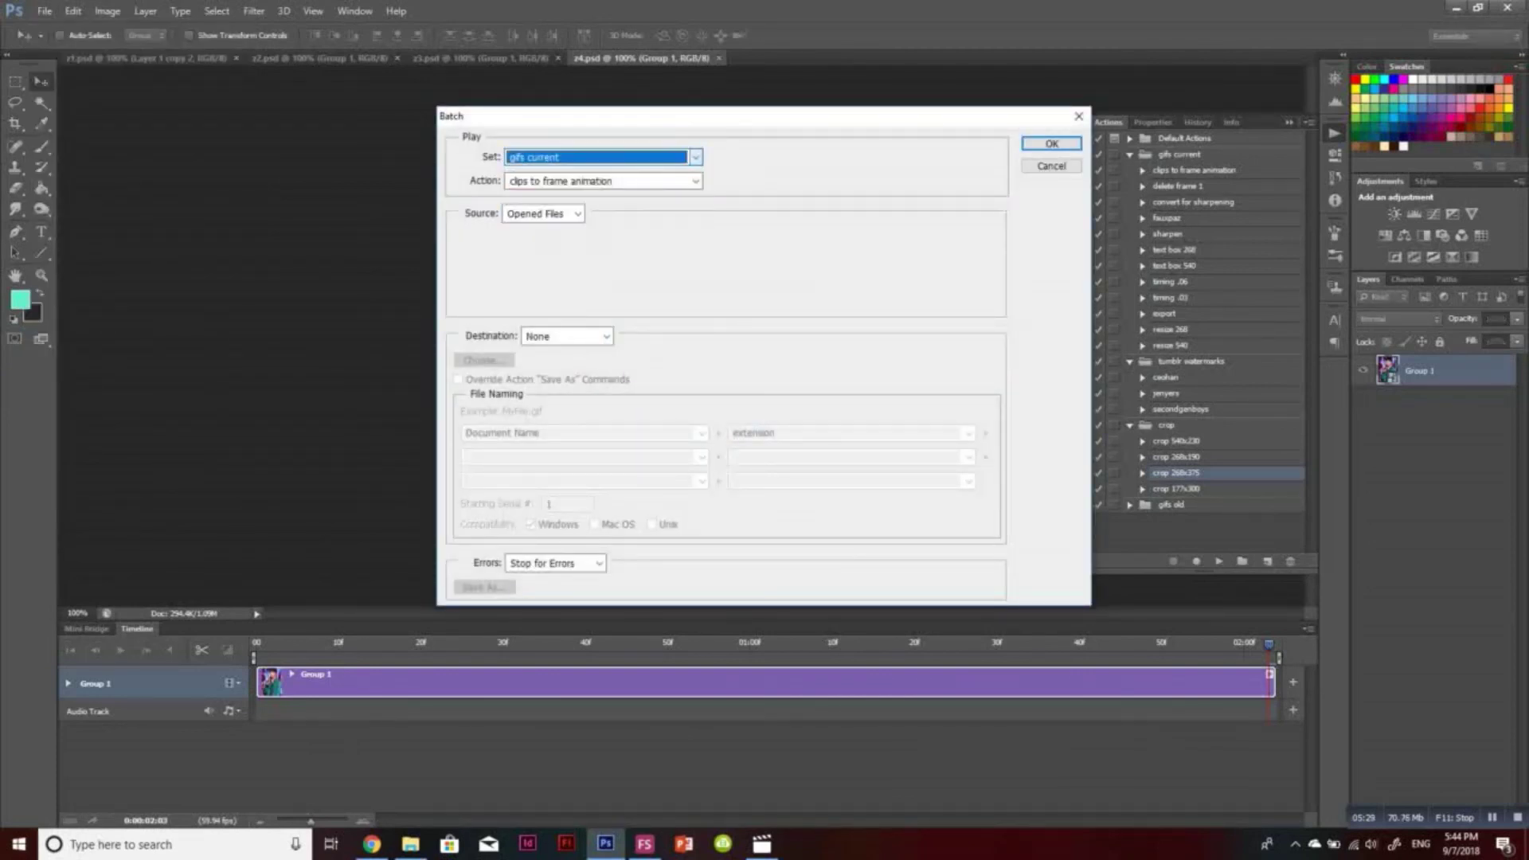
{"action": "left_click", "coordinate": [603, 181]}
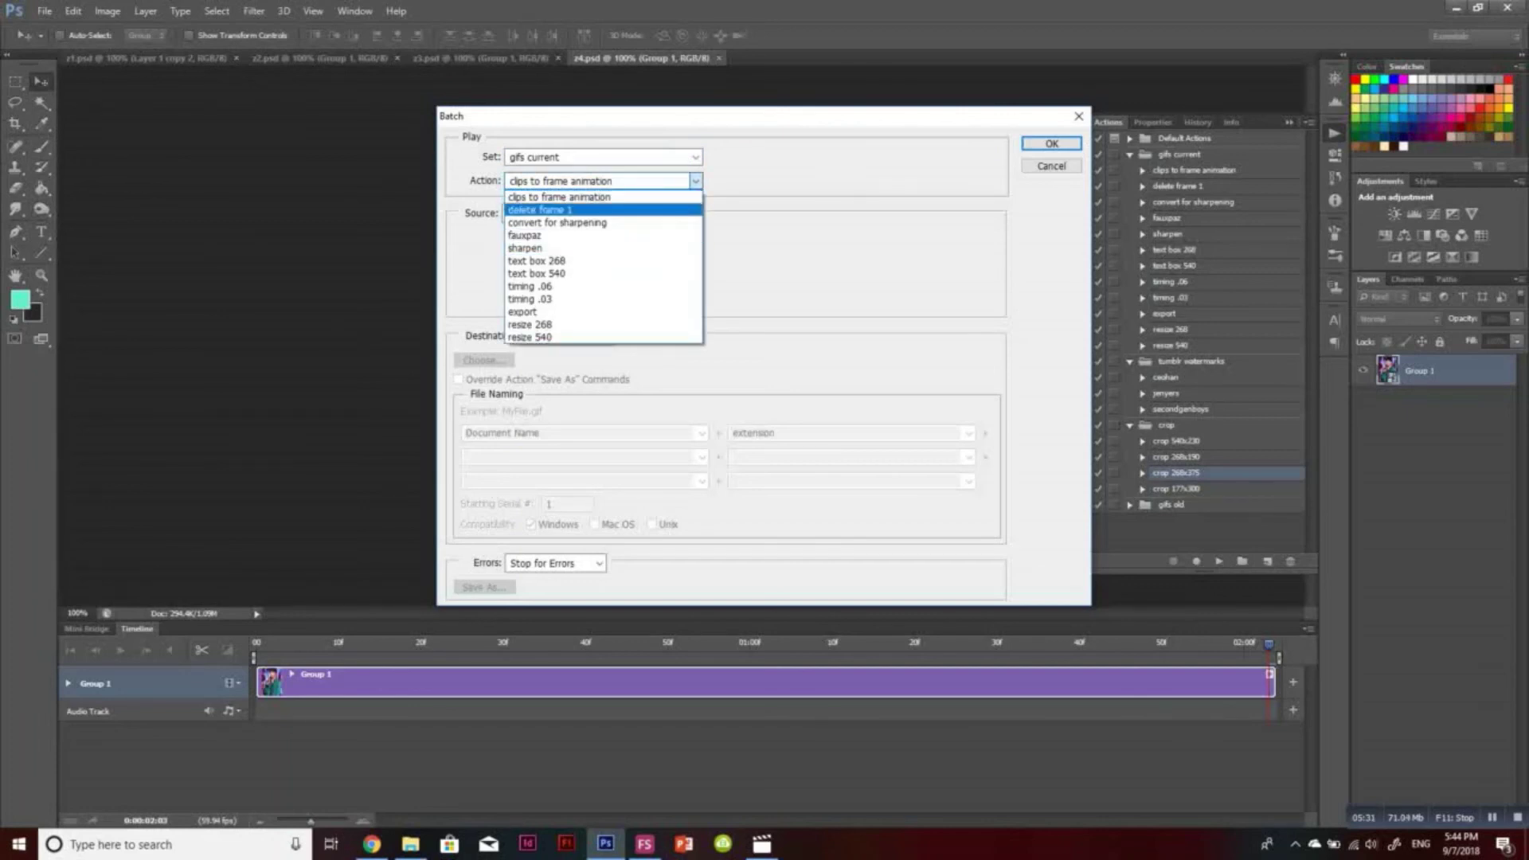
{"action": "key", "text": "Up"}
{"action": "key", "text": "Up"}
{"action": "key", "text": "Return"}
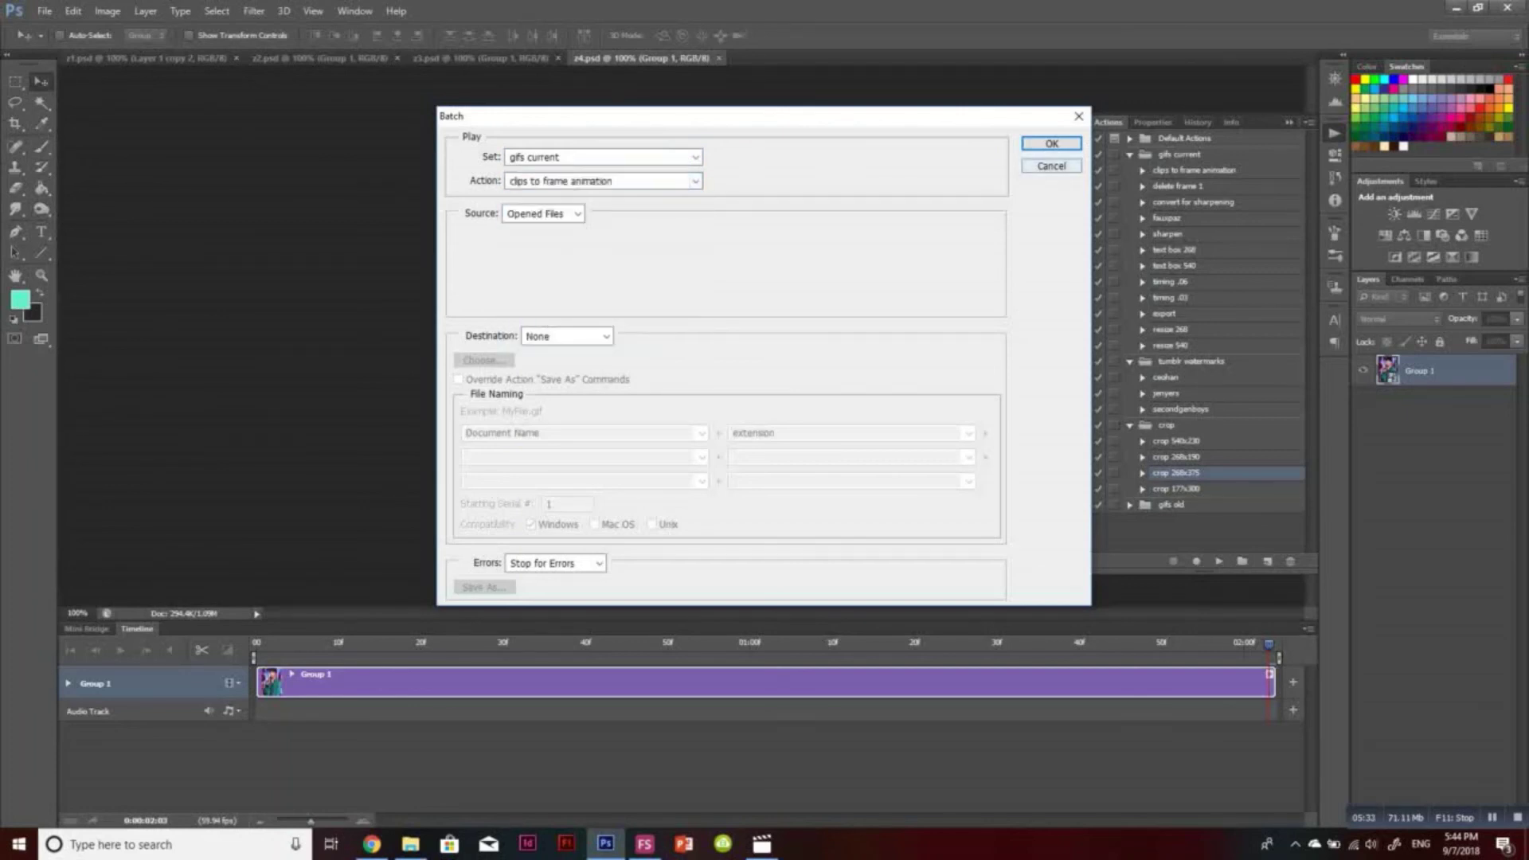
{"action": "key", "text": "Return"}
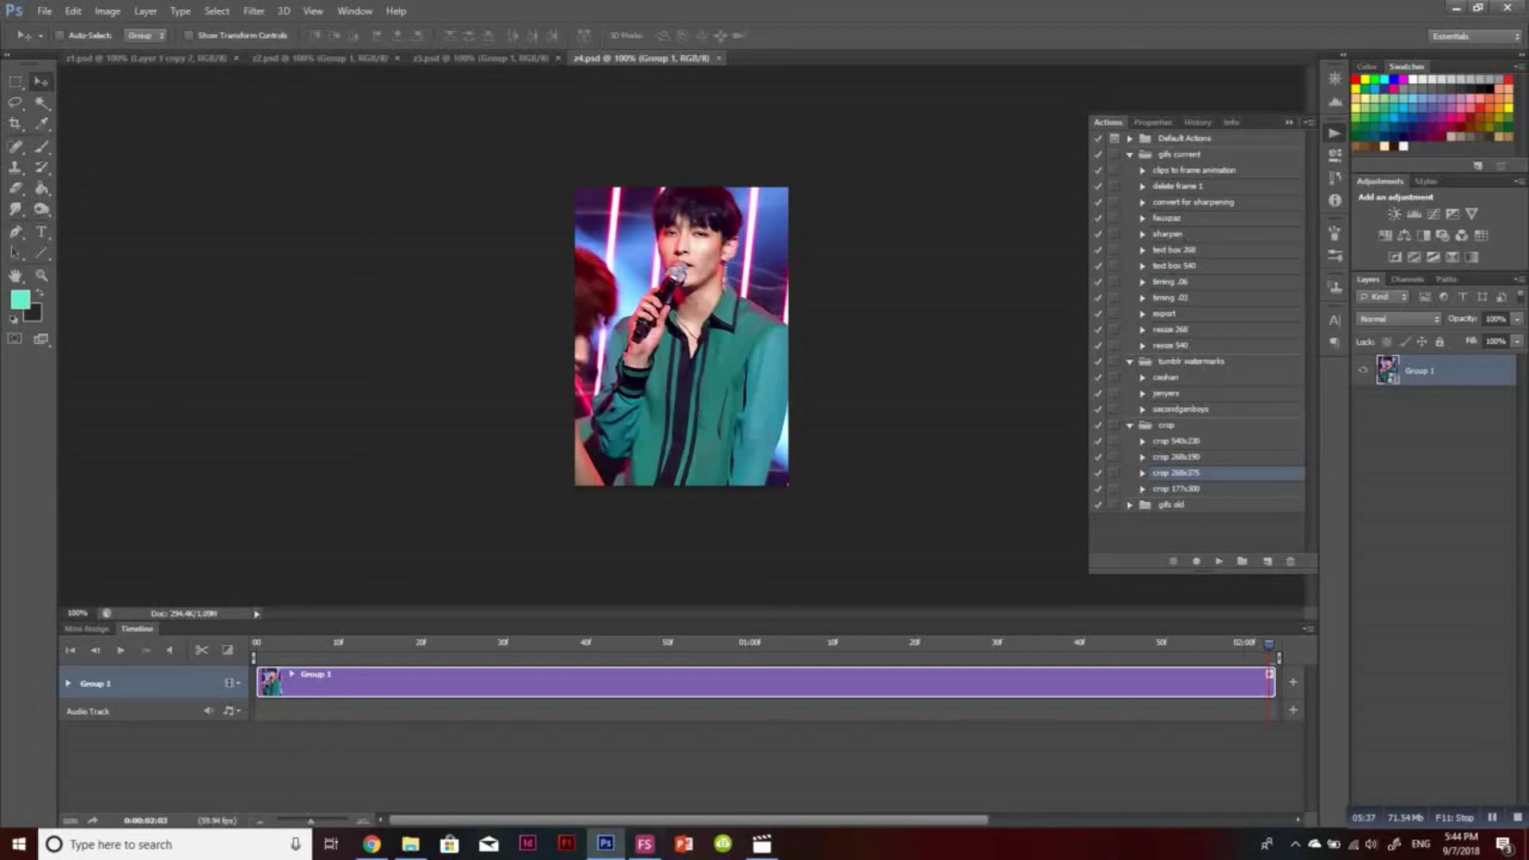
Batch-run the fauxpaz action from the gifs current set on all opened files, with no destination
{"action": "left_click", "coordinate": [45, 12]}
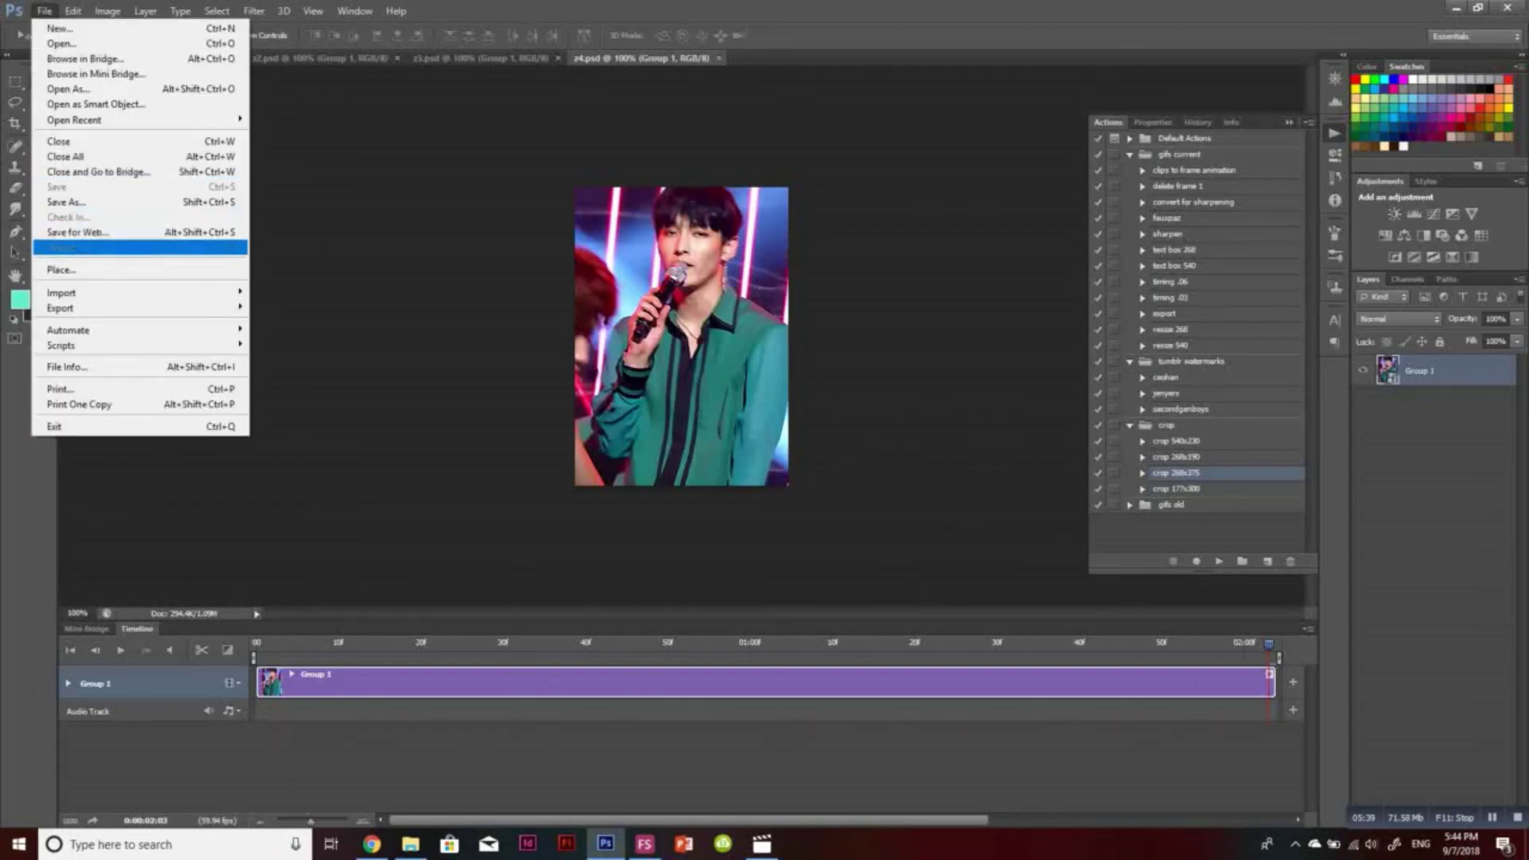
{"action": "mouse_move", "coordinate": [69, 330]}
{"action": "left_click", "coordinate": [274, 330]}
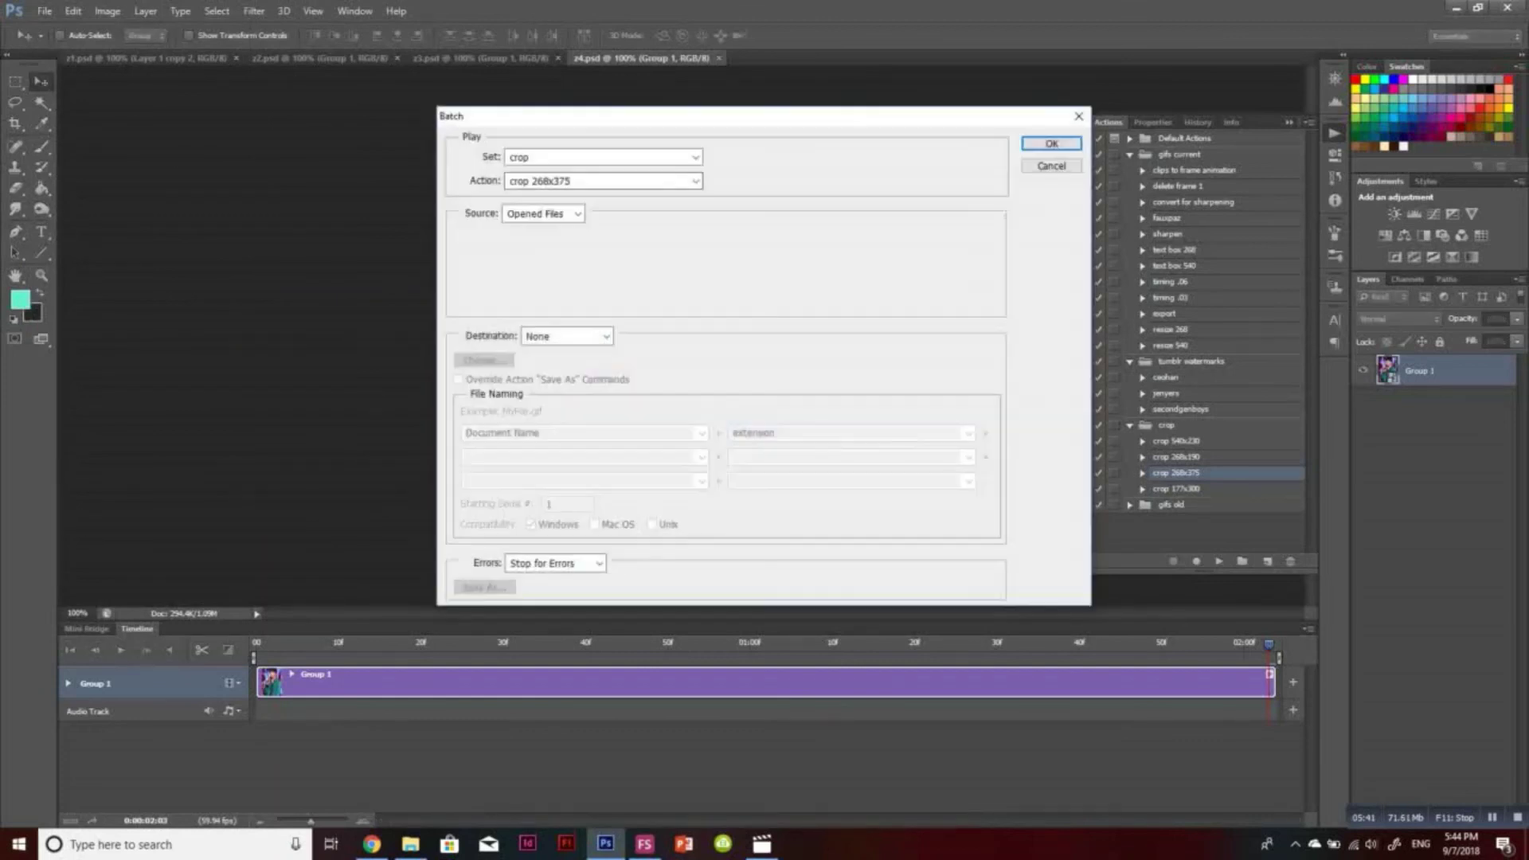
{"action": "left_click", "coordinate": [603, 182]}
{"action": "left_click", "coordinate": [603, 182]}
{"action": "left_click", "coordinate": [603, 158]}
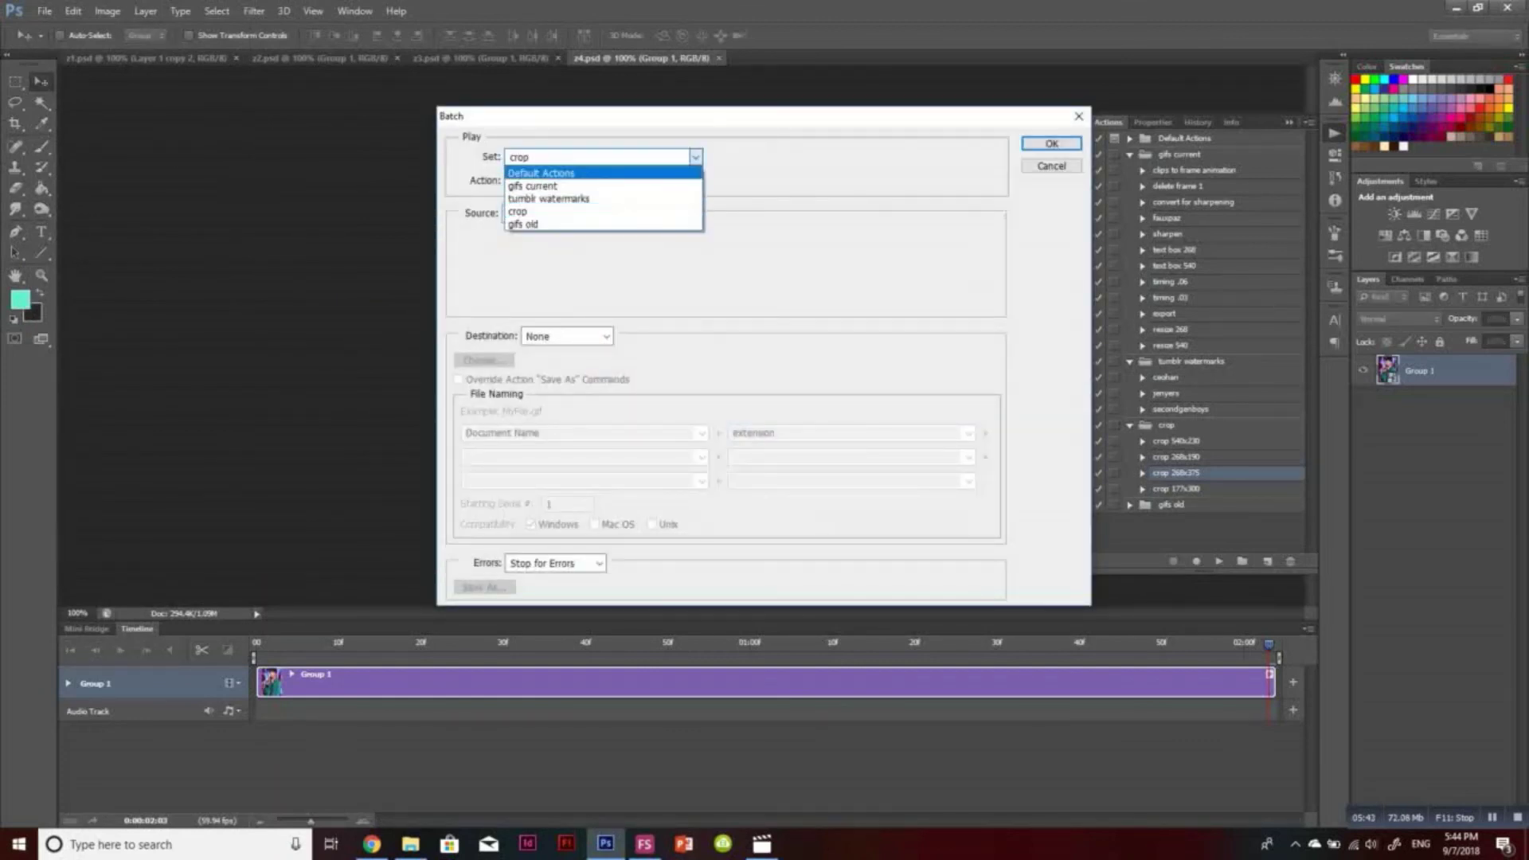
{"action": "left_click", "coordinate": [603, 186]}
{"action": "left_click", "coordinate": [603, 182]}
{"action": "key", "text": "Up"}
{"action": "key", "text": "Up"}
{"action": "key", "text": "Up"}
{"action": "key", "text": "Up"}
{"action": "key", "text": "Up"}
{"action": "key", "text": "Up"}
{"action": "key", "text": "Up"}
{"action": "key", "text": "Up"}
{"action": "key", "text": "Up"}
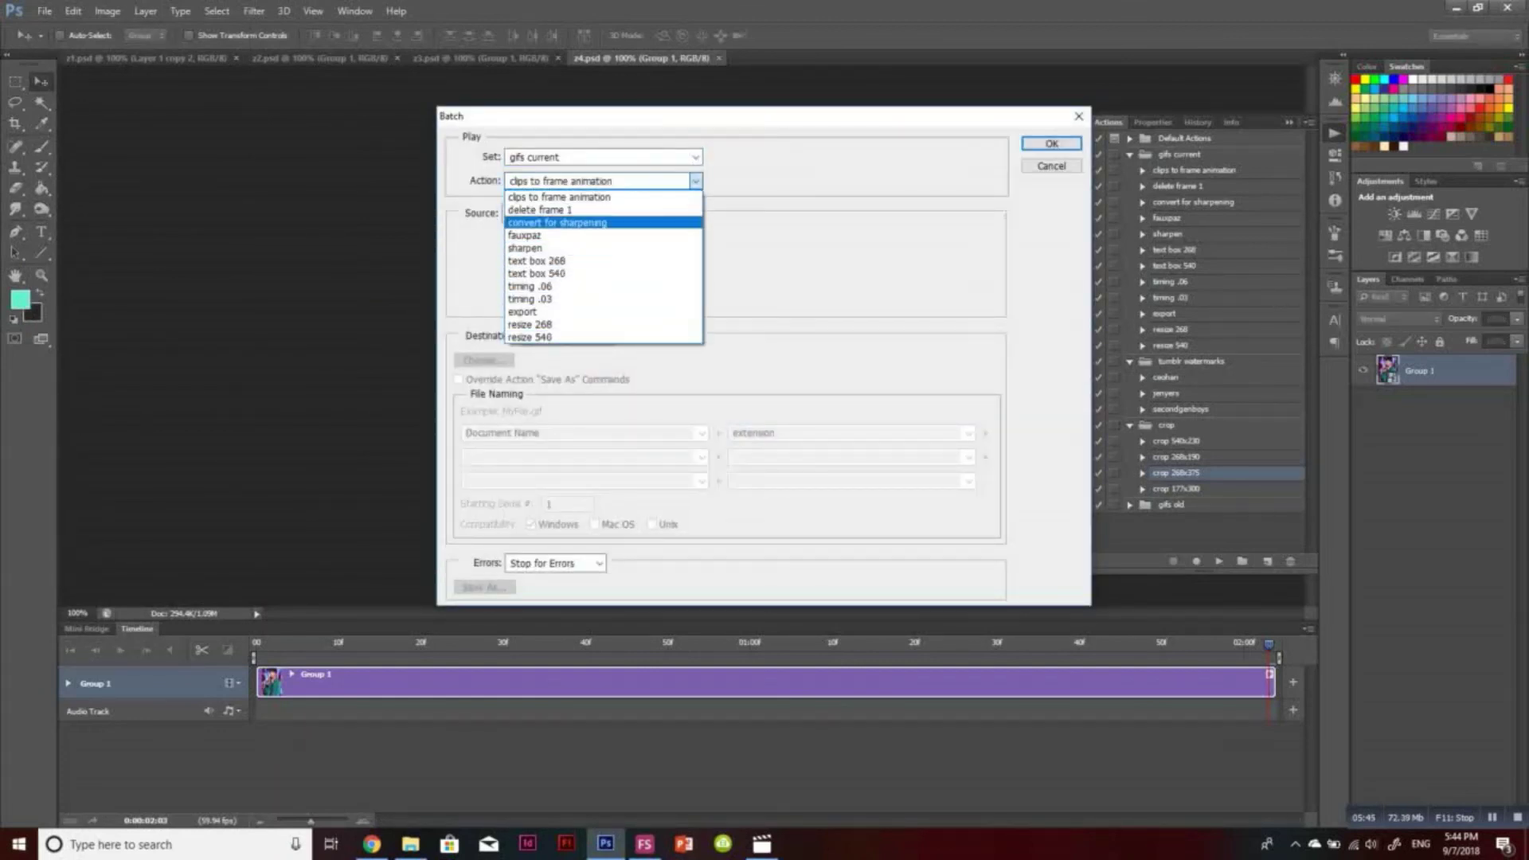
{"action": "key", "text": "Down"}
{"action": "key", "text": "Down"}
{"action": "key", "text": "Up"}
{"action": "key", "text": "Return"}
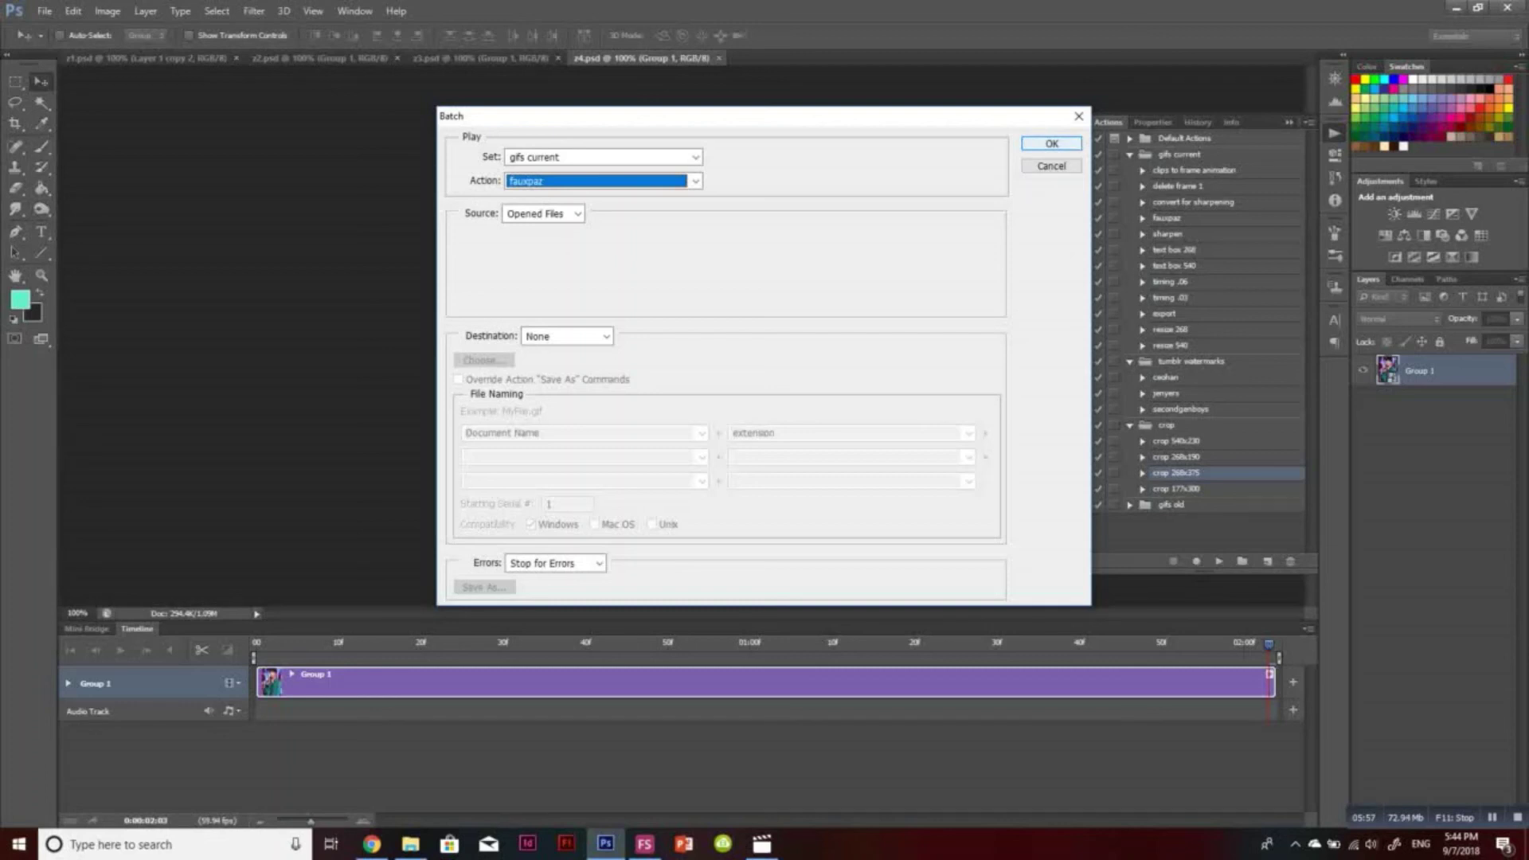
{"action": "key", "text": "Return"}
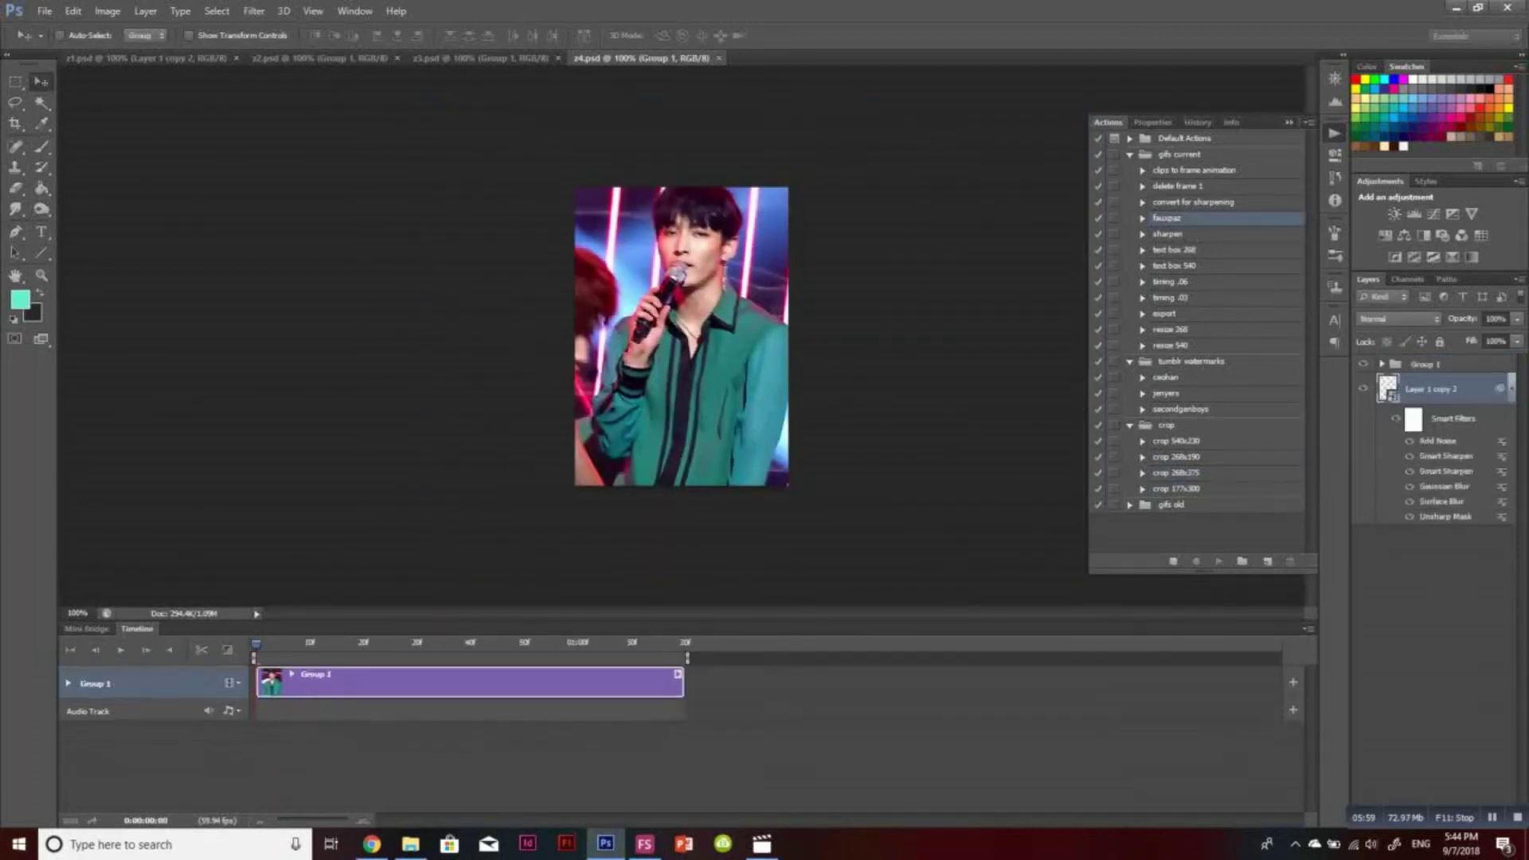
Switch to z1.psd and convert Group 1 and Layer 1 copy 2 to a single smart object
{"action": "left_click", "coordinate": [147, 58]}
{"action": "right_click", "coordinate": [1426, 368]}
{"action": "left_click", "coordinate": [1390, 459]}
Batch-run the clips to frame animation action from the gifs current set on all opened files
{"action": "left_click", "coordinate": [44, 11]}
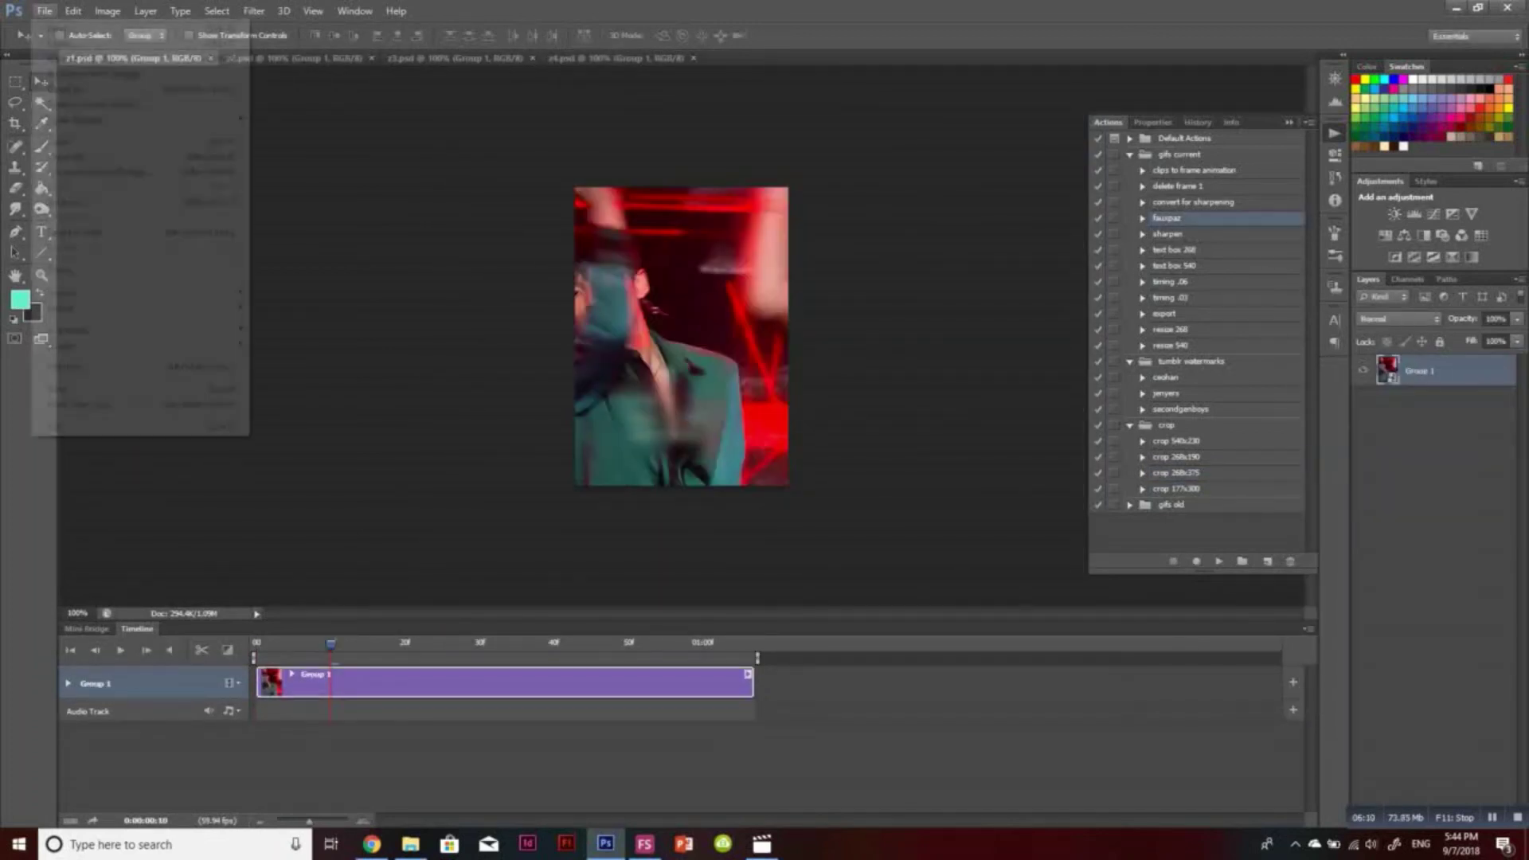
{"action": "mouse_move", "coordinate": [69, 331]}
{"action": "left_click", "coordinate": [275, 331]}
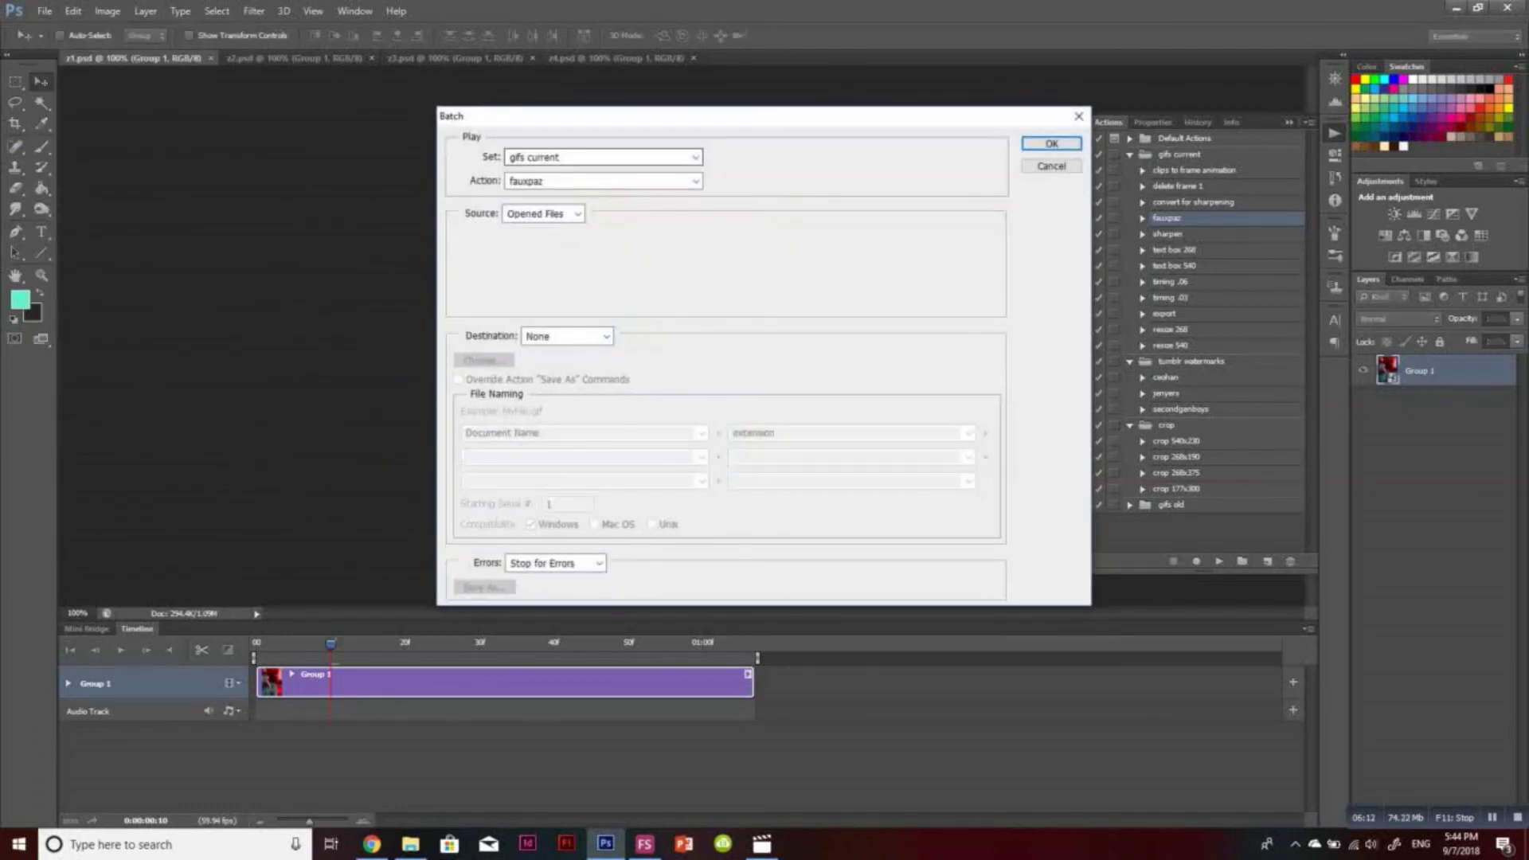
{"action": "left_click", "coordinate": [603, 181]}
{"action": "left_click", "coordinate": [574, 198]}
{"action": "key", "text": "Return"}
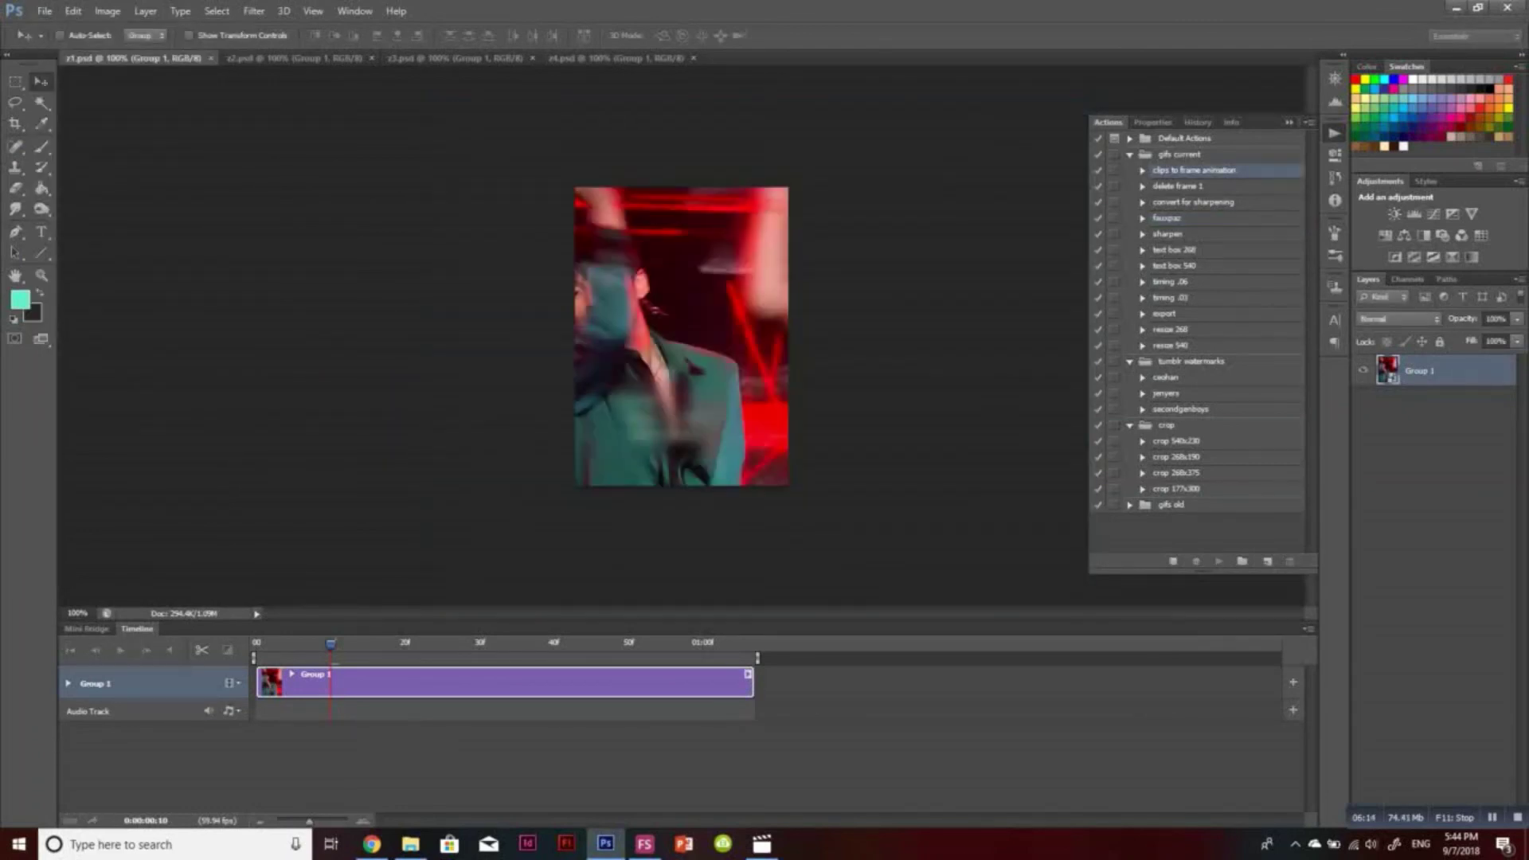